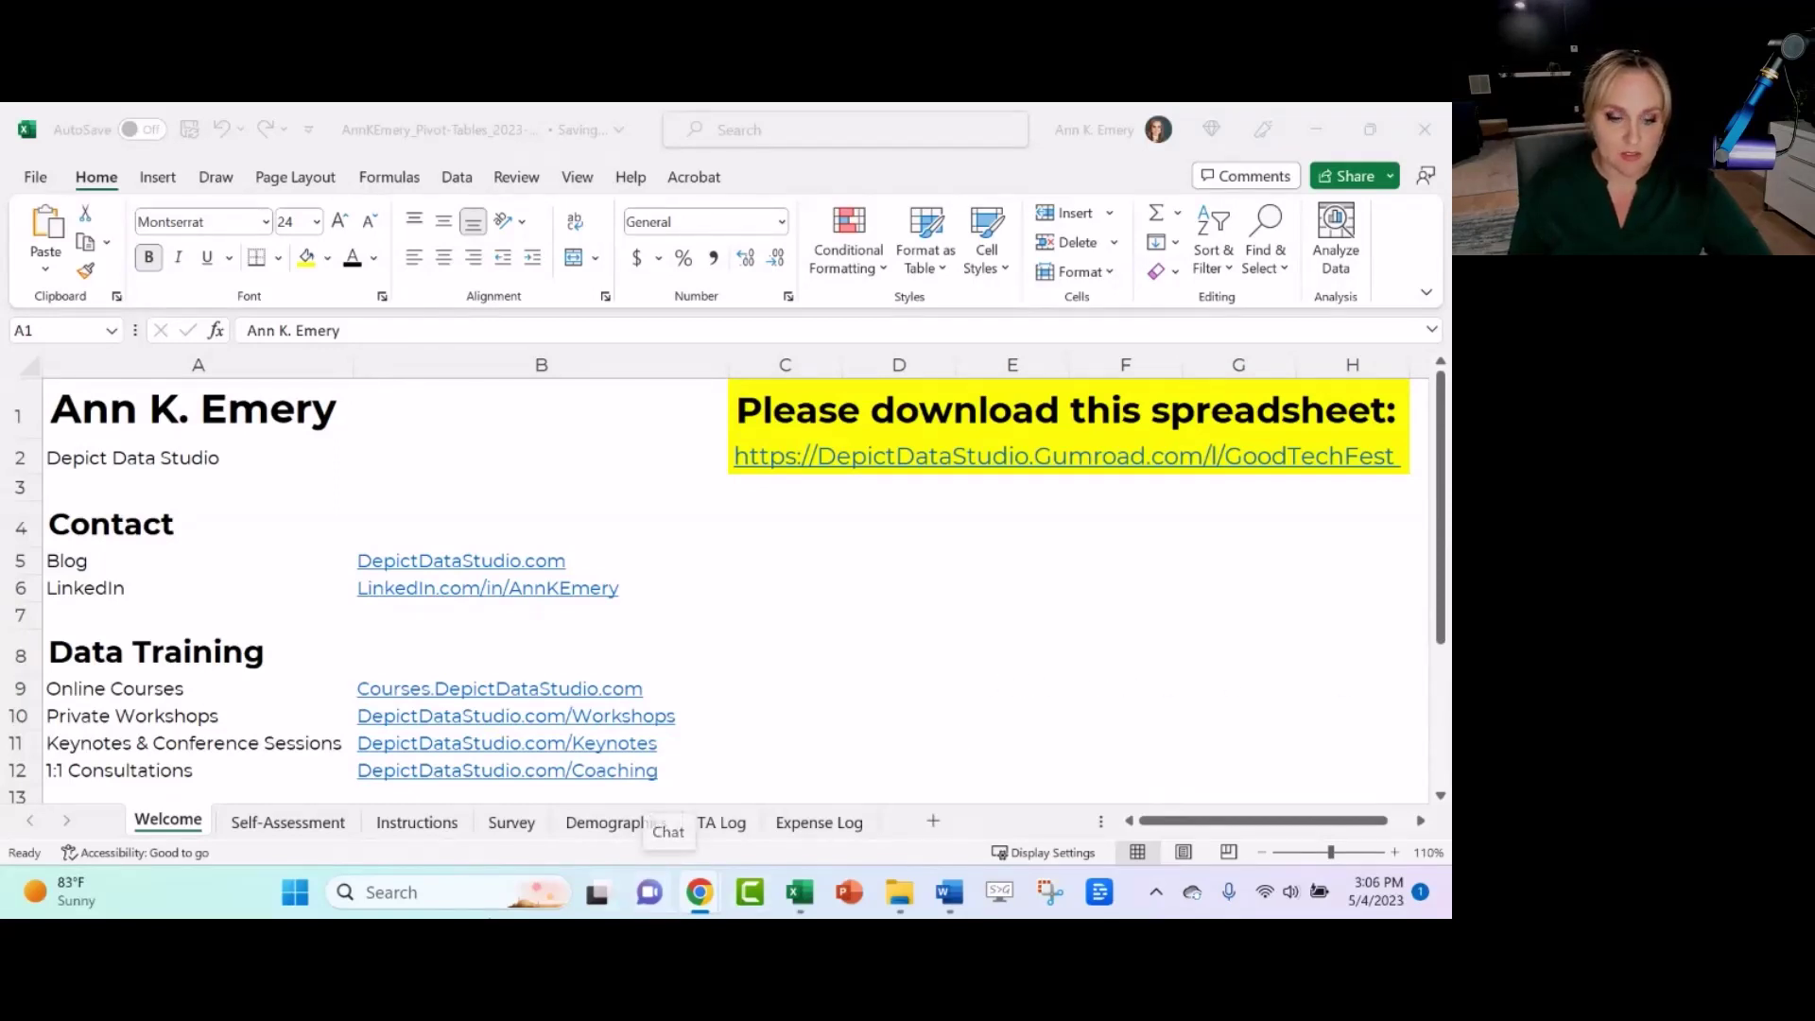
# - Open the Self-Assessment sheet and review the Advanced, Beginner and Intermediate statements, highlighting each group in turn
pyautogui.click(285, 822)
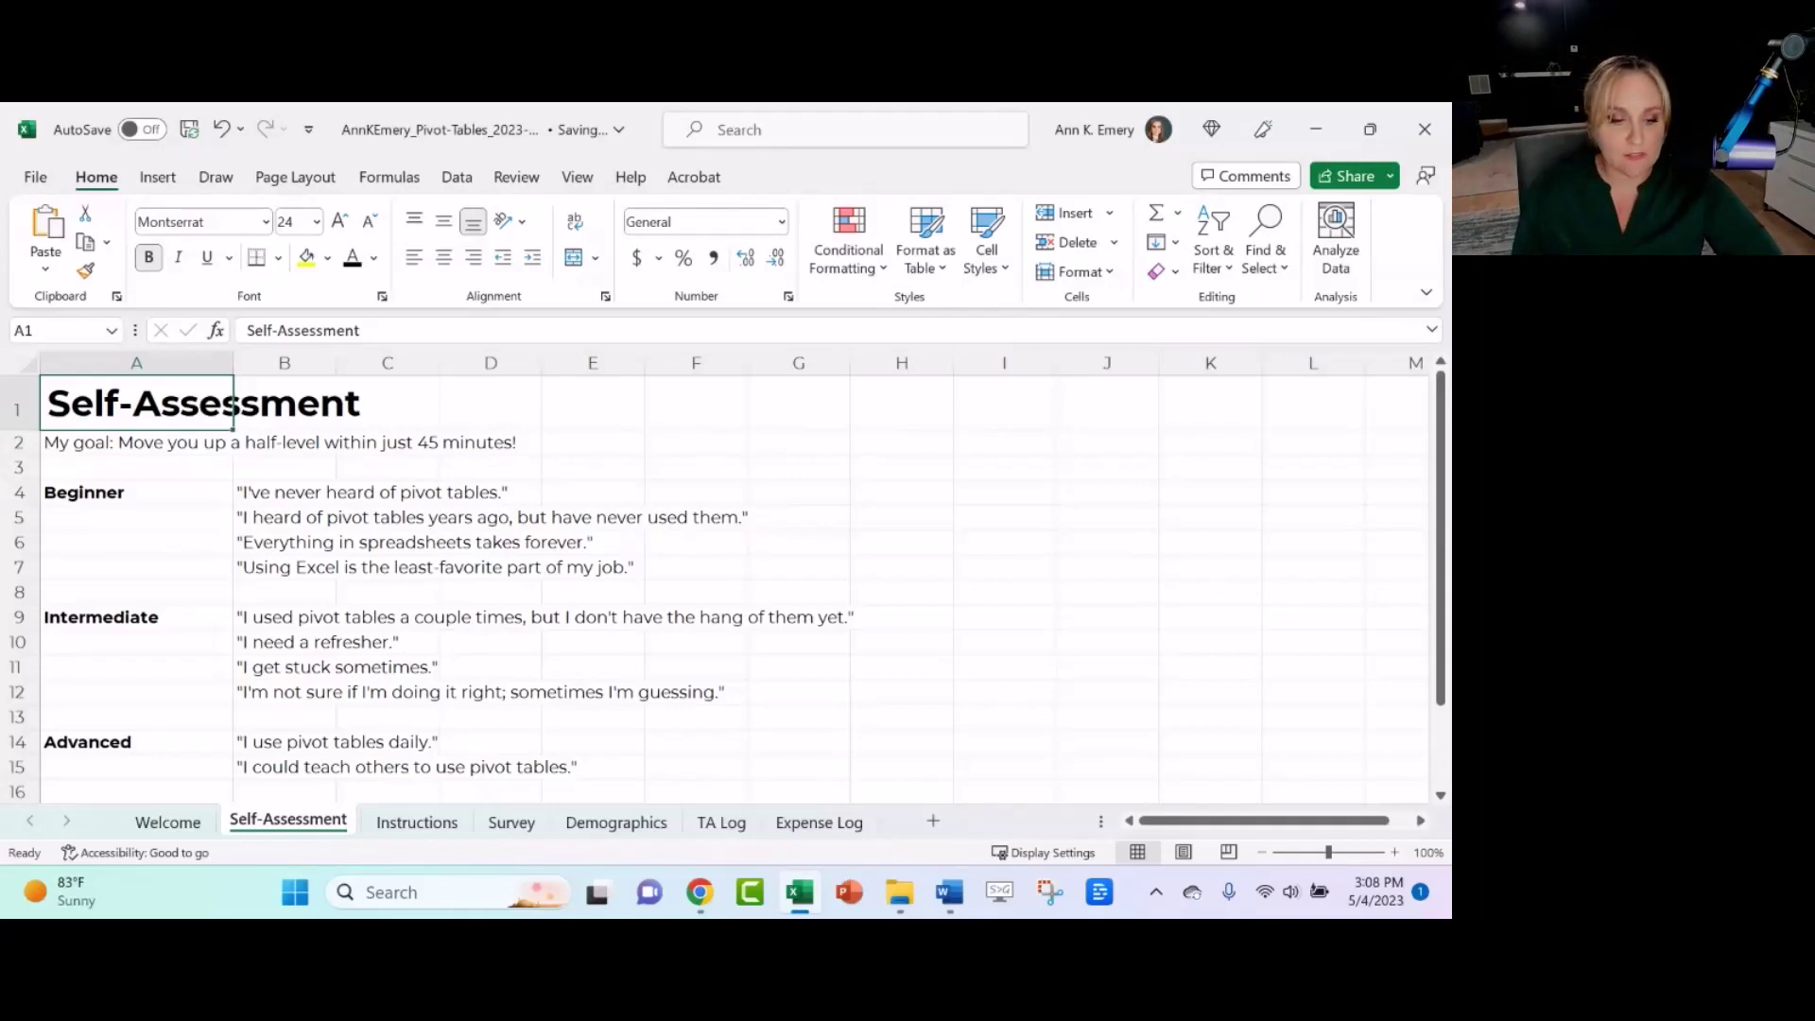
pyautogui.click(260, 747)
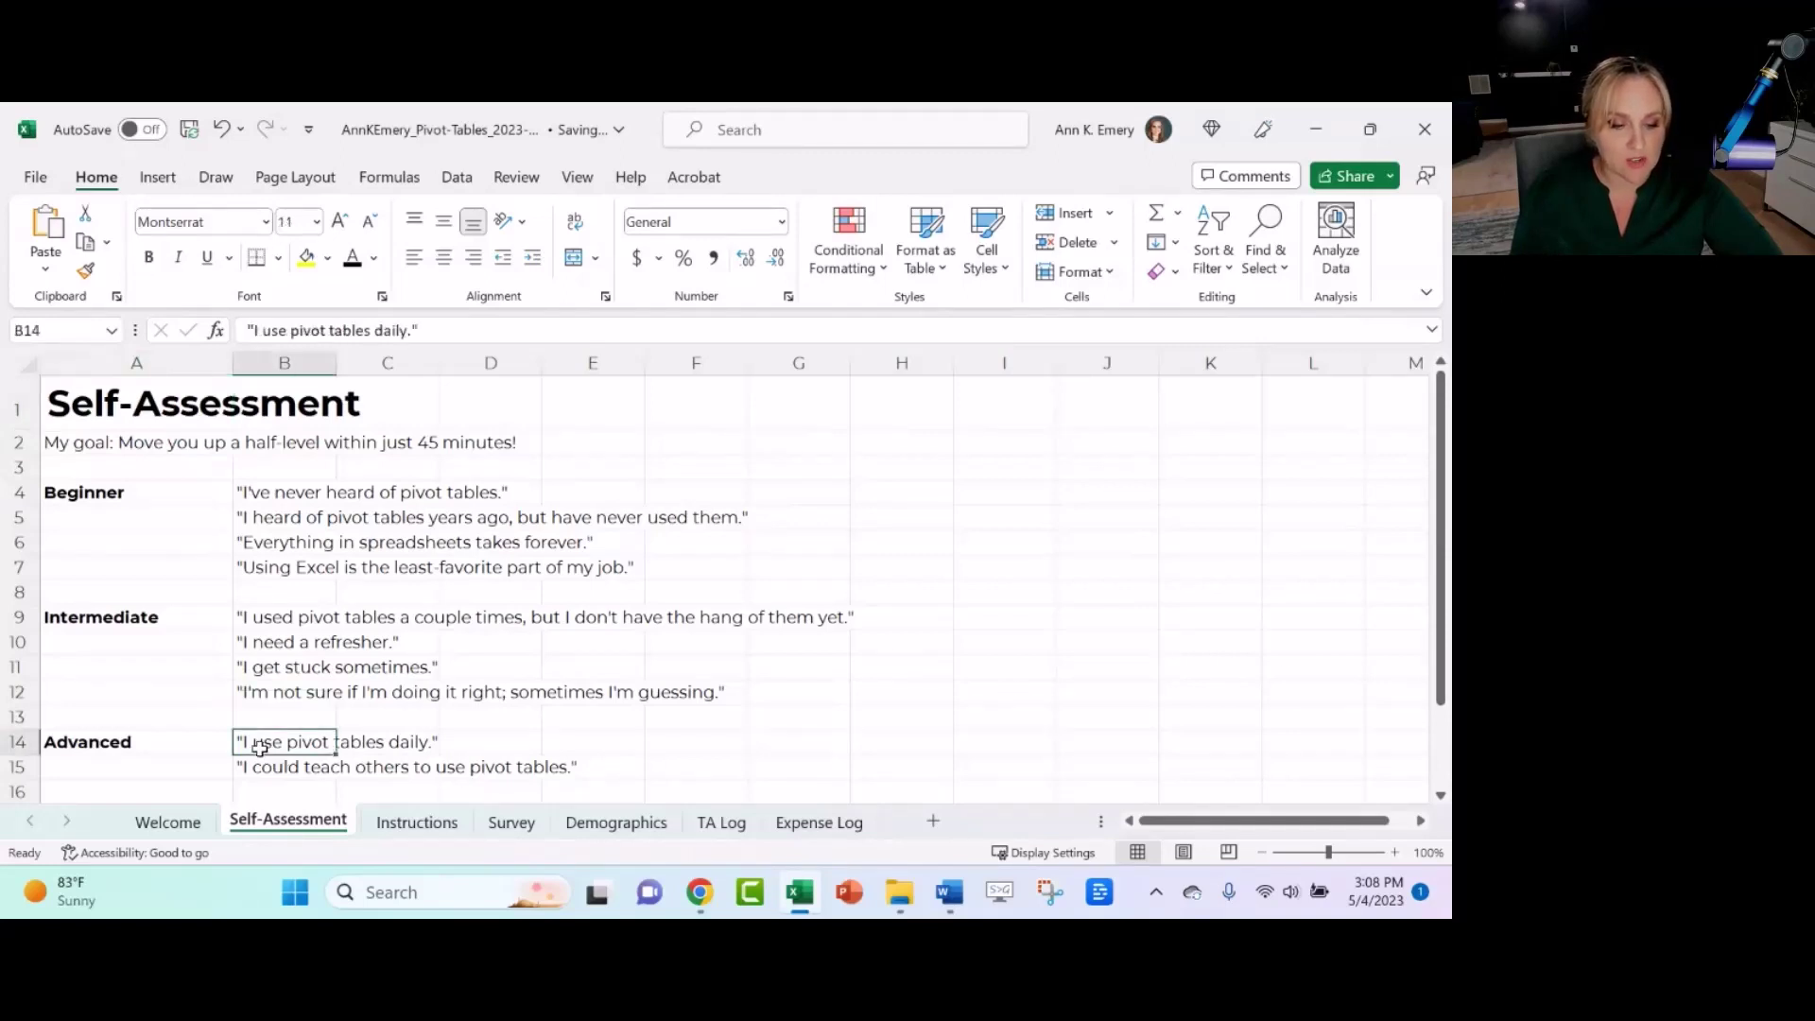
pyautogui.click(252, 791)
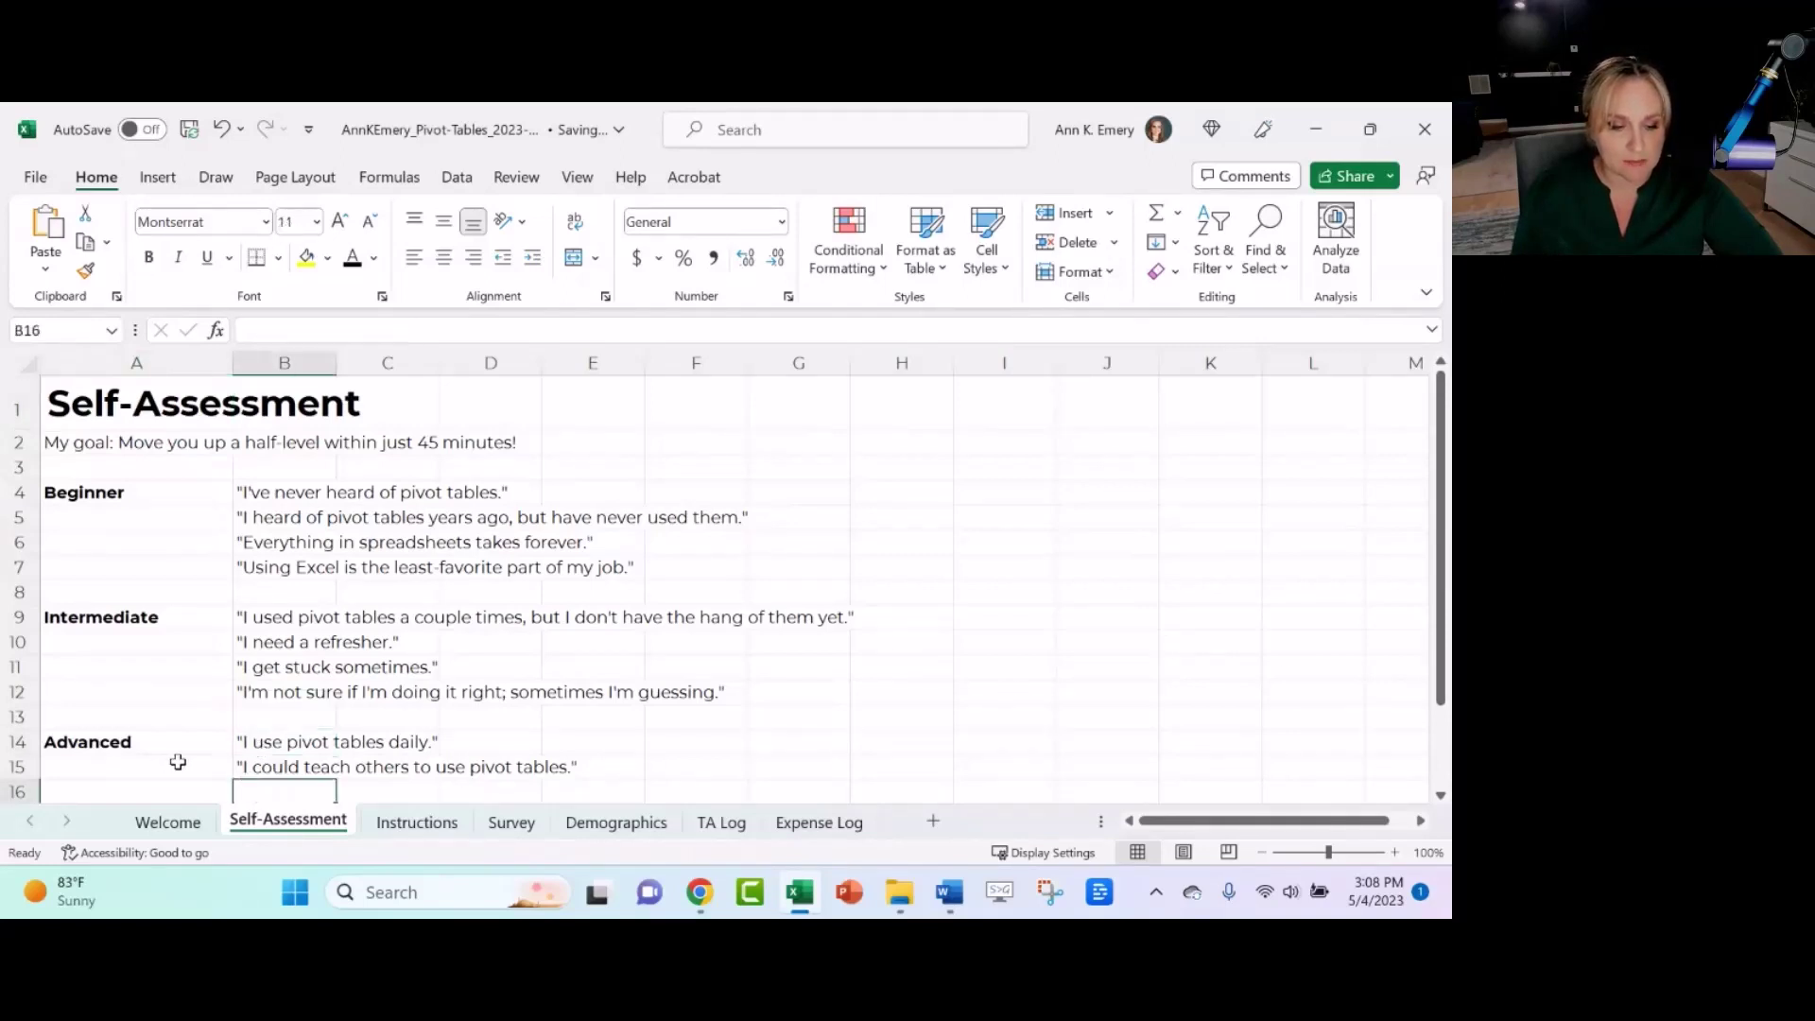
pyautogui.moveTo(239, 742)
pyautogui.mouseDown()
pyautogui.moveTo(251, 761)
pyautogui.moveTo(580, 762)
pyautogui.mouseUp()
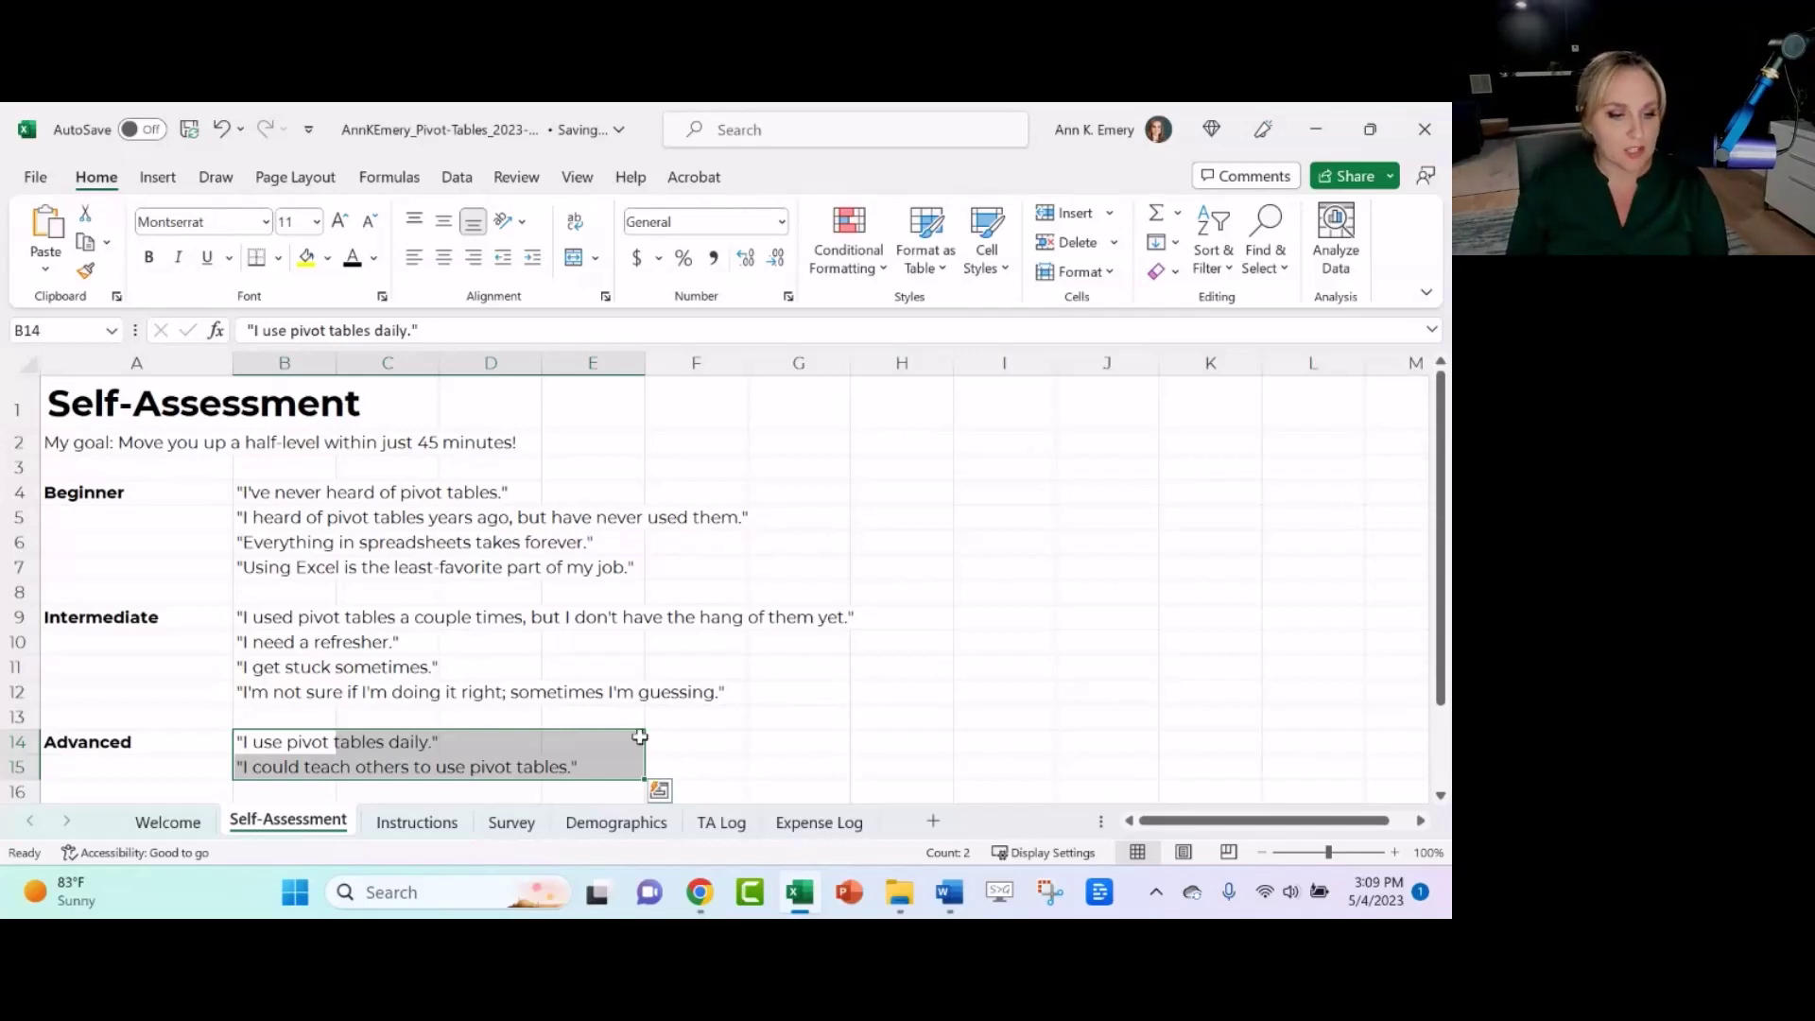
pyautogui.click(151, 500)
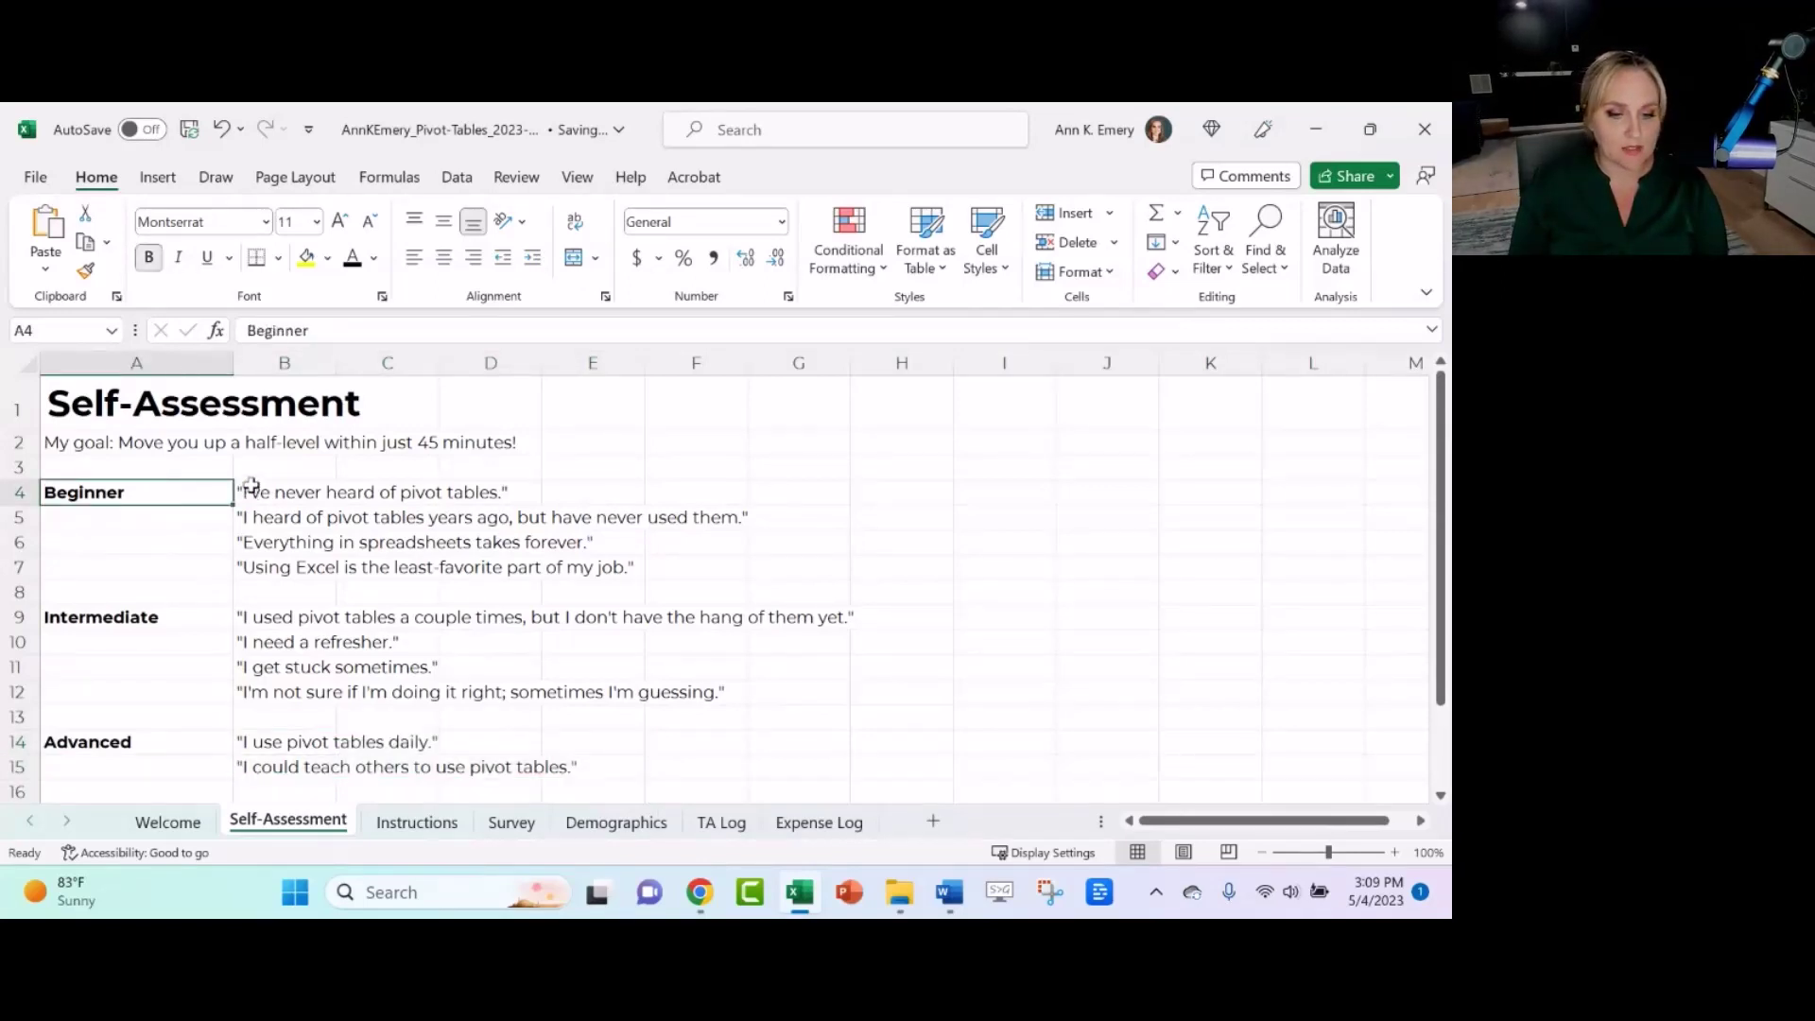
pyautogui.moveTo(248, 491); pyautogui.dragTo(772, 566)
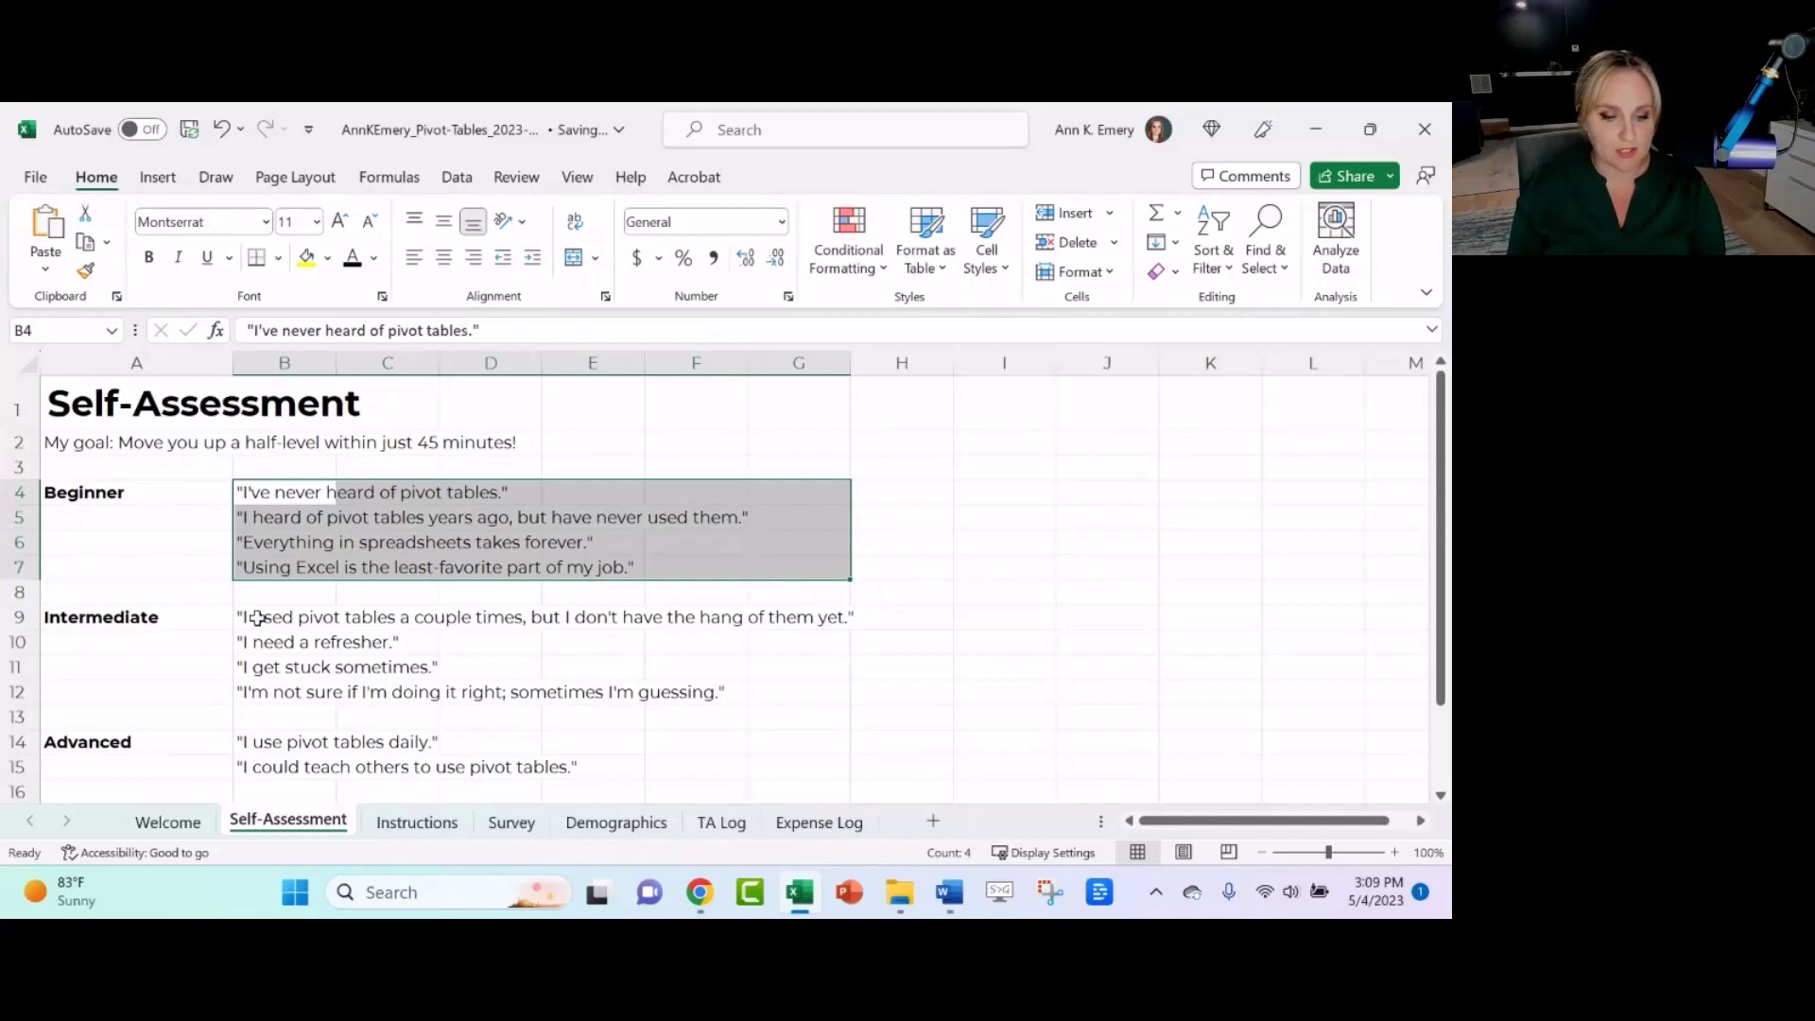
pyautogui.moveTo(257, 618); pyautogui.dragTo(786, 685)
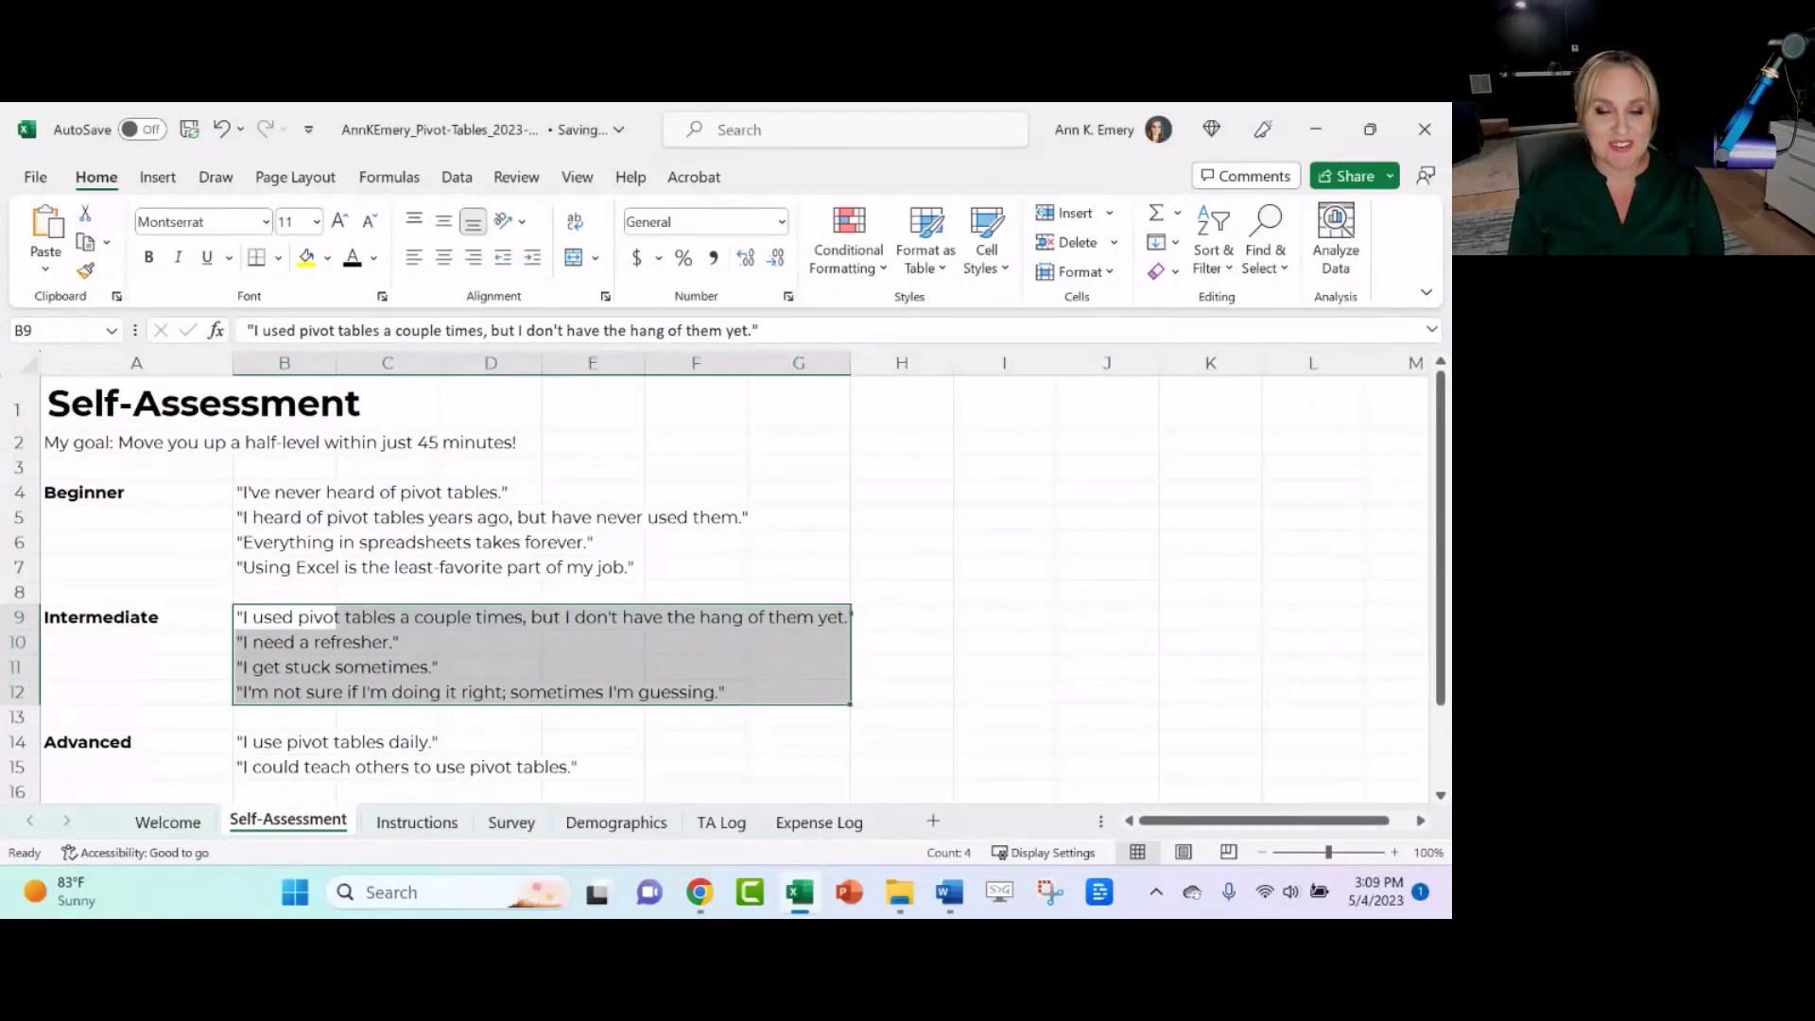
# - Open the Instructions sheet, highlight the optional Excel Table row, and enlarge the view to 150%
pyautogui.click(432, 830)
pyautogui.click(8, 406)
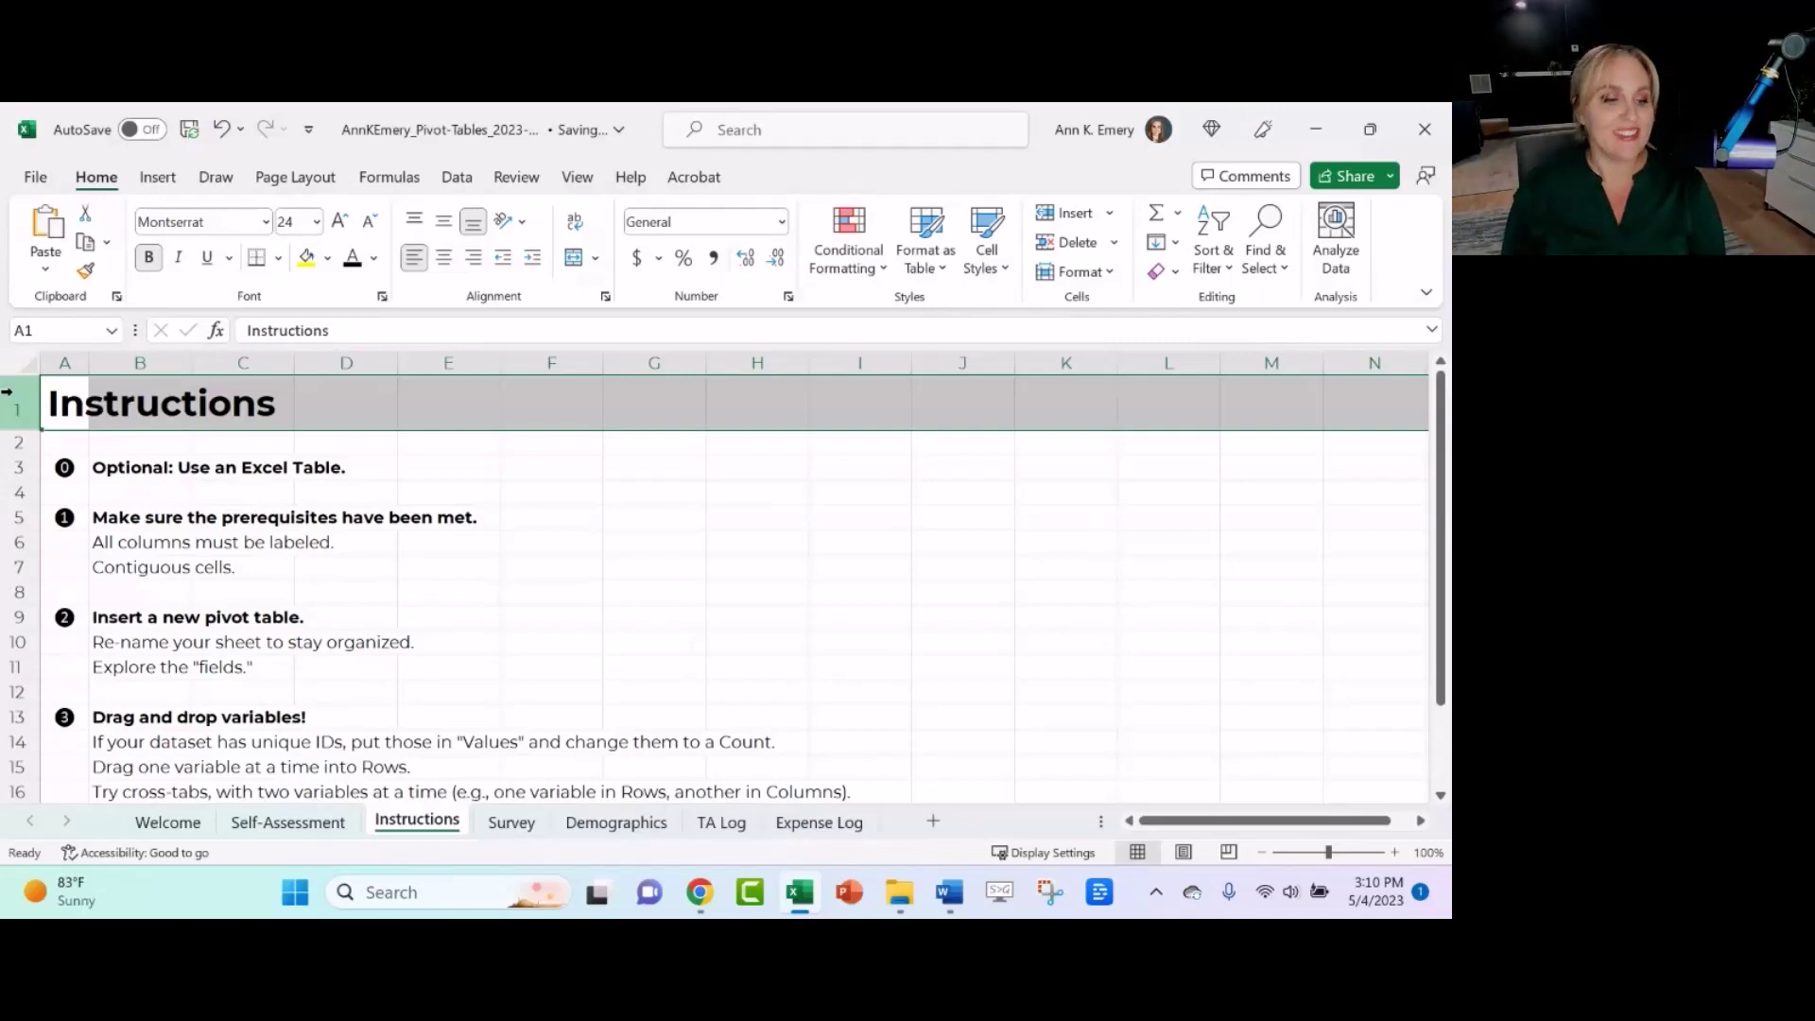
pyautogui.click(6, 467)
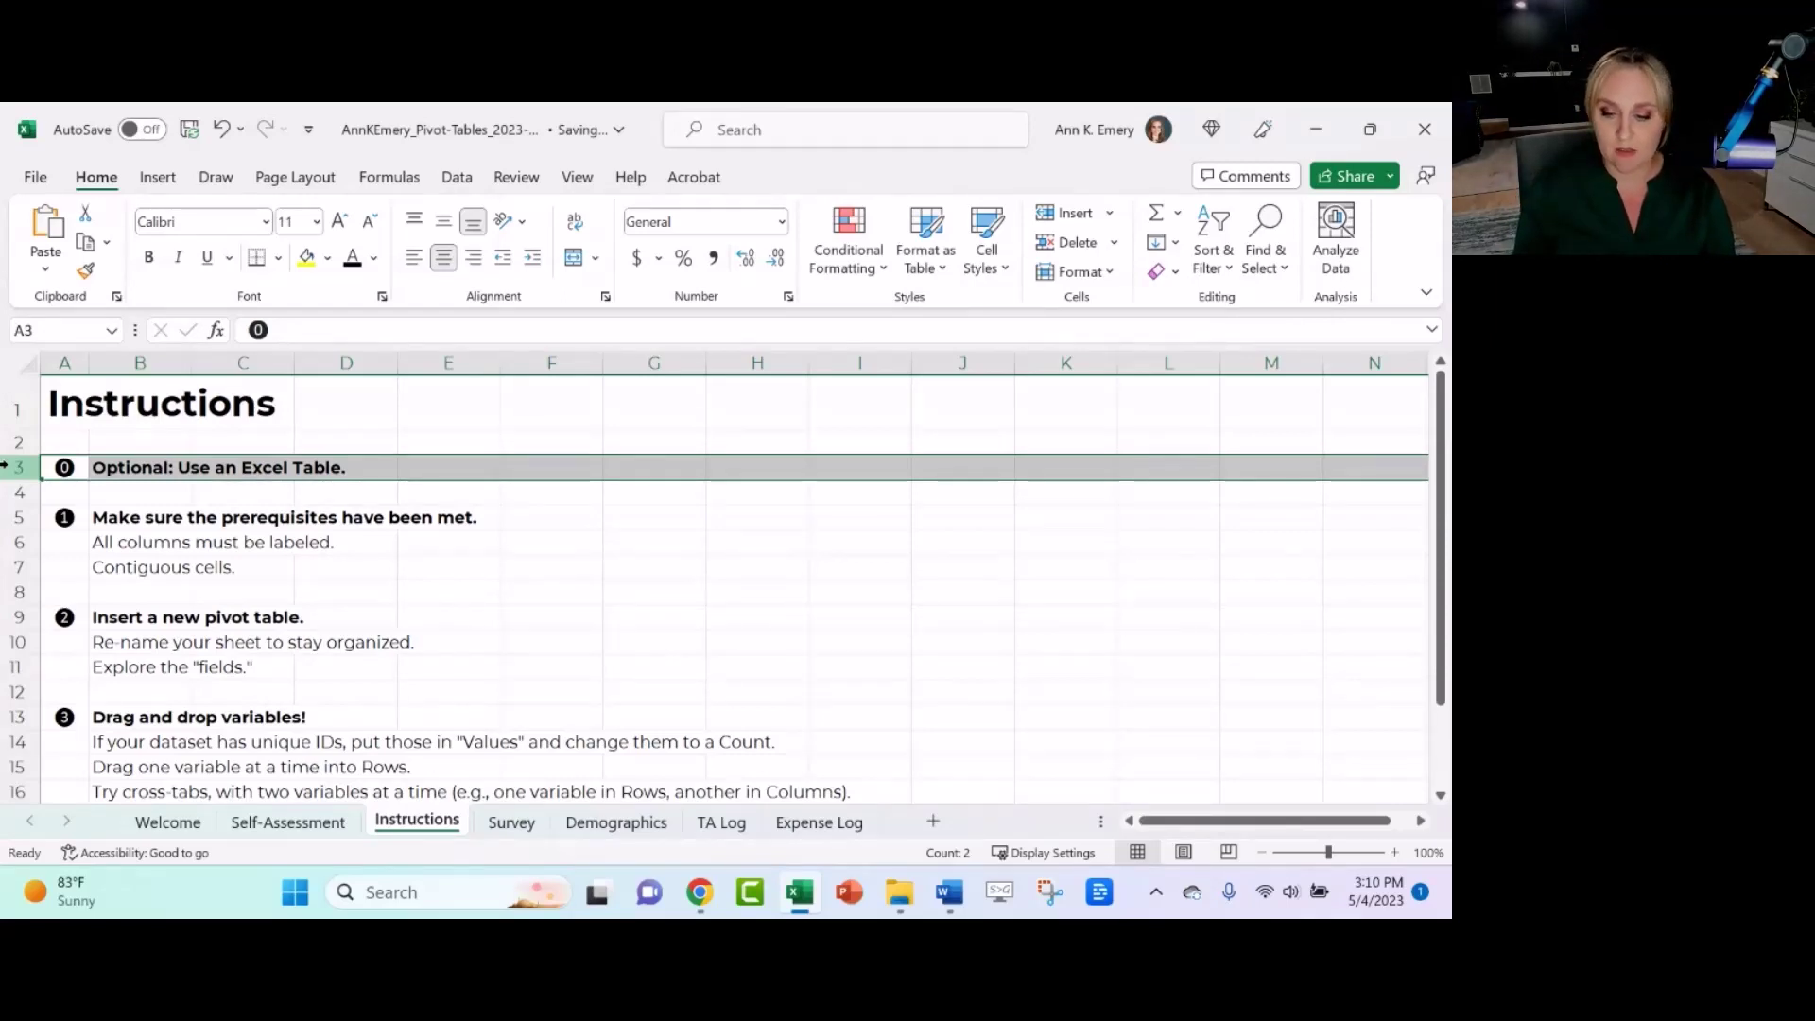
pyautogui.click(1393, 853)
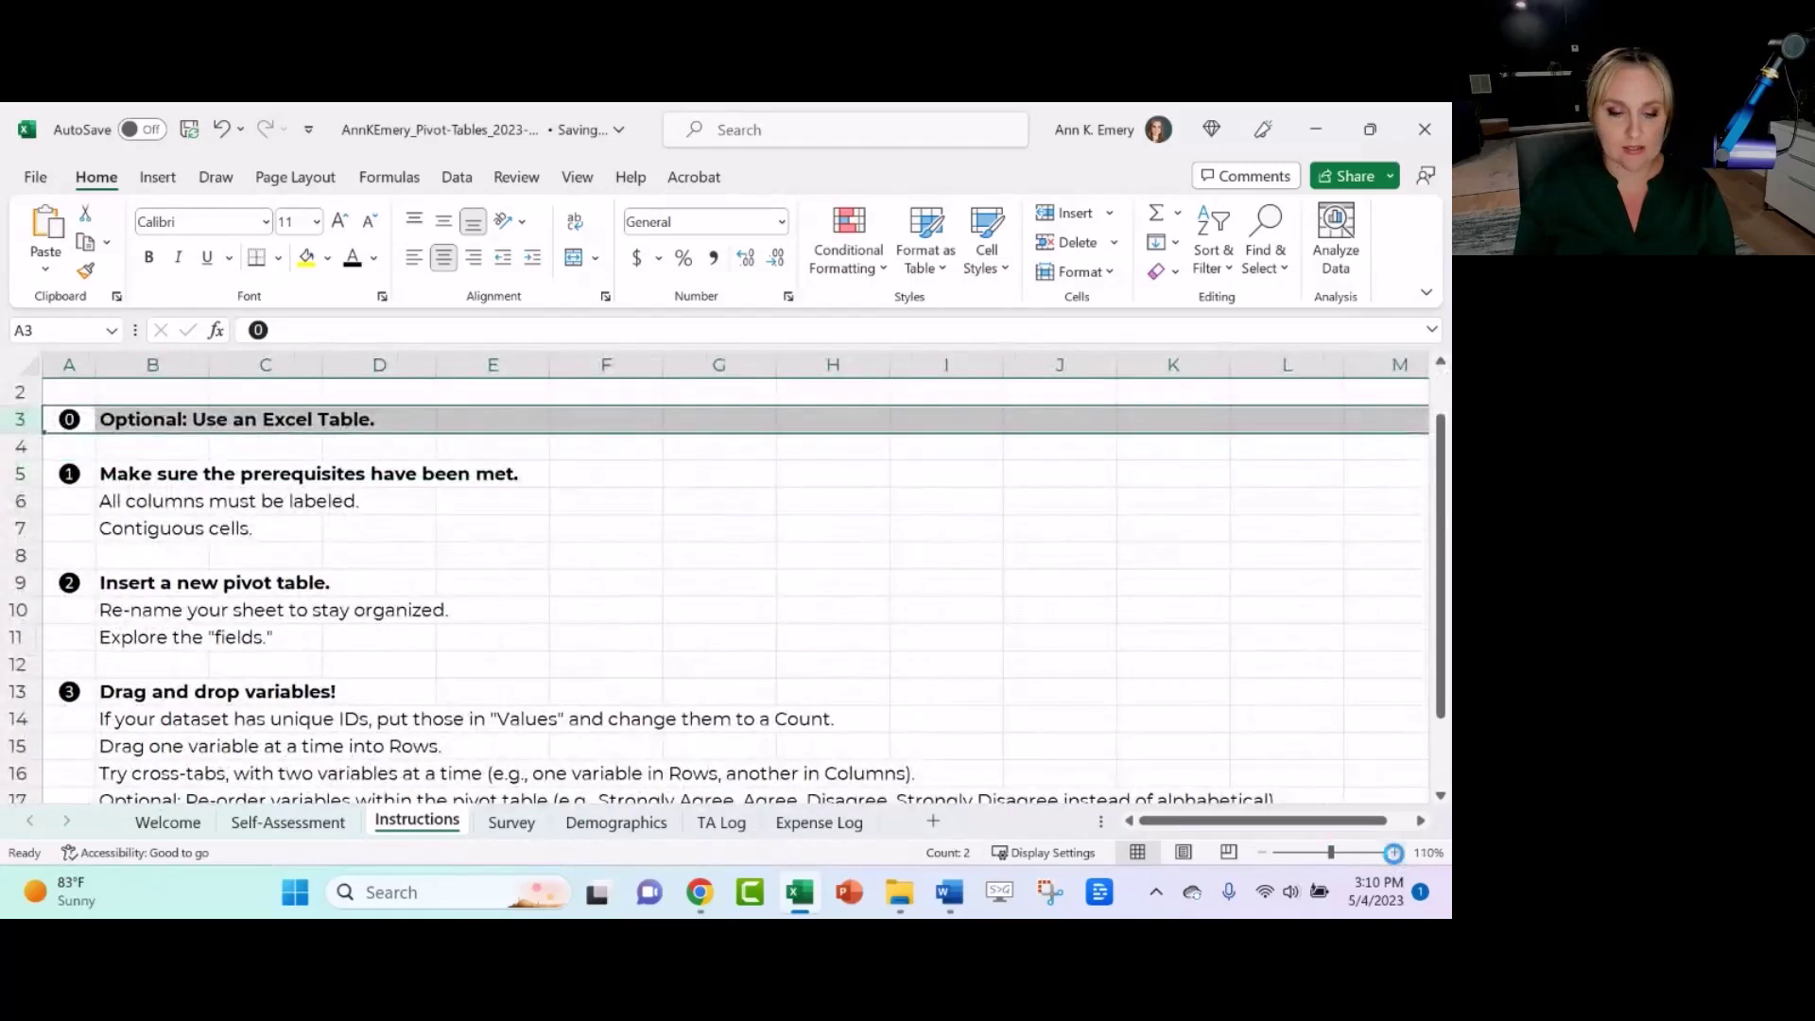
pyautogui.click(1393, 853)
pyautogui.click(1394, 853)
pyautogui.click(1394, 853)
pyautogui.click(1393, 853)
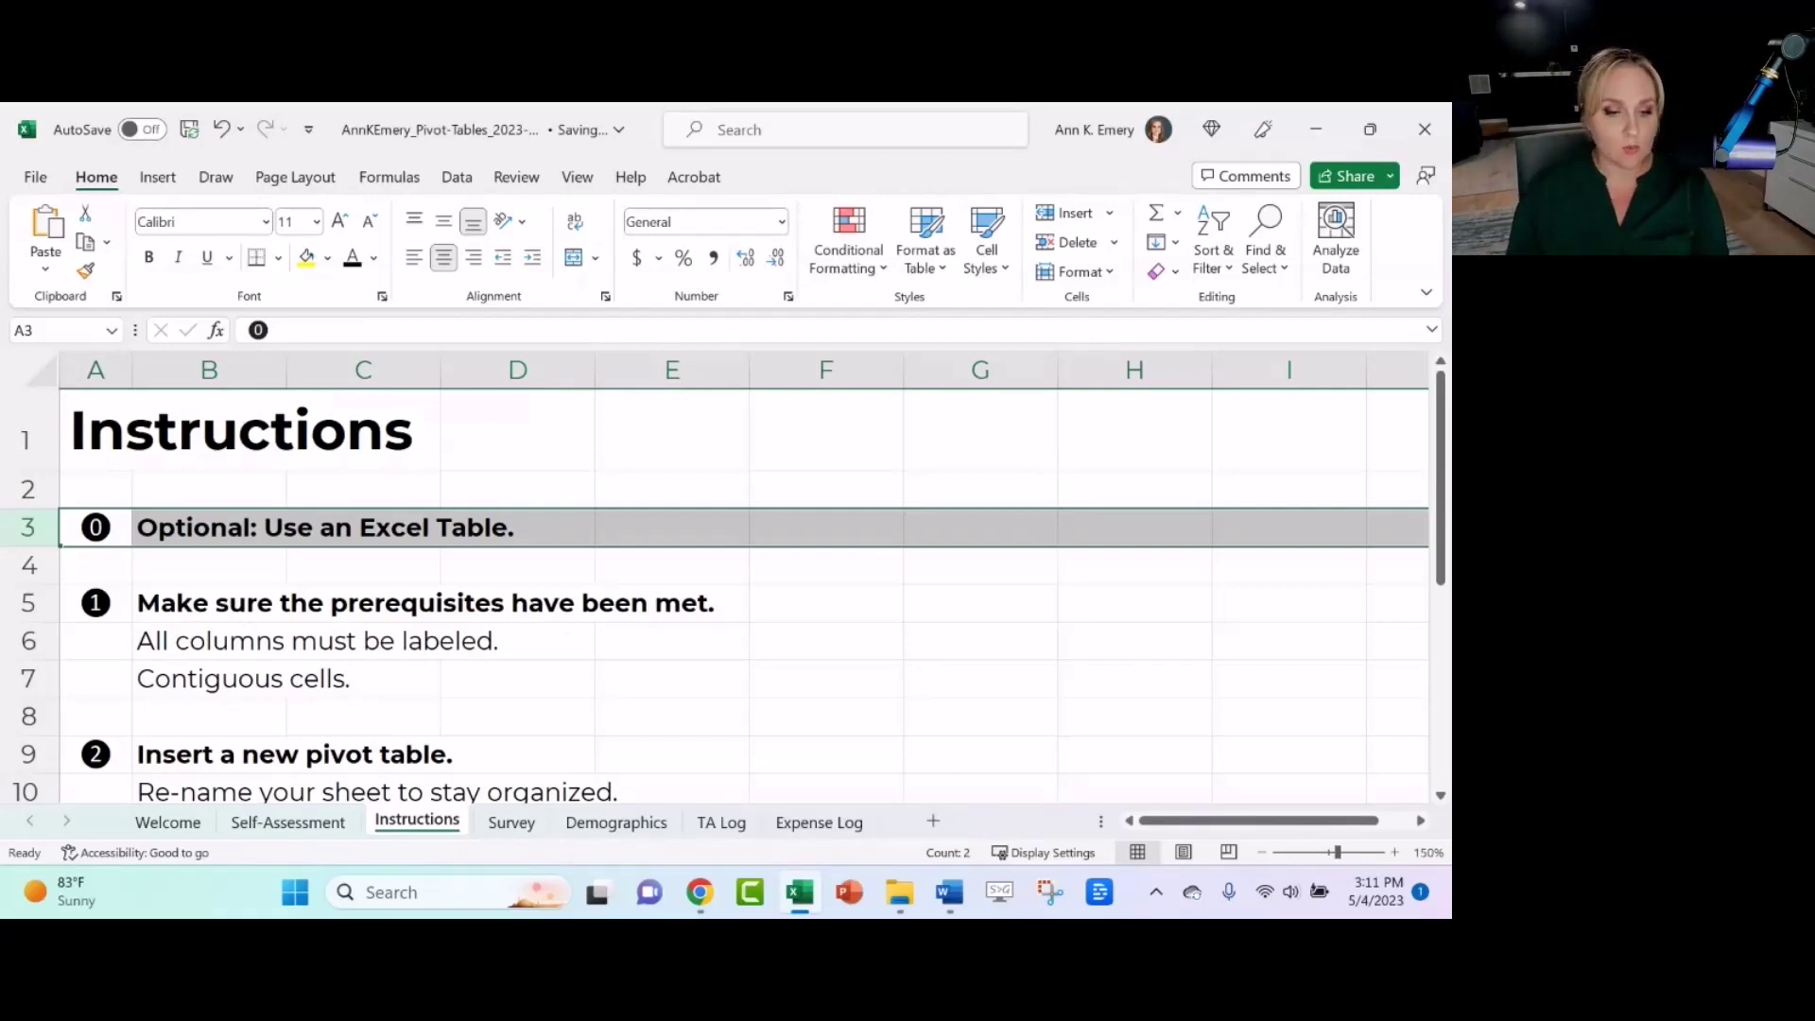
# - Open the Survey sheet and examine the Cohort, Previous Experience with Topic and Amount Donated columns
pyautogui.click(513, 824)
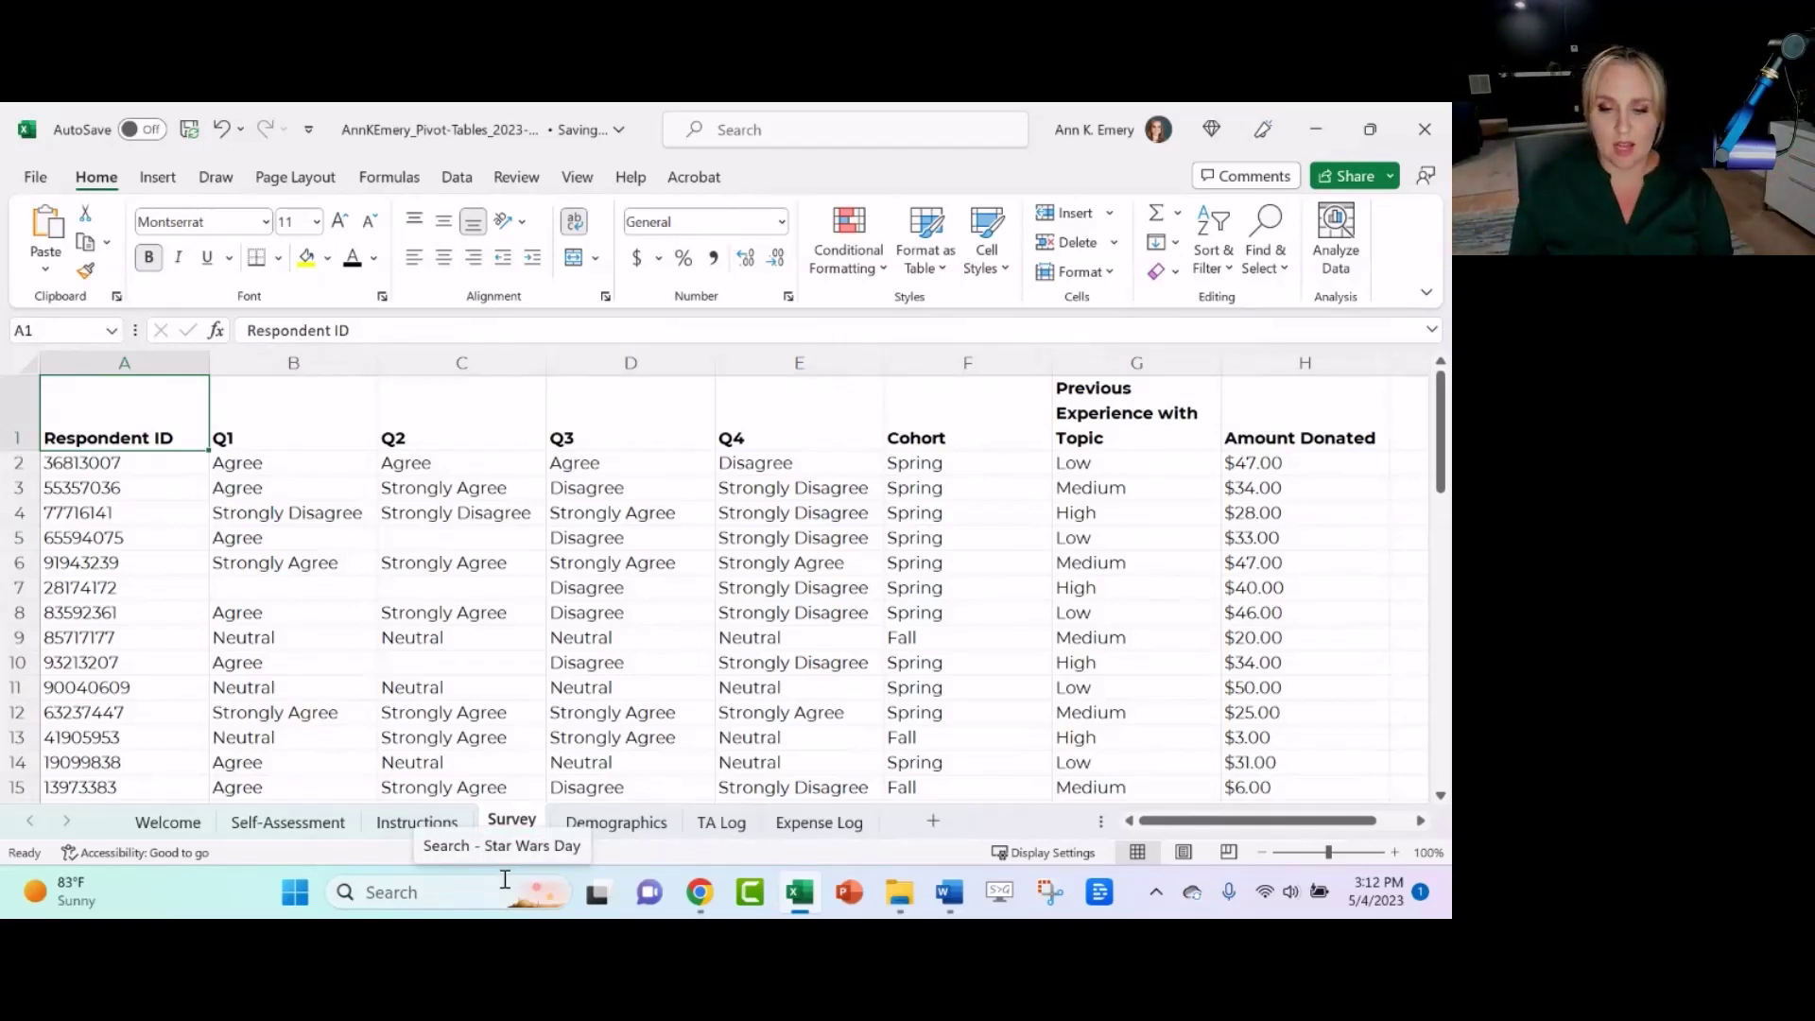
pyautogui.click(959, 422)
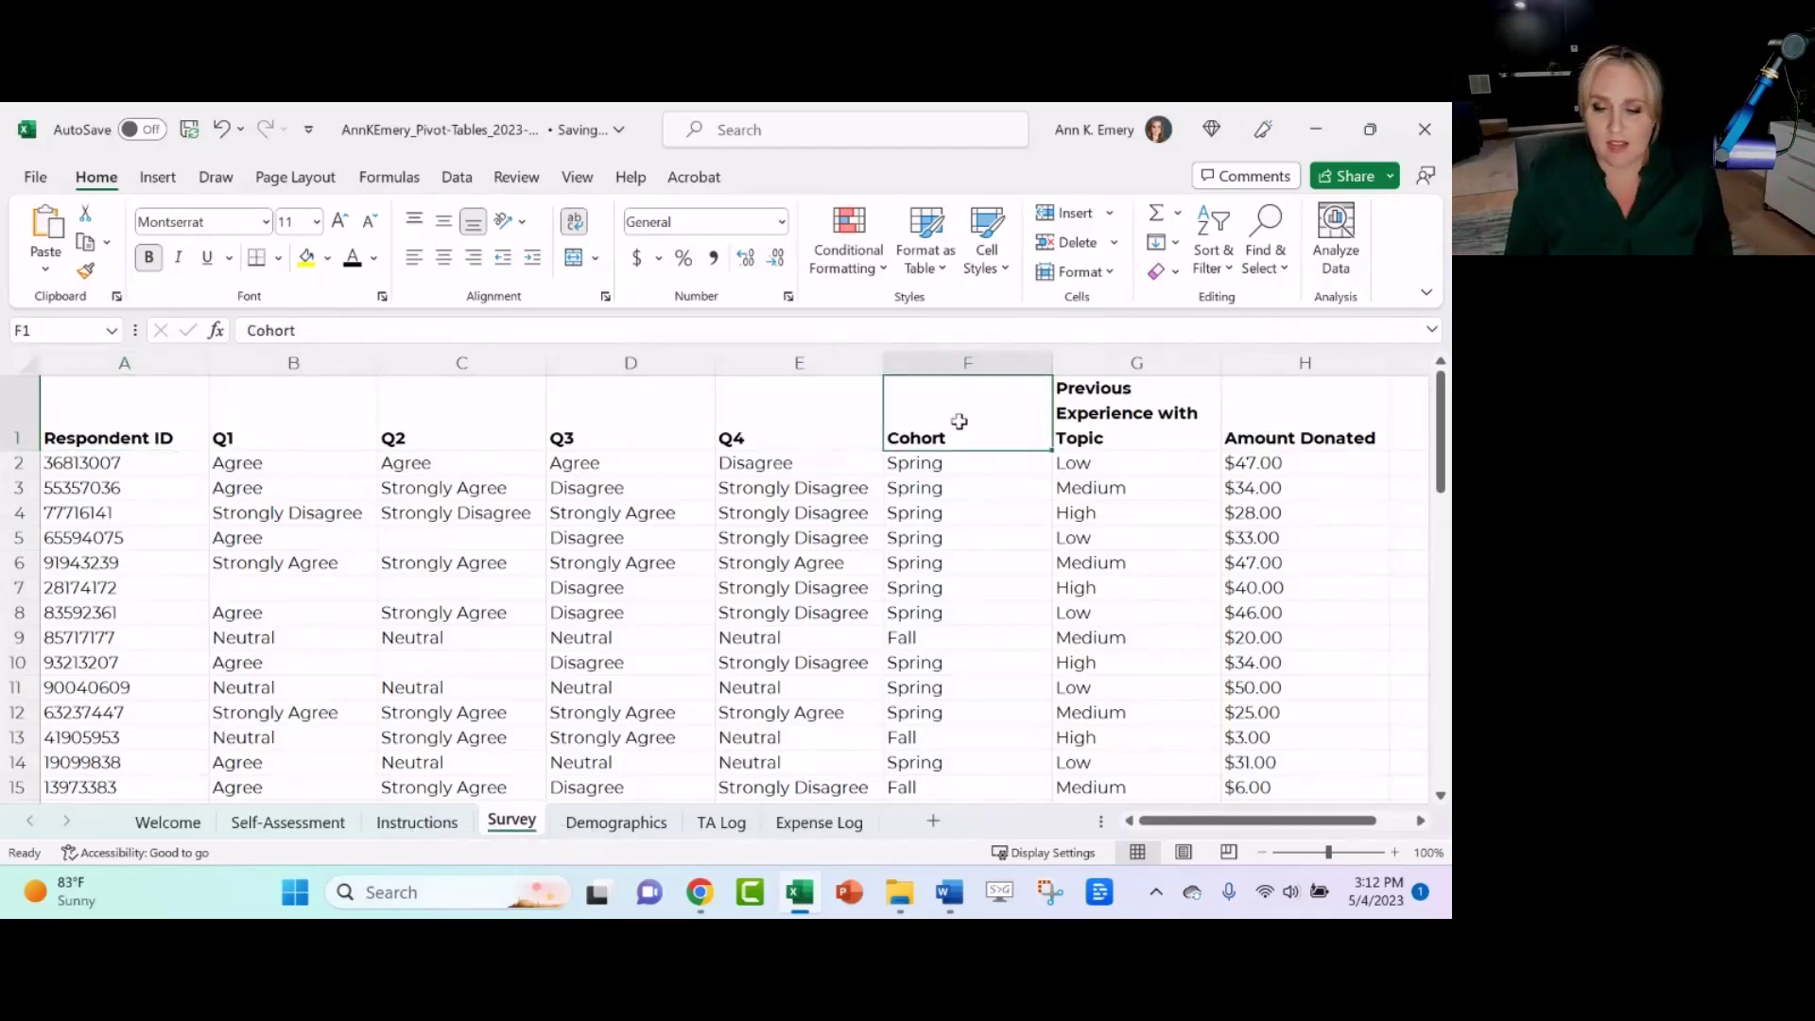
pyautogui.scroll(-1, 959, 422)
pyautogui.scroll(1, 1061, 394)
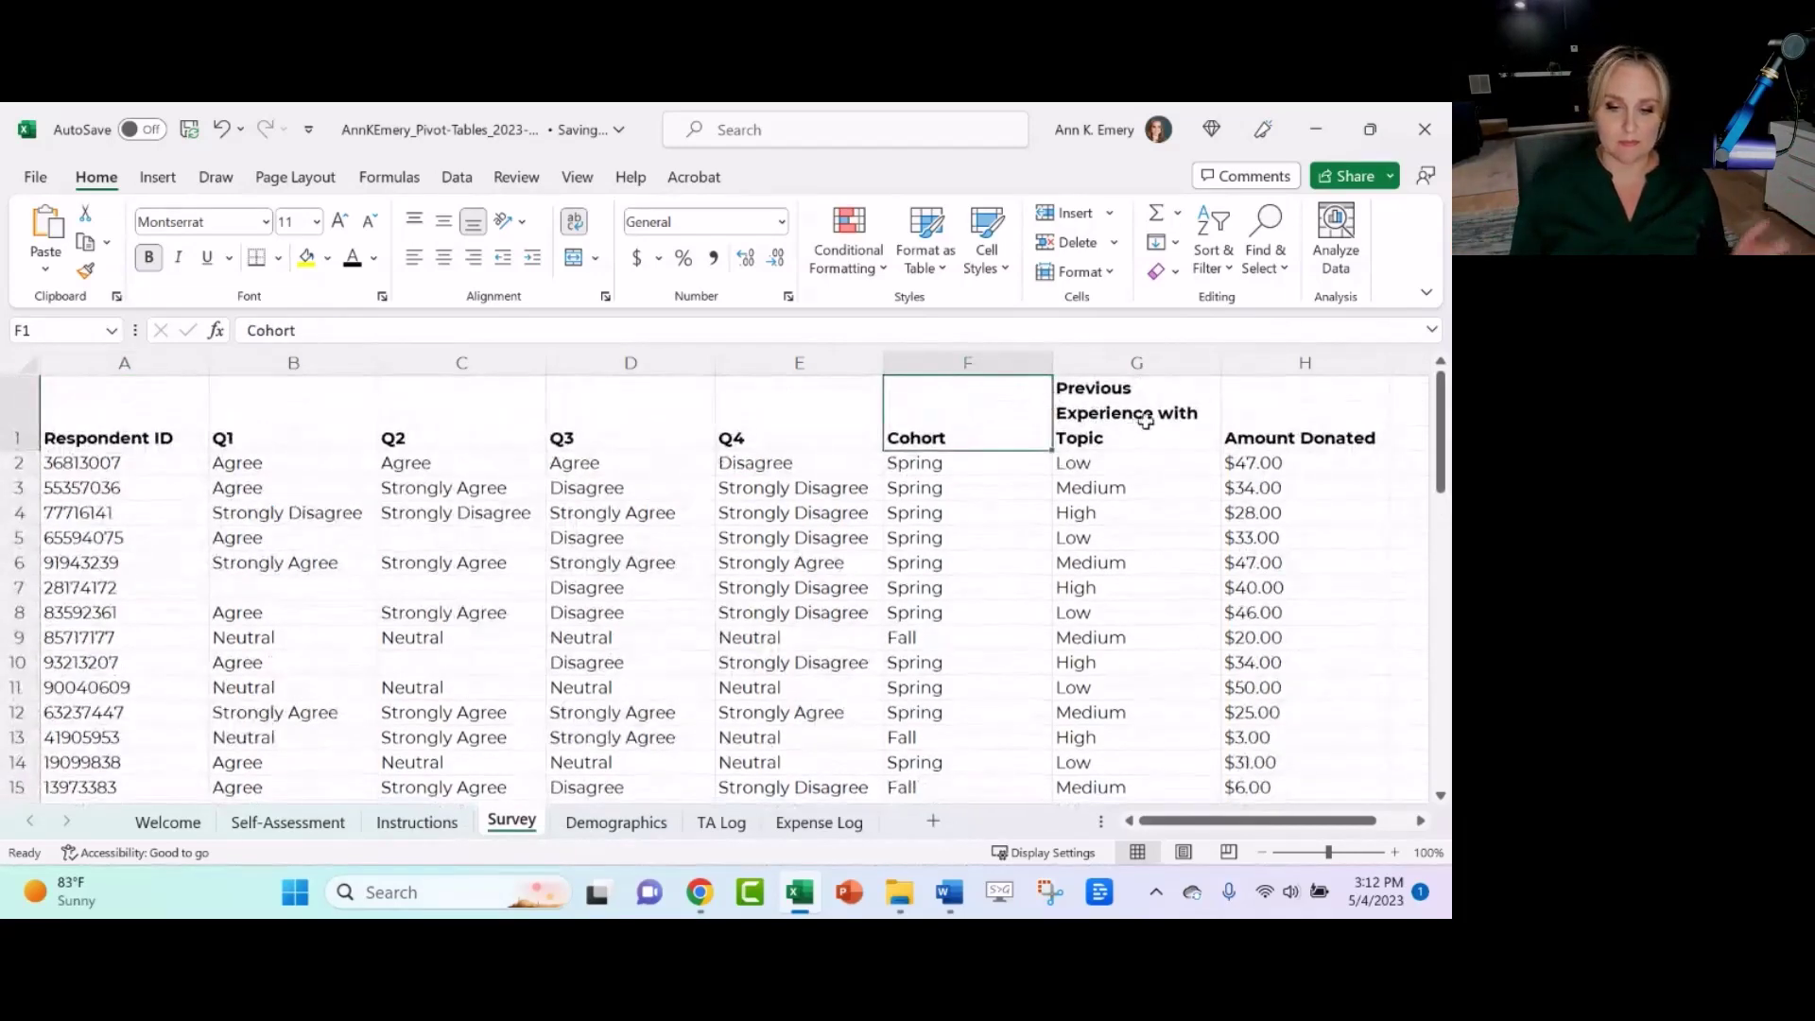
pyautogui.click(1146, 422)
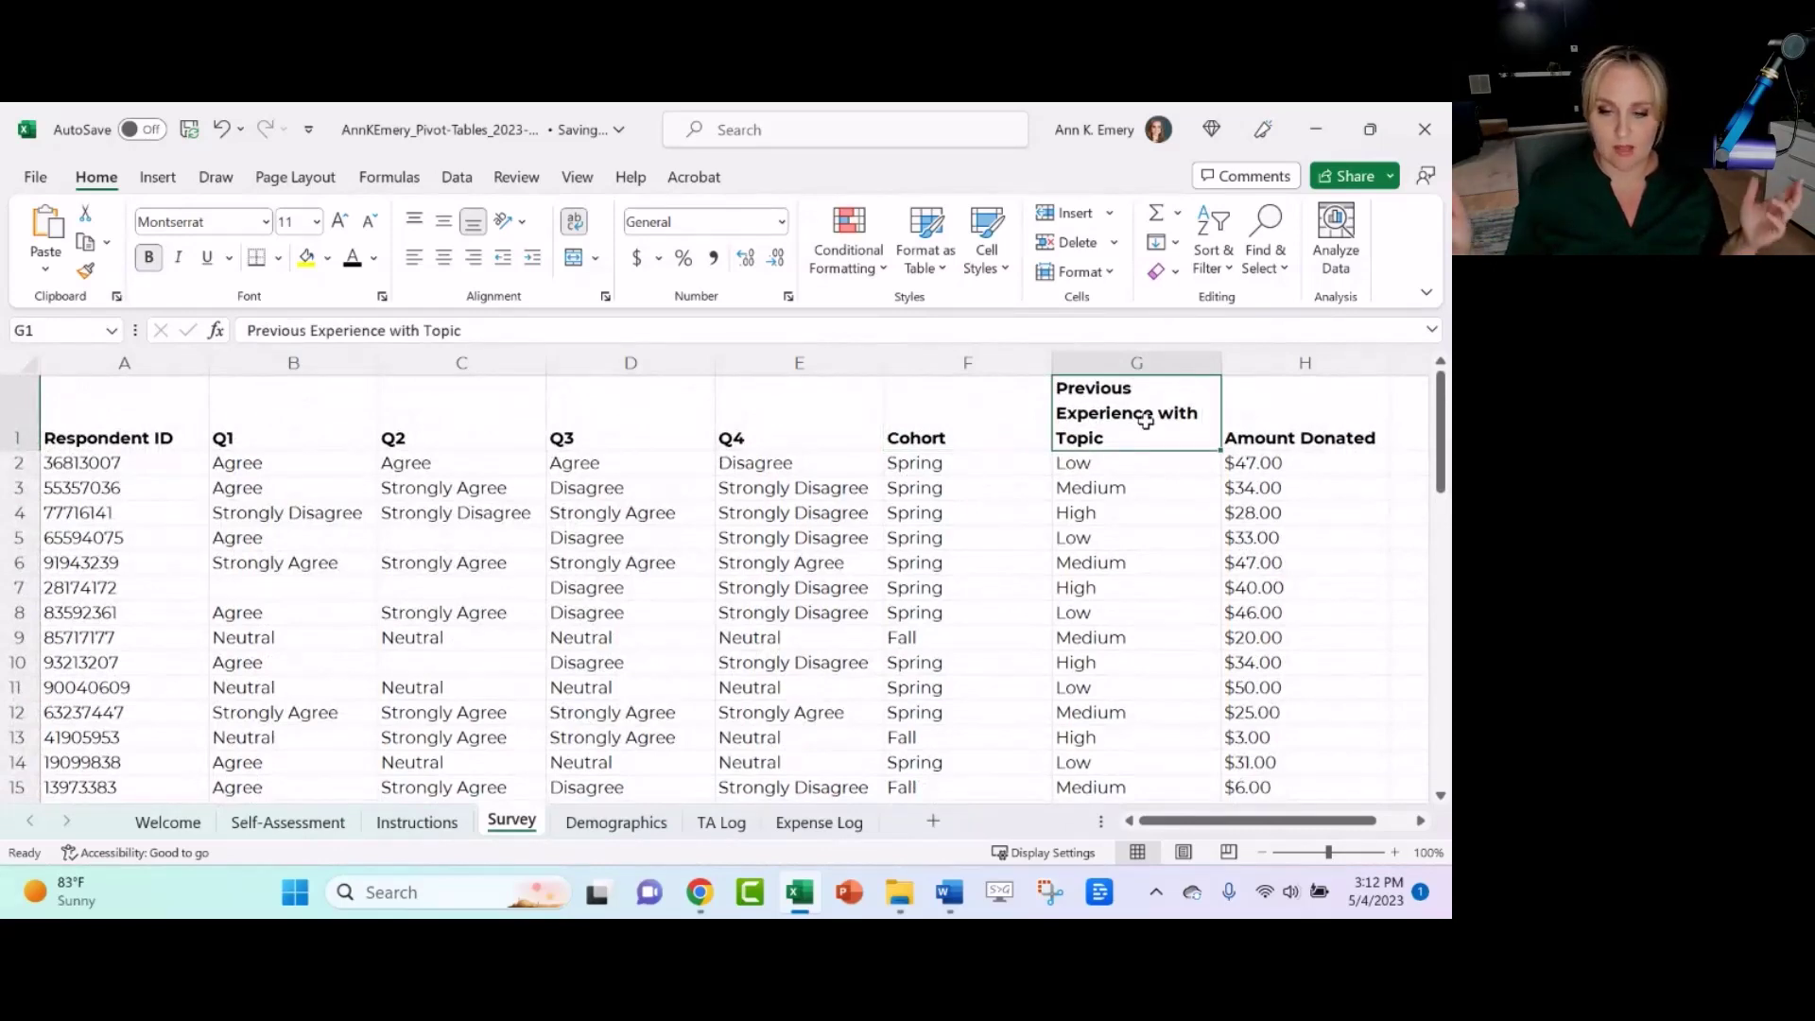
pyautogui.click(1265, 423)
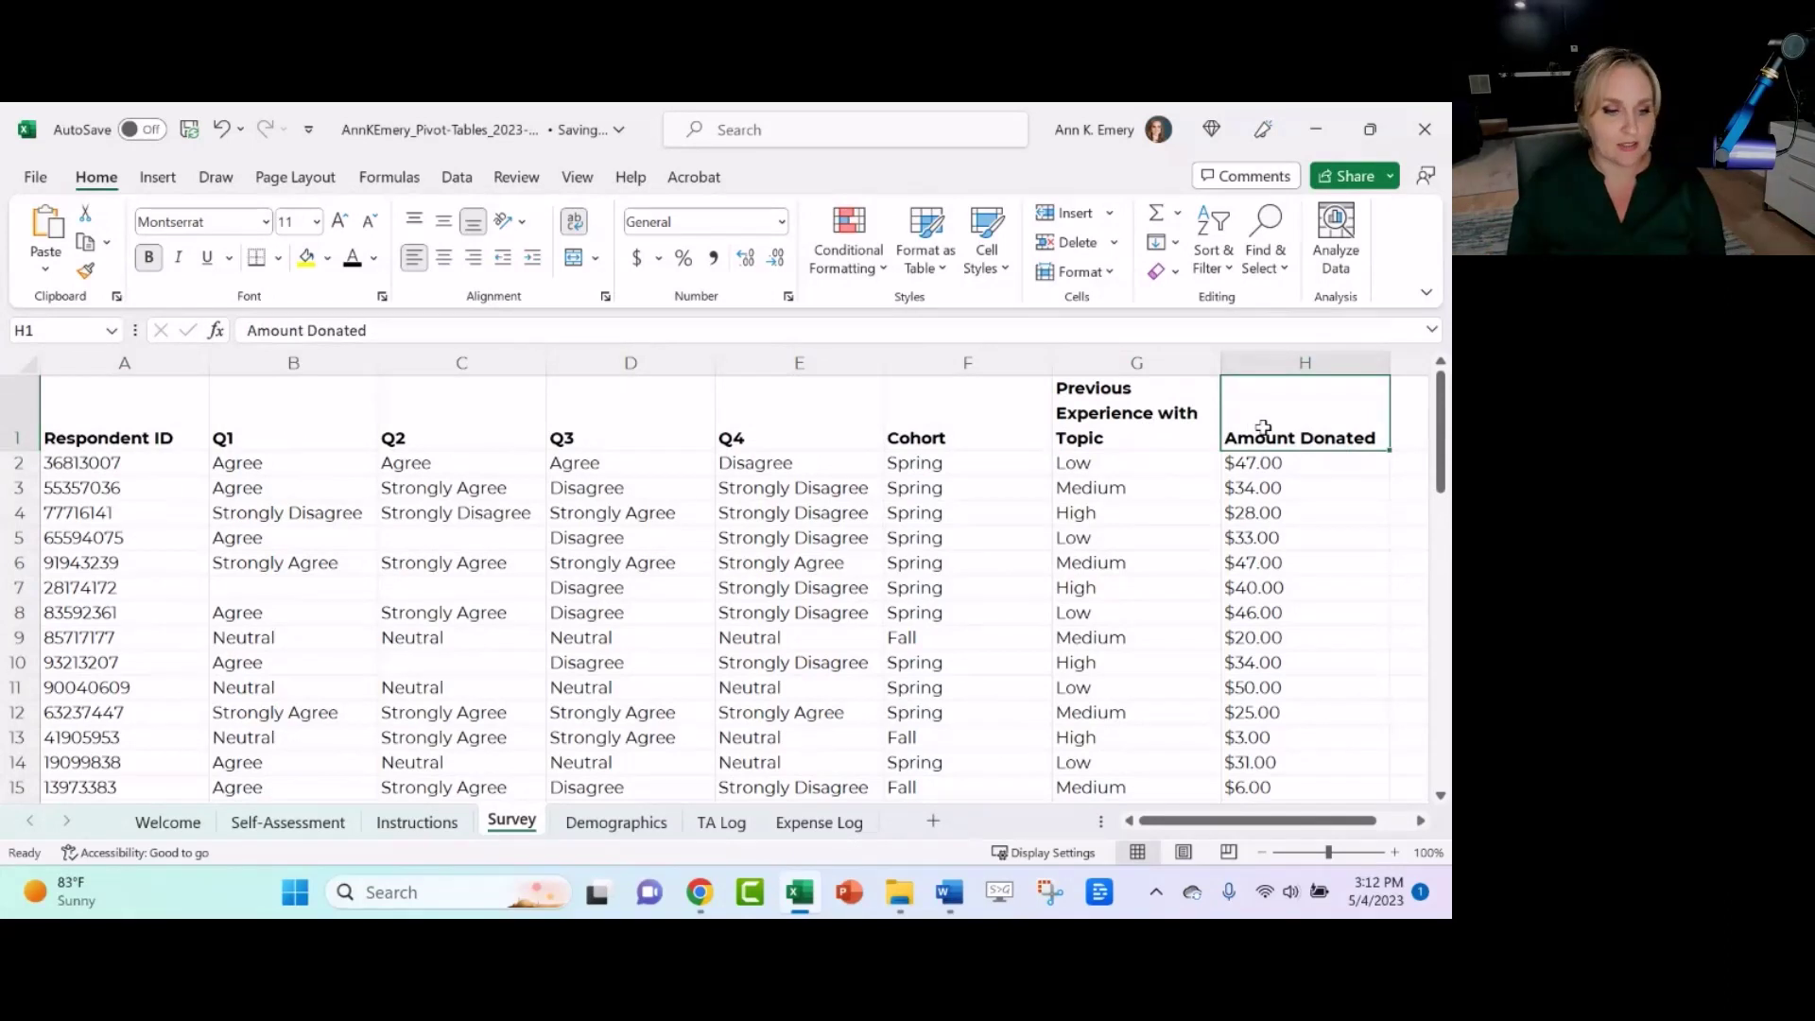
# - Convert the survey data in A1:H56 into an Excel table with headers
pyautogui.click(101, 406)
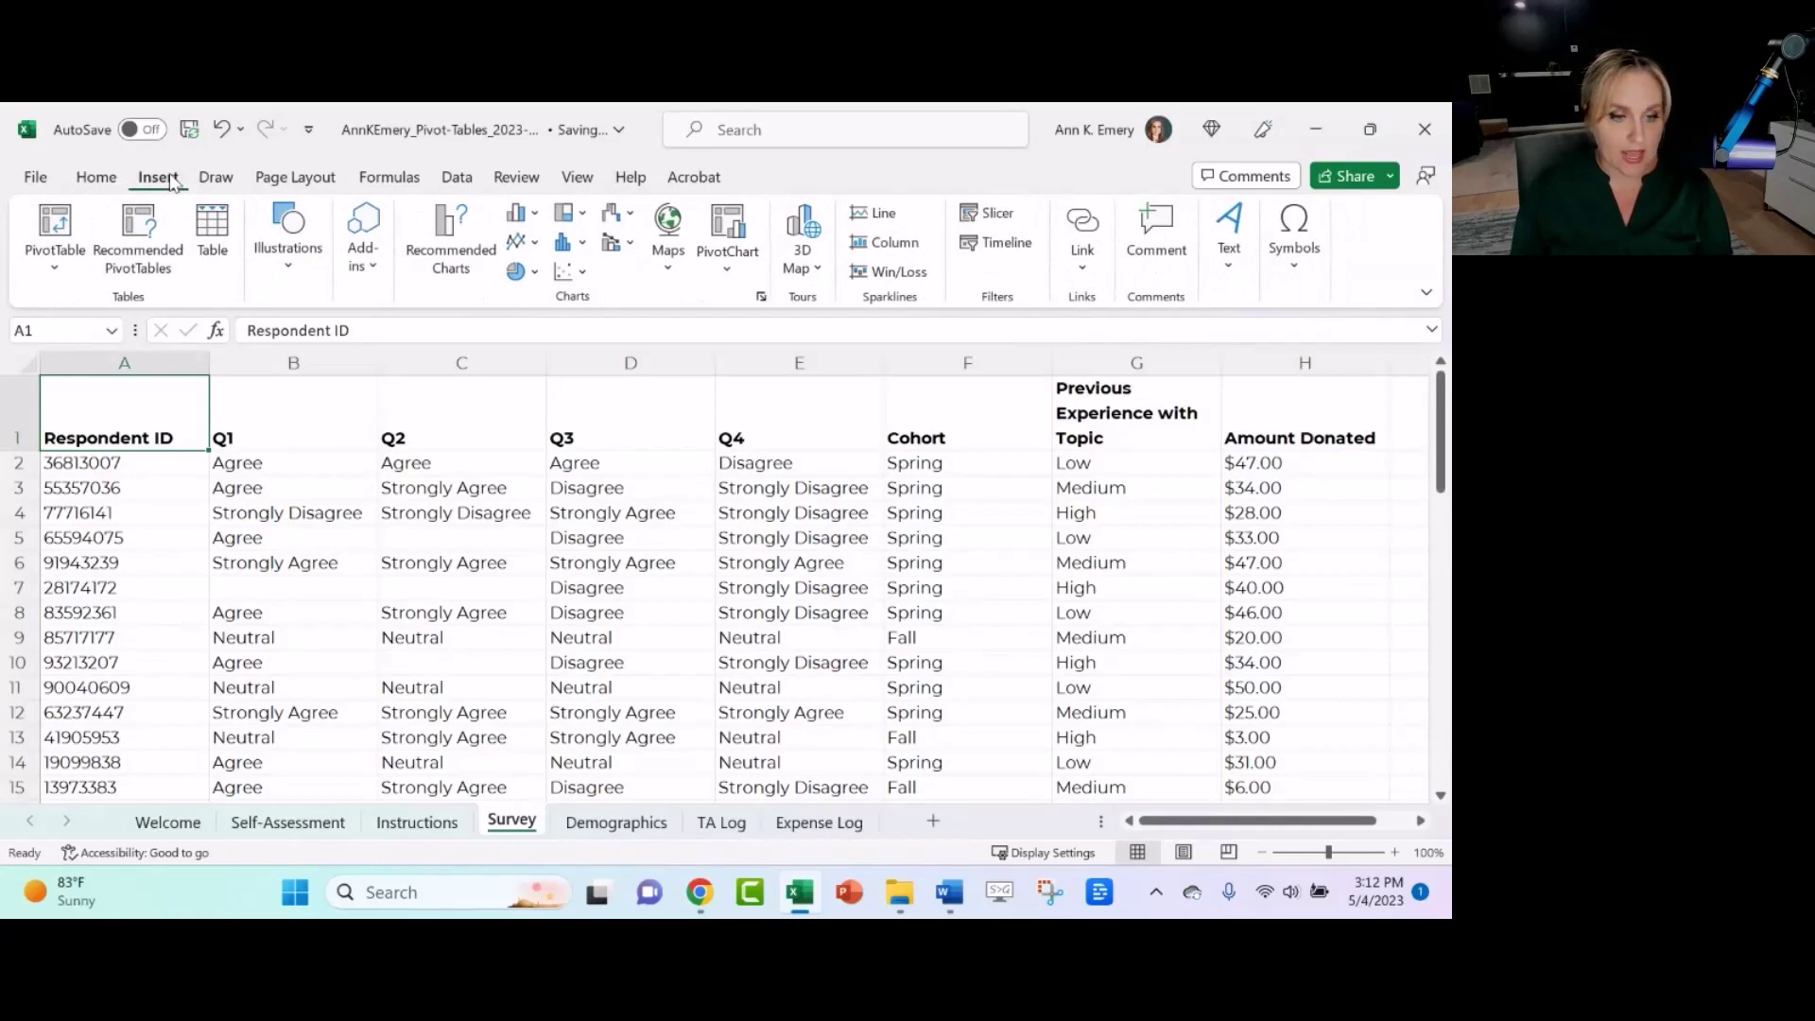
pyautogui.click(212, 236)
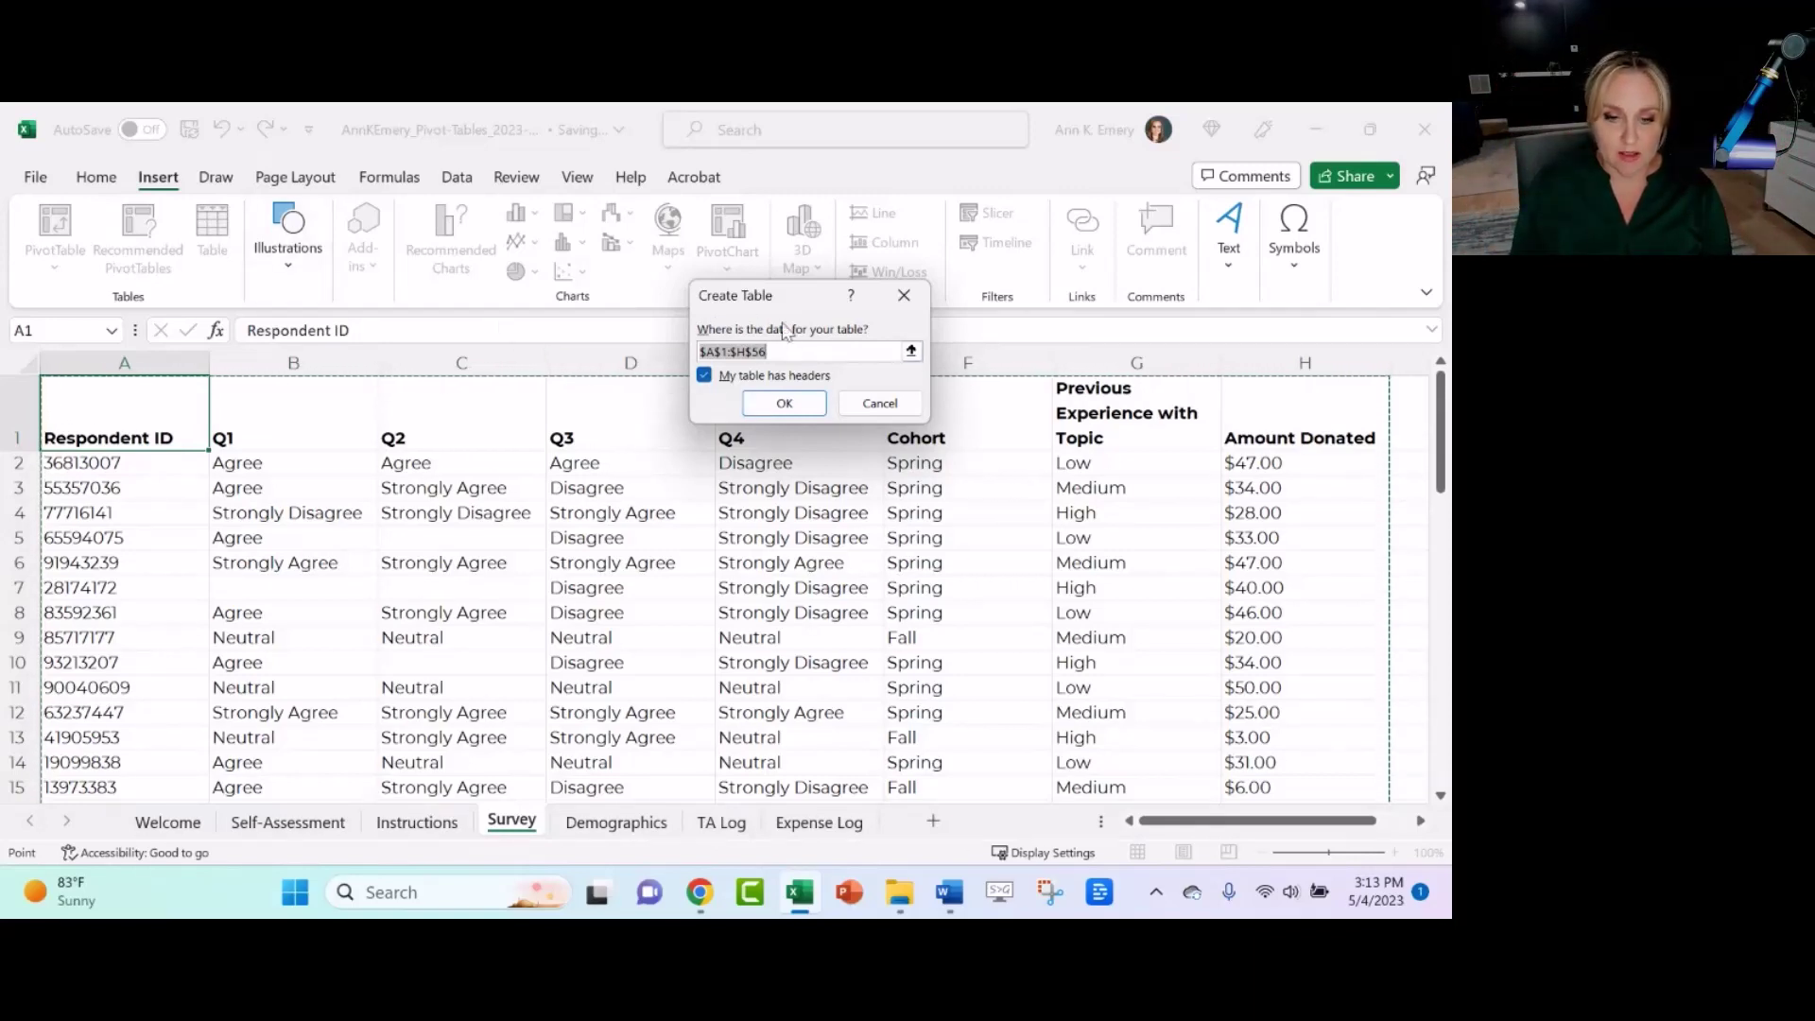
pyautogui.click(785, 403)
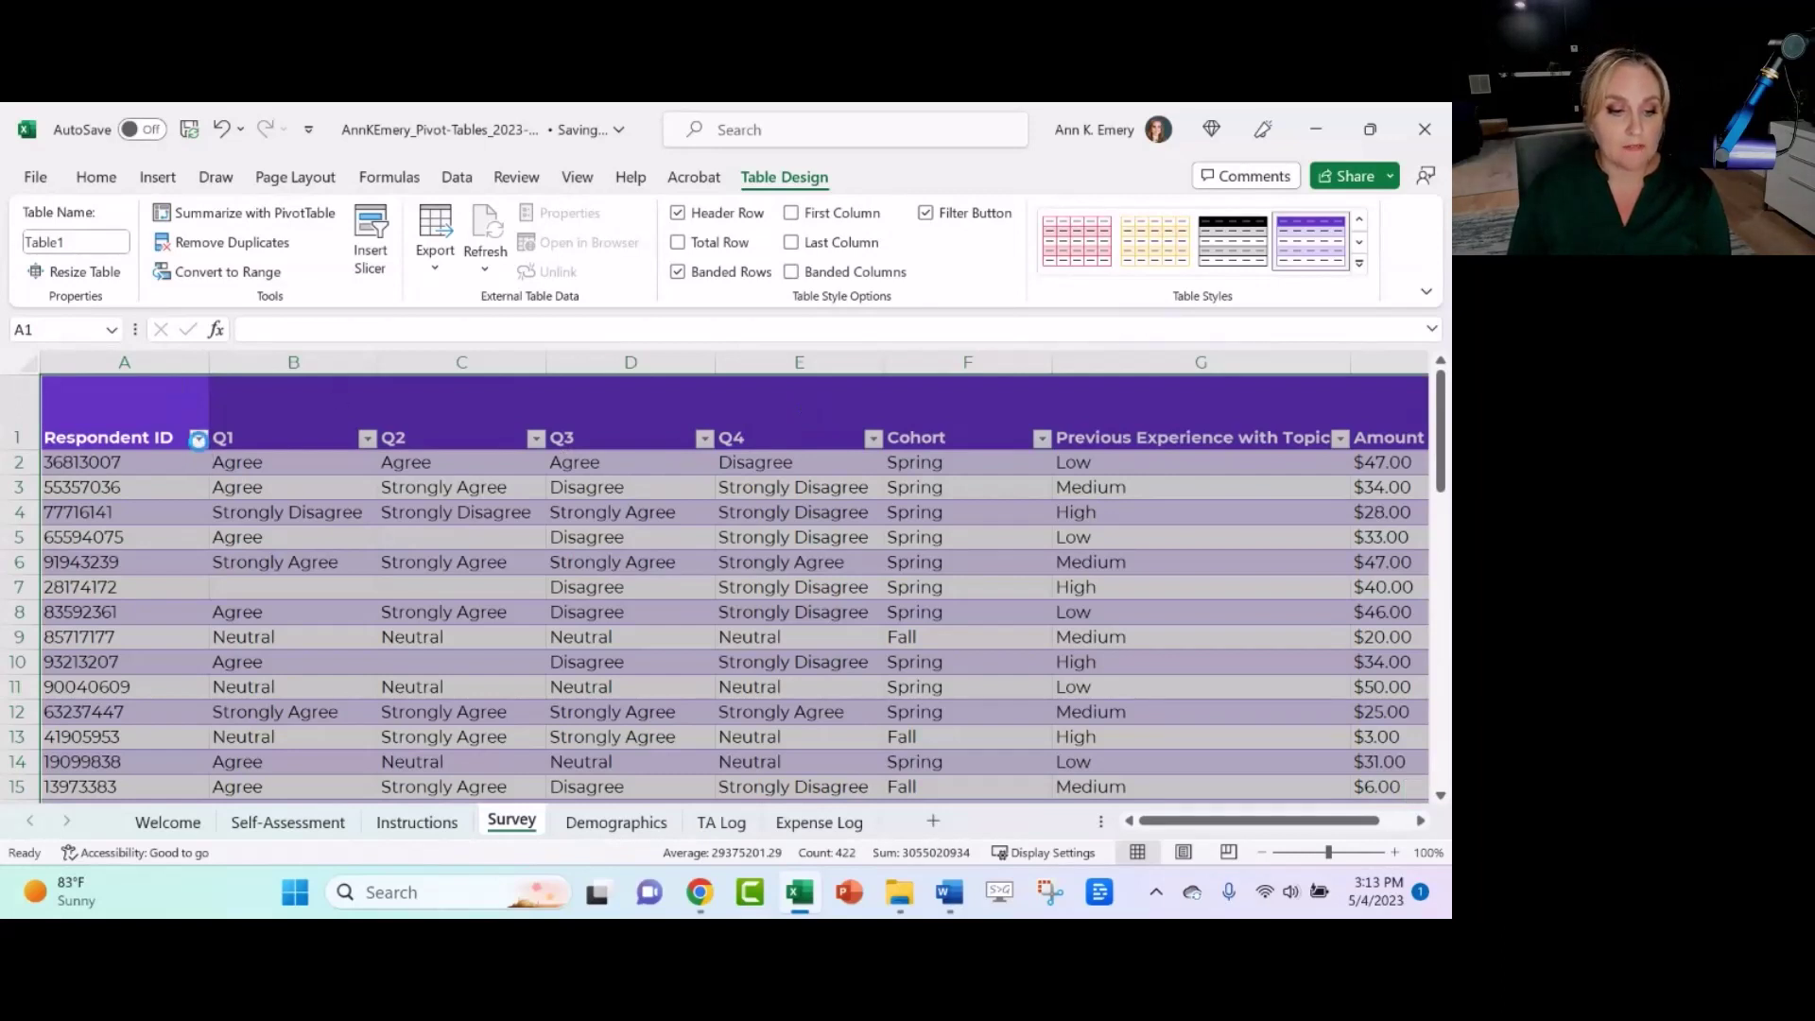
# - Look at the Respondent ID column's filter options and the first empty row below the table
pyautogui.click(197, 439)
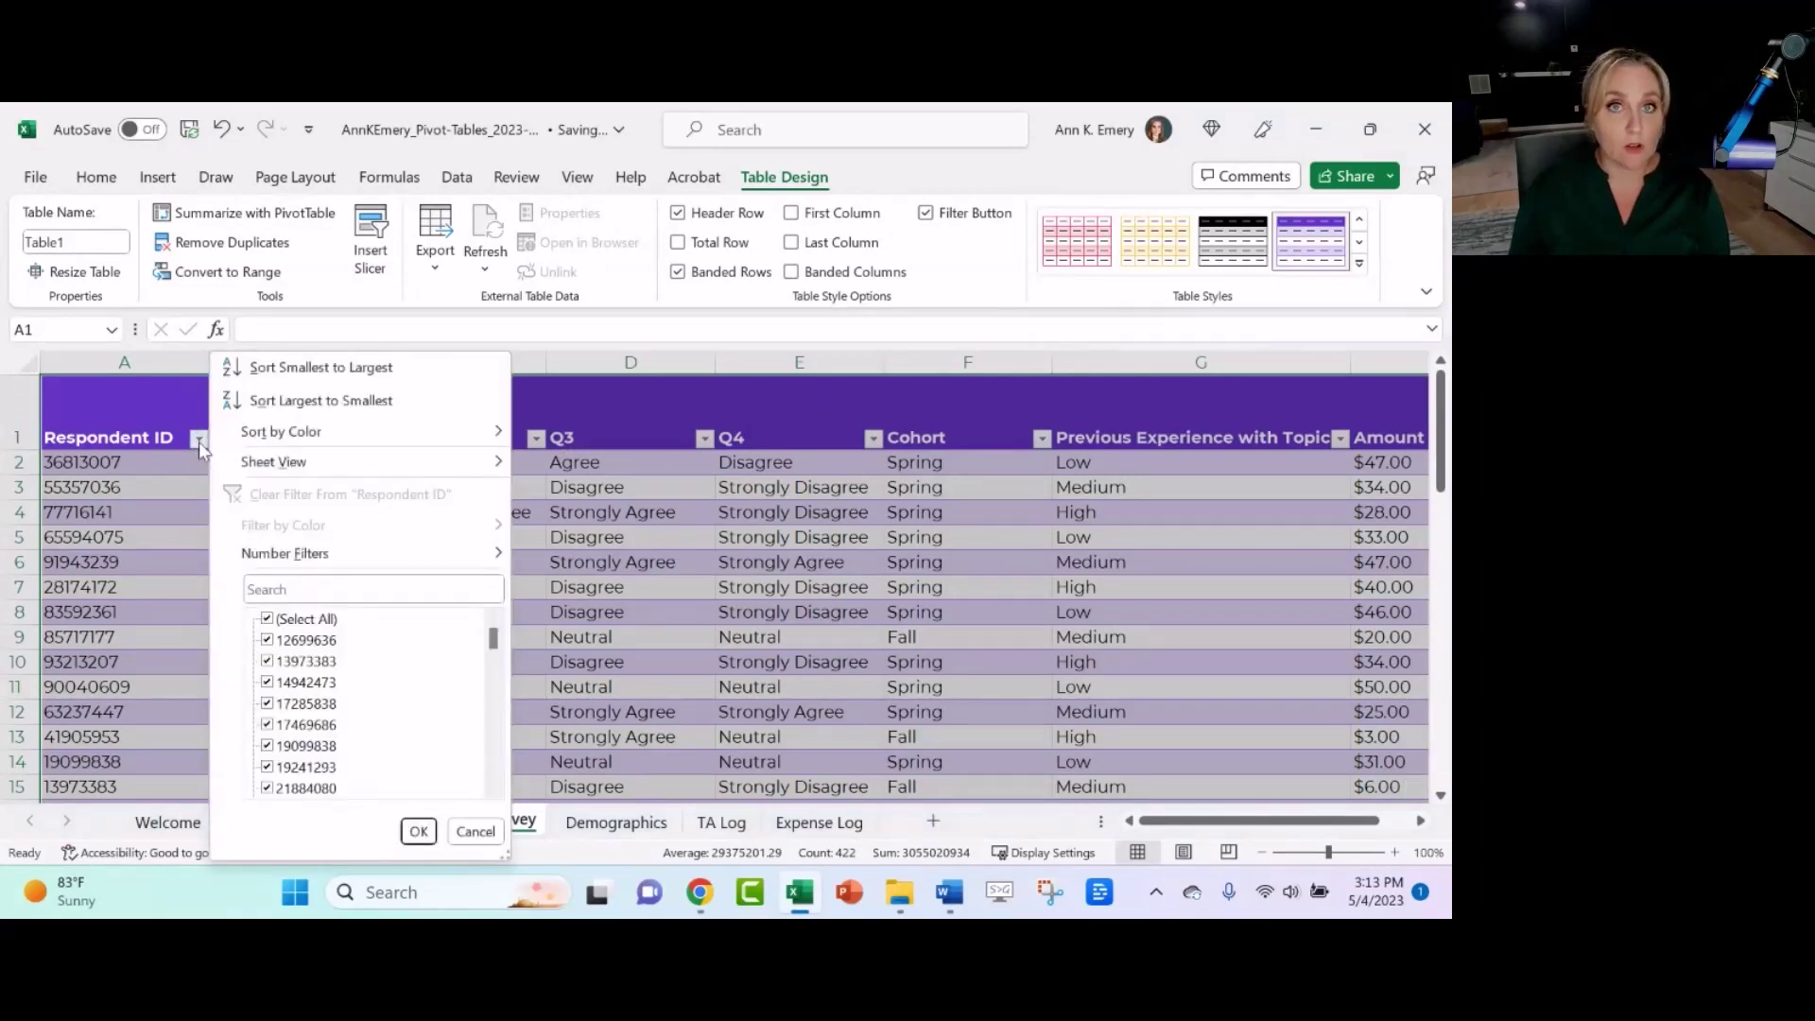
pyautogui.click(198, 440)
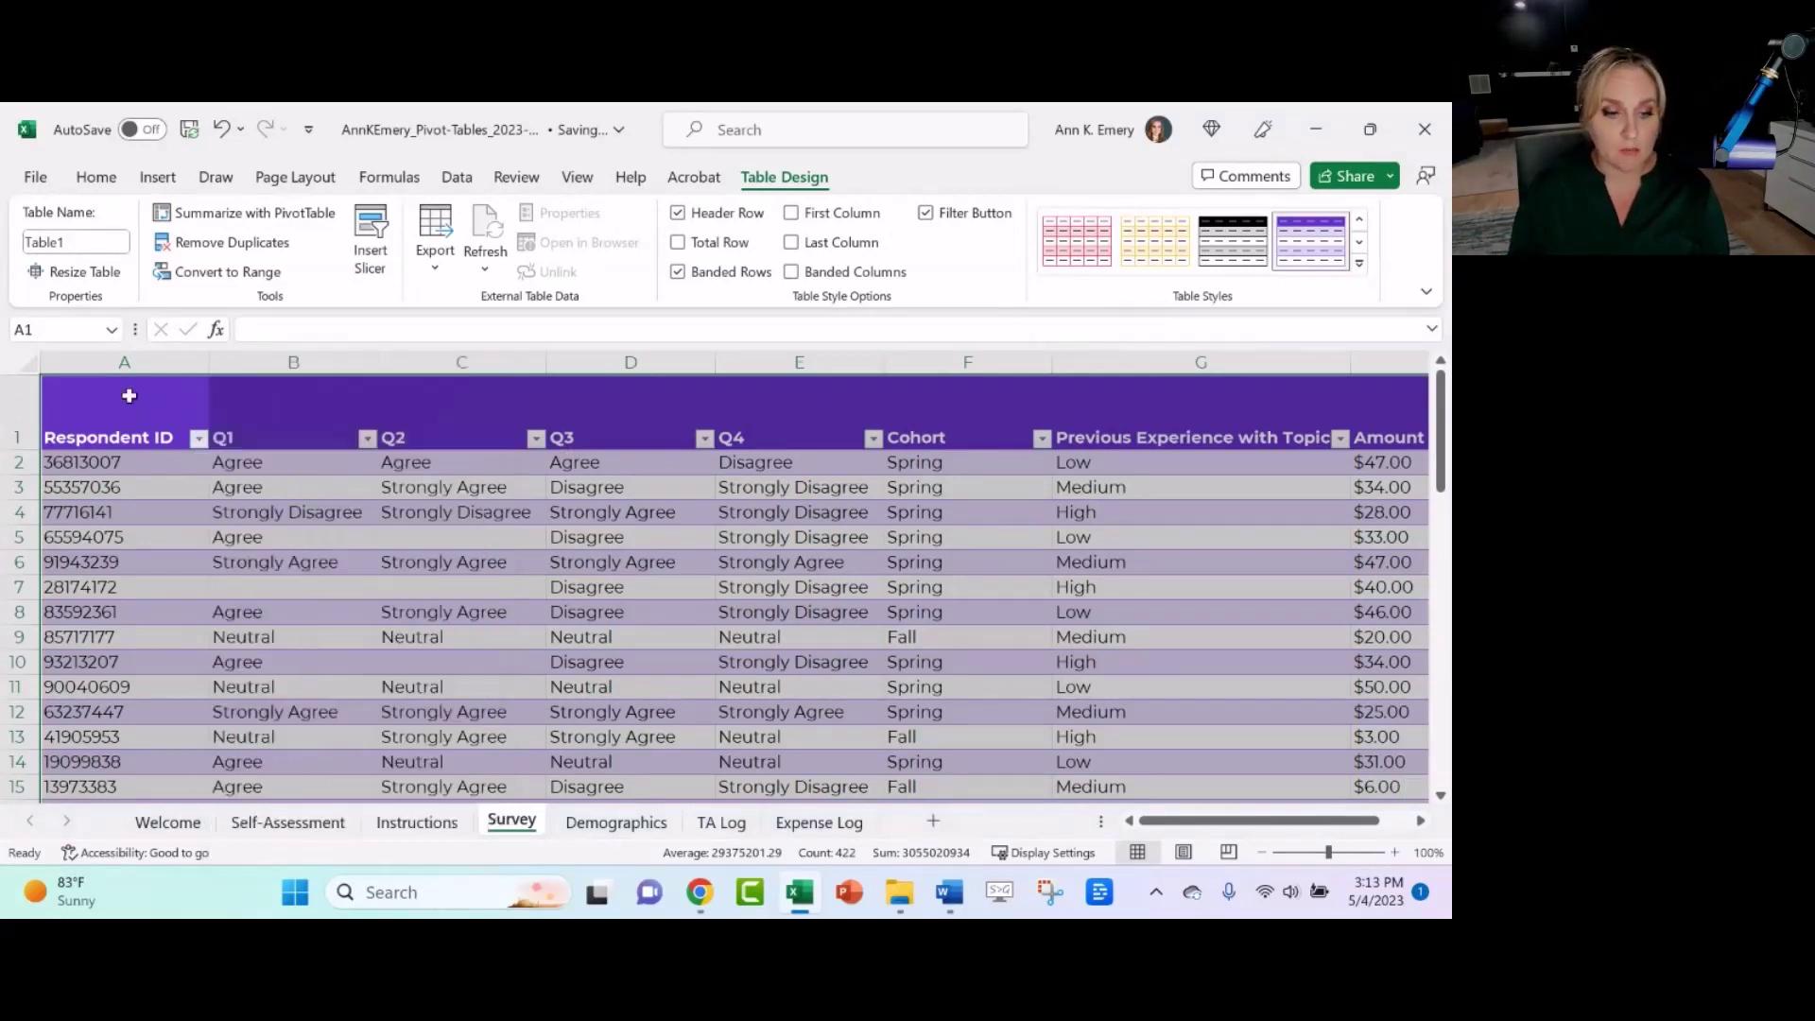
pyautogui.scroll(-3, 169, 419)
pyautogui.scroll(-13, 169, 419)
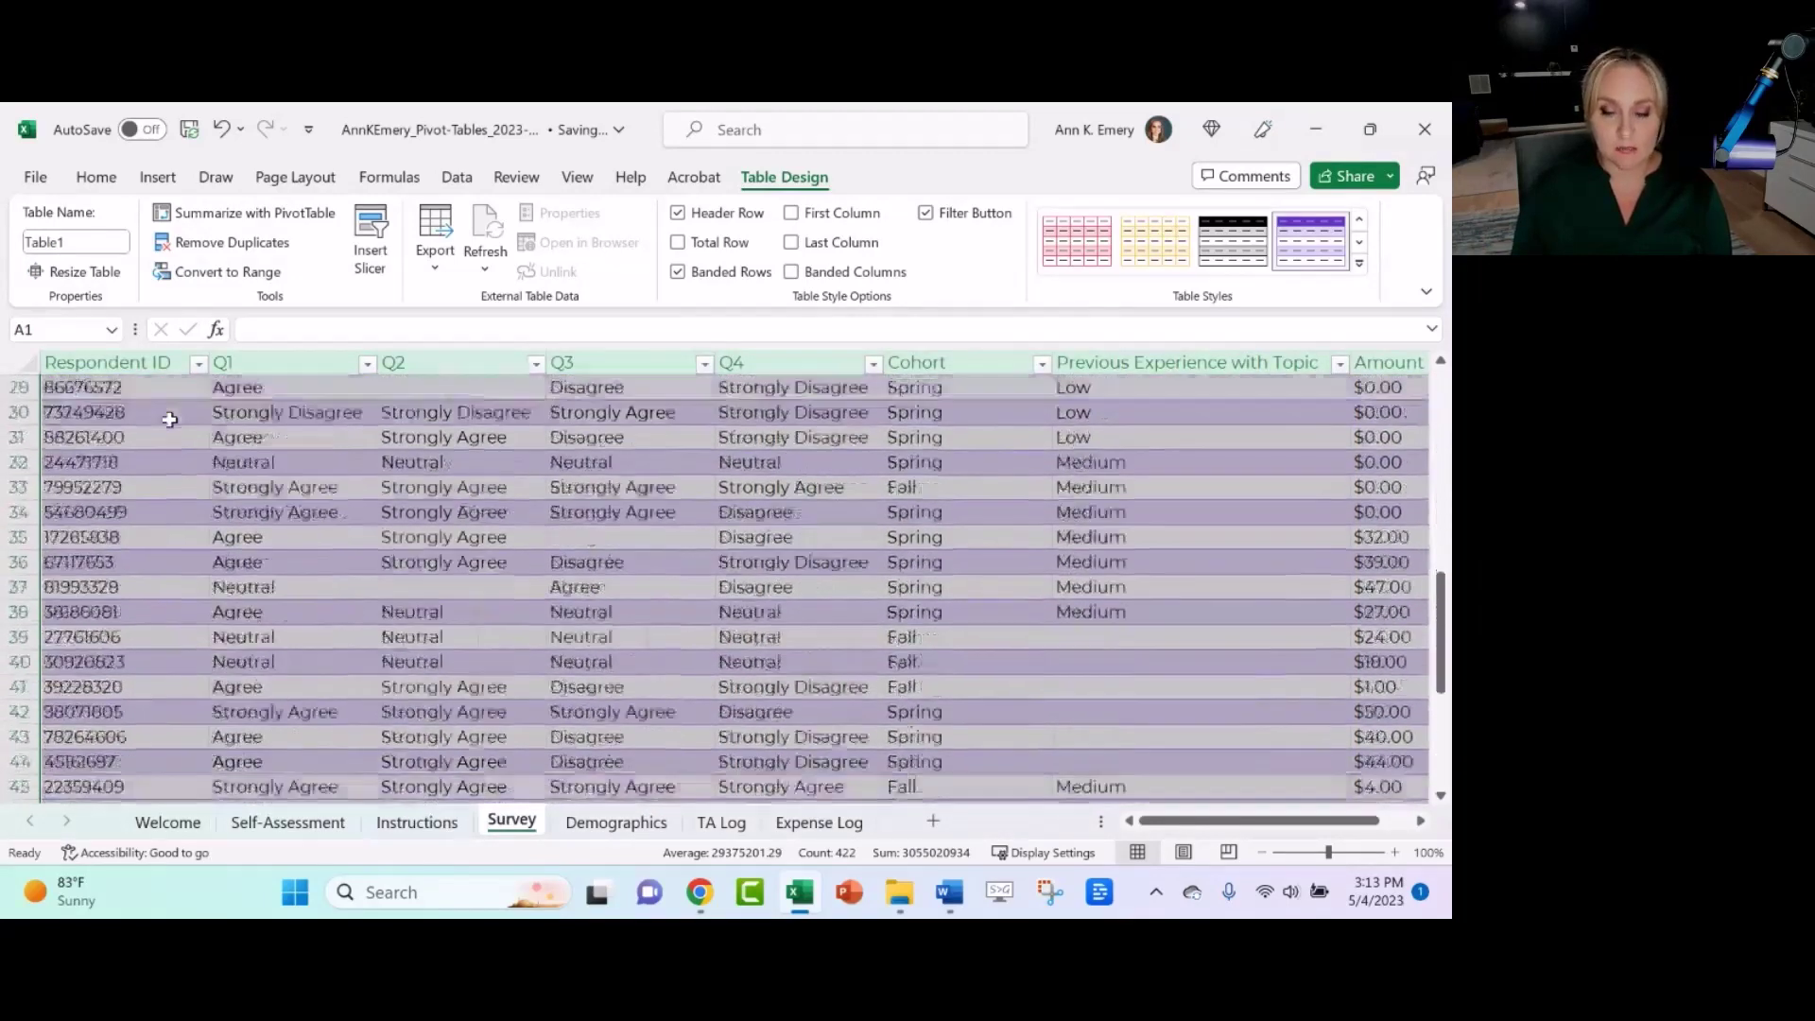
pyautogui.click(127, 565)
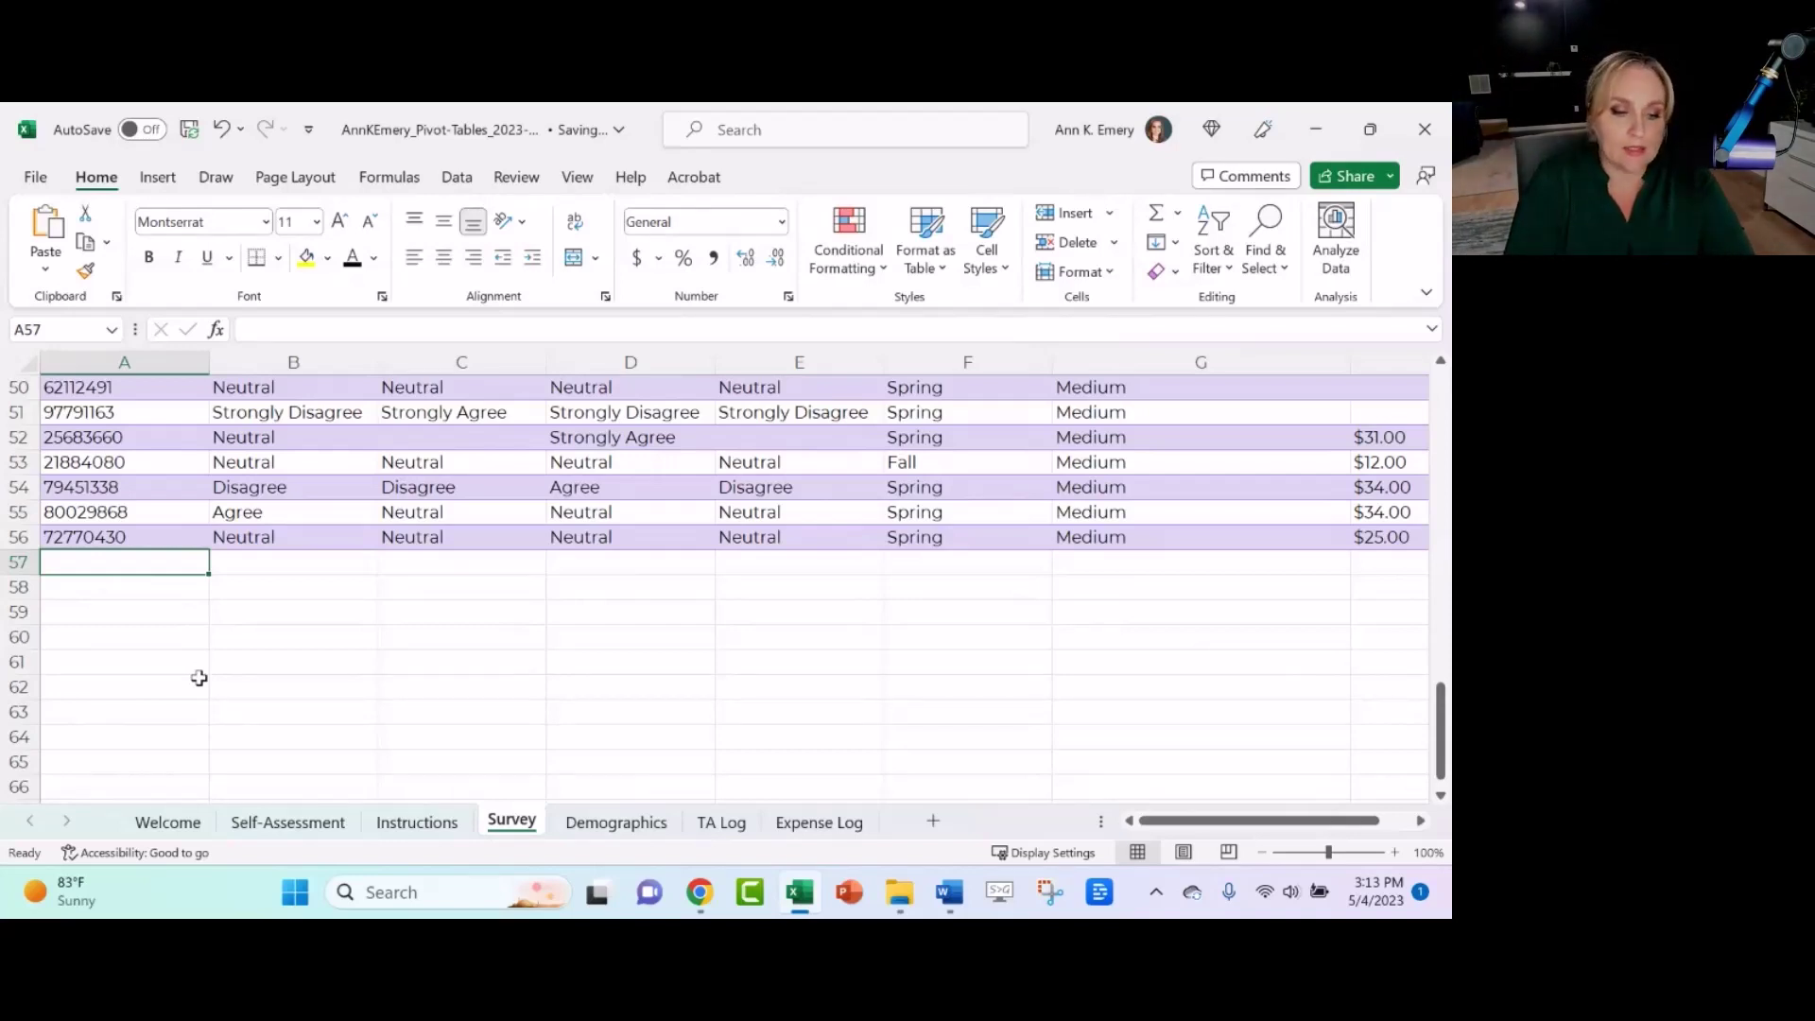
pyautogui.click(199, 678)
pyautogui.write('fsd')
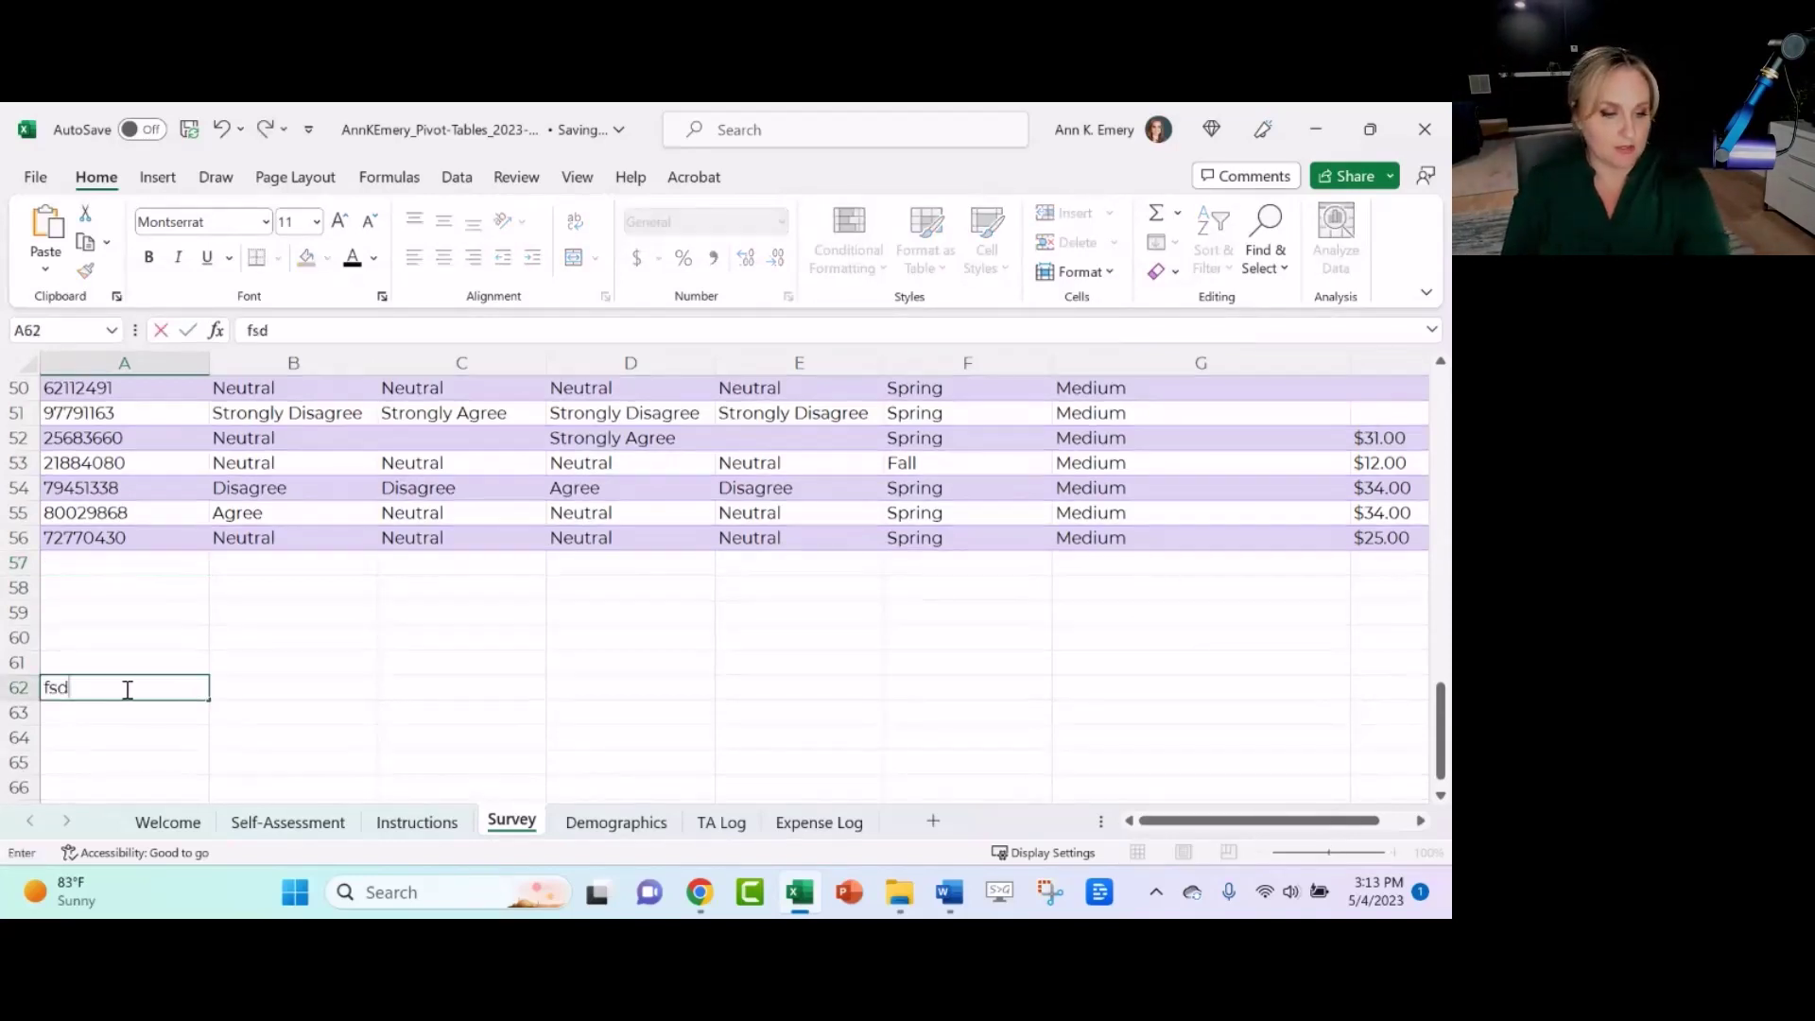
pyautogui.press('BackSpace')
pyautogui.press('BackSpace')
pyautogui.press('BackSpace')
# - Add two rows to the end of the survey table with the Respondent IDs "vdsfsfj" and "hjfhsdfj"
pyautogui.click(109, 560)
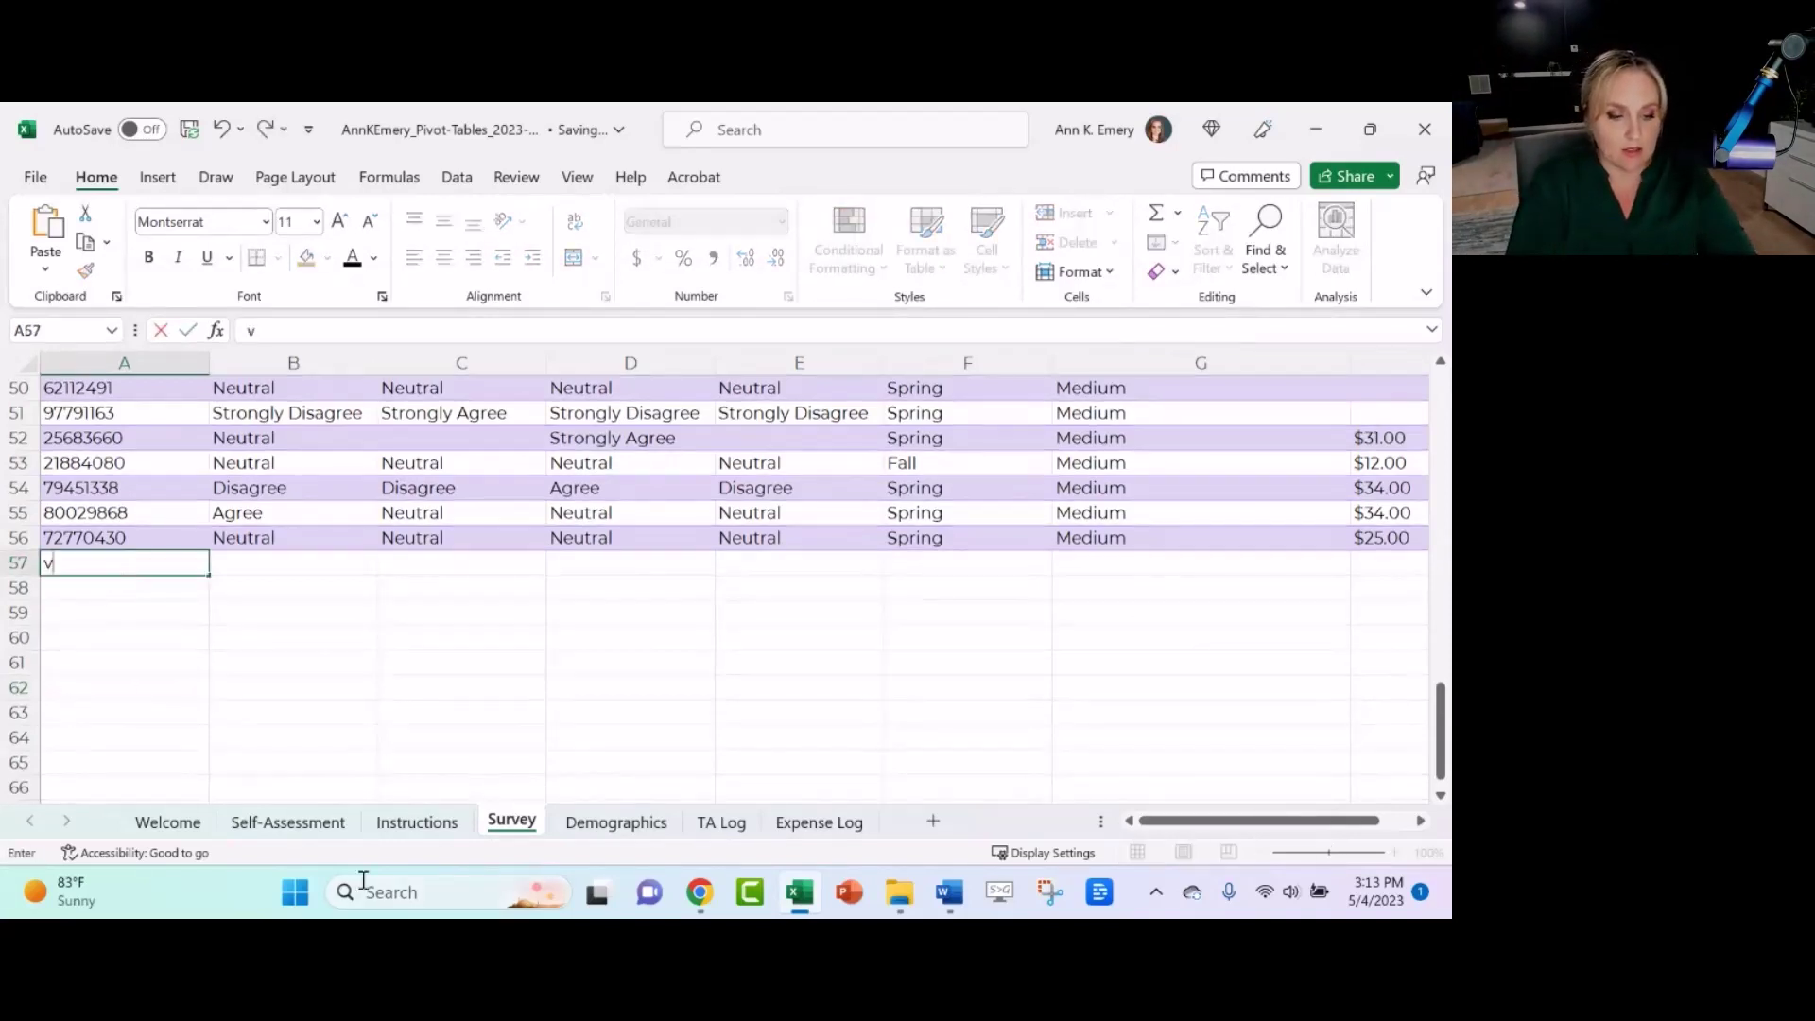
pyautogui.write('vdsfsfj')
pyautogui.press('Tab')
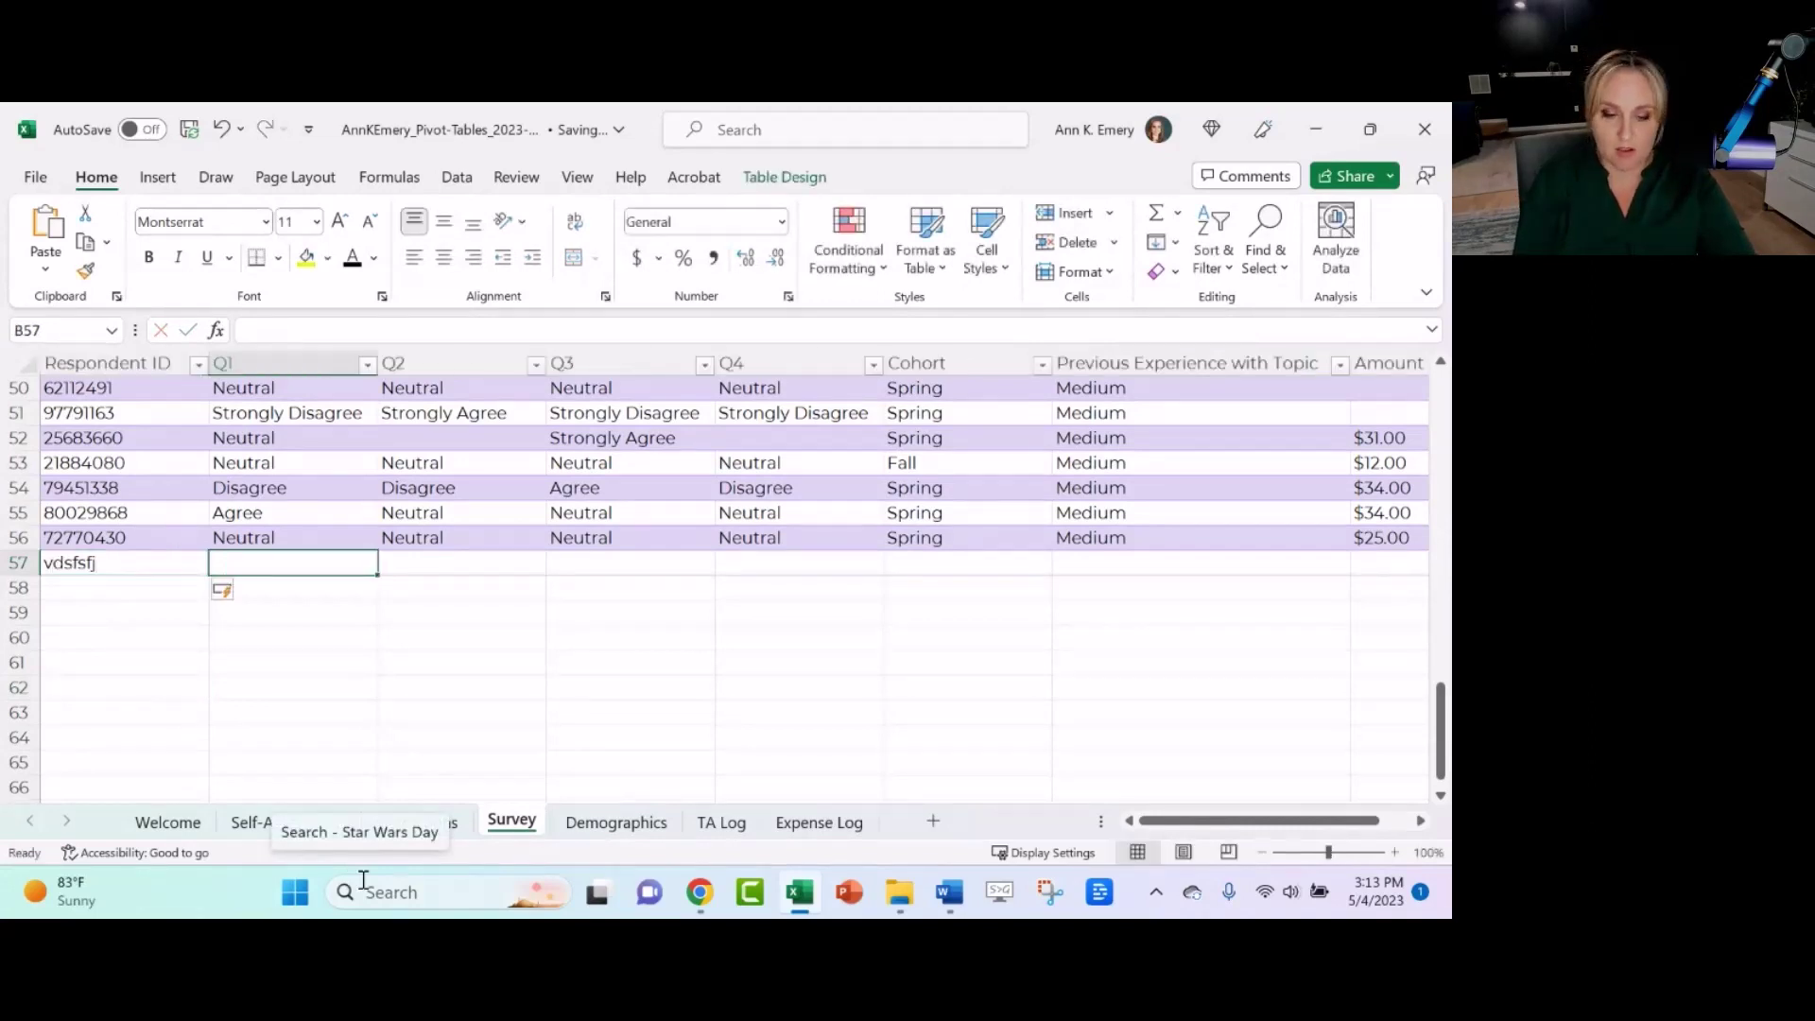
pyautogui.hotkey('shift', 'Tab')
pyautogui.press('Return')
pyautogui.write('hjfhsdfj')
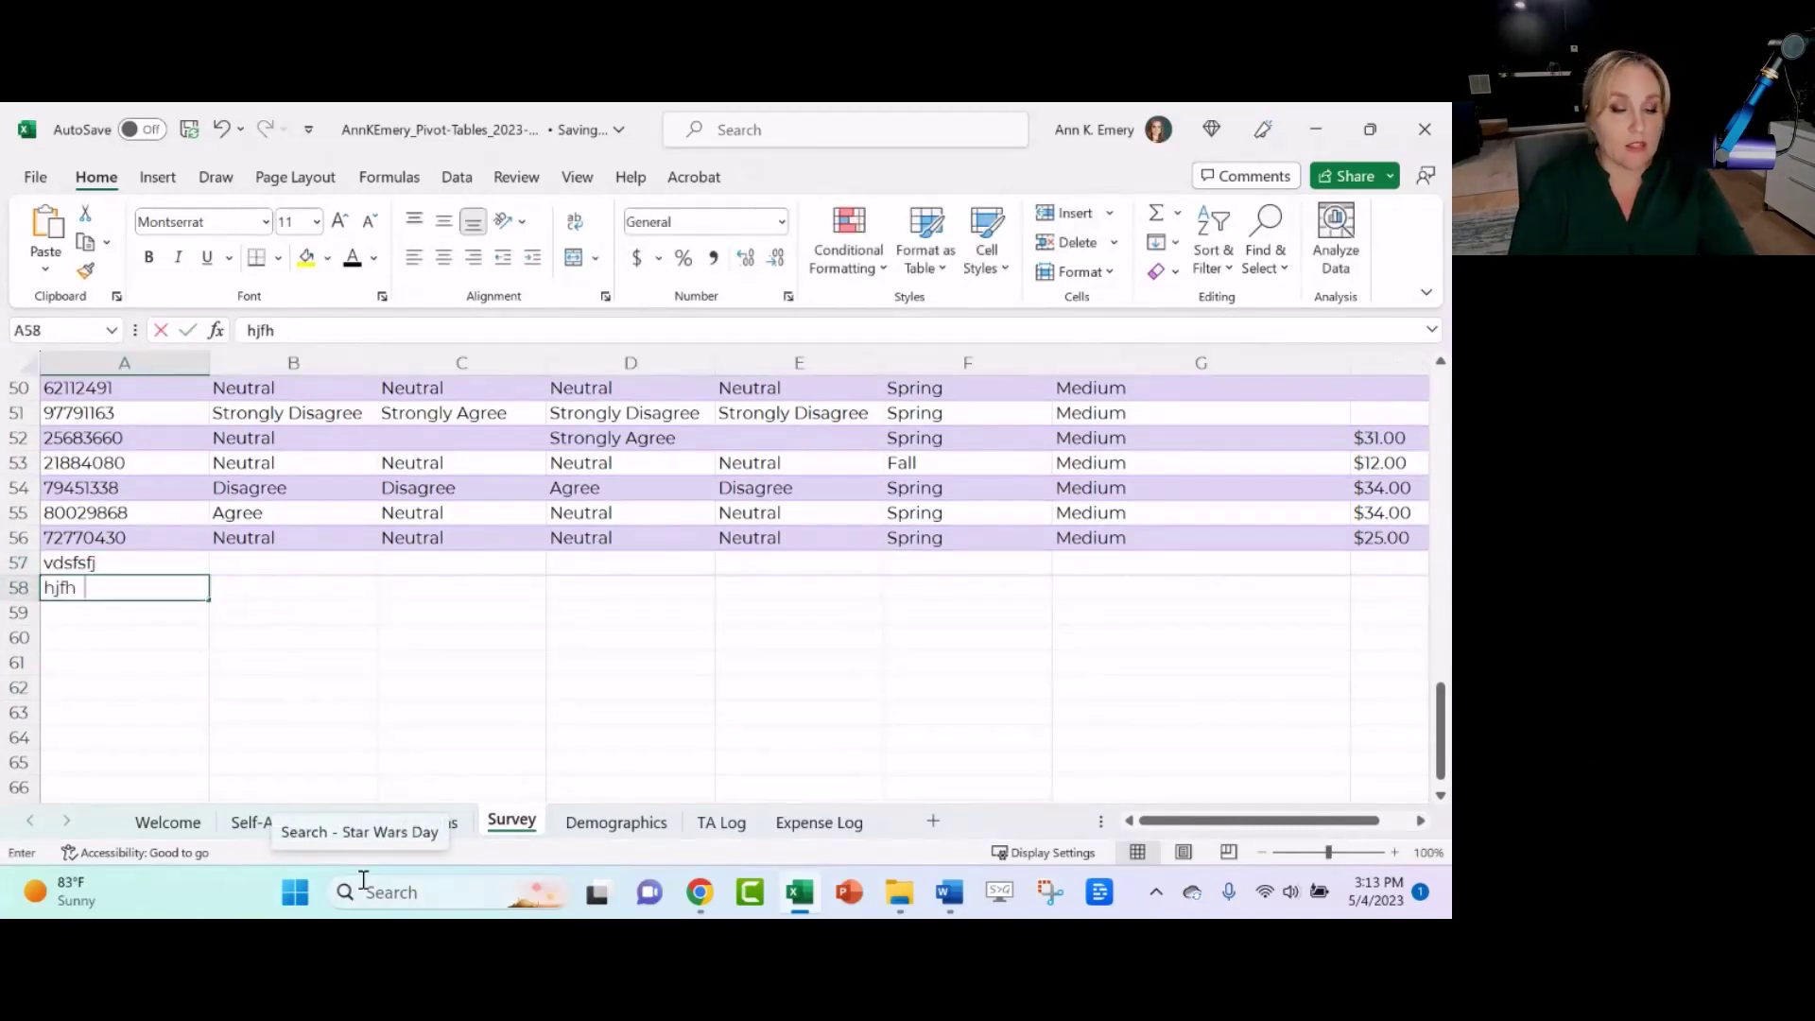
pyautogui.press('Tab')
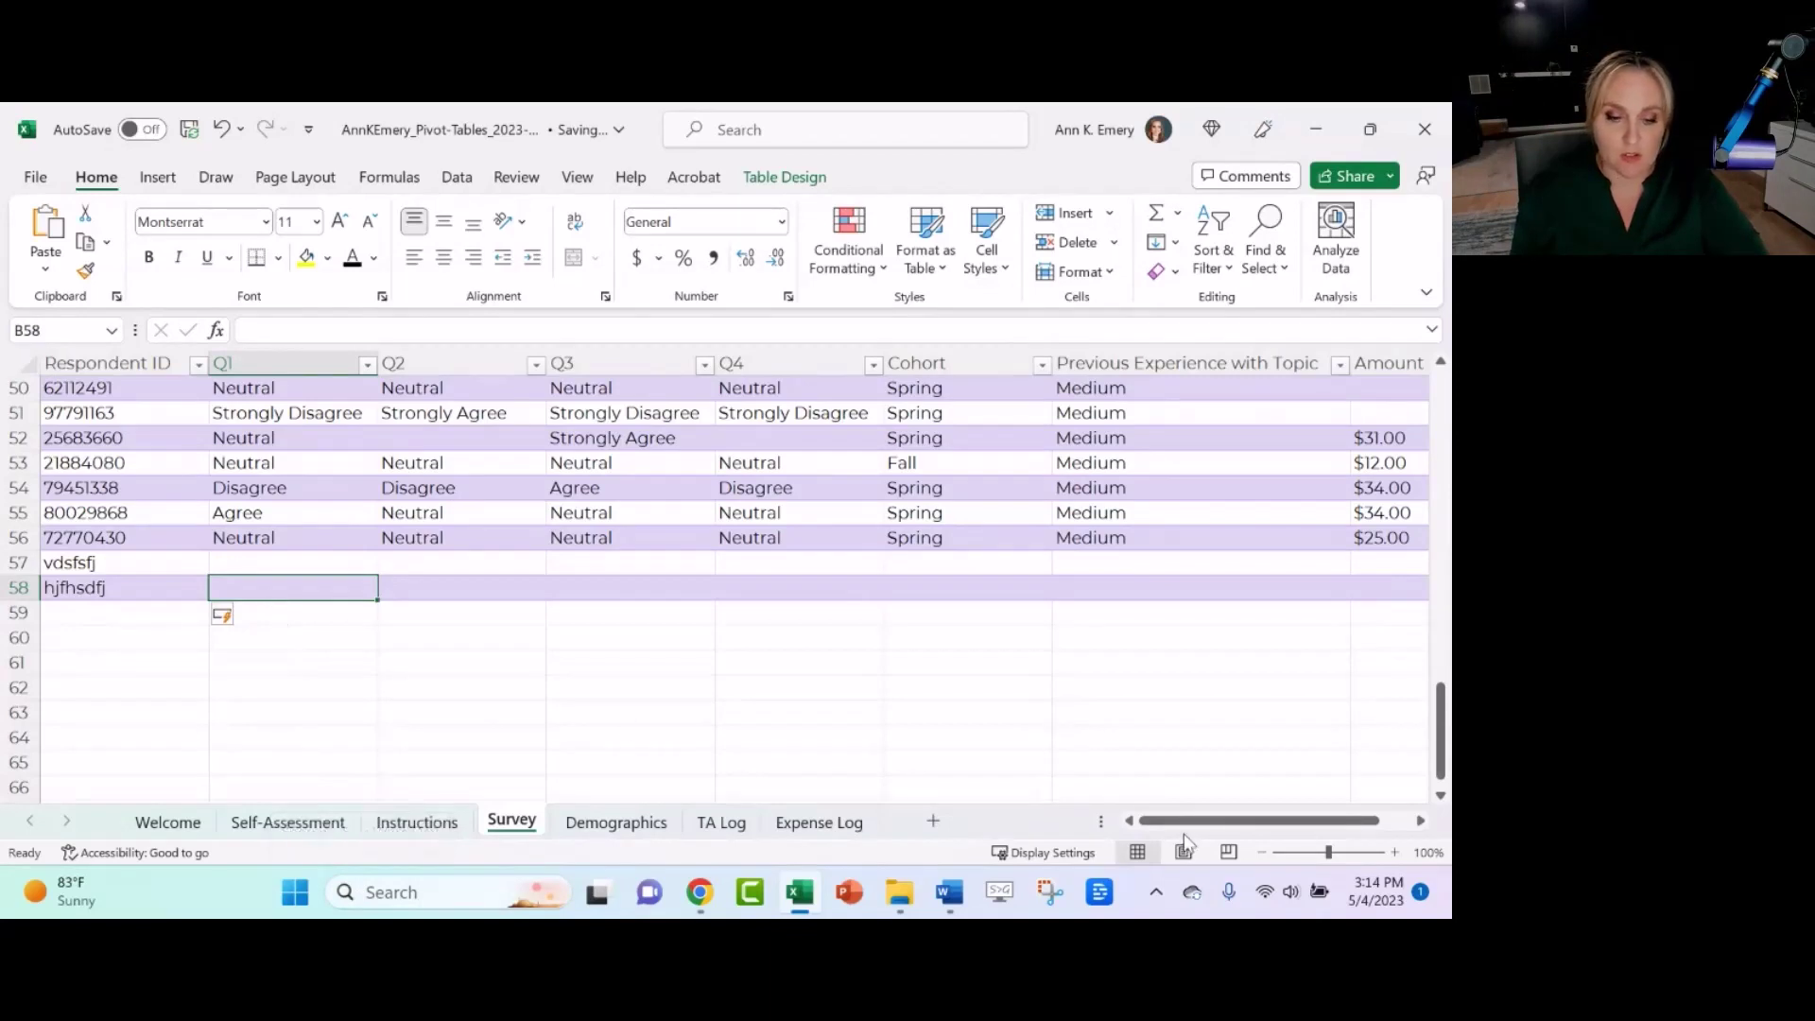
# - Add a table column headed "Amount Donated - Above or Below $50" directly after the Amount Donated column
pyautogui.moveTo(1185, 823); pyautogui.dragTo(1278, 820)
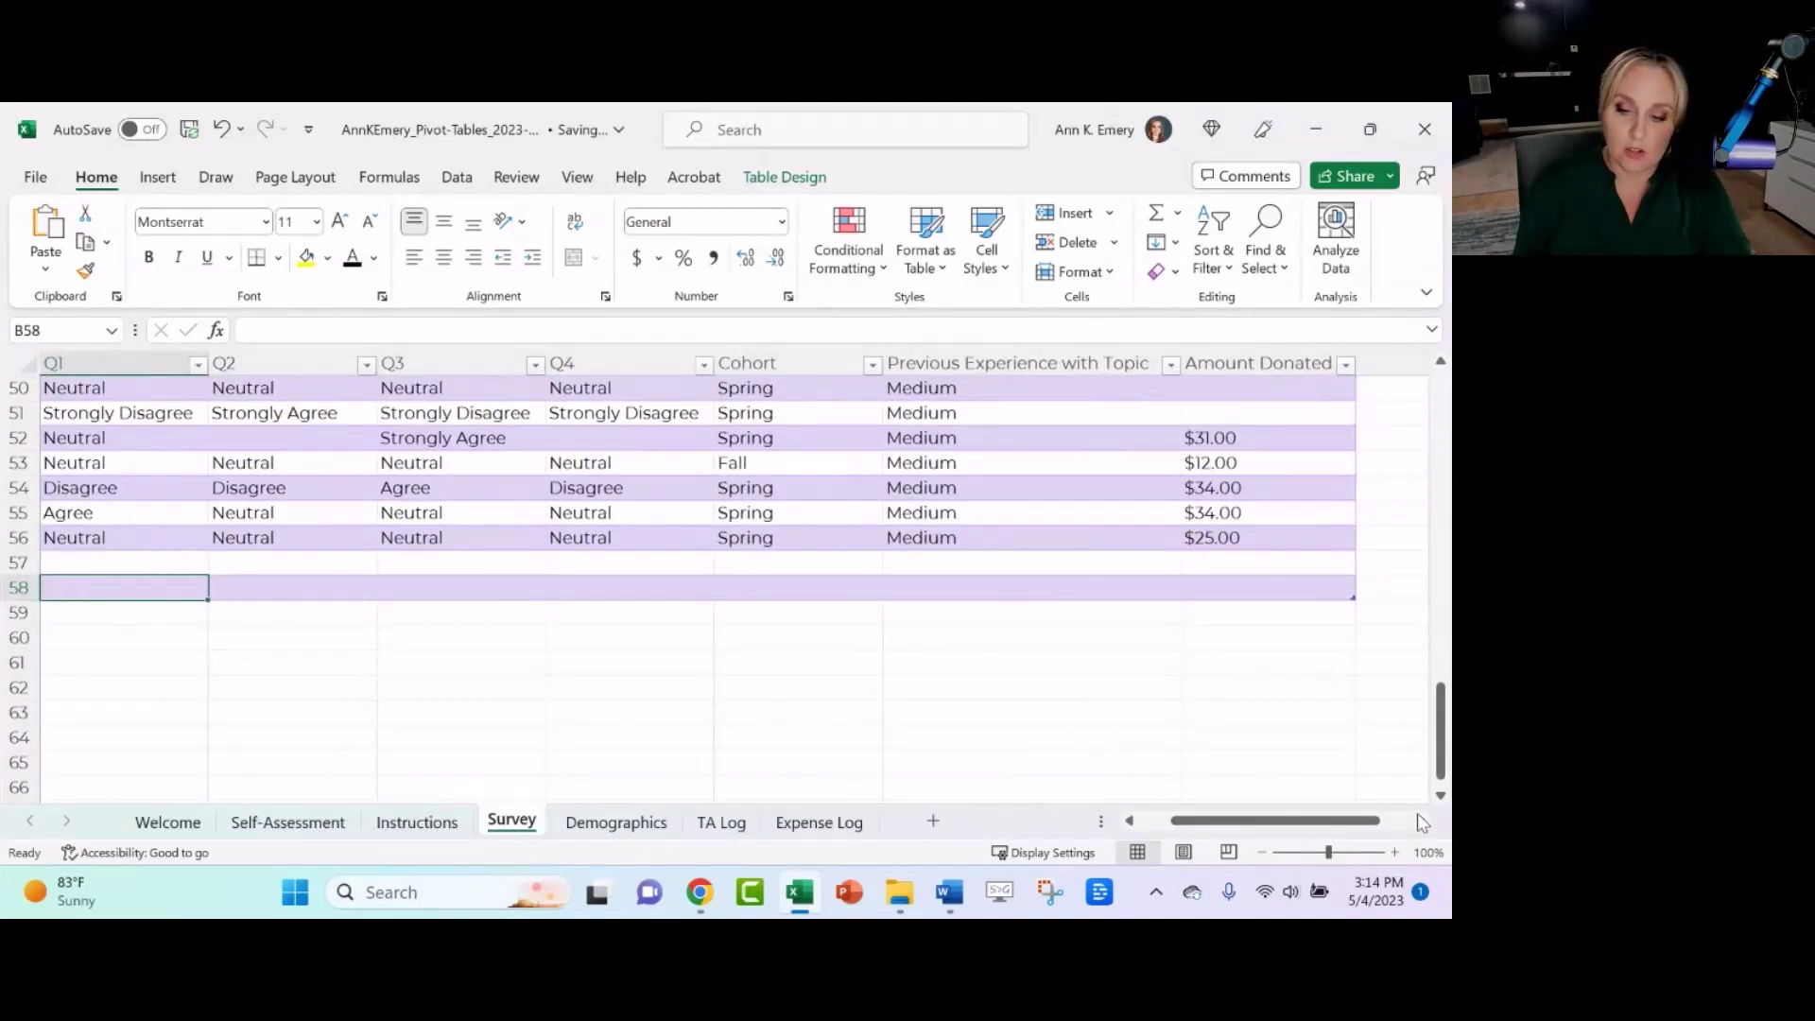
pyautogui.click(1421, 820)
pyautogui.click(1421, 821)
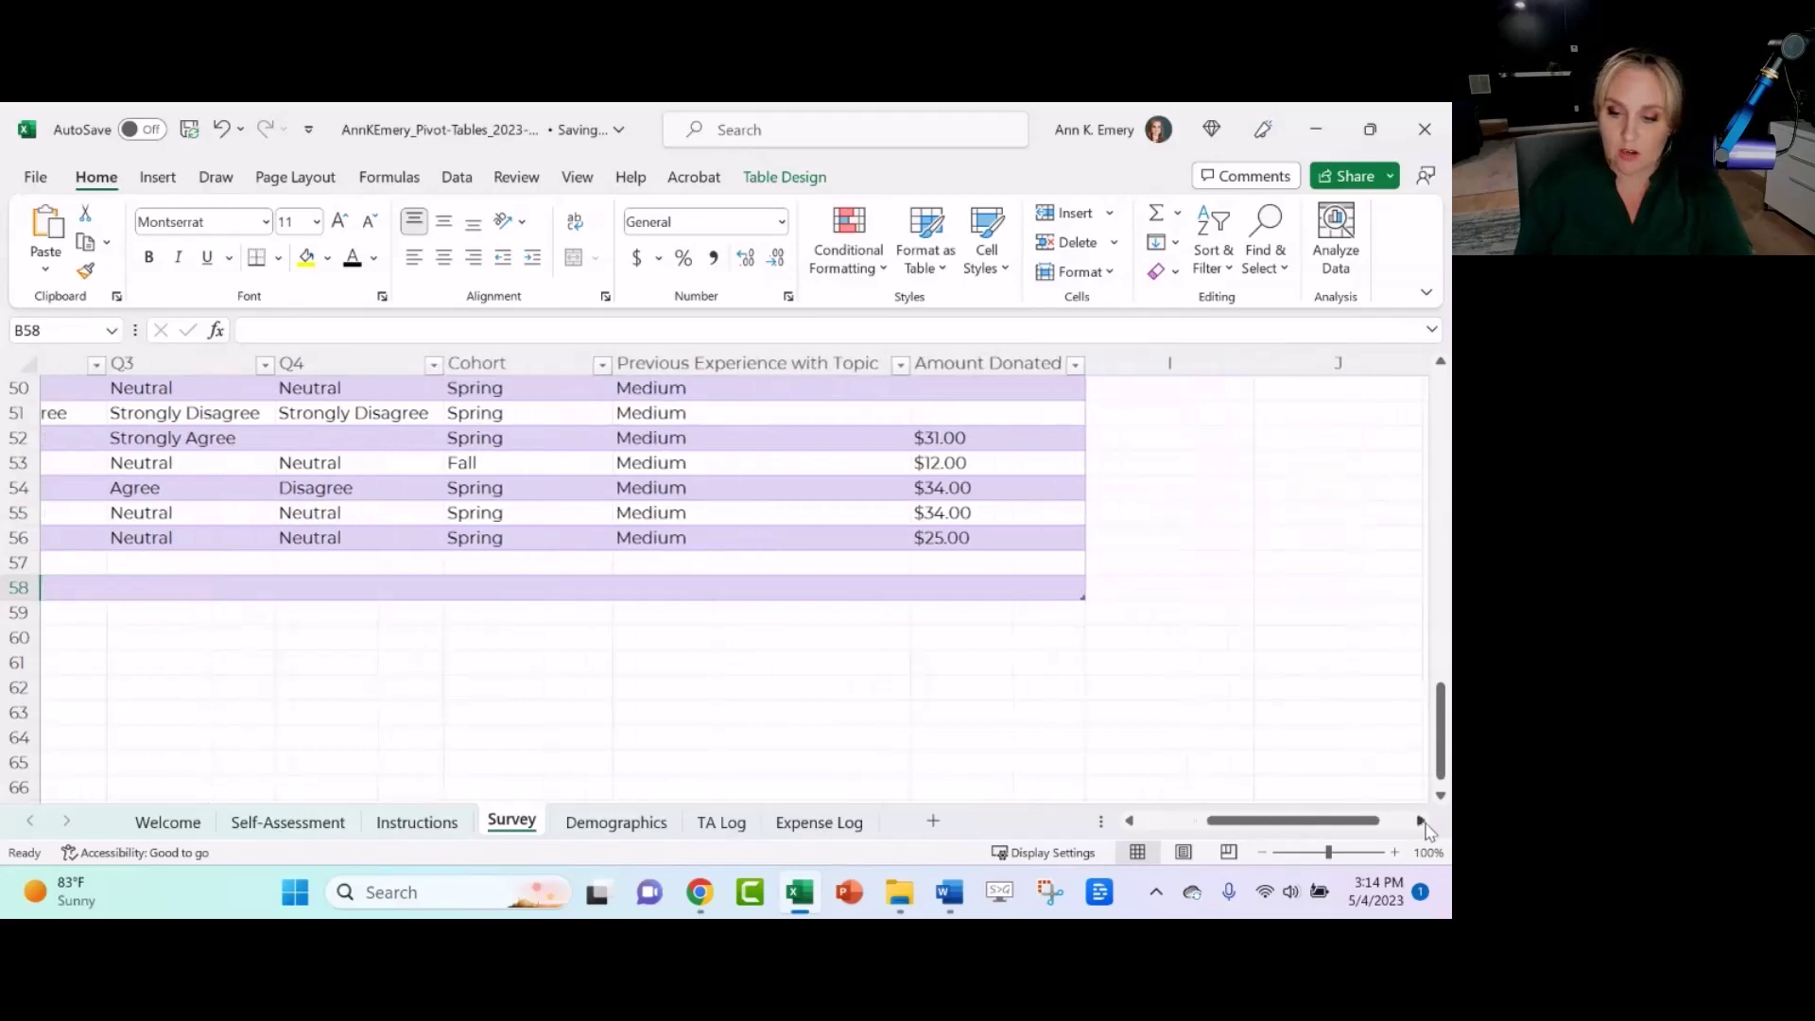
pyautogui.moveTo(1441, 728); pyautogui.dragTo(1441, 388)
pyautogui.click(1065, 425)
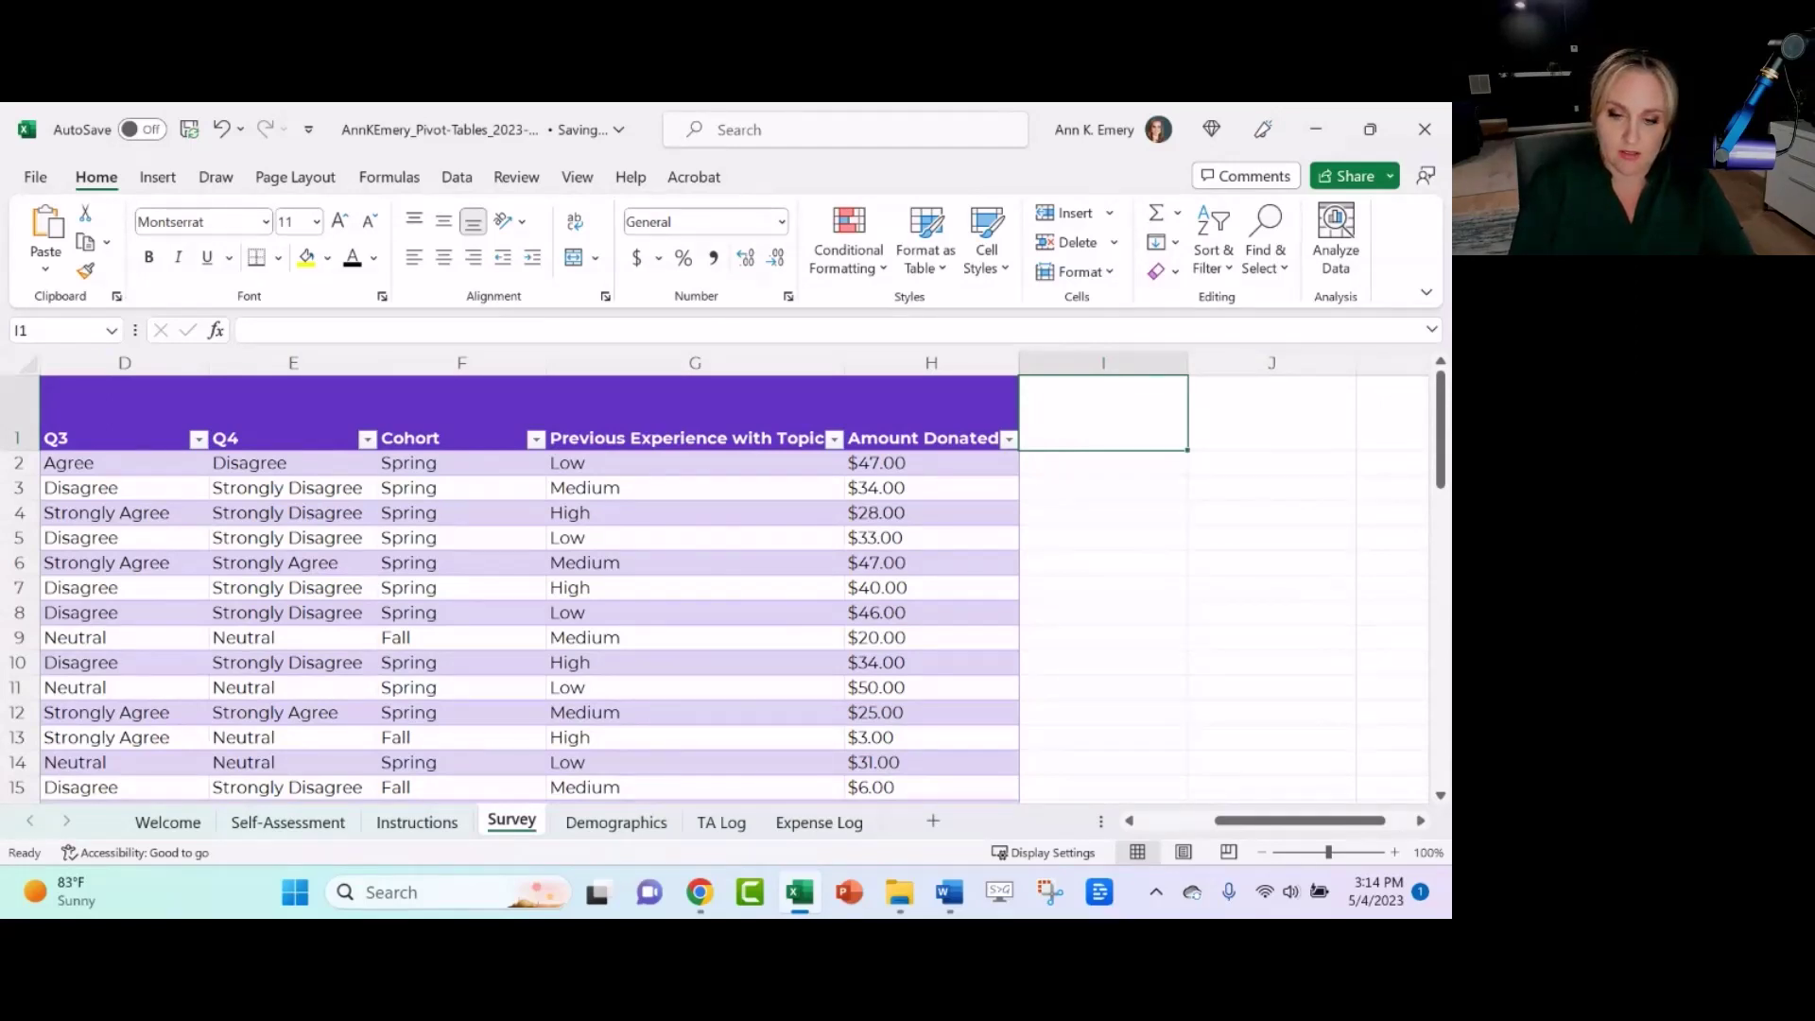
pyautogui.write('Amount D')
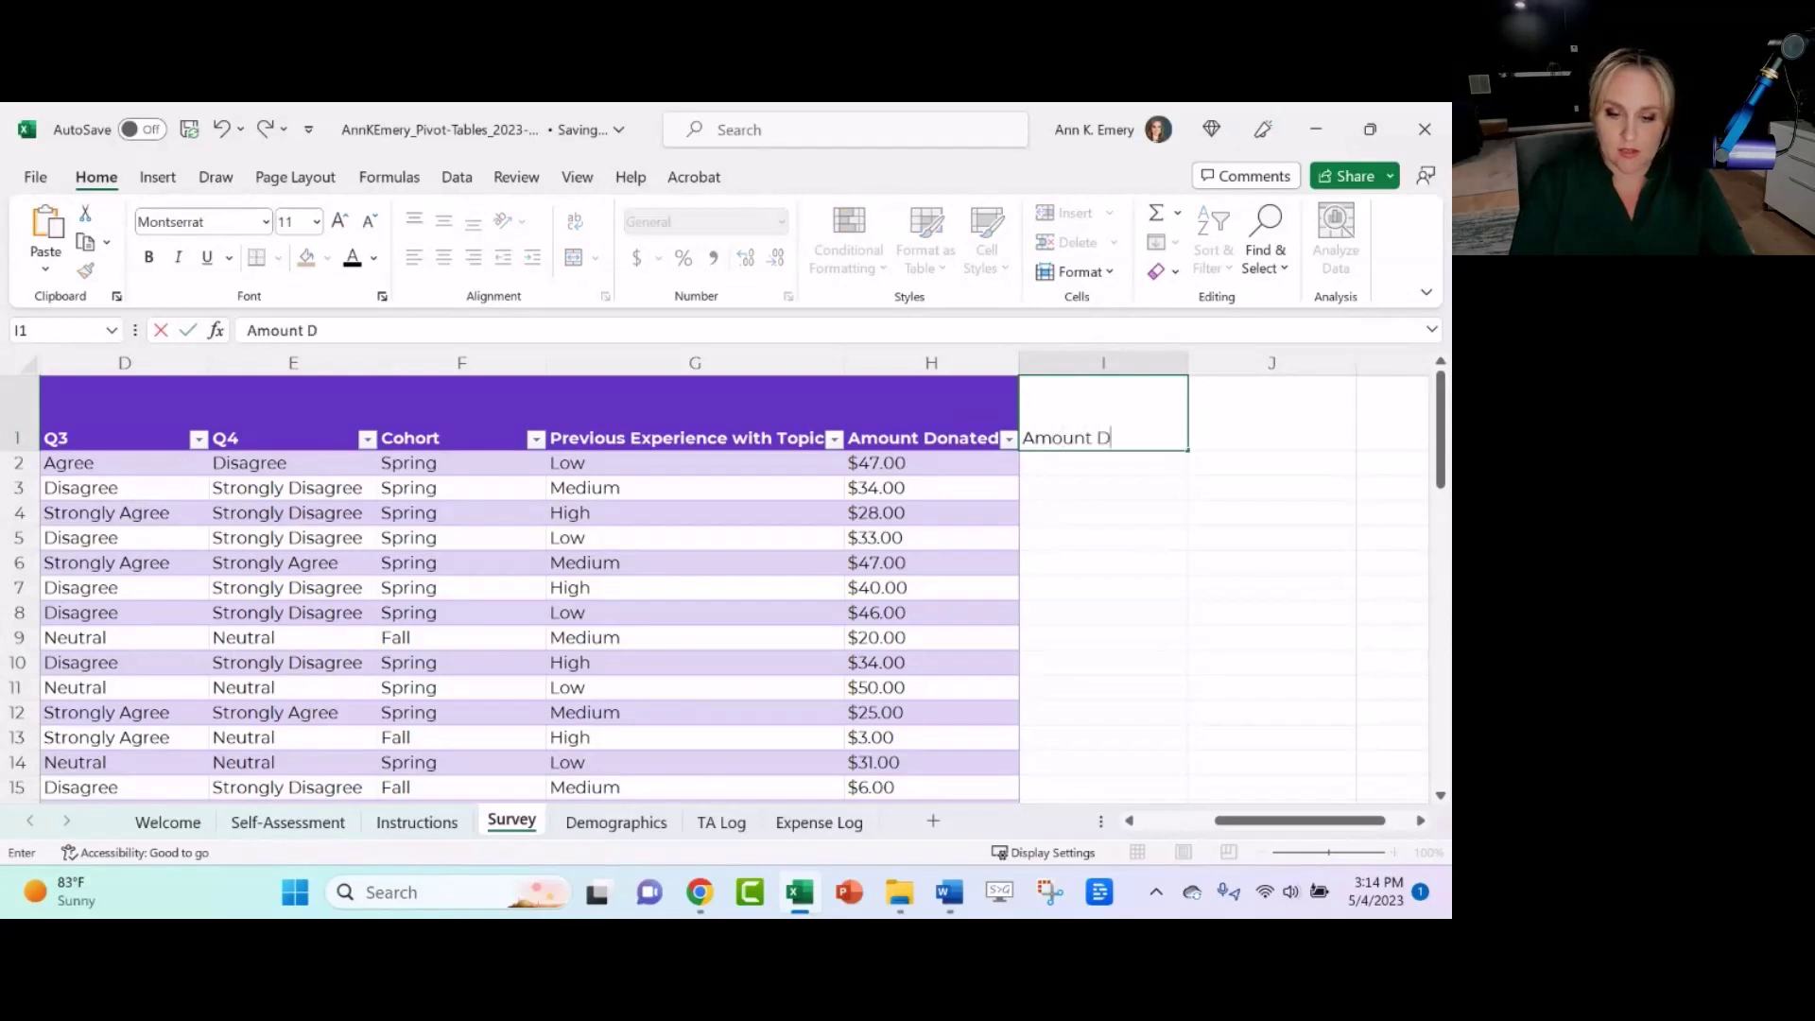
pyautogui.write('onated - ')
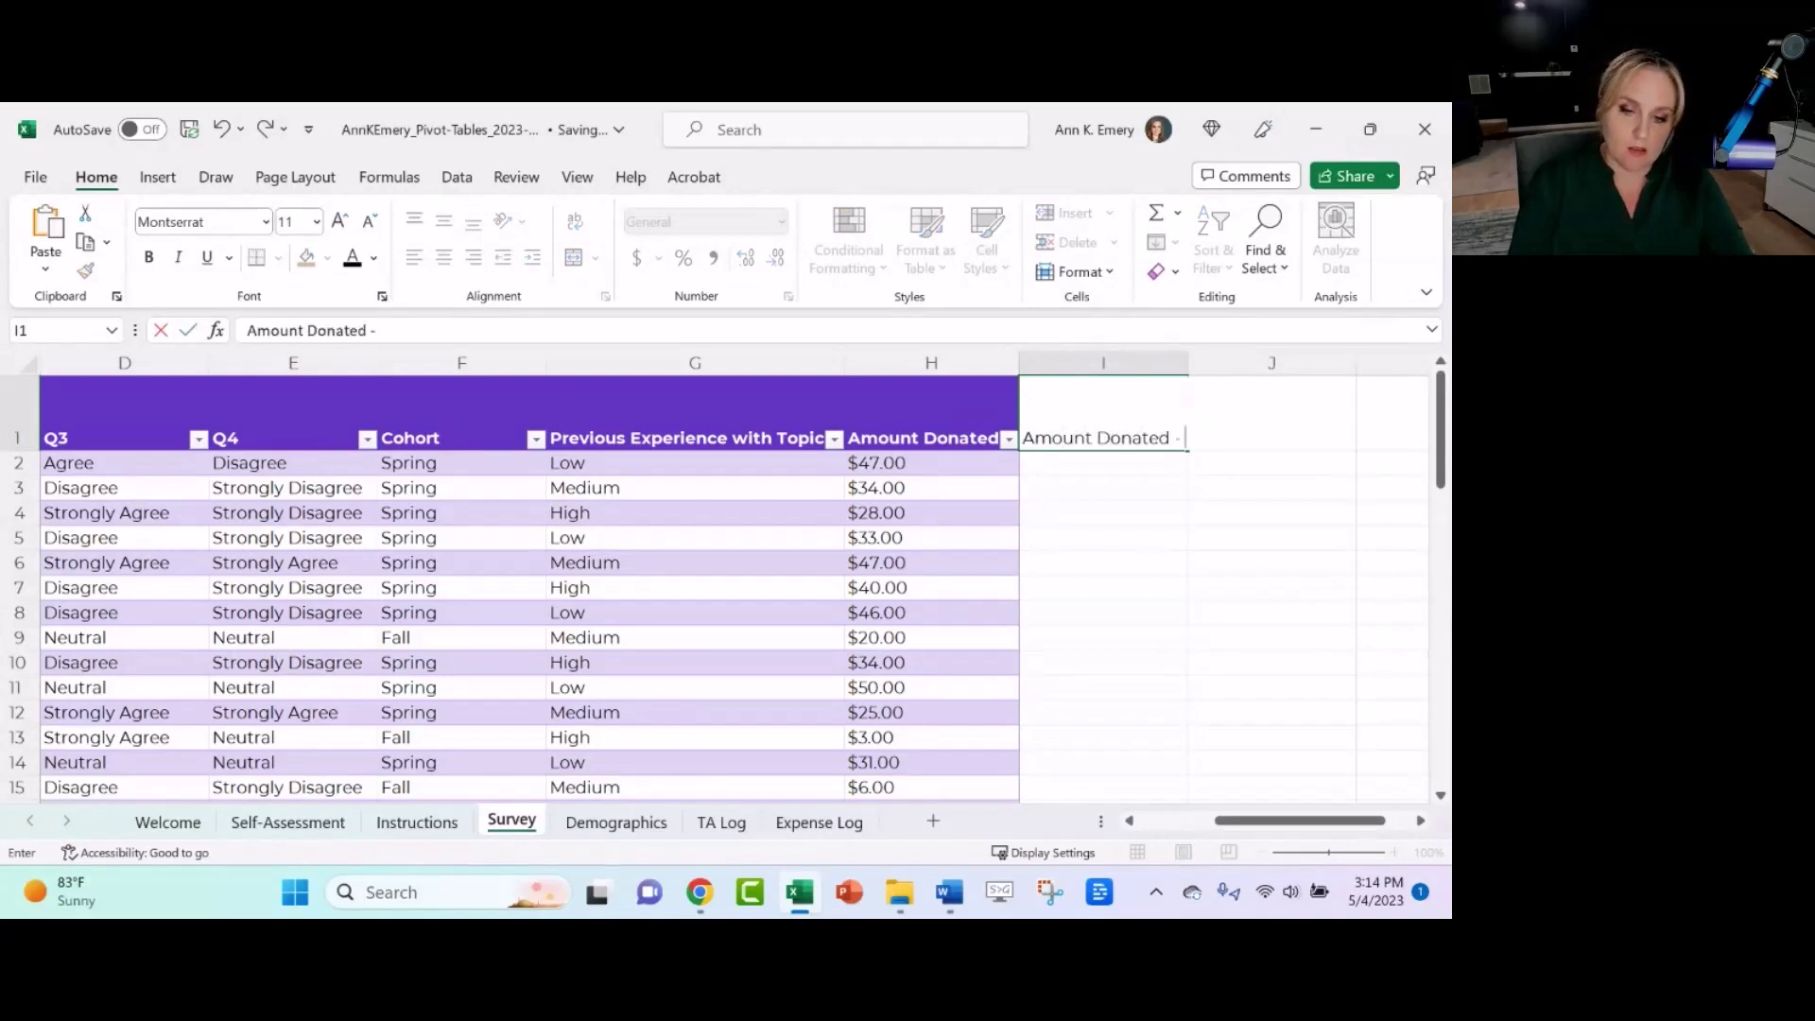
pyautogui.write('Above or Bel')
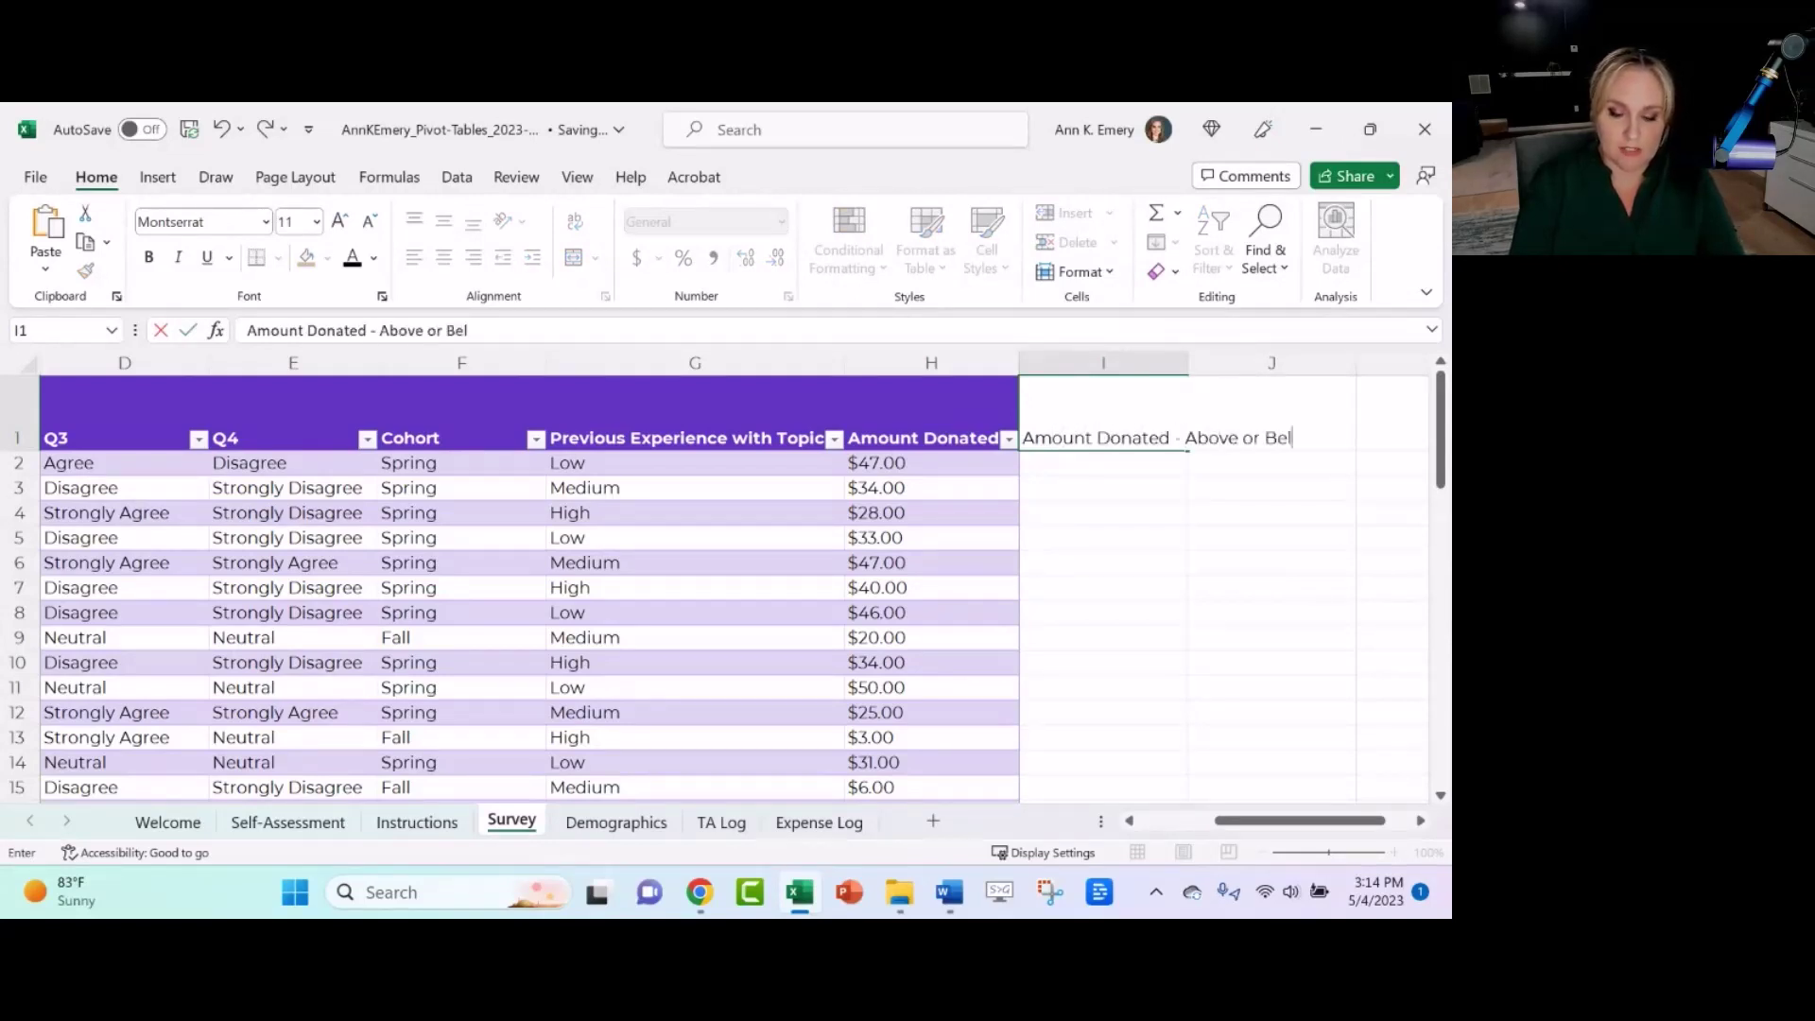
pyautogui.write('ow $50')
pyautogui.press('Return')
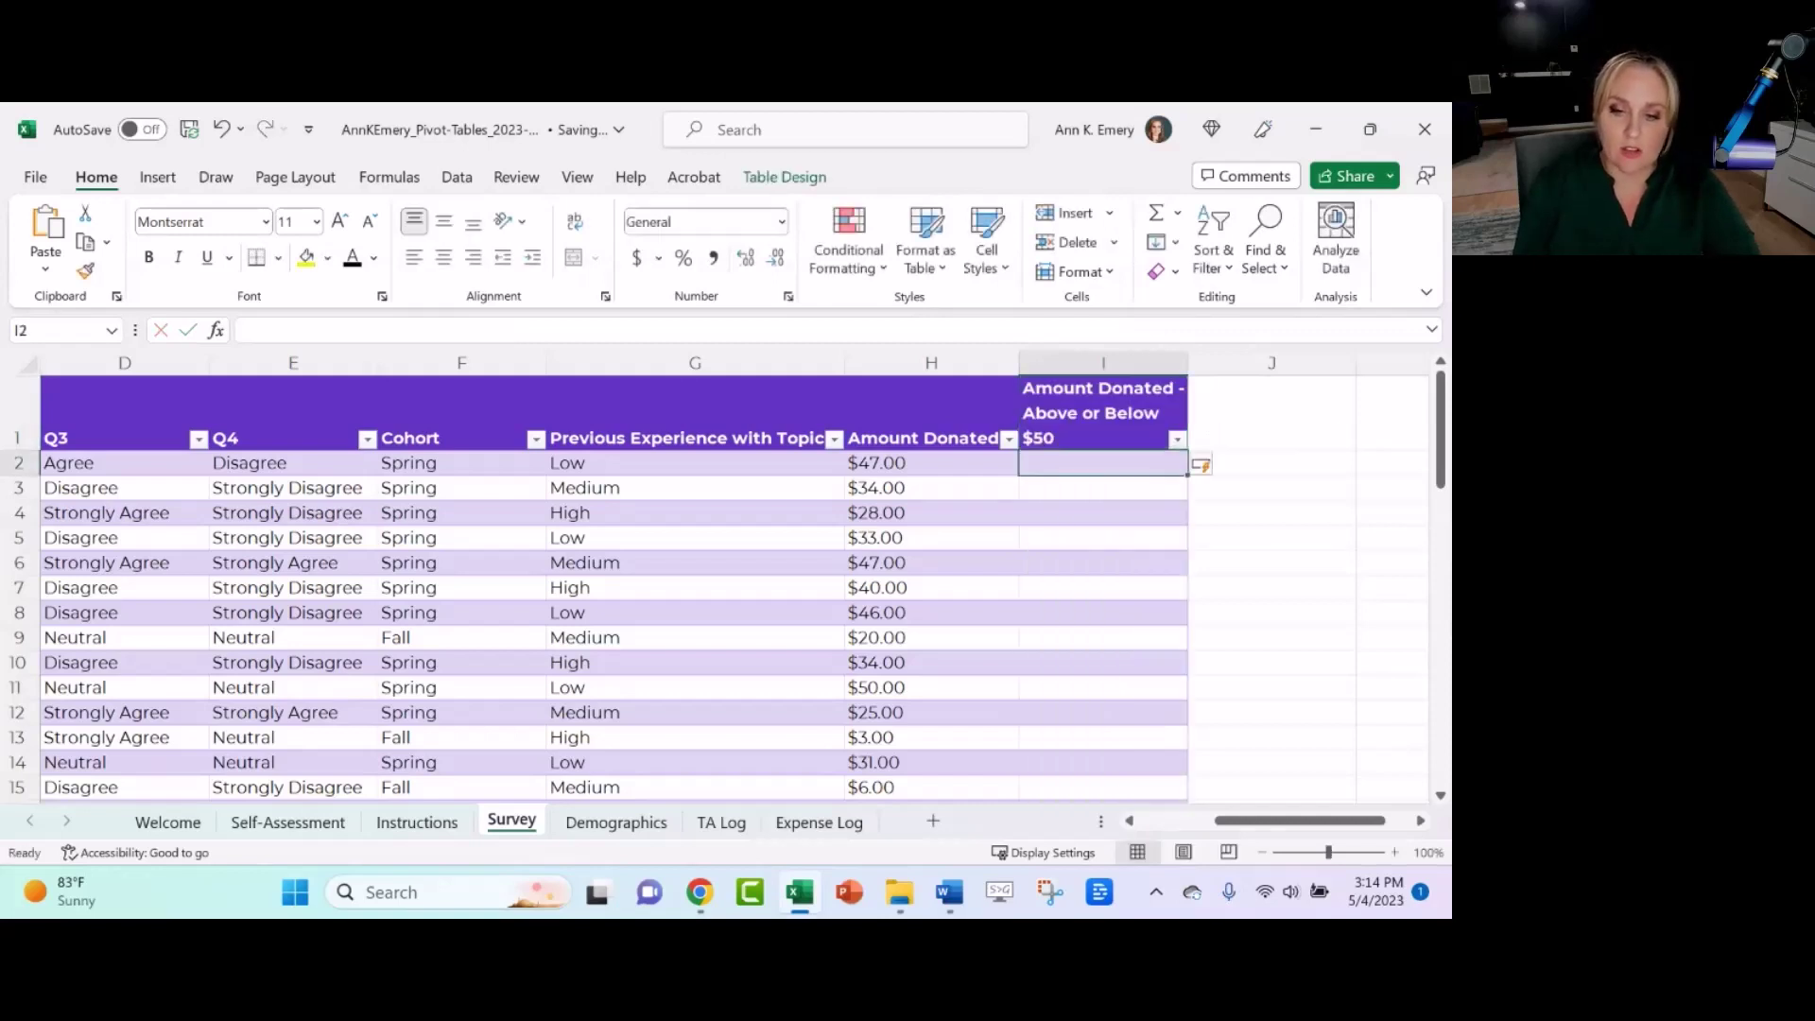
# - Undo the addition of the "Amount Donated - Above or Below $50" column in the survey table
pyautogui.click(1140, 355)
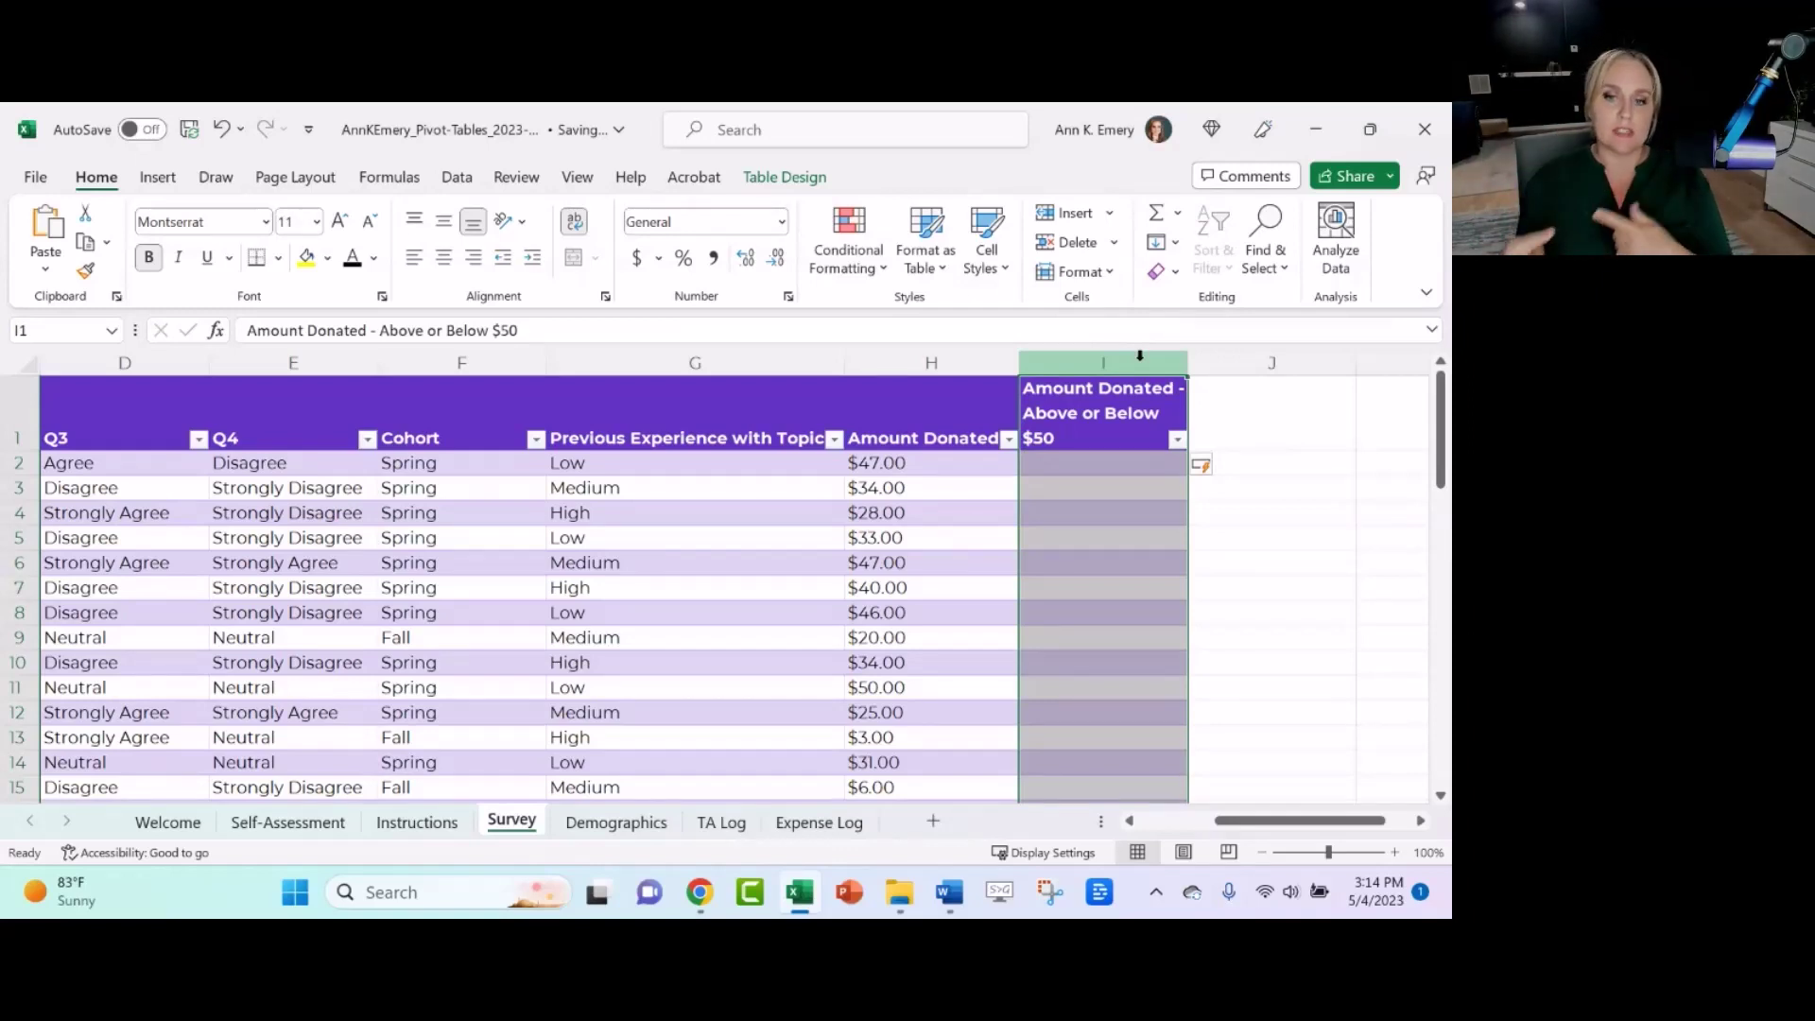
pyautogui.click(219, 132)
pyautogui.click(218, 131)
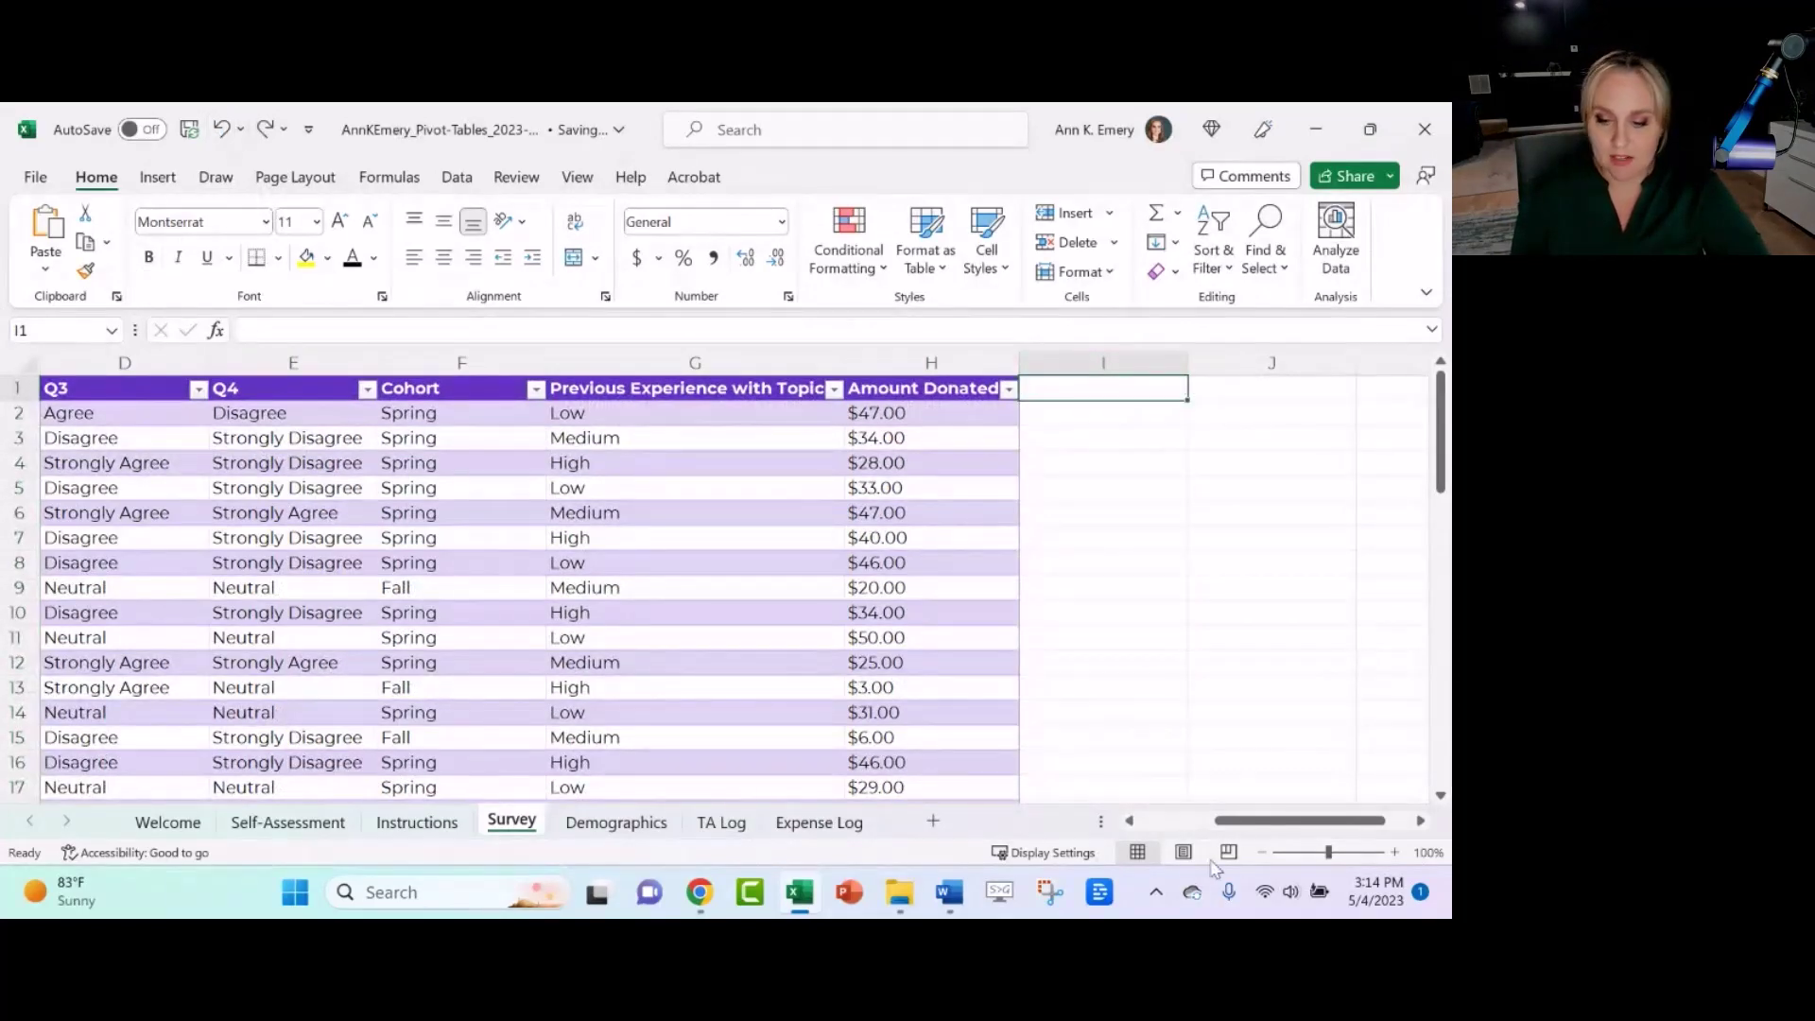
# - Undo the two test rows added at the end of the survey table and return to the Respondent ID header
pyautogui.moveTo(1267, 822); pyautogui.dragTo(1190, 832)
pyautogui.scroll(-18, 401, 610)
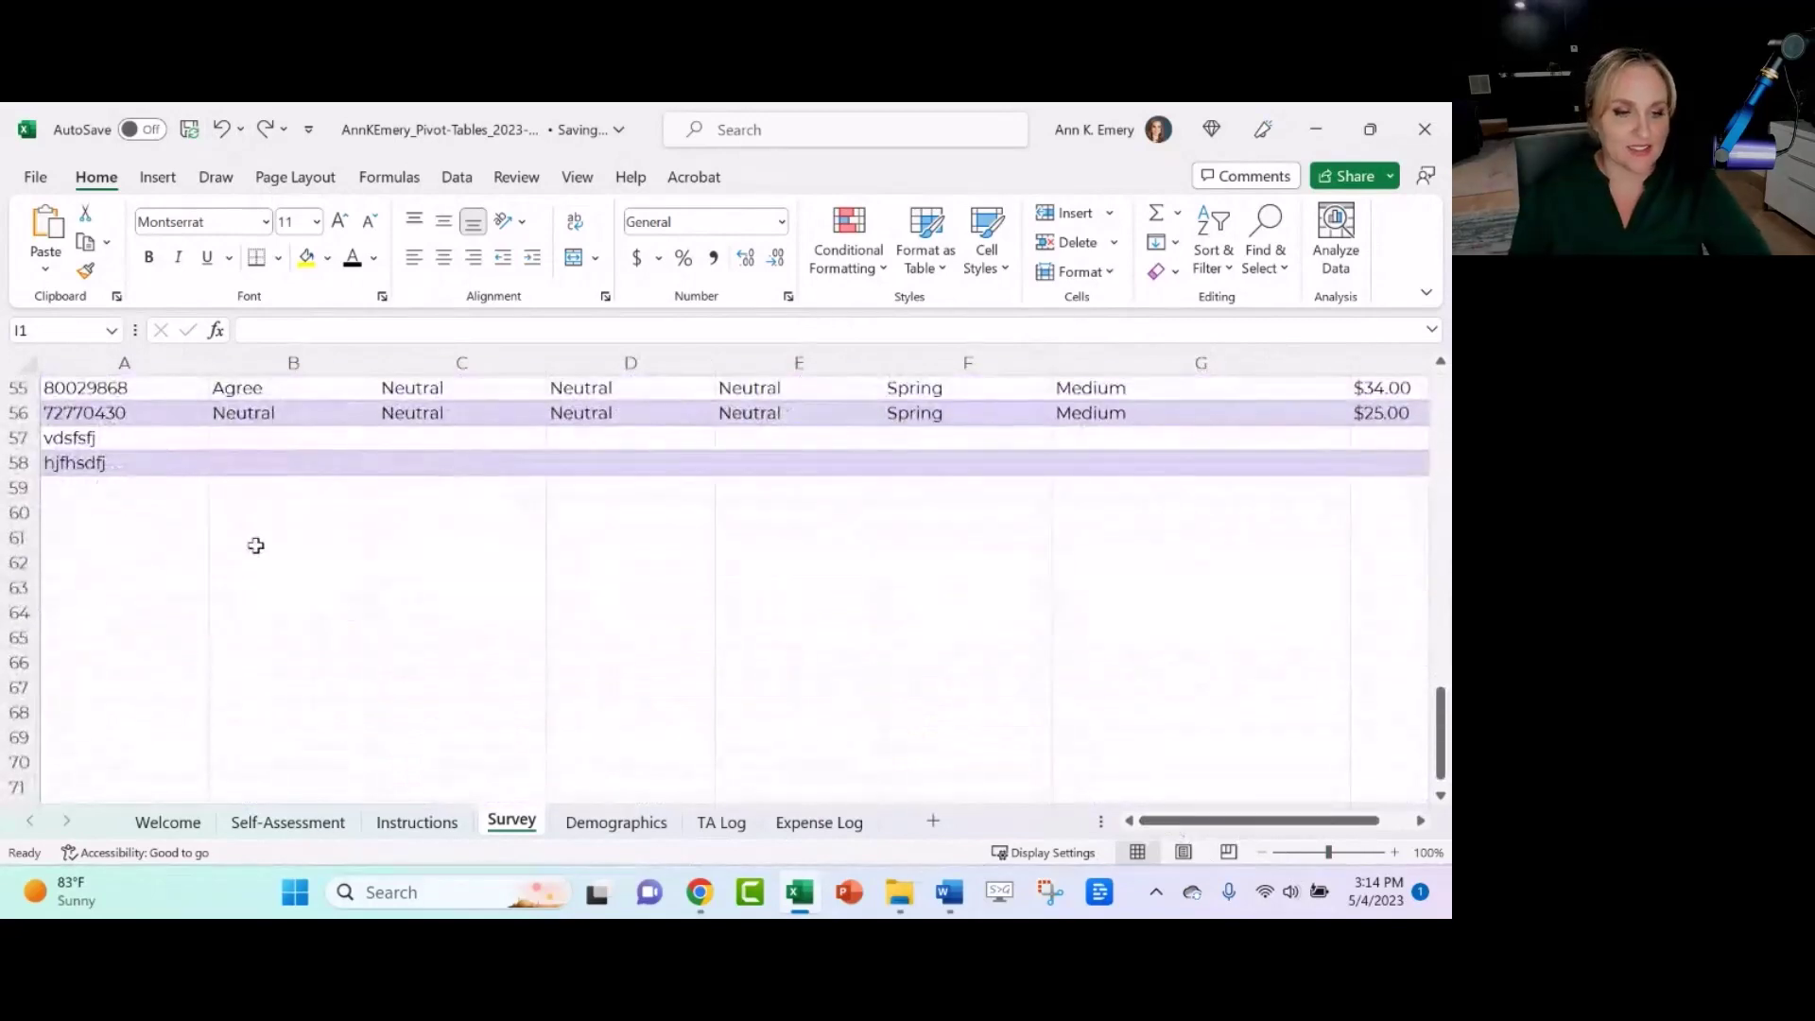
pyautogui.click(220, 132)
pyautogui.click(220, 132)
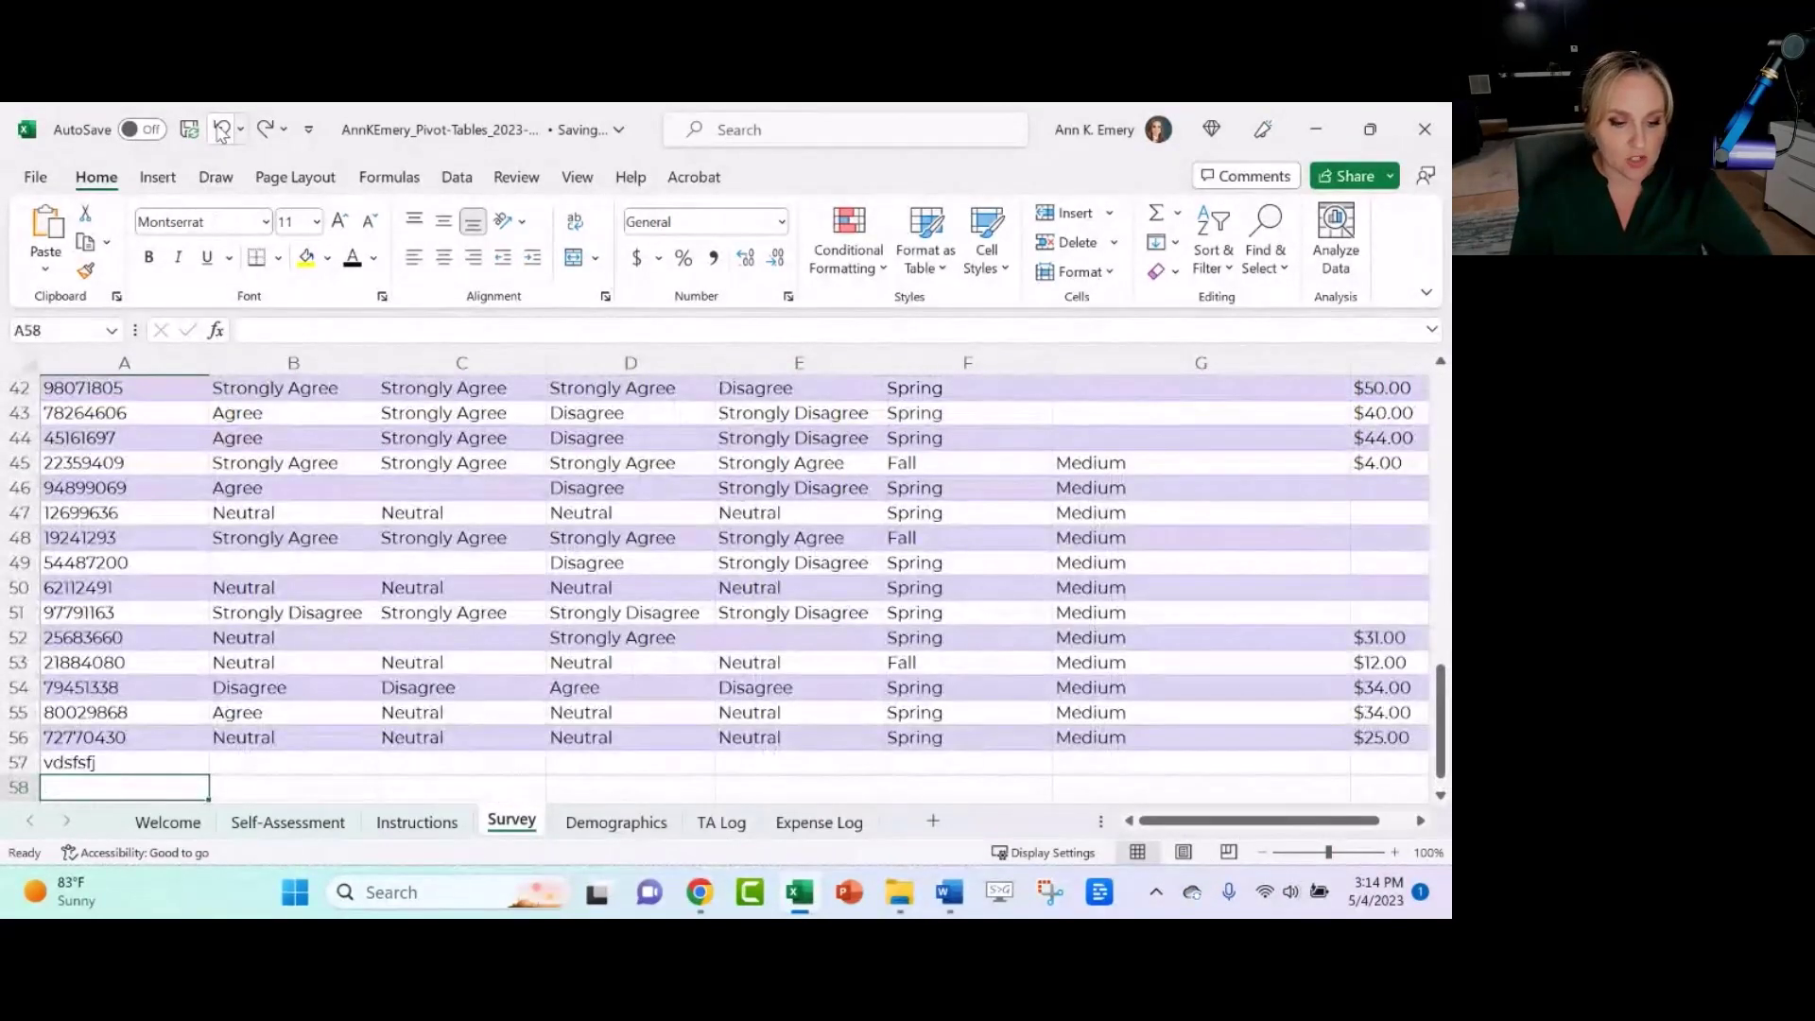
pyautogui.click(221, 133)
pyautogui.click(220, 133)
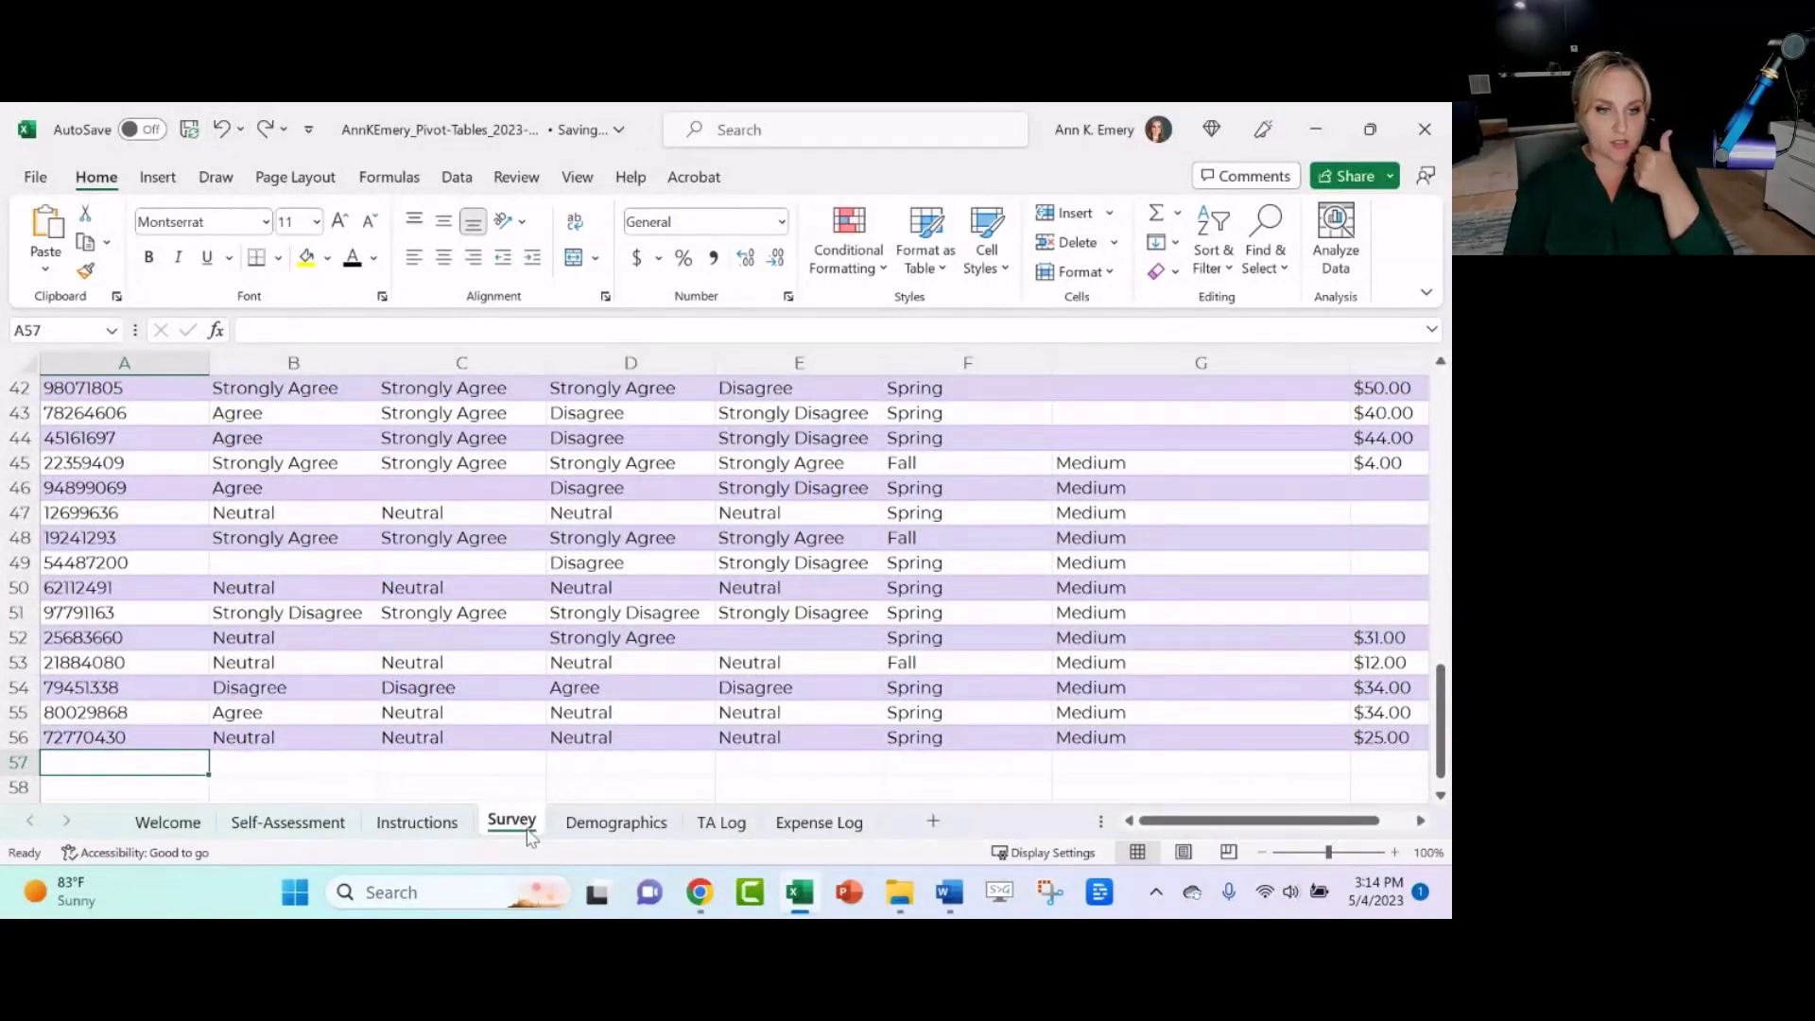
pyautogui.scroll(14, 194, 560)
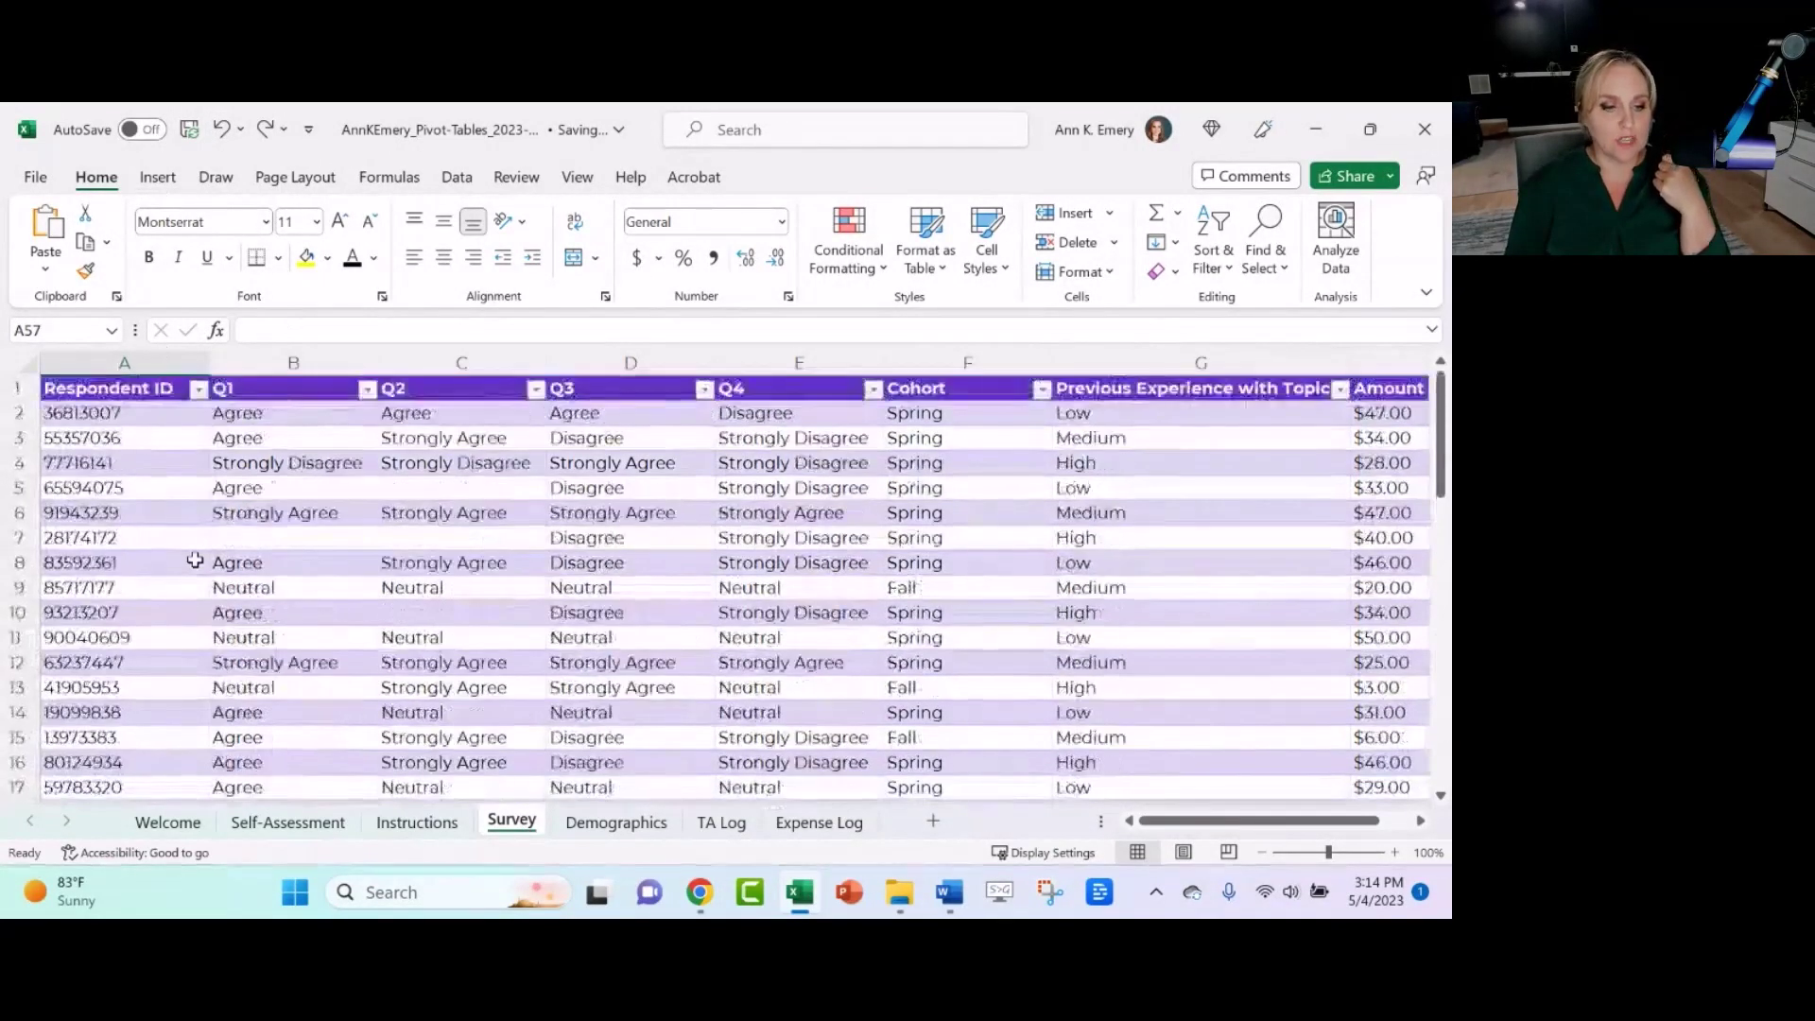
pyautogui.click(133, 395)
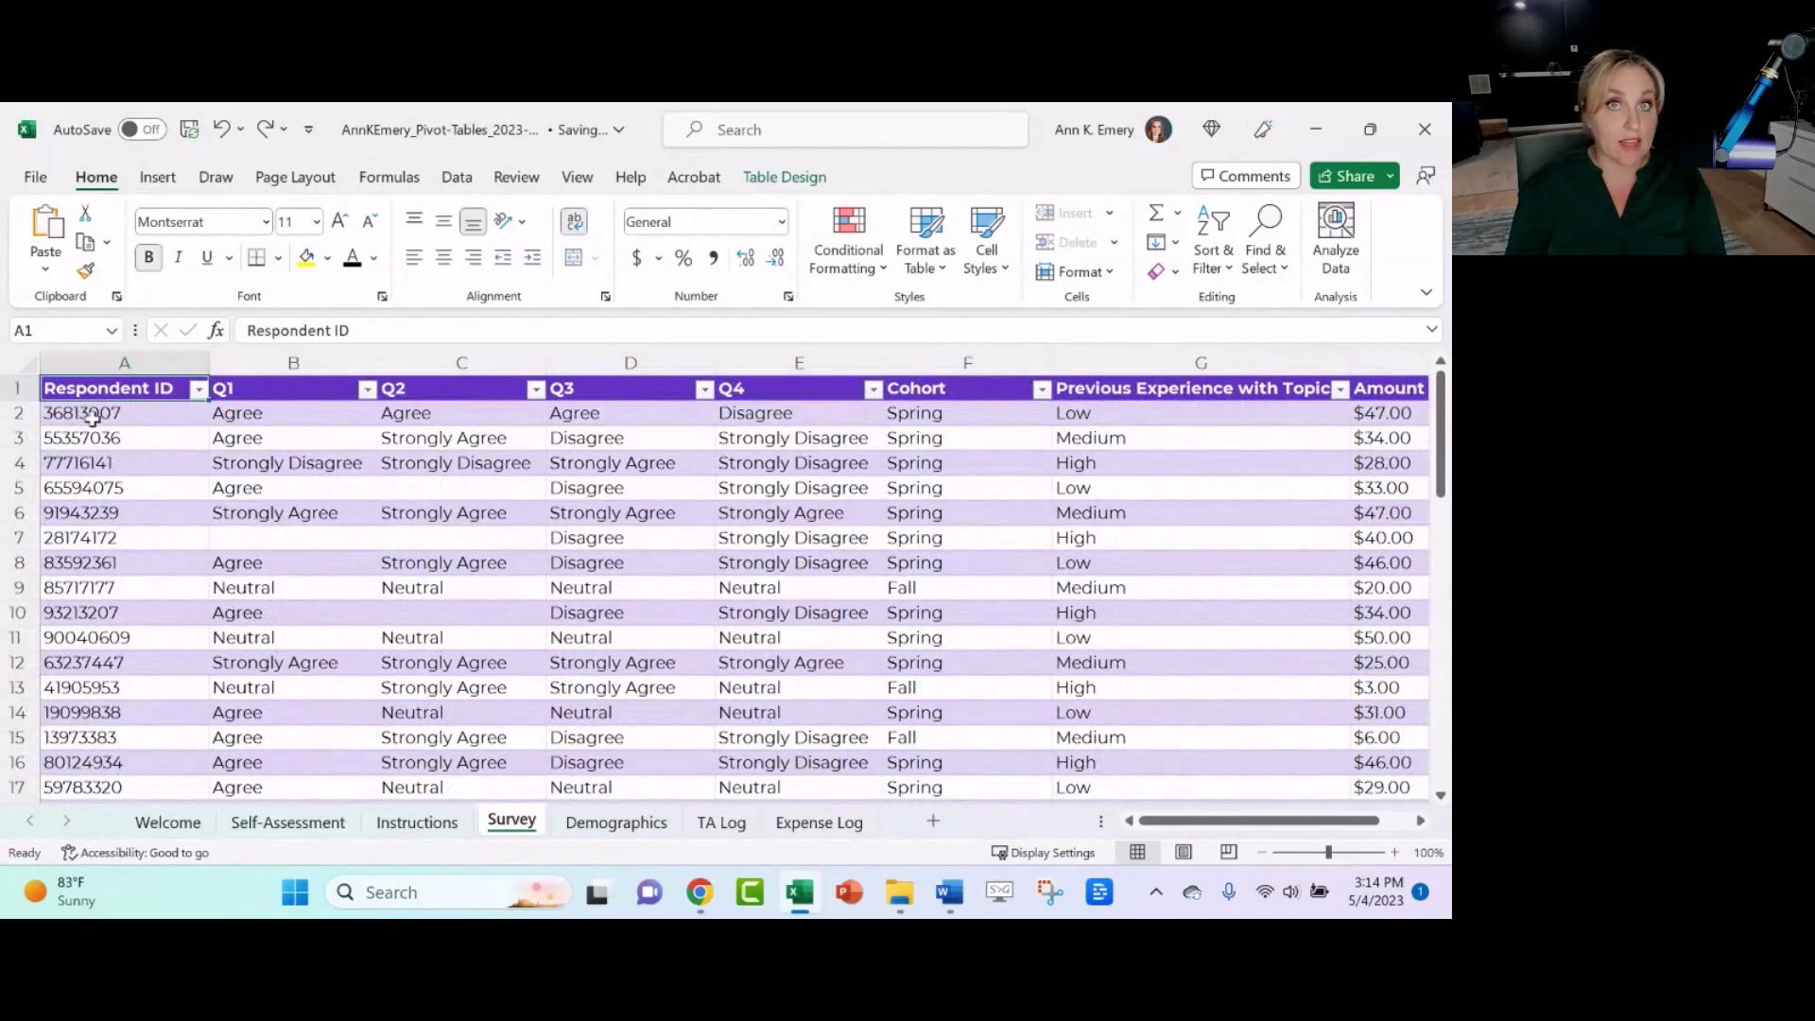
# - Review step 1 on the Instructions sheet, covering the prerequisites of labeled columns and contiguous cells
pyautogui.click(158, 177)
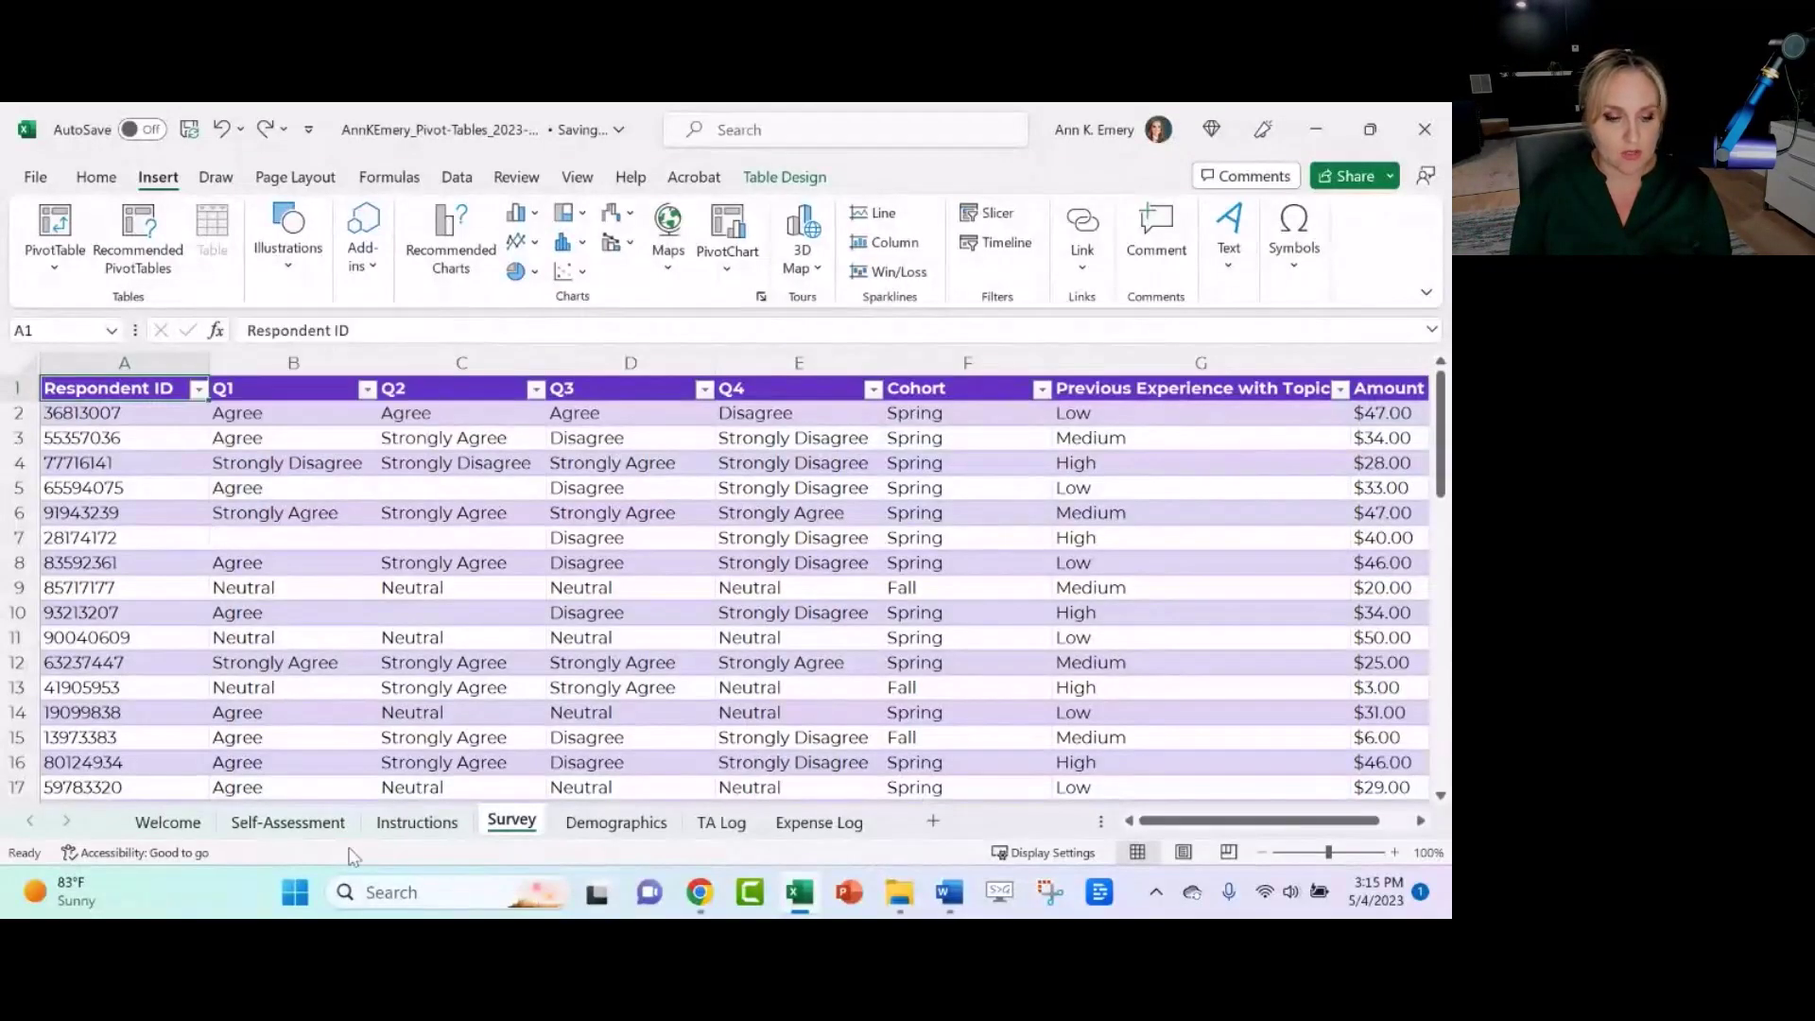
pyautogui.click(417, 822)
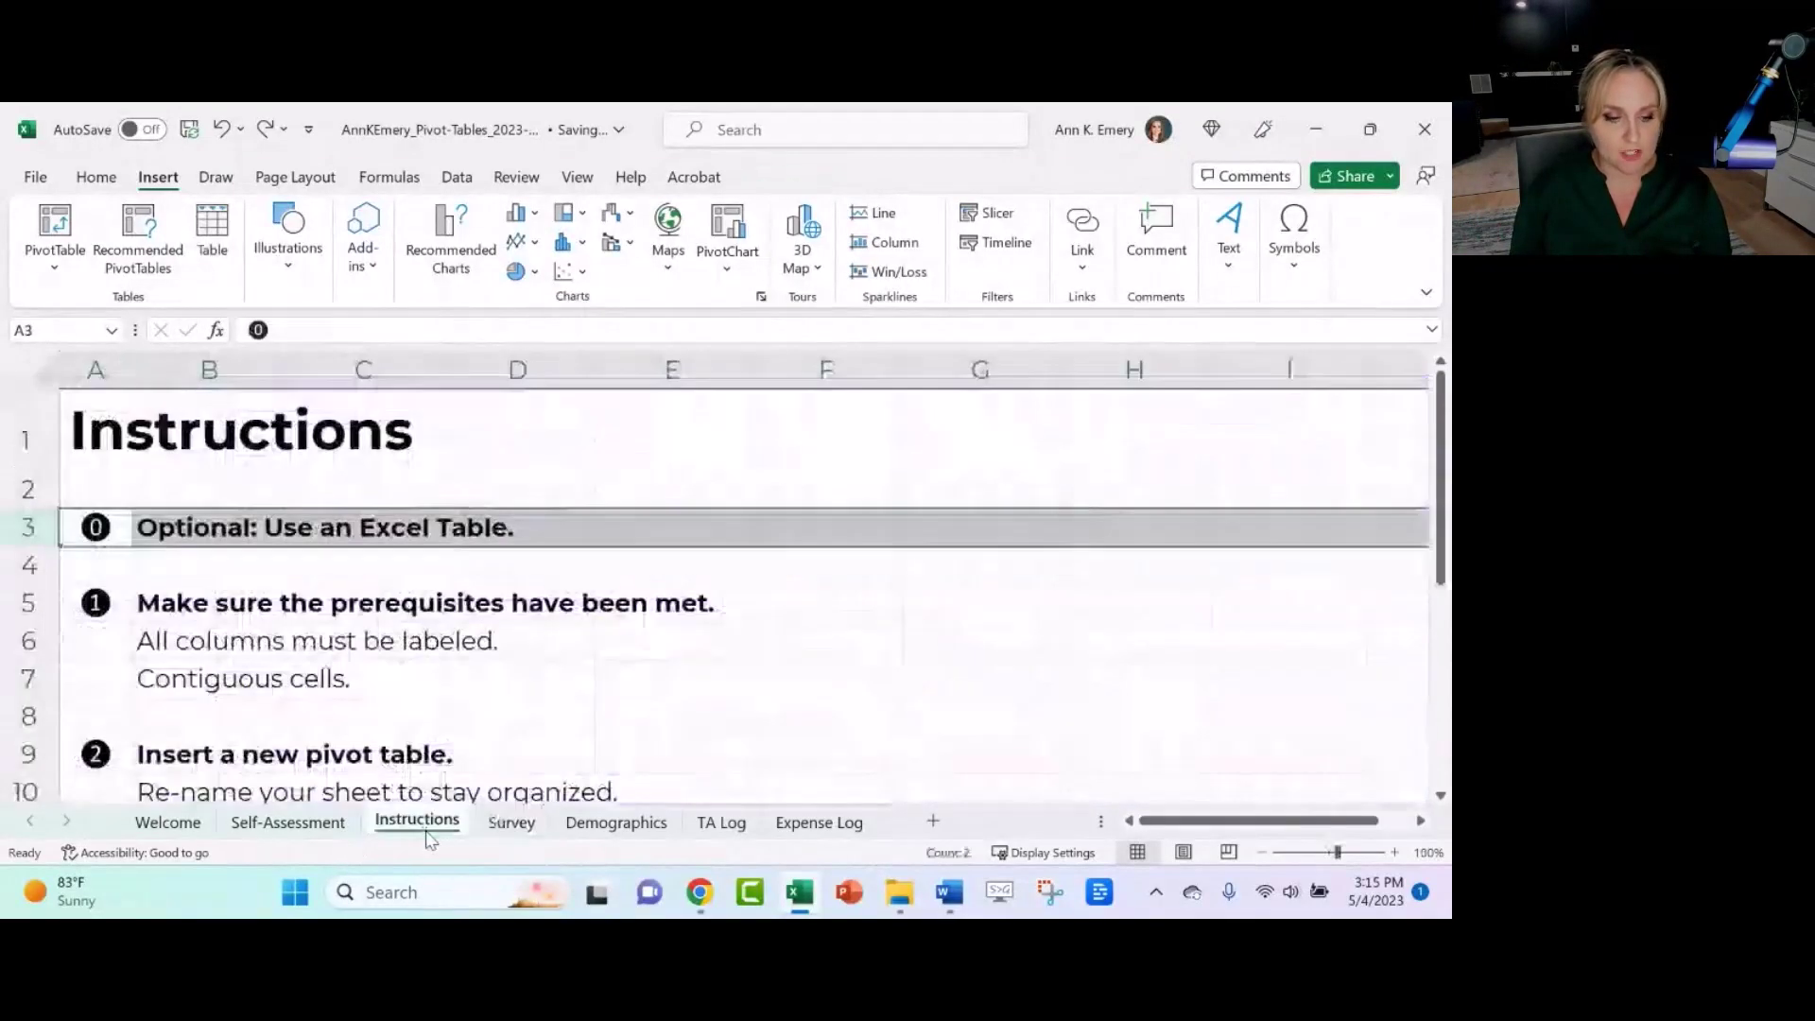
pyautogui.click(4, 601)
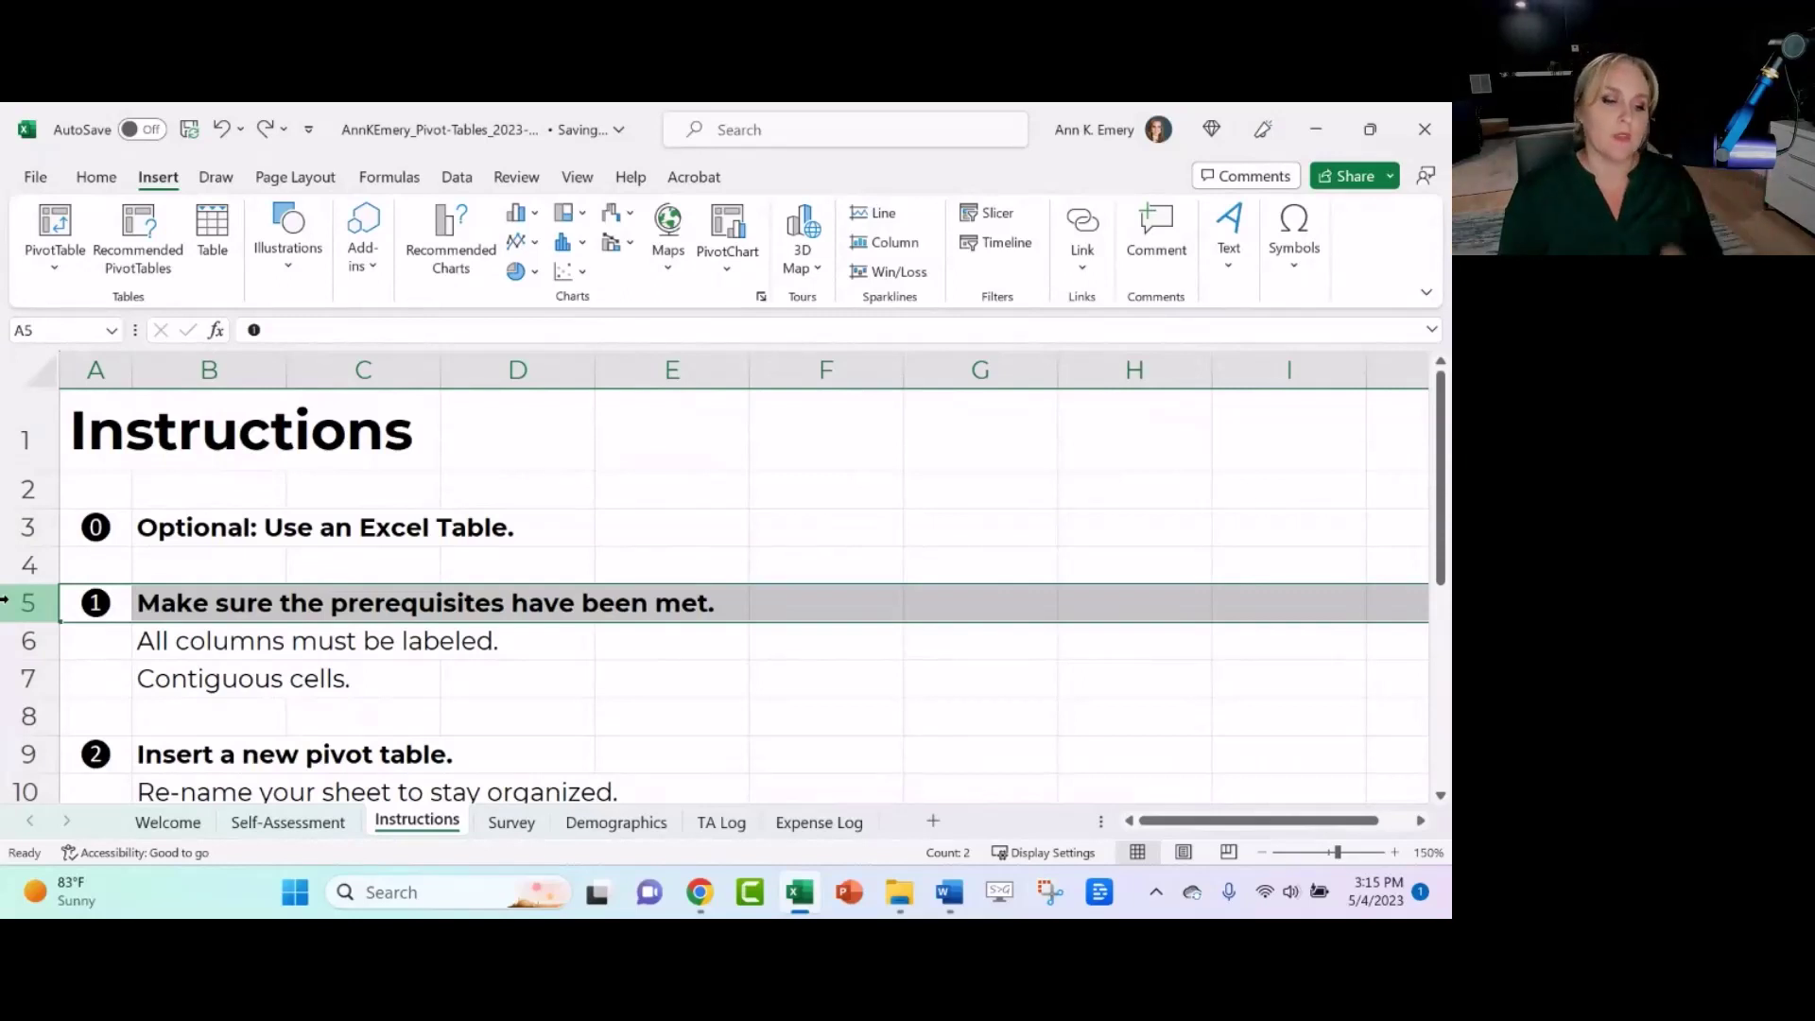
pyautogui.click(5, 636)
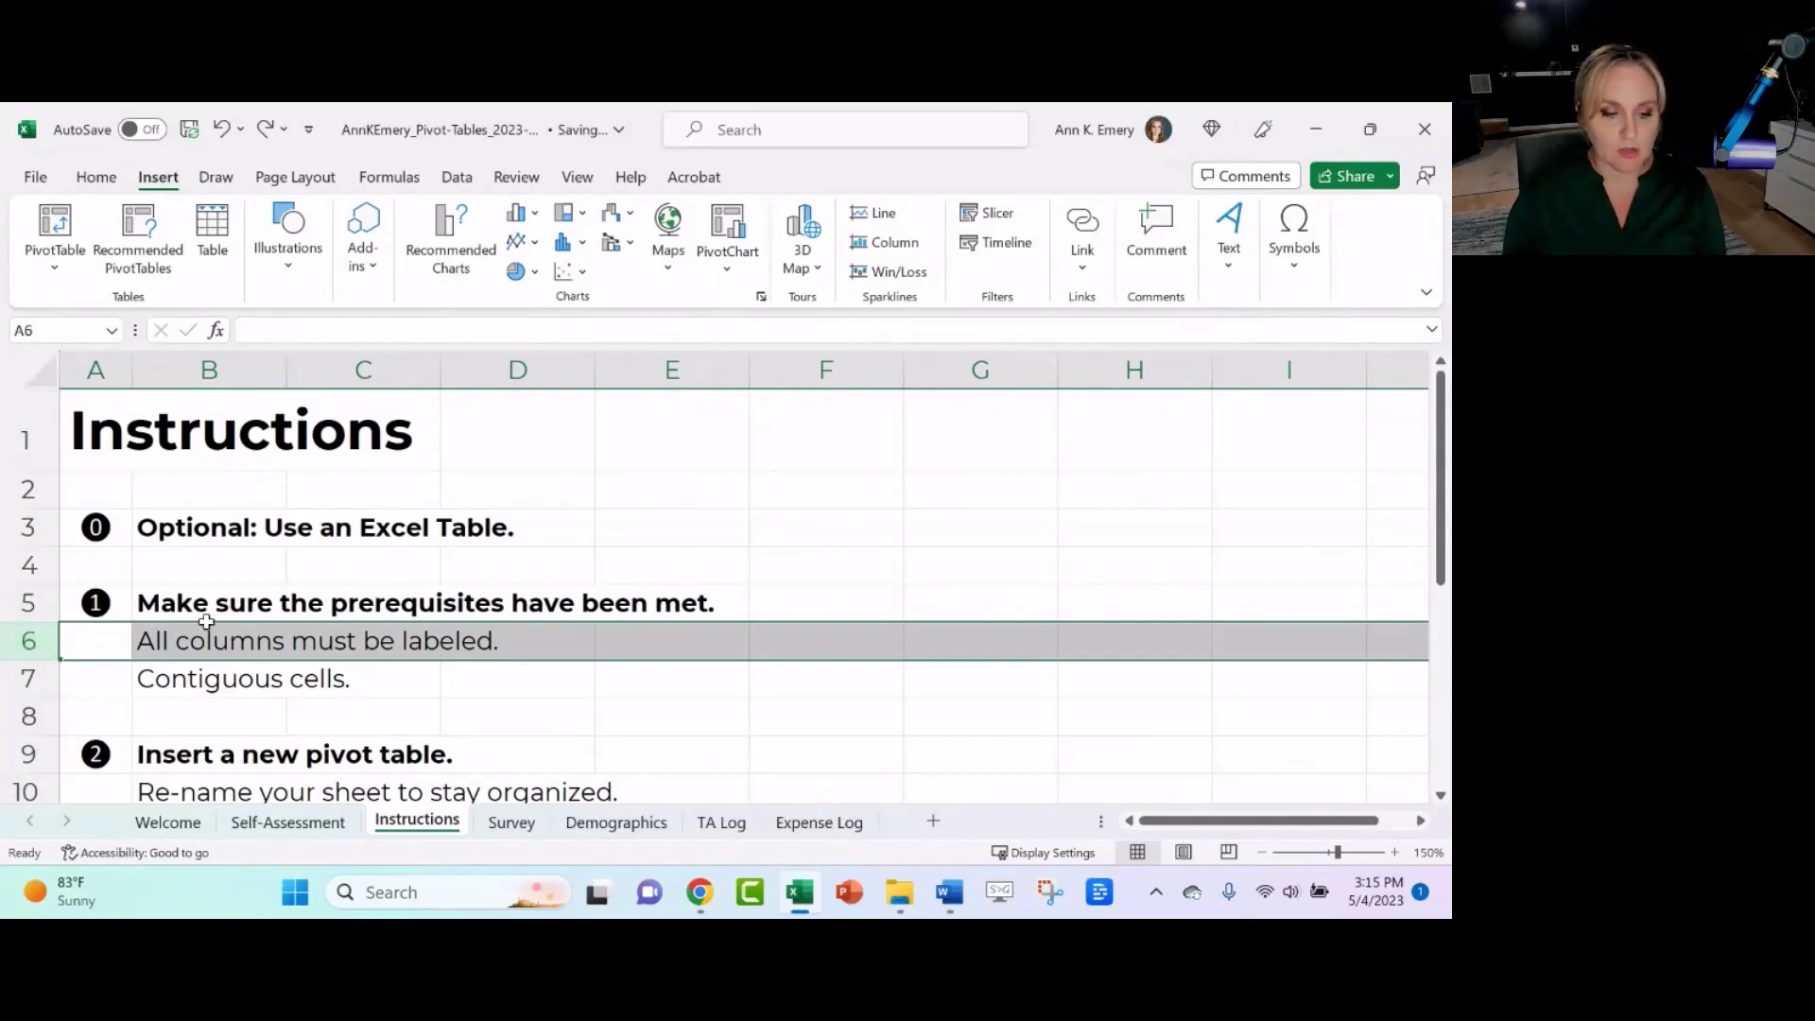
pyautogui.click(193, 524)
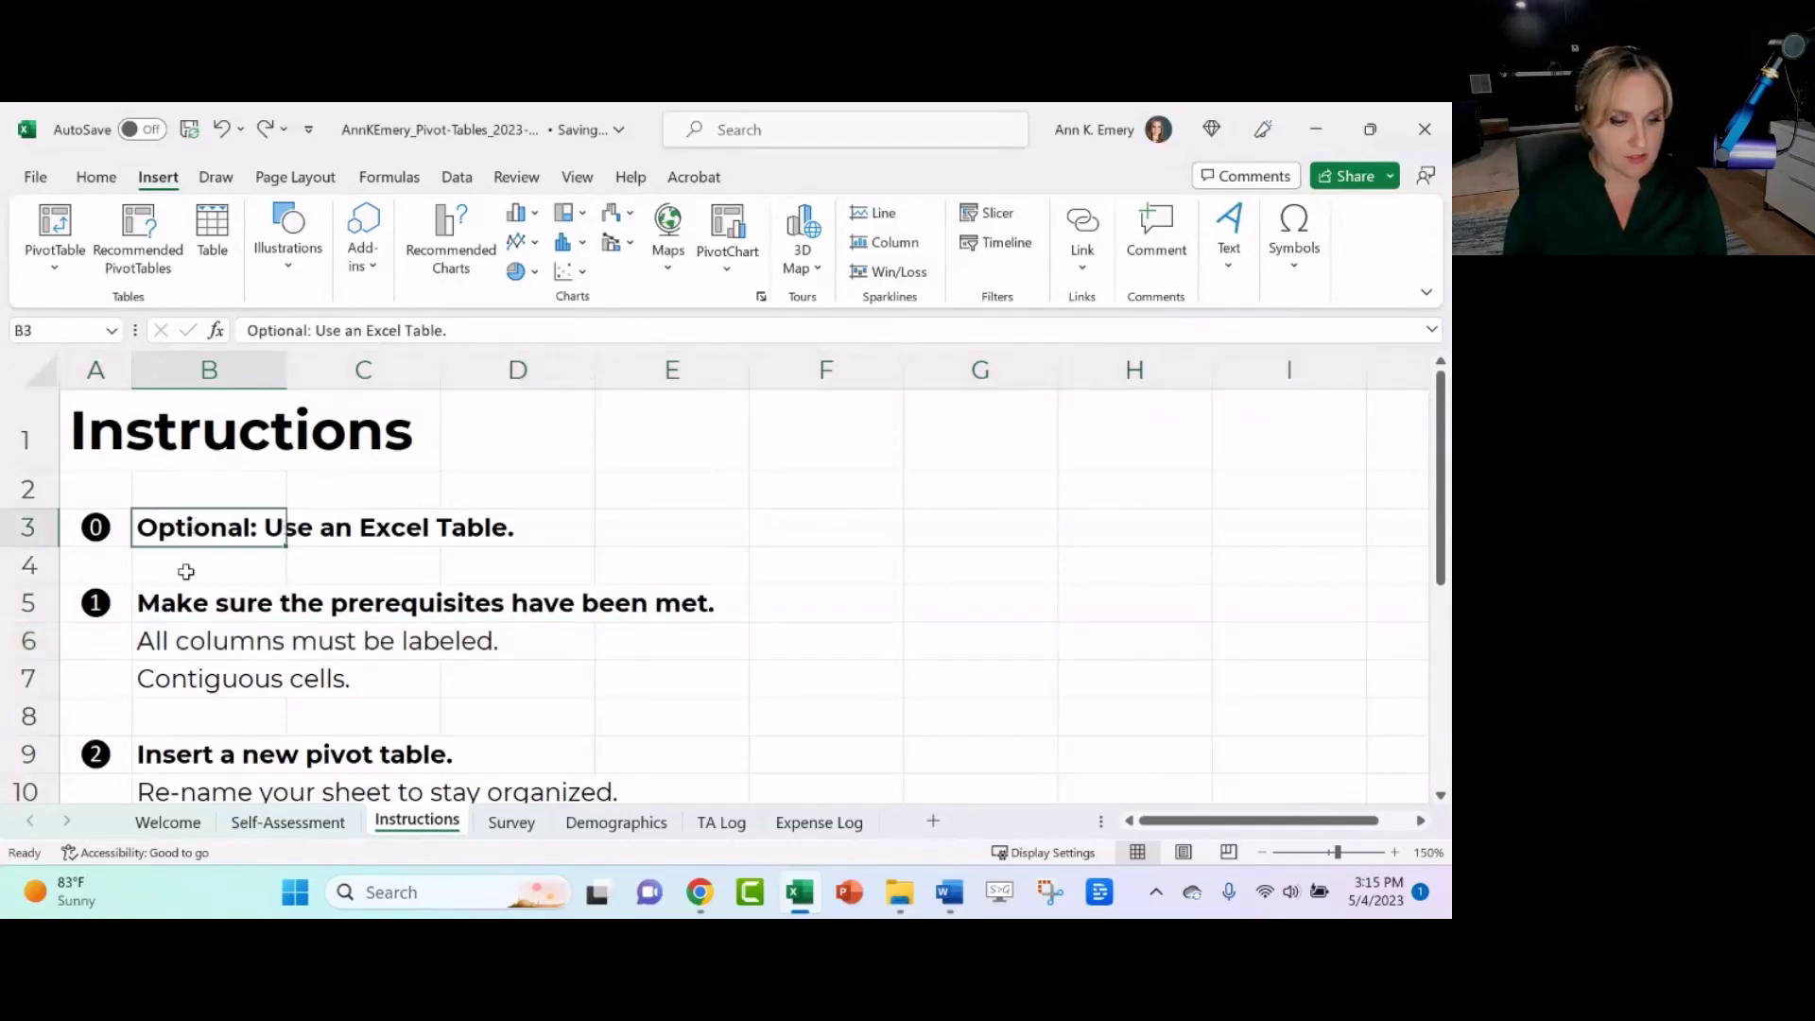
pyautogui.moveTo(23, 605); pyautogui.dragTo(19, 669)
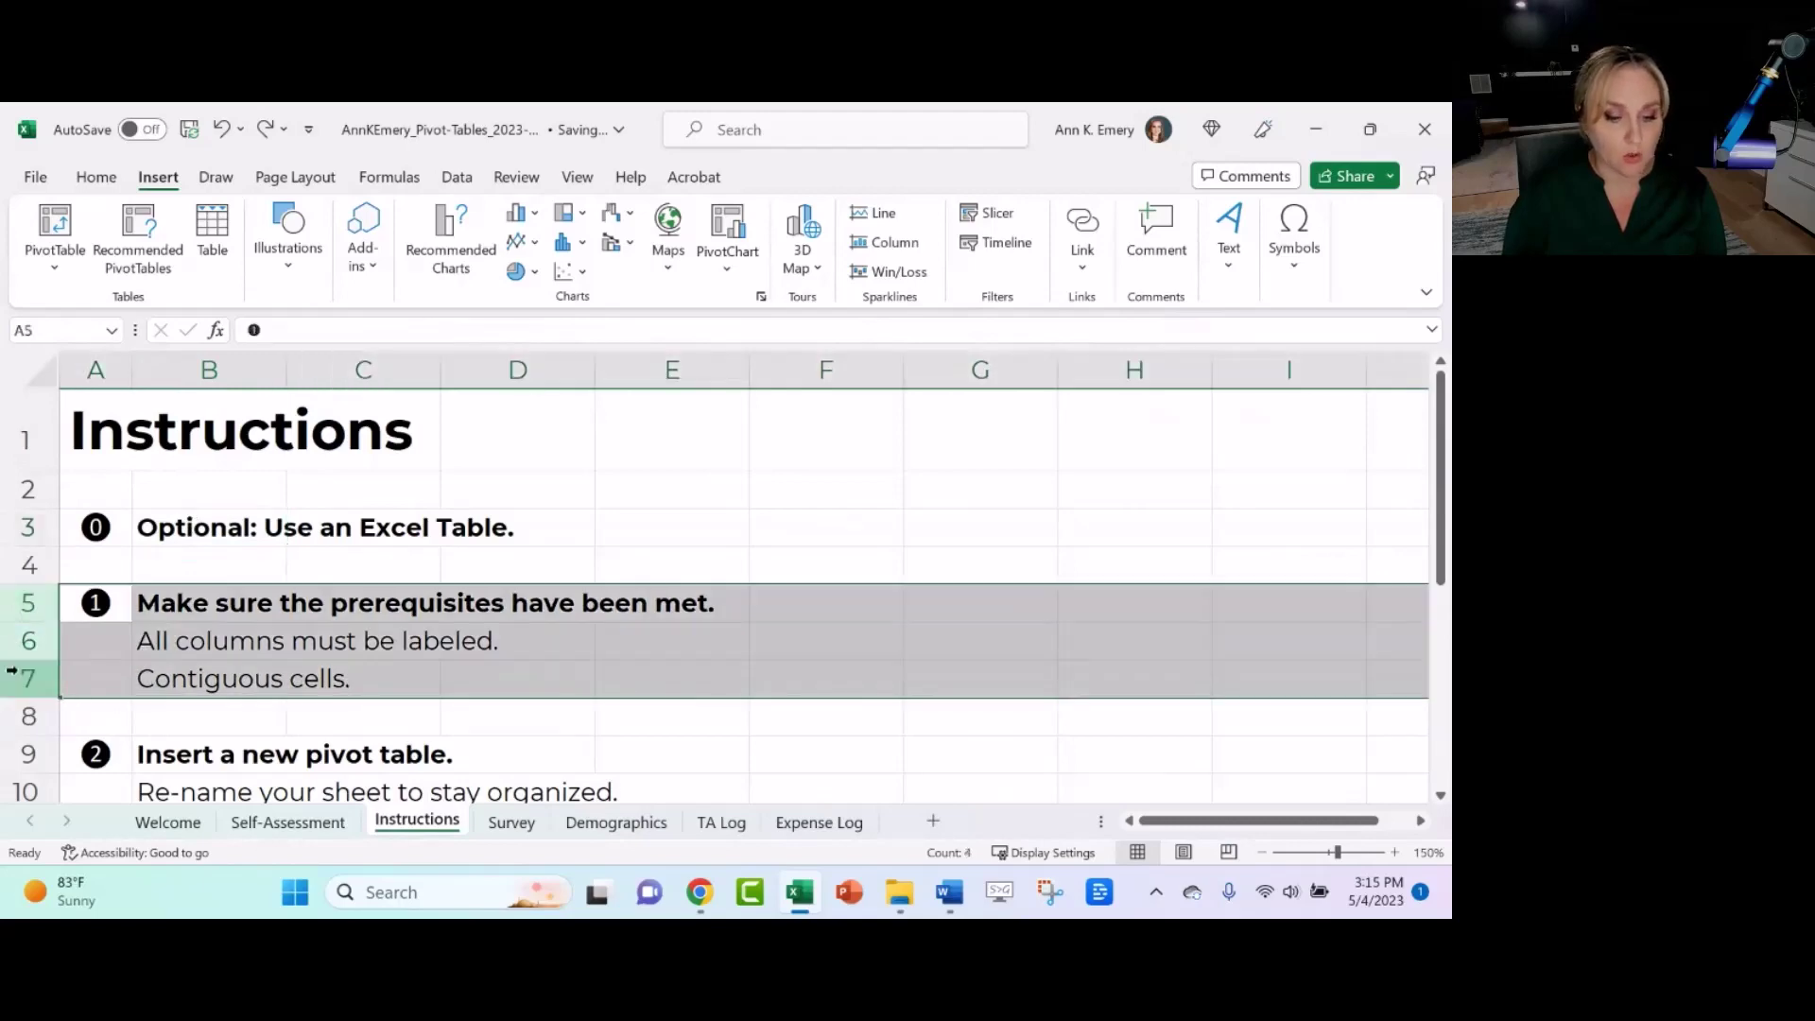
# - Insert a new column between Q1 and Q2 in the table on the Survey sheet
pyautogui.click(493, 824)
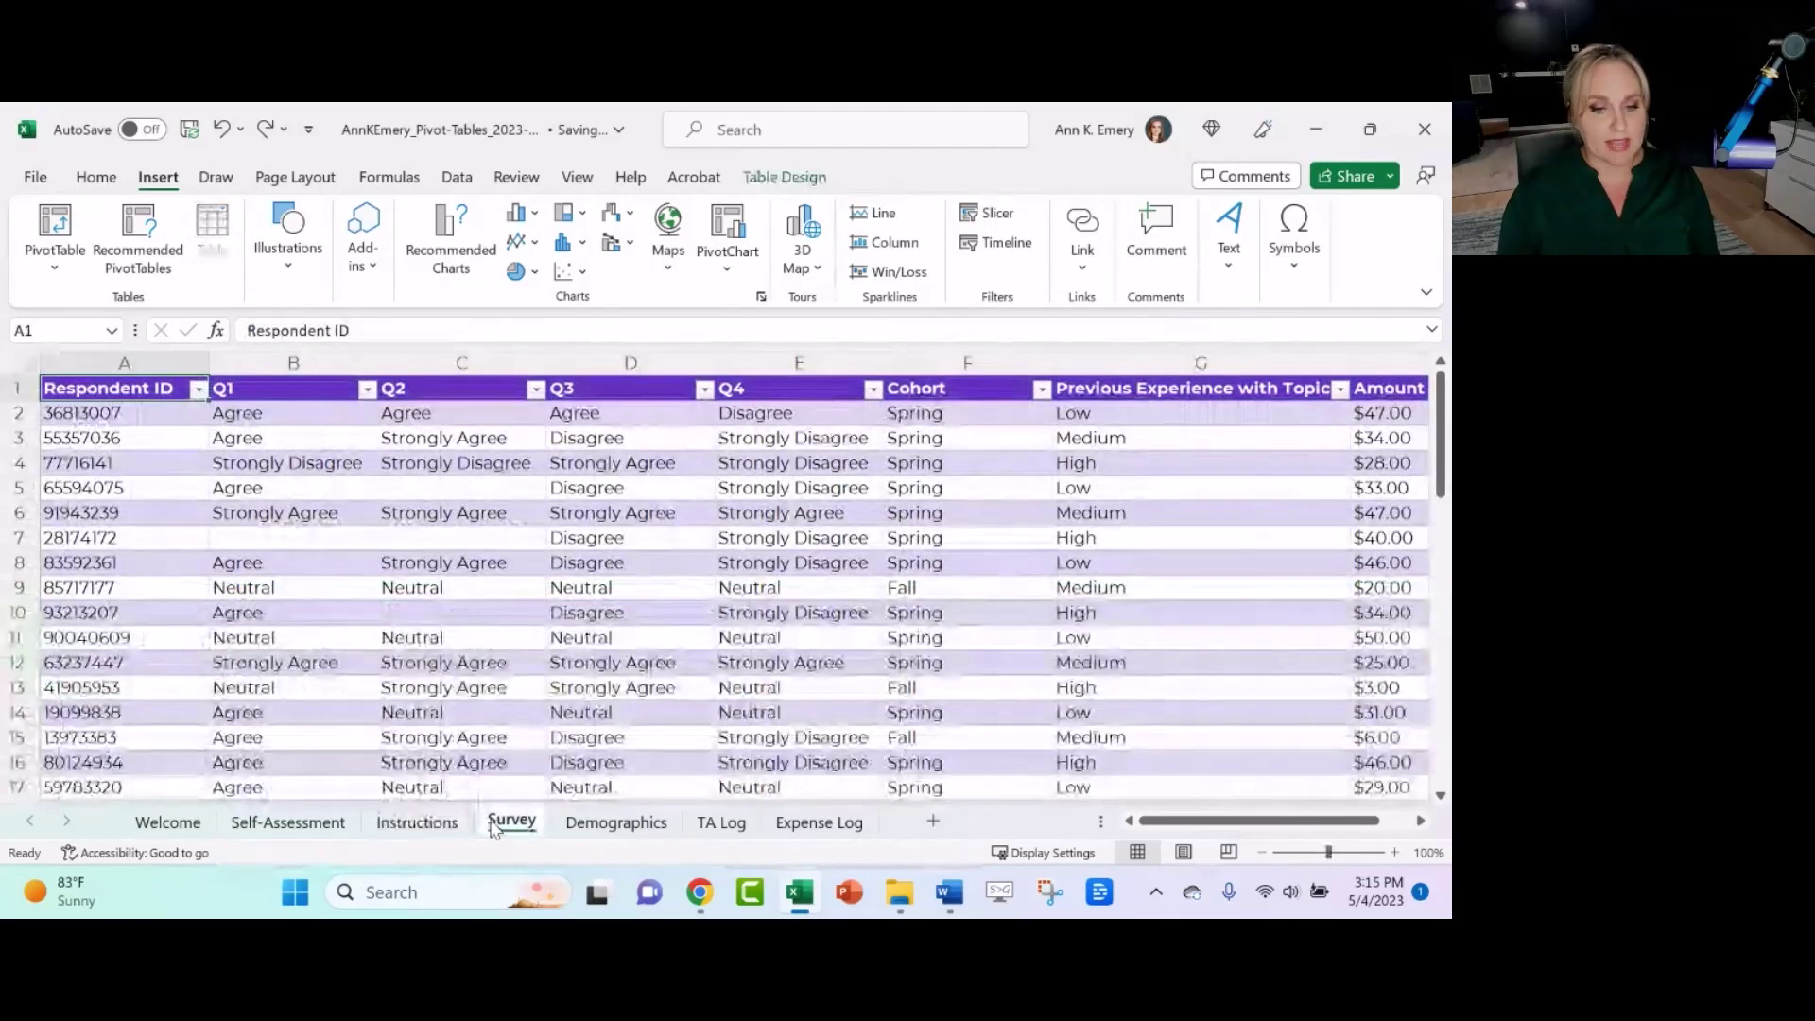
pyautogui.click(451, 352)
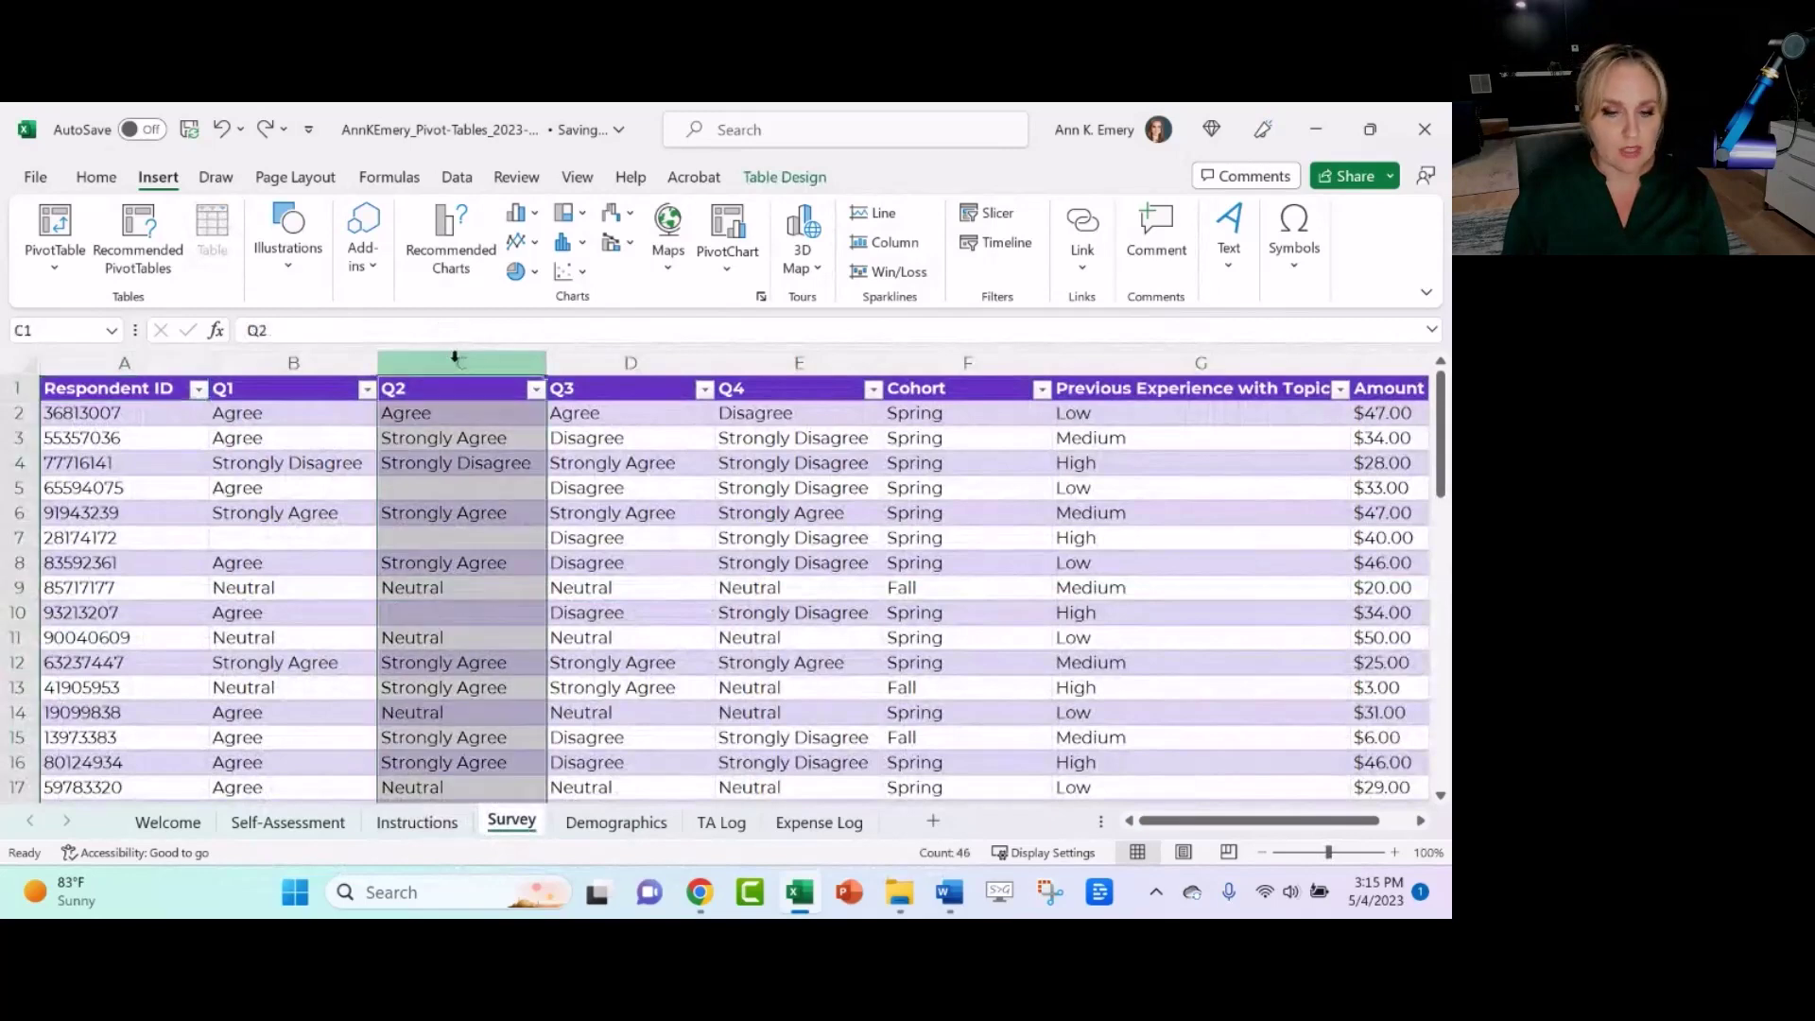
pyautogui.click(105, 182)
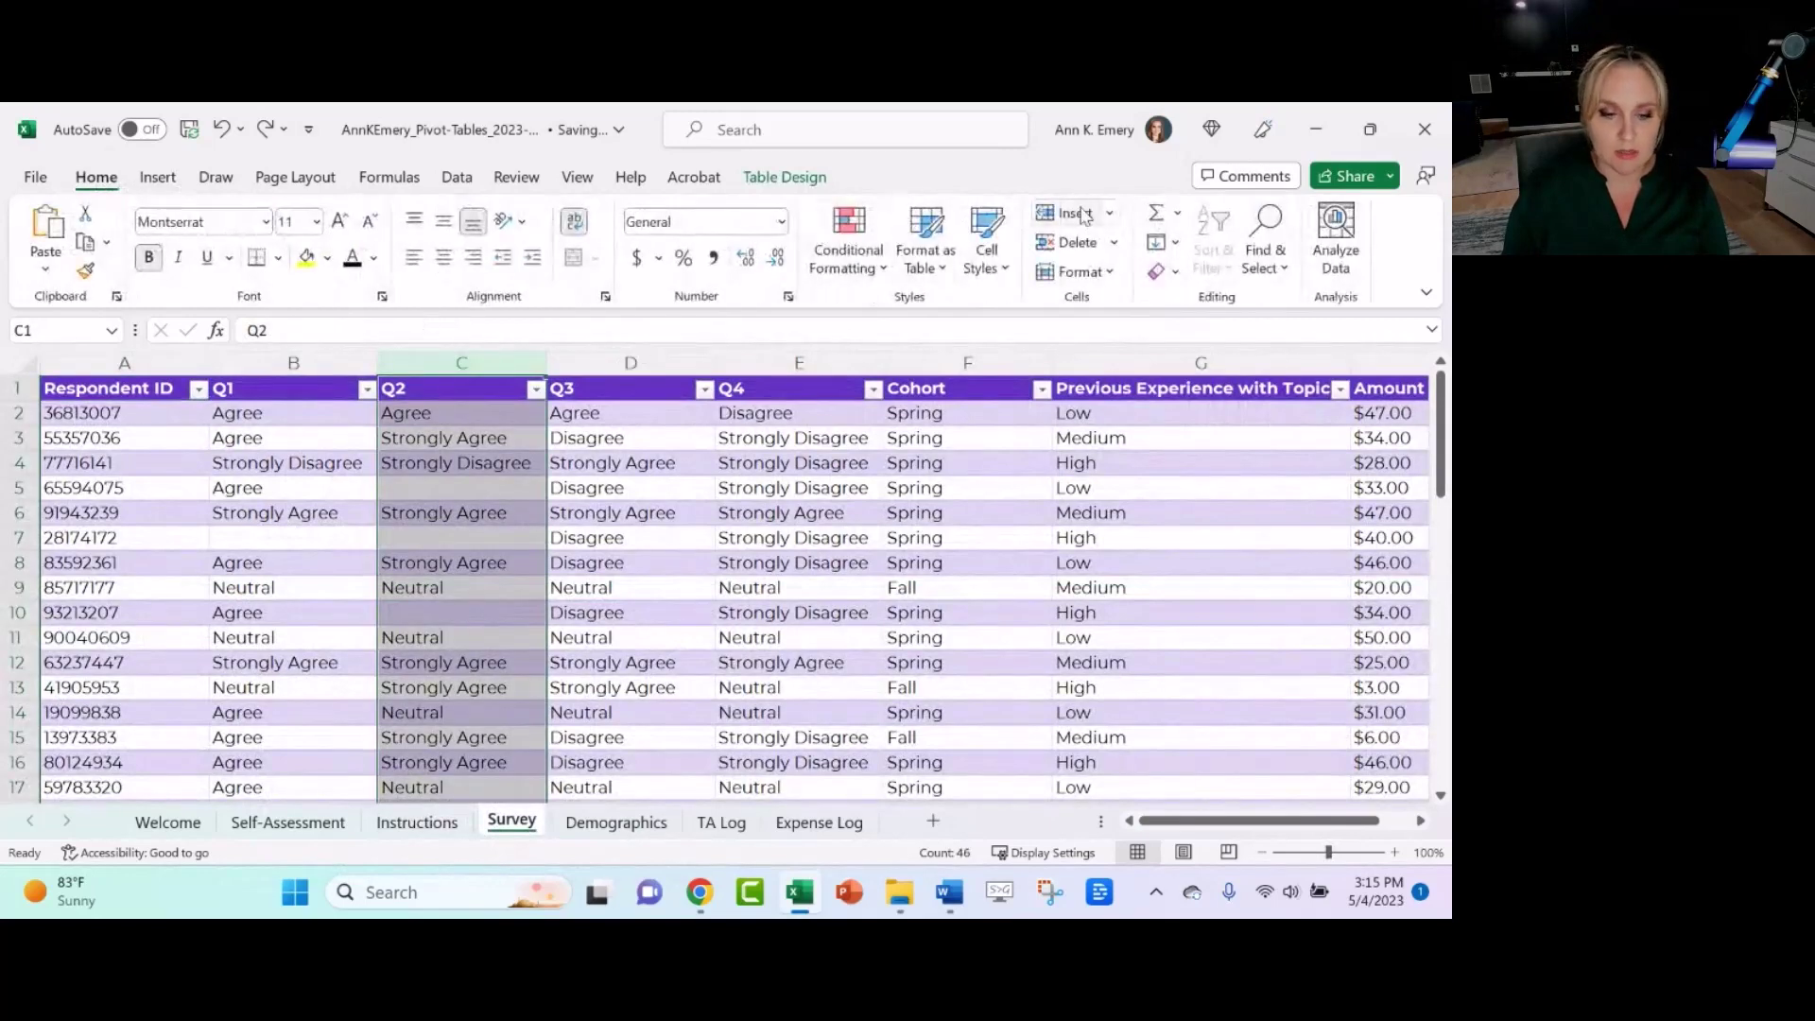
pyautogui.click(1068, 212)
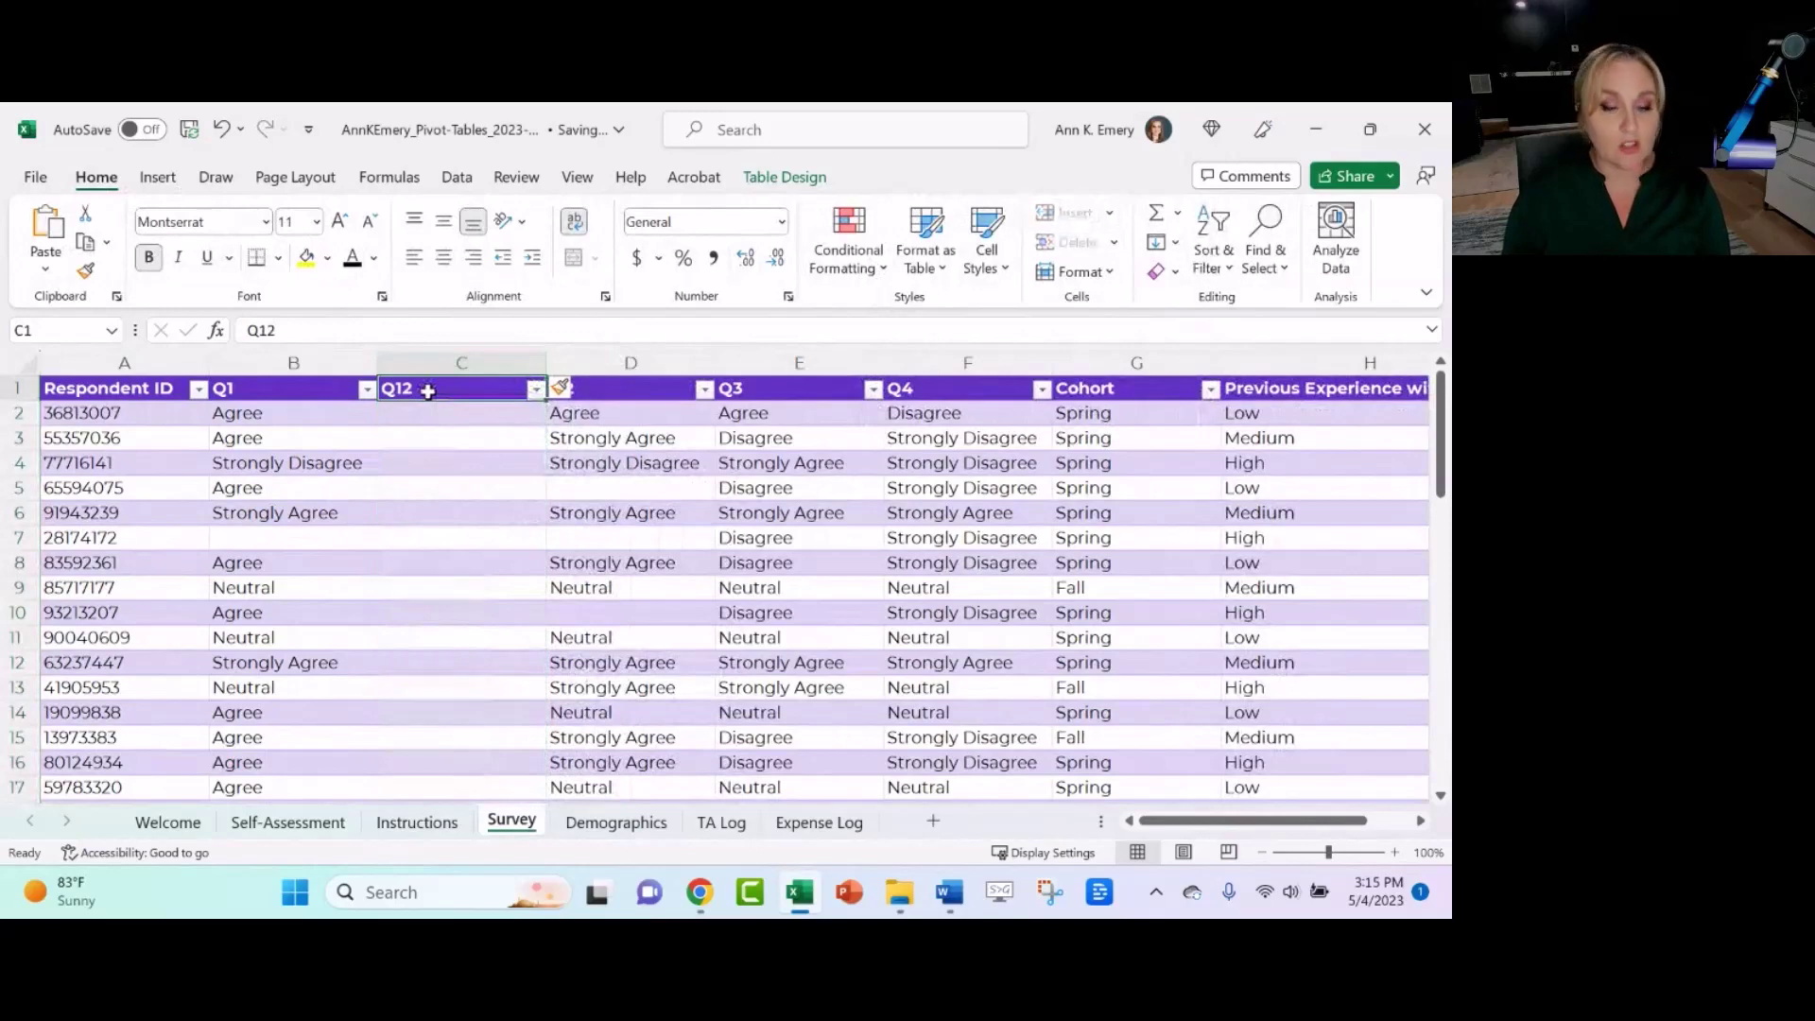
# - Rename the header of the new empty column between Q1 and Q2 to "djfjsdf"
pyautogui.click(437, 355)
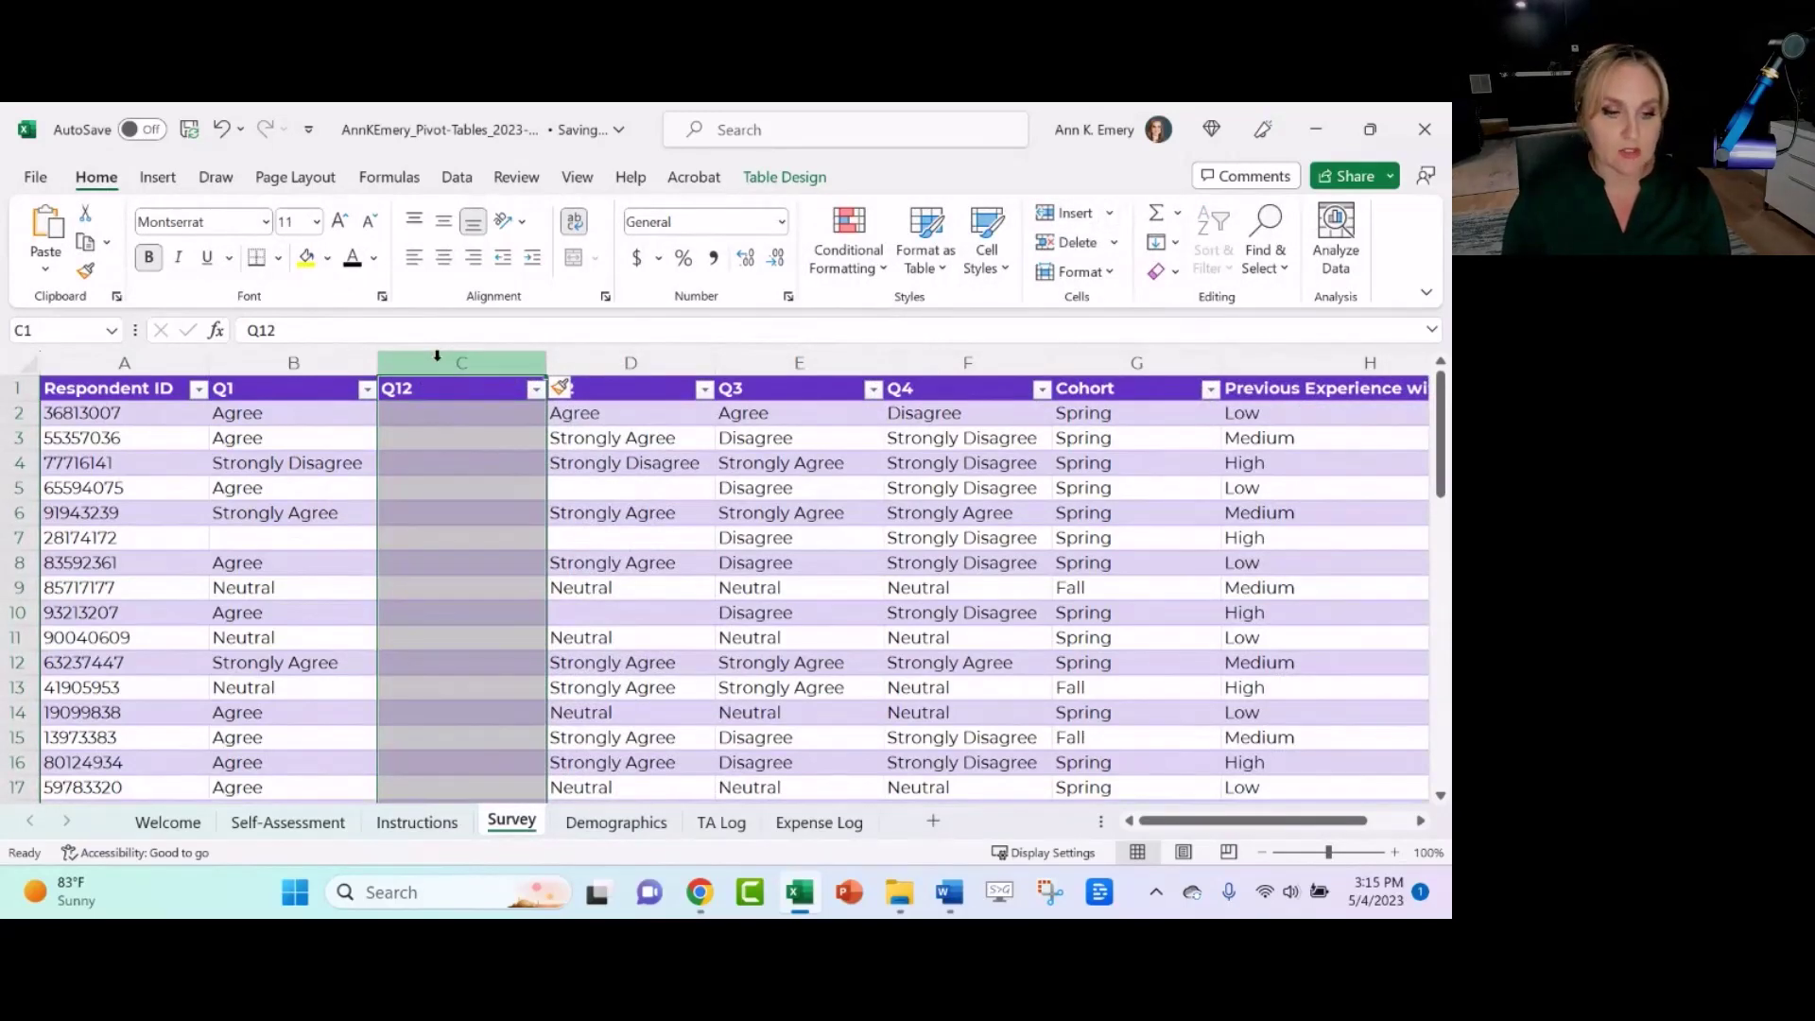
pyautogui.click(440, 390)
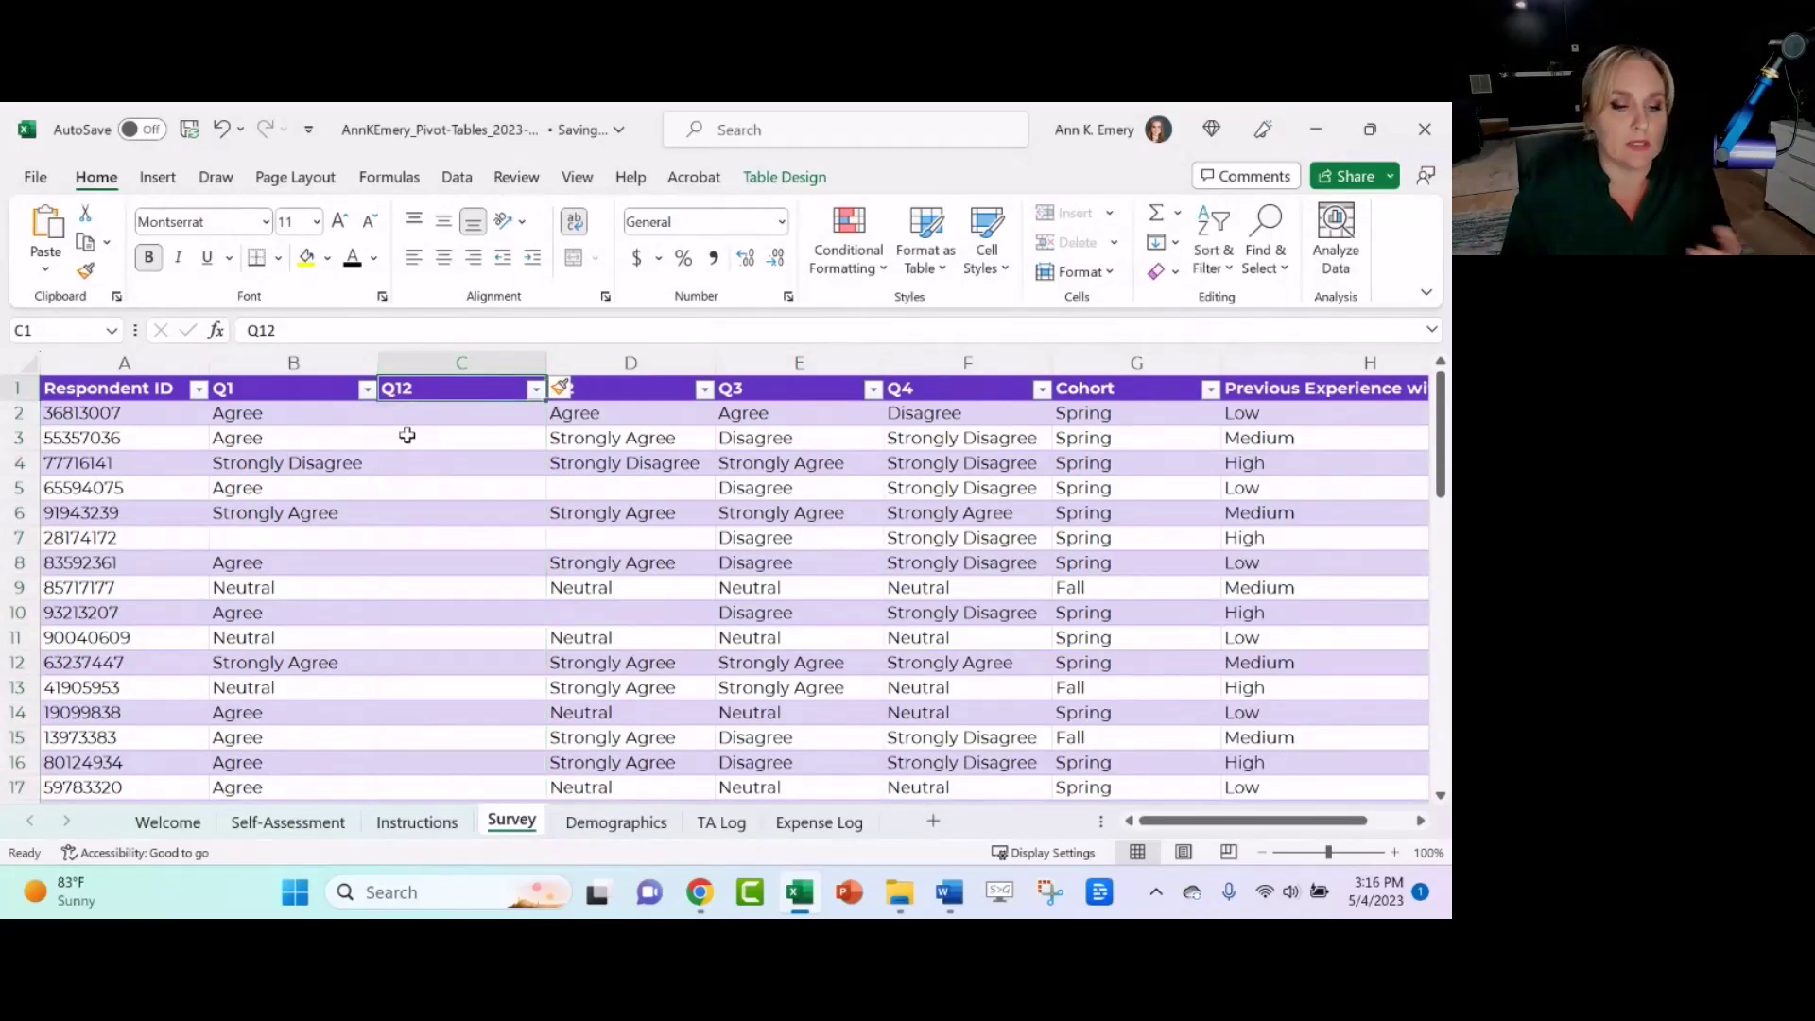
pyautogui.click(422, 366)
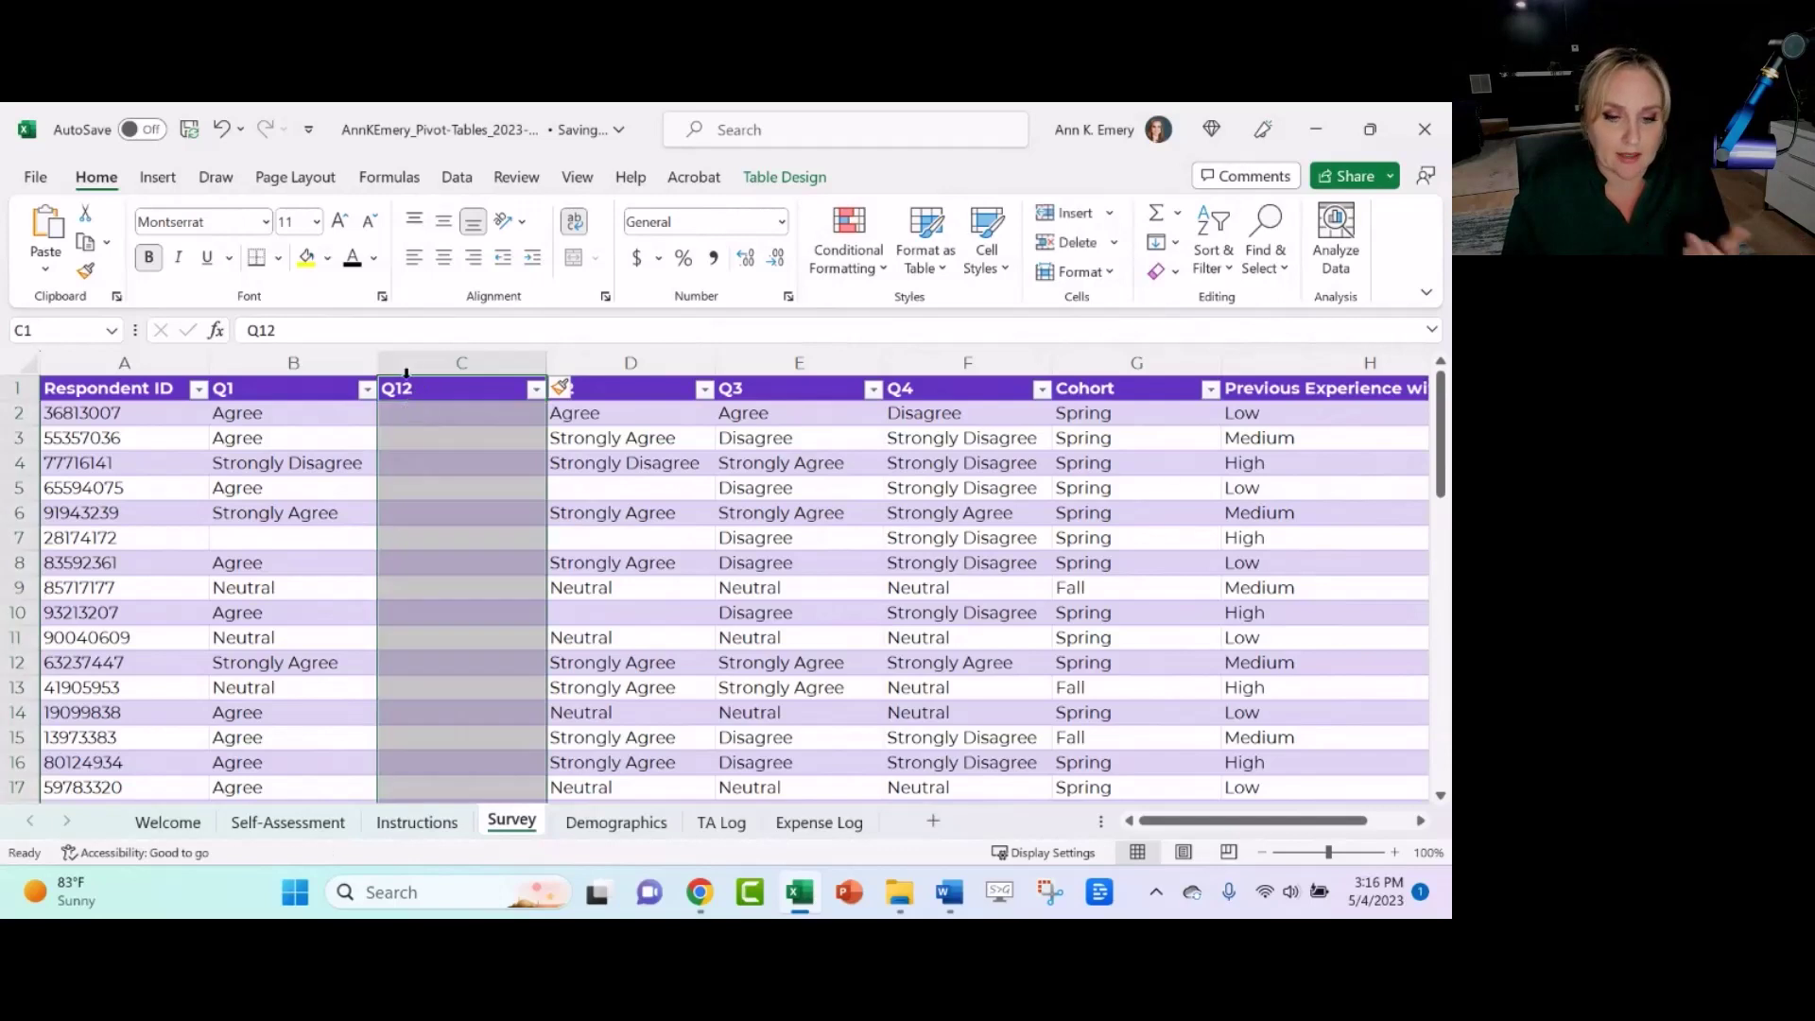
pyautogui.click(445, 389)
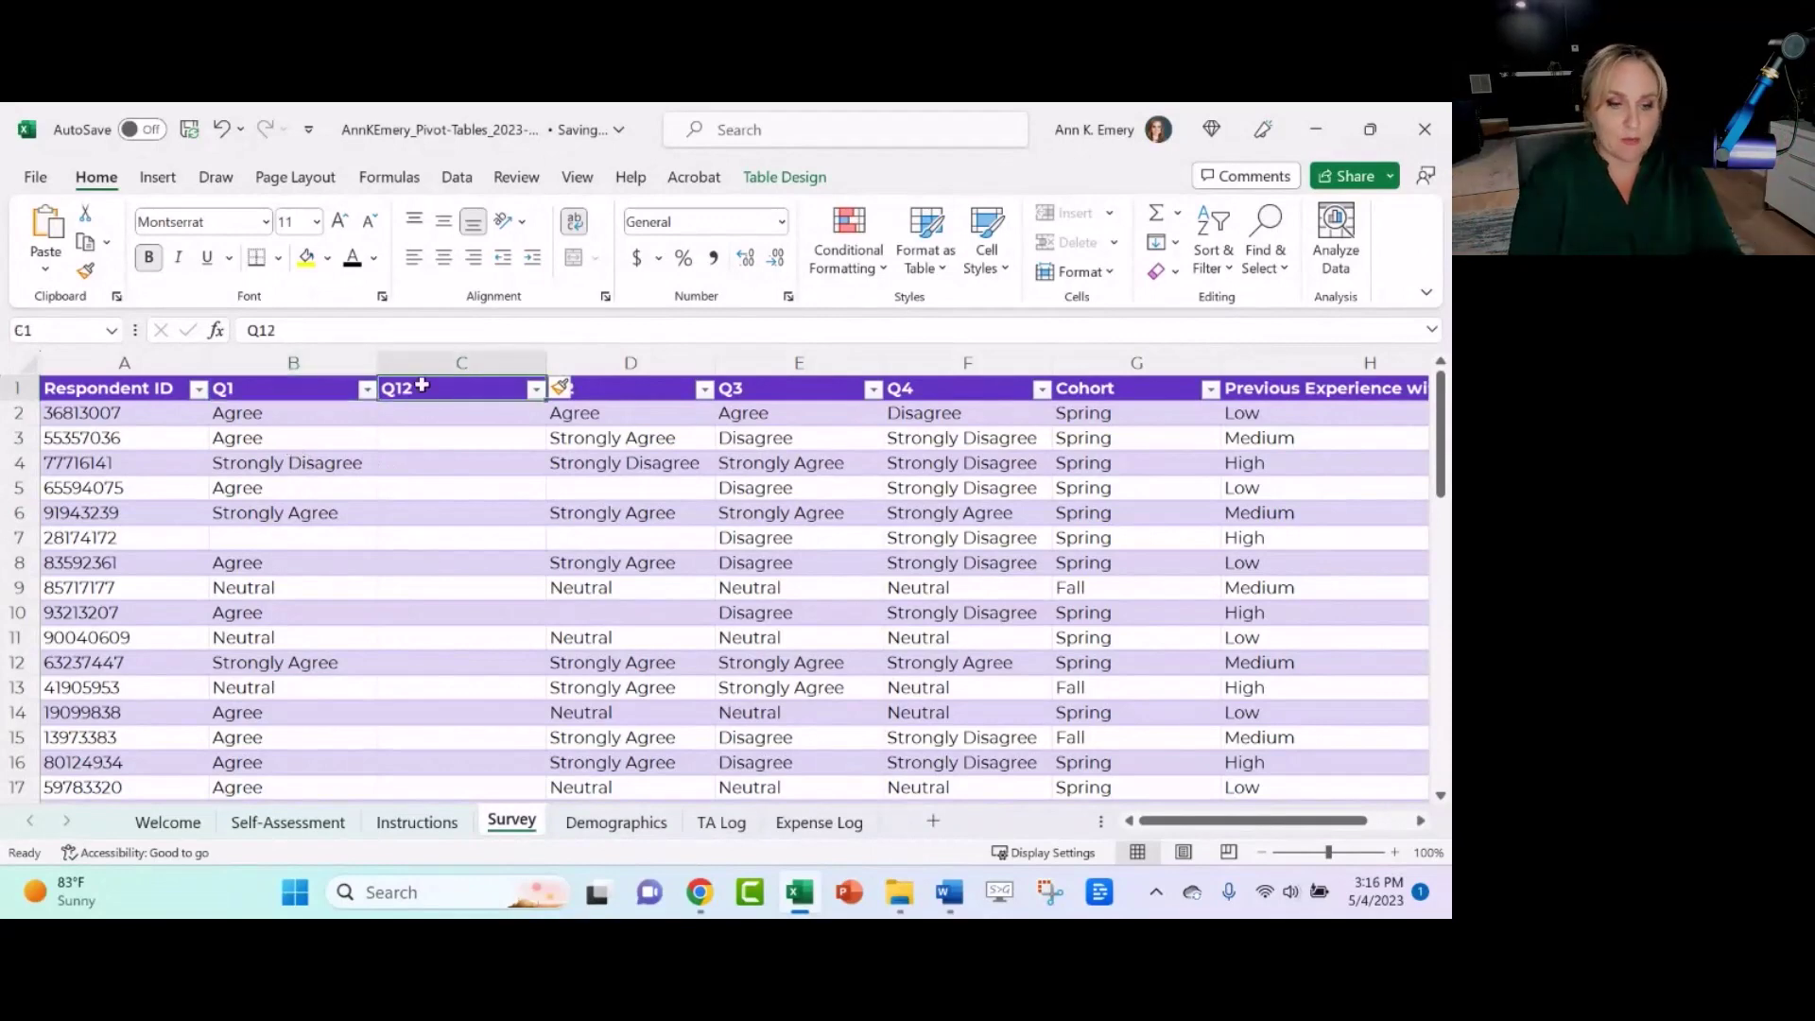
pyautogui.write('fjsd')
pyautogui.press('Return')
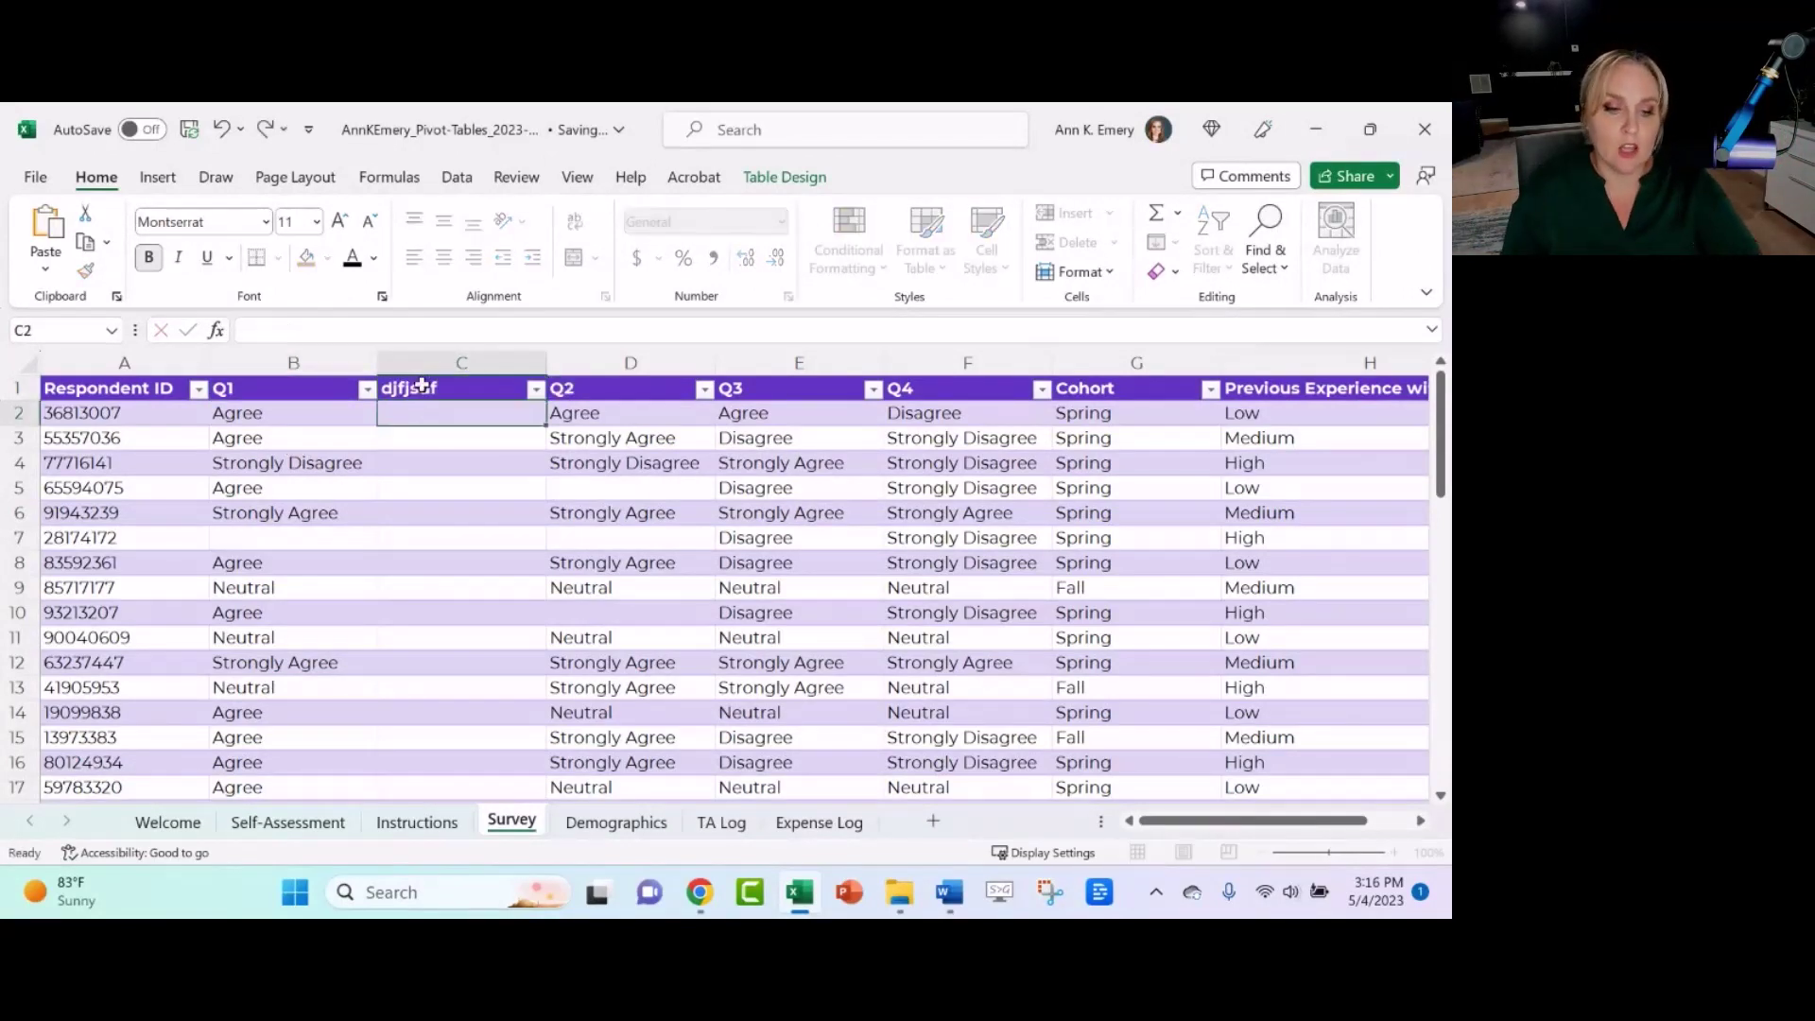
# - Delete the empty "djfjsdf" column from the survey table
pyautogui.click(445, 348)
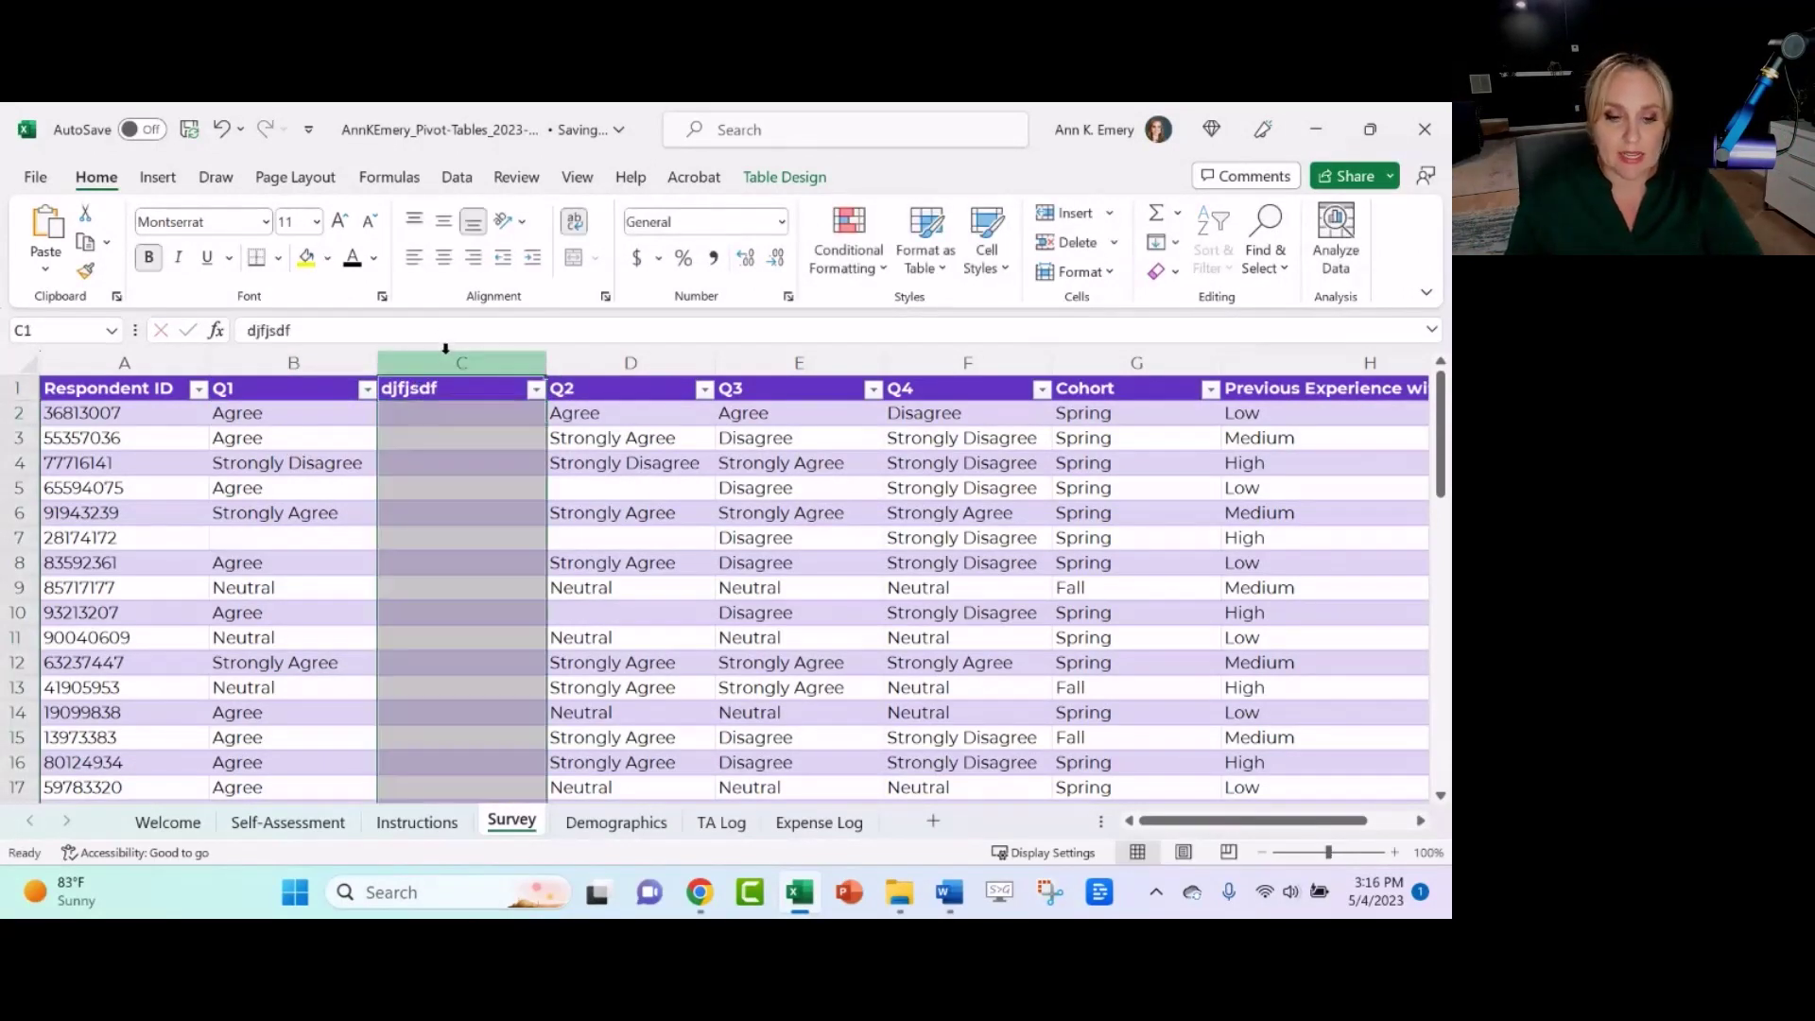
pyautogui.click(1083, 249)
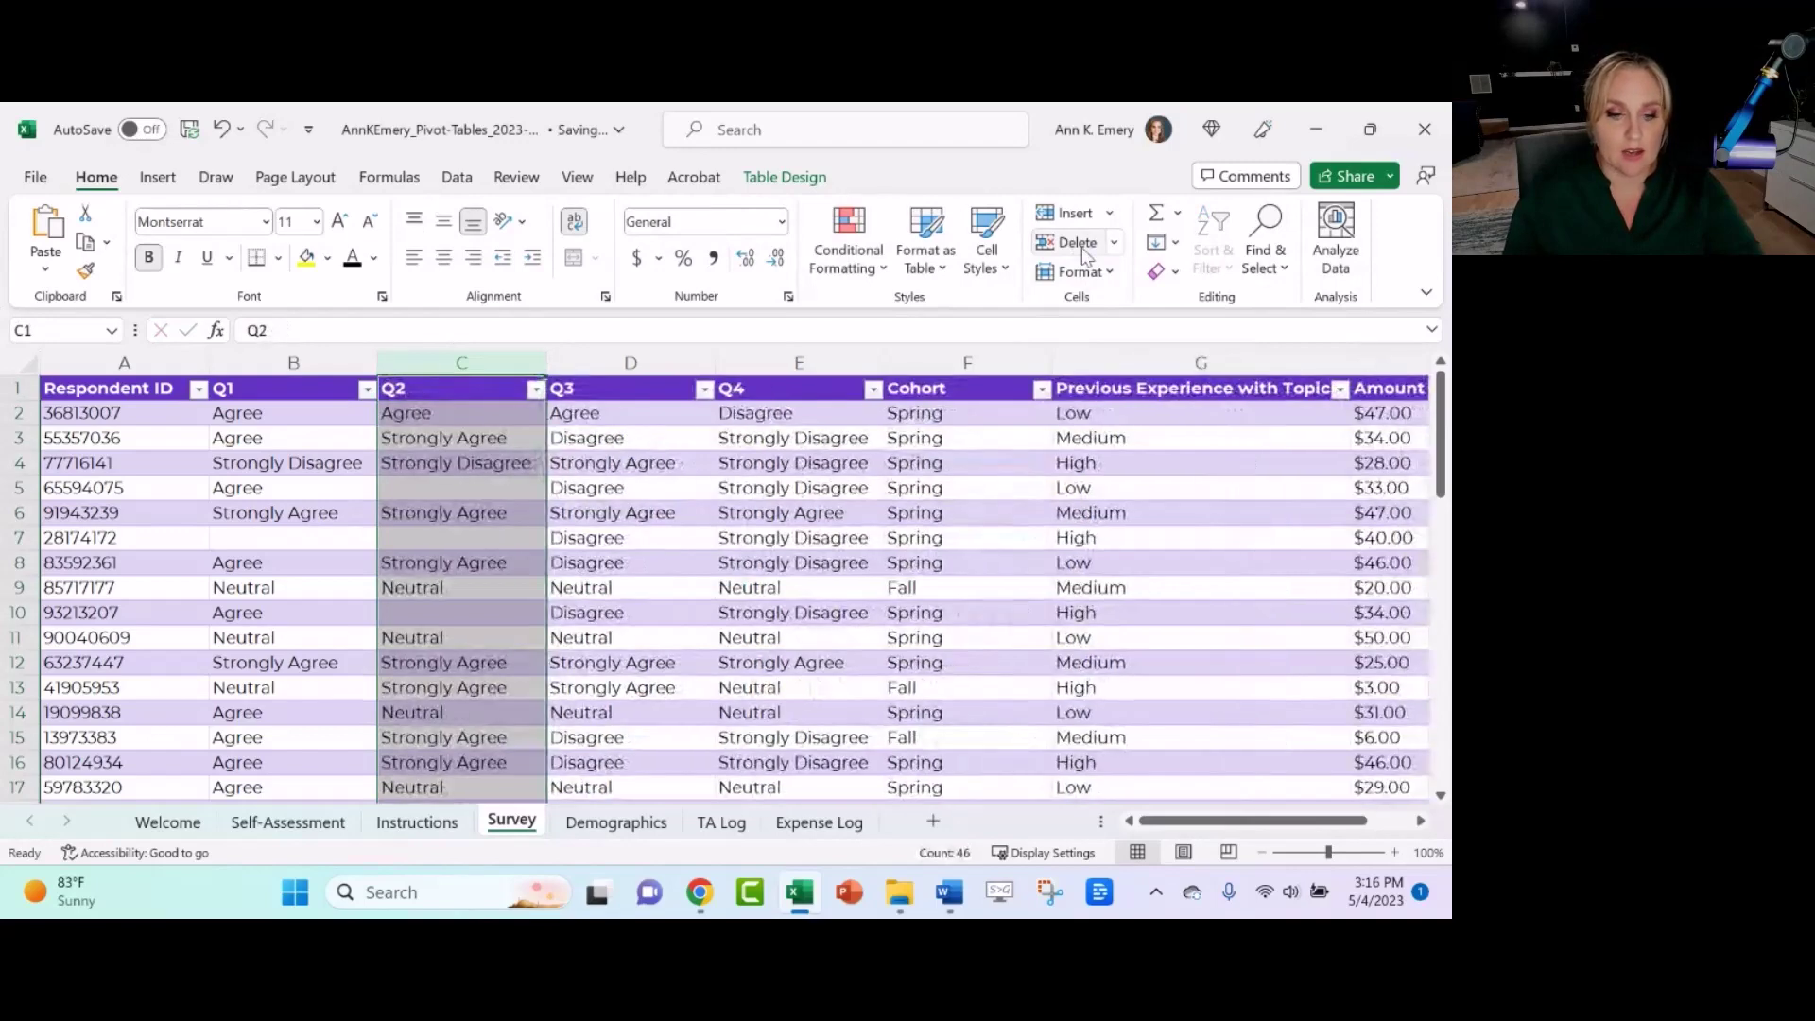
pyautogui.click(457, 388)
pyautogui.click(593, 390)
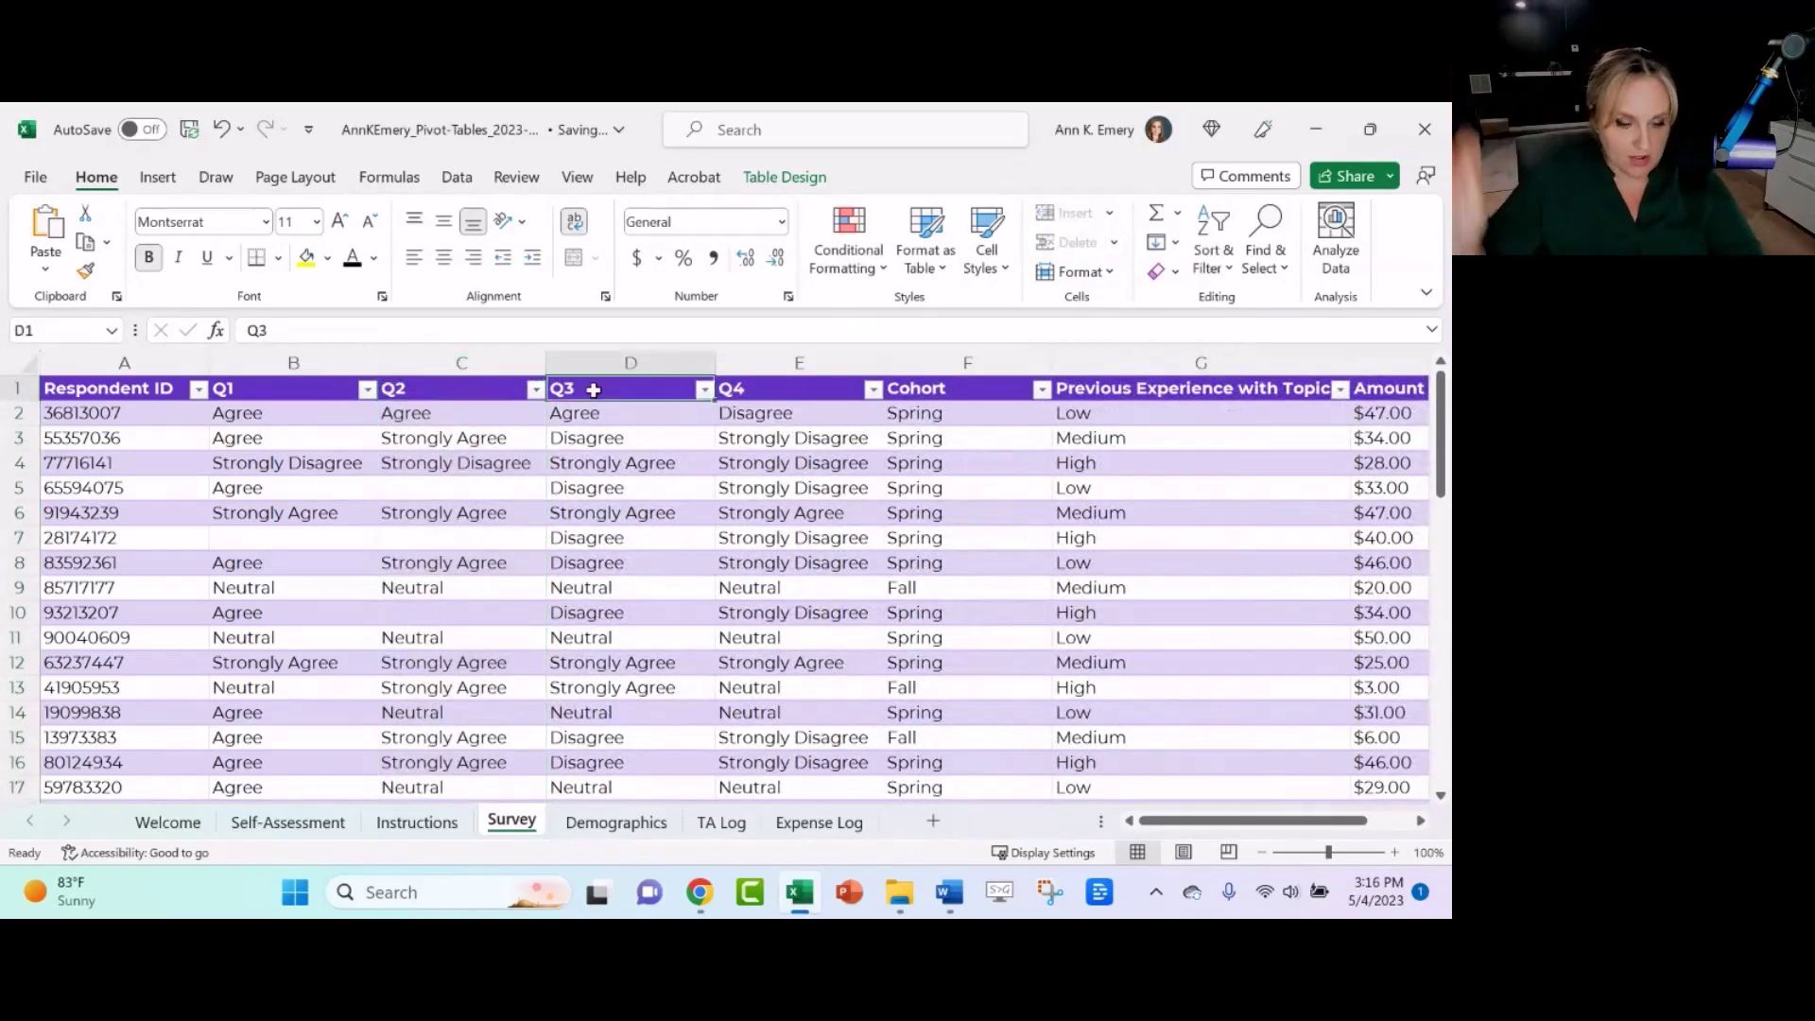
# - Review the "Contiguous cells" prerequisite on the Instructions sheet and insert an empty column between Q2 and Q3 in the survey table
pyautogui.click(437, 825)
pyautogui.click(6, 675)
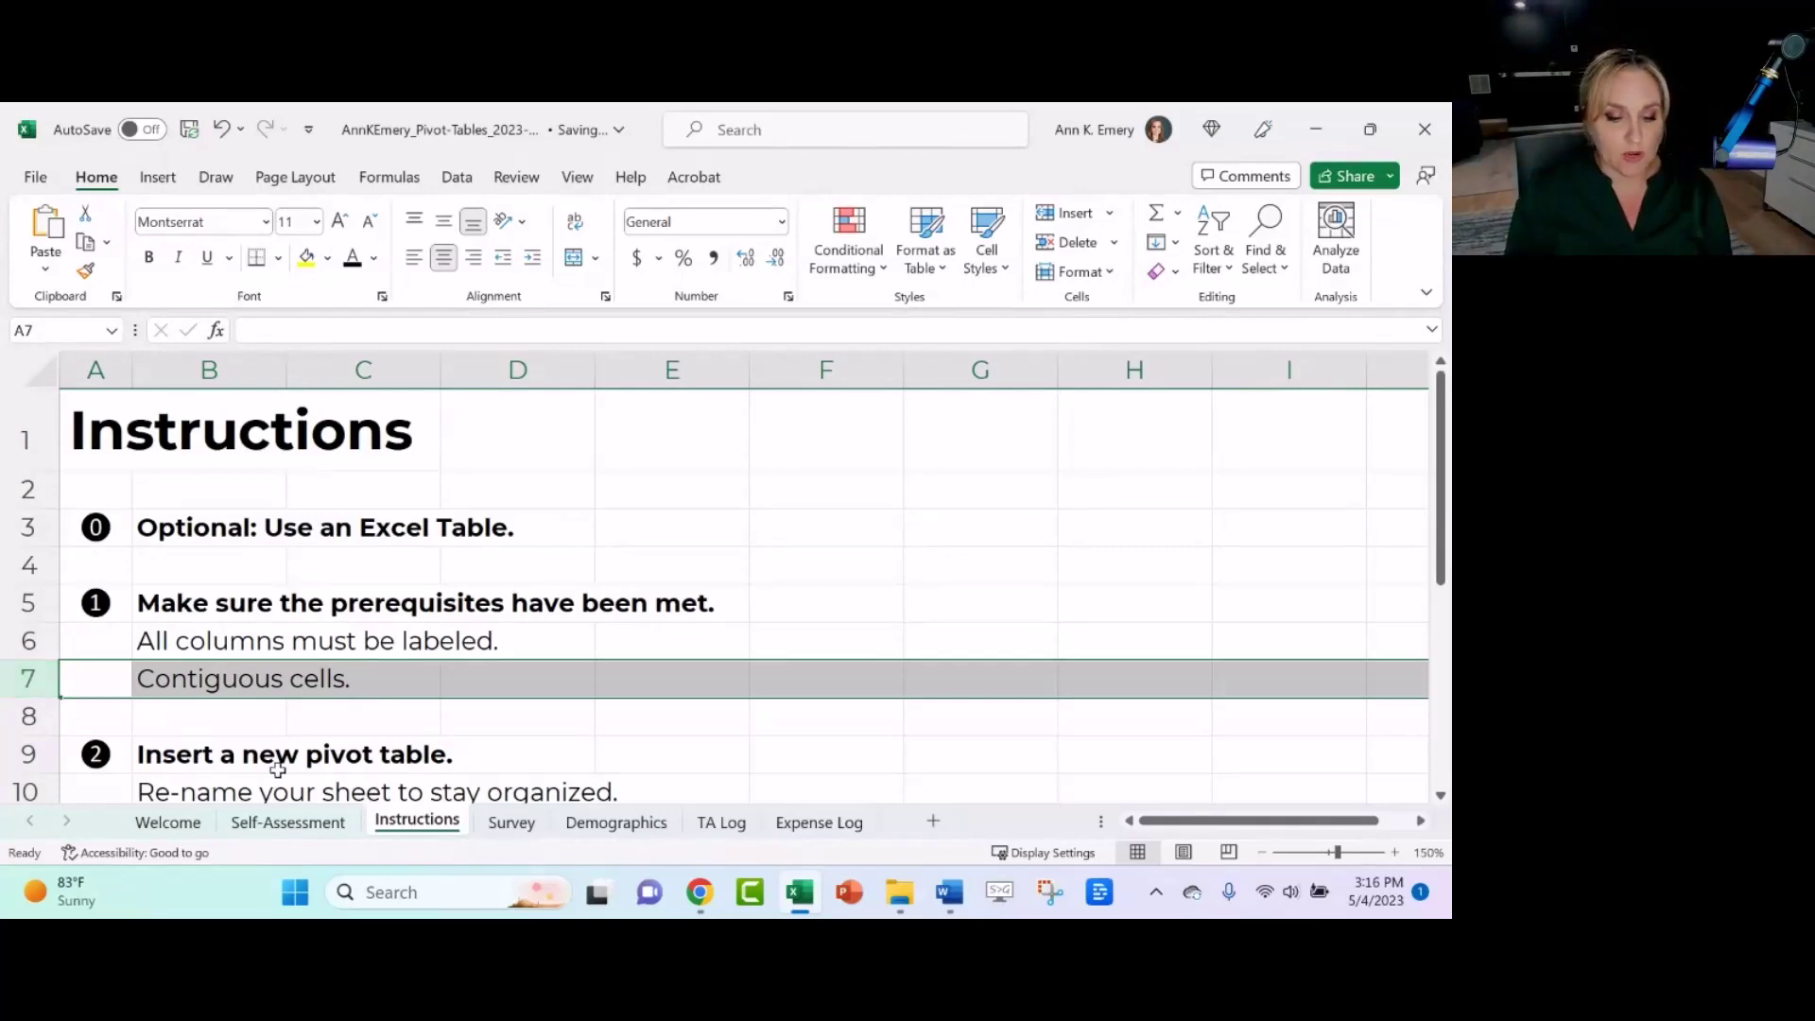
pyautogui.click(508, 830)
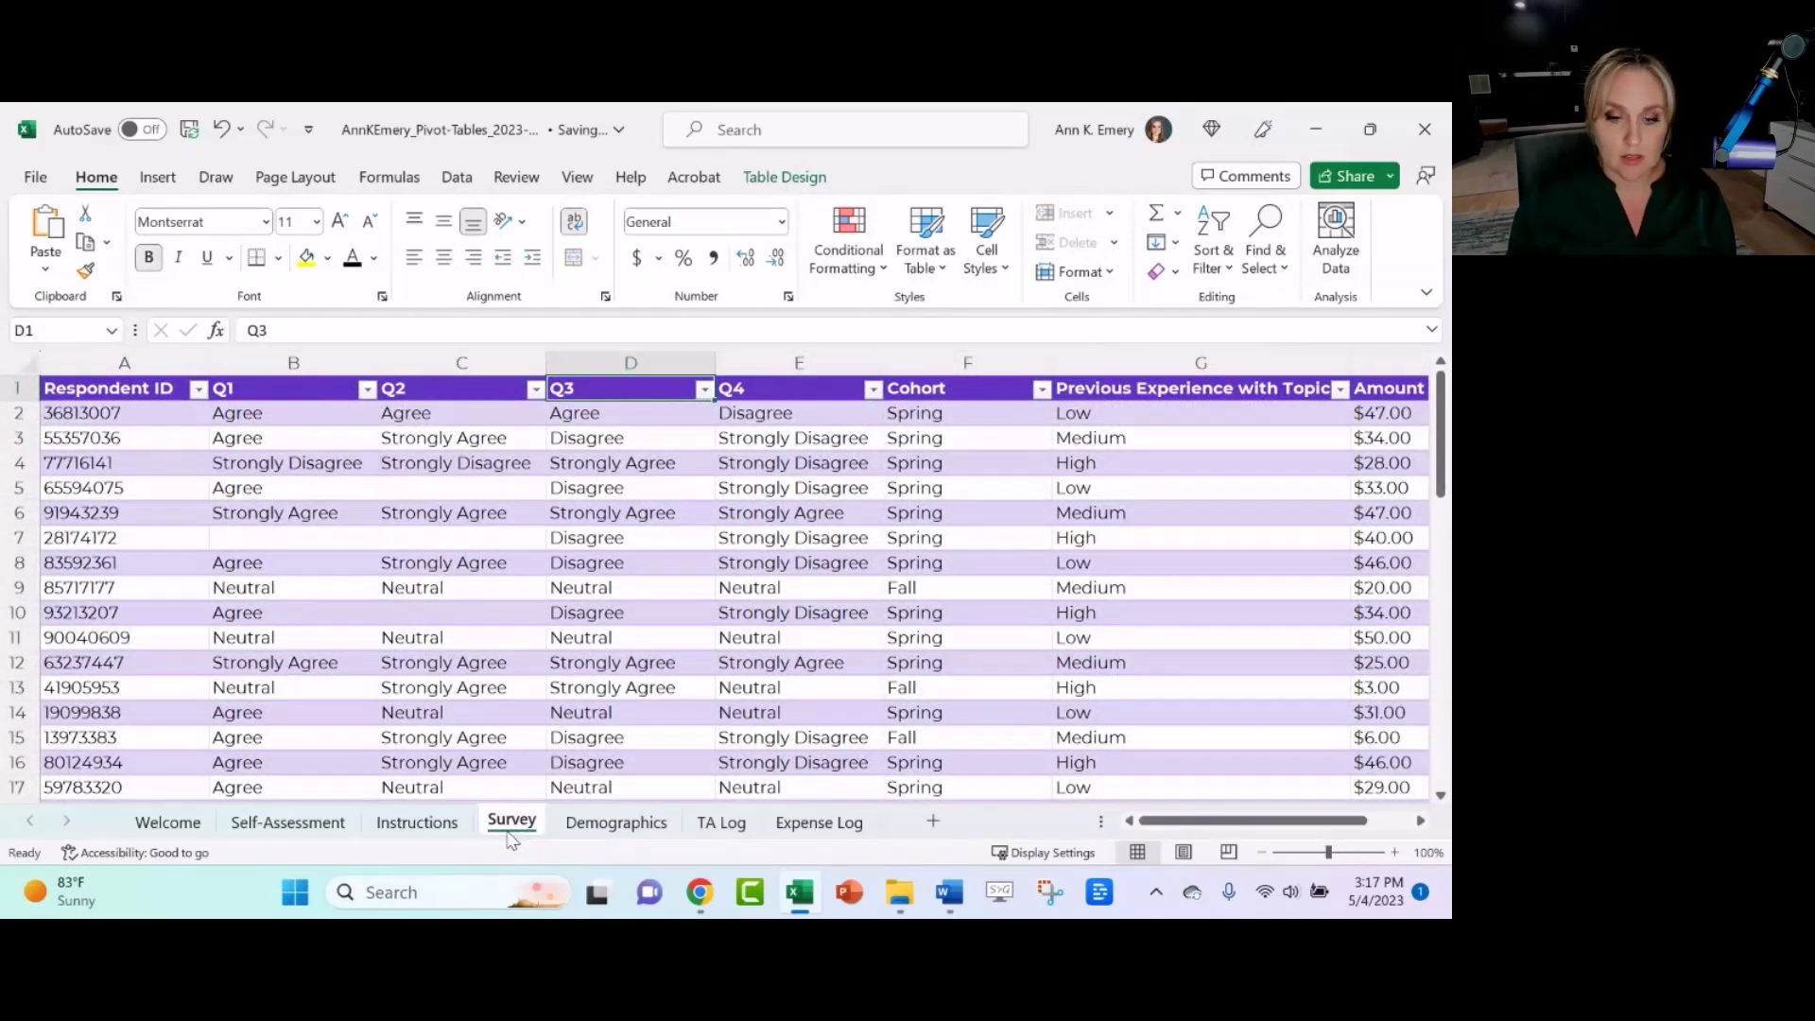
pyautogui.click(670, 362)
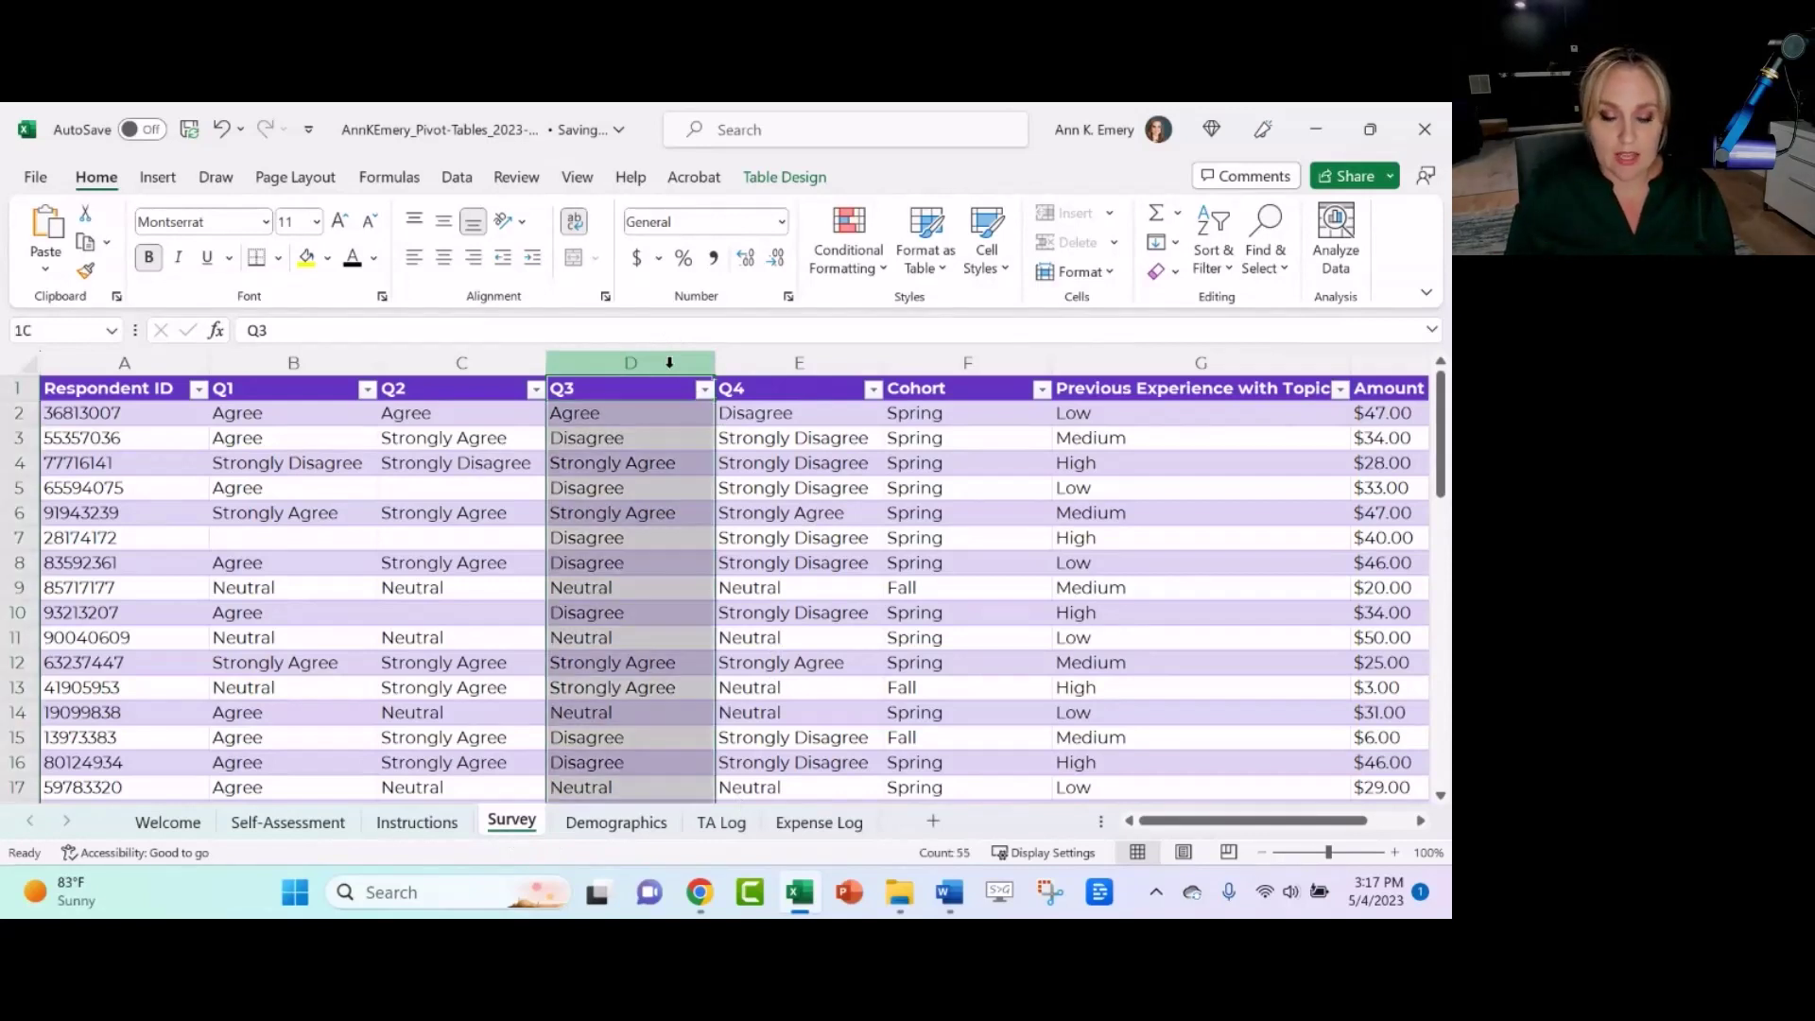
pyautogui.click(1072, 217)
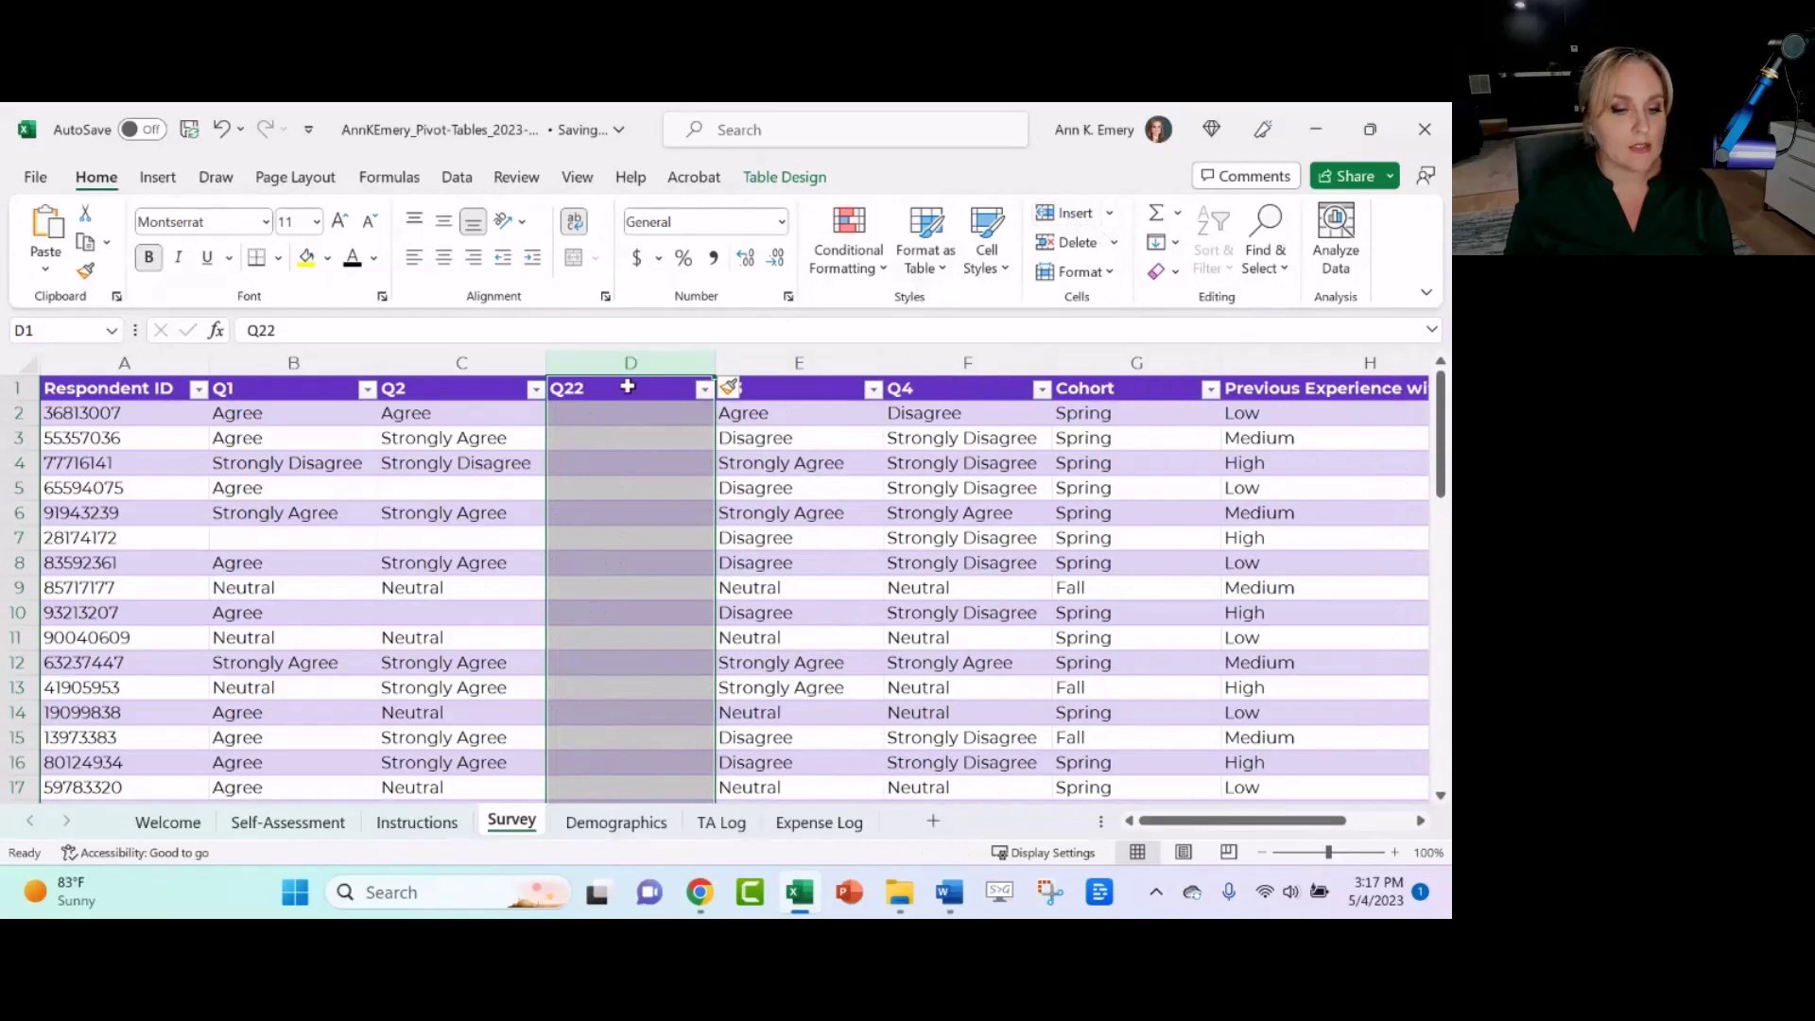
pyautogui.moveTo(625, 414); pyautogui.dragTo(622, 726)
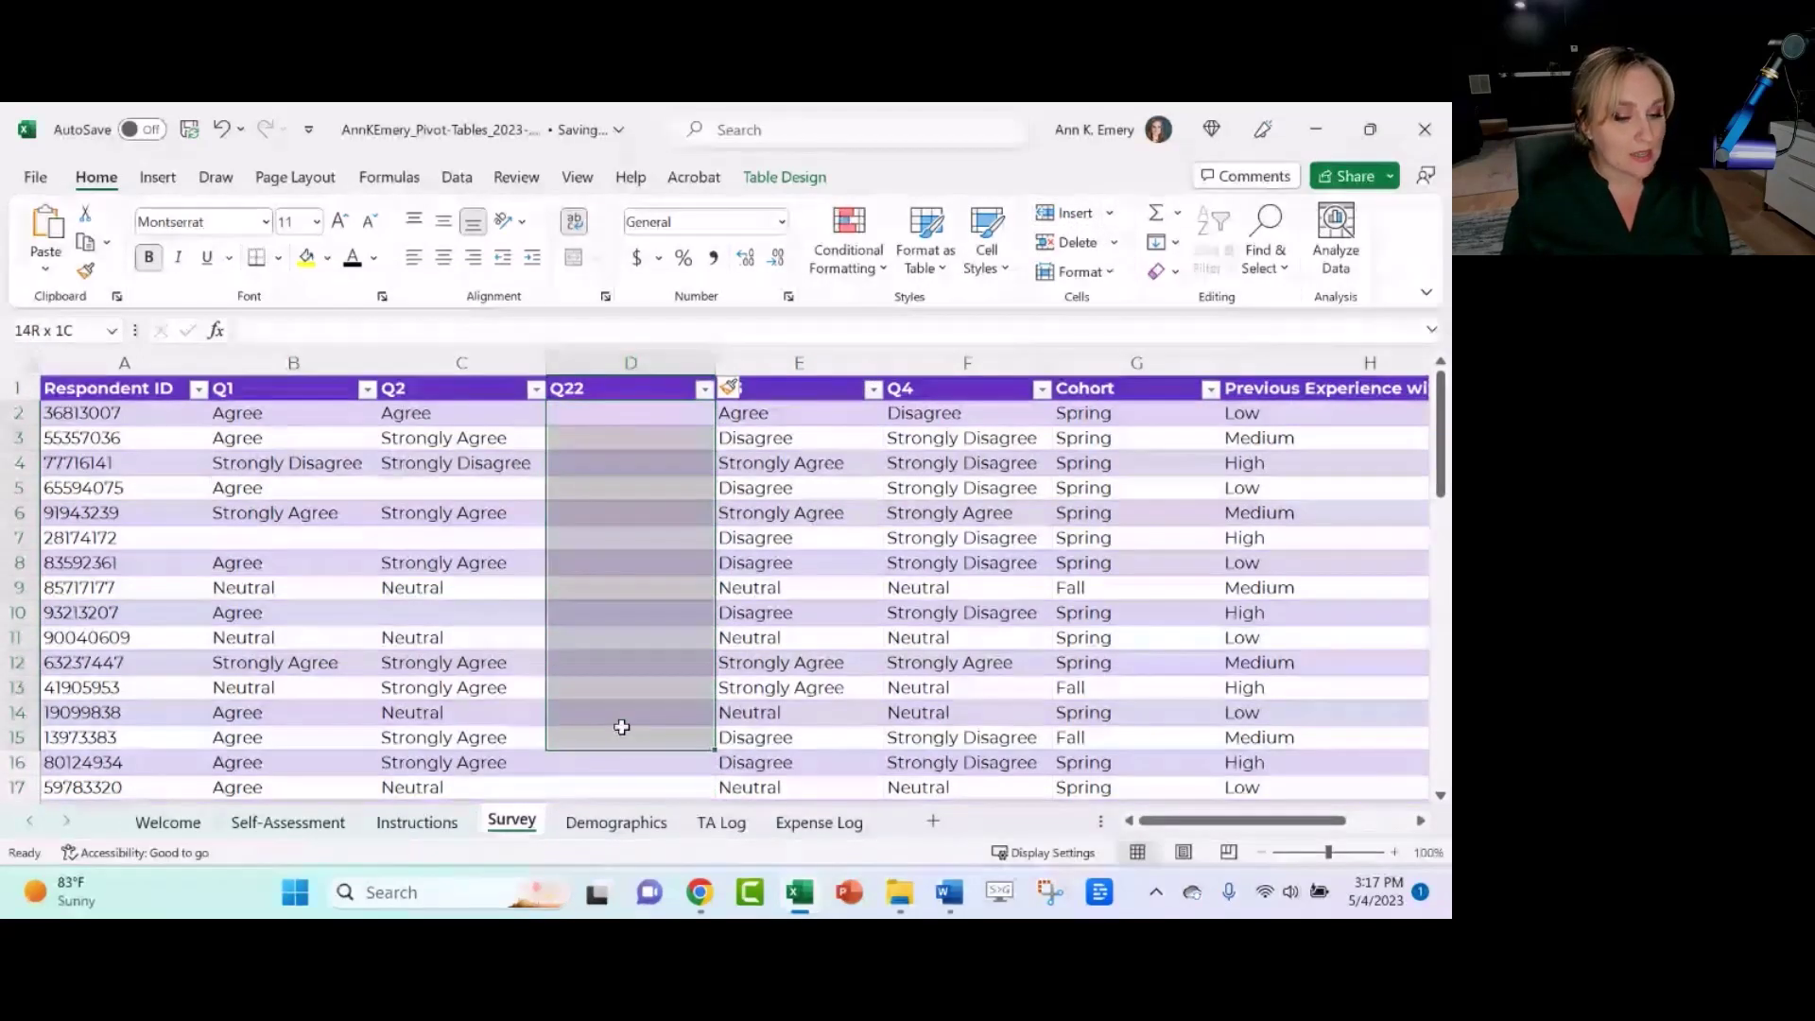
pyautogui.click(577, 383)
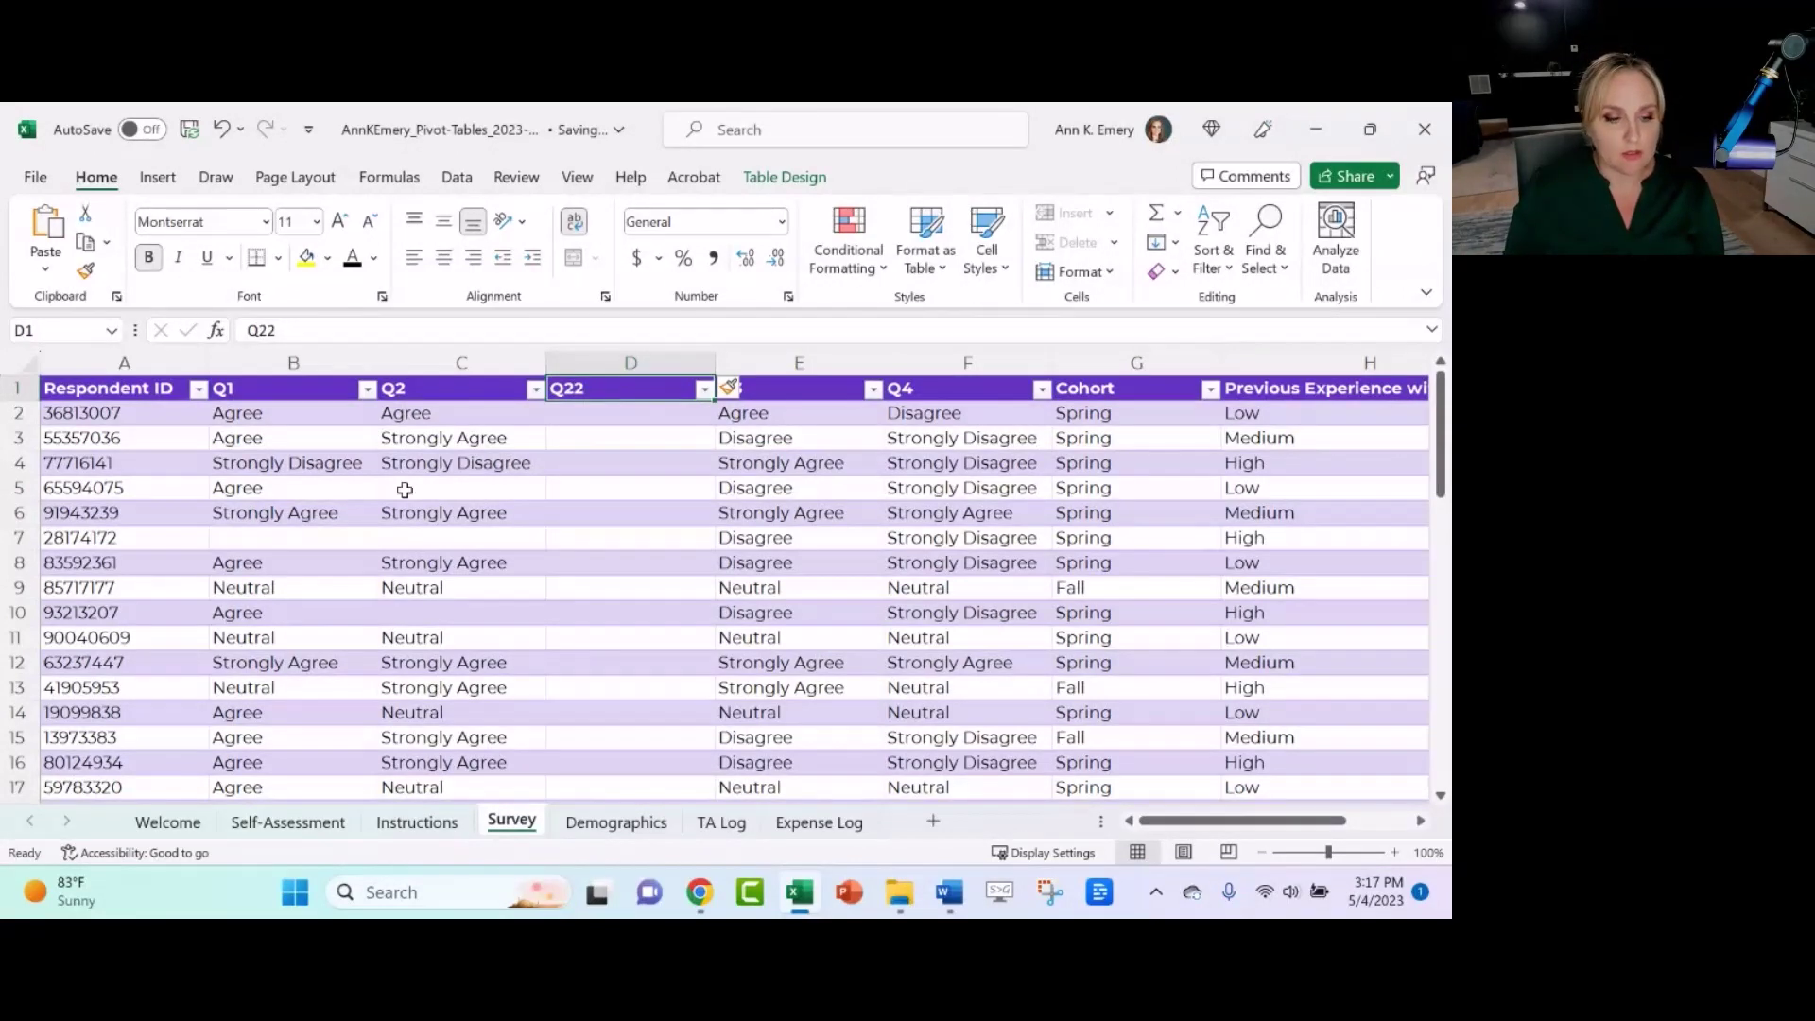
# - Insert an empty row at row 7 of the survey table
pyautogui.click(21, 536)
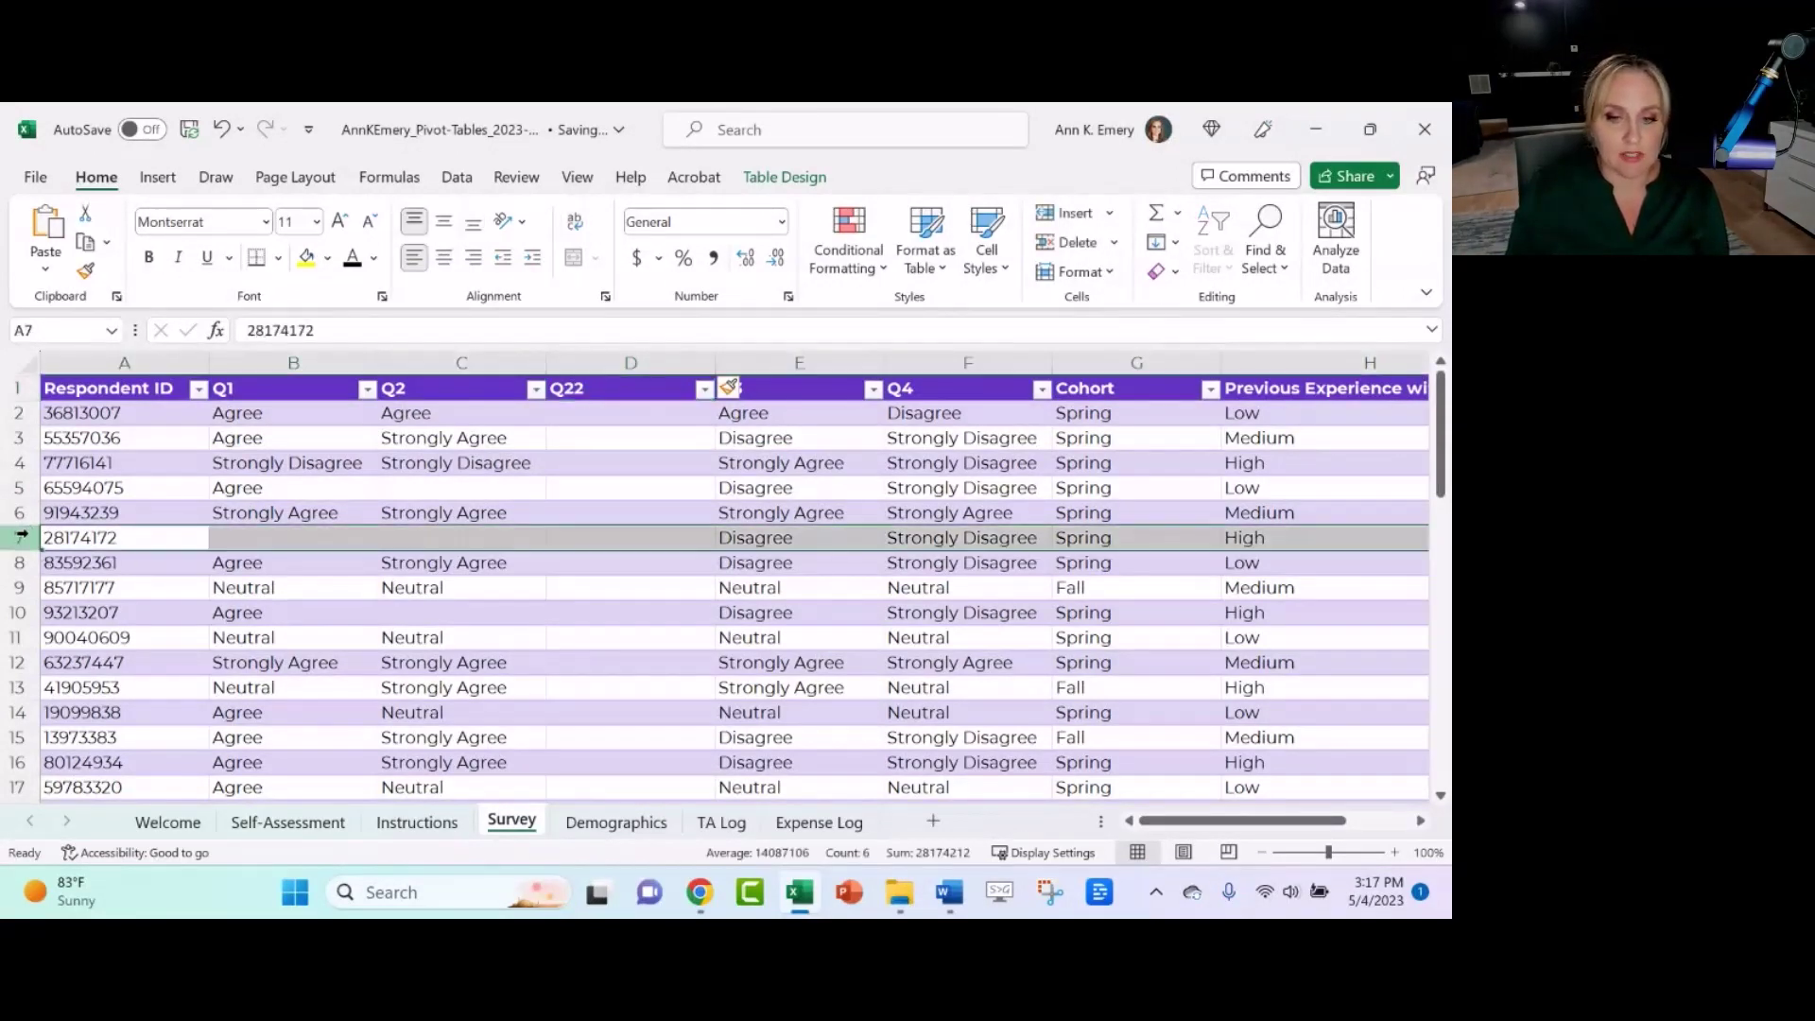
pyautogui.click(1073, 216)
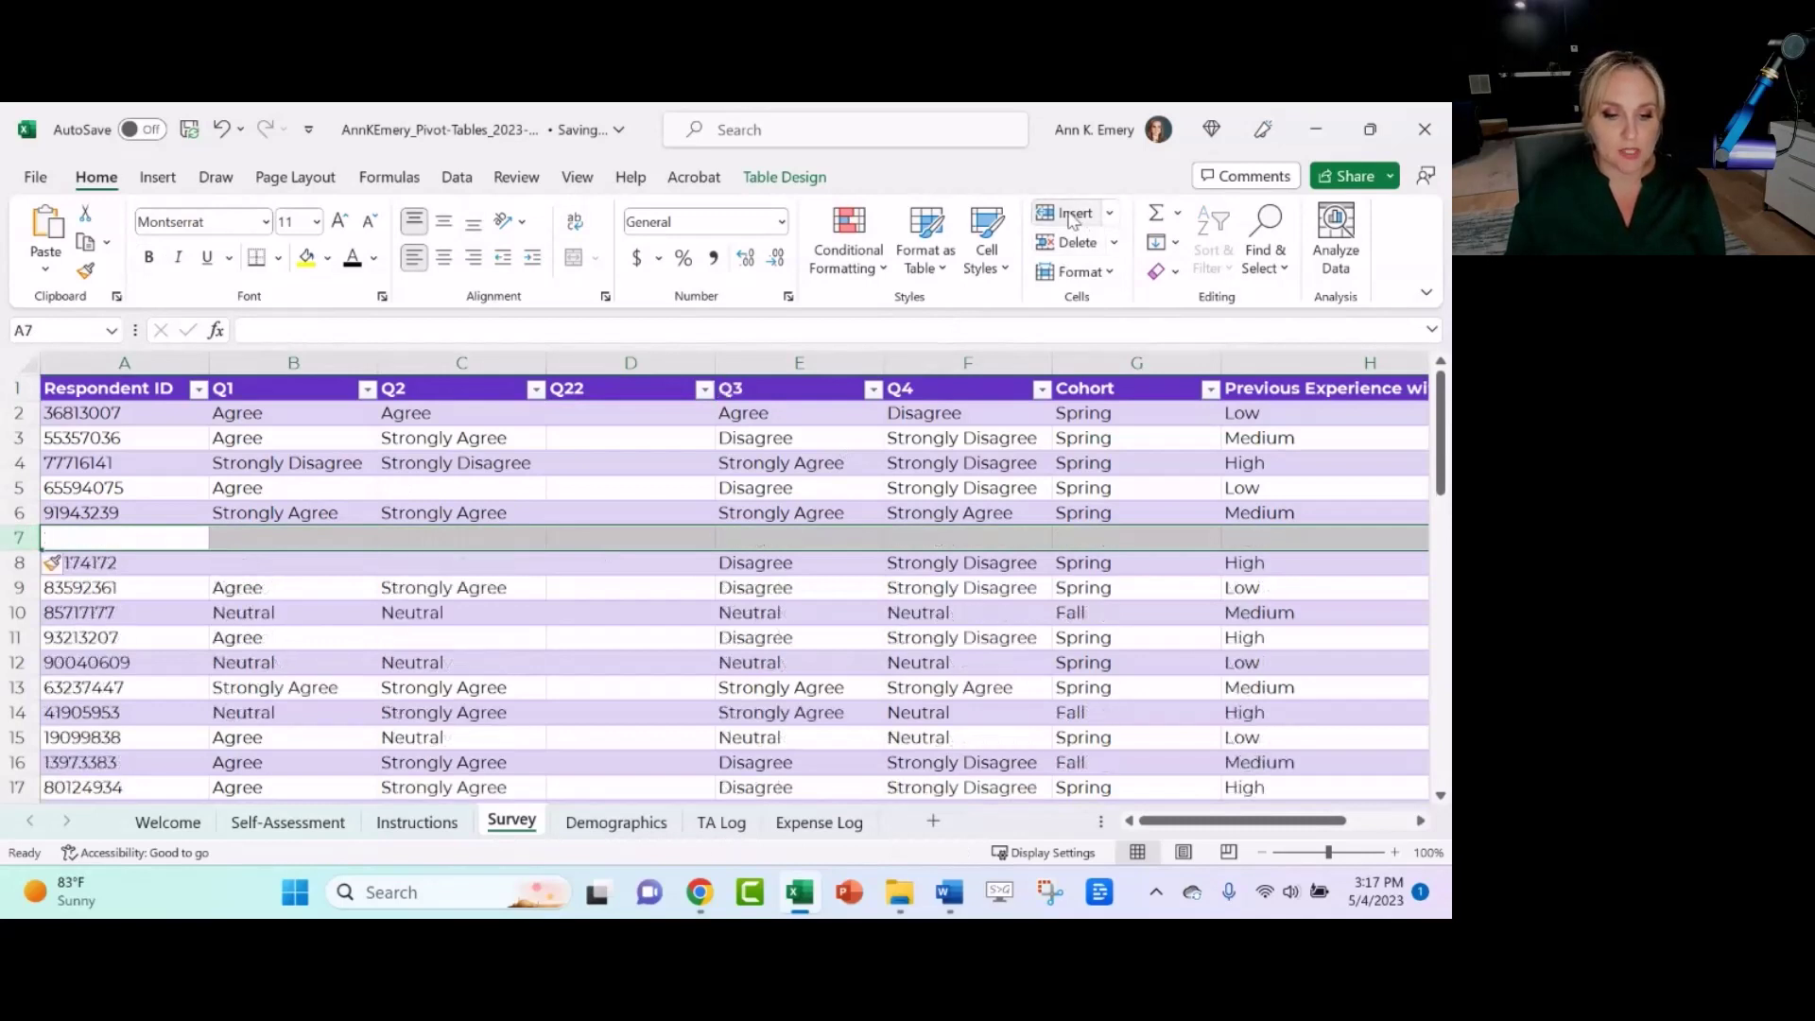
pyautogui.click(650, 589)
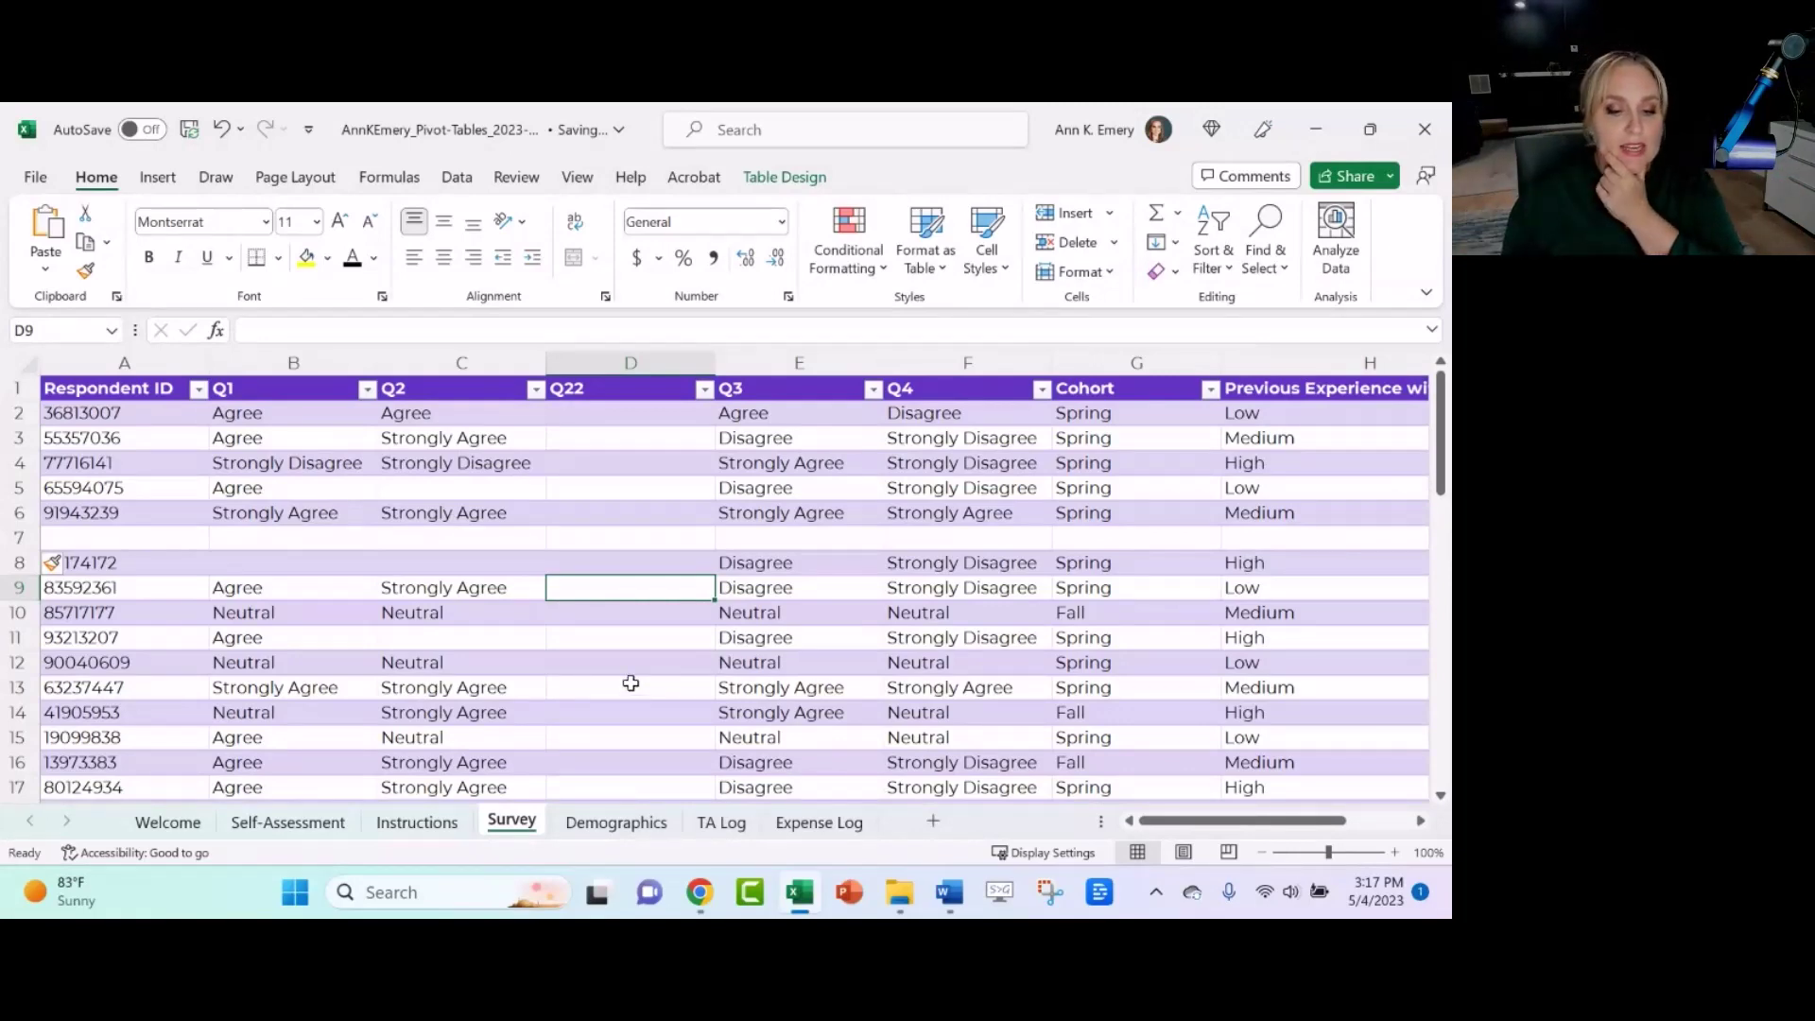
# - Insert an empty column before Household Income and an empty row at row 10 on the Demographics sheet
pyautogui.click(646, 827)
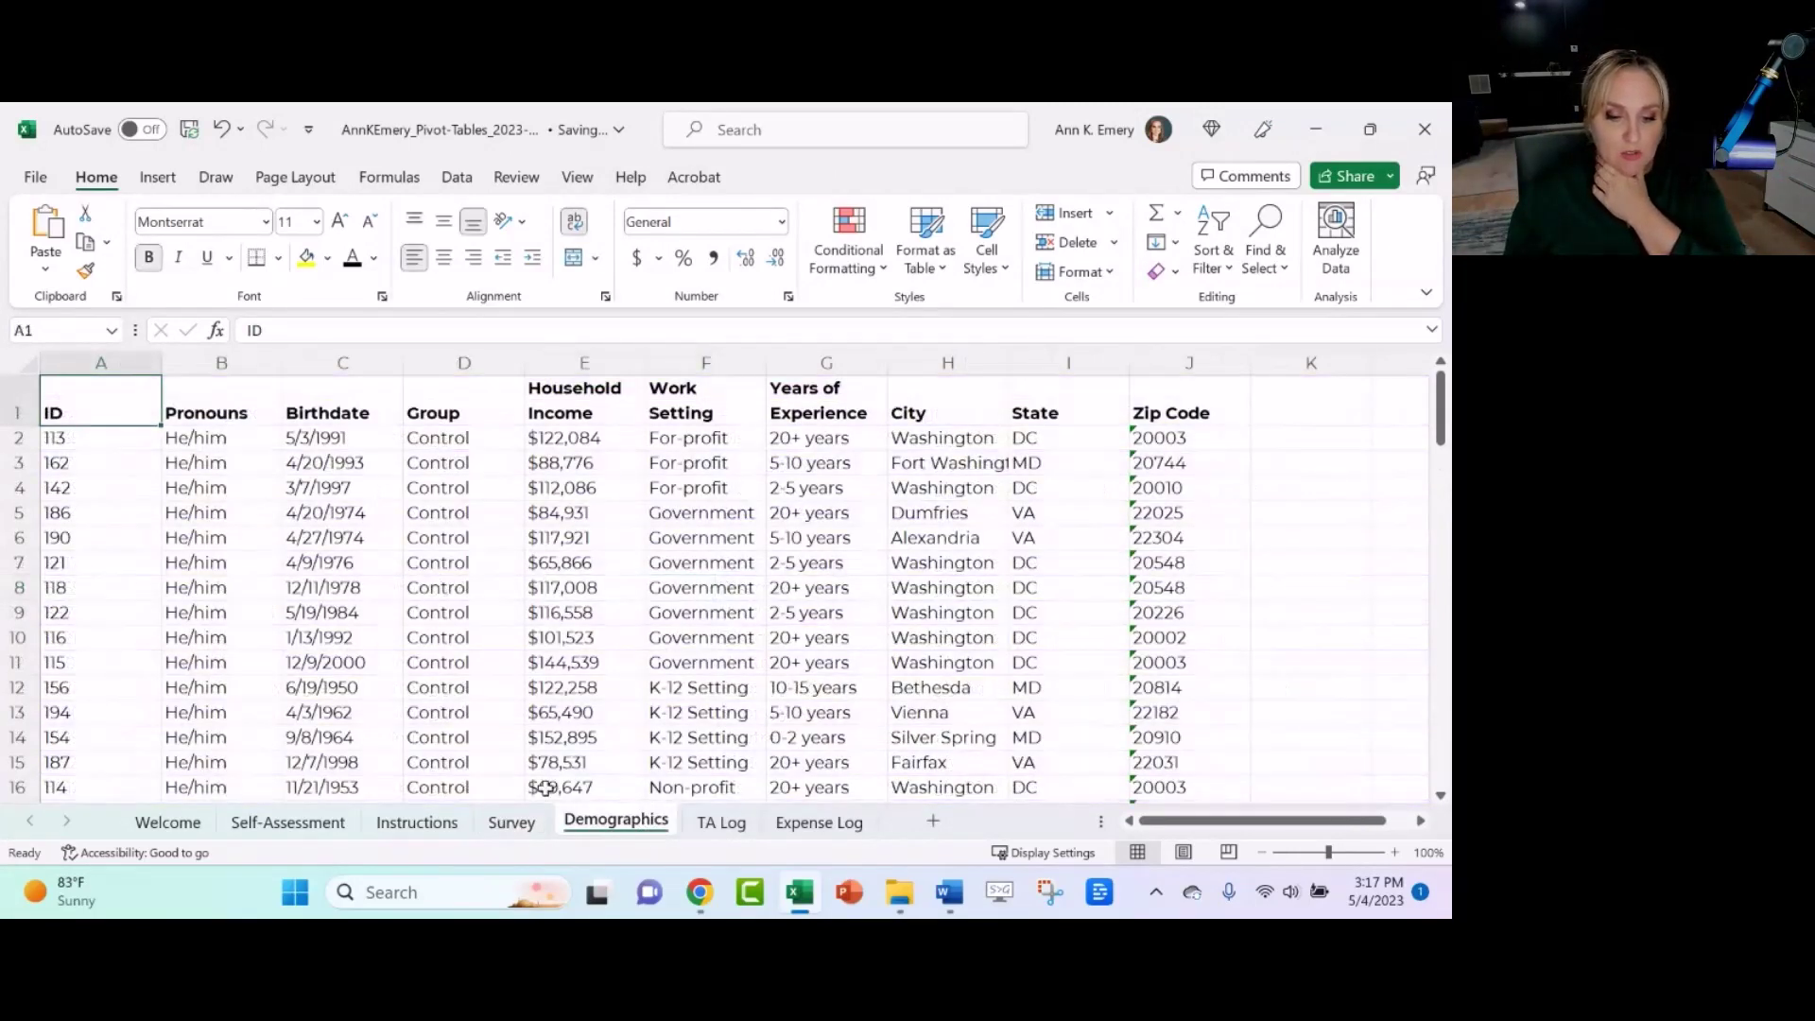
pyautogui.moveTo(605, 877)
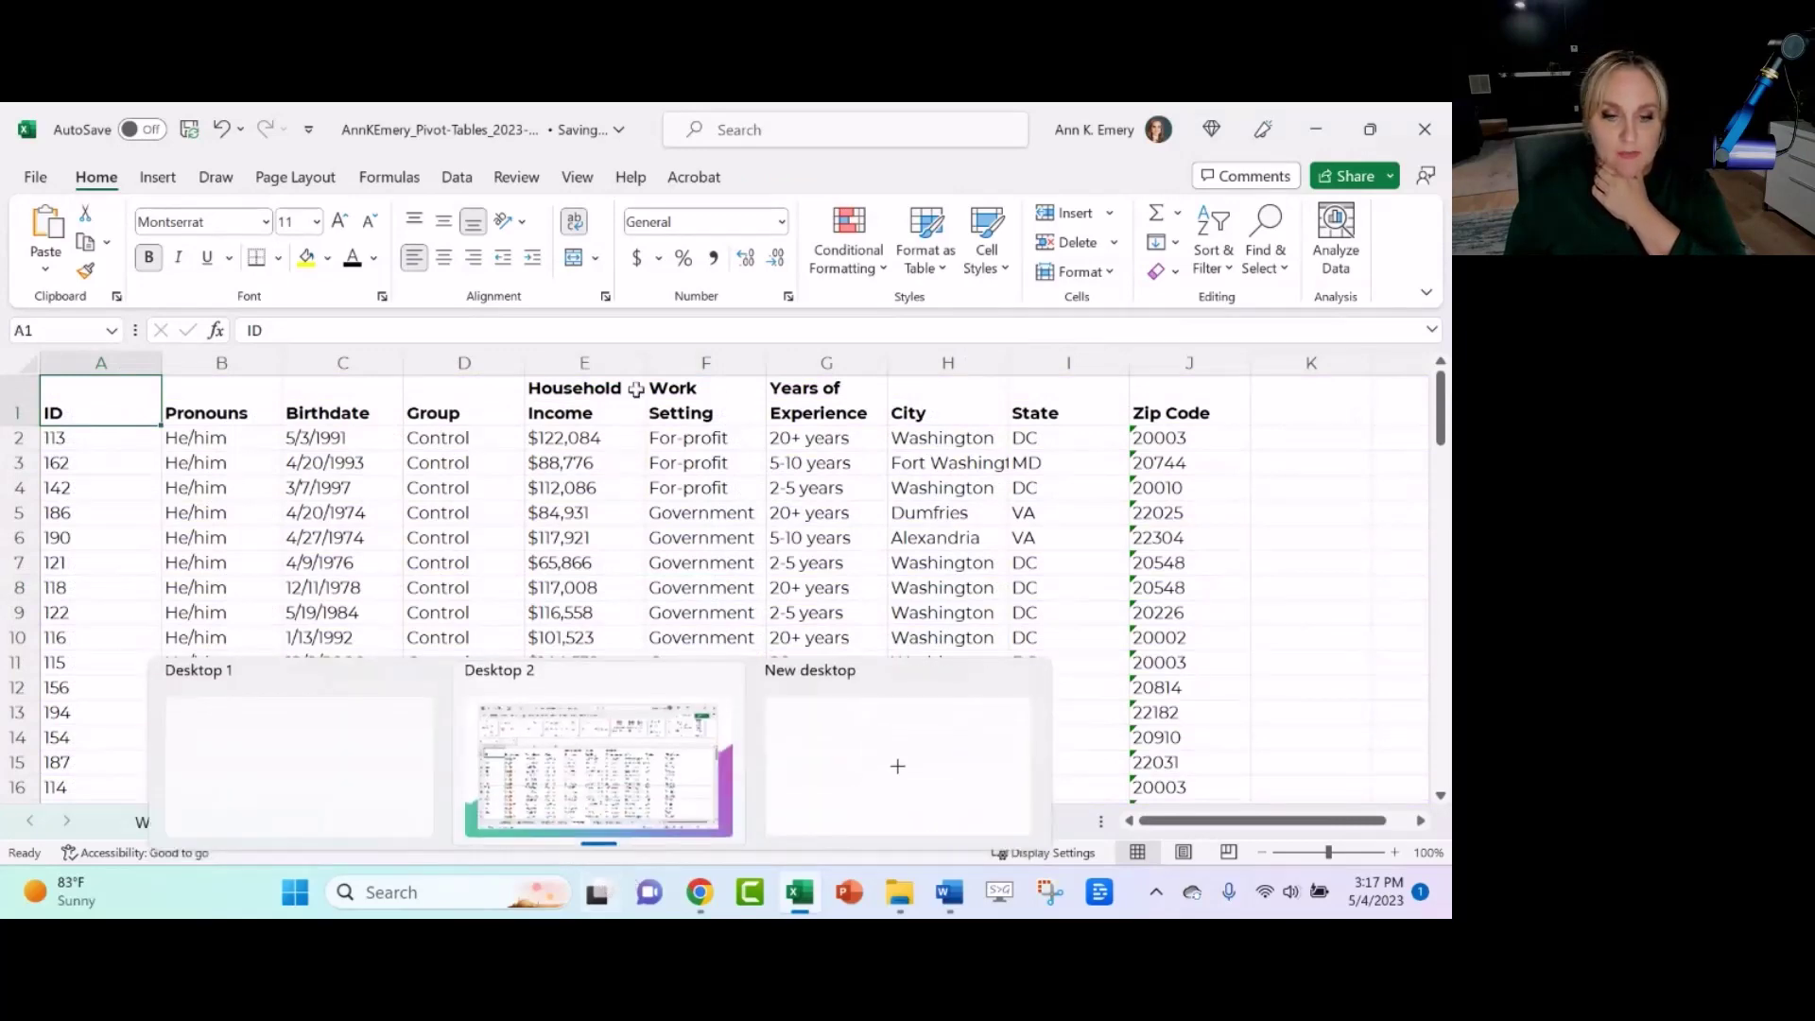
pyautogui.click(603, 355)
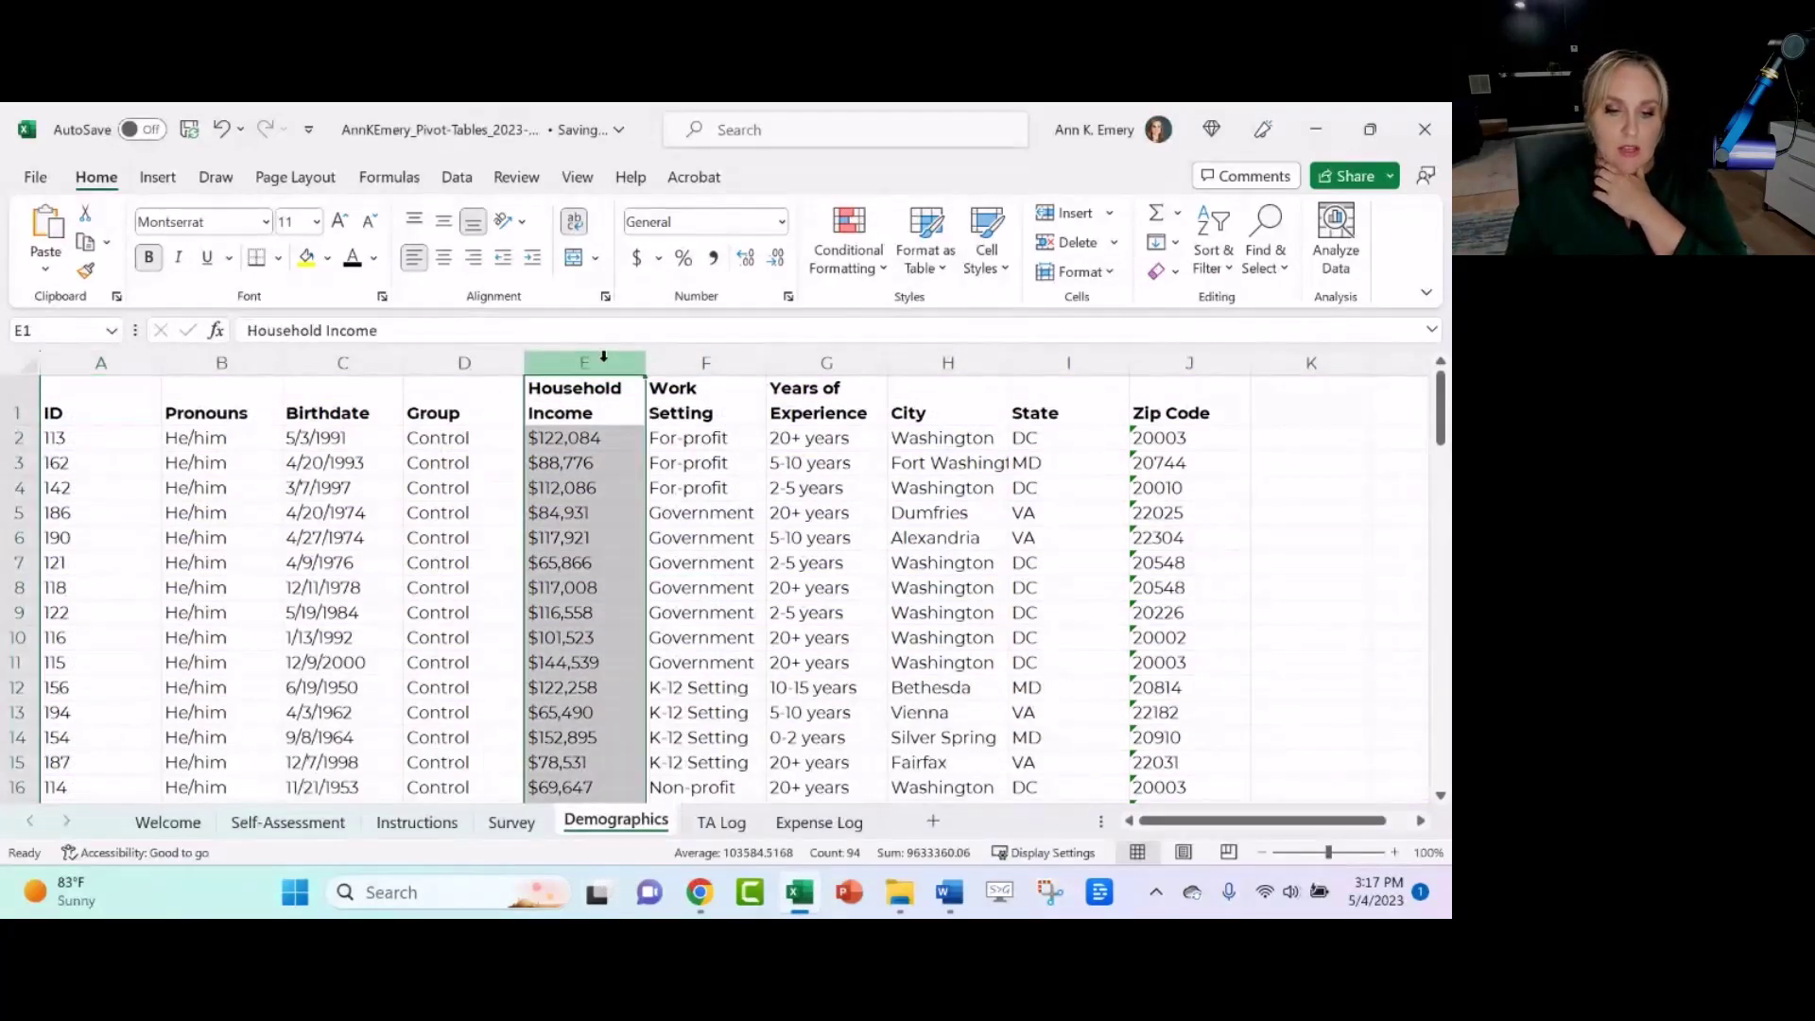
pyautogui.click(1068, 212)
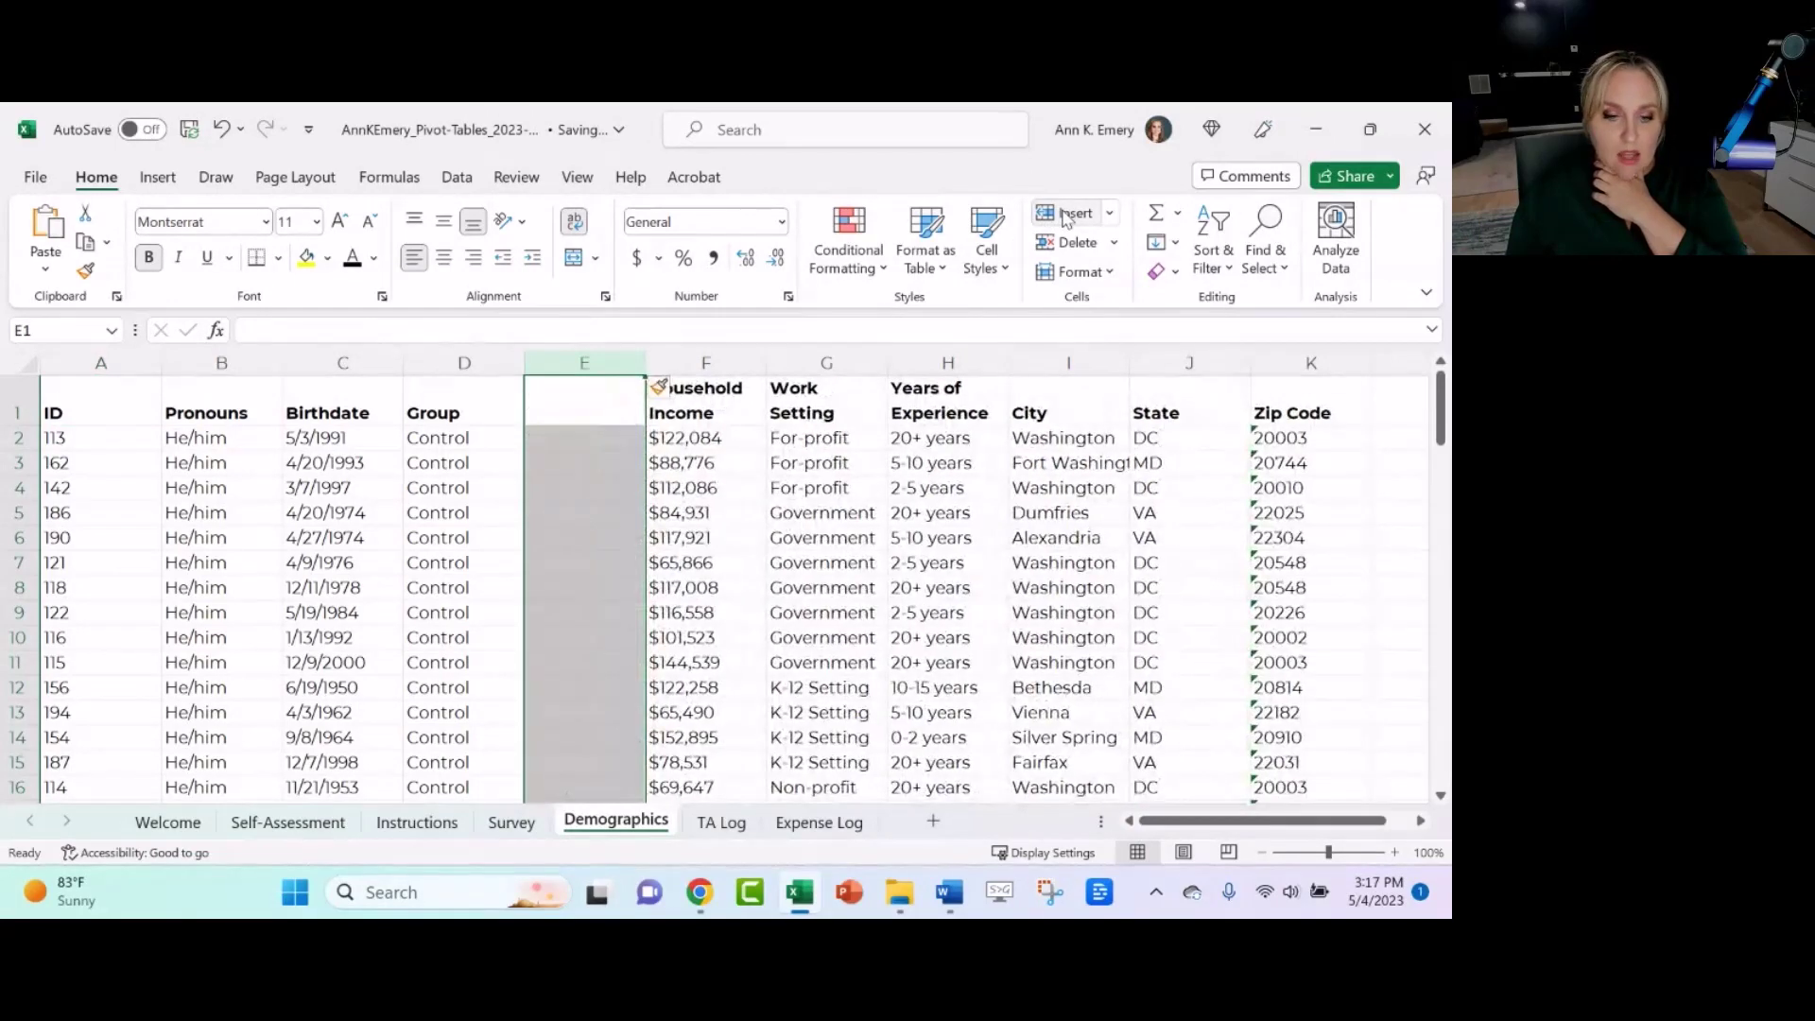
pyautogui.click(17, 637)
pyautogui.click(1069, 213)
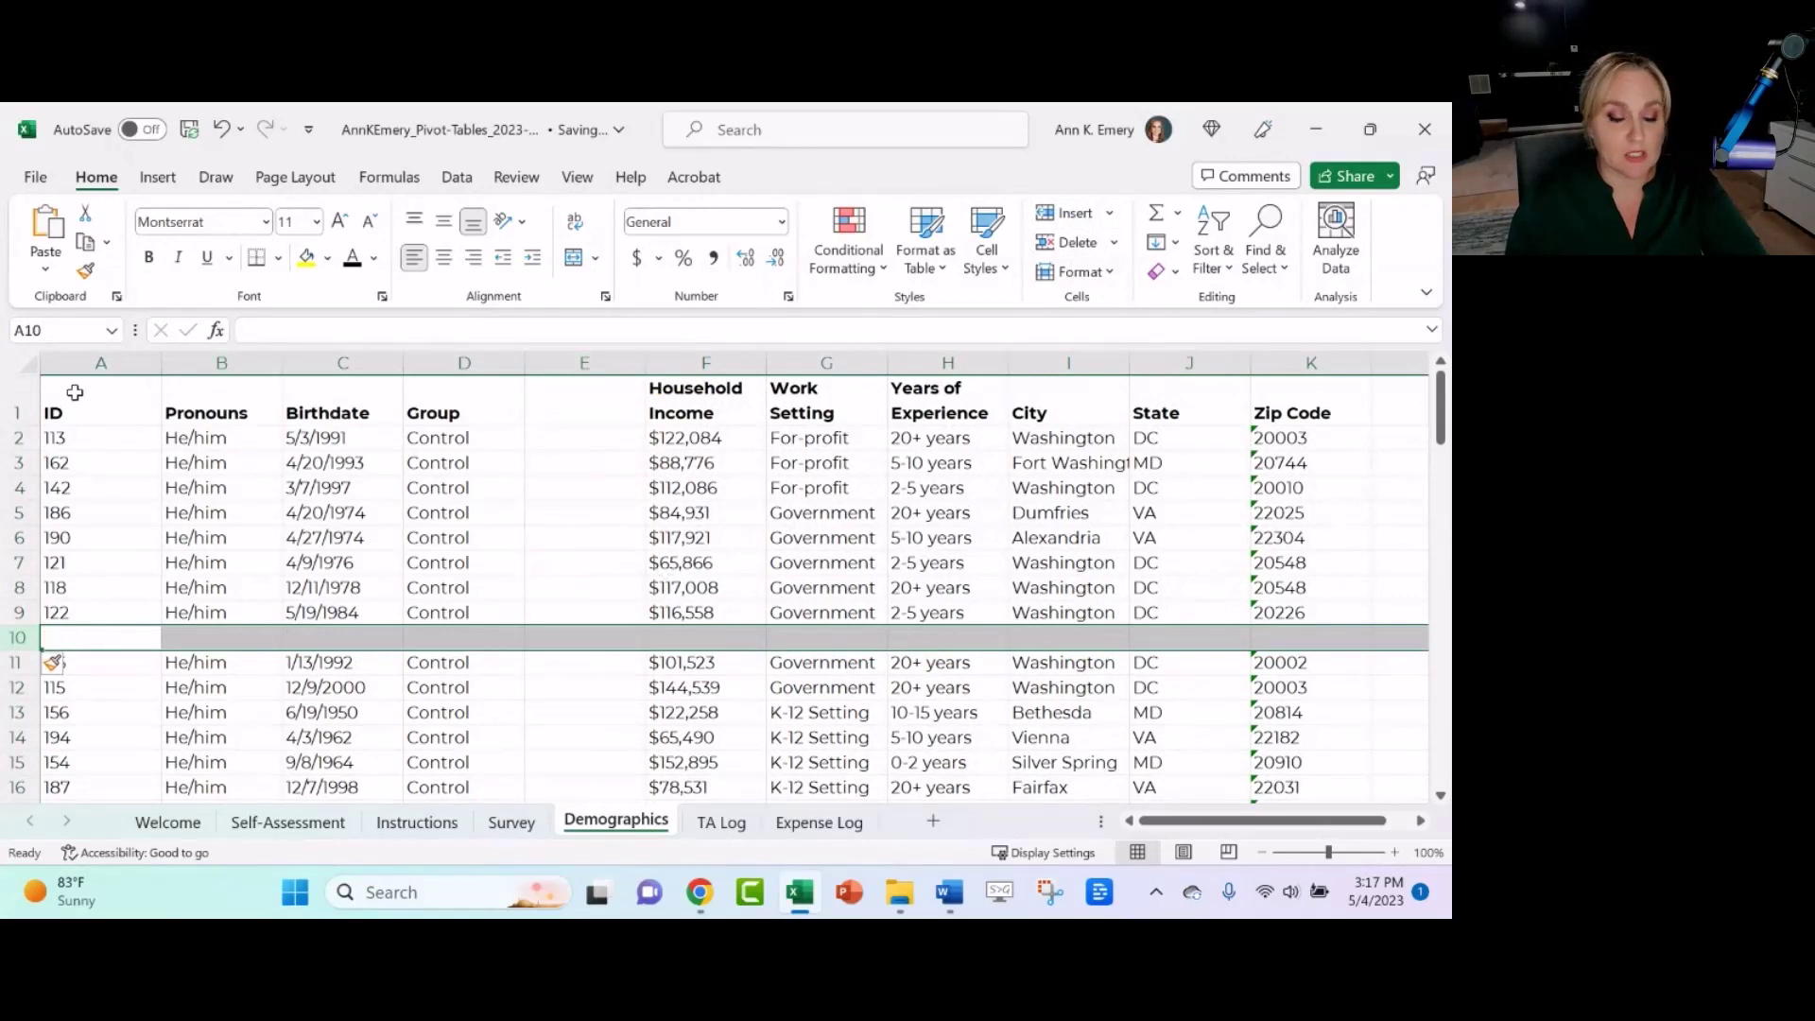
# - Examine how the empty column E and empty row 10 split the demographics data into separate blocks such as A1:D9
pyautogui.click(76, 393)
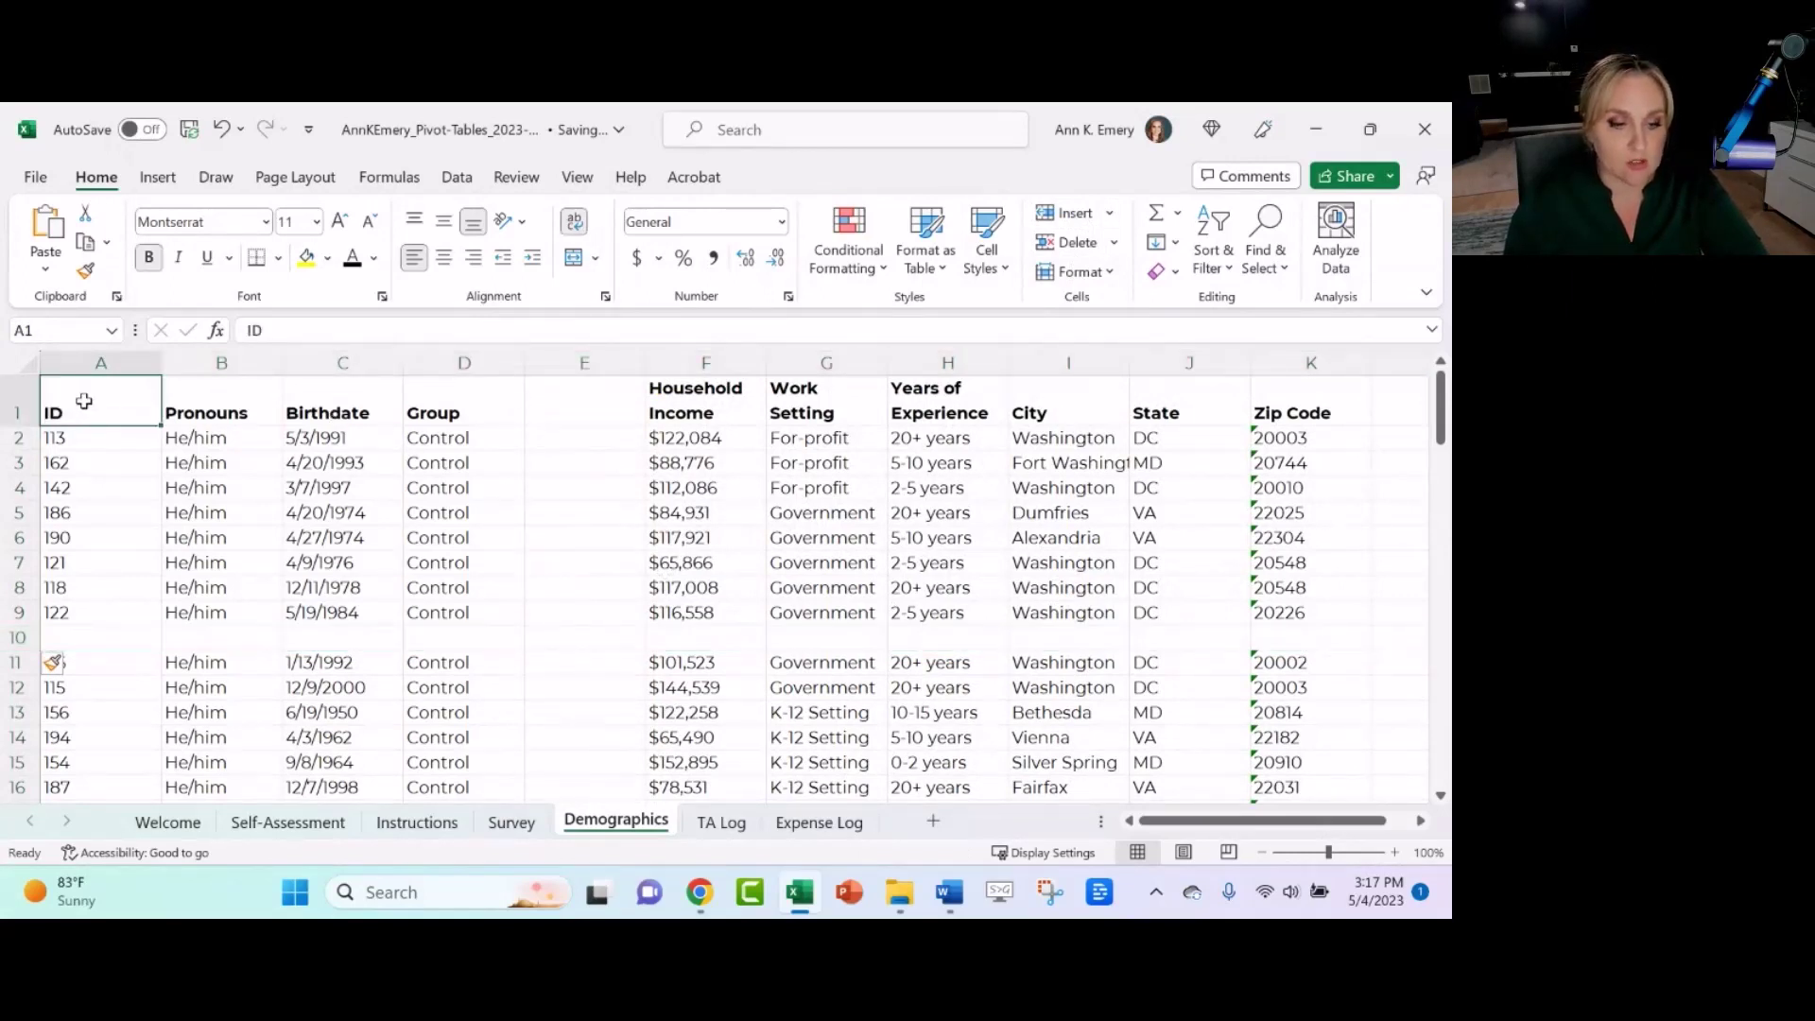
pyautogui.moveTo(76, 392); pyautogui.dragTo(457, 397)
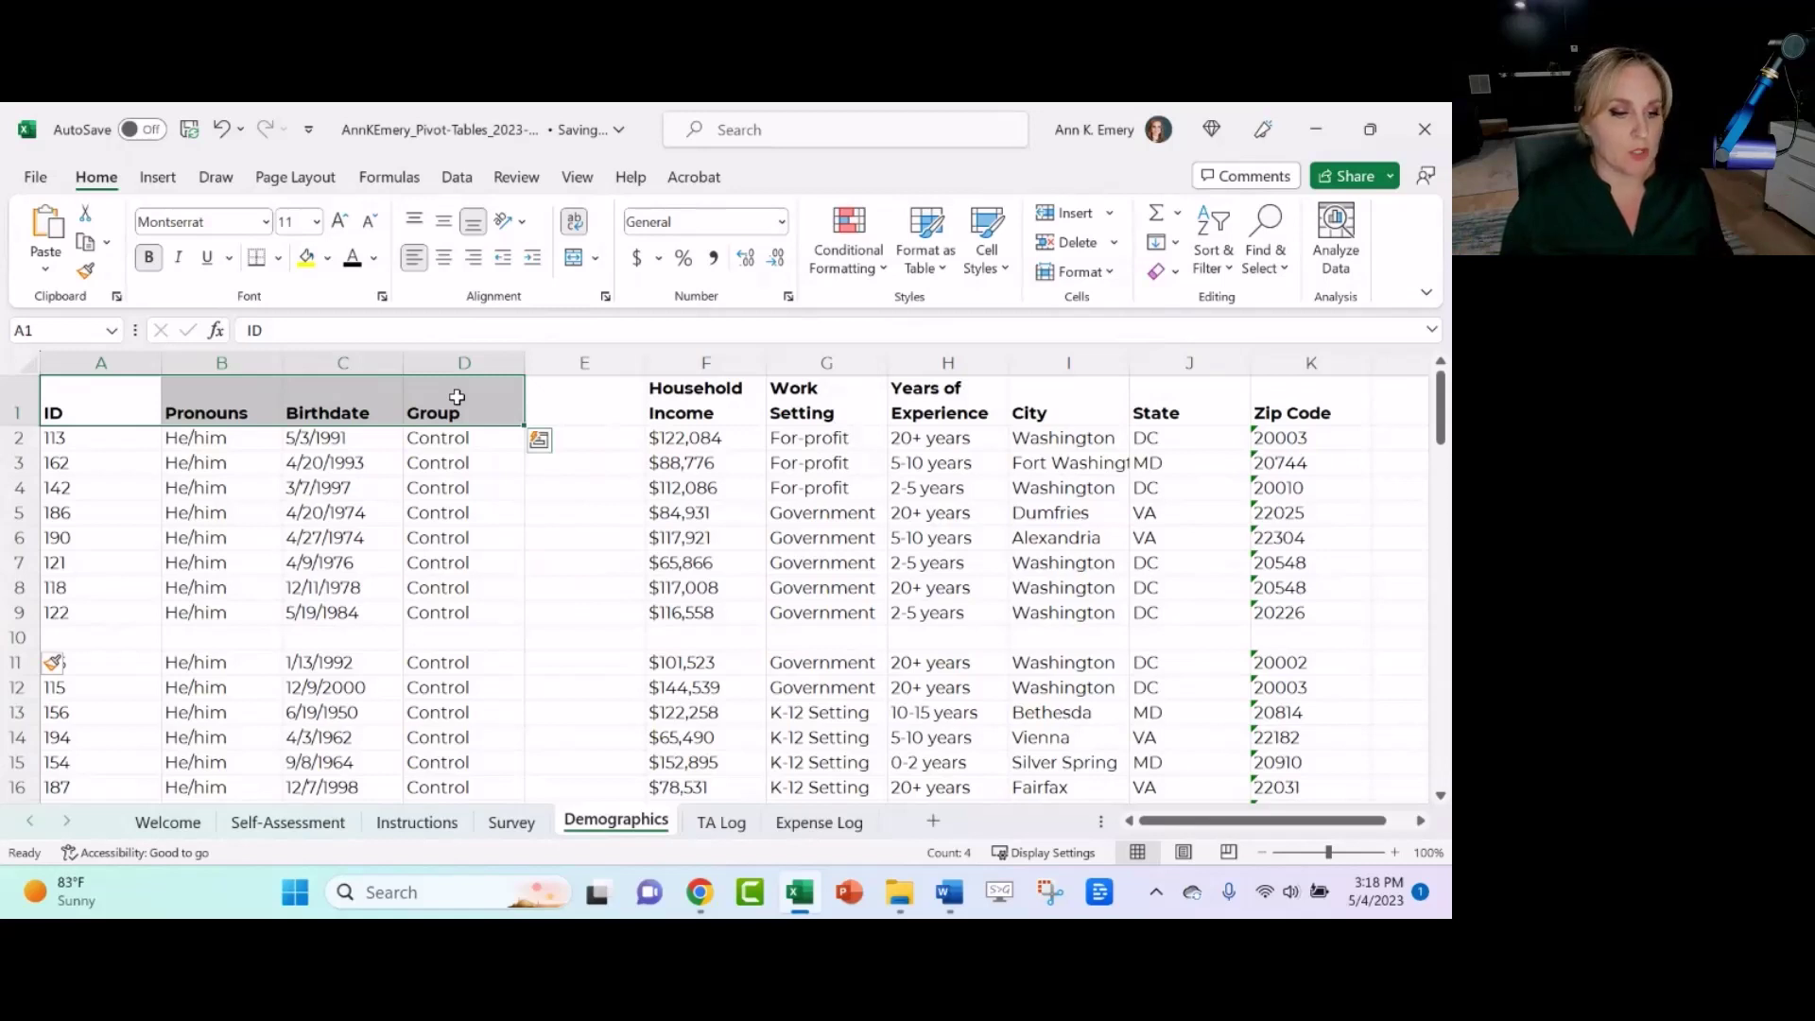
pyautogui.click(117, 397)
pyautogui.moveTo(117, 397); pyautogui.dragTo(502, 402)
pyautogui.moveTo(596, 363); pyautogui.dragTo(1294, 374)
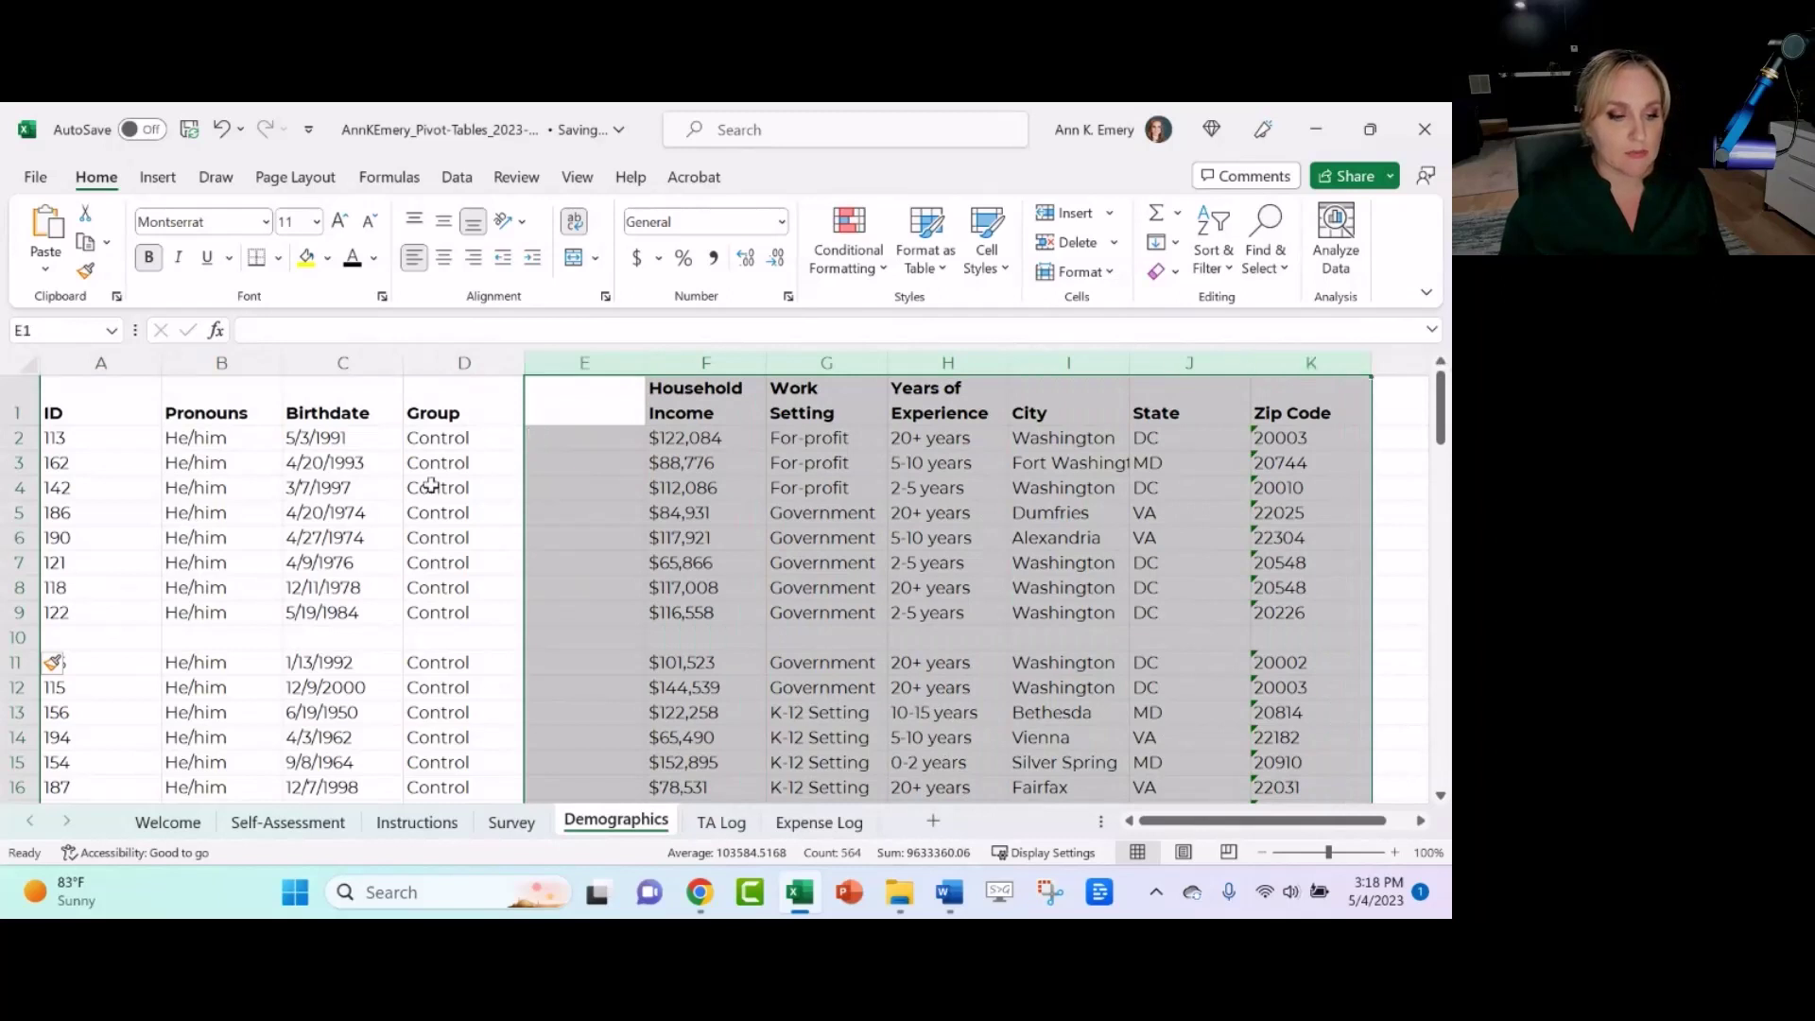
pyautogui.click(9, 638)
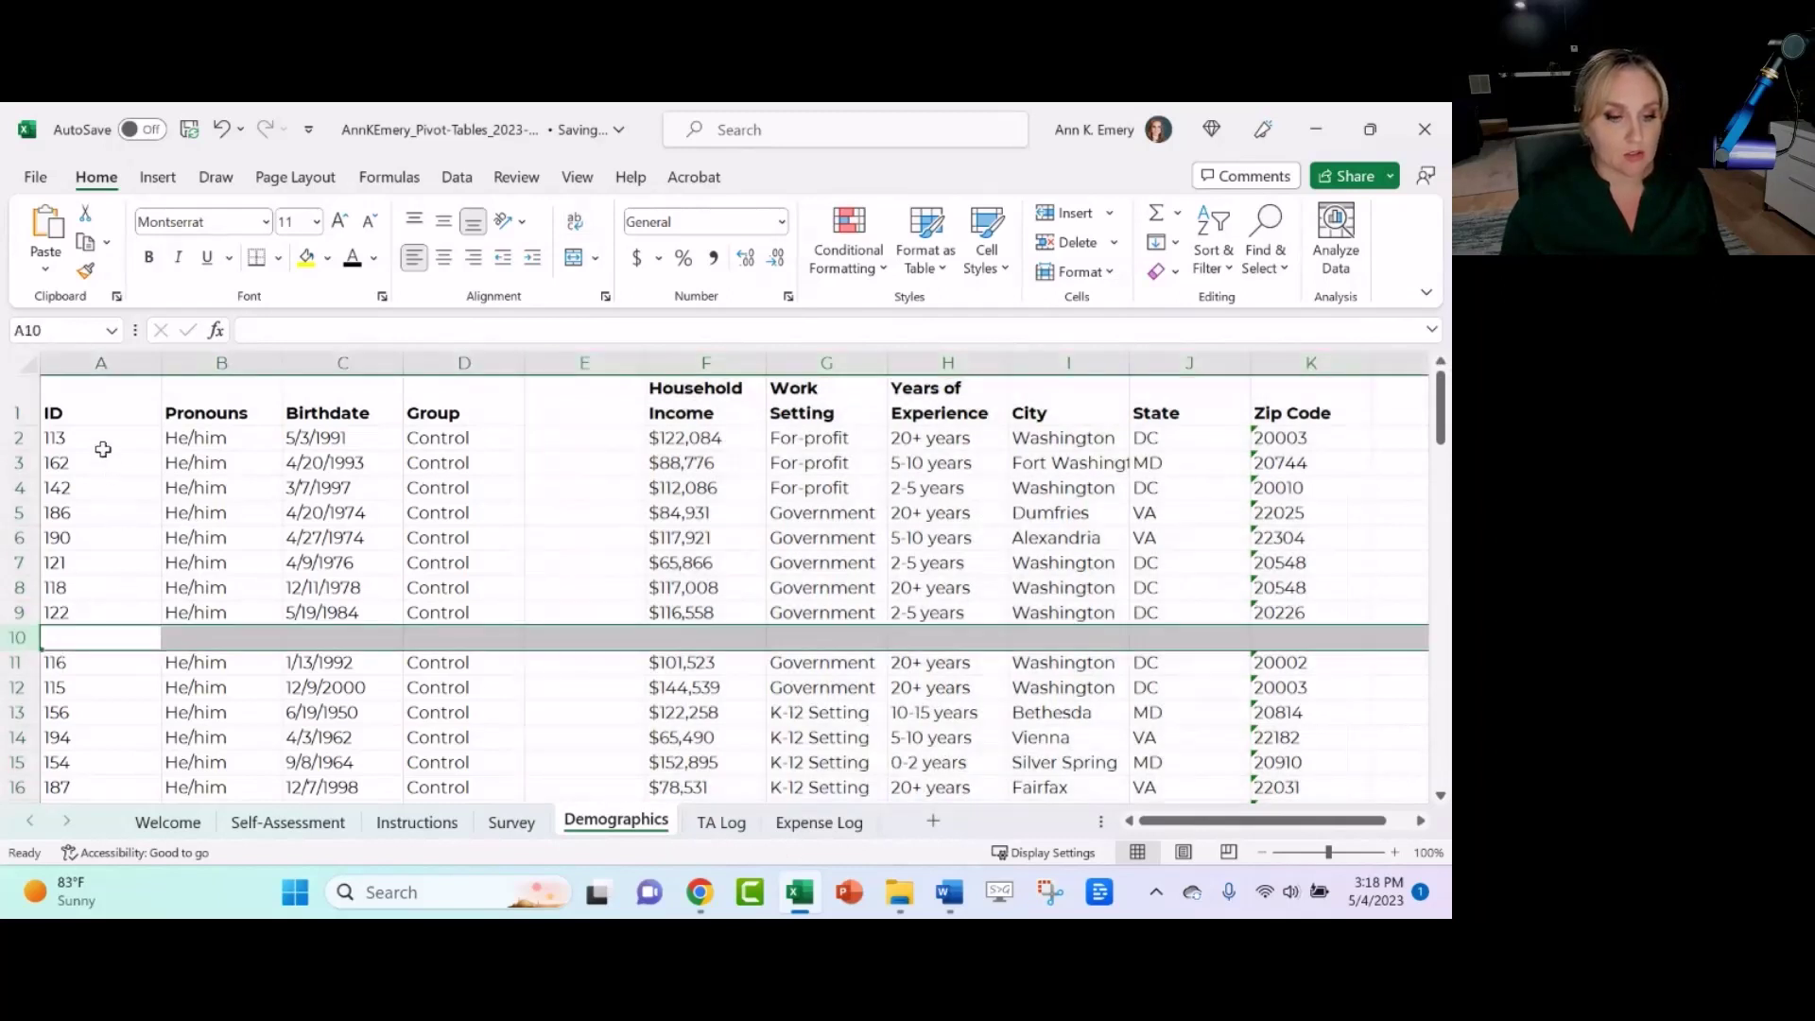
pyautogui.moveTo(104, 396); pyautogui.dragTo(475, 613)
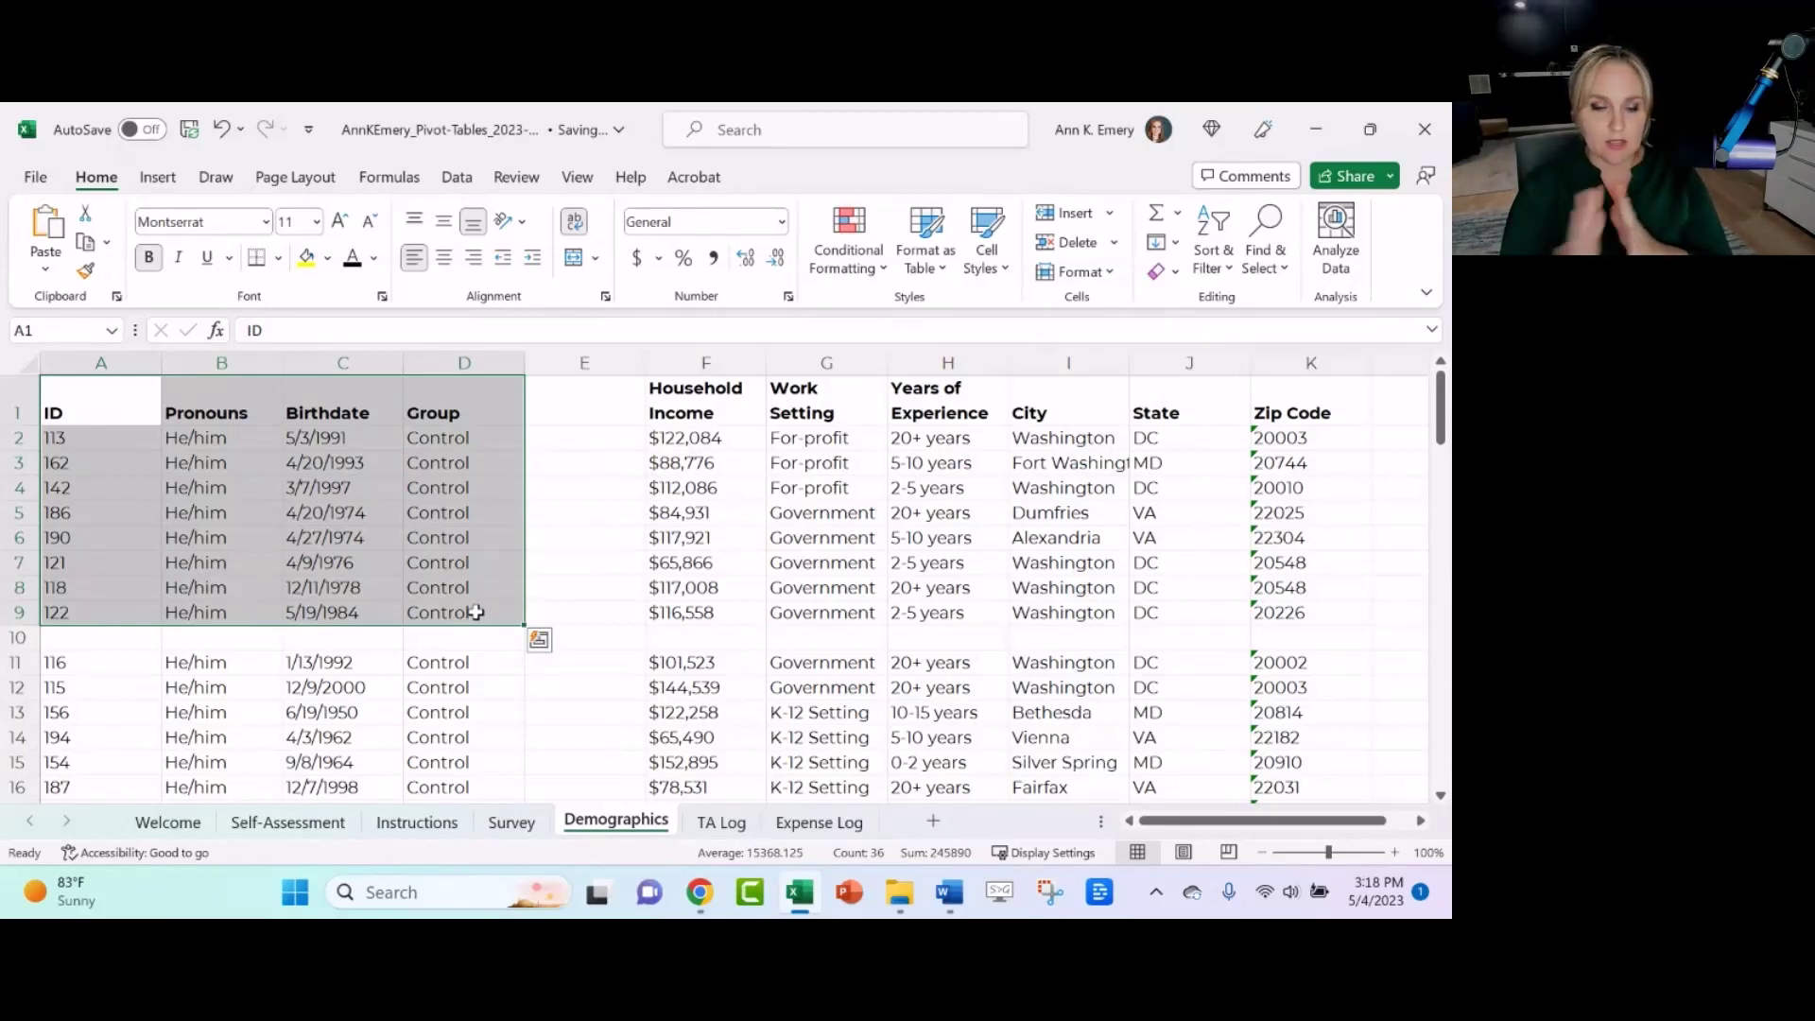
pyautogui.moveTo(105, 397); pyautogui.dragTo(449, 605)
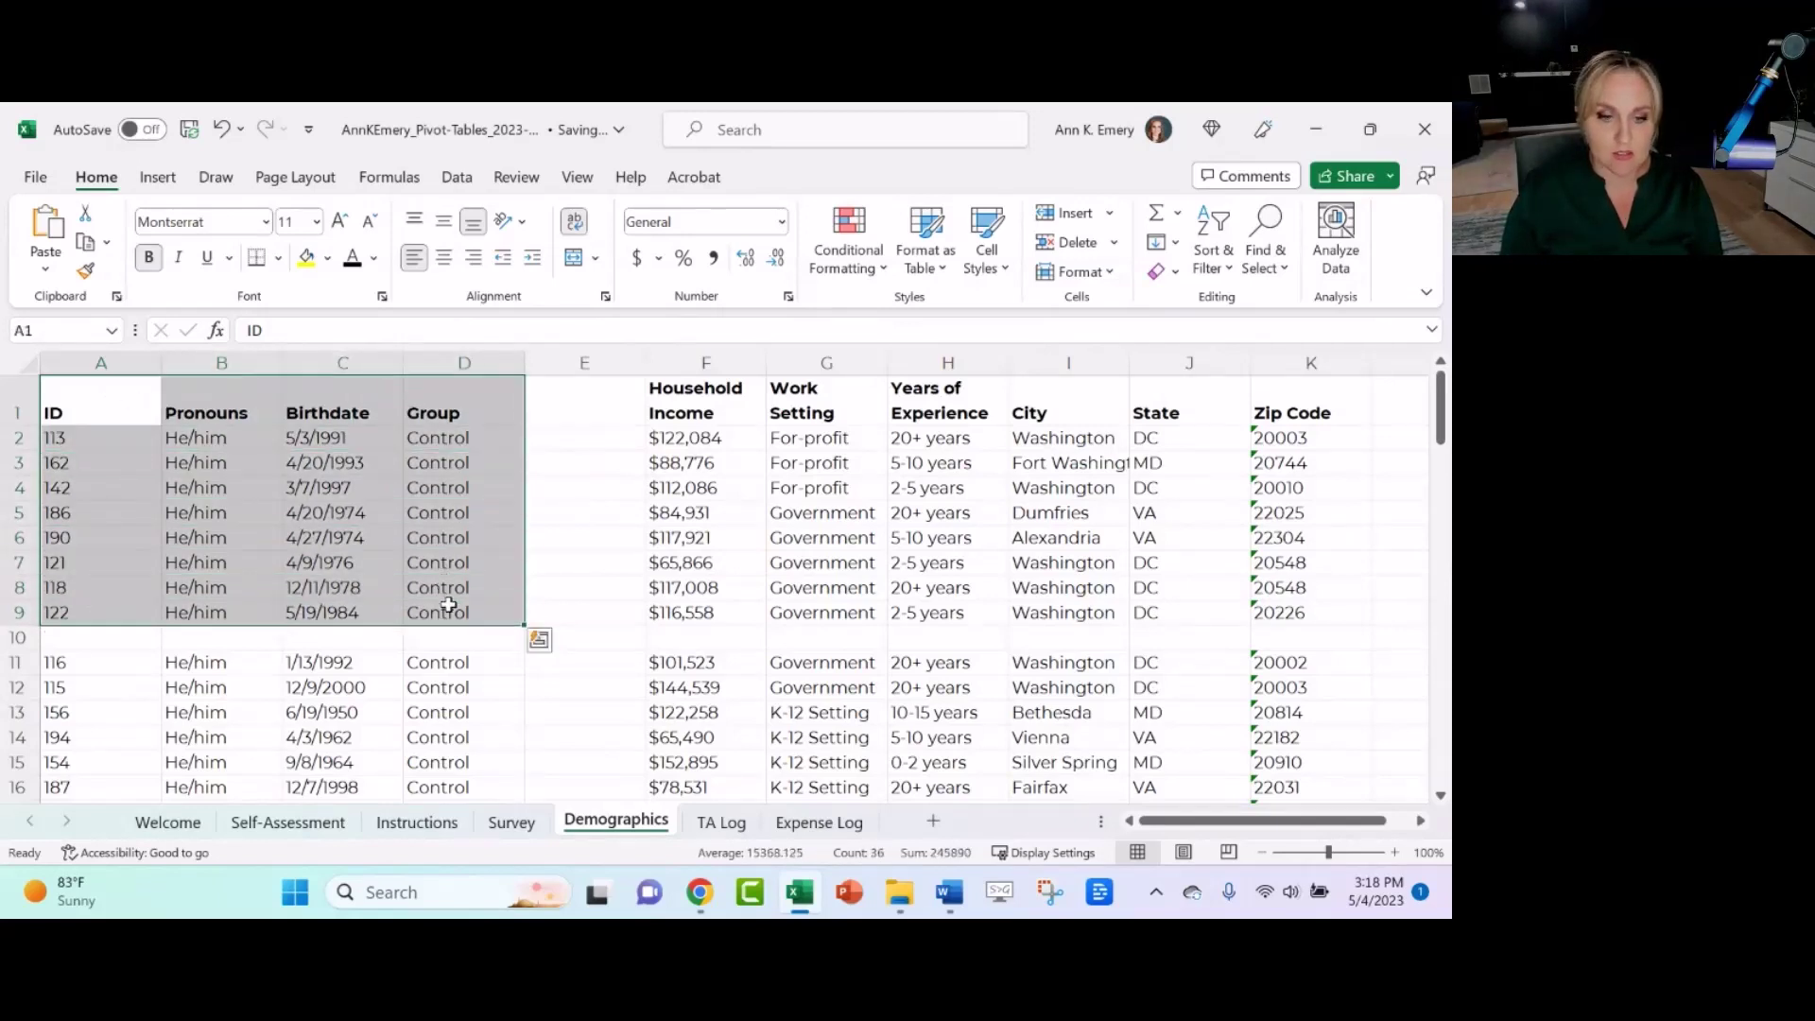
pyautogui.click(565, 362)
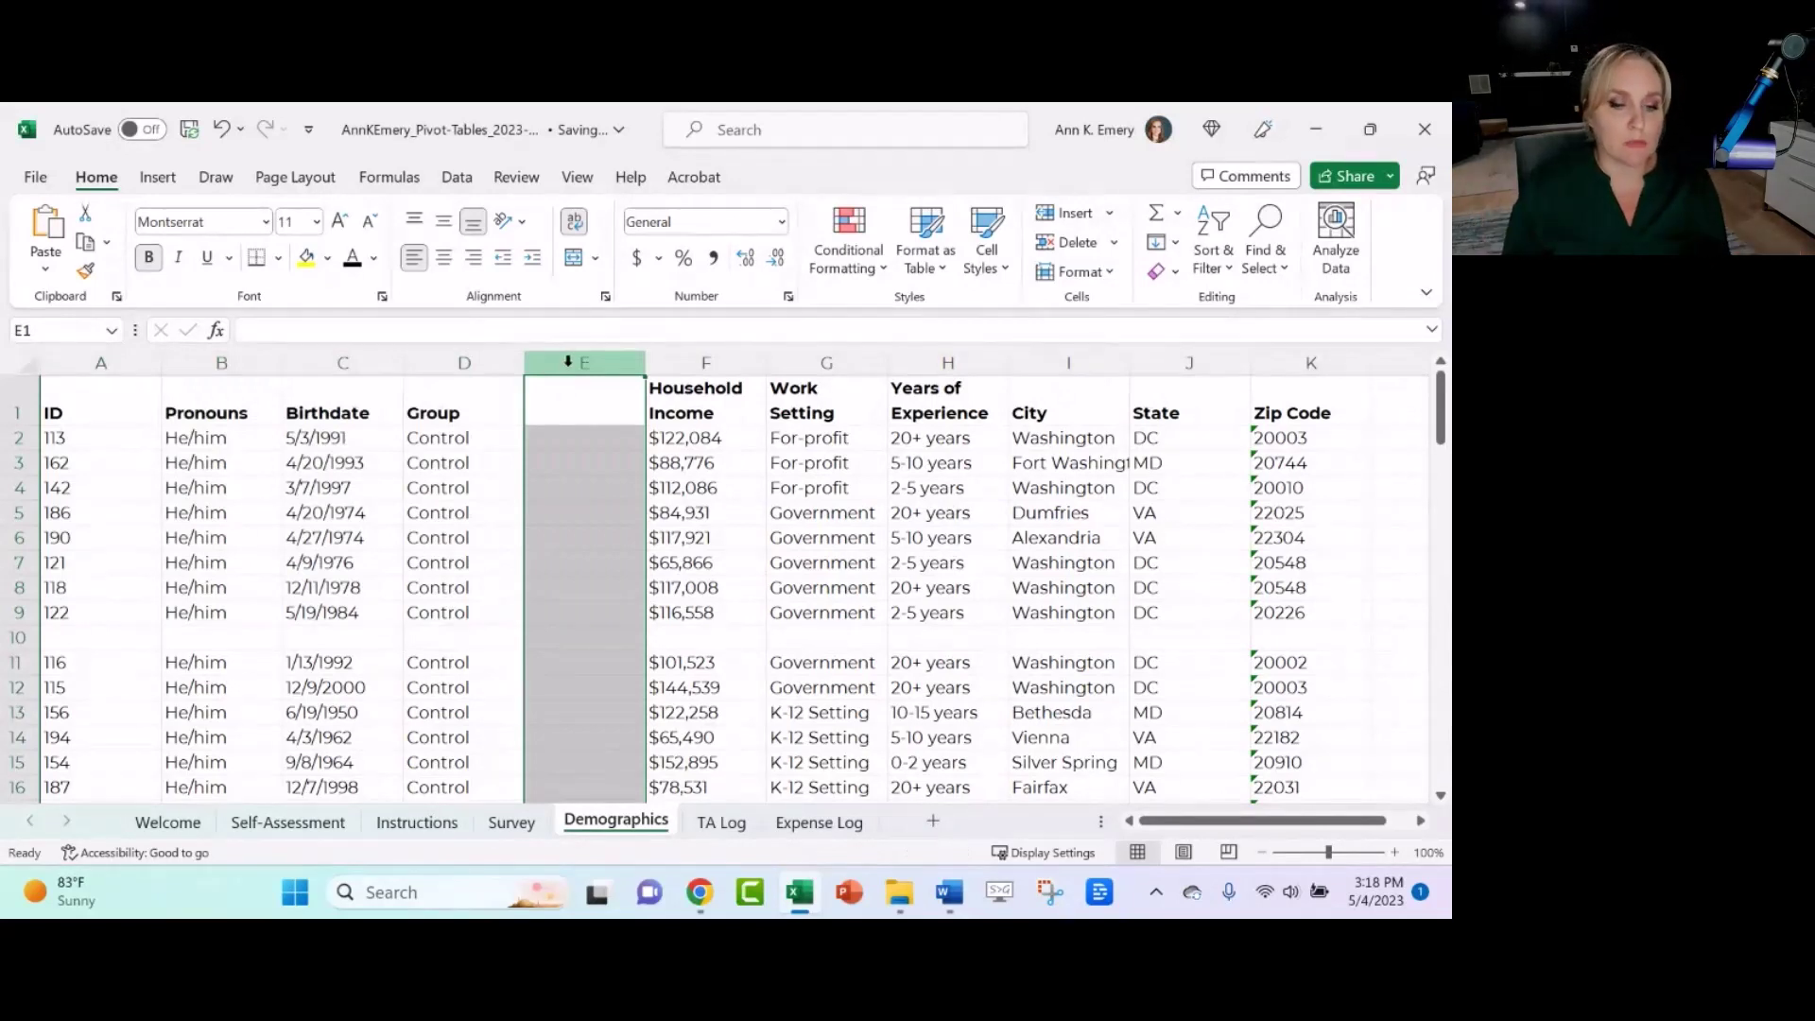
pyautogui.moveTo(646, 362); pyautogui.dragTo(530, 369)
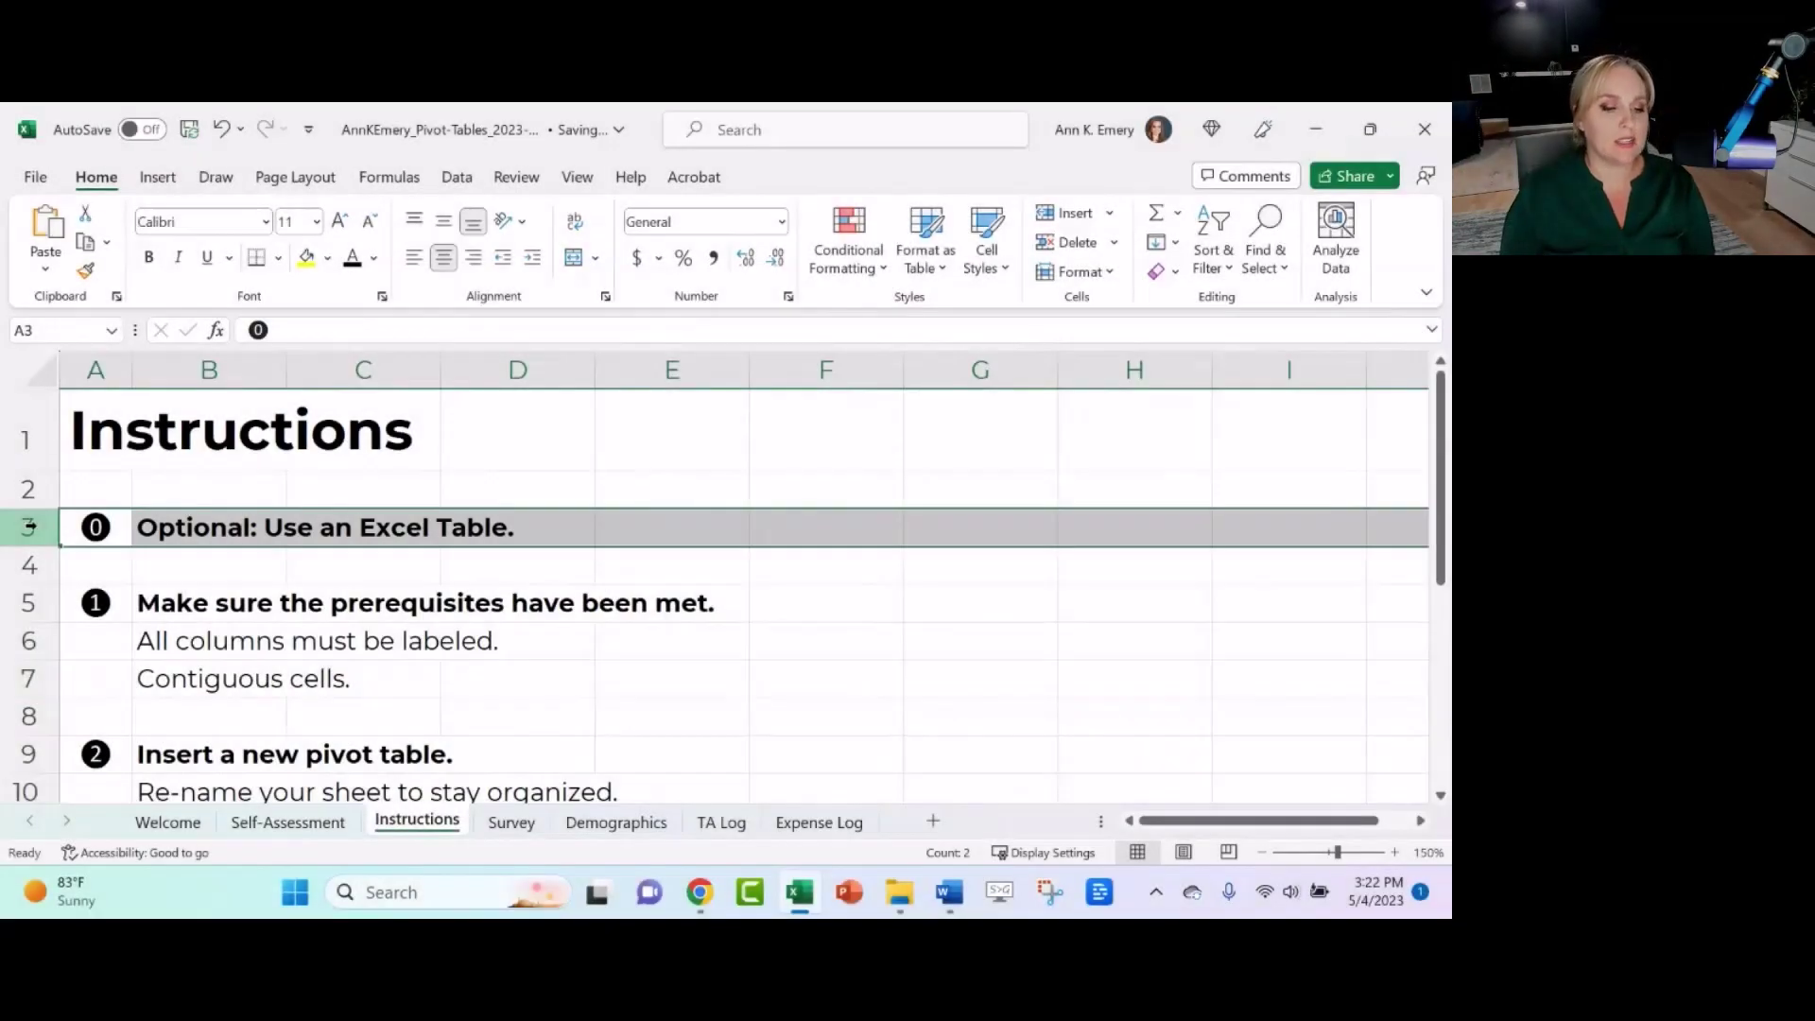
# - Review the "Insert a new pivot table" instruction and insert a pivot table from the survey's Table1 on a new worksheet
pyautogui.click(19, 603)
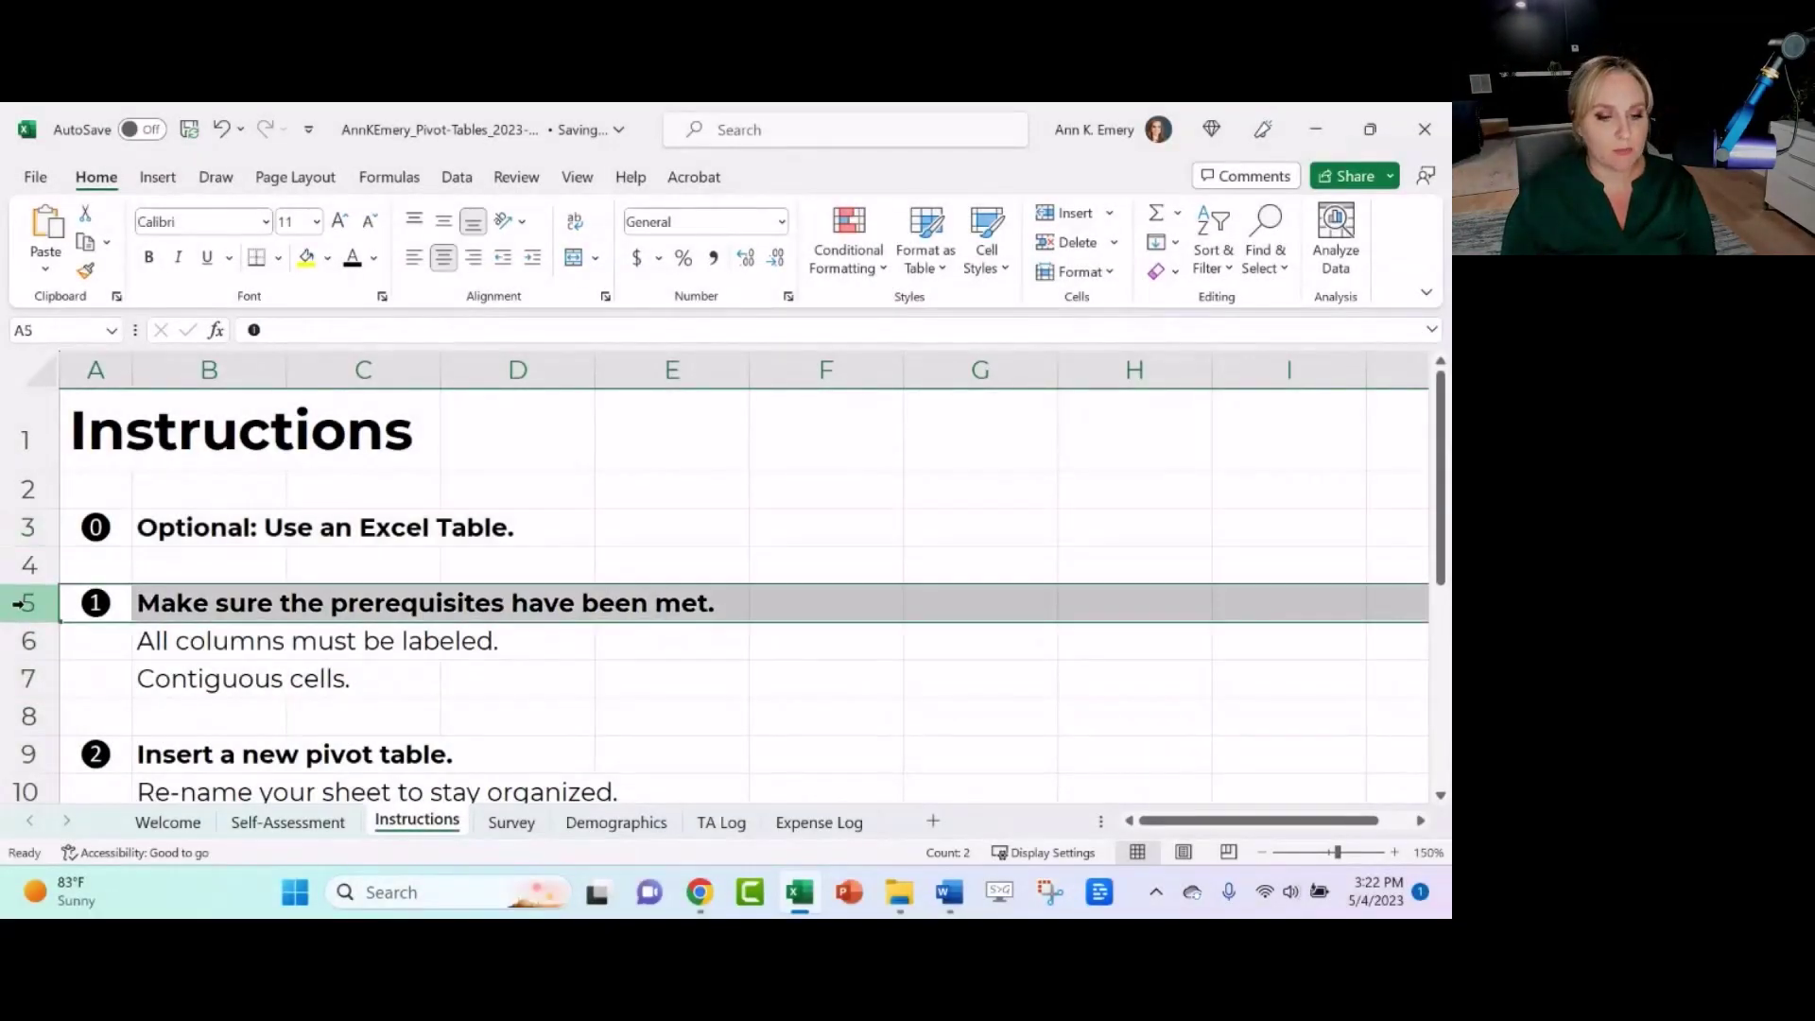
pyautogui.scroll(-1, 19, 610)
pyautogui.click(22, 641)
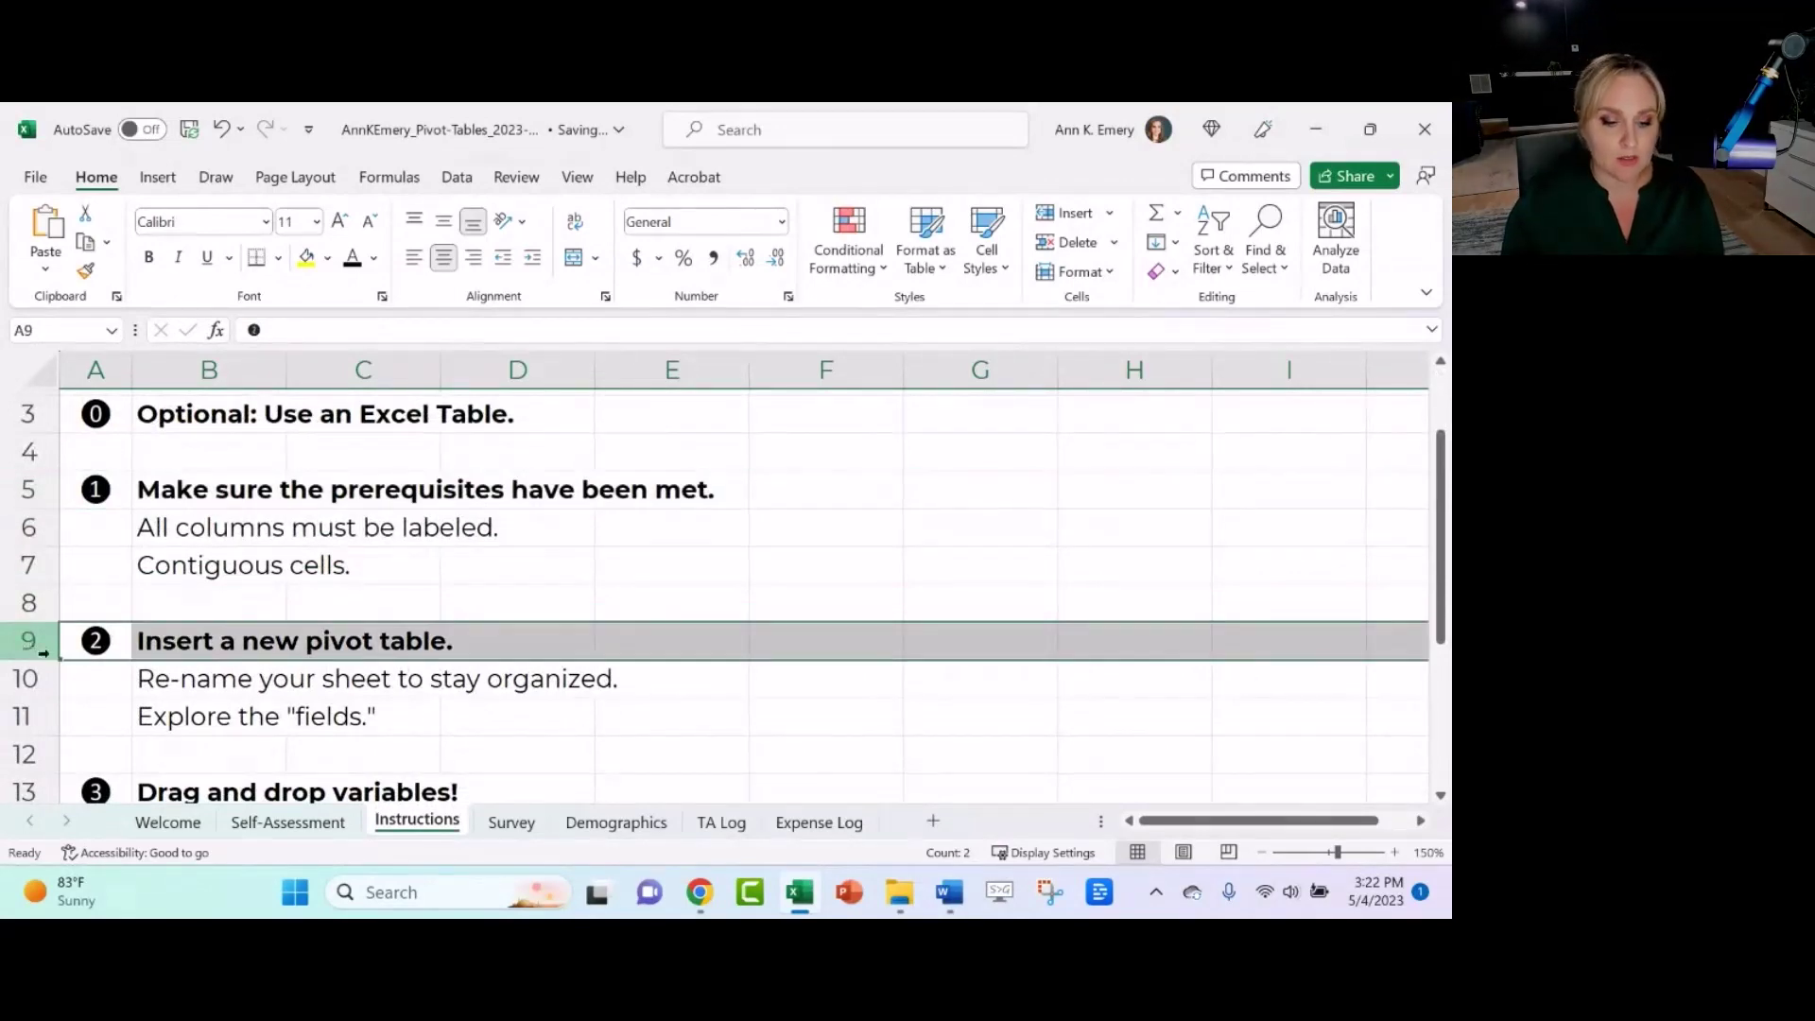
pyautogui.click(516, 830)
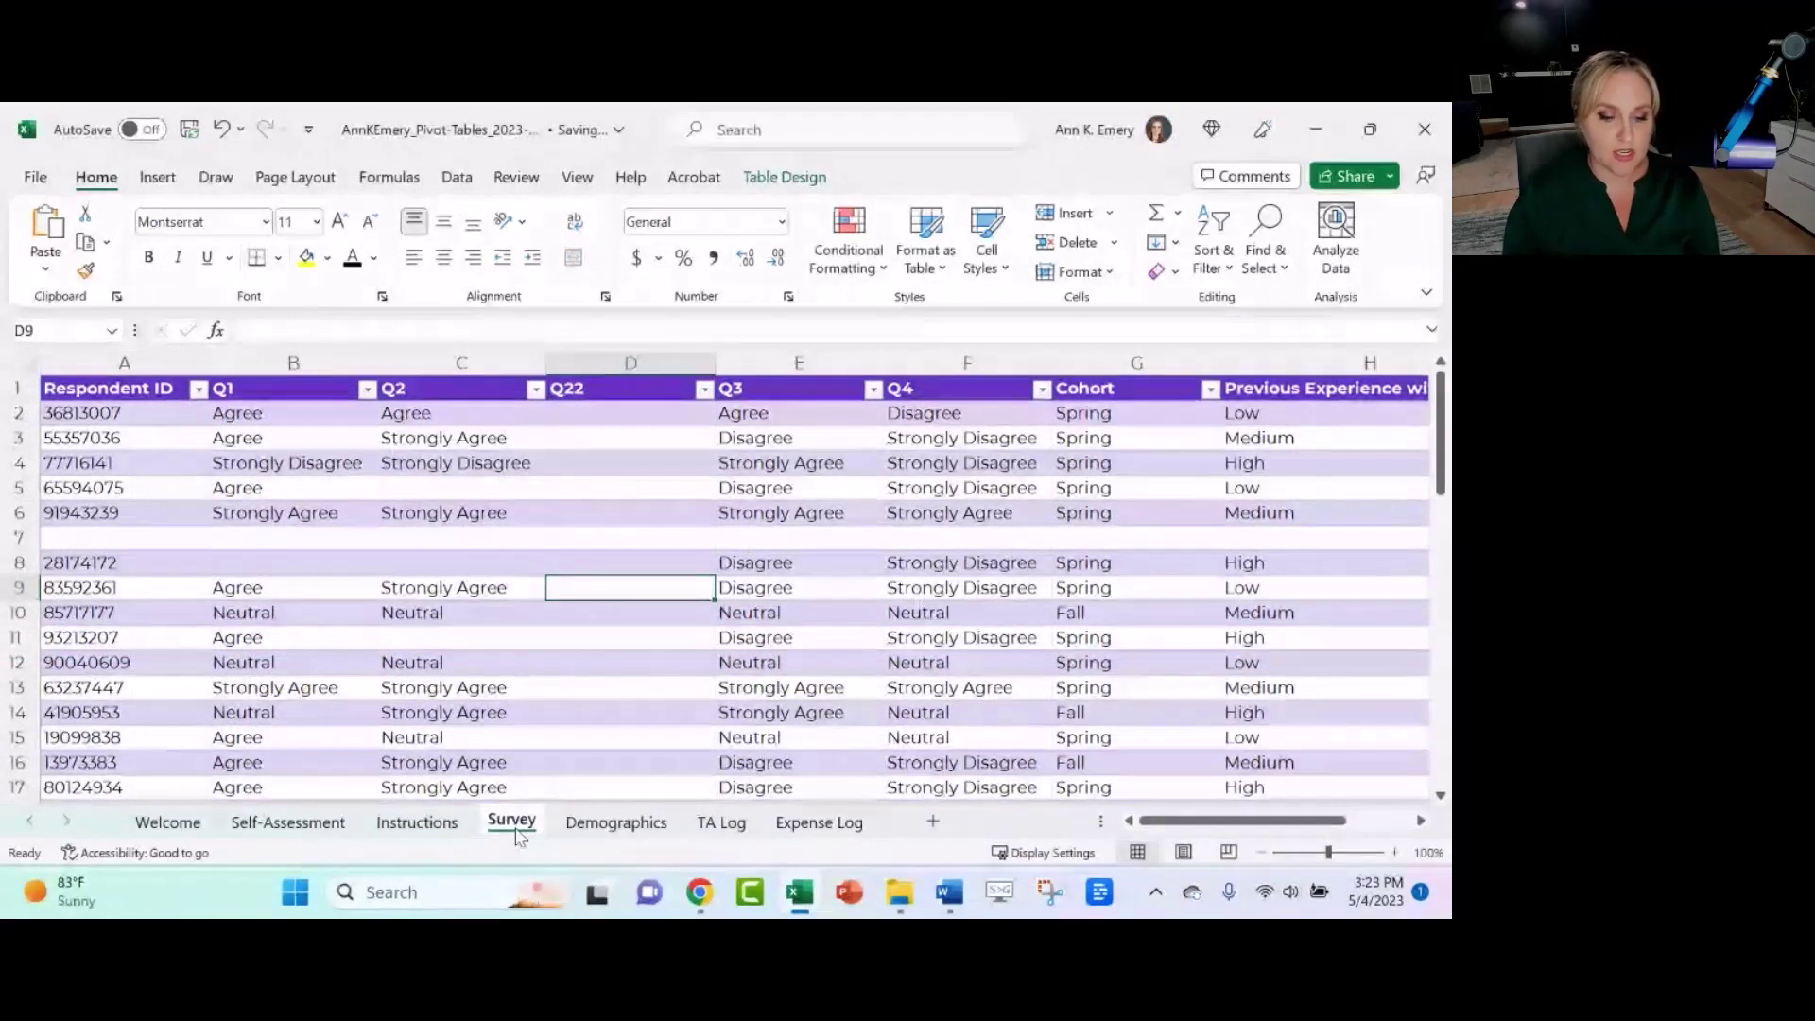
pyautogui.click(126, 389)
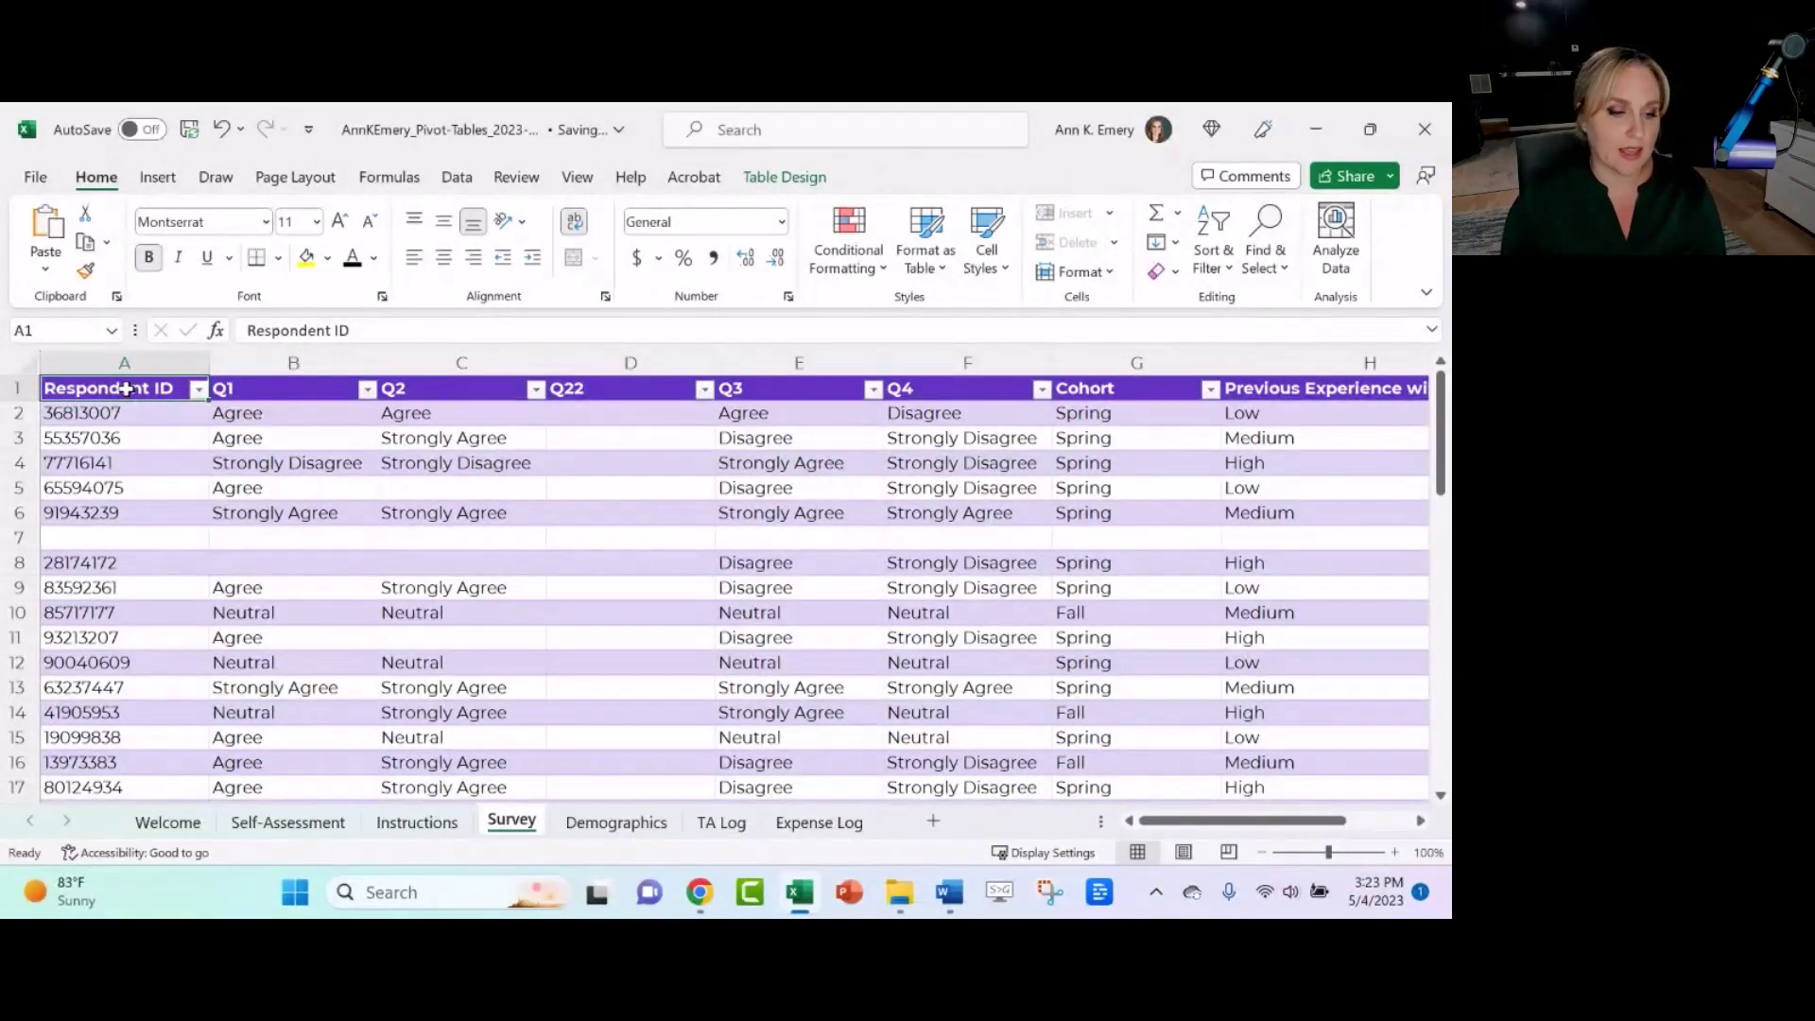
pyautogui.click(157, 179)
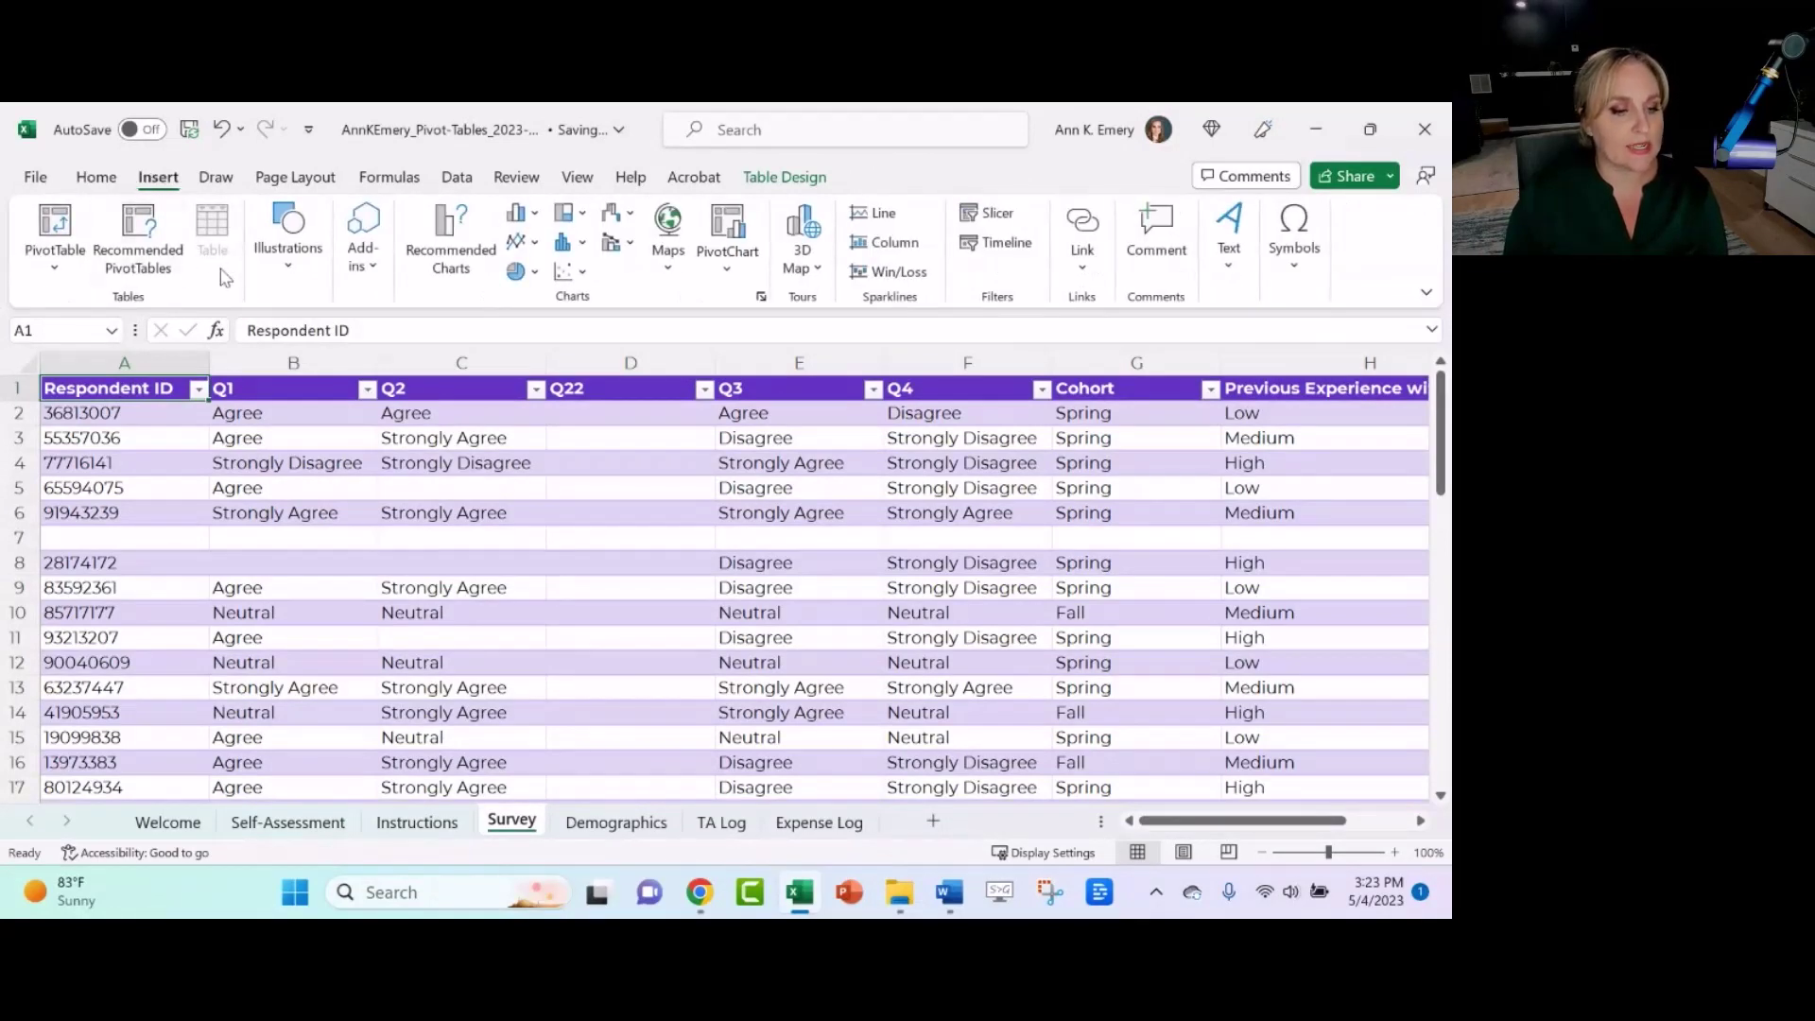
pyautogui.click(69, 225)
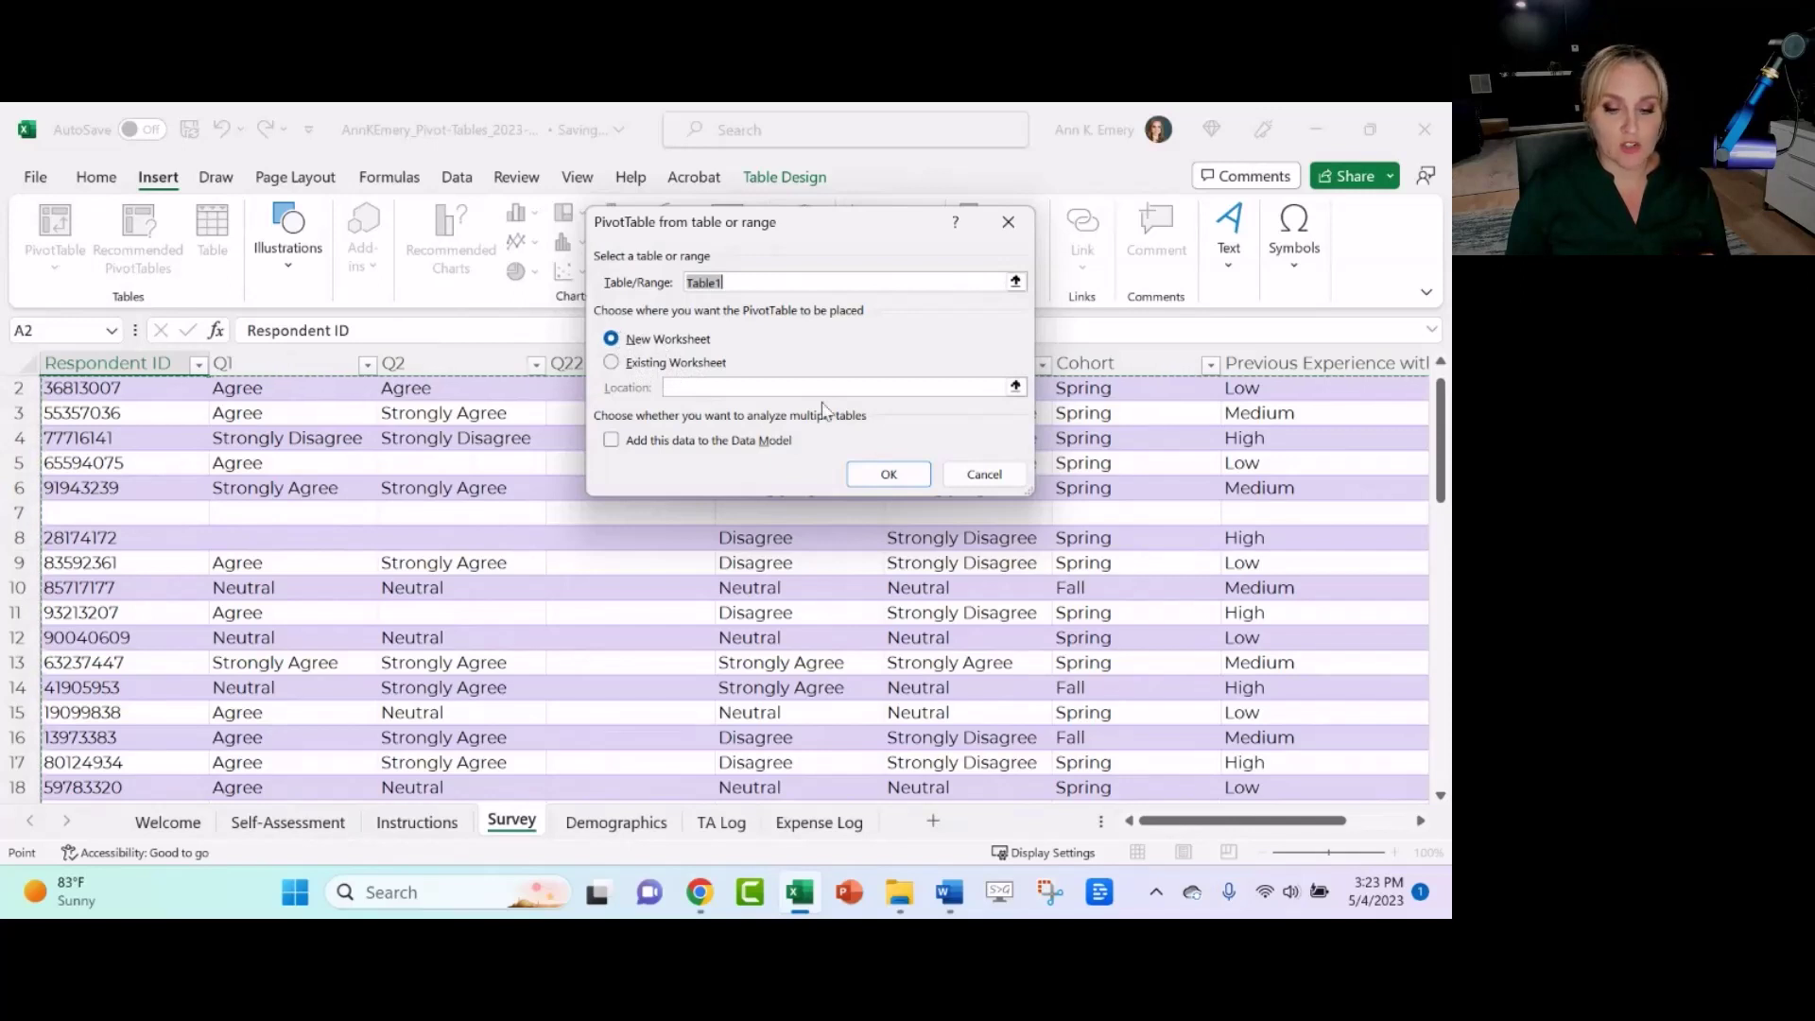
pyautogui.click(887, 482)
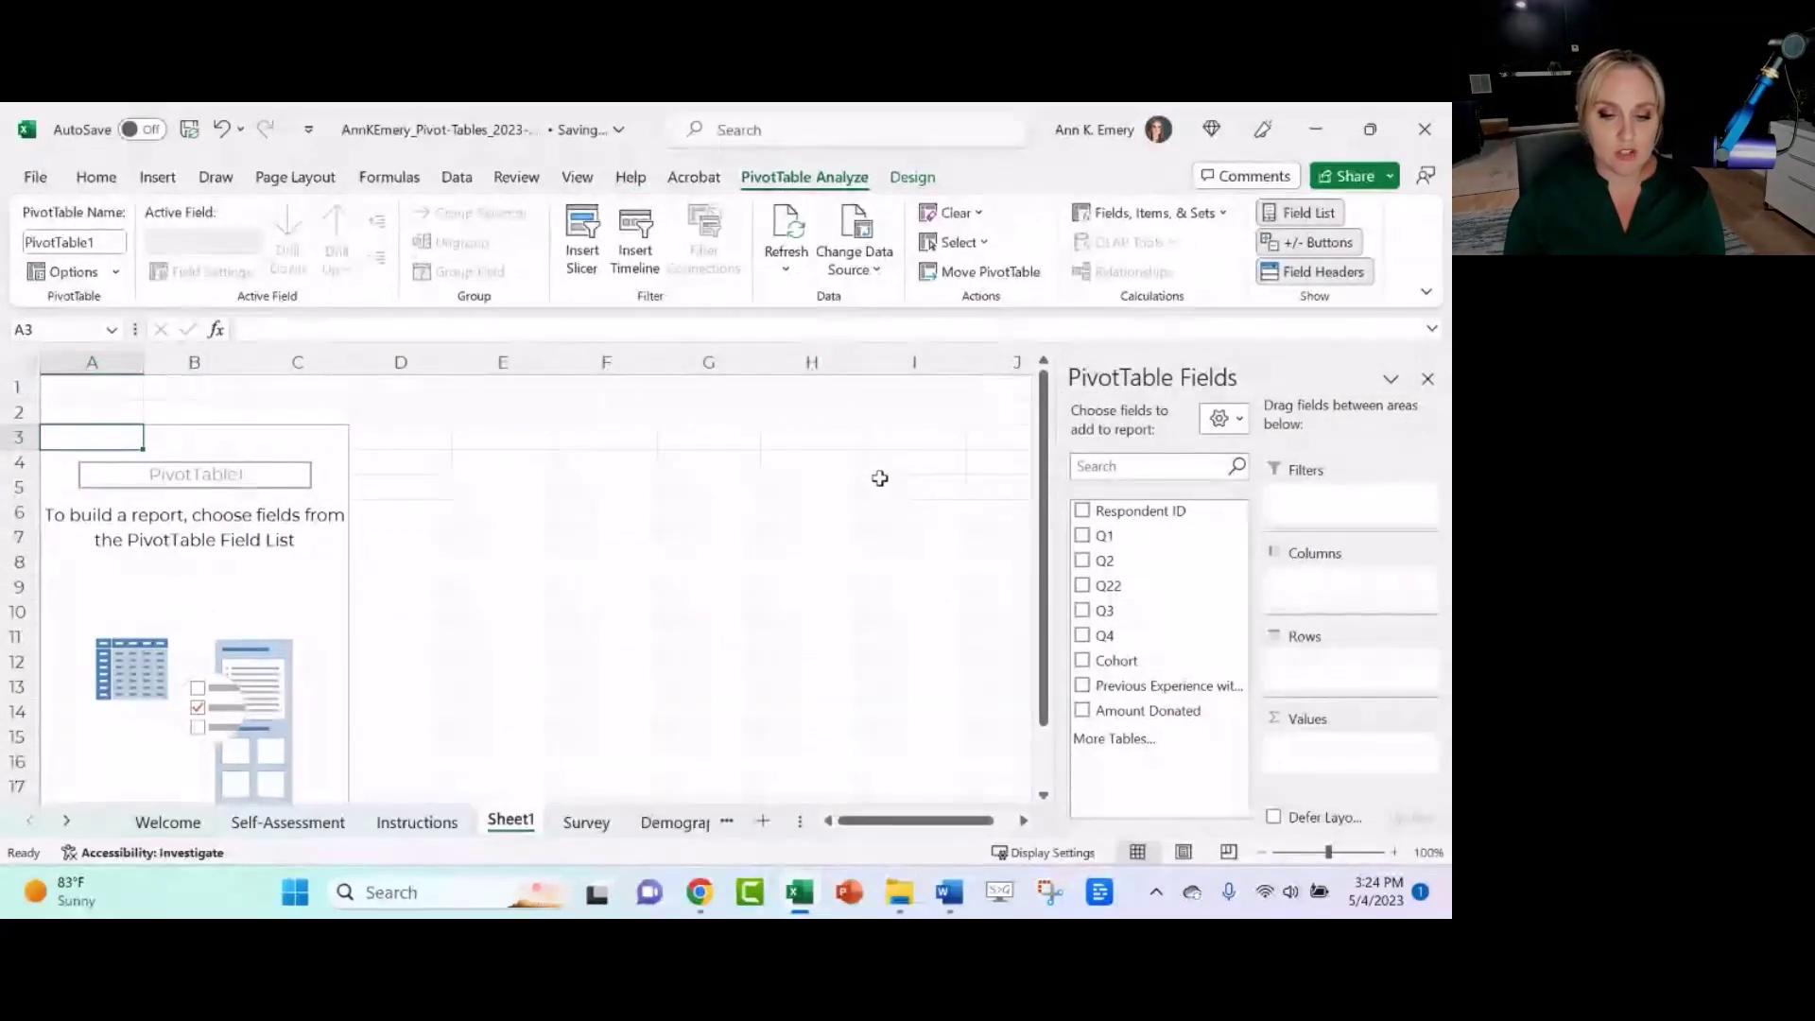
# - Following the sheet-naming instruction, rename the new pivot table sheet to "Survey Pivot" and widen its field list
pyautogui.click(417, 822)
pyautogui.click(33, 679)
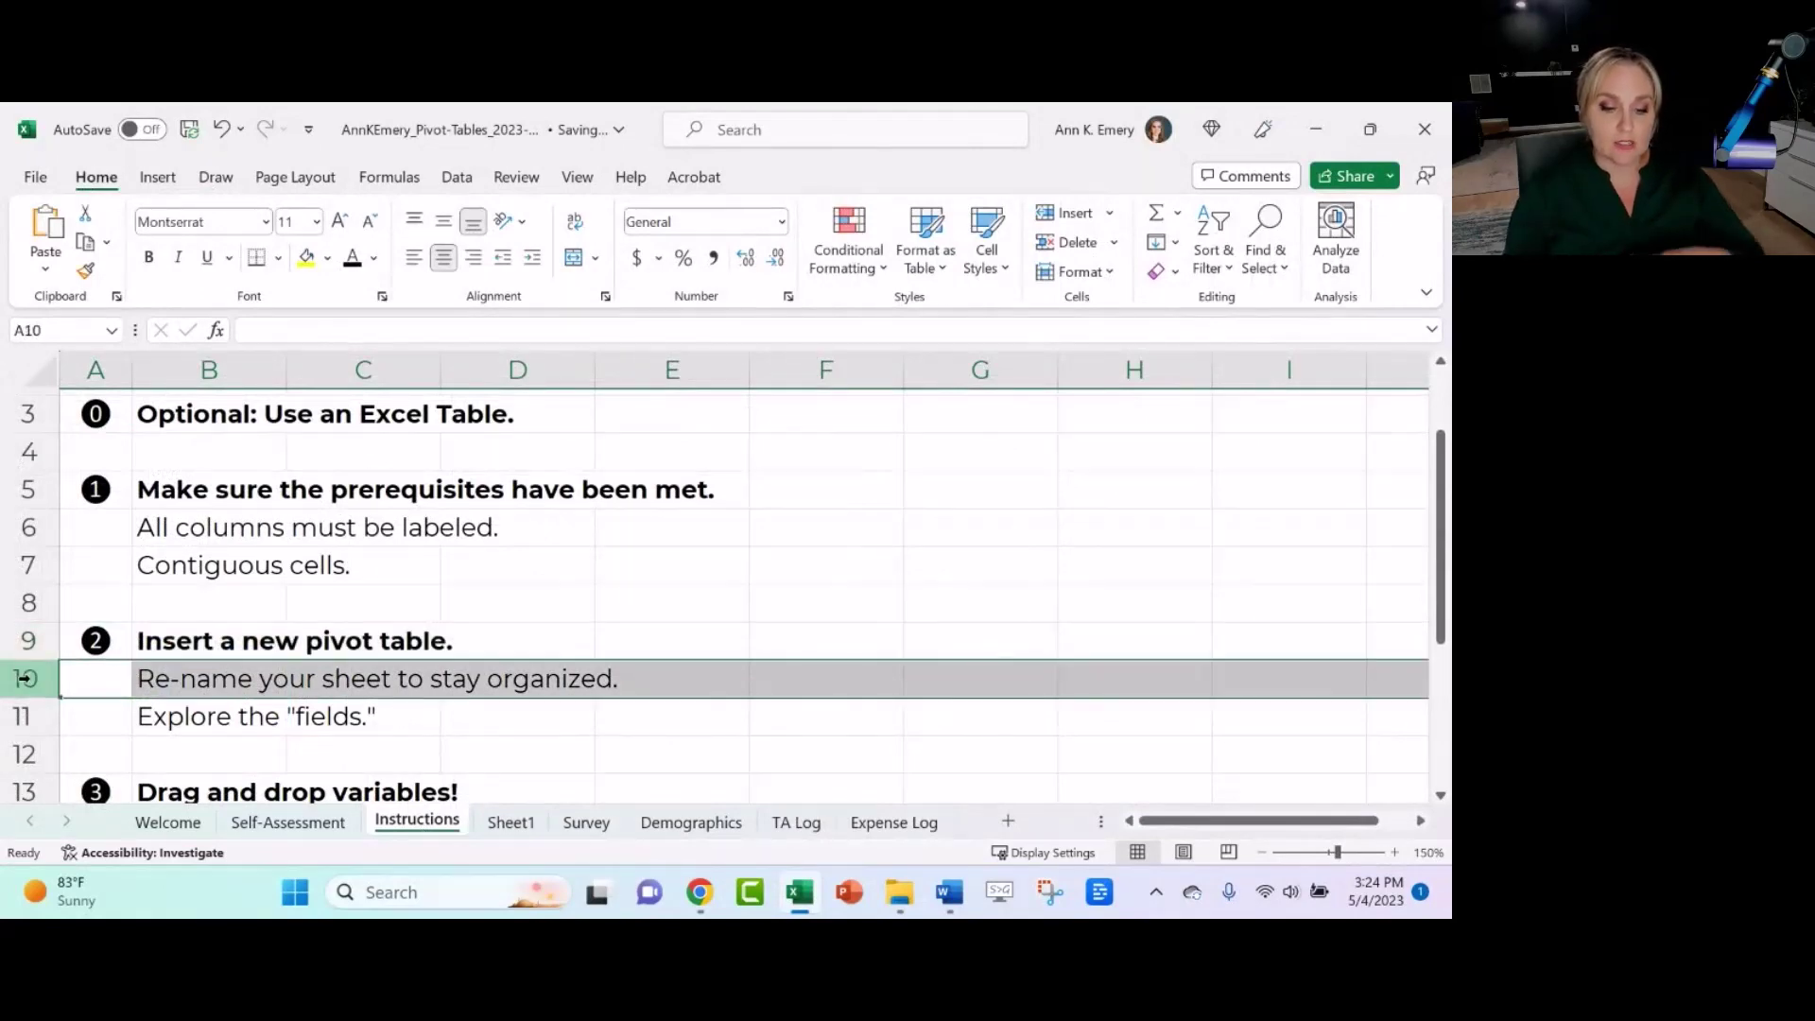
pyautogui.click(511, 823)
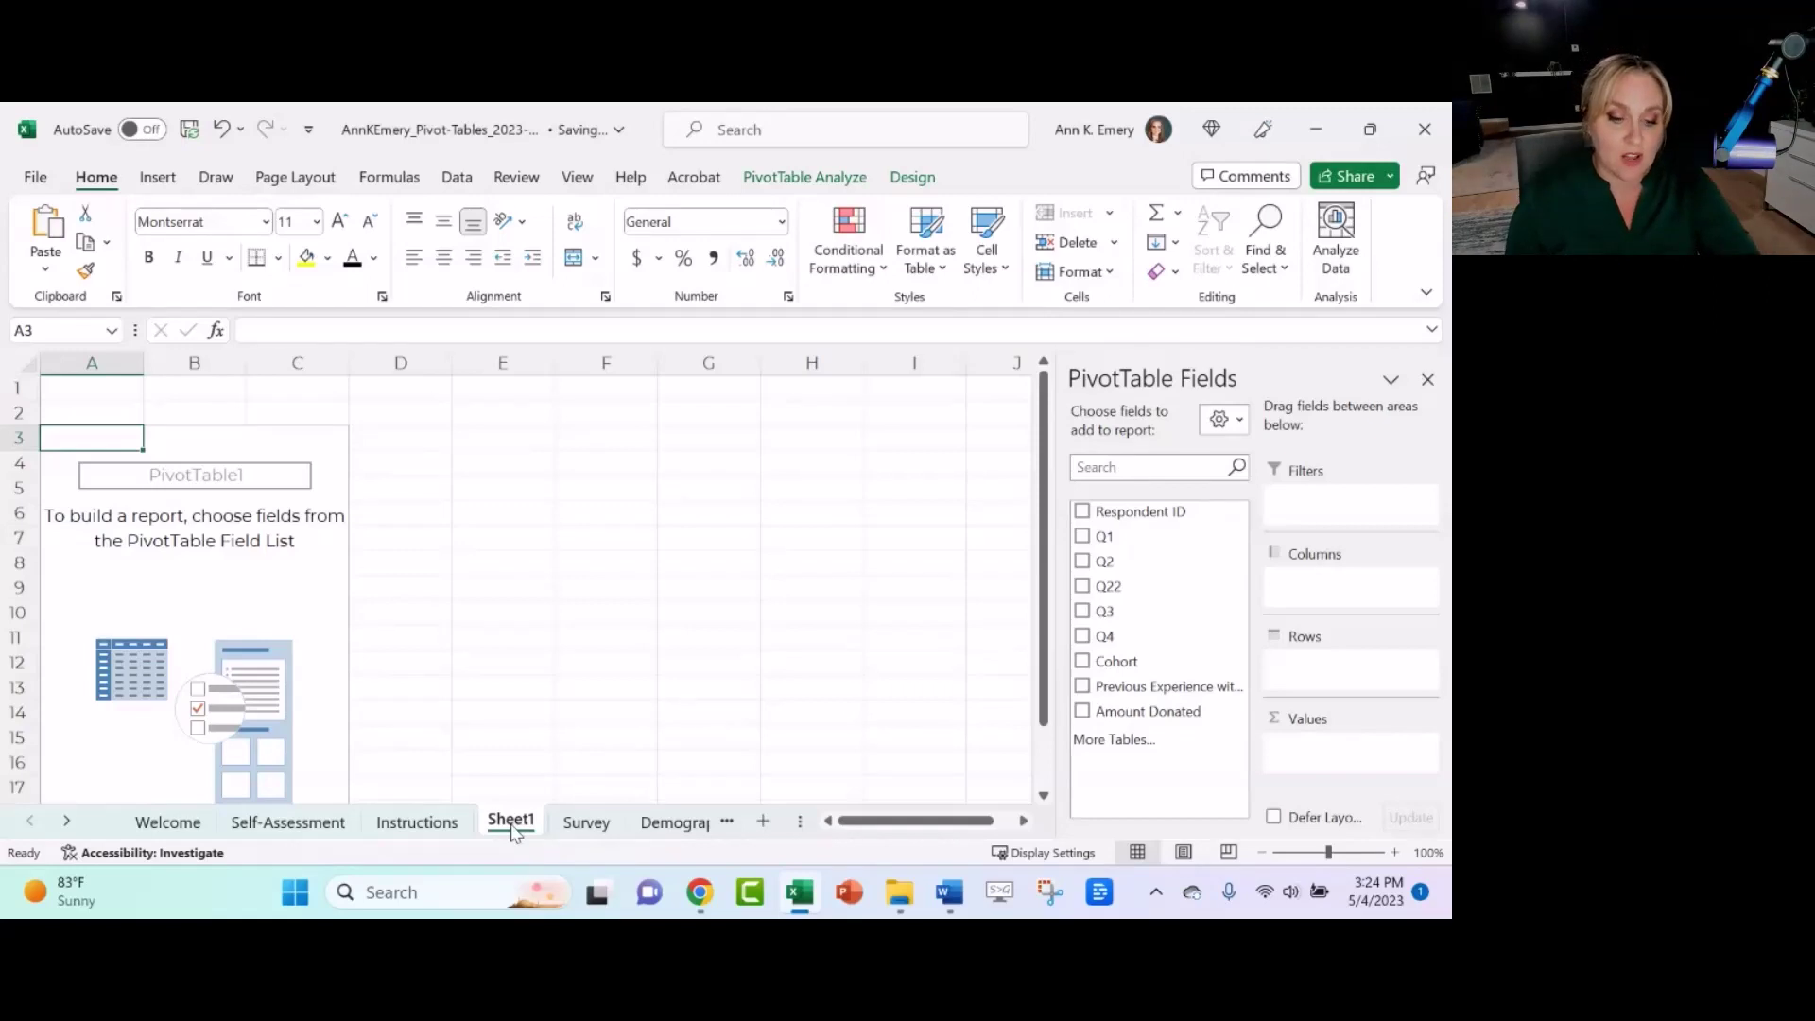
pyautogui.rightClick(515, 829)
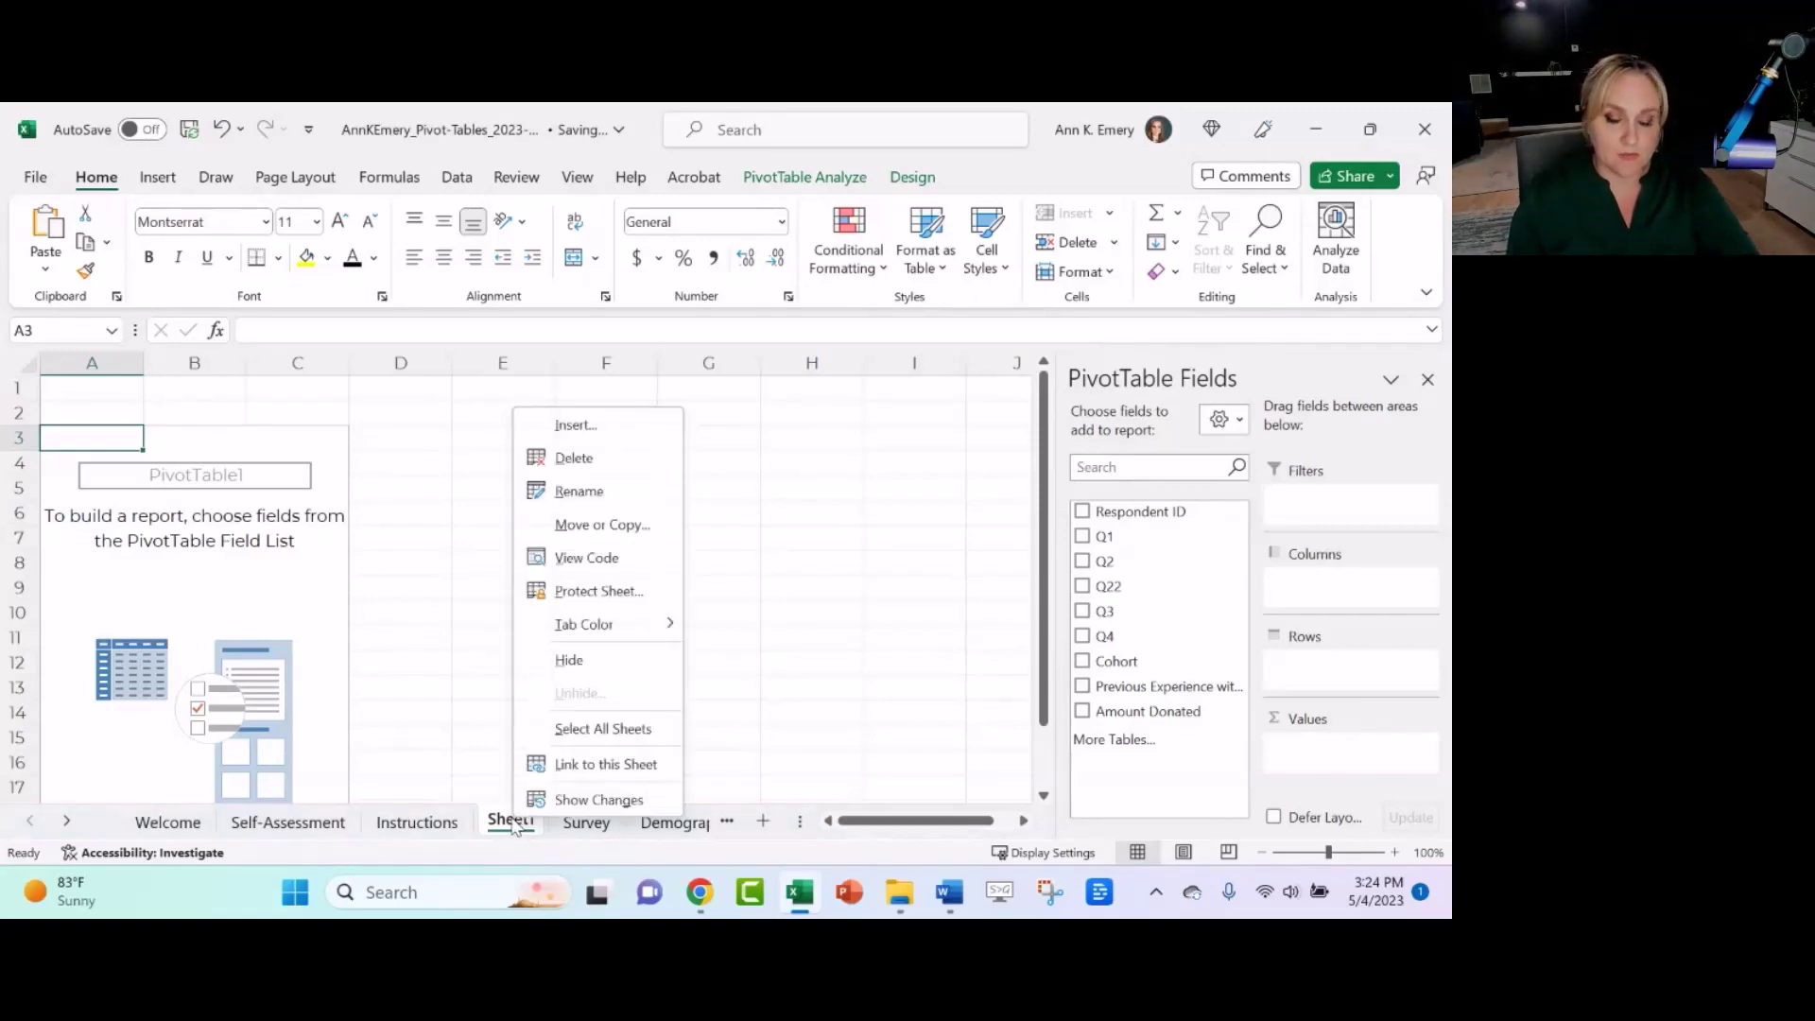
pyautogui.click(579, 492)
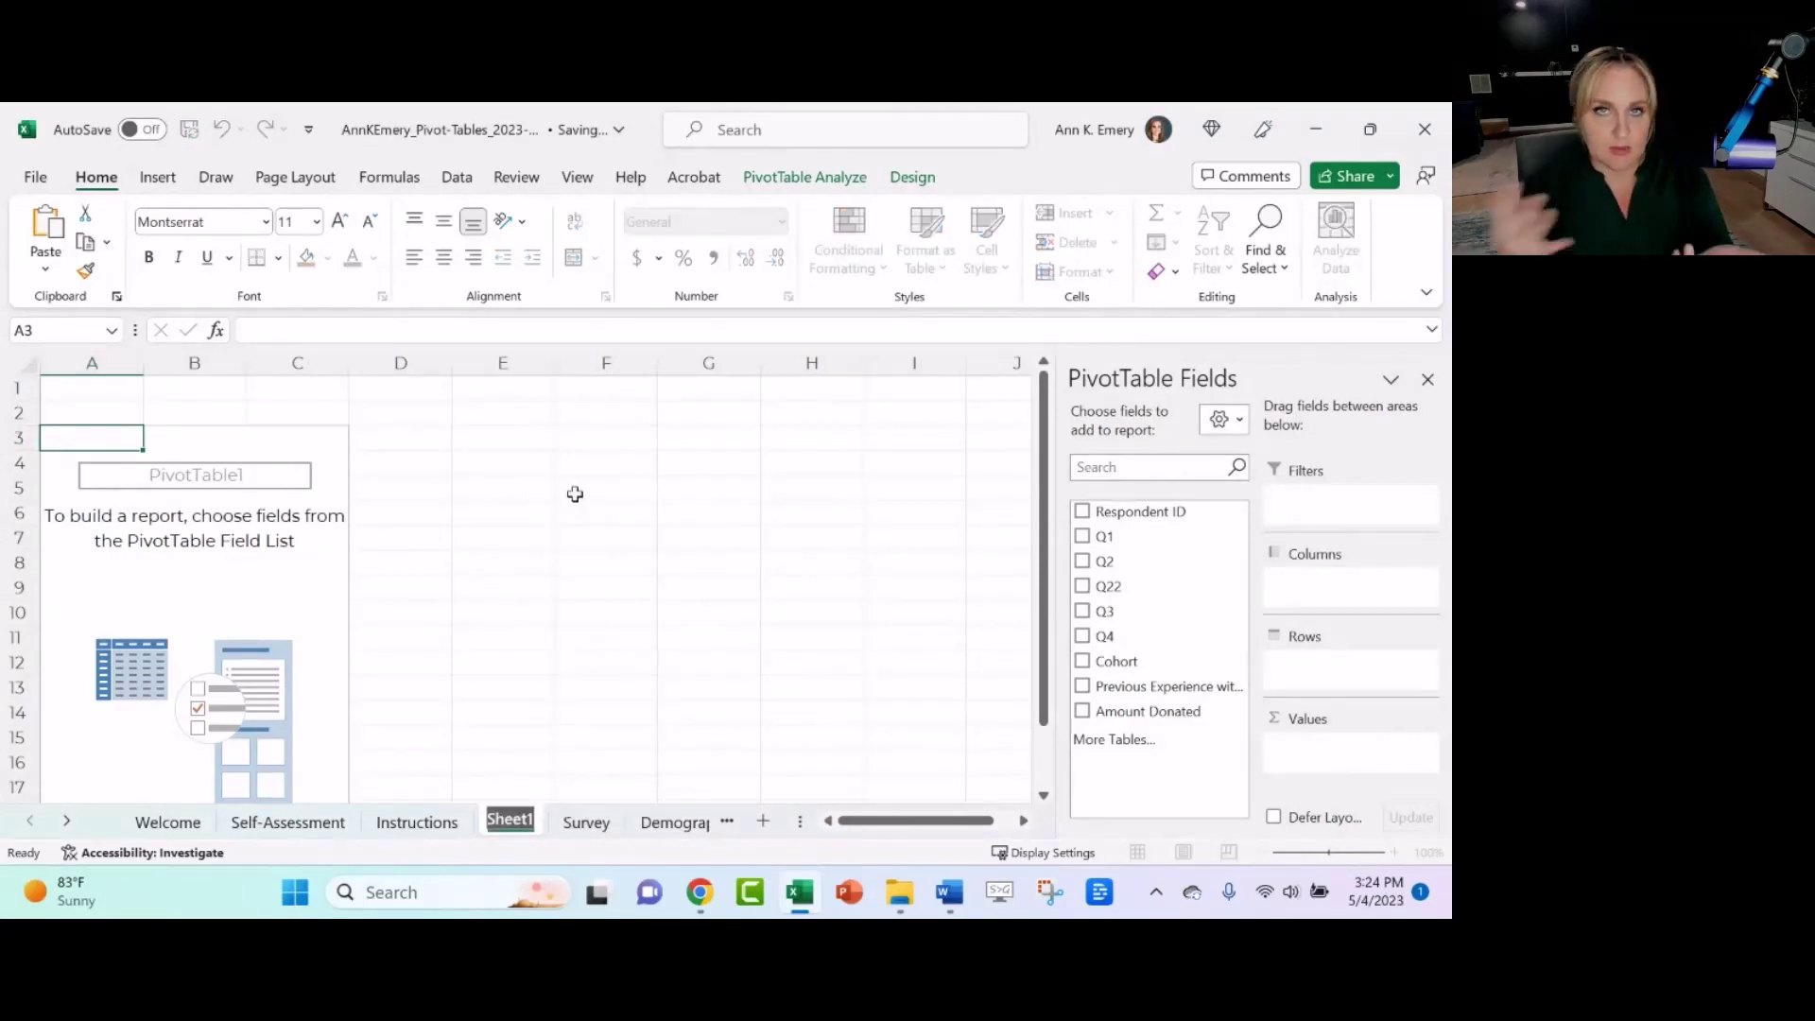
pyautogui.write('S')
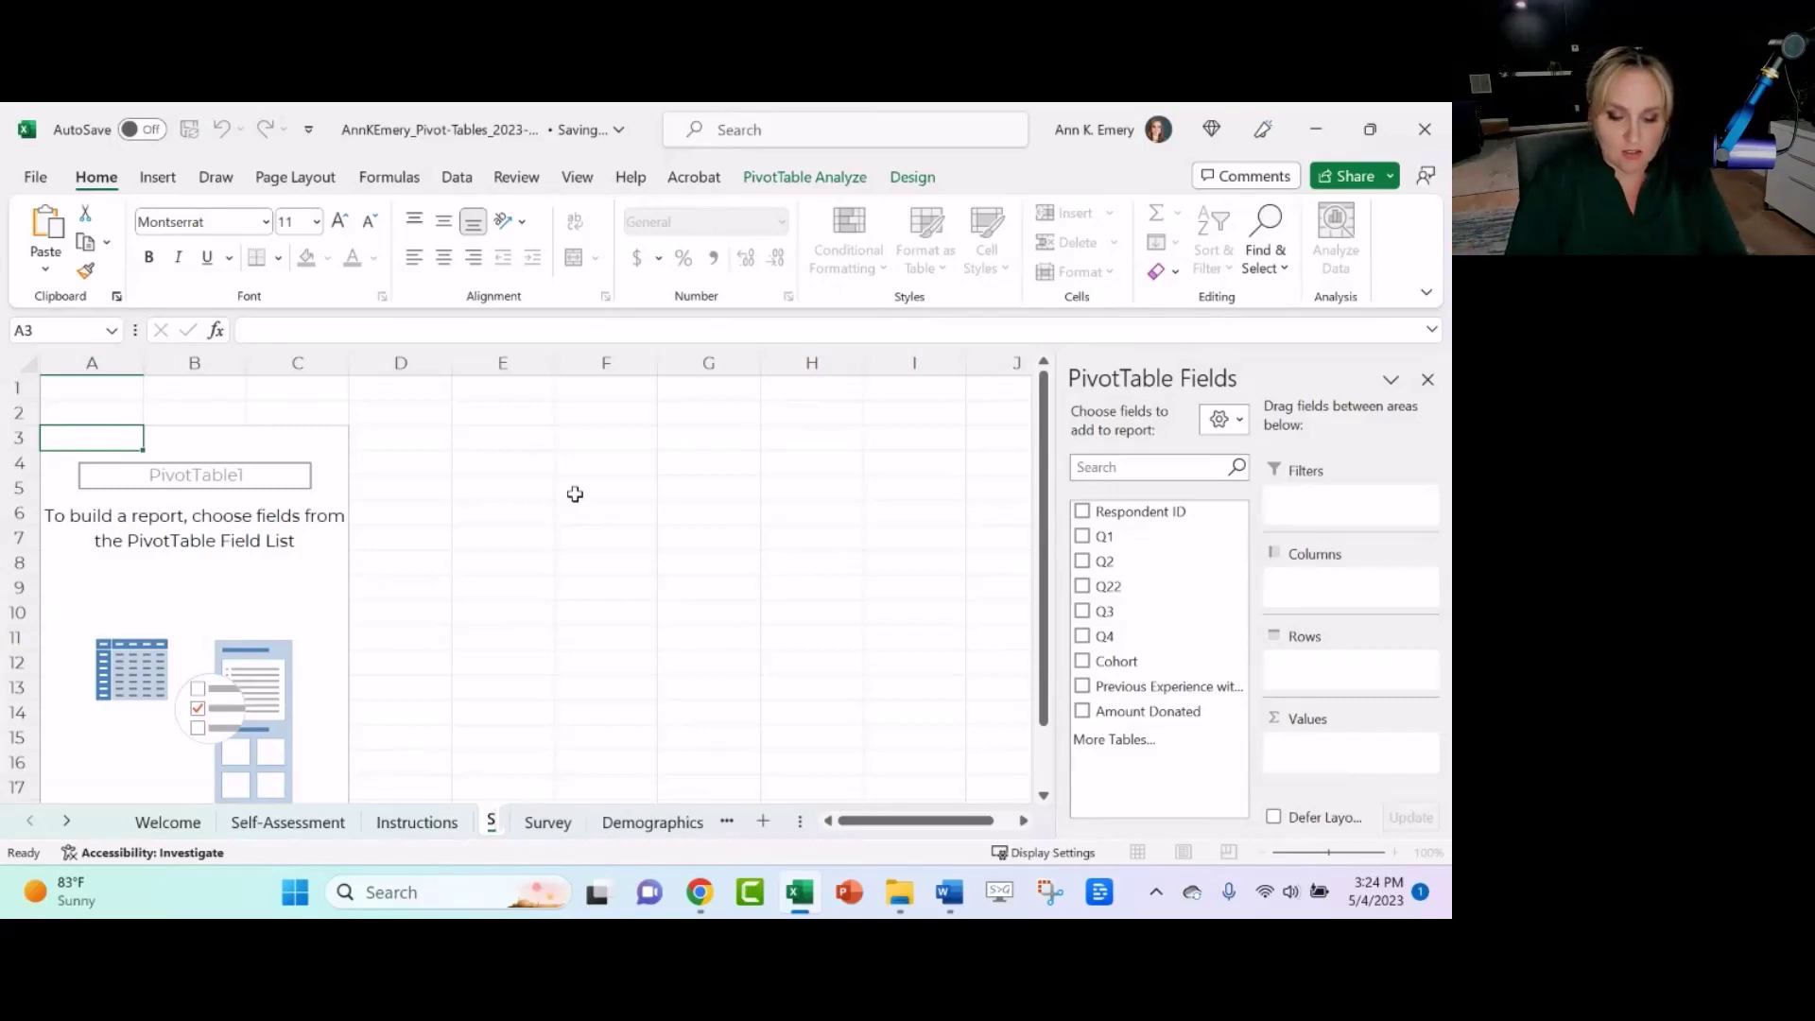
pyautogui.write('urvey Pivot')
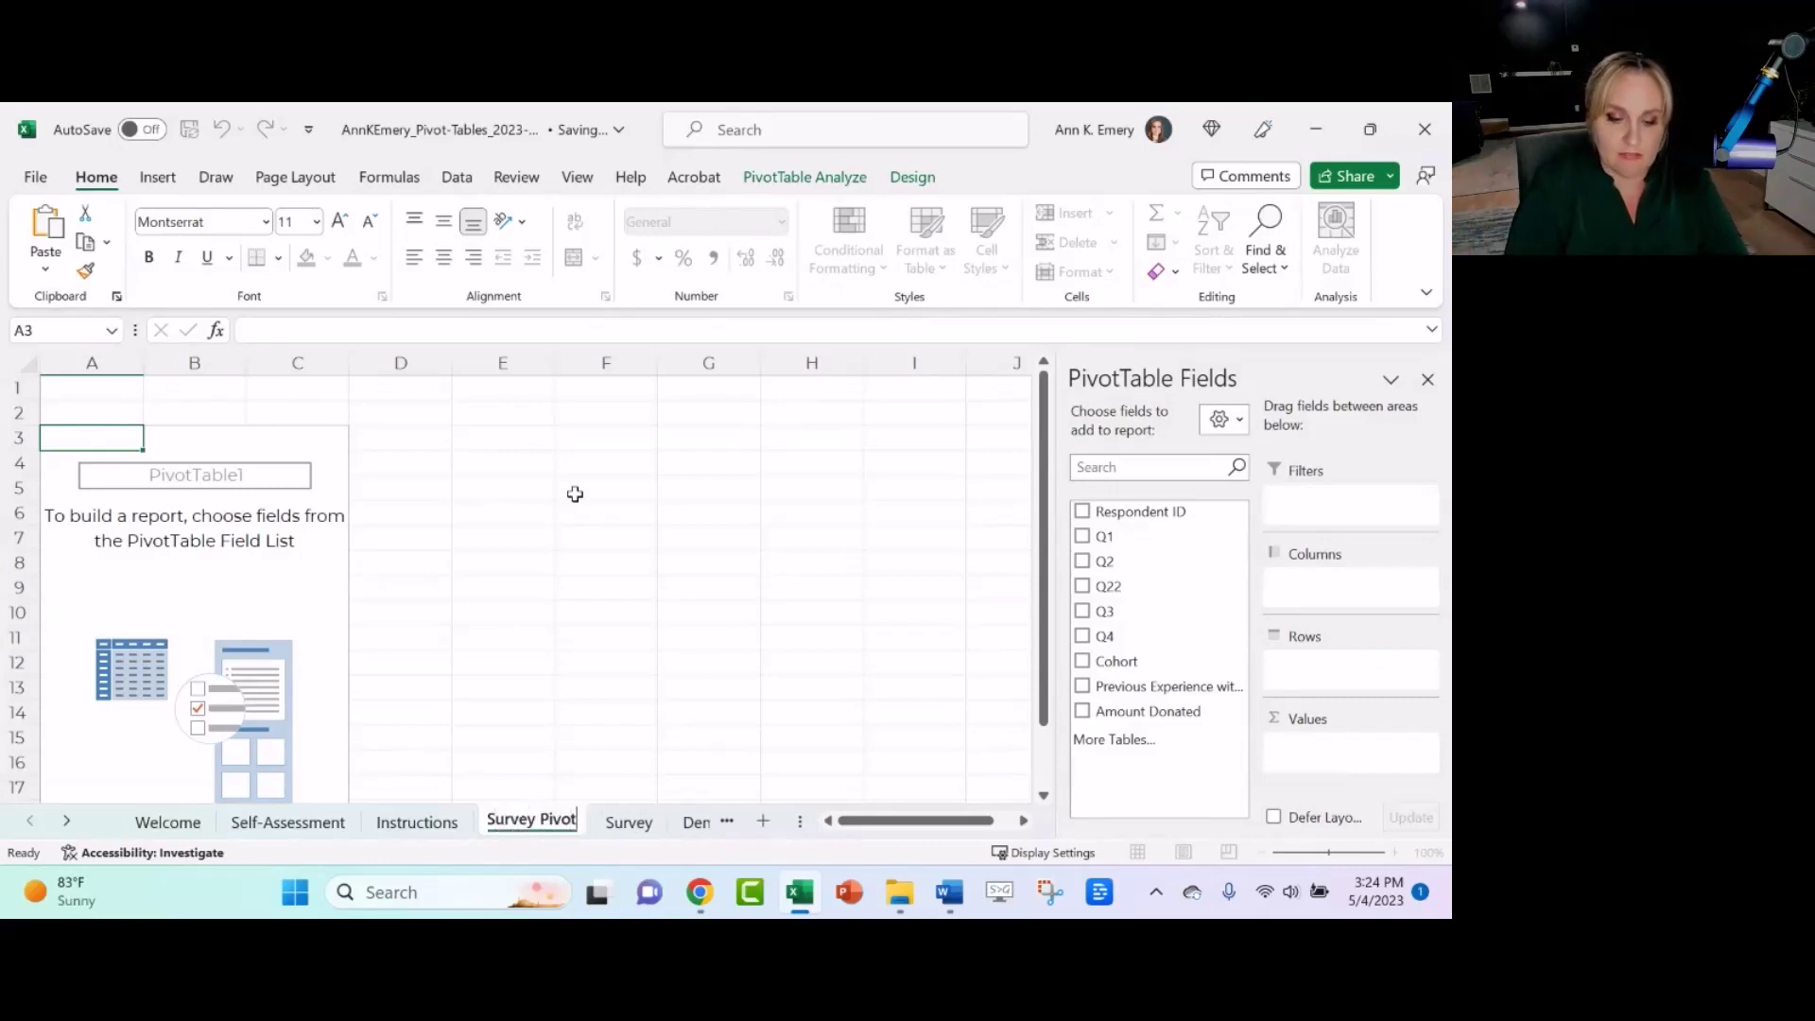
pyautogui.press('Return')
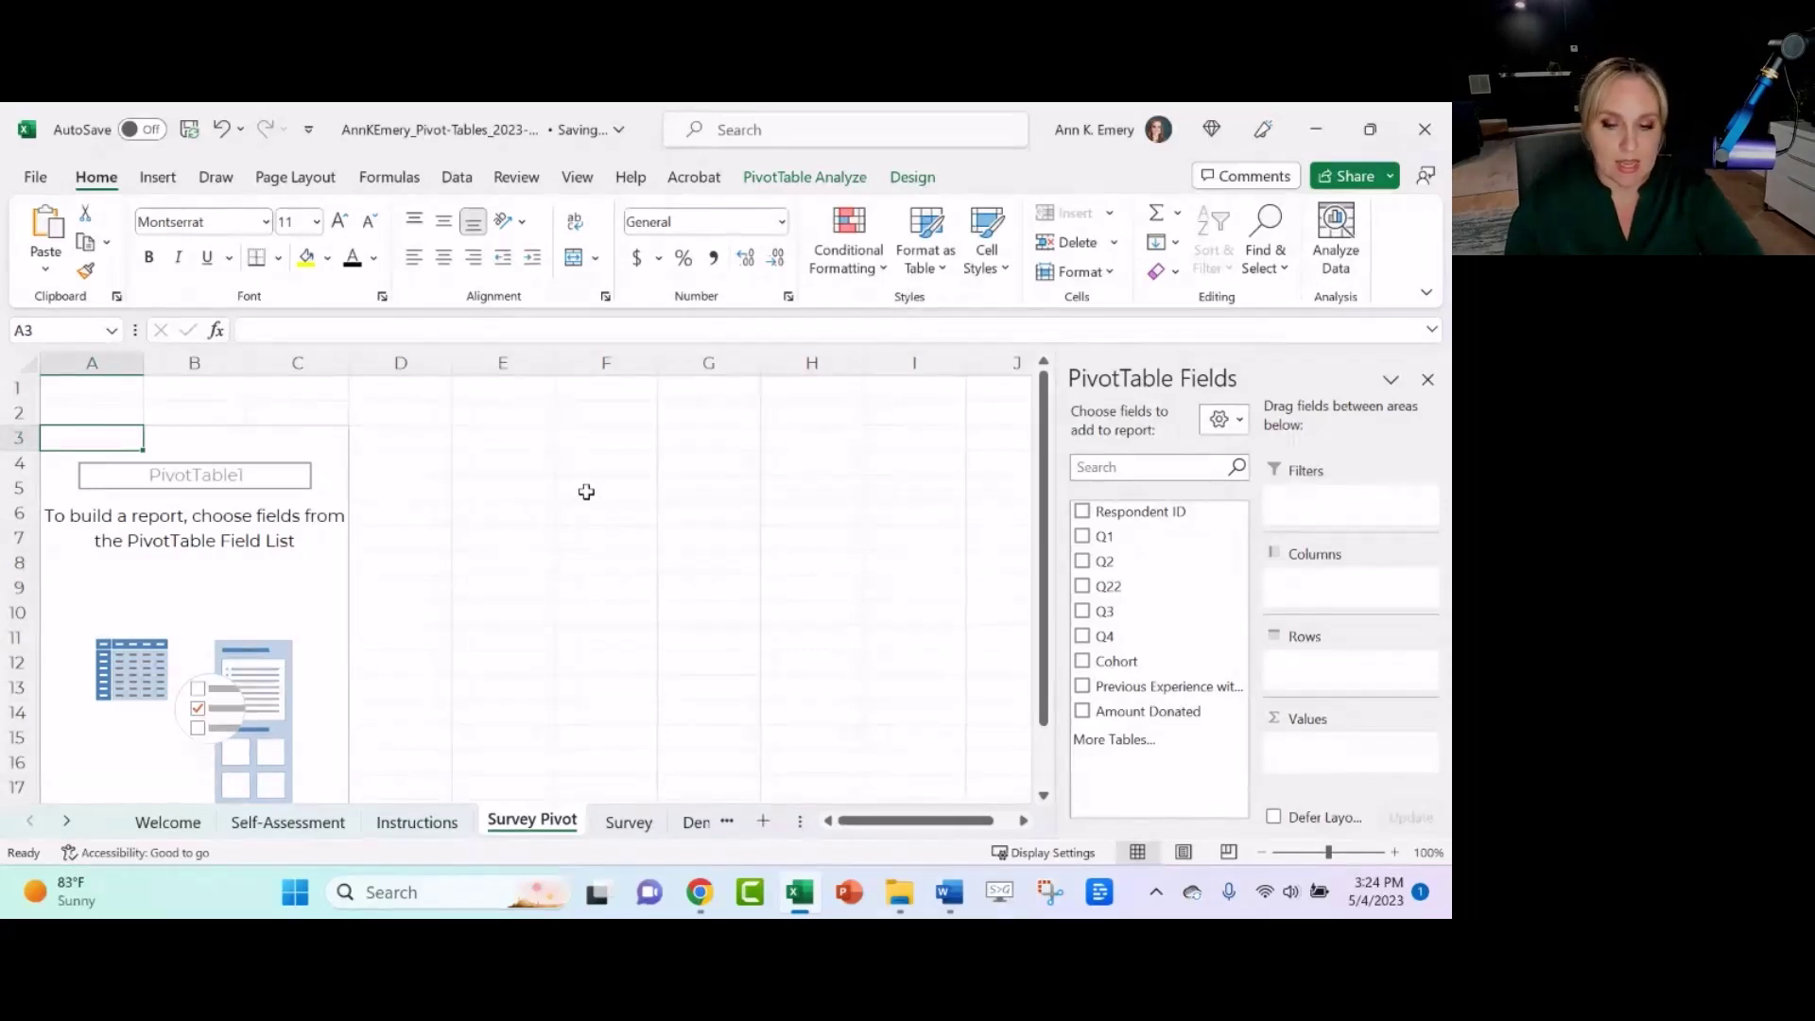
pyautogui.moveTo(1056, 517); pyautogui.dragTo(945, 519)
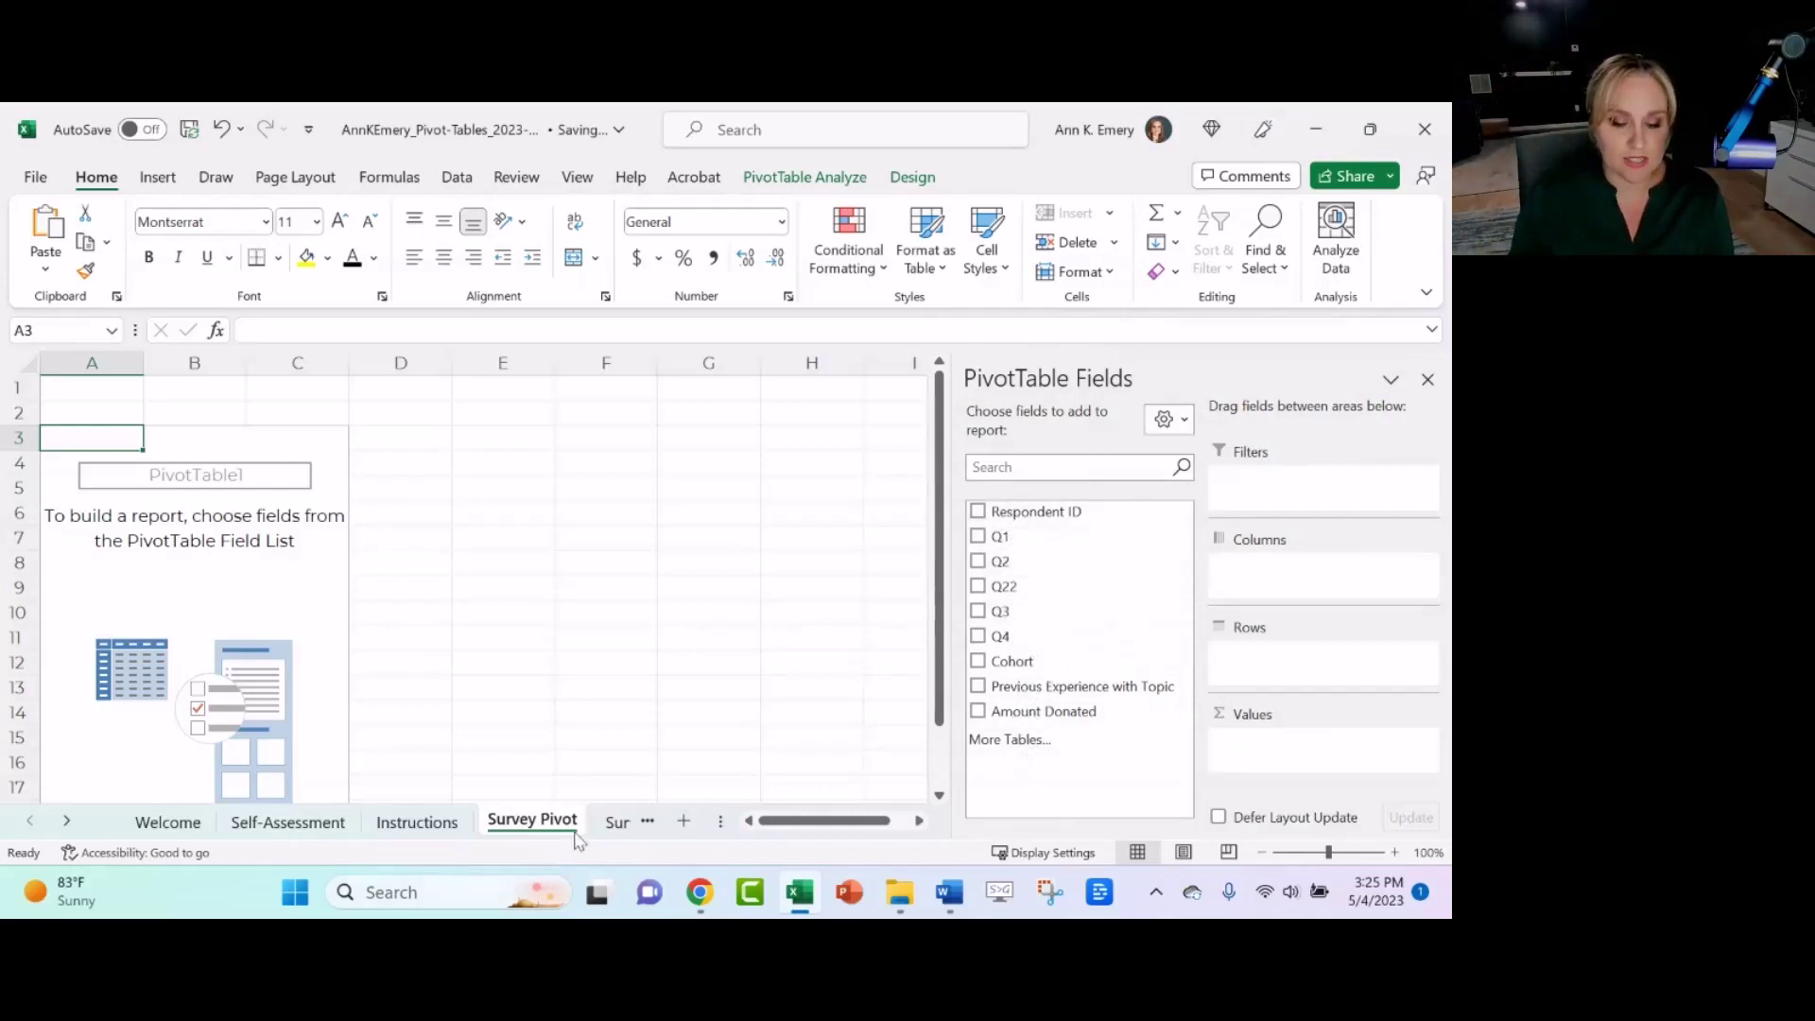
# - Delete the empty Q22 column from the table on the Survey sheet
pyautogui.click(616, 822)
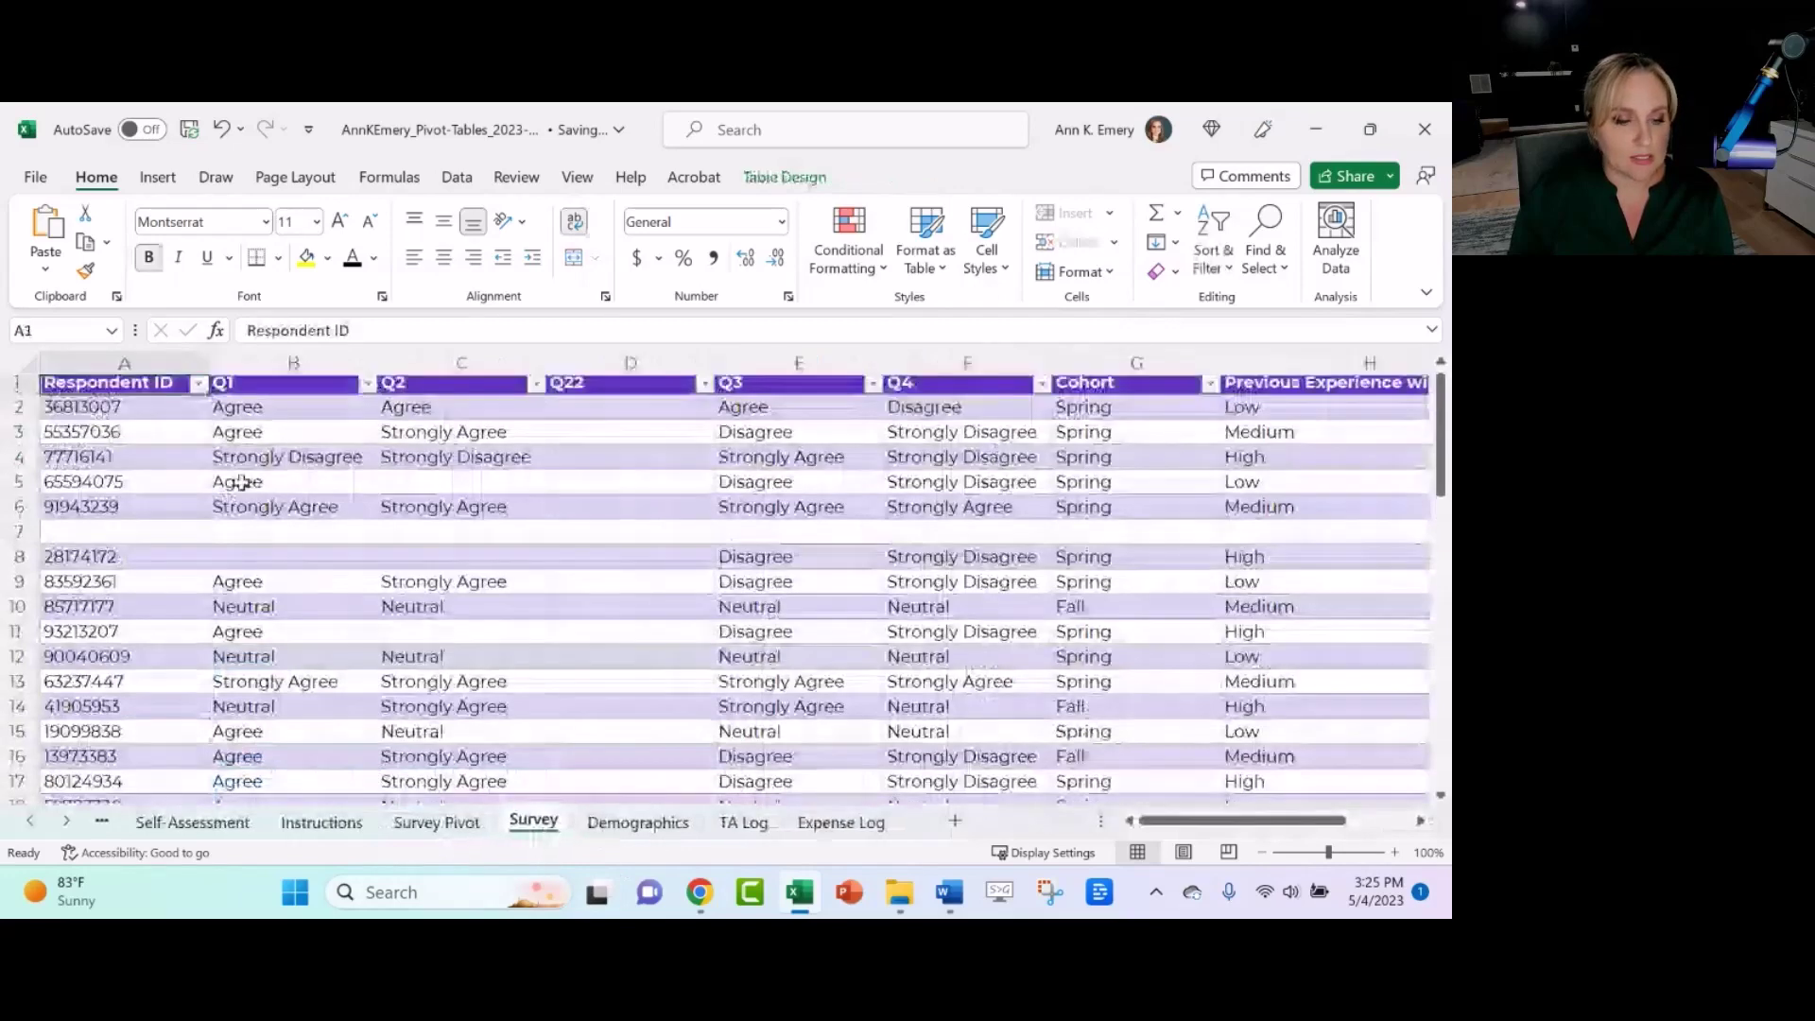
pyautogui.click(262, 389)
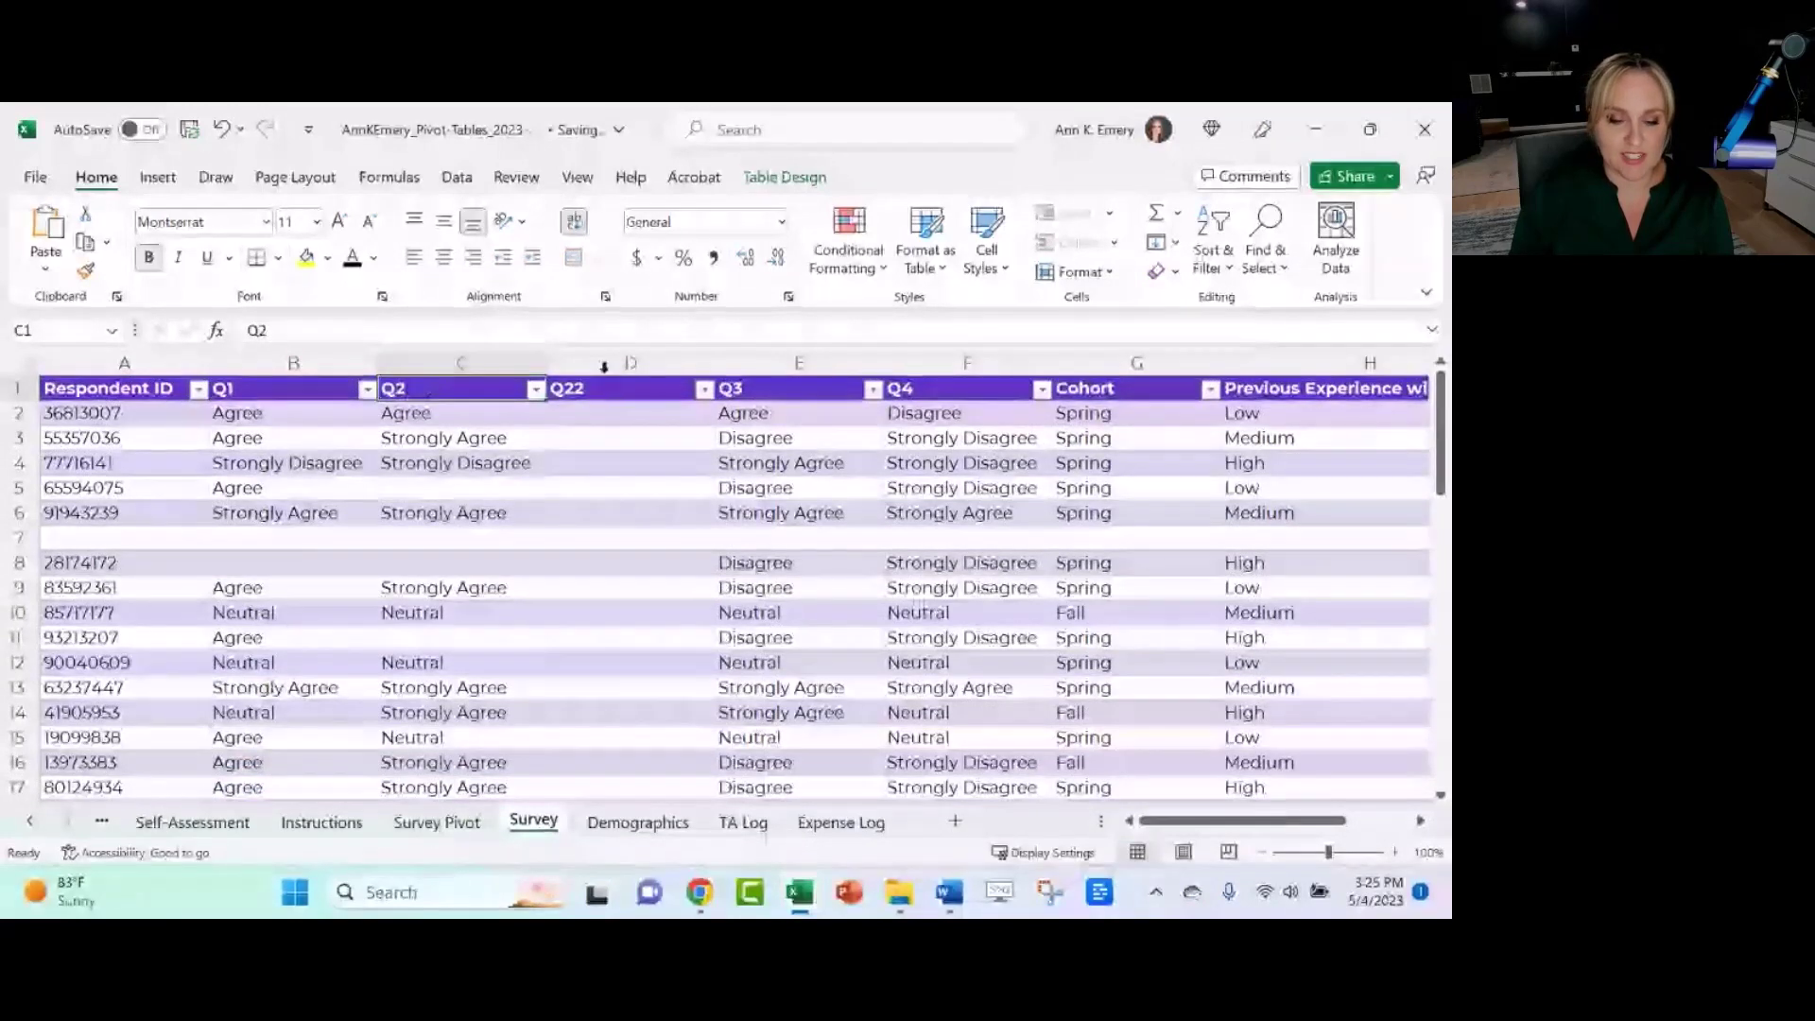
pyautogui.click(653, 397)
pyautogui.click(657, 363)
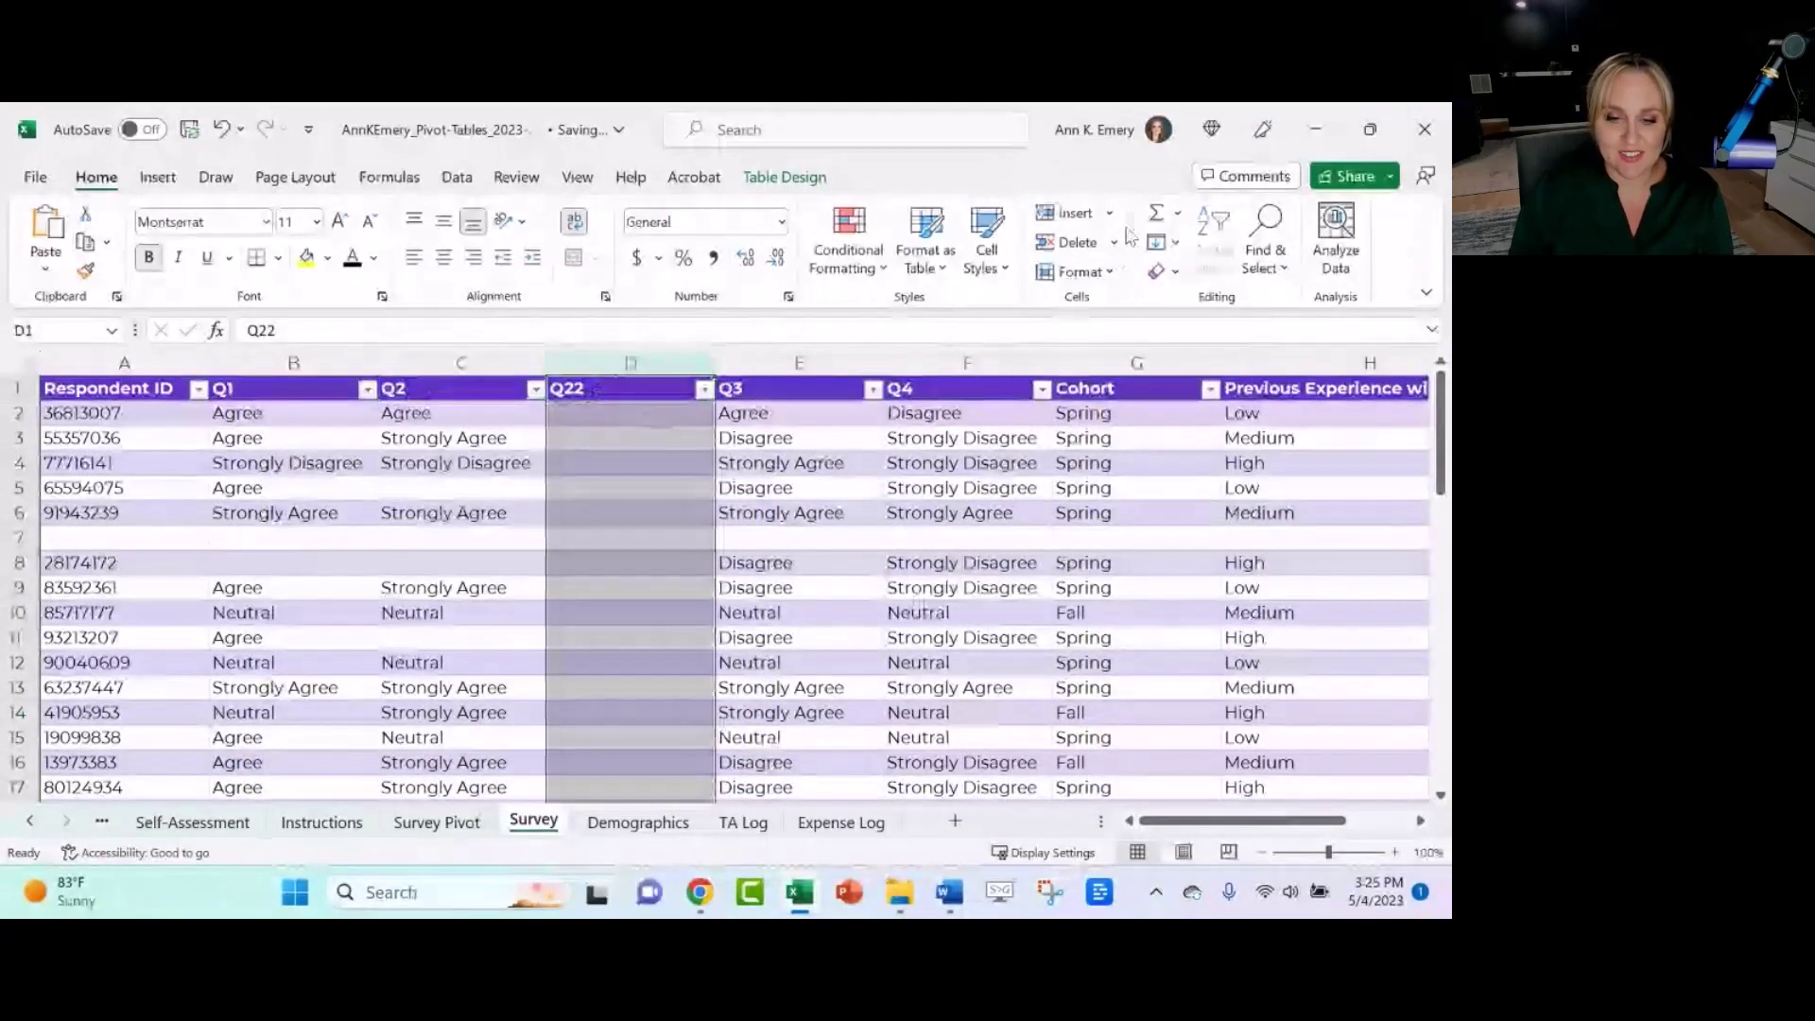
pyautogui.hotkey('ctrl', '-')
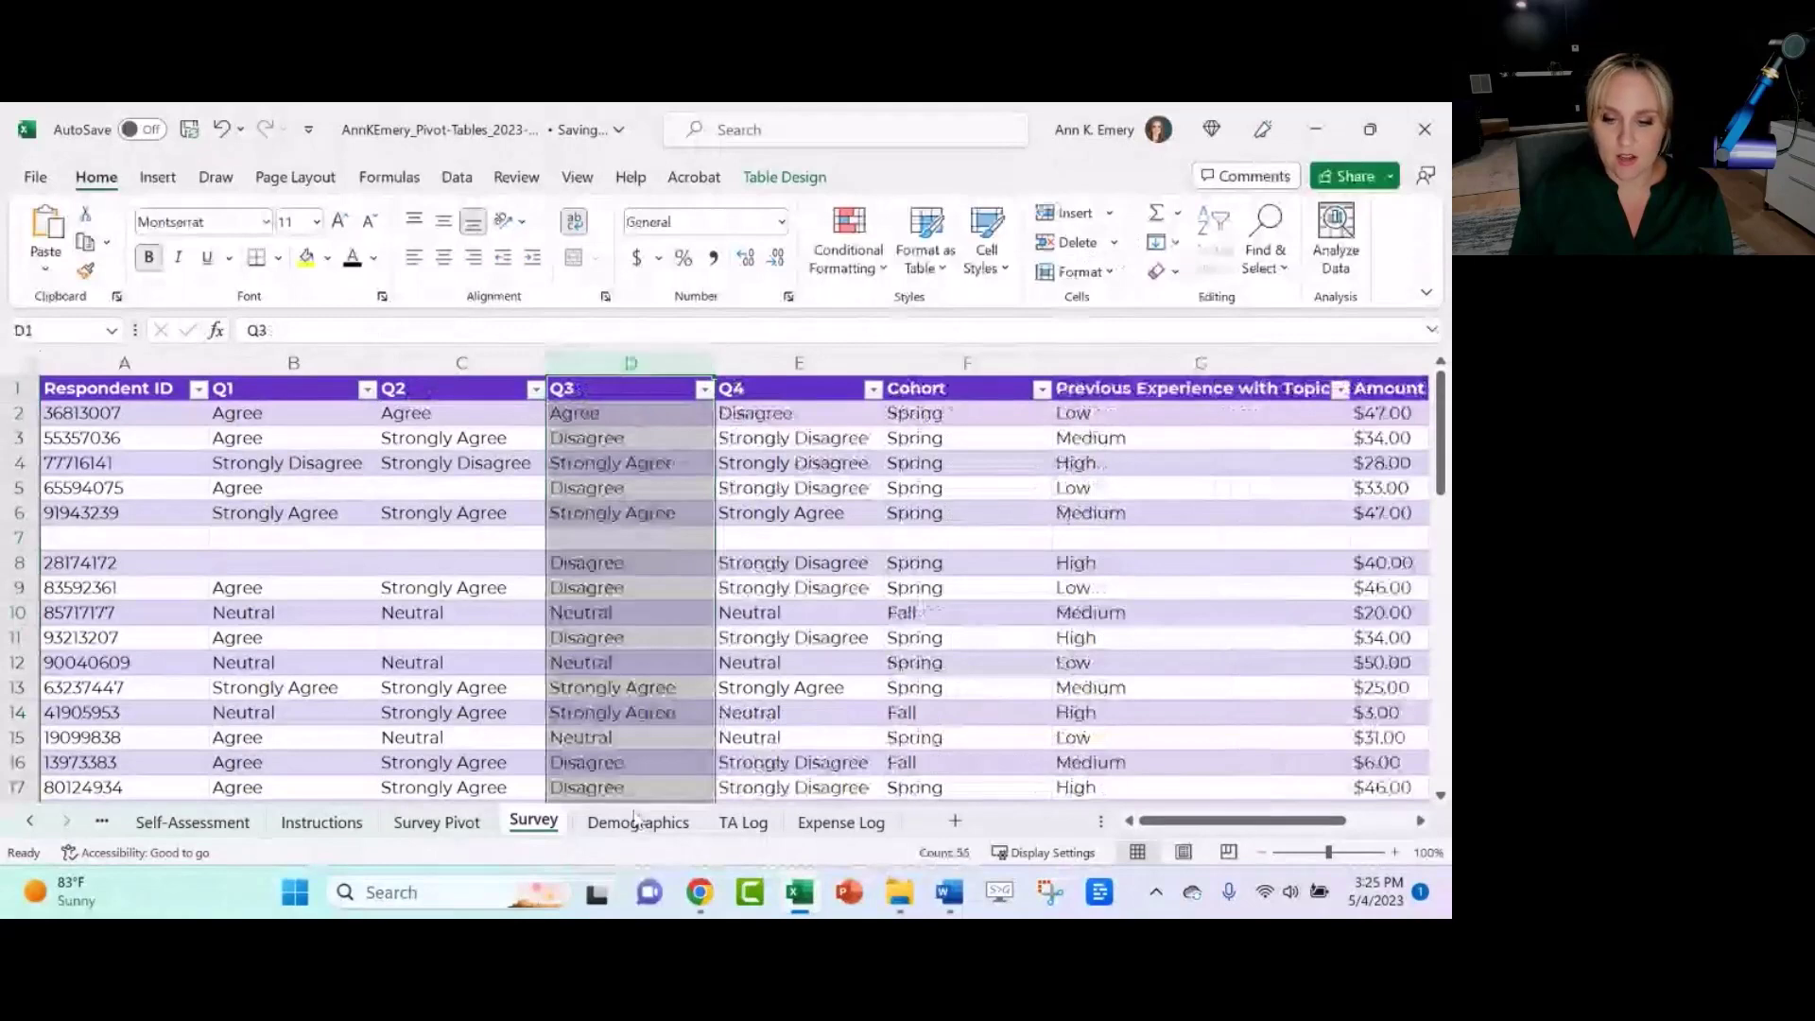
# - Compare the field list on the Survey Pivot sheet with the column headers of the survey table
pyautogui.hotkey('ctrl', 'pageup')
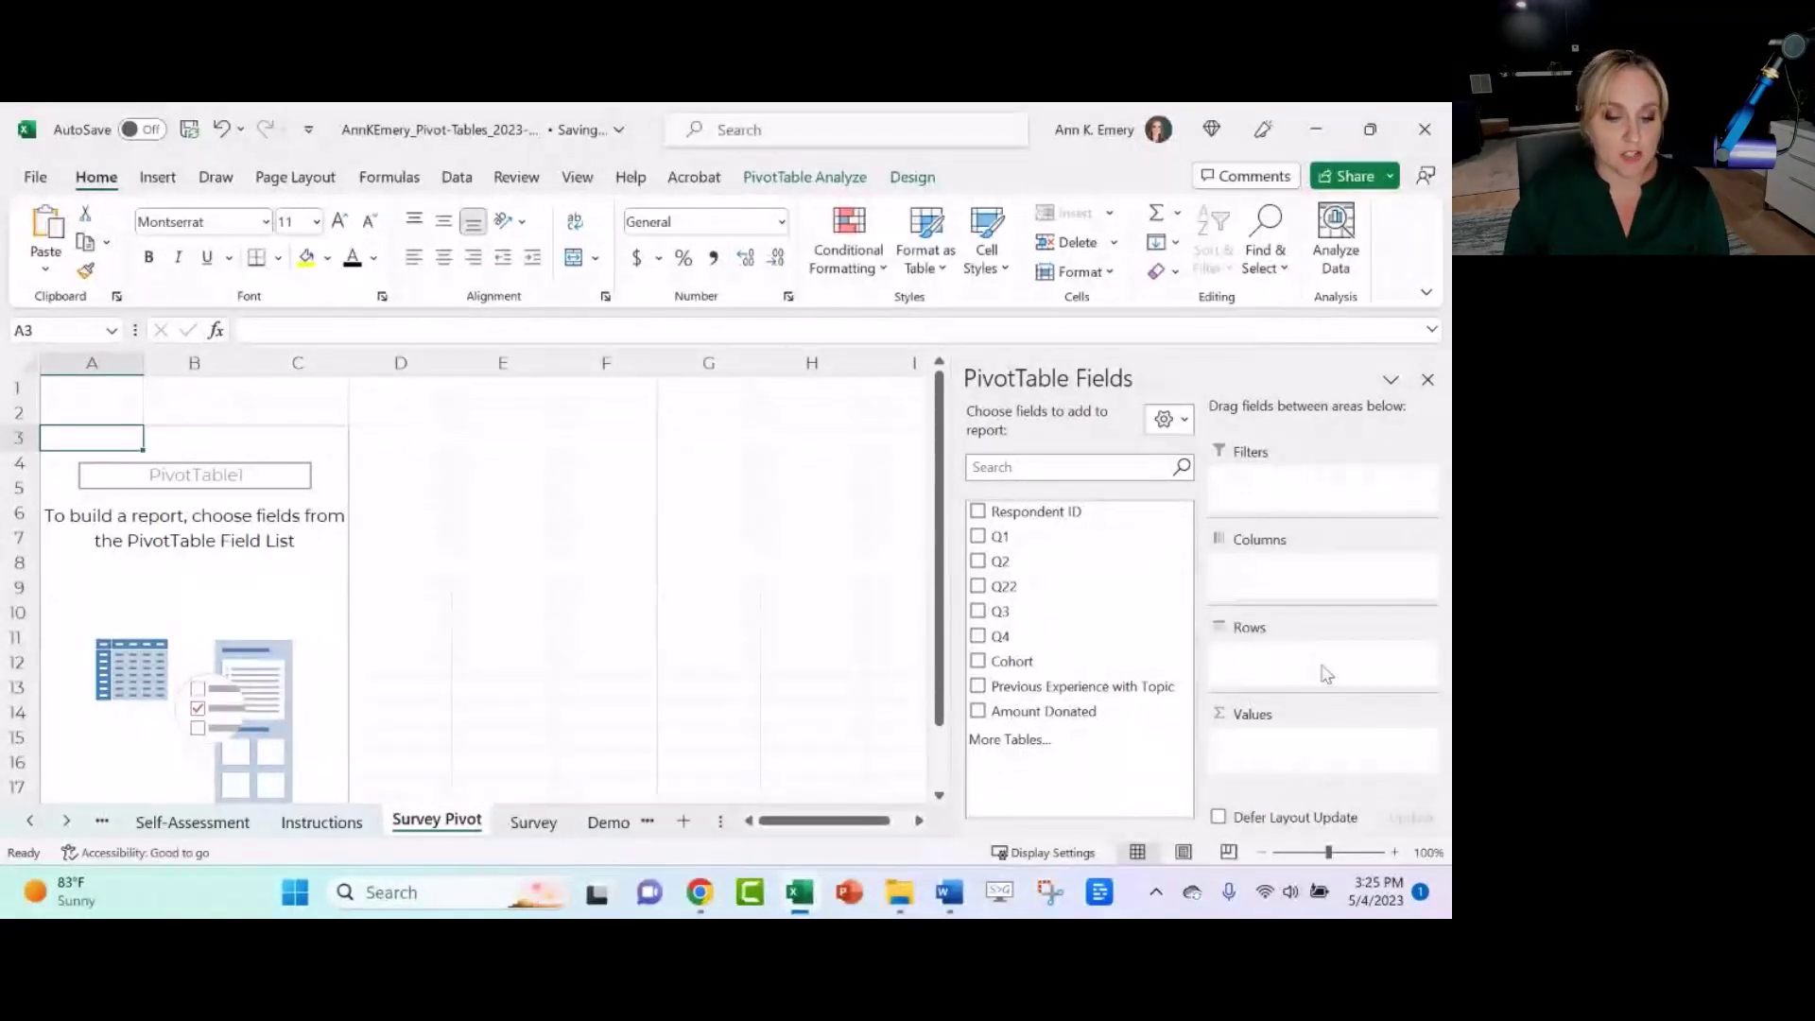
pyautogui.click(532, 824)
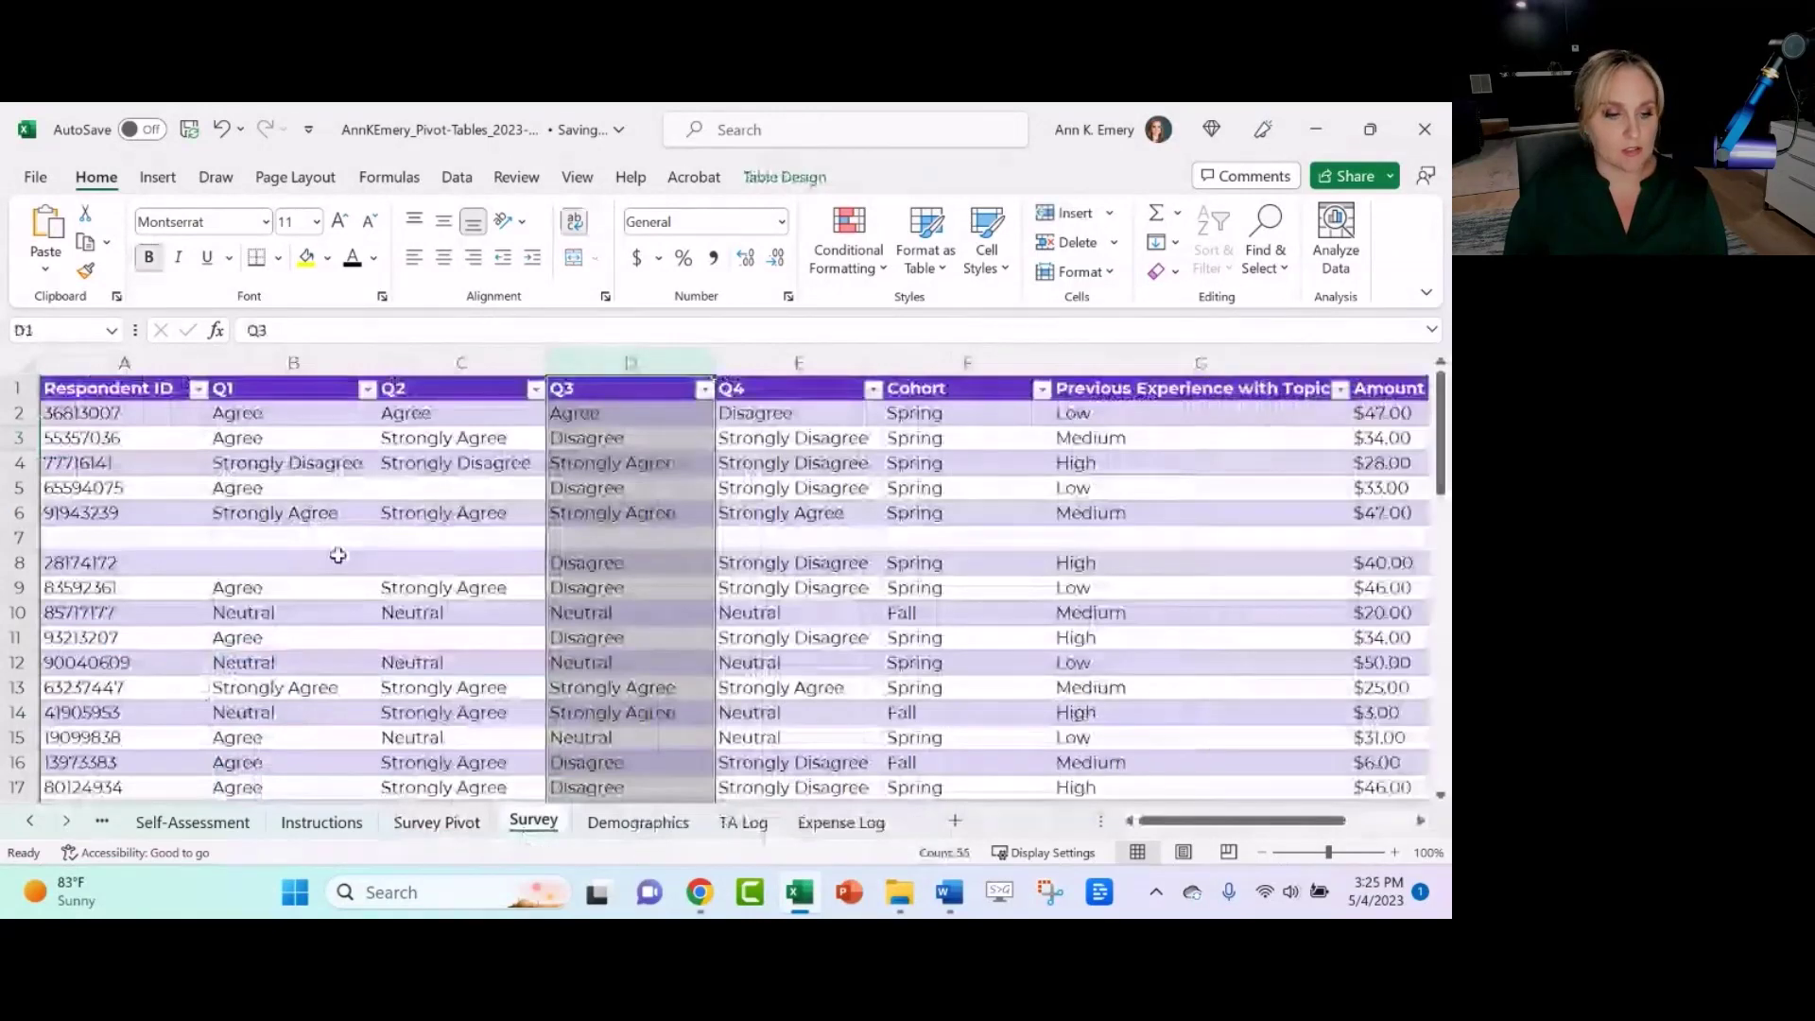
pyautogui.click(147, 390)
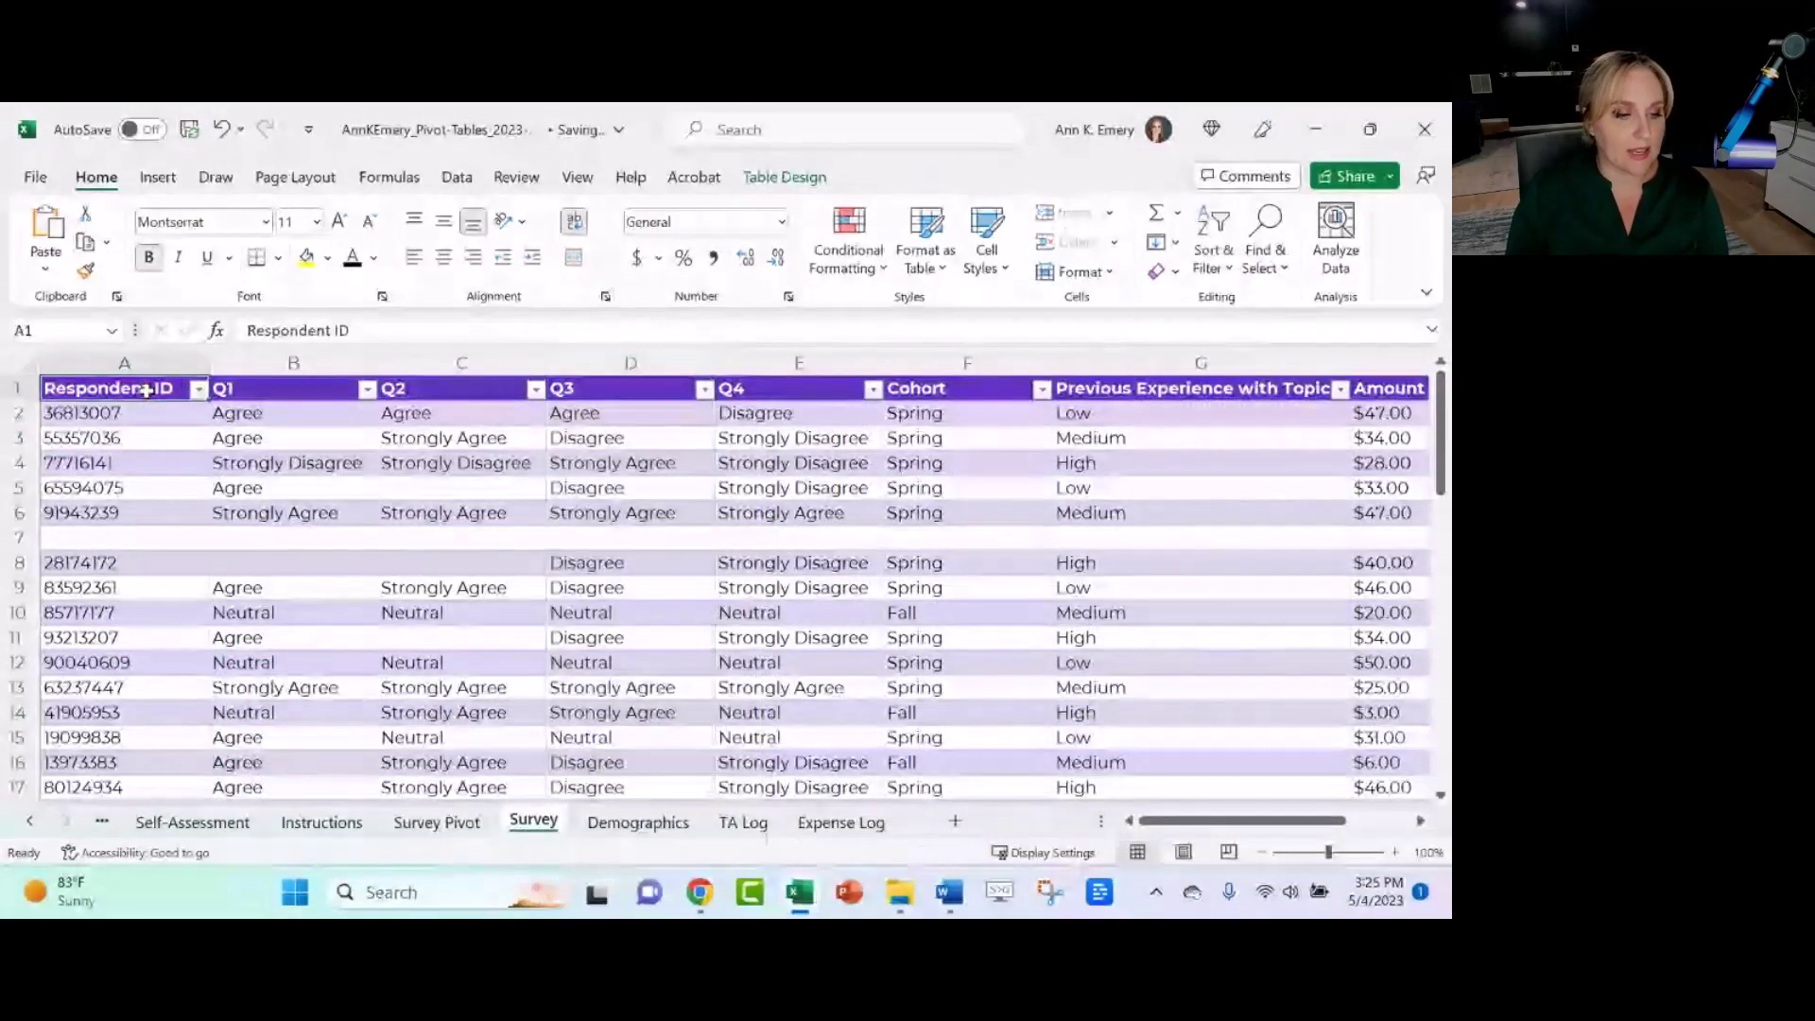
pyautogui.click(157, 177)
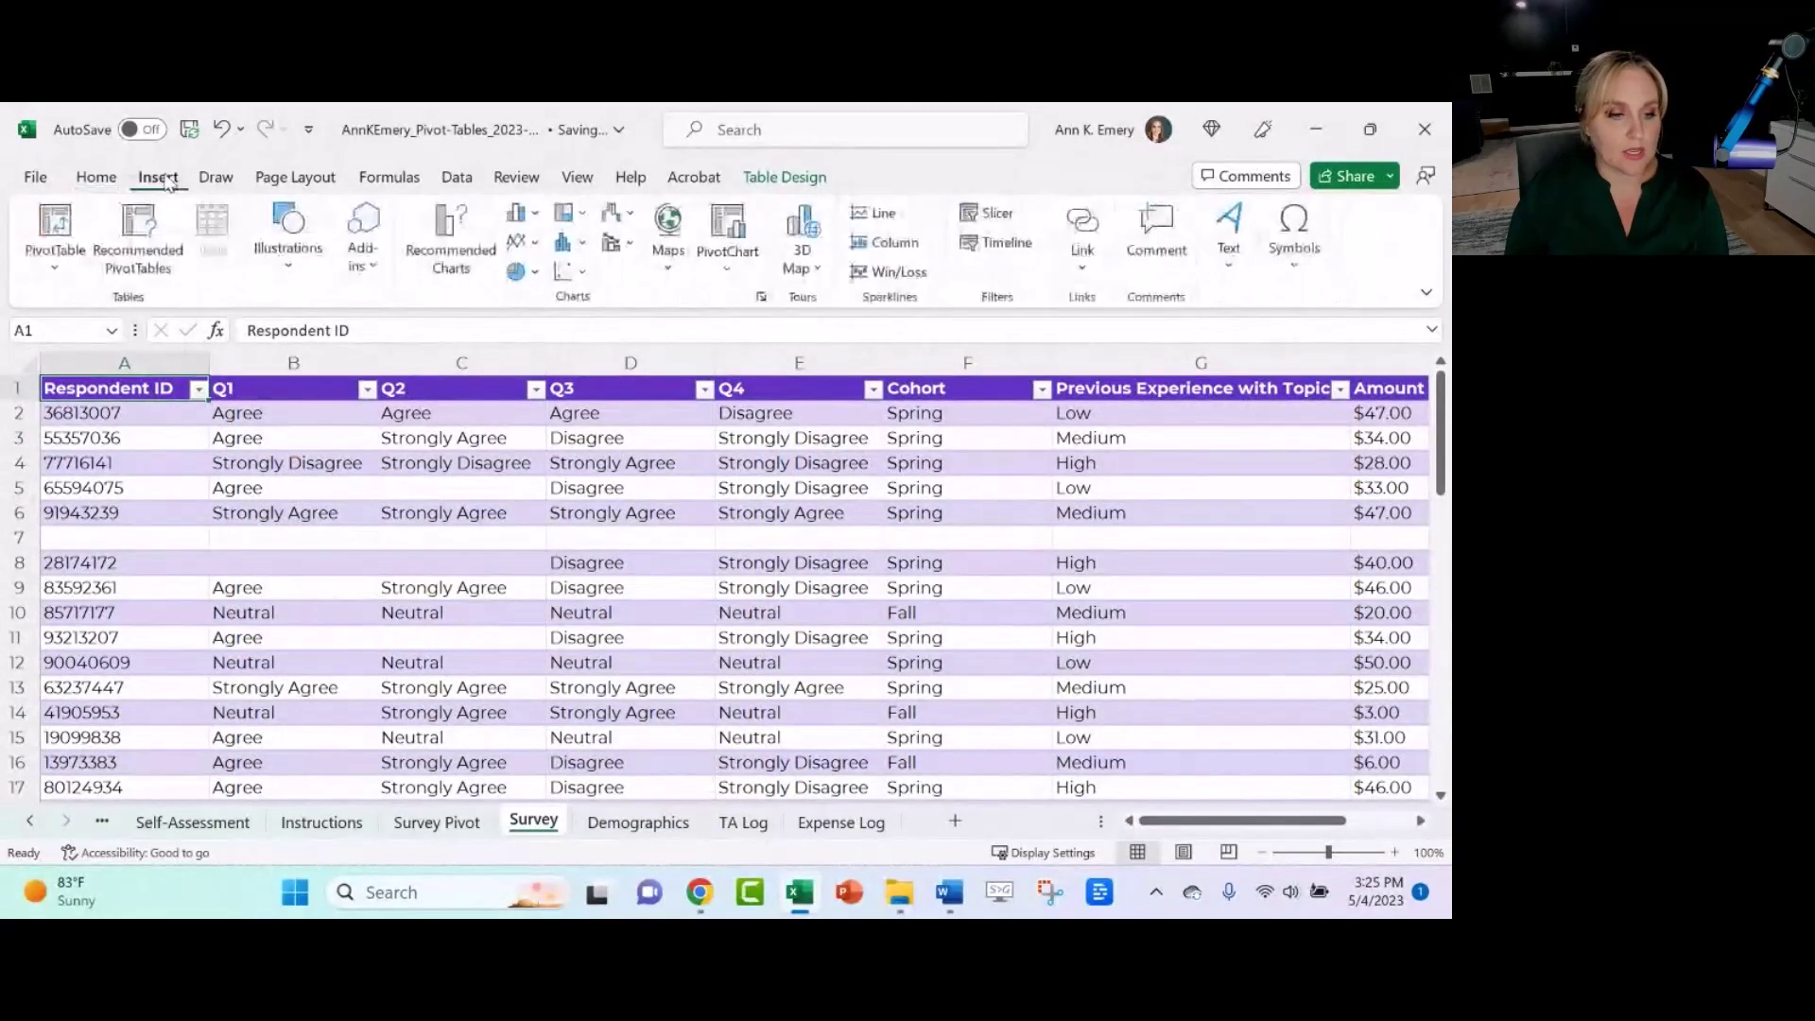
pyautogui.click(57, 223)
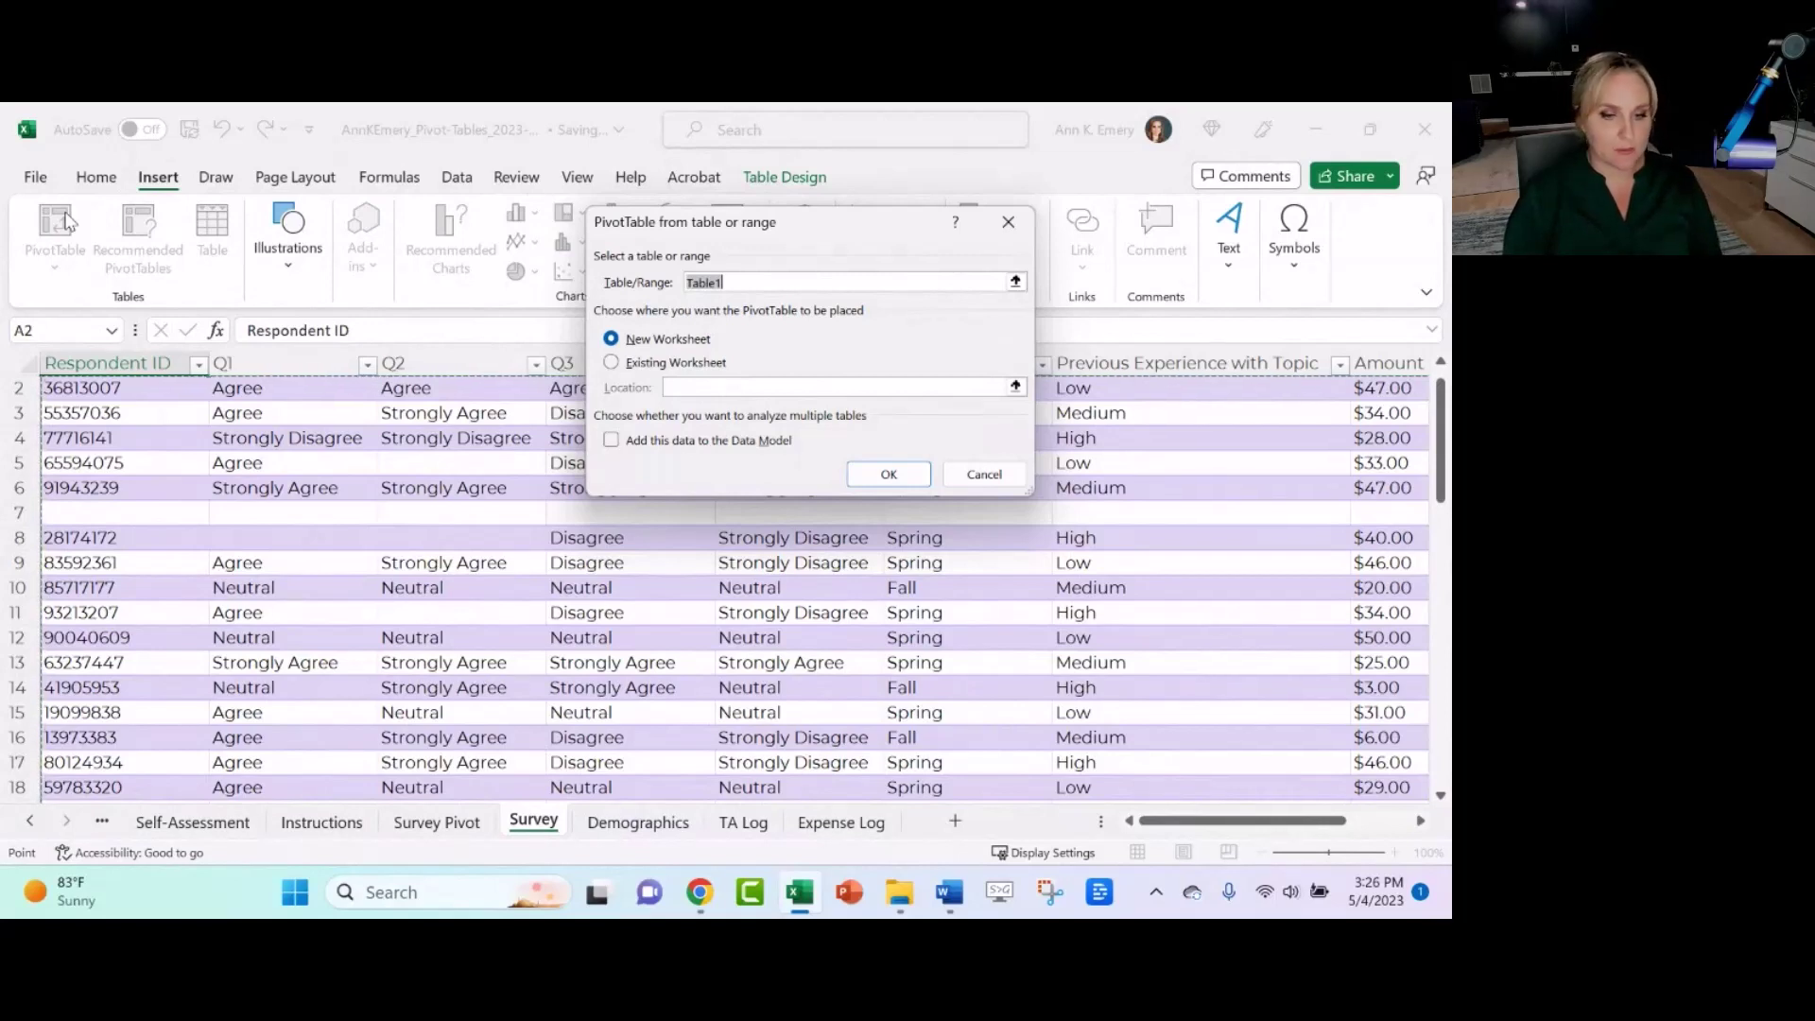
pyautogui.click(1004, 225)
# - Delete the blank row 7 from the table on the Survey sheet
pyautogui.click(35, 513)
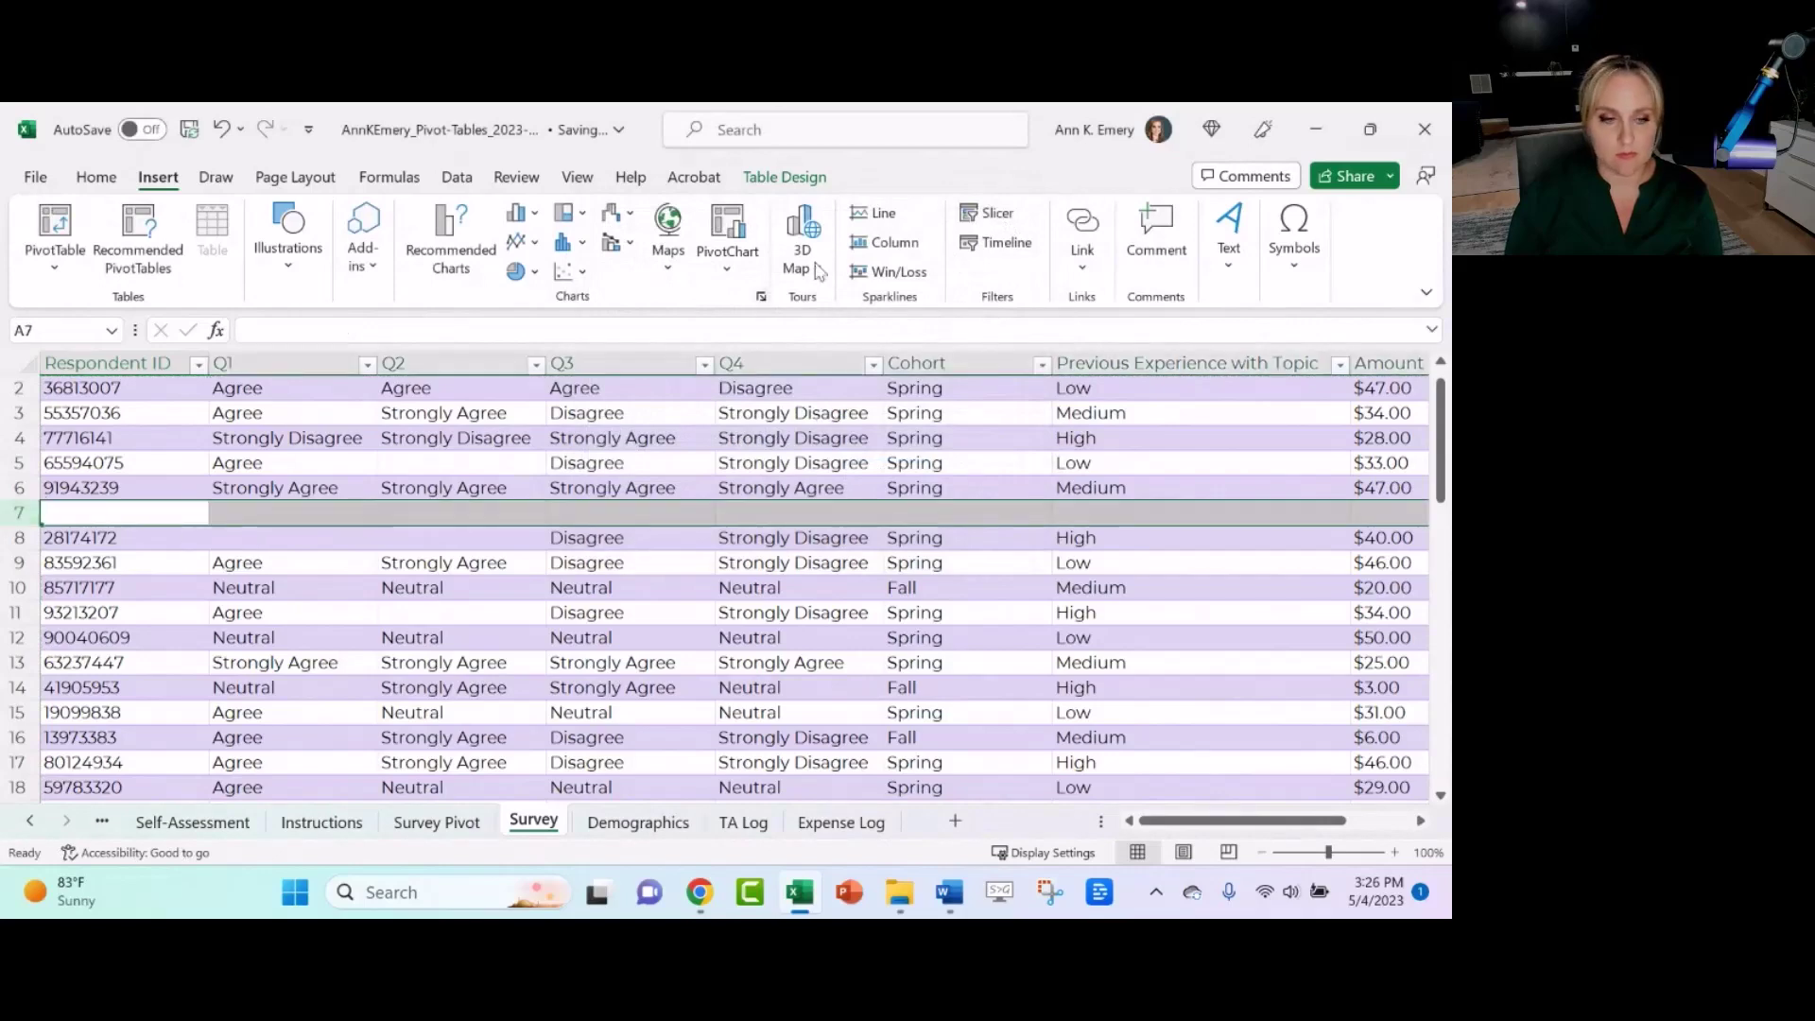
pyautogui.click(121, 178)
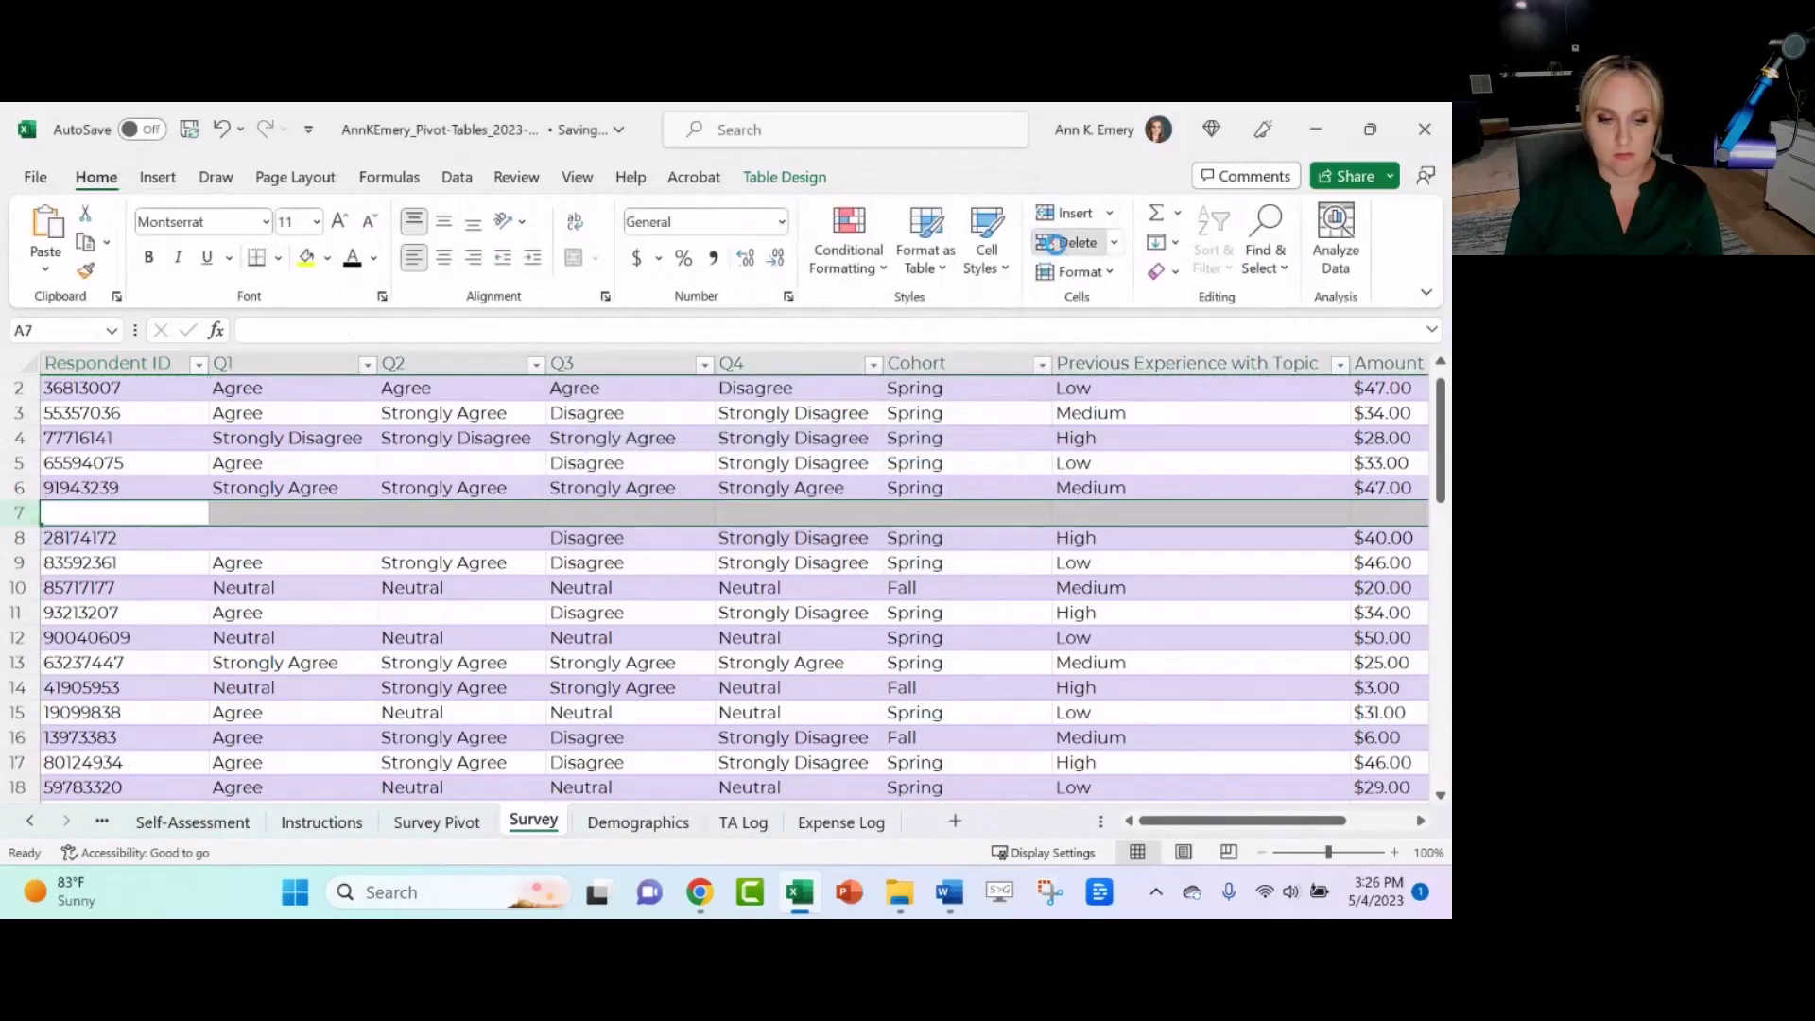
pyautogui.click(1067, 242)
pyautogui.scroll(1, 404, 517)
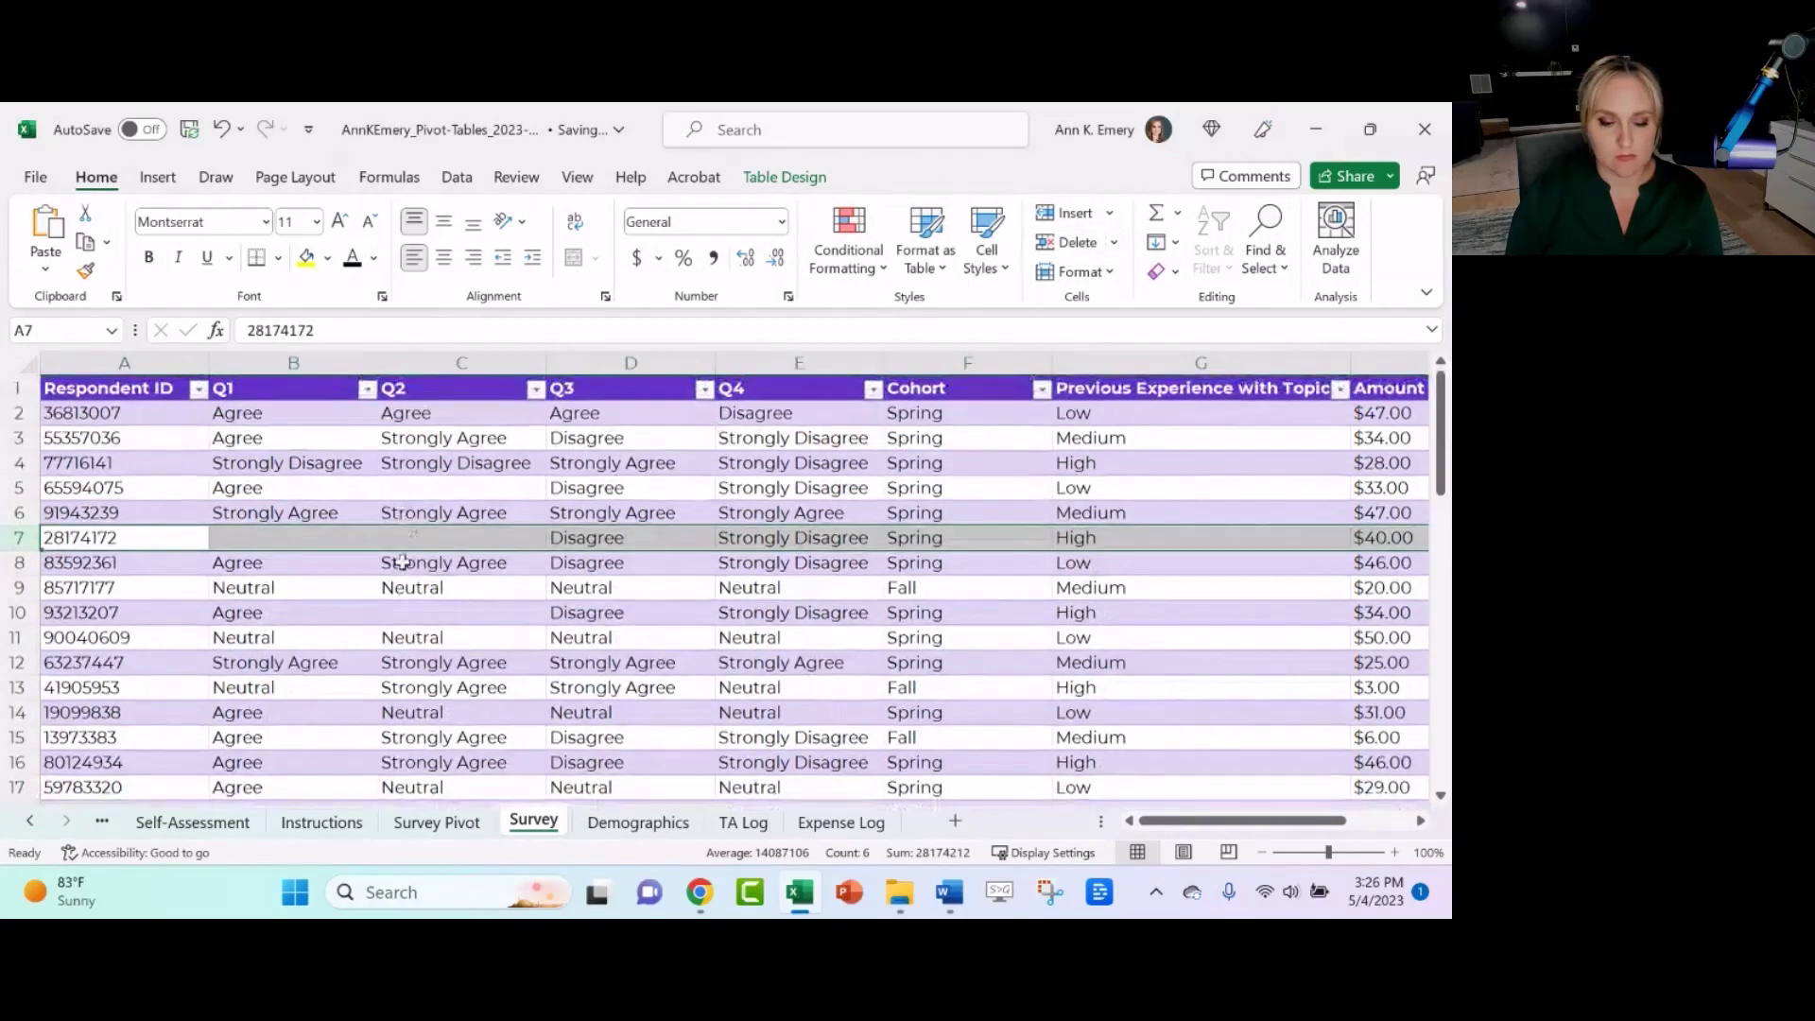
# - Review the "Drag and drop variables!" instructions and highlight the row about putting unique IDs in "Values" as a Count in yellow
pyautogui.click(322, 824)
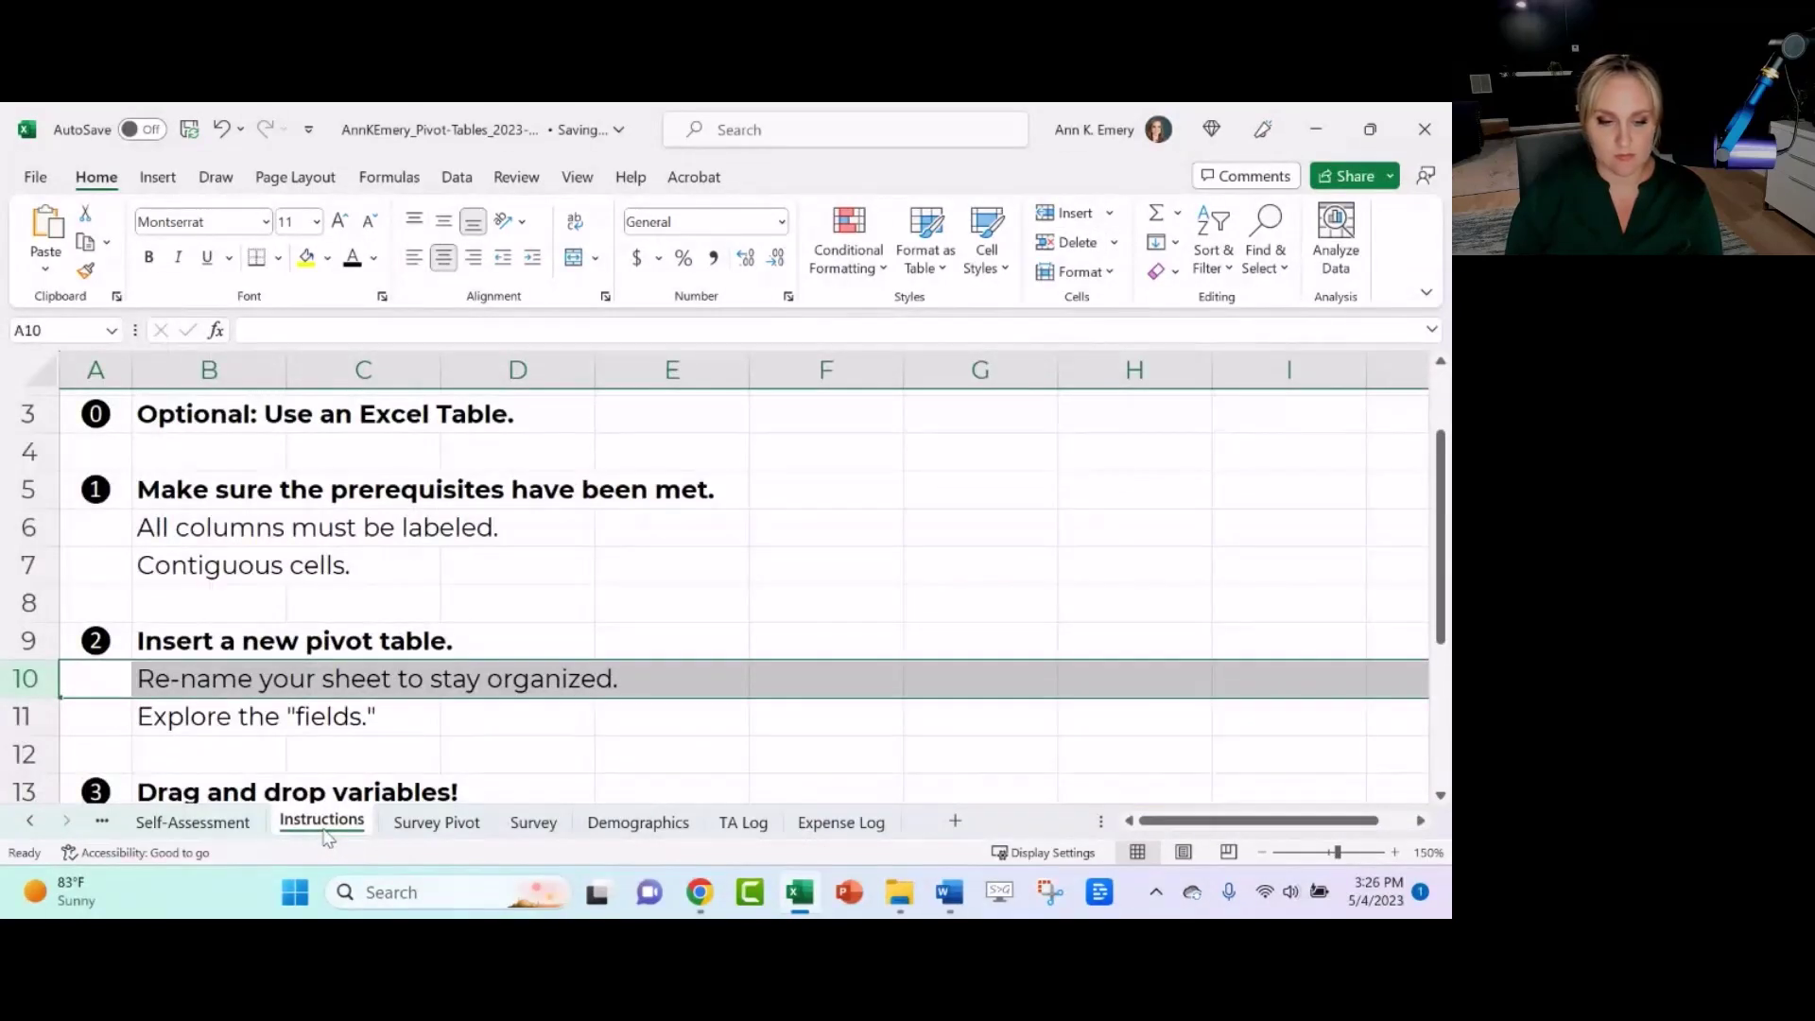
pyautogui.click(27, 640)
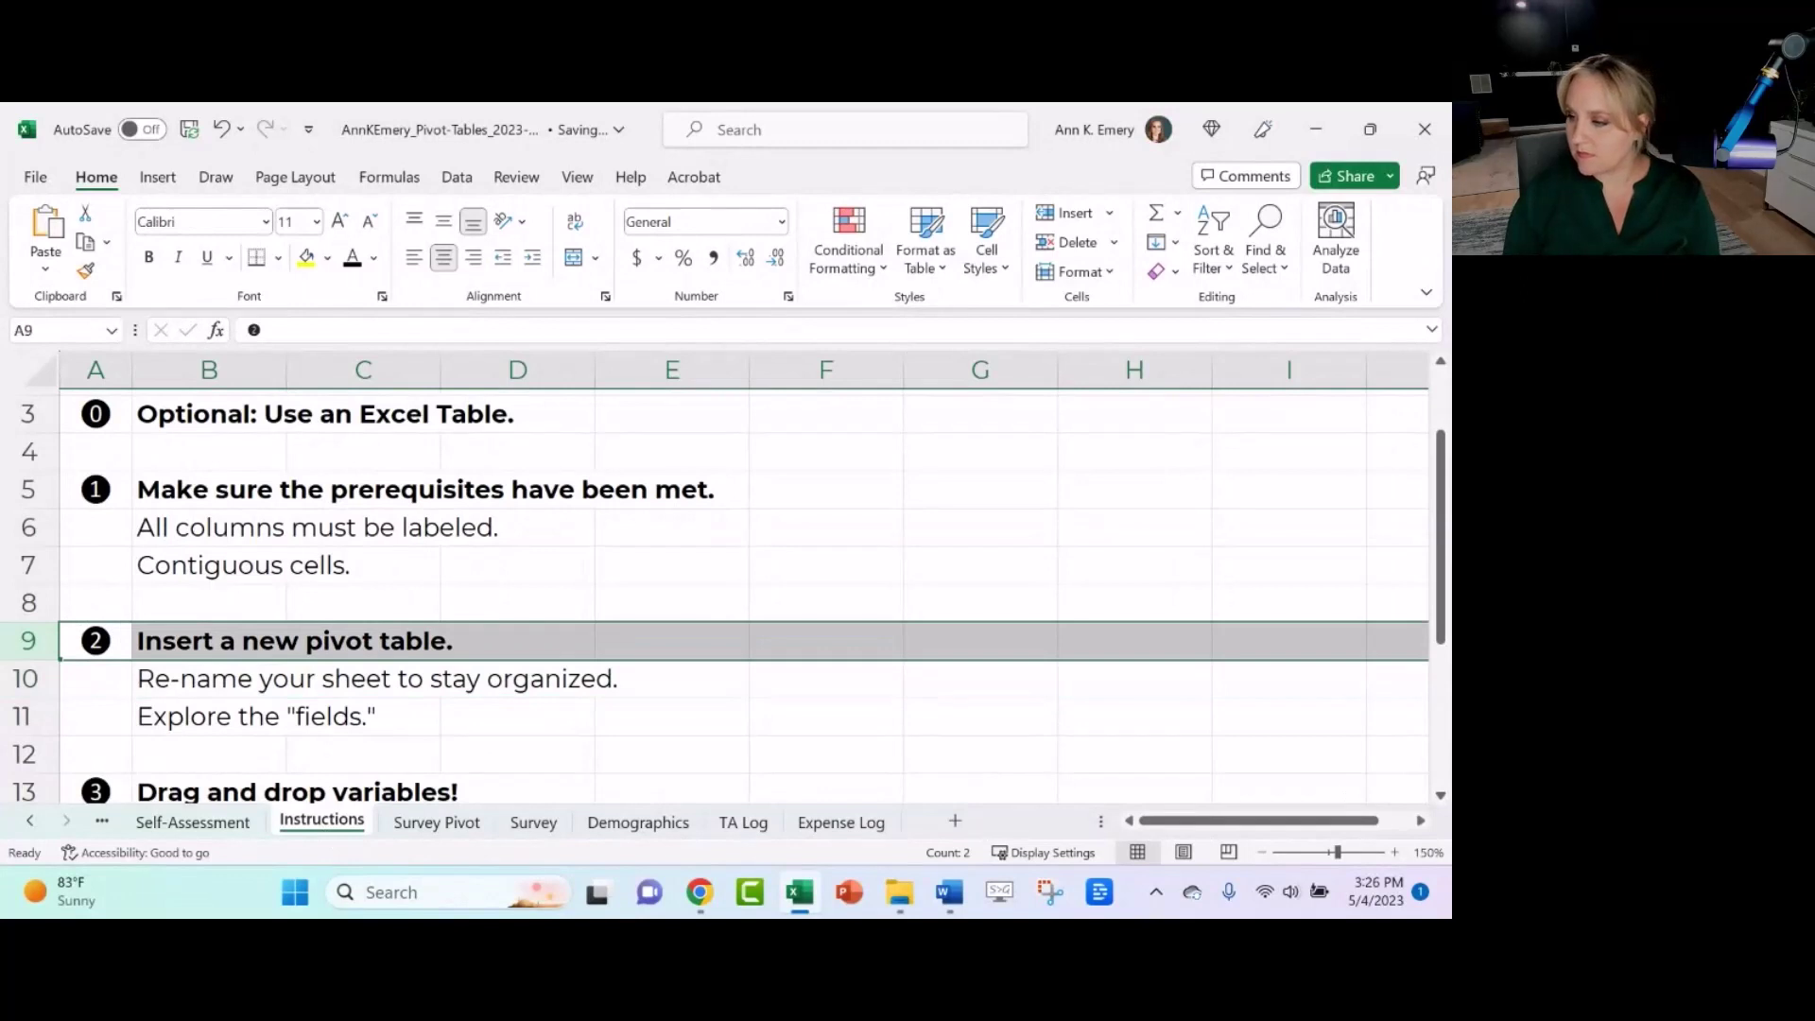
pyautogui.hotkey('alt', 'Tab')
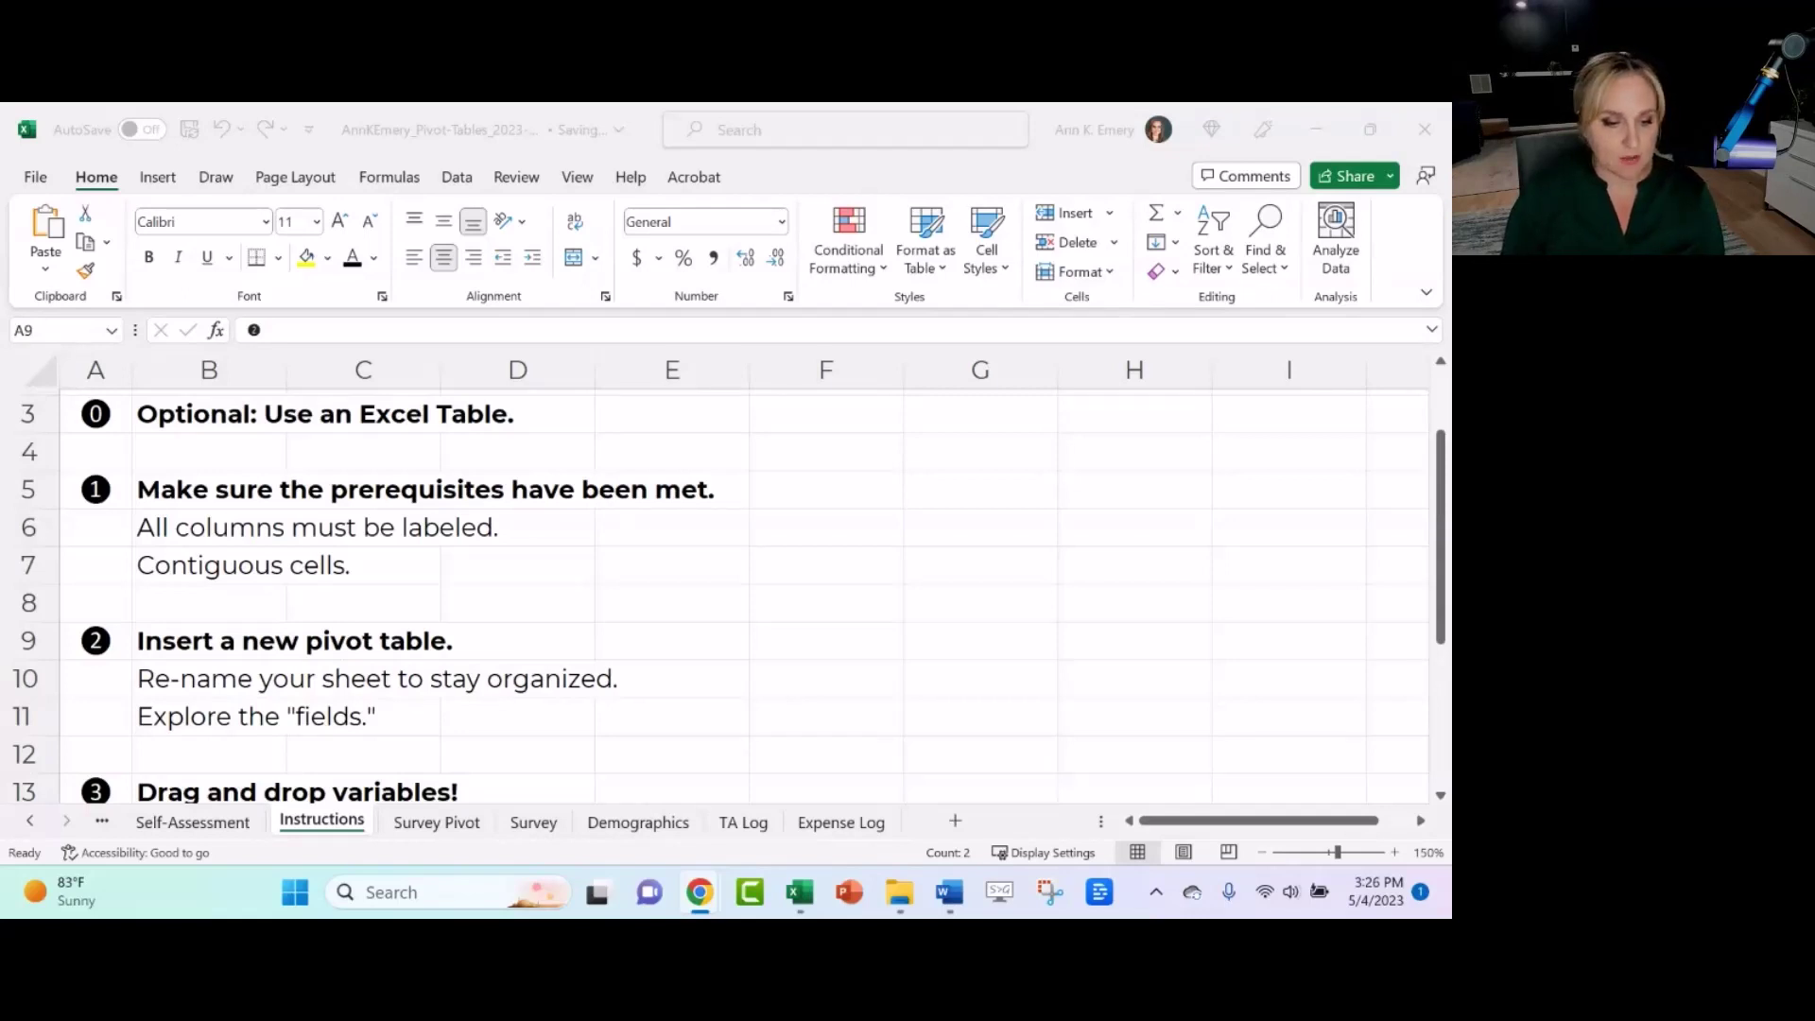
pyautogui.scroll(-2, 302, 511)
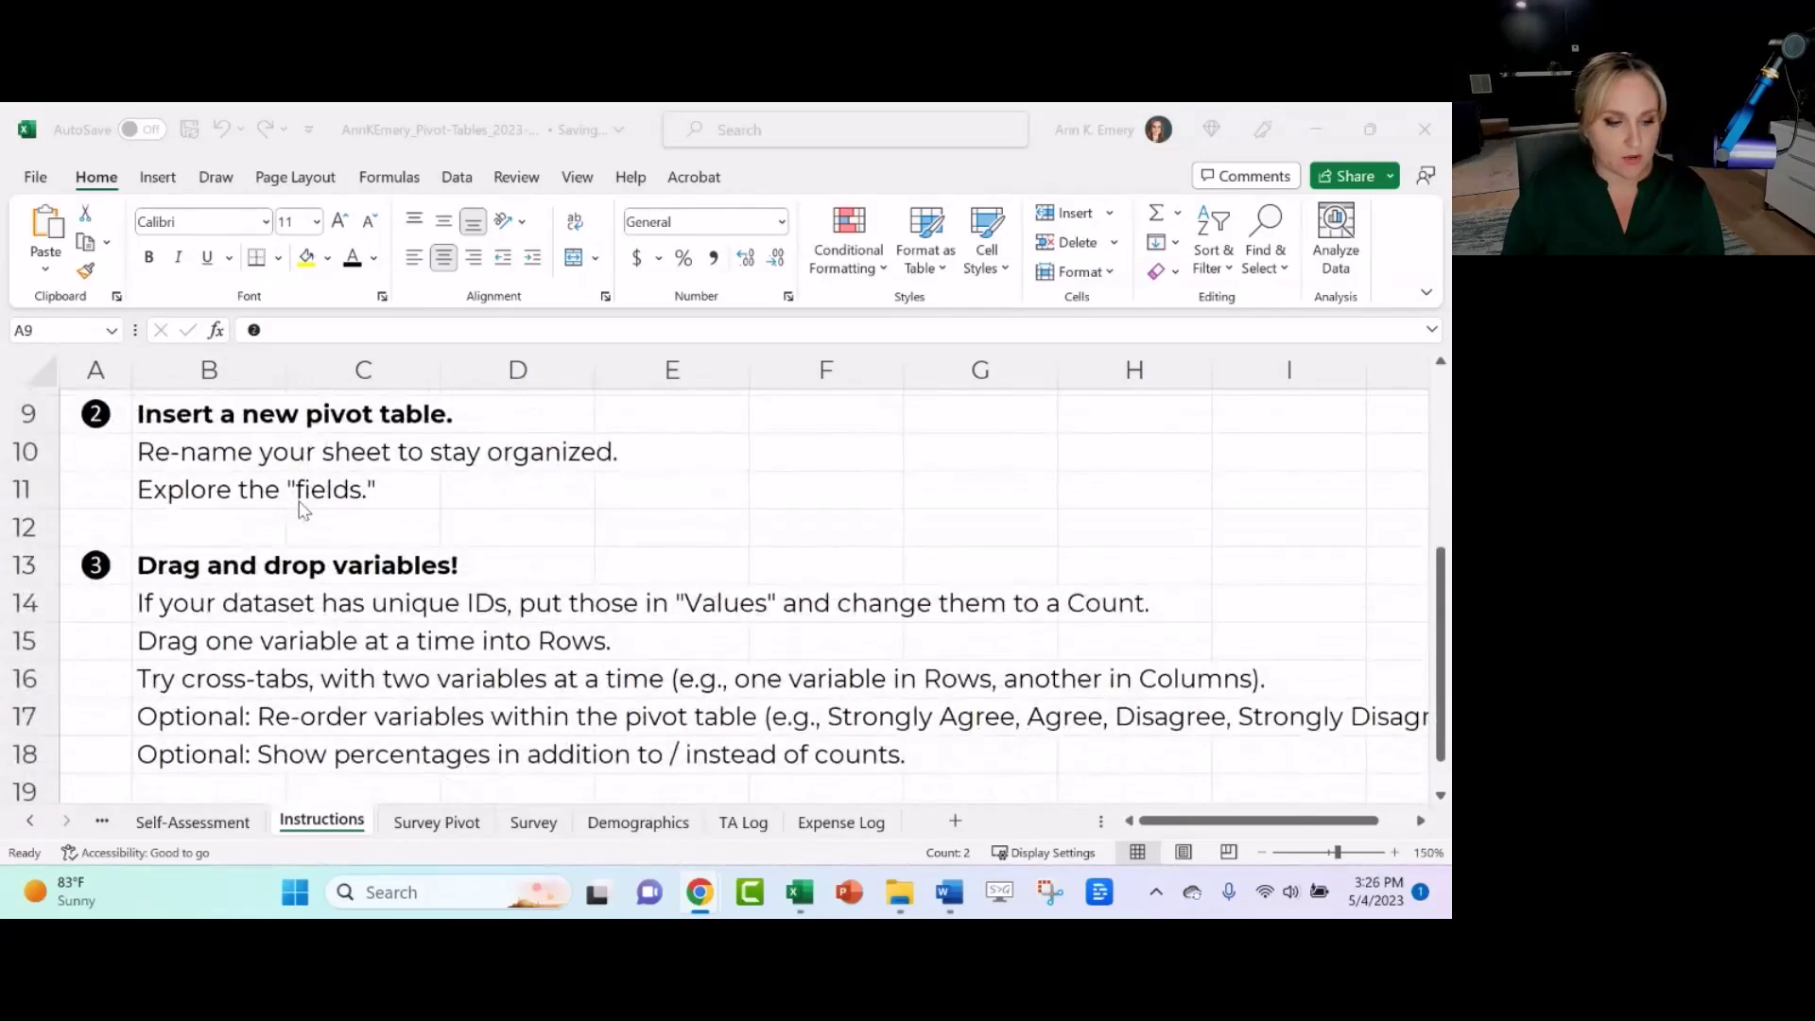
pyautogui.click(19, 565)
pyautogui.scroll(-2, 21, 567)
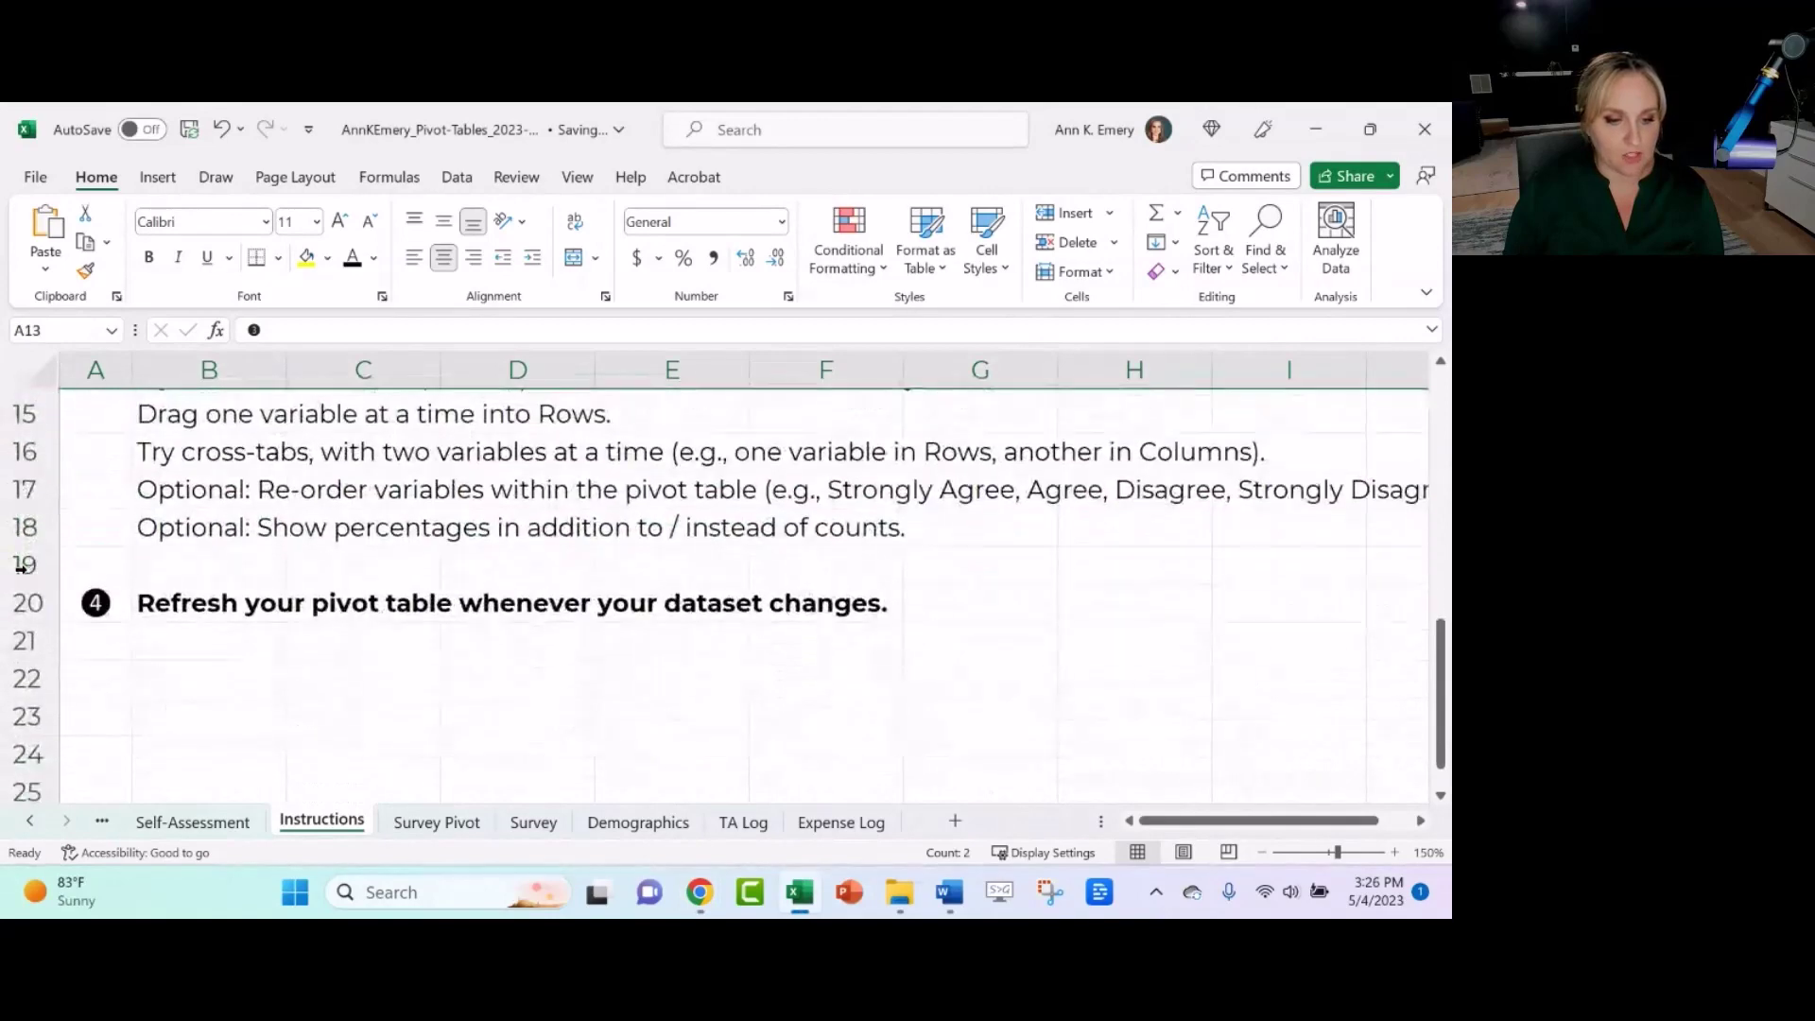
pyautogui.scroll(1, 19, 568)
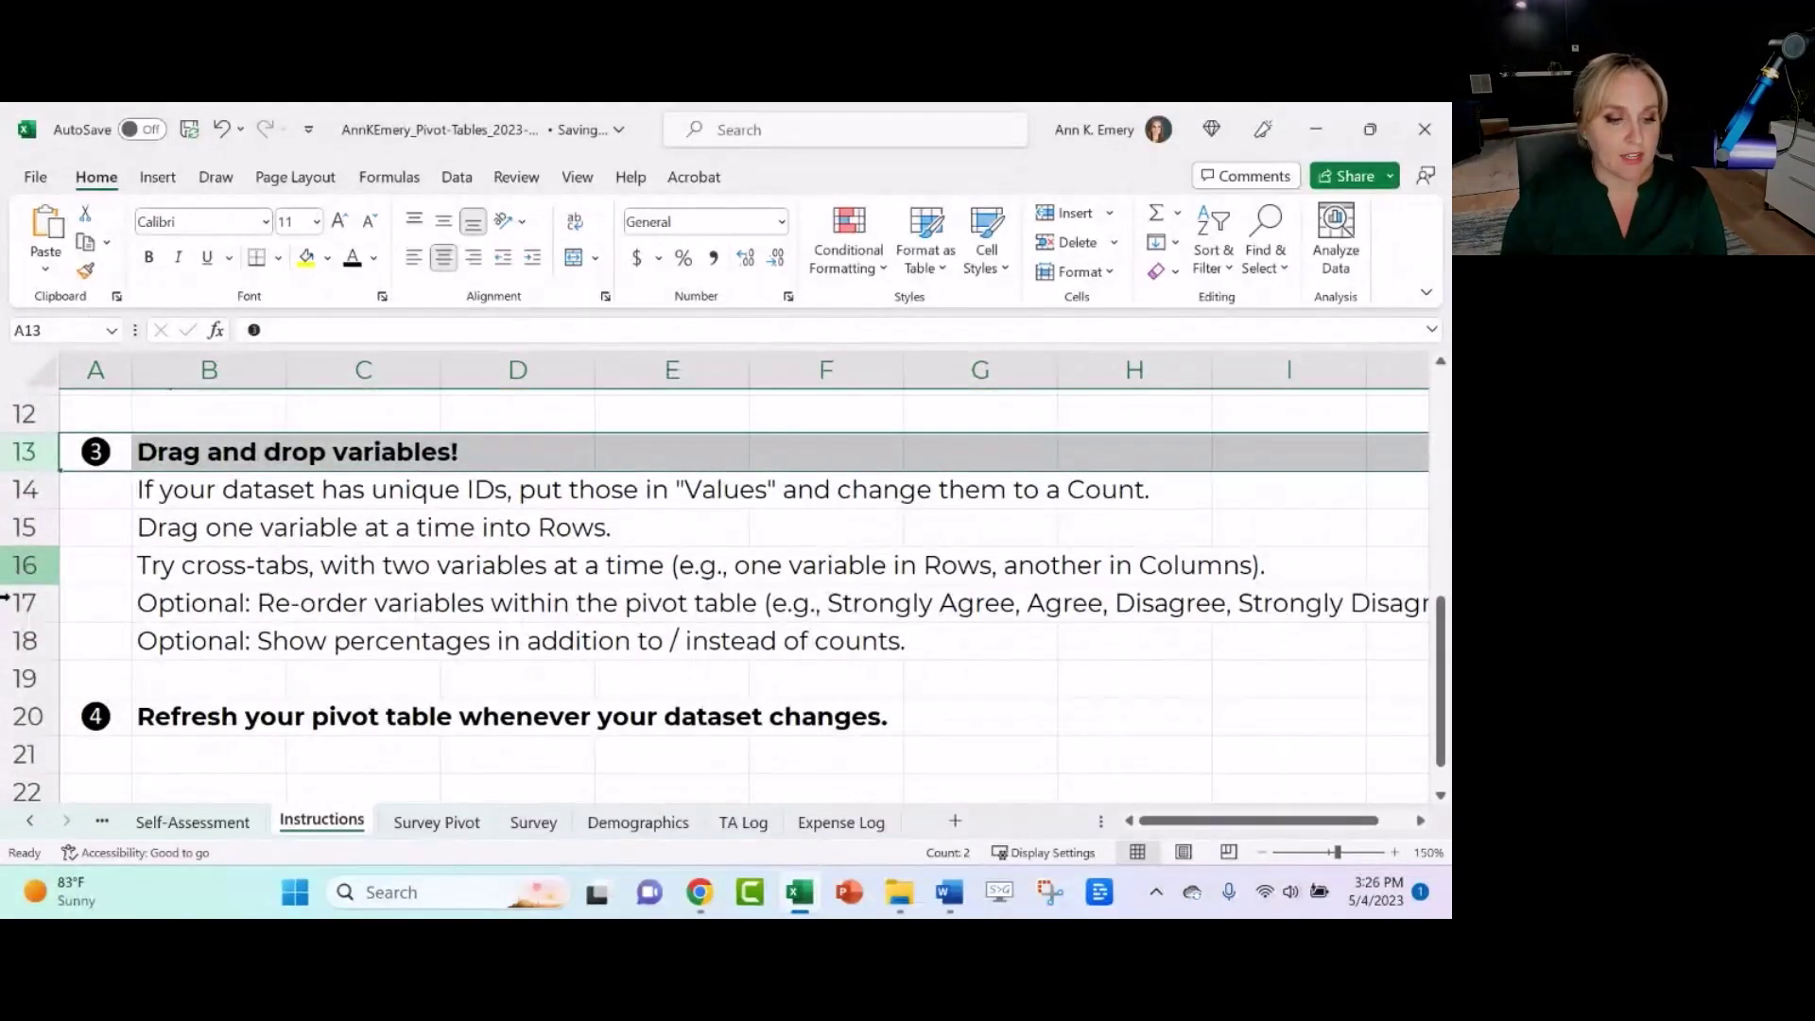
pyautogui.click(28, 489)
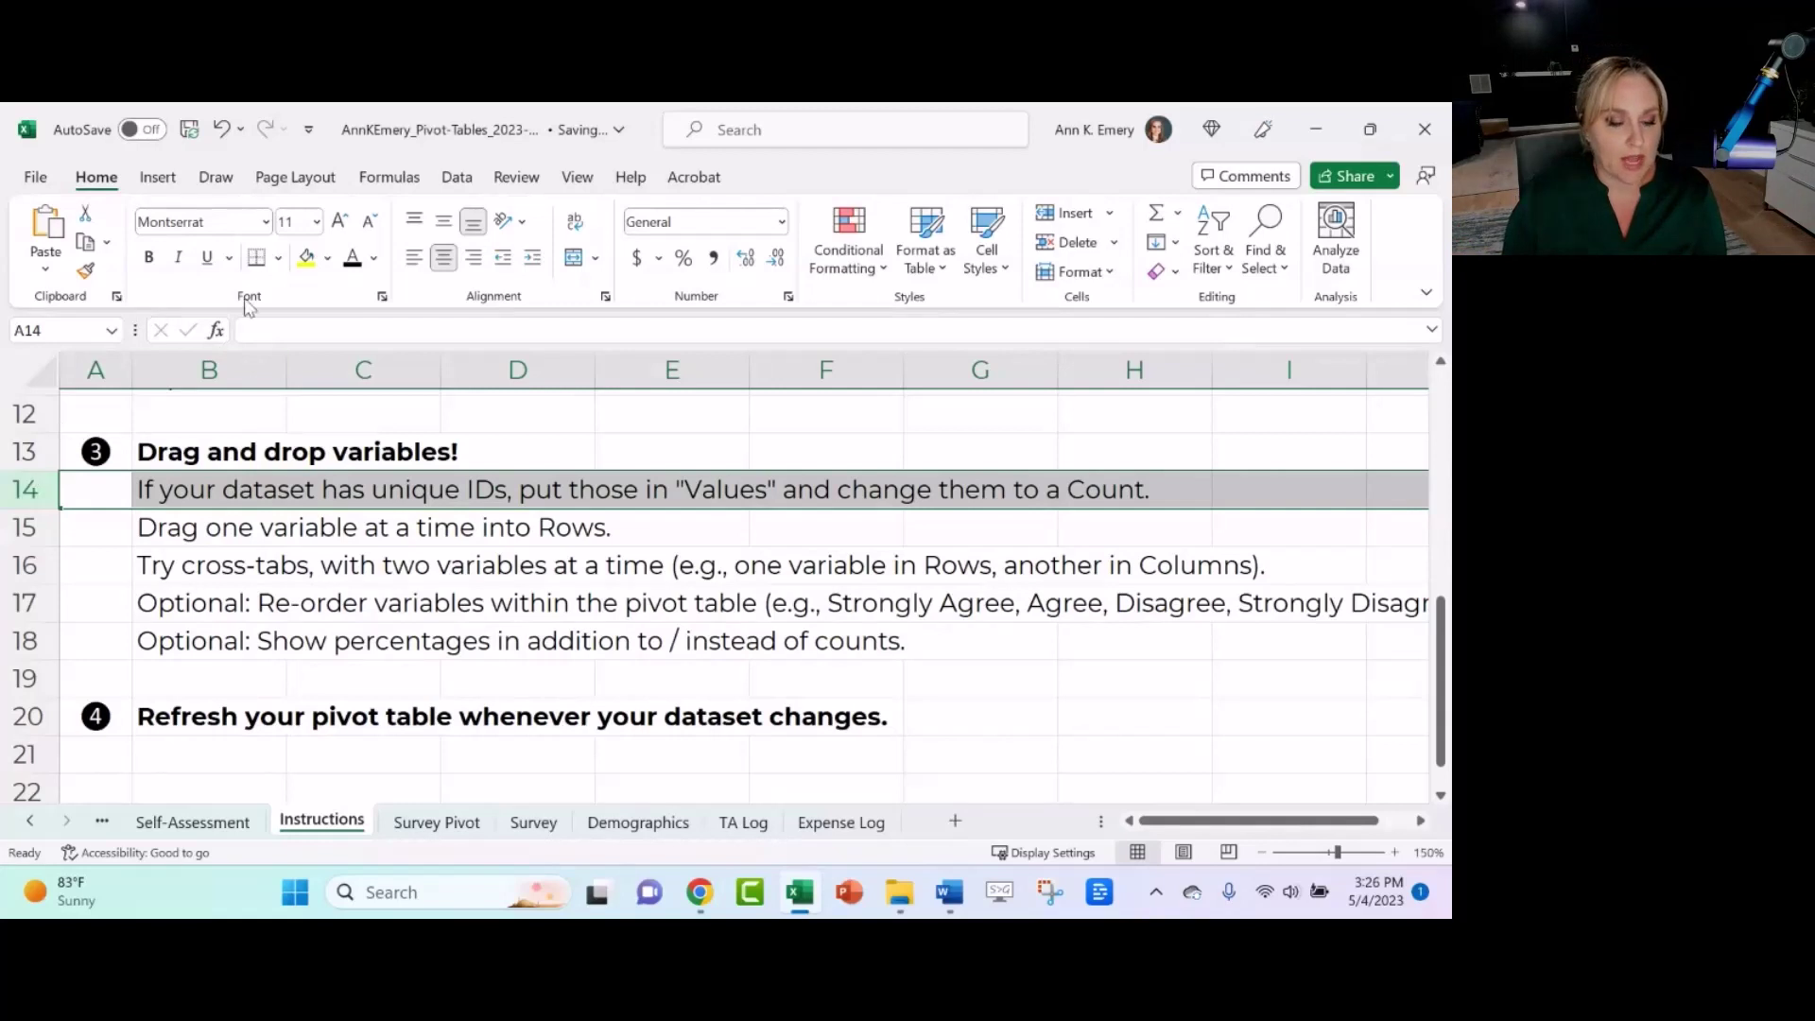
pyautogui.click(312, 262)
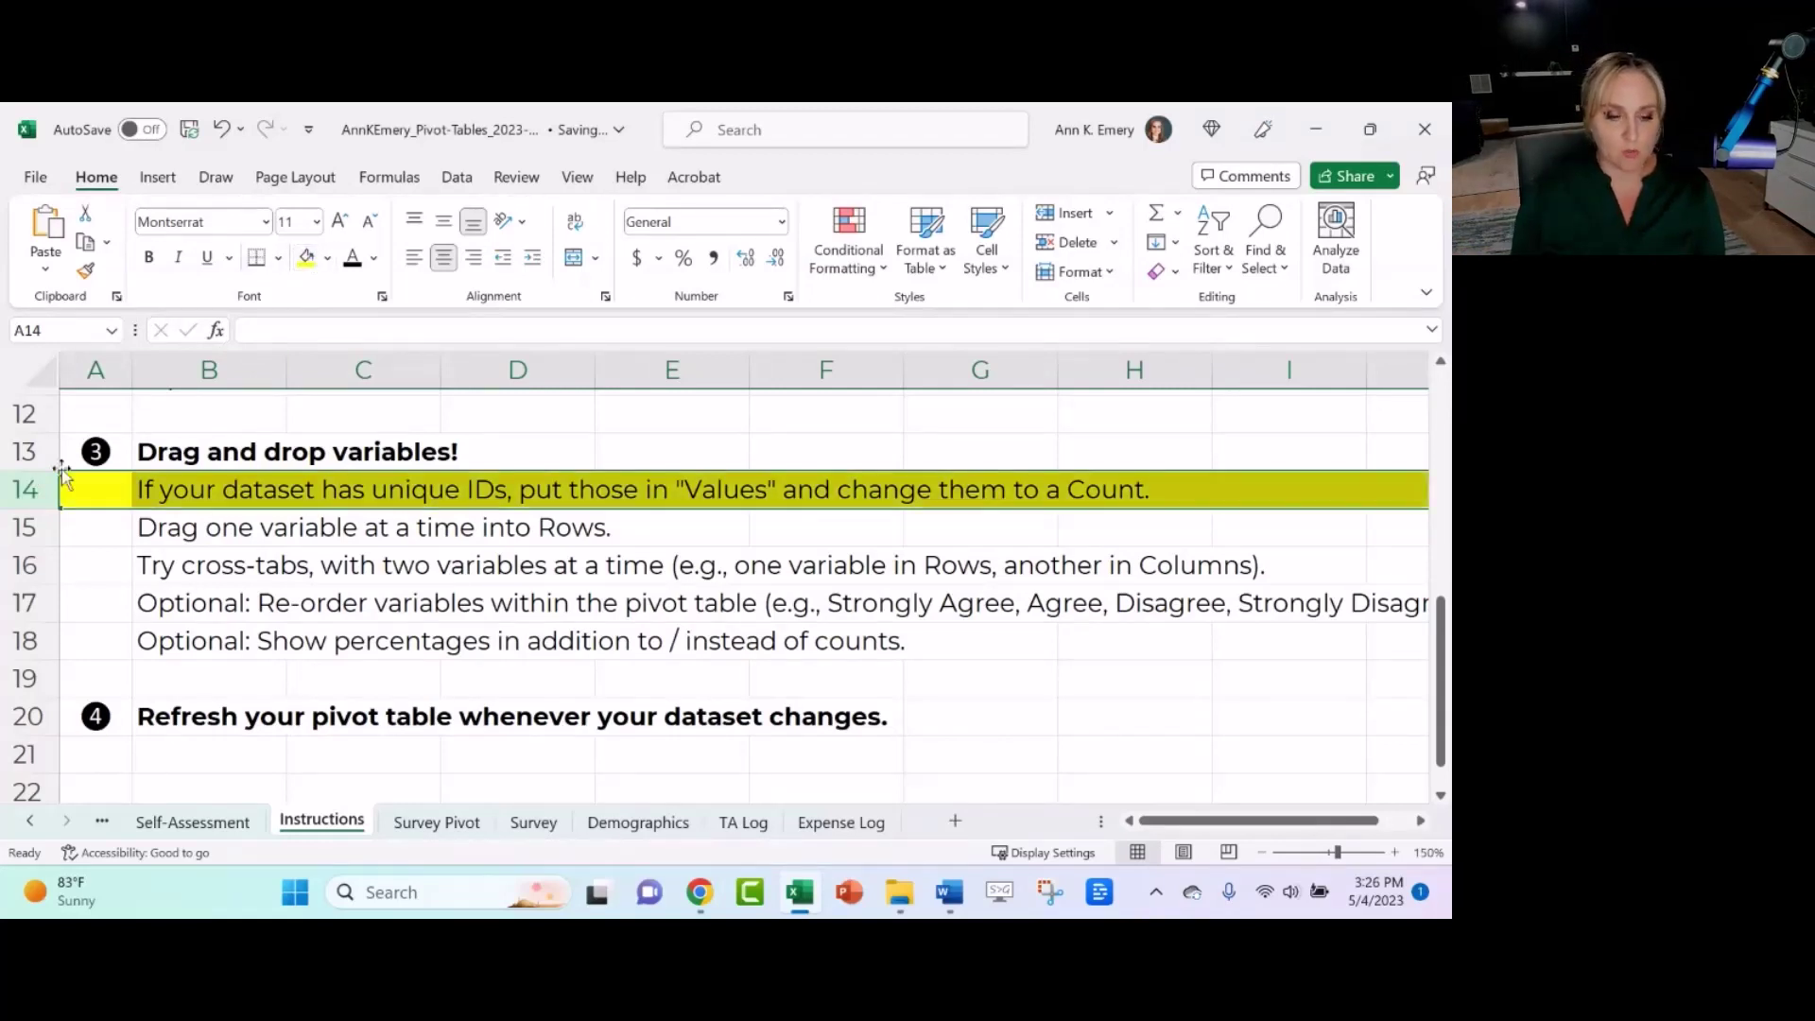
pyautogui.click(71, 439)
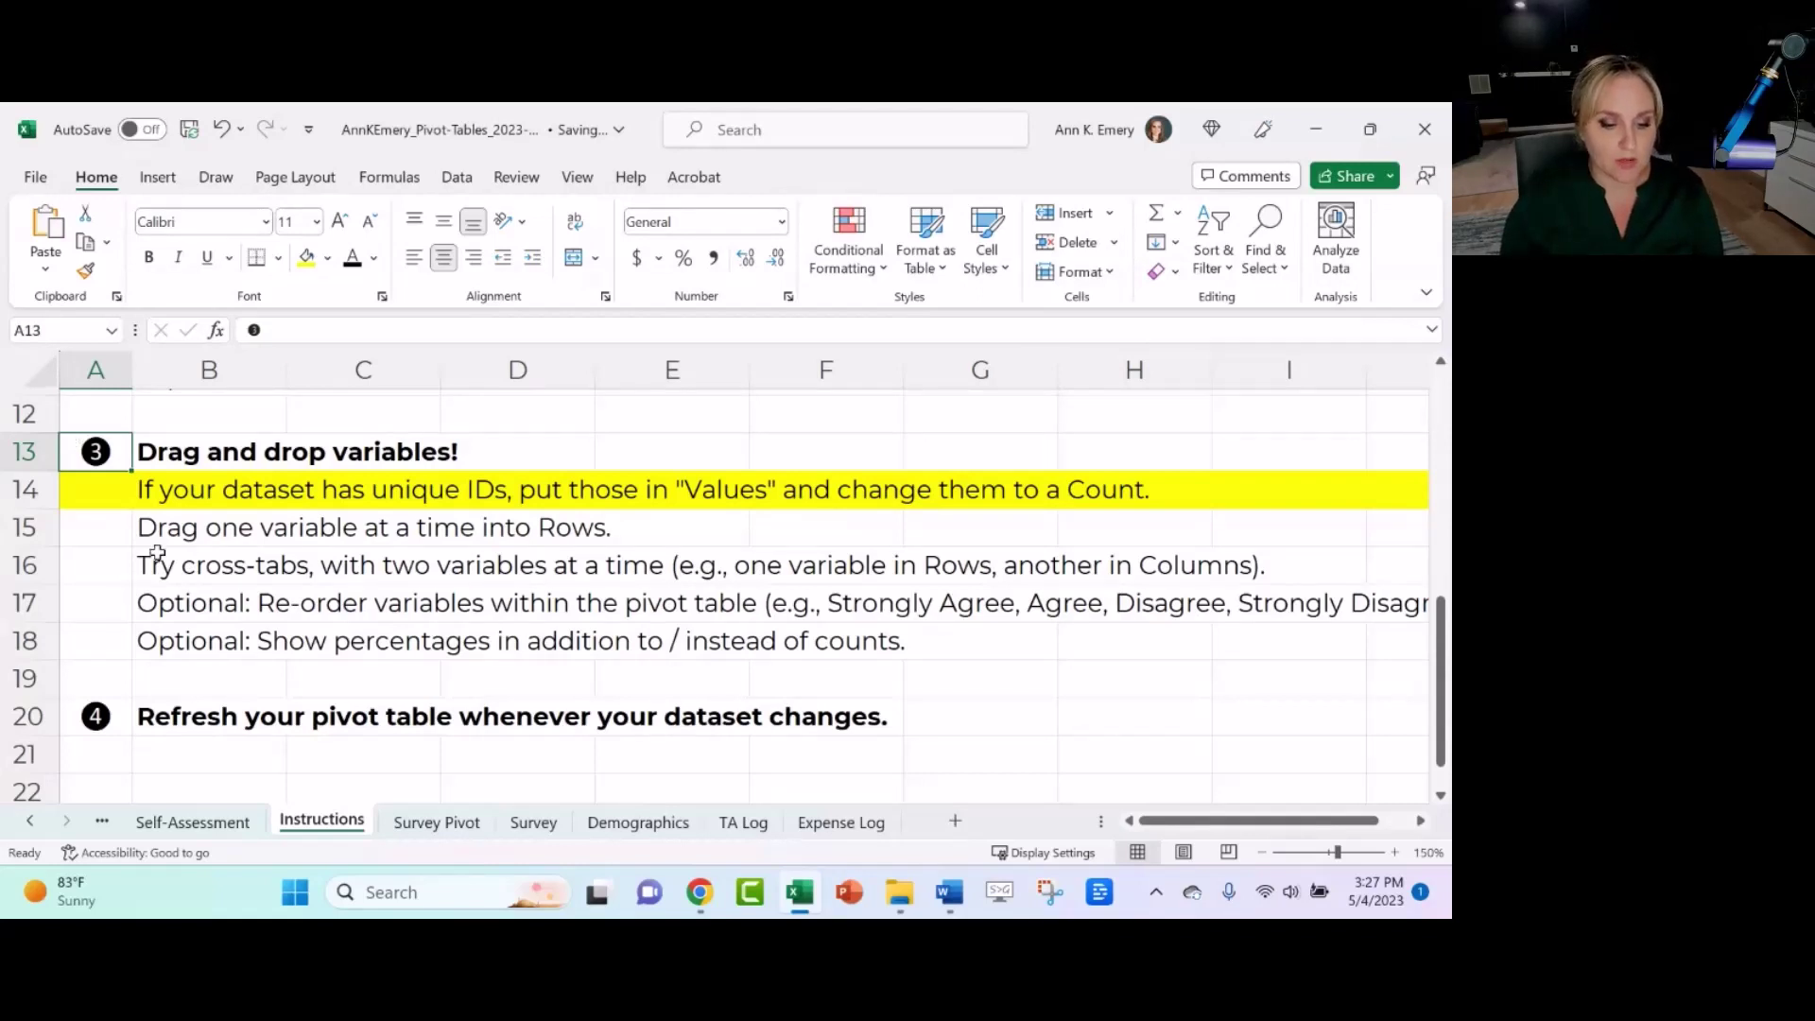
# - Check the Respondent ID column on the Survey sheet and add Respondent ID to the Values of the Survey Pivot table
pyautogui.click(532, 822)
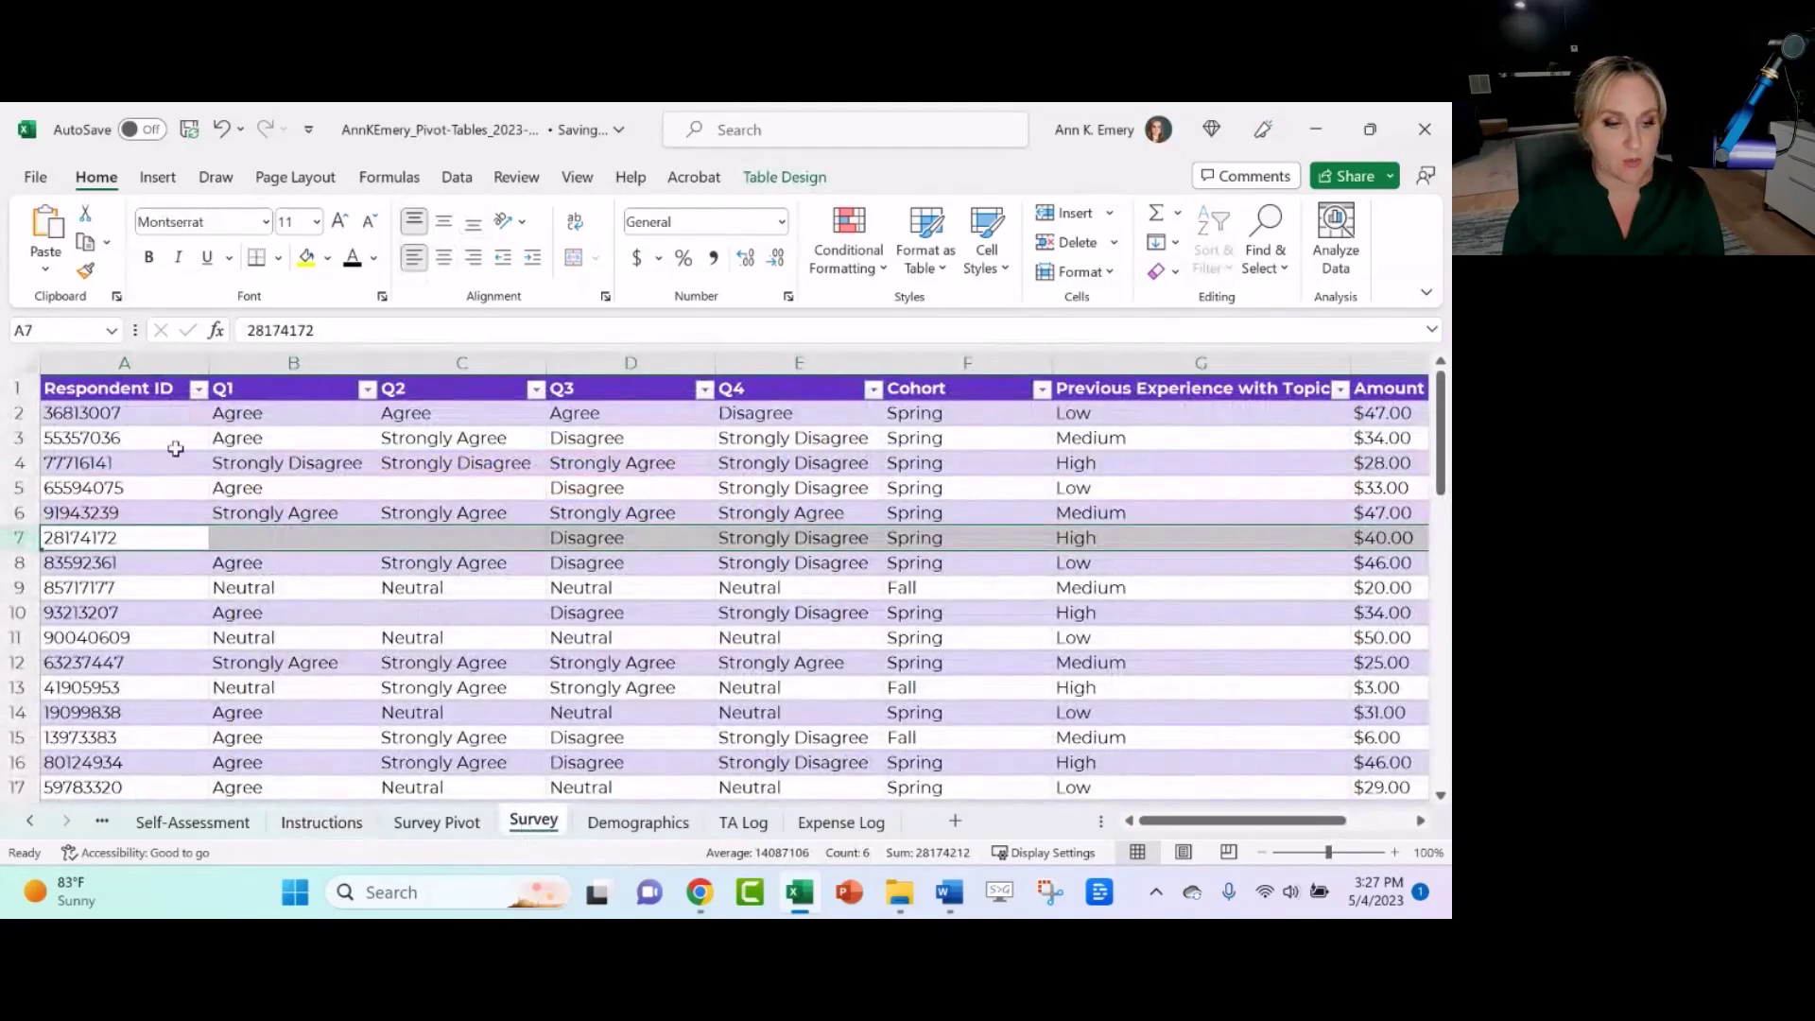
pyautogui.click(157, 360)
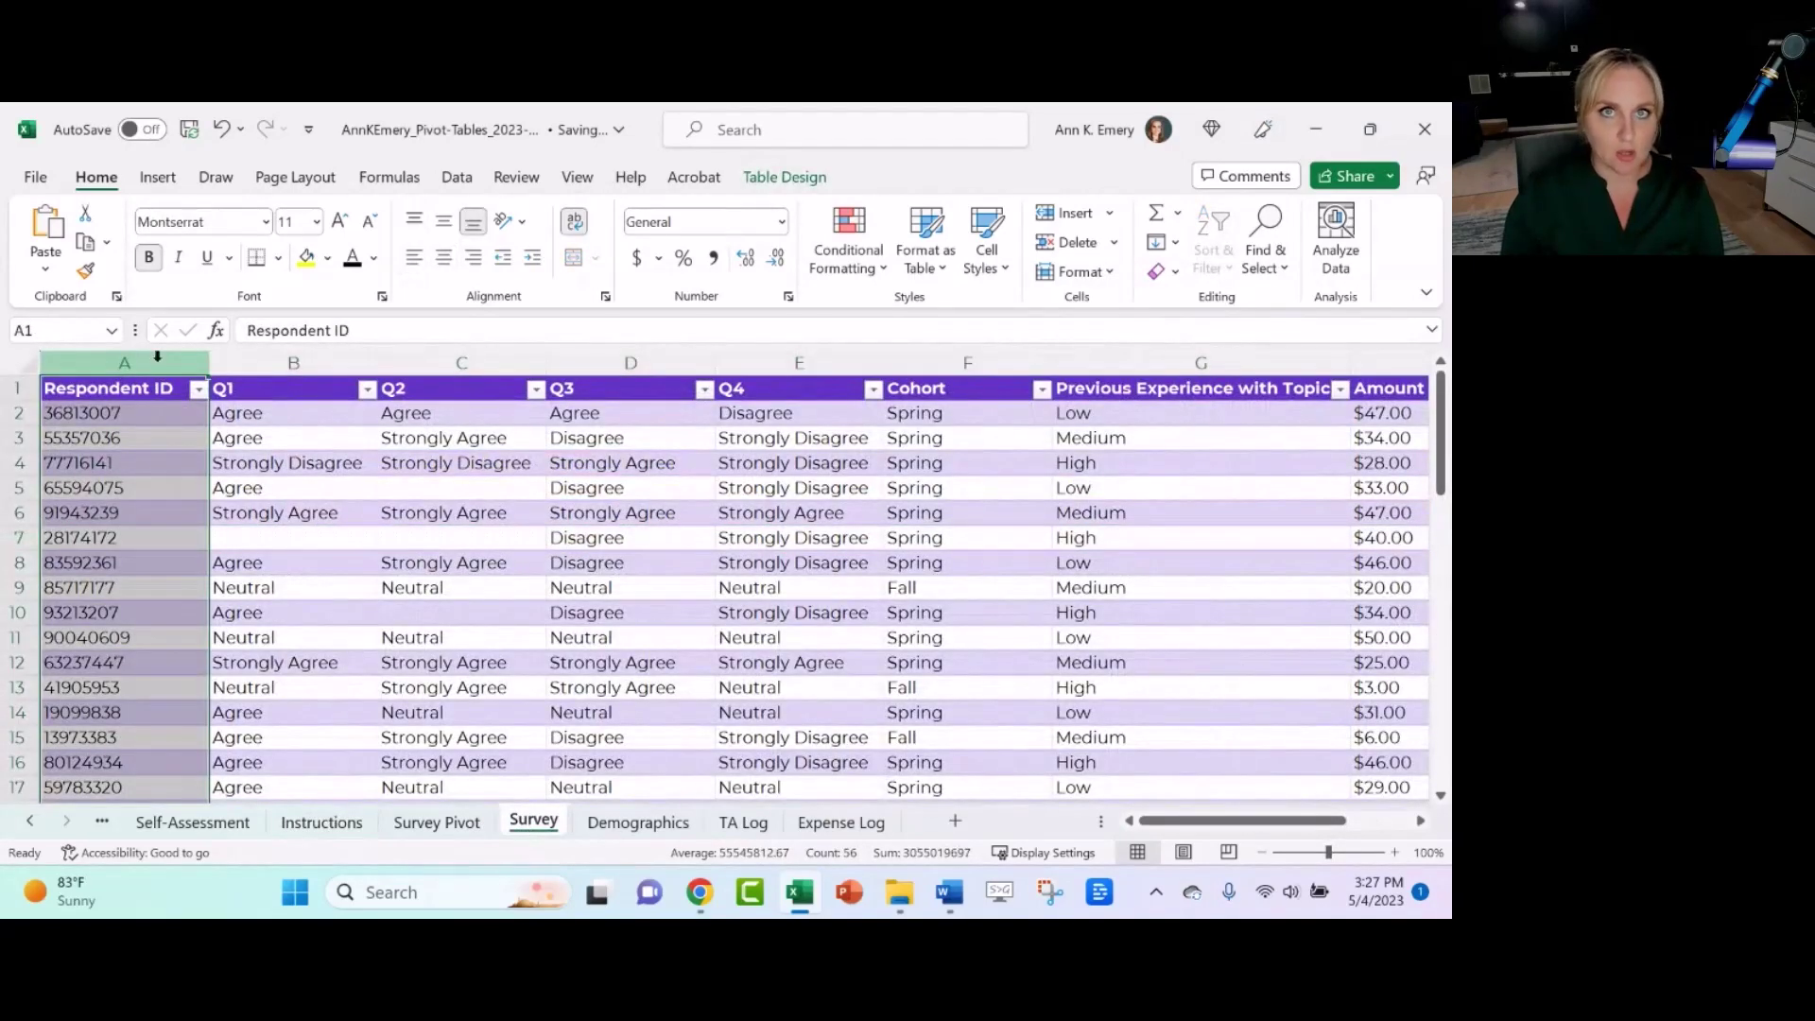
pyautogui.click(440, 828)
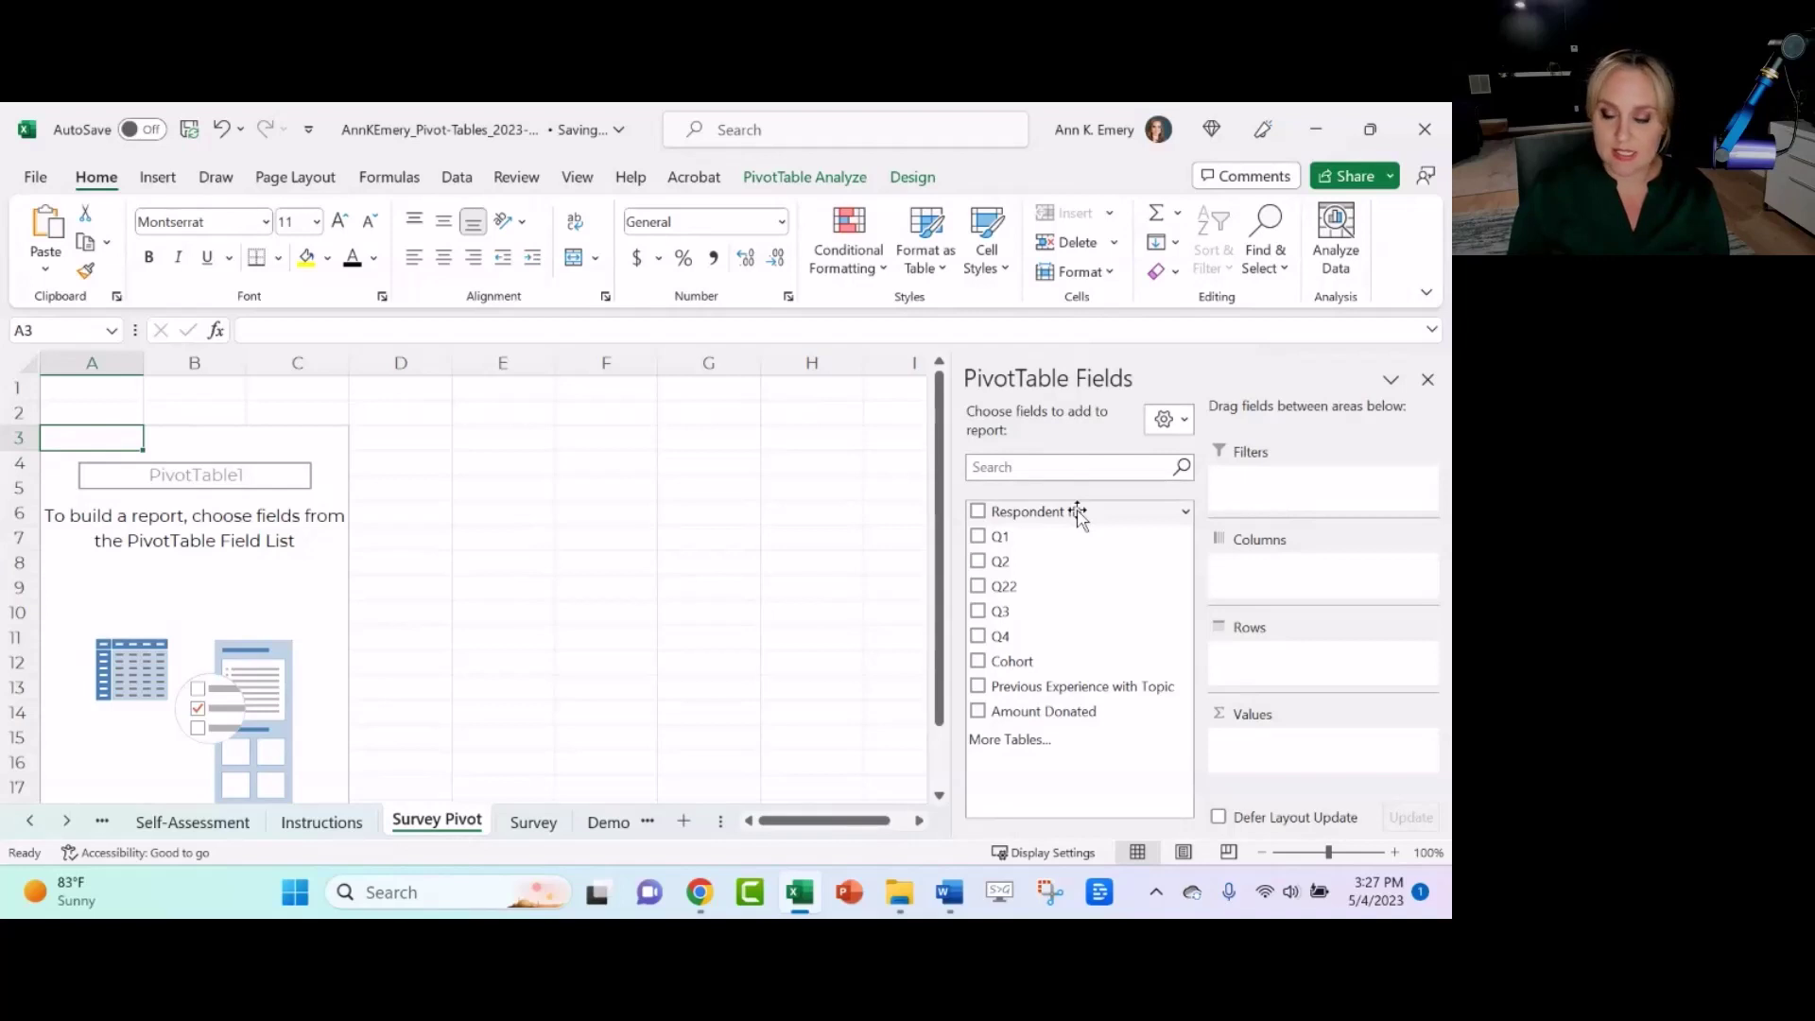
pyautogui.moveTo(1080, 514); pyautogui.dragTo(1277, 773)
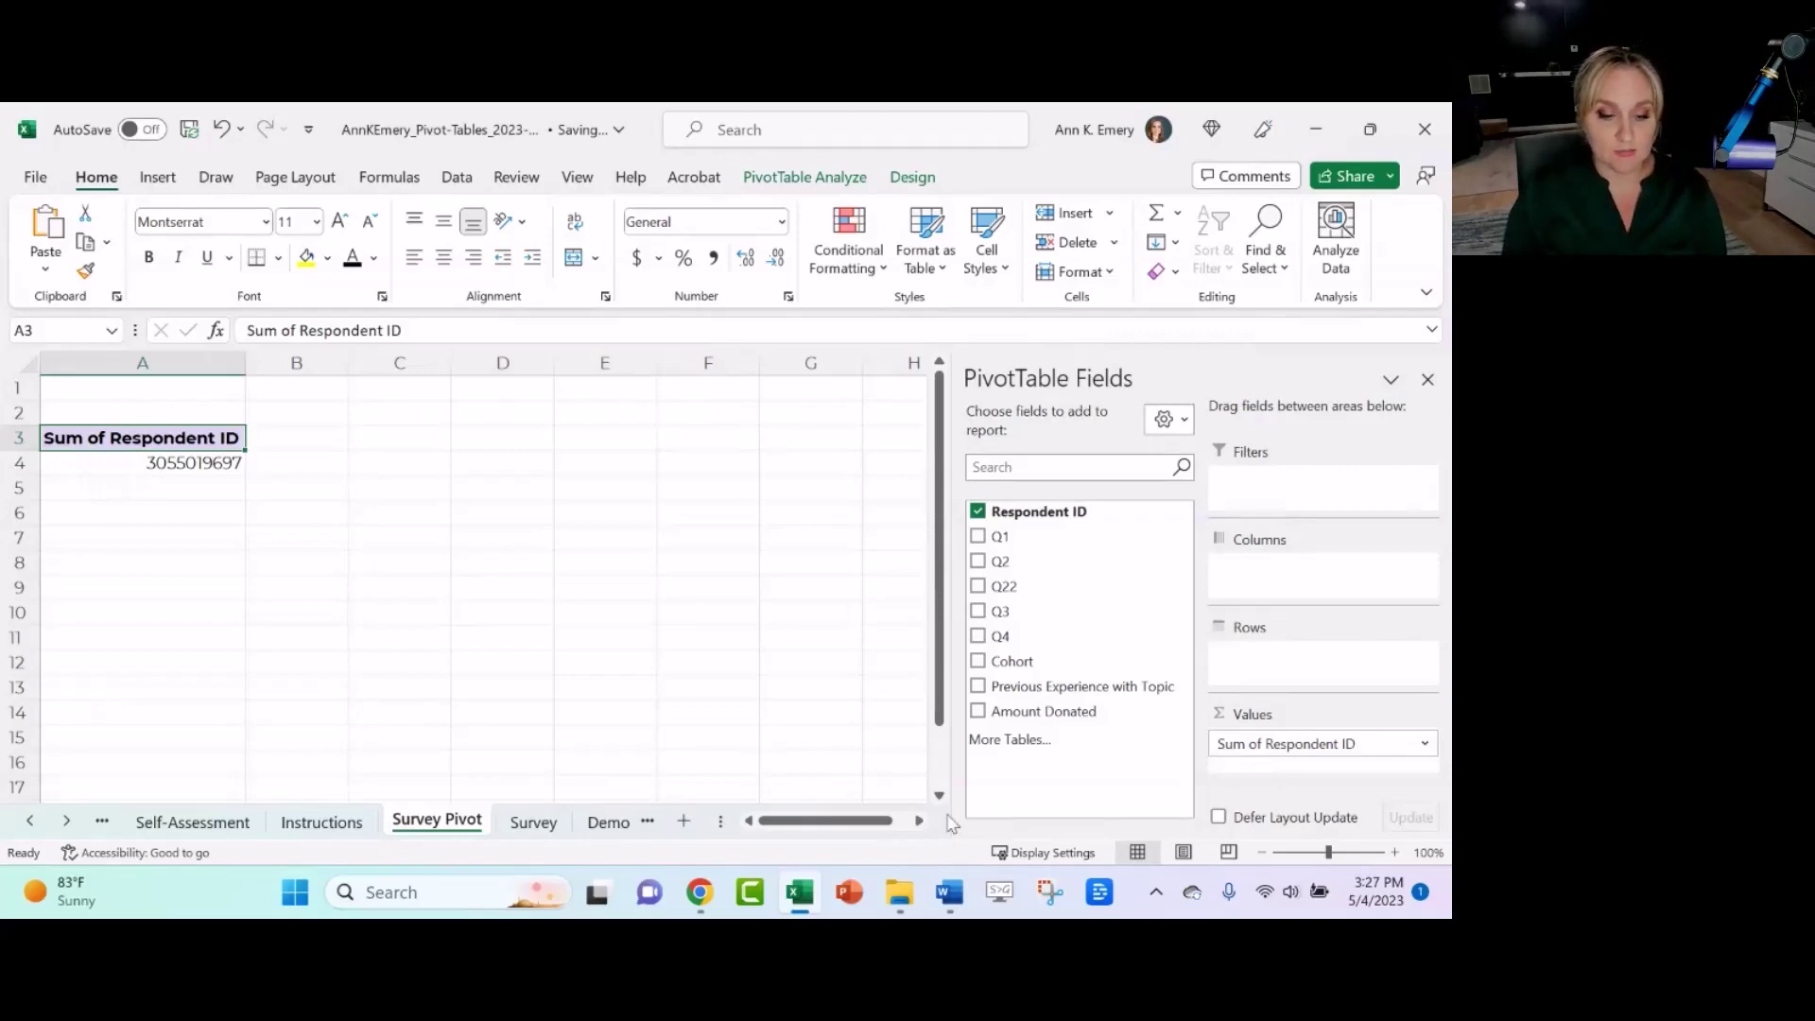
# - Look over the individual respondent IDs on the Survey sheet and summarize the pivot table's Respondent ID value field by Count
pyautogui.click(533, 822)
pyautogui.click(126, 417)
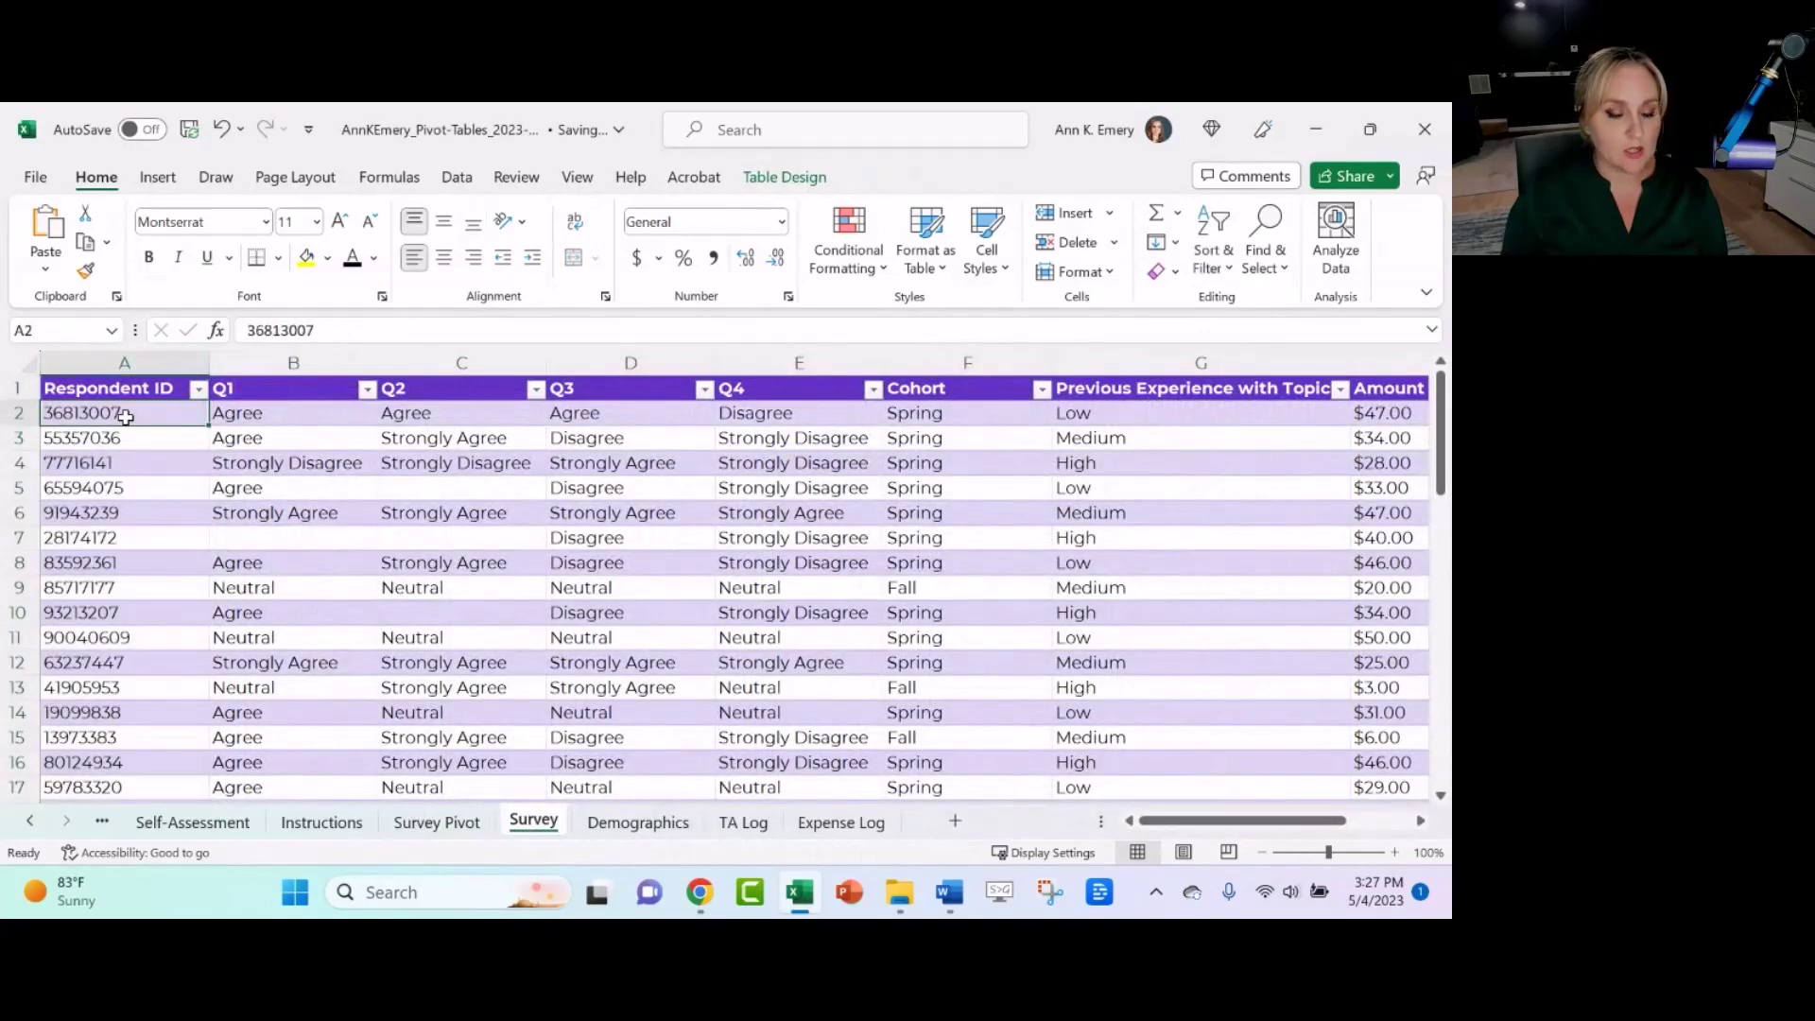
pyautogui.click(125, 438)
pyautogui.click(126, 462)
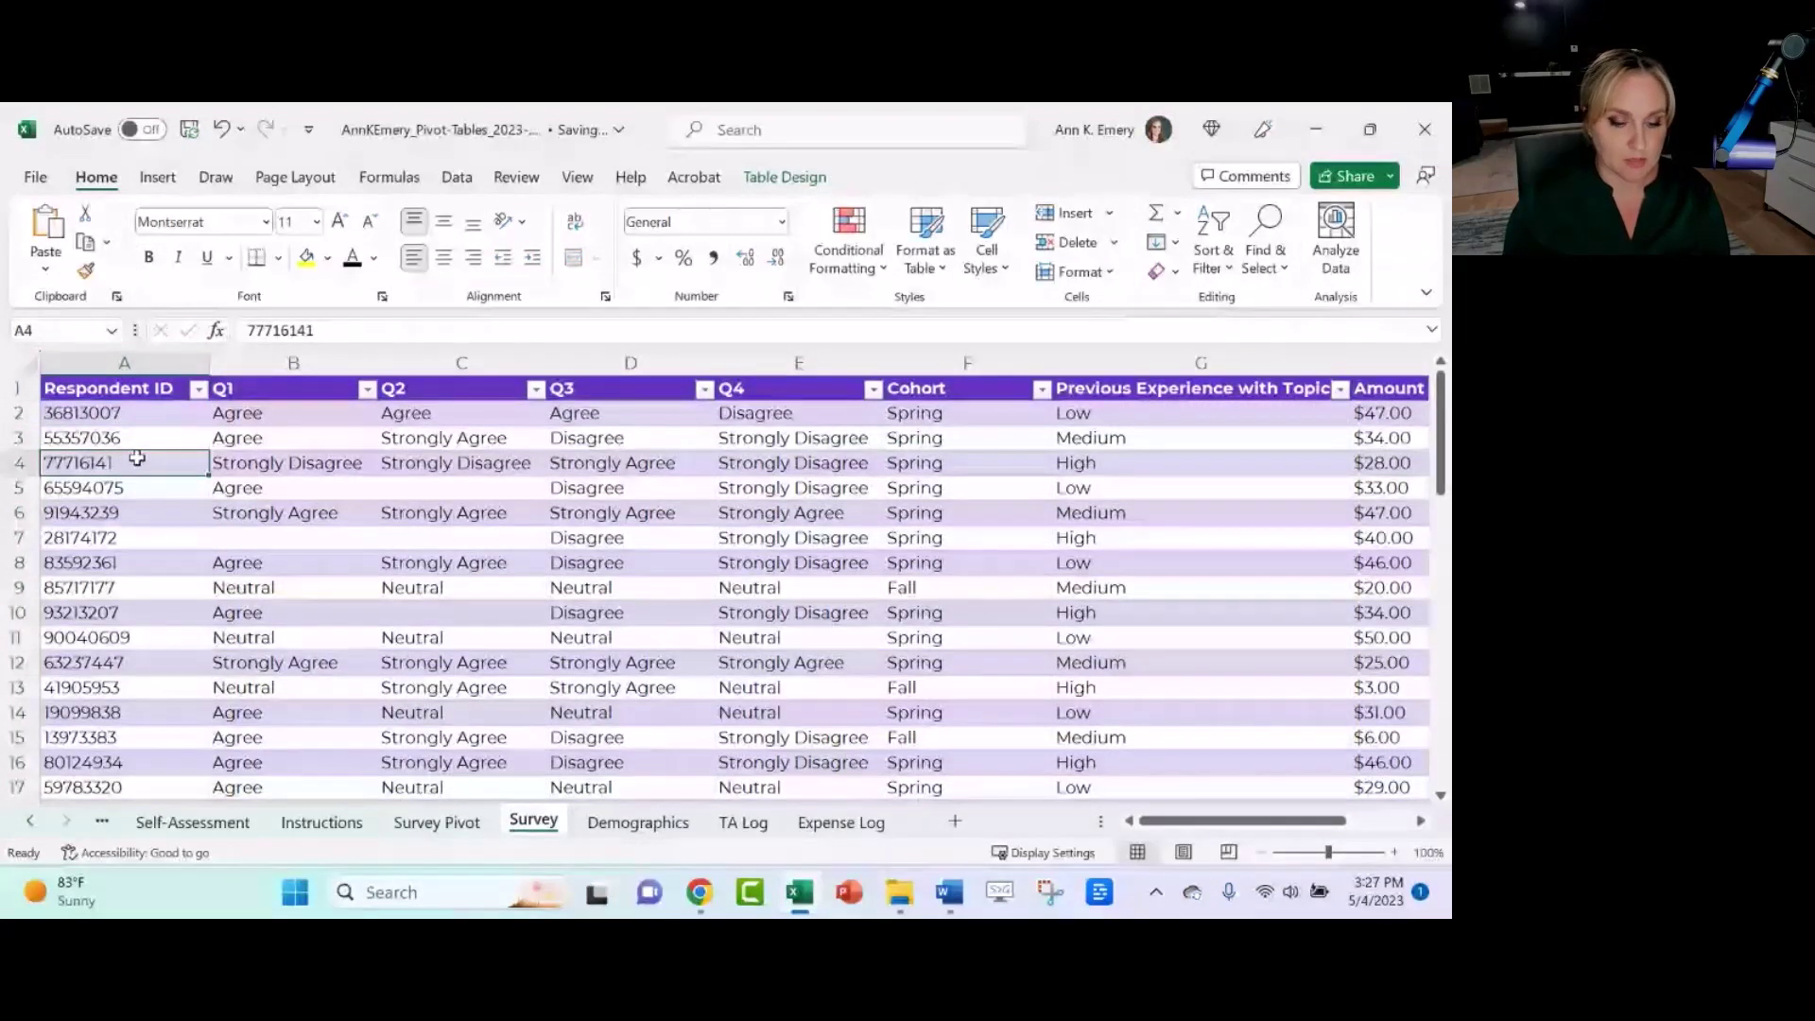
pyautogui.click(442, 824)
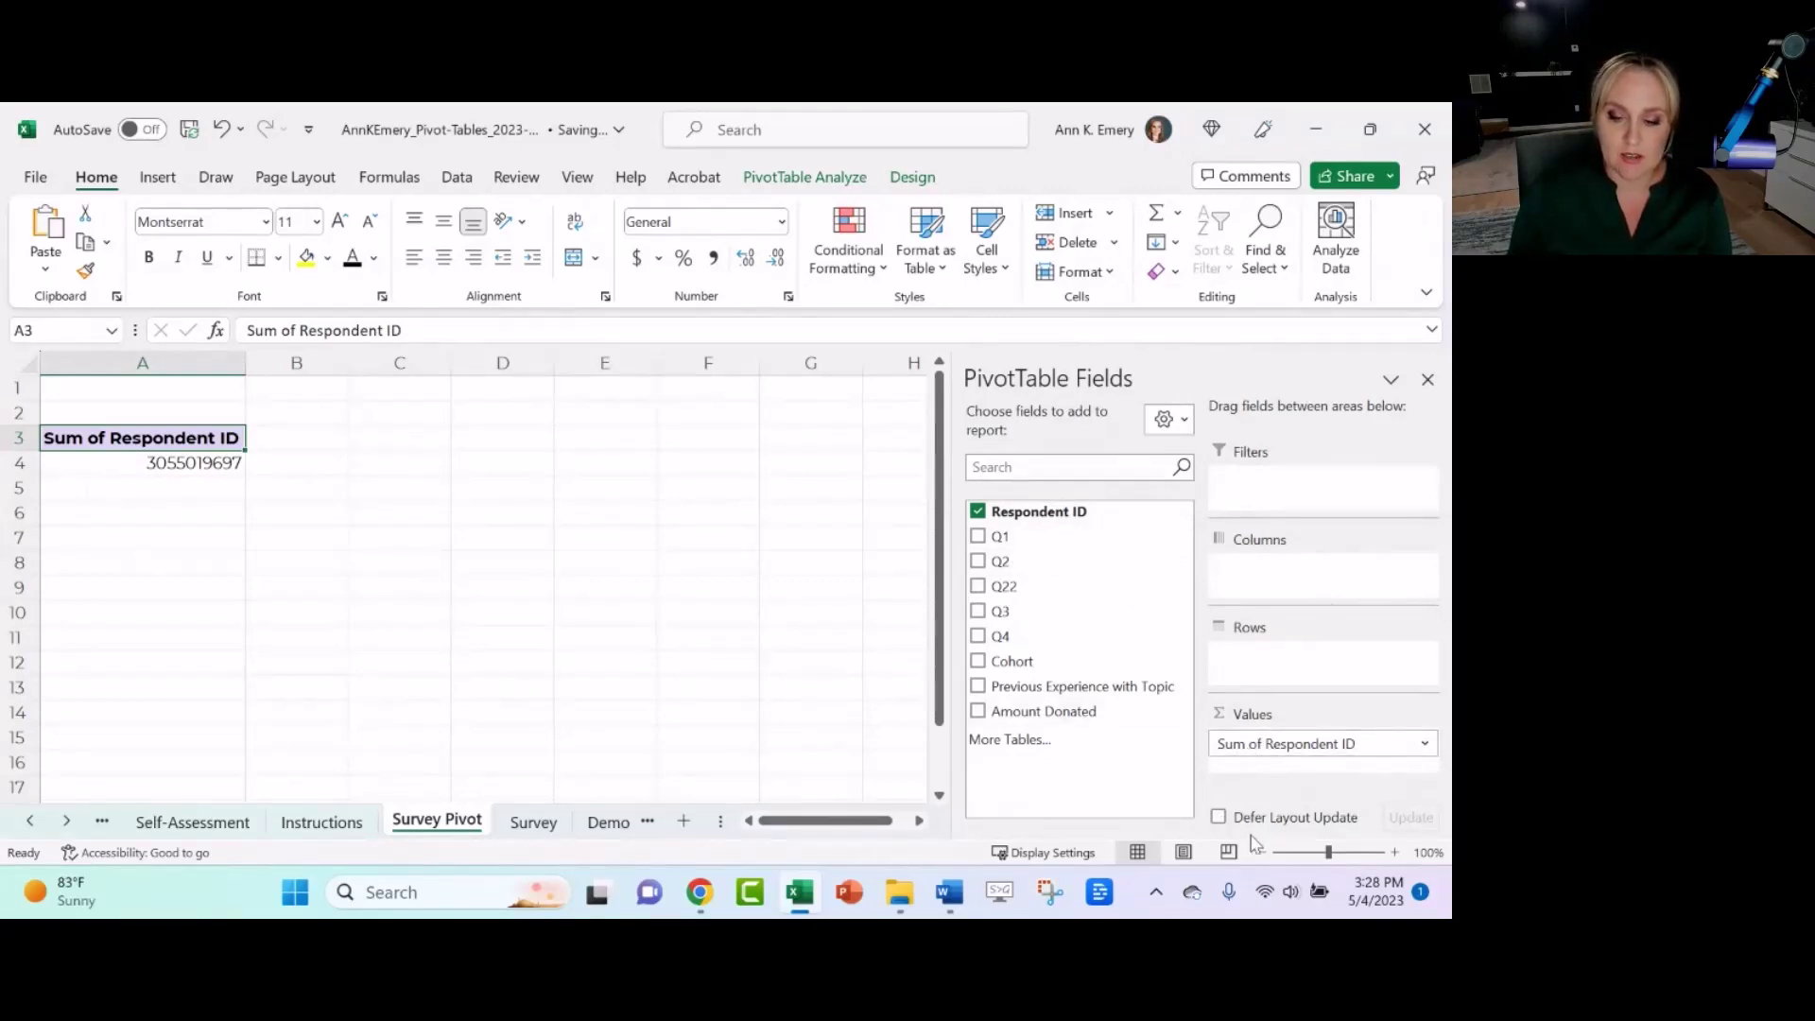
pyautogui.click(1426, 746)
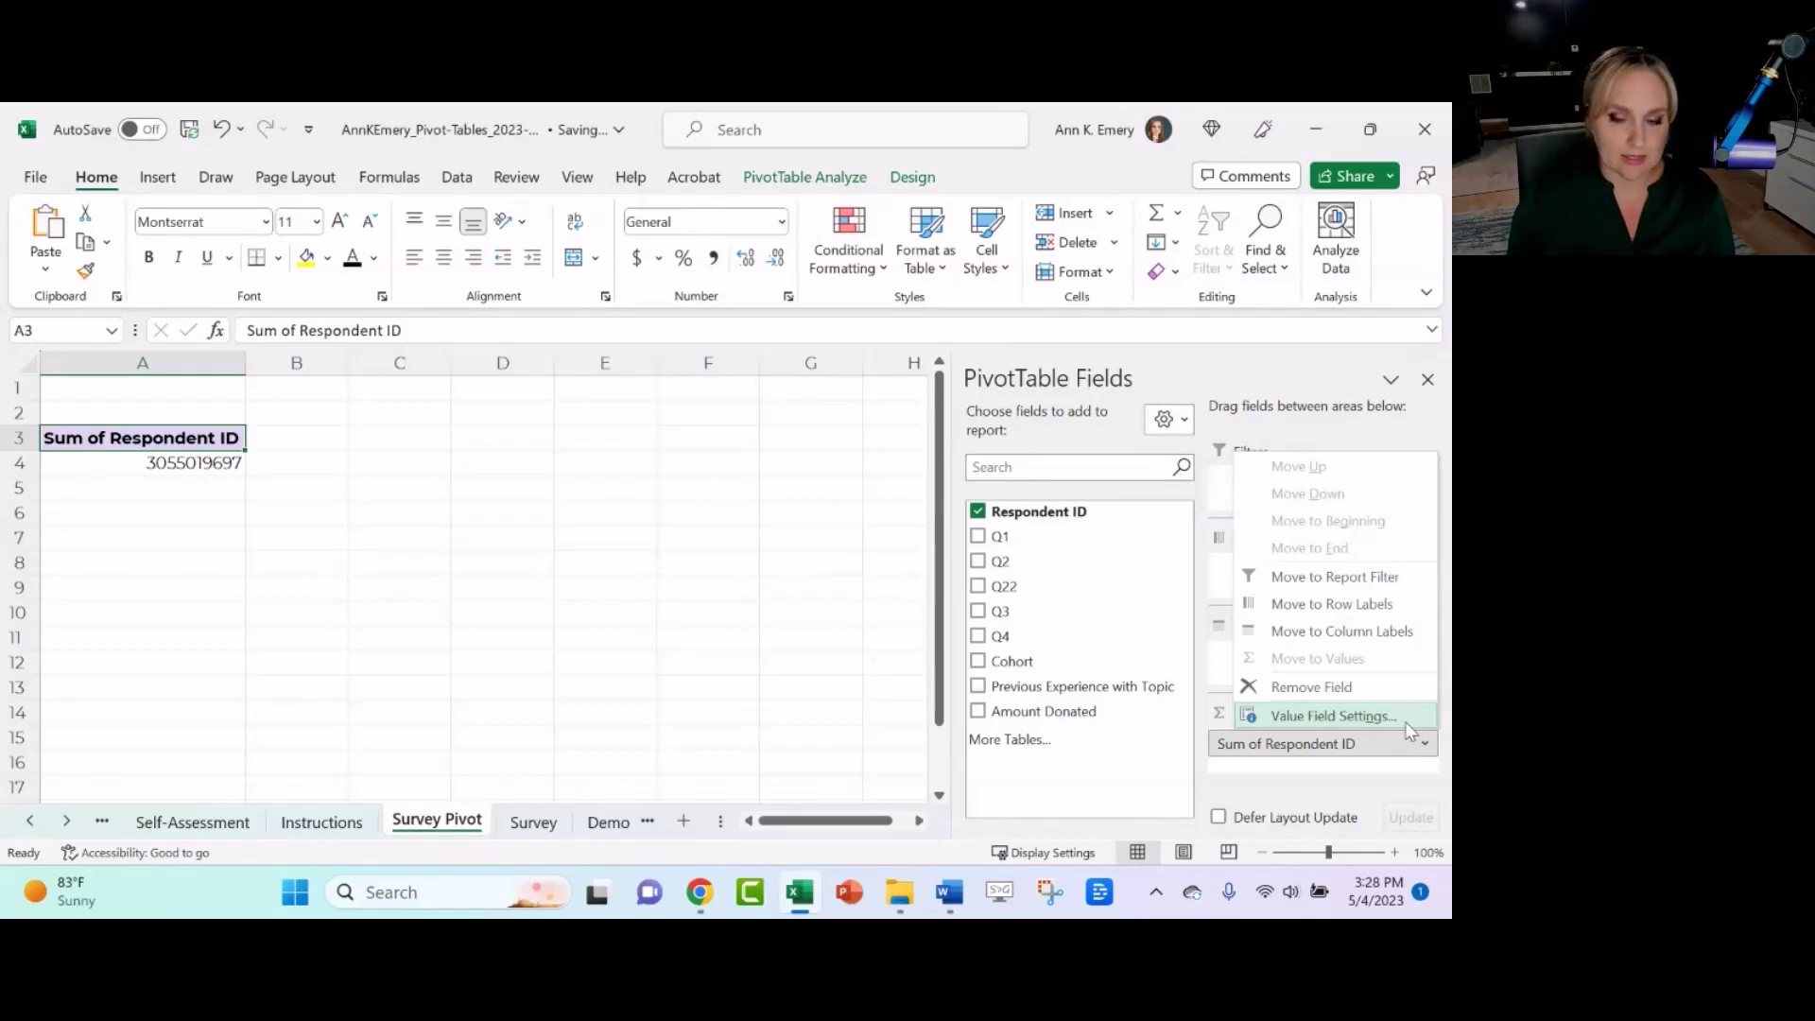
pyautogui.click(1407, 720)
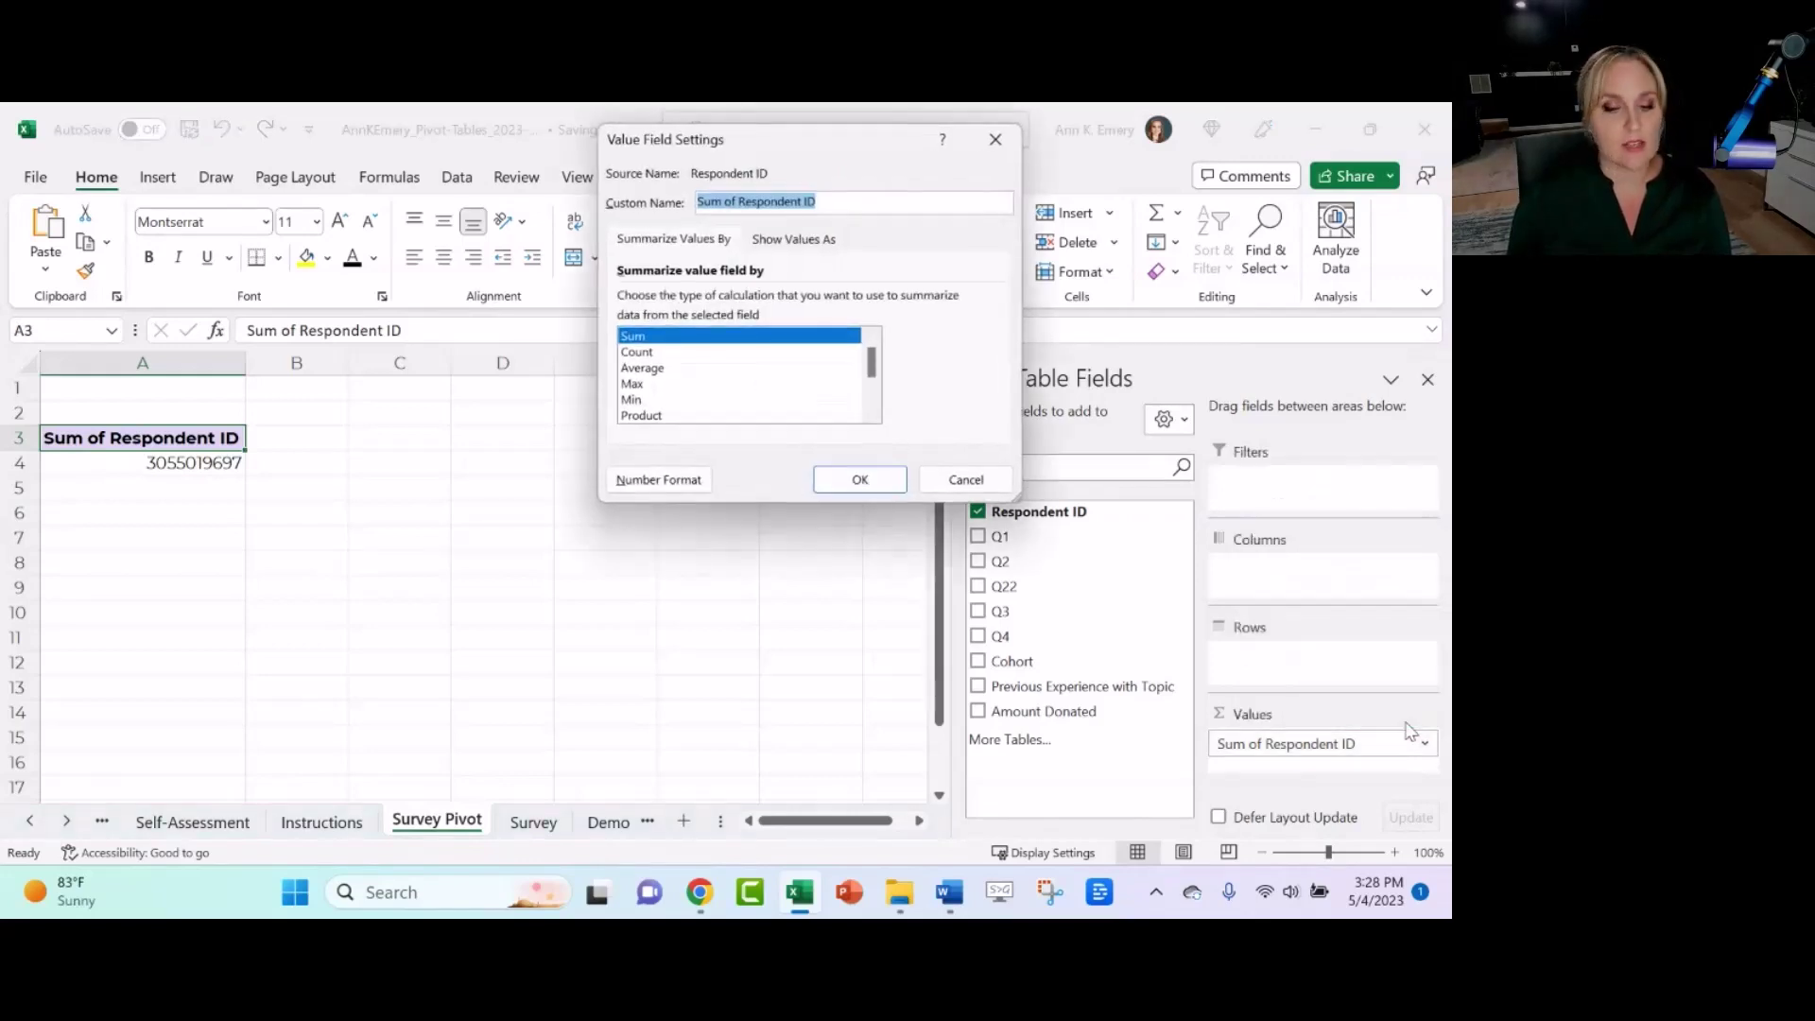
pyautogui.click(705, 354)
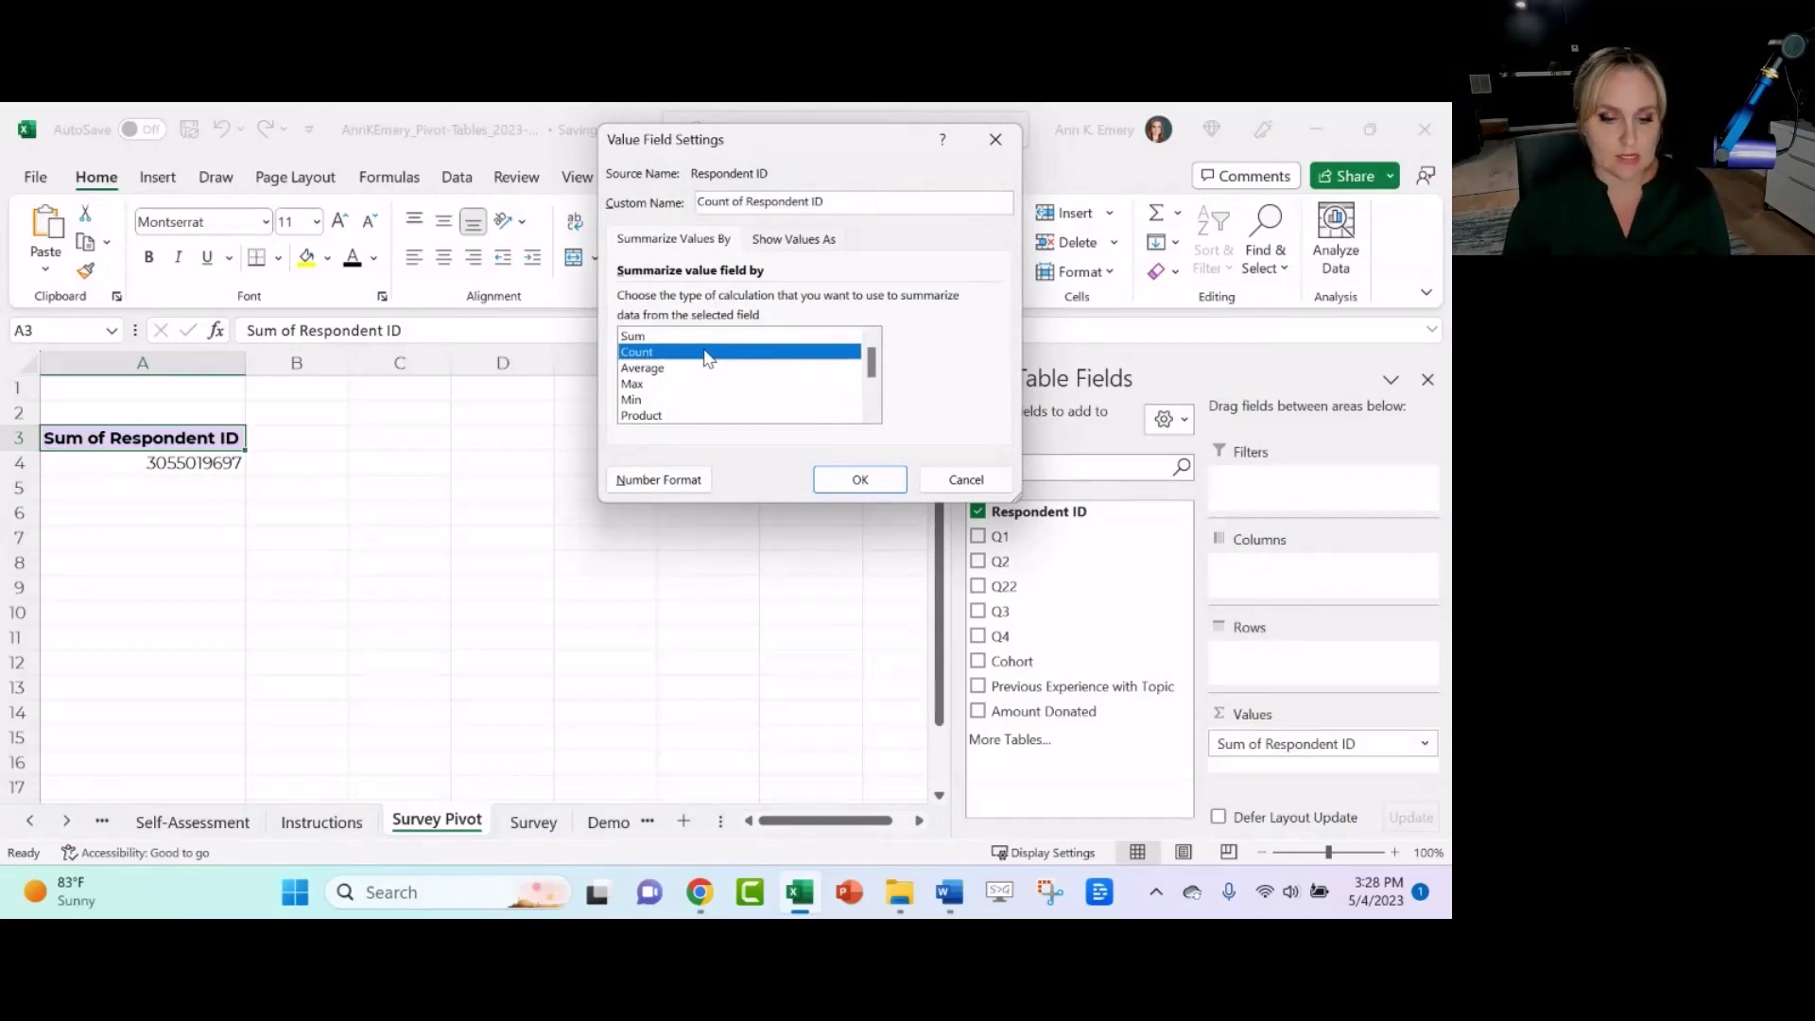
pyautogui.click(861, 480)
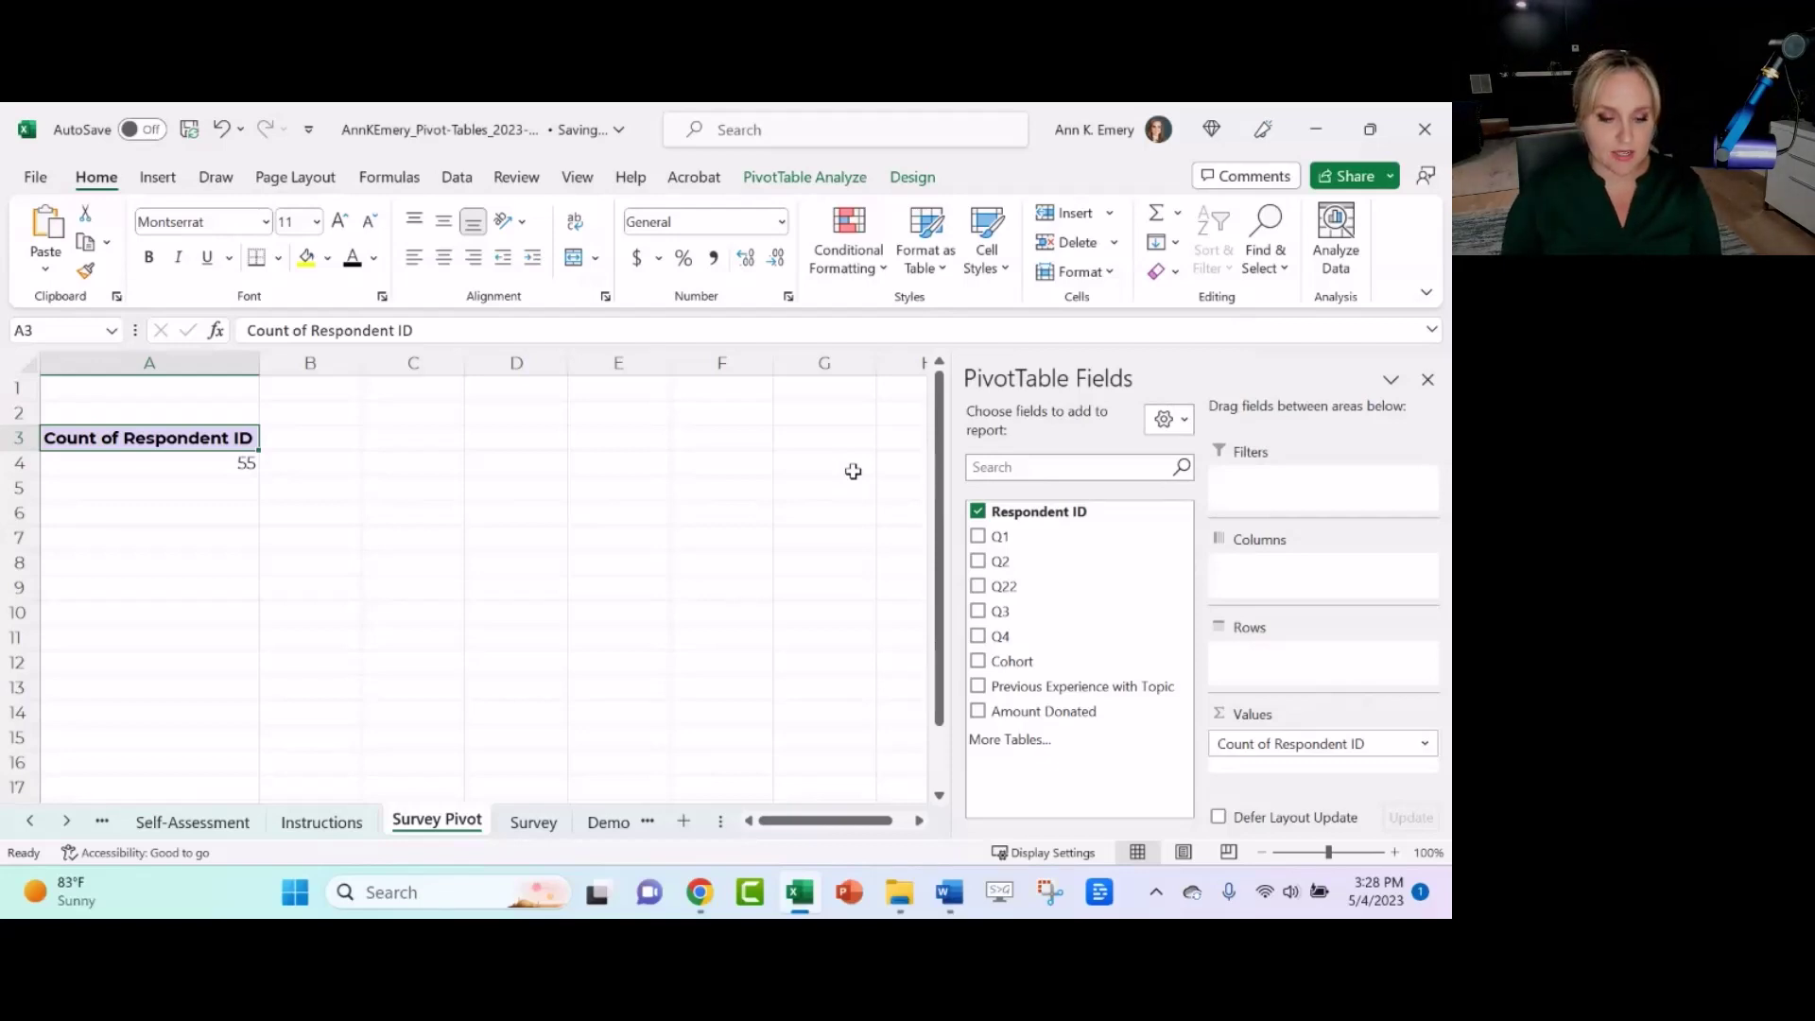
# - Following the "Drag one variable at a time into Rows" instruction, add Q1 to the Survey Pivot table's Rows
pyautogui.click(321, 821)
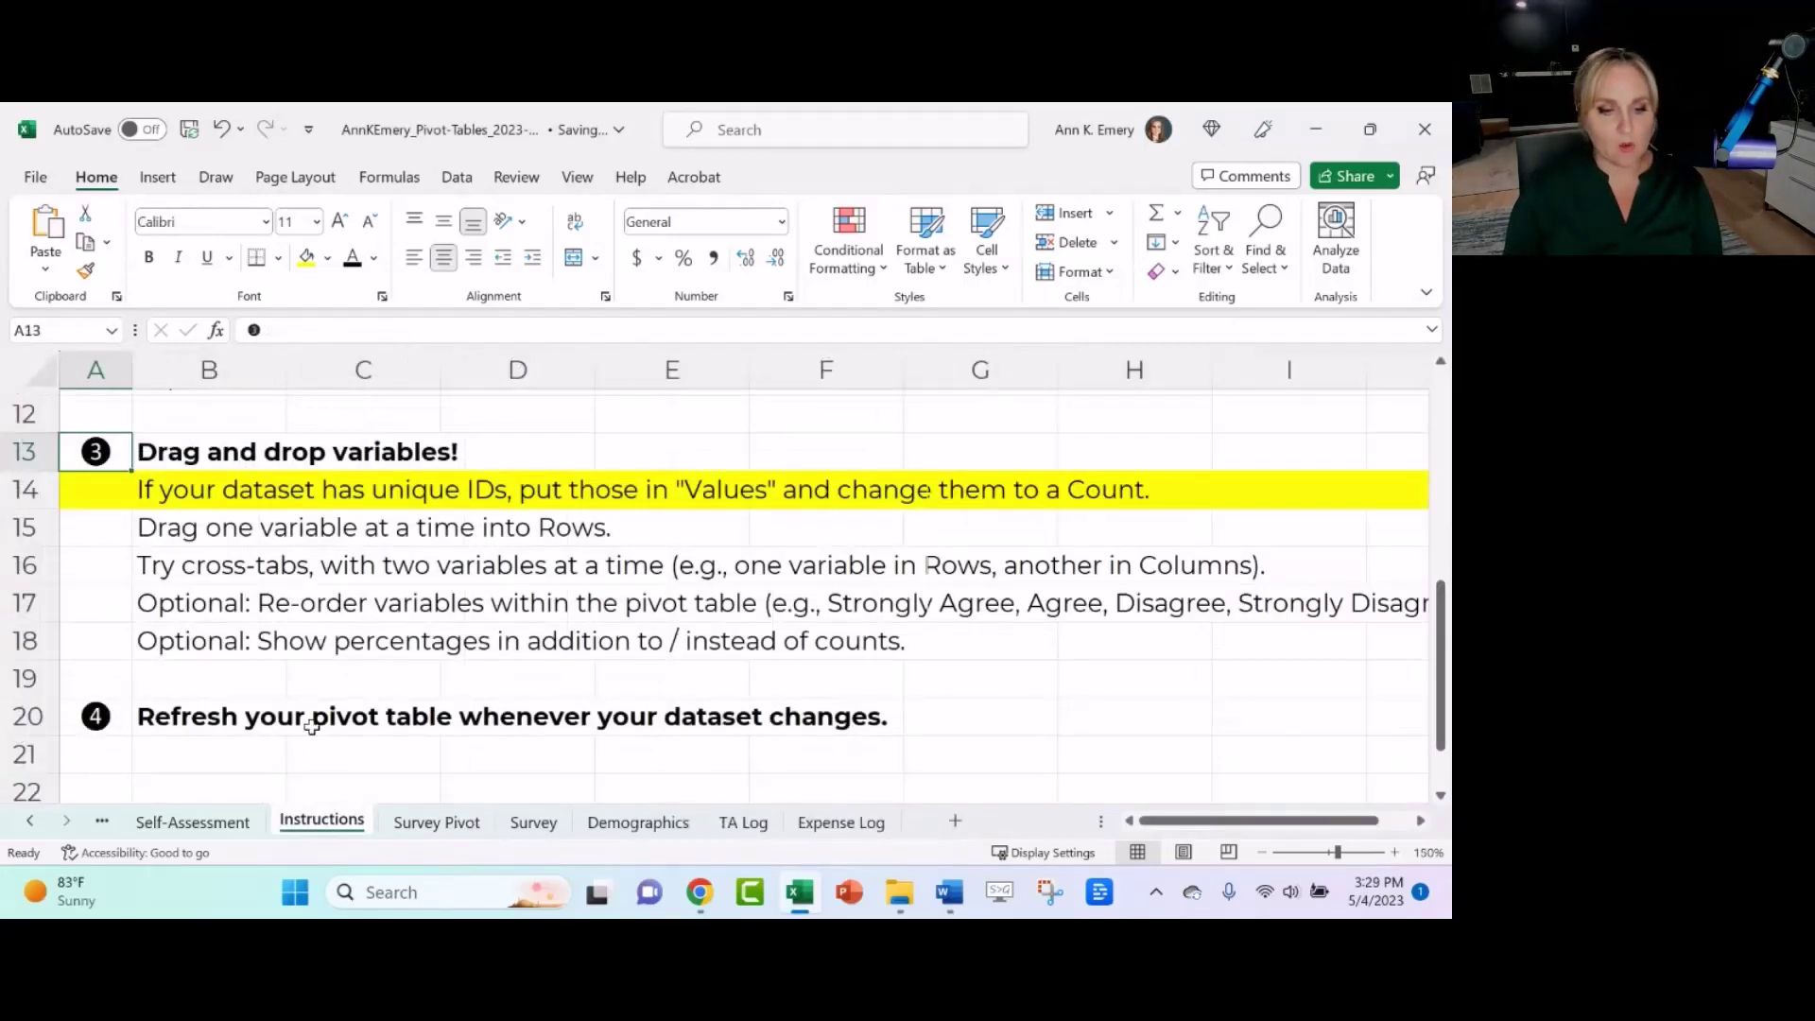
pyautogui.click(5, 527)
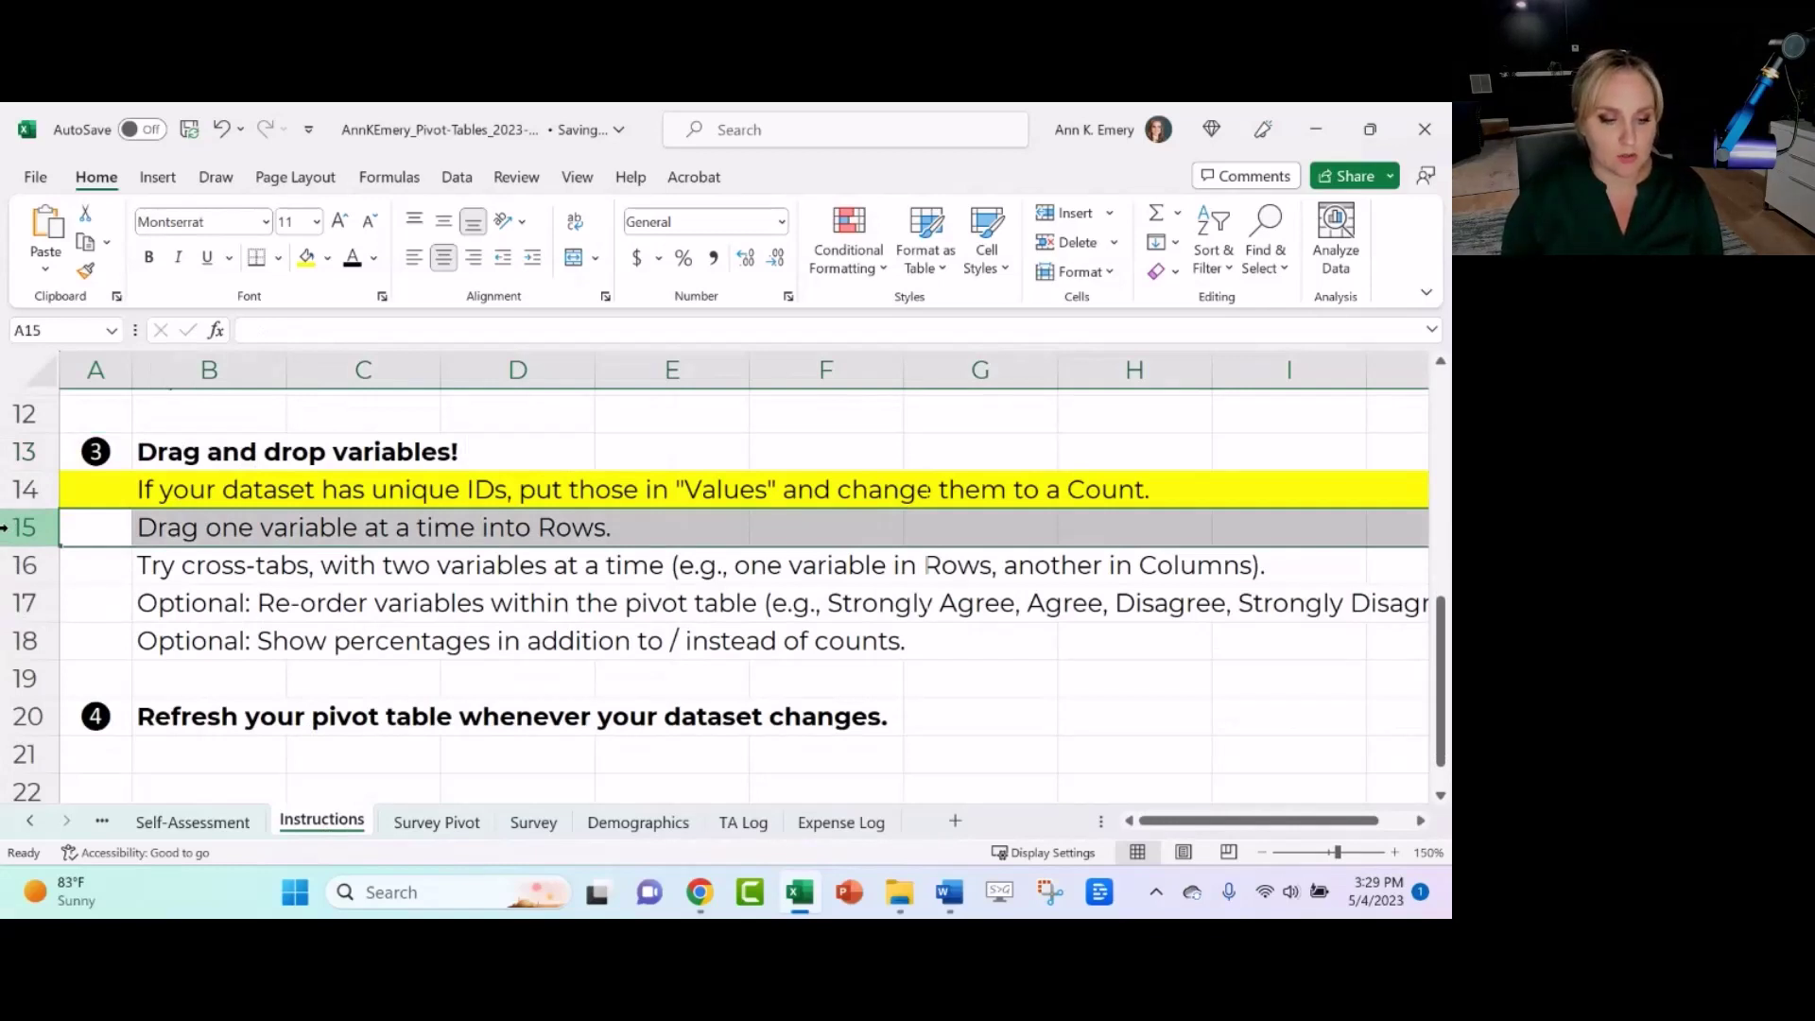
pyautogui.click(451, 824)
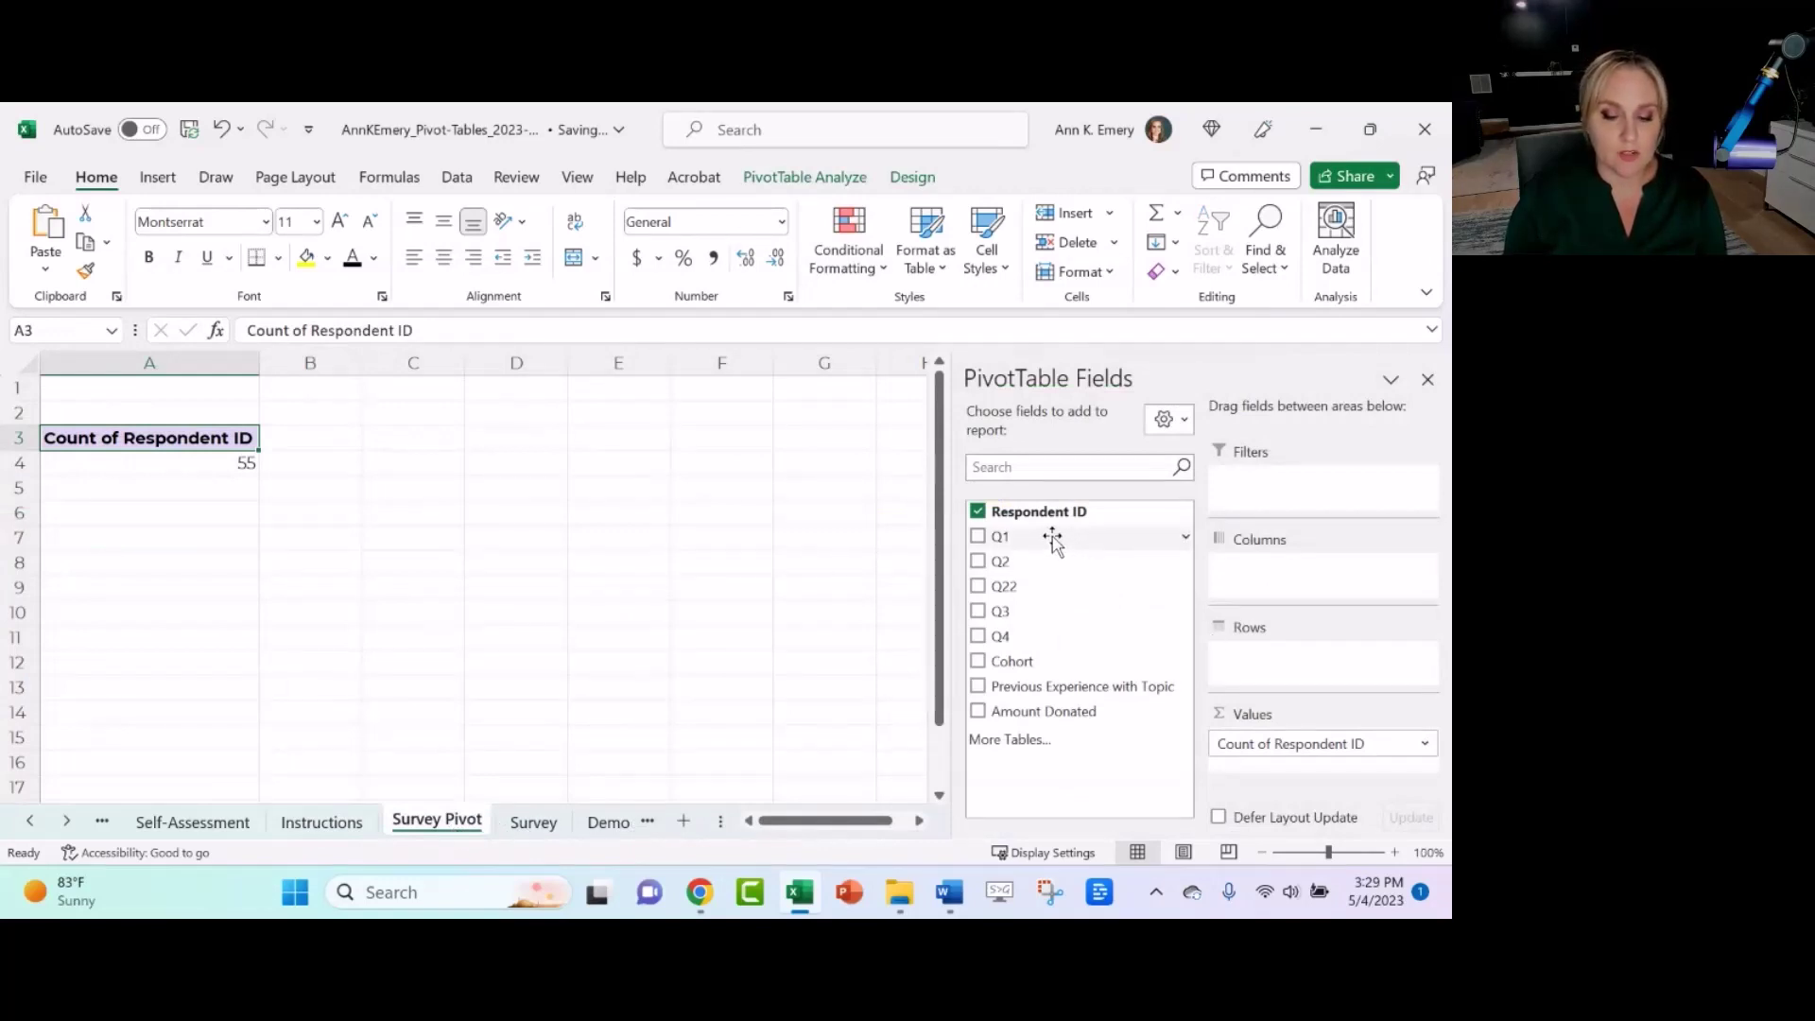
pyautogui.moveTo(1053, 539); pyautogui.dragTo(1289, 671)
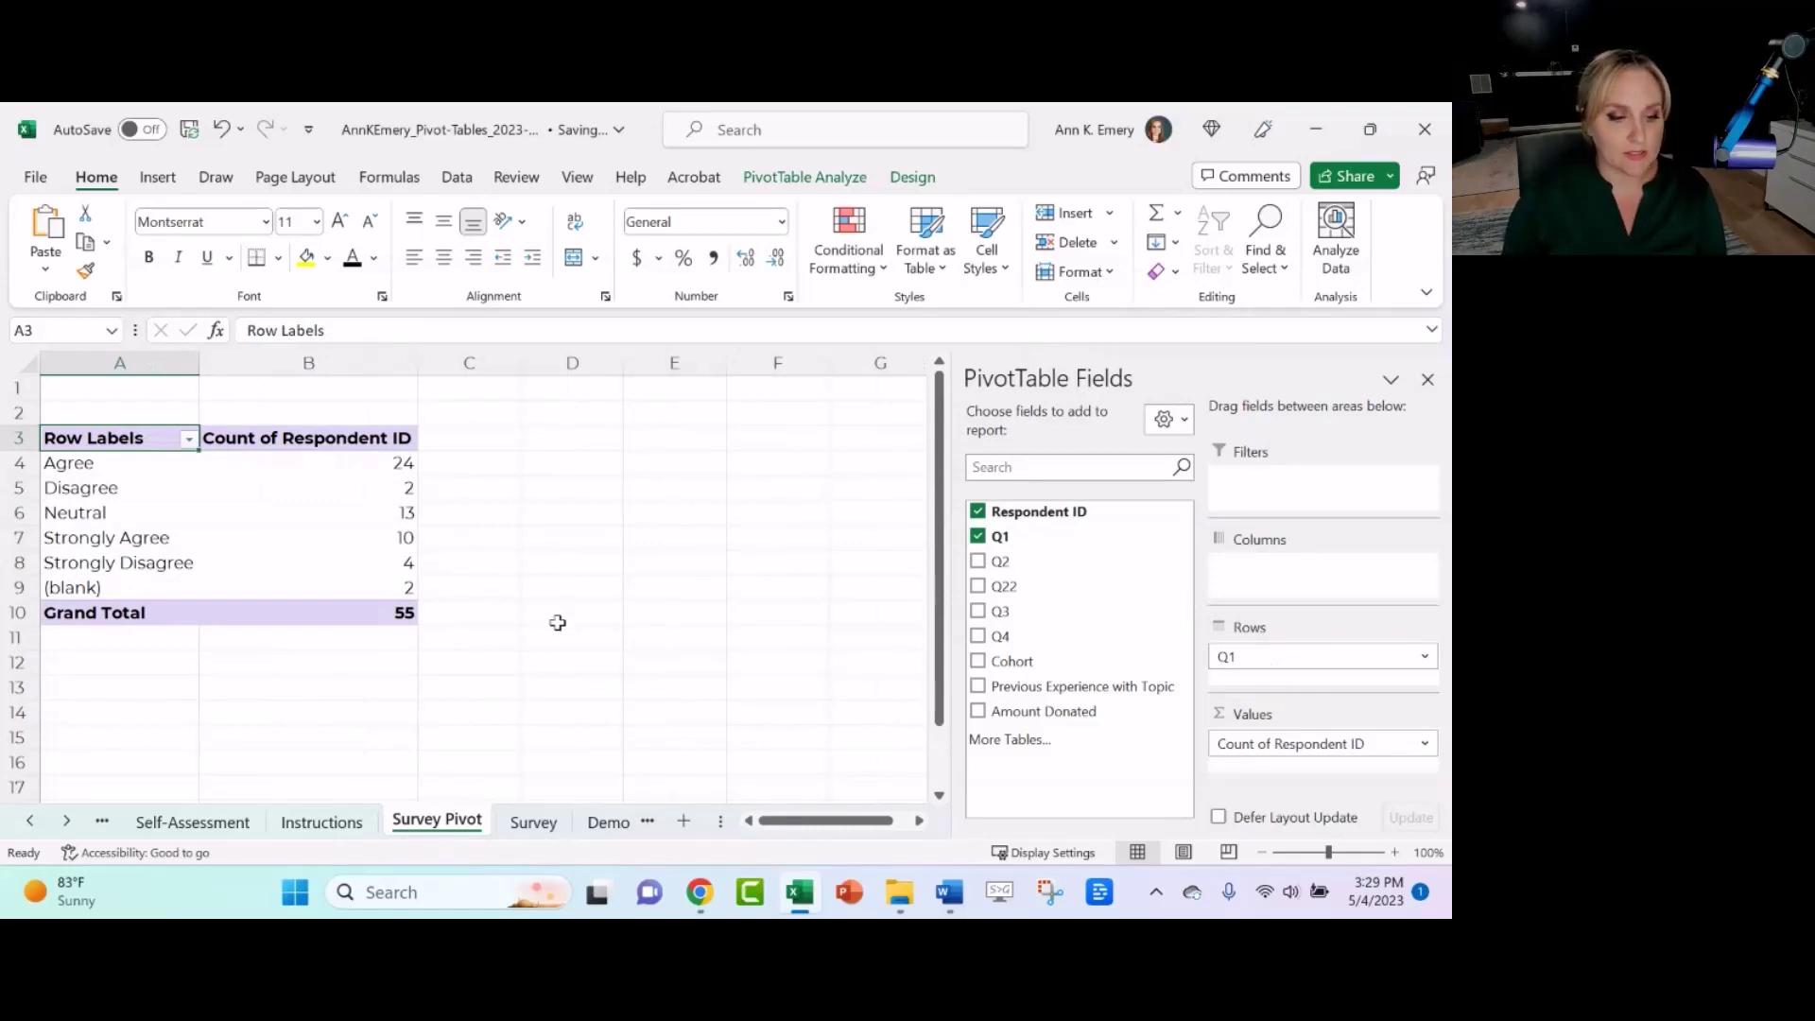
# - Examine the Q1 response counts row by row, including the blank responses, and refresh the pivot table
pyautogui.click(16, 463)
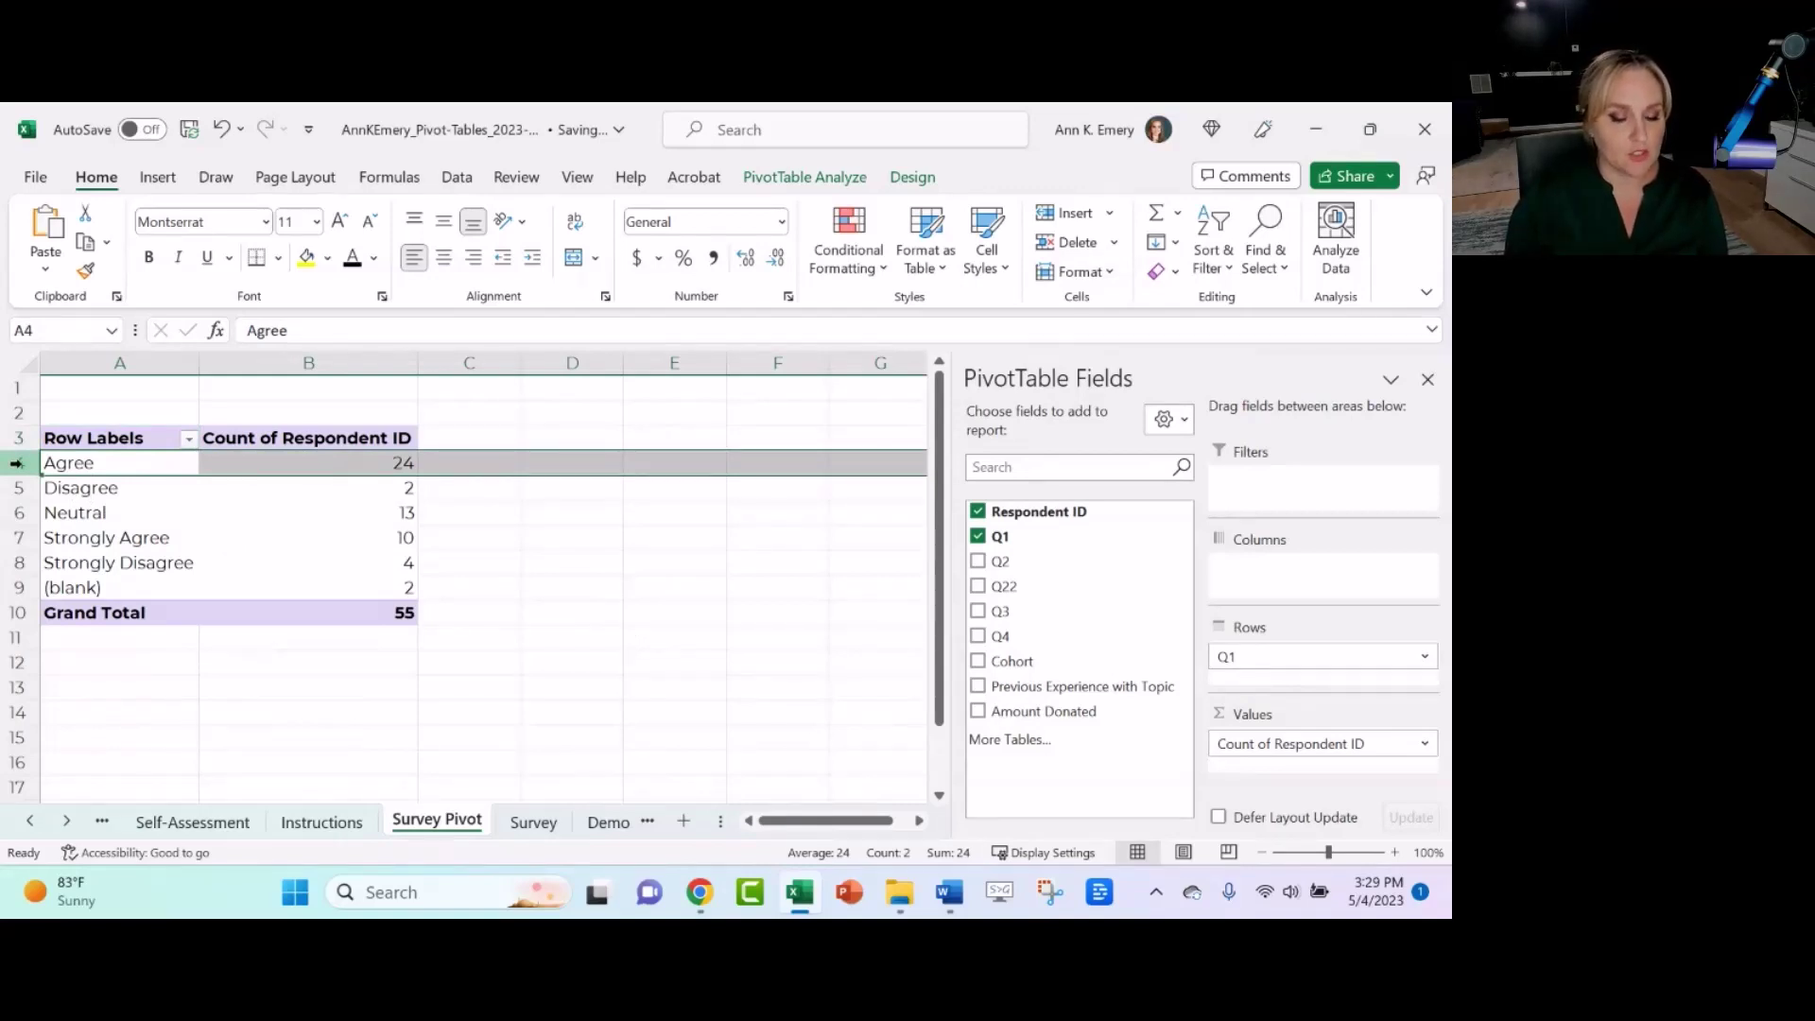
pyautogui.click(16, 486)
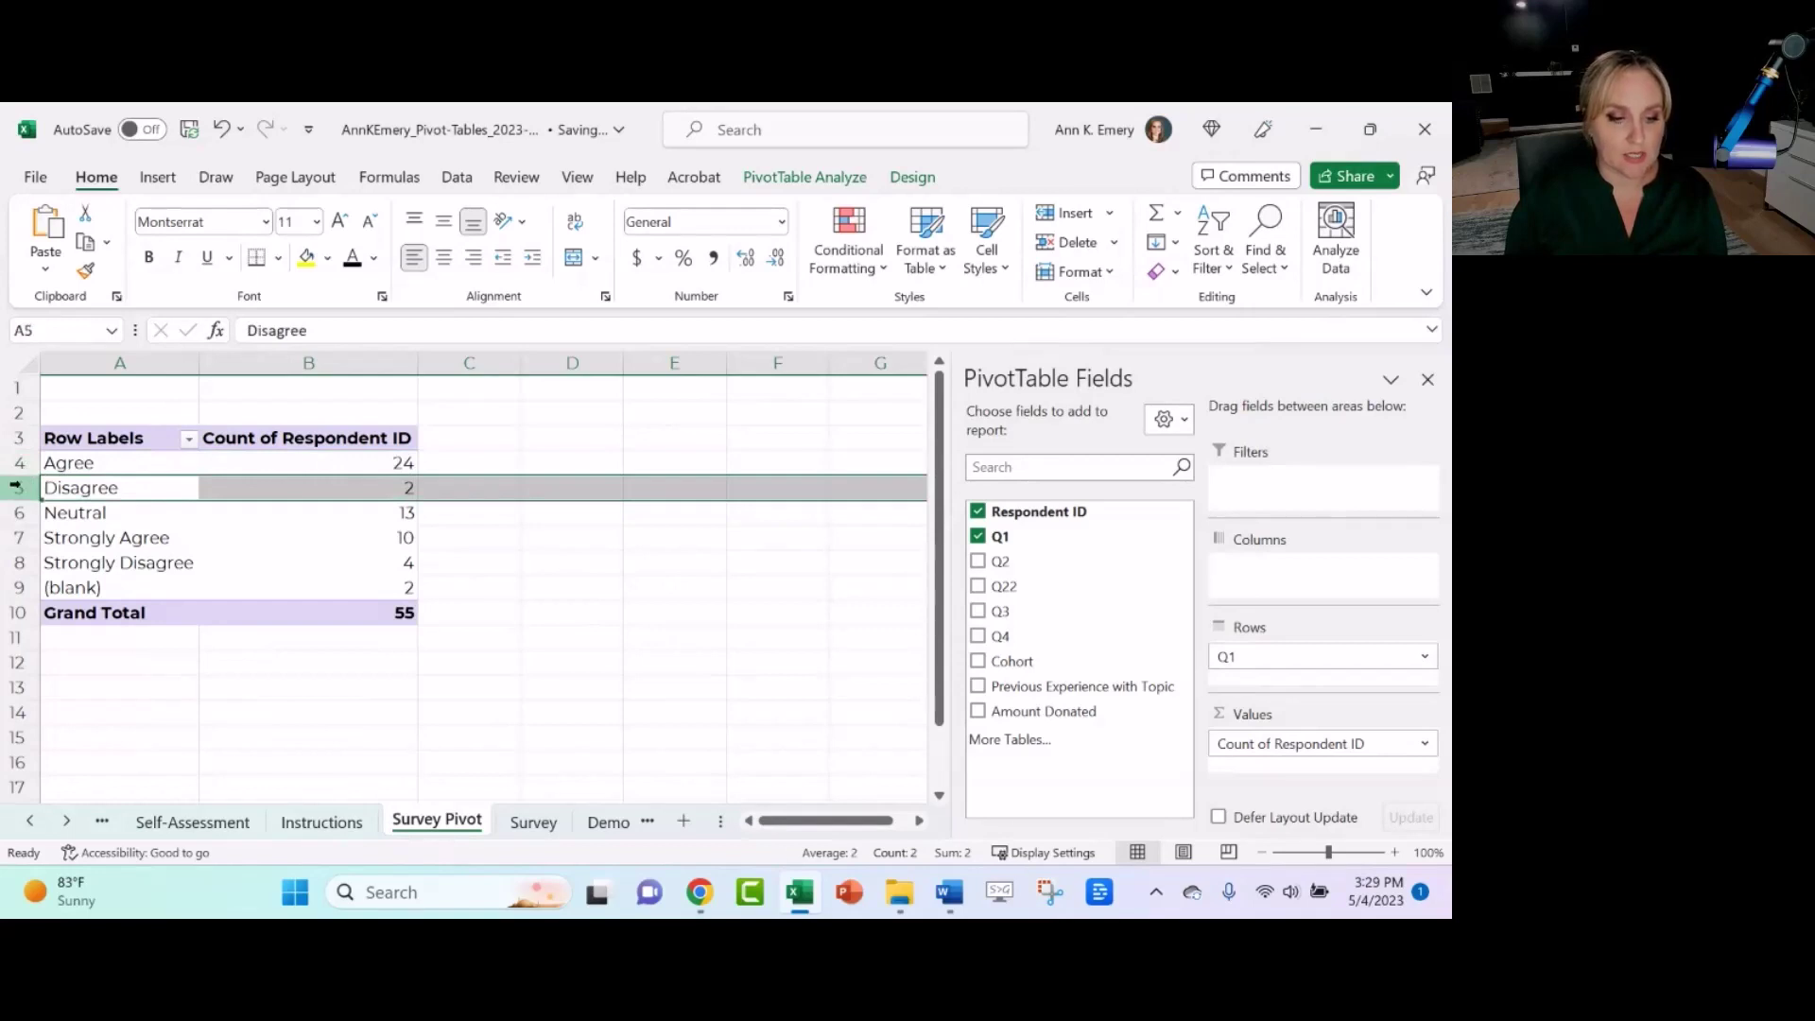
pyautogui.click(16, 512)
pyautogui.click(16, 587)
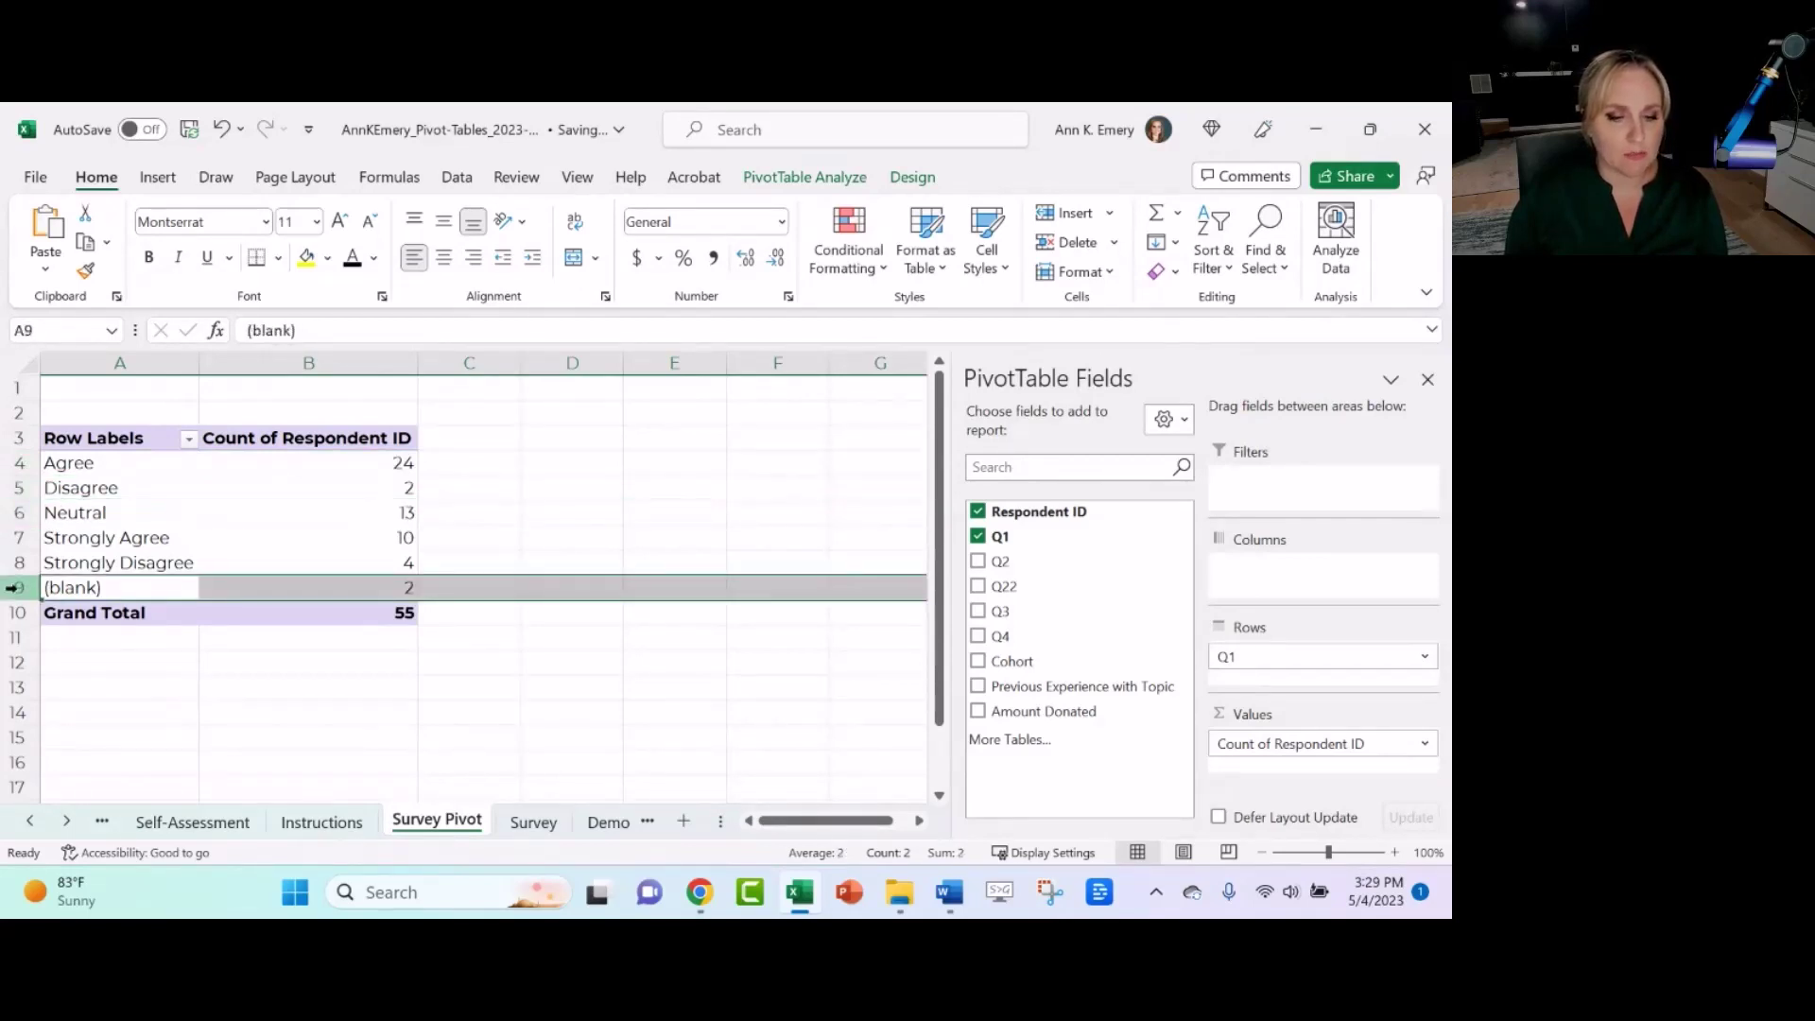
pyautogui.click(805, 177)
pyautogui.click(792, 231)
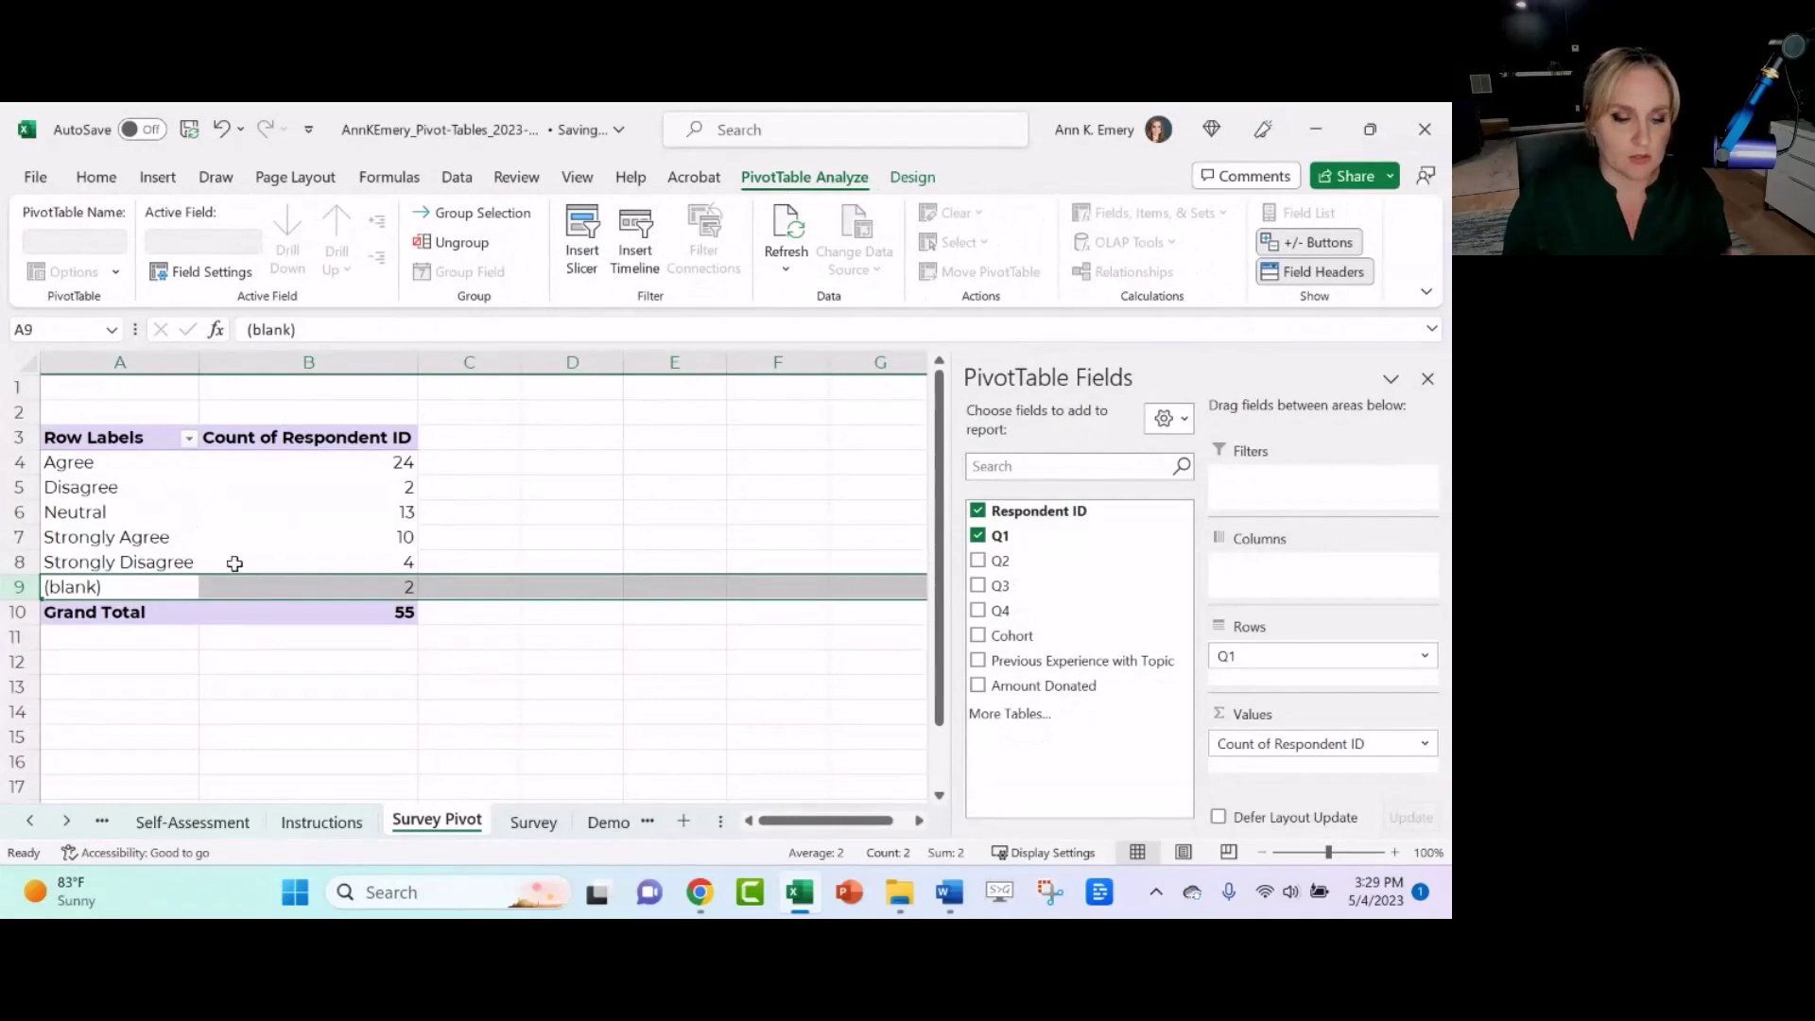
# - Move Q1 from Rows to Columns in the Survey Pivot table
pyautogui.click(349, 591)
pyautogui.click(106, 436)
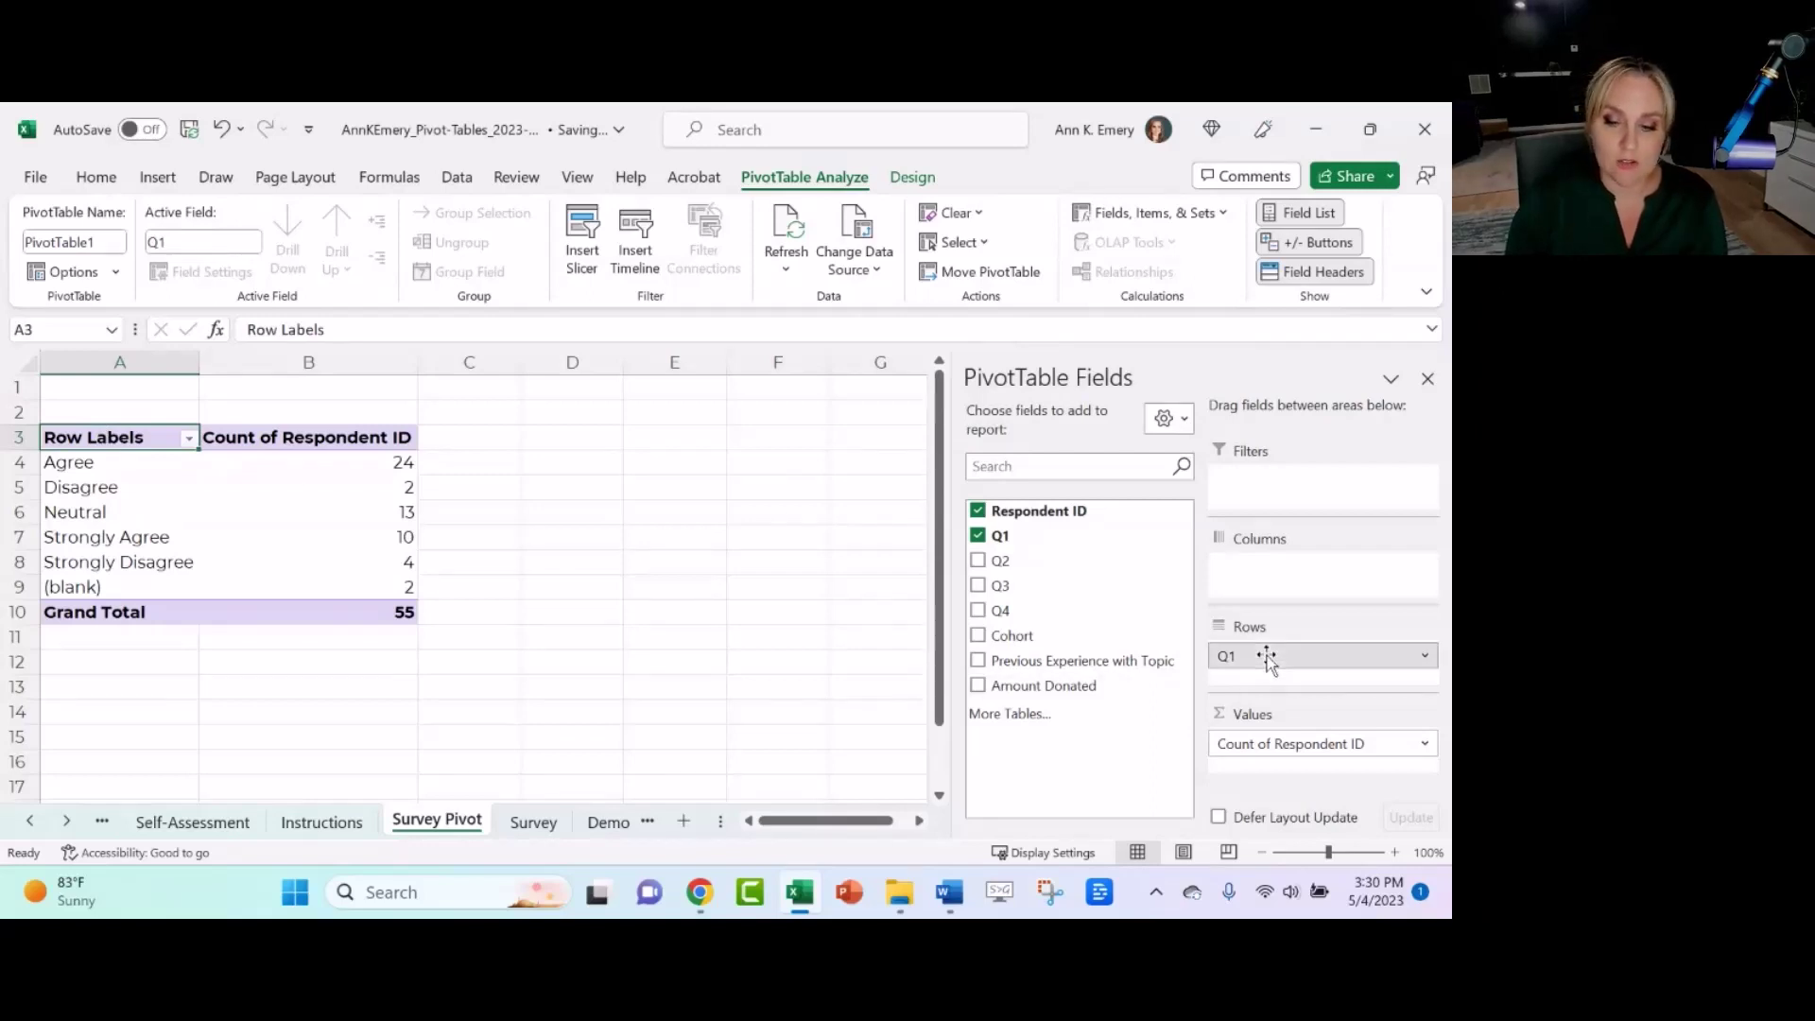
pyautogui.moveTo(1267, 657); pyautogui.dragTo(1279, 584)
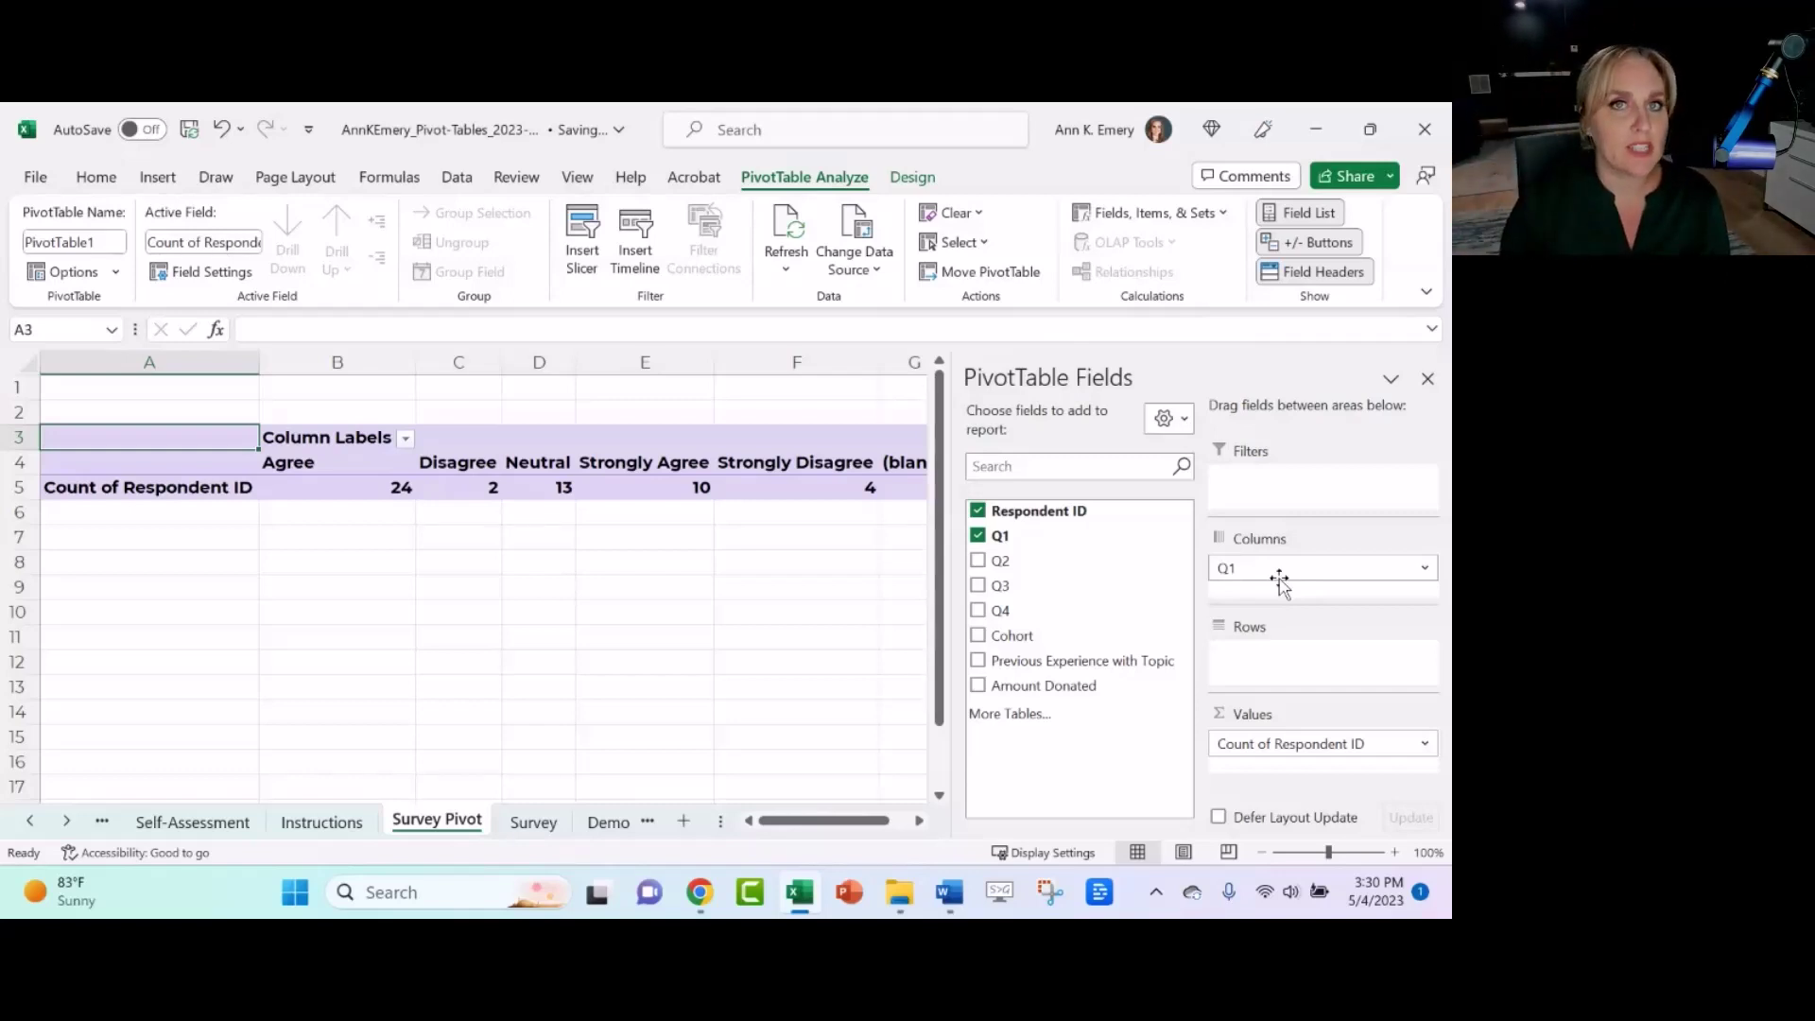
# - Switch Q1 to Rows and back to Columns to compare the two pivot table layouts
pyautogui.moveTo(1279, 578); pyautogui.dragTo(1281, 662)
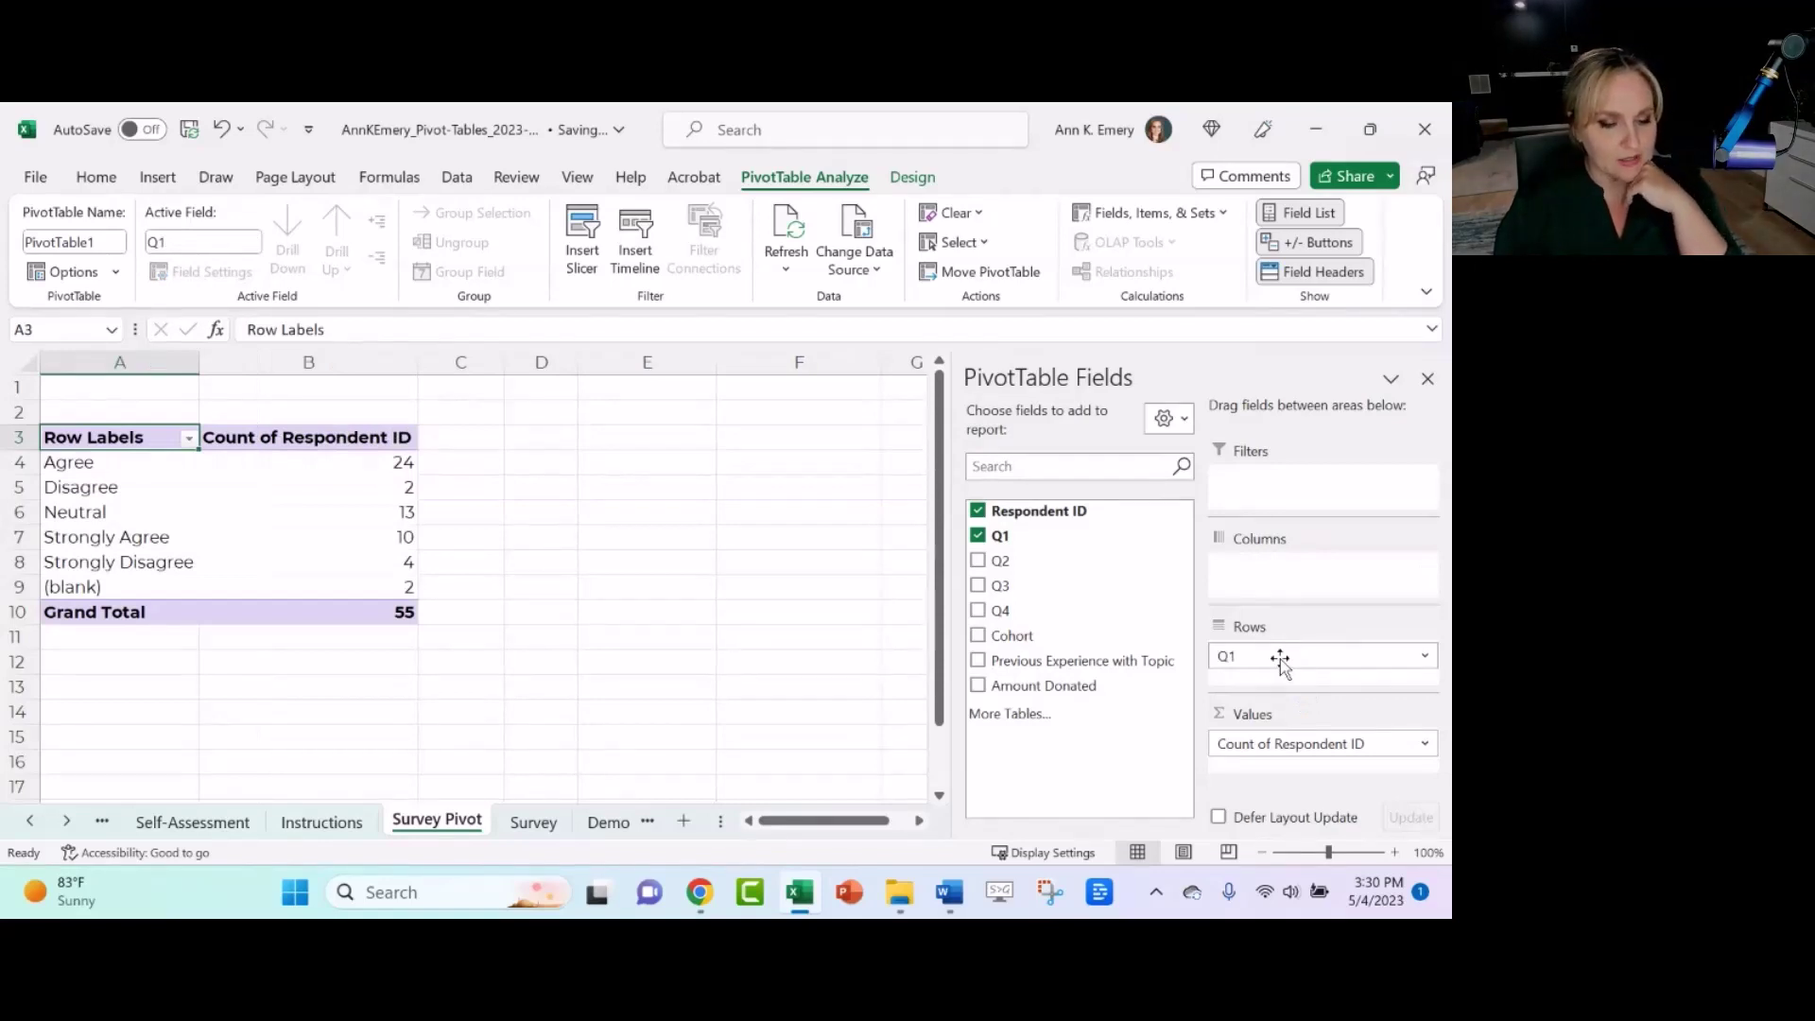
pyautogui.moveTo(1281, 661); pyautogui.dragTo(1314, 570)
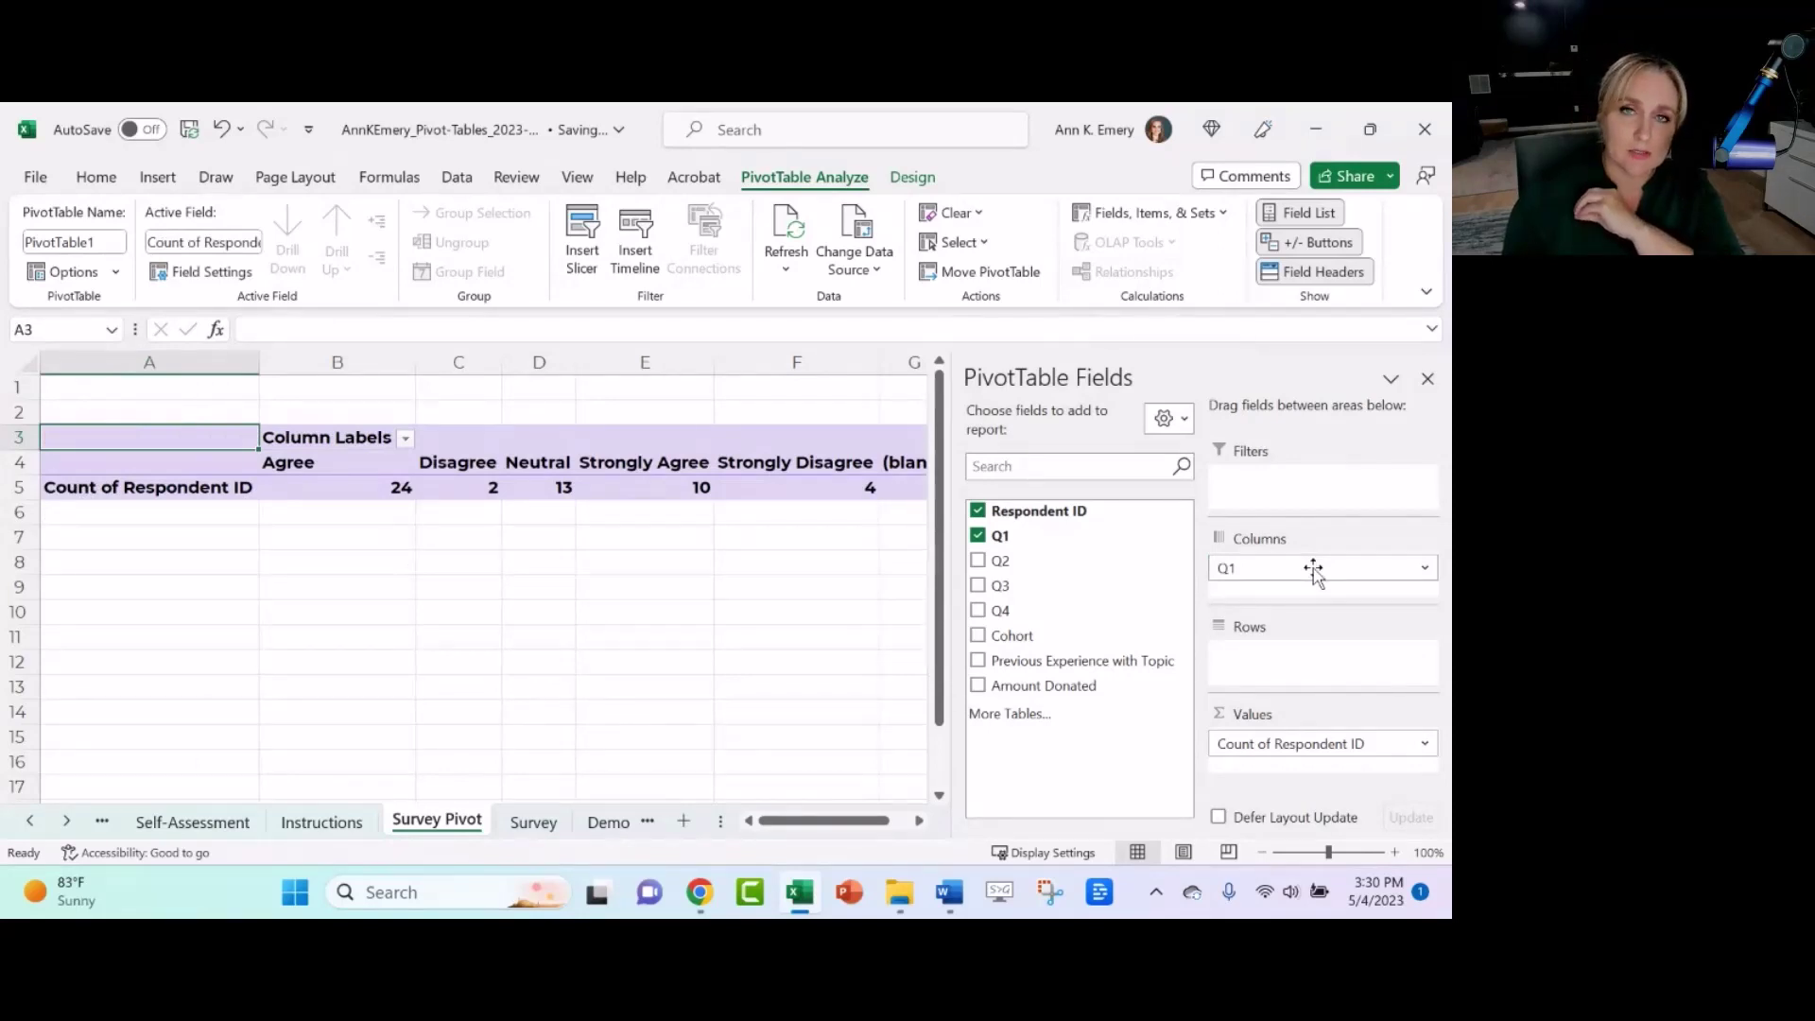
pyautogui.hotkey('alt', 'Tab')
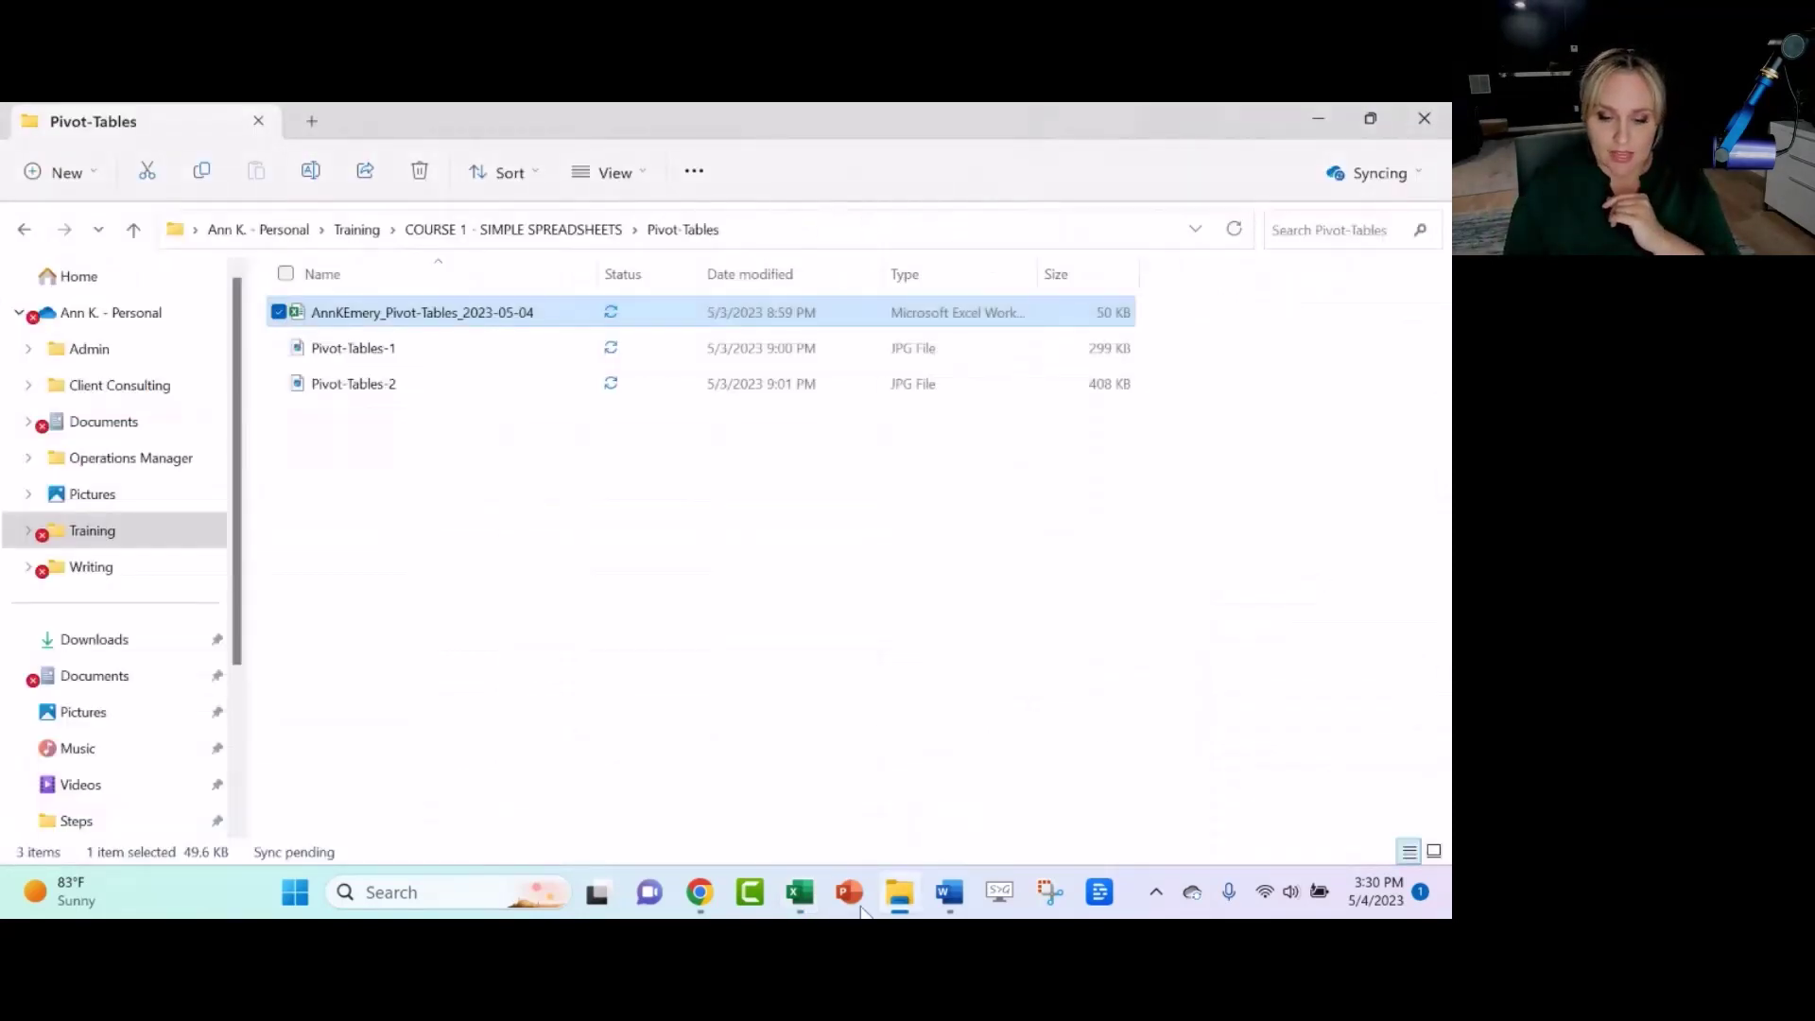
pyautogui.click(799, 894)
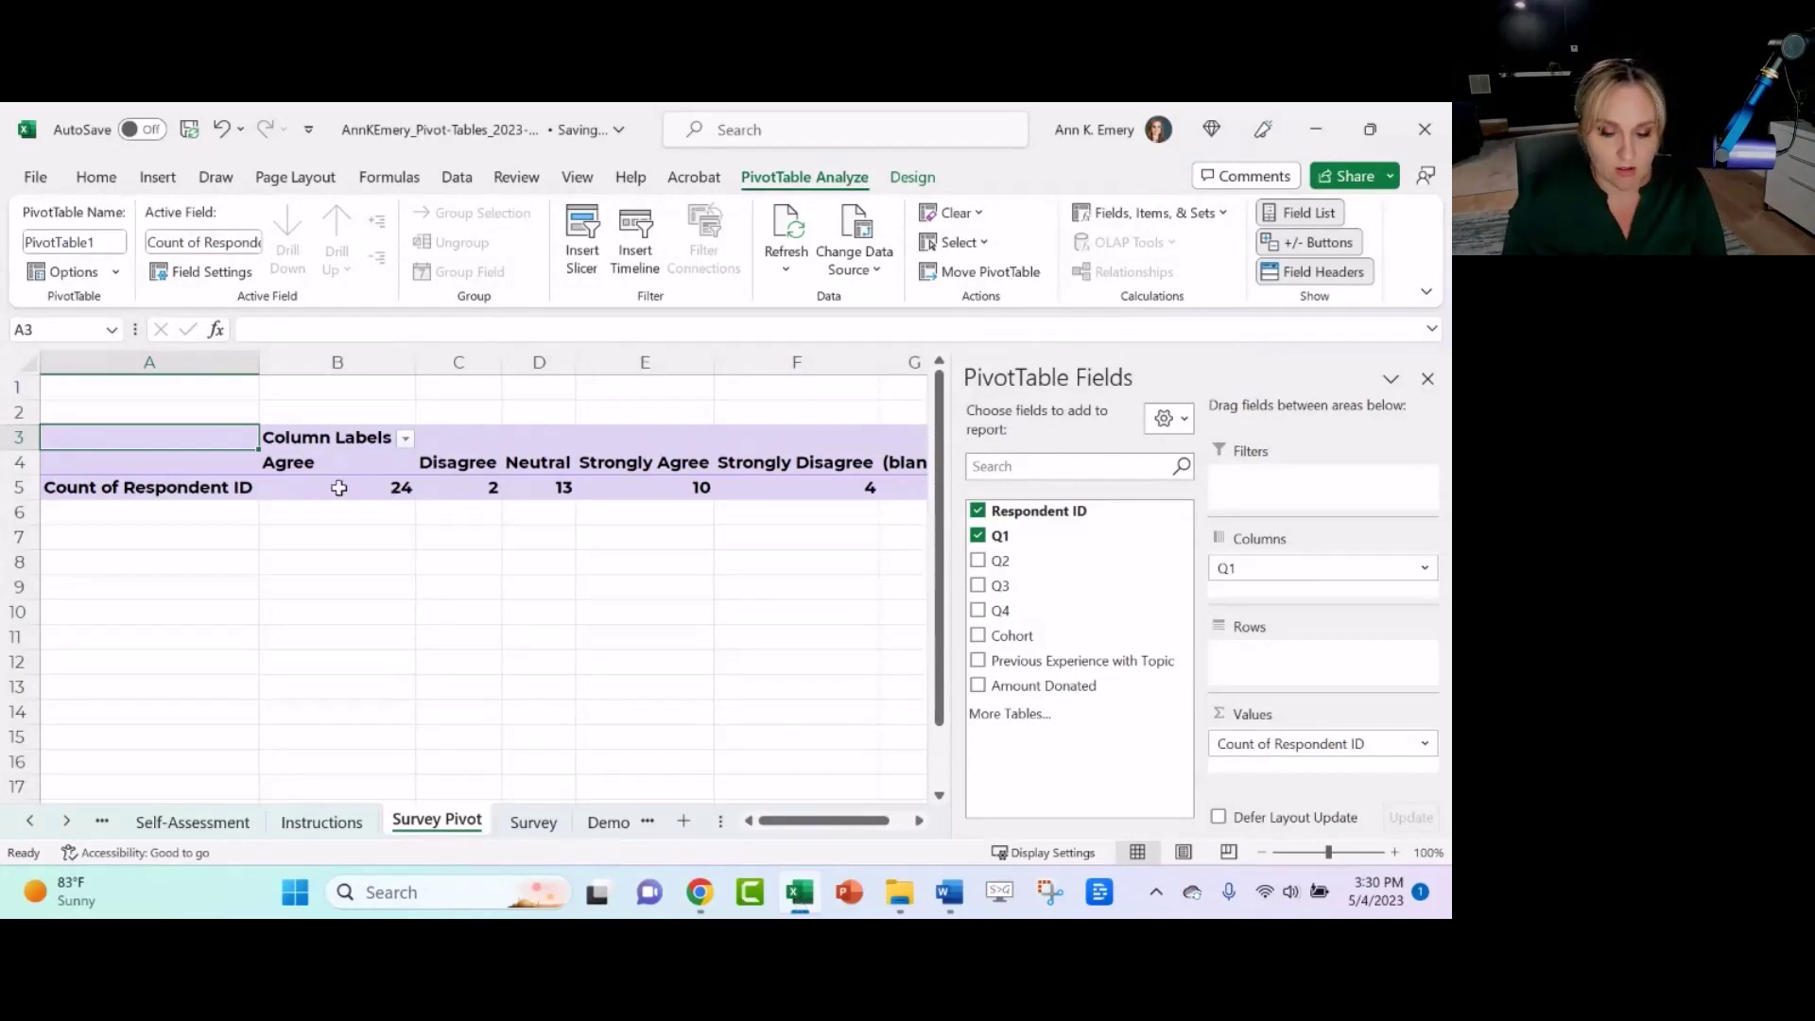
# - Review the Q1 columns across to Grand Total, and move Q1 from Columns to Rows
pyautogui.click(917, 821)
pyautogui.click(917, 820)
pyautogui.click(917, 820)
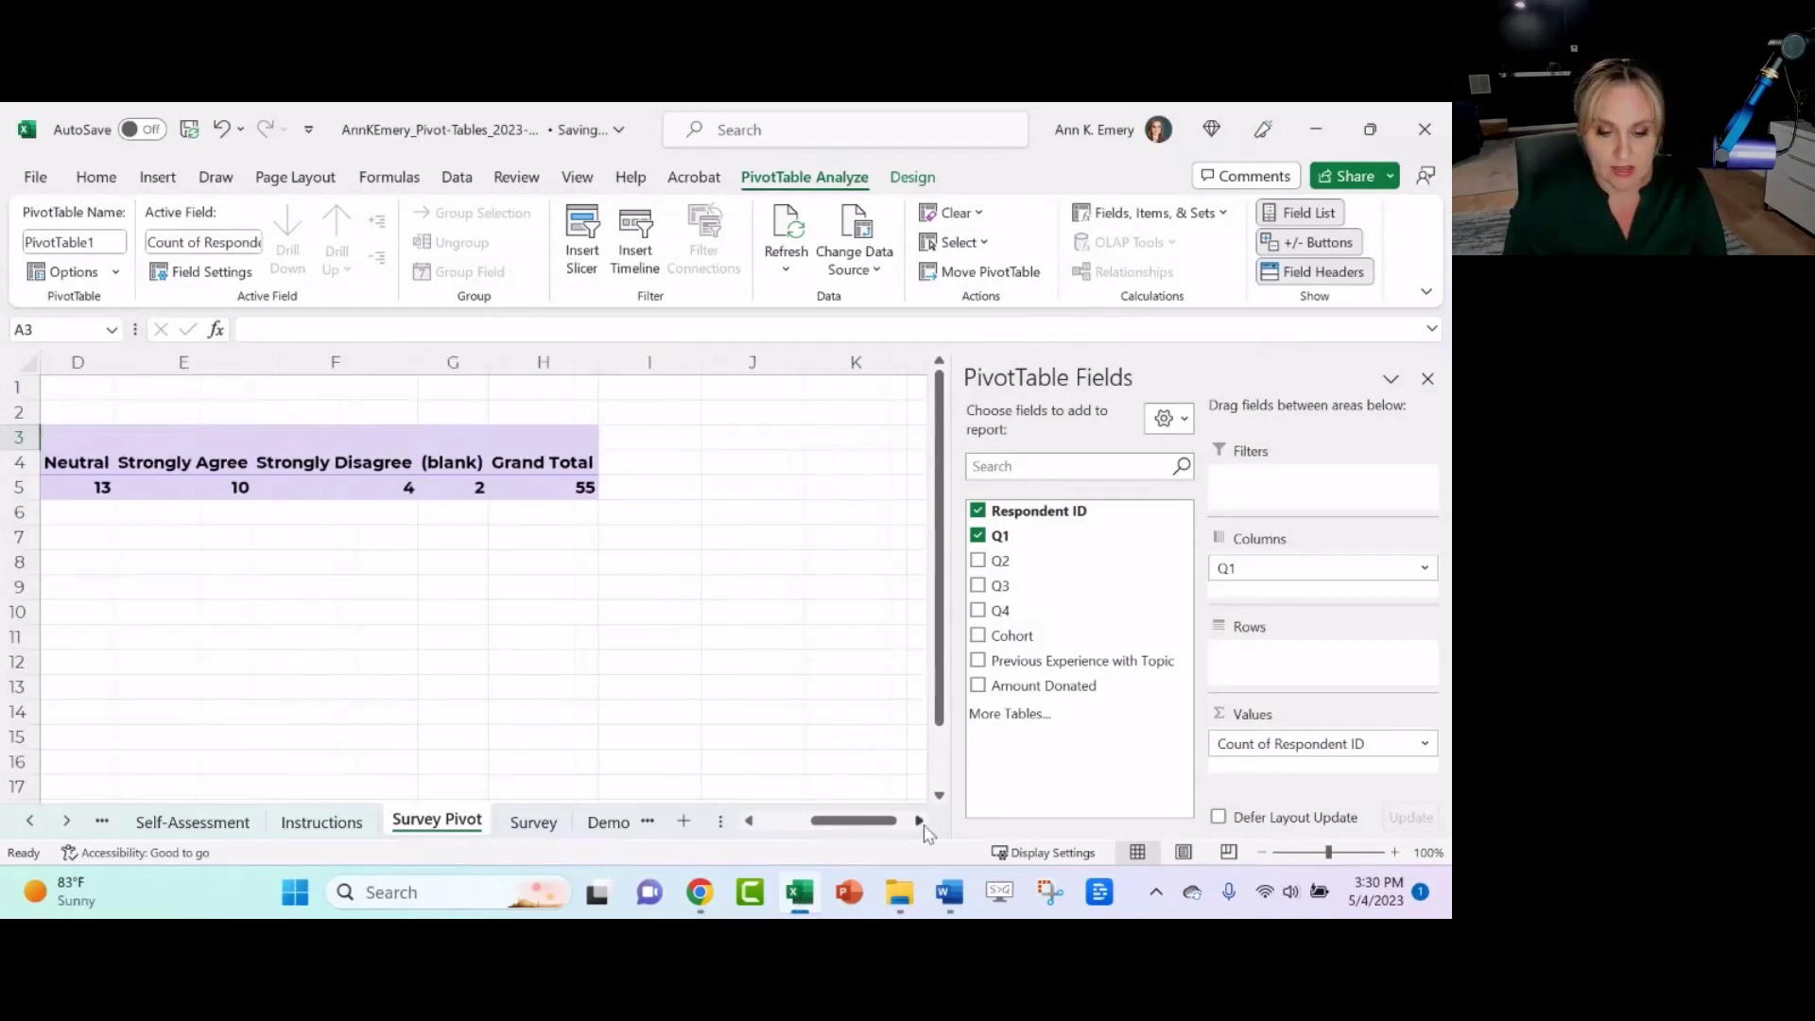
pyautogui.moveTo(889, 821); pyautogui.dragTo(840, 821)
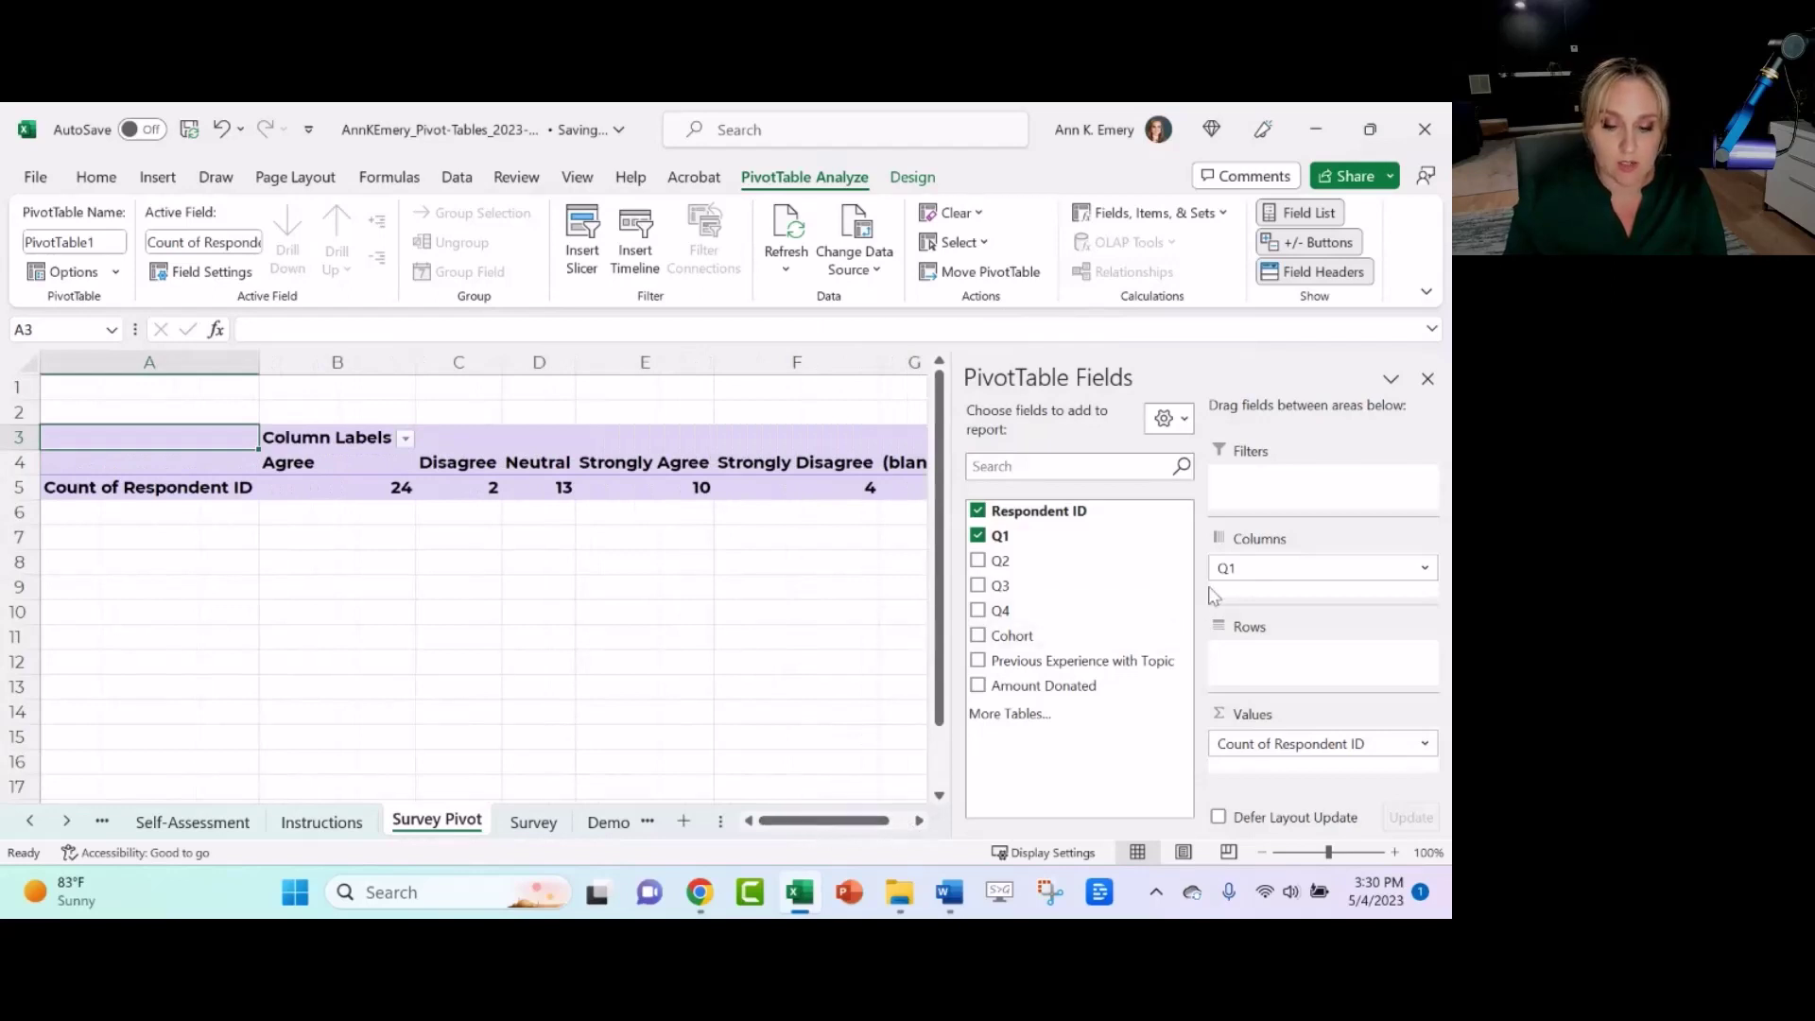
pyautogui.moveTo(1234, 572); pyautogui.dragTo(1253, 657)
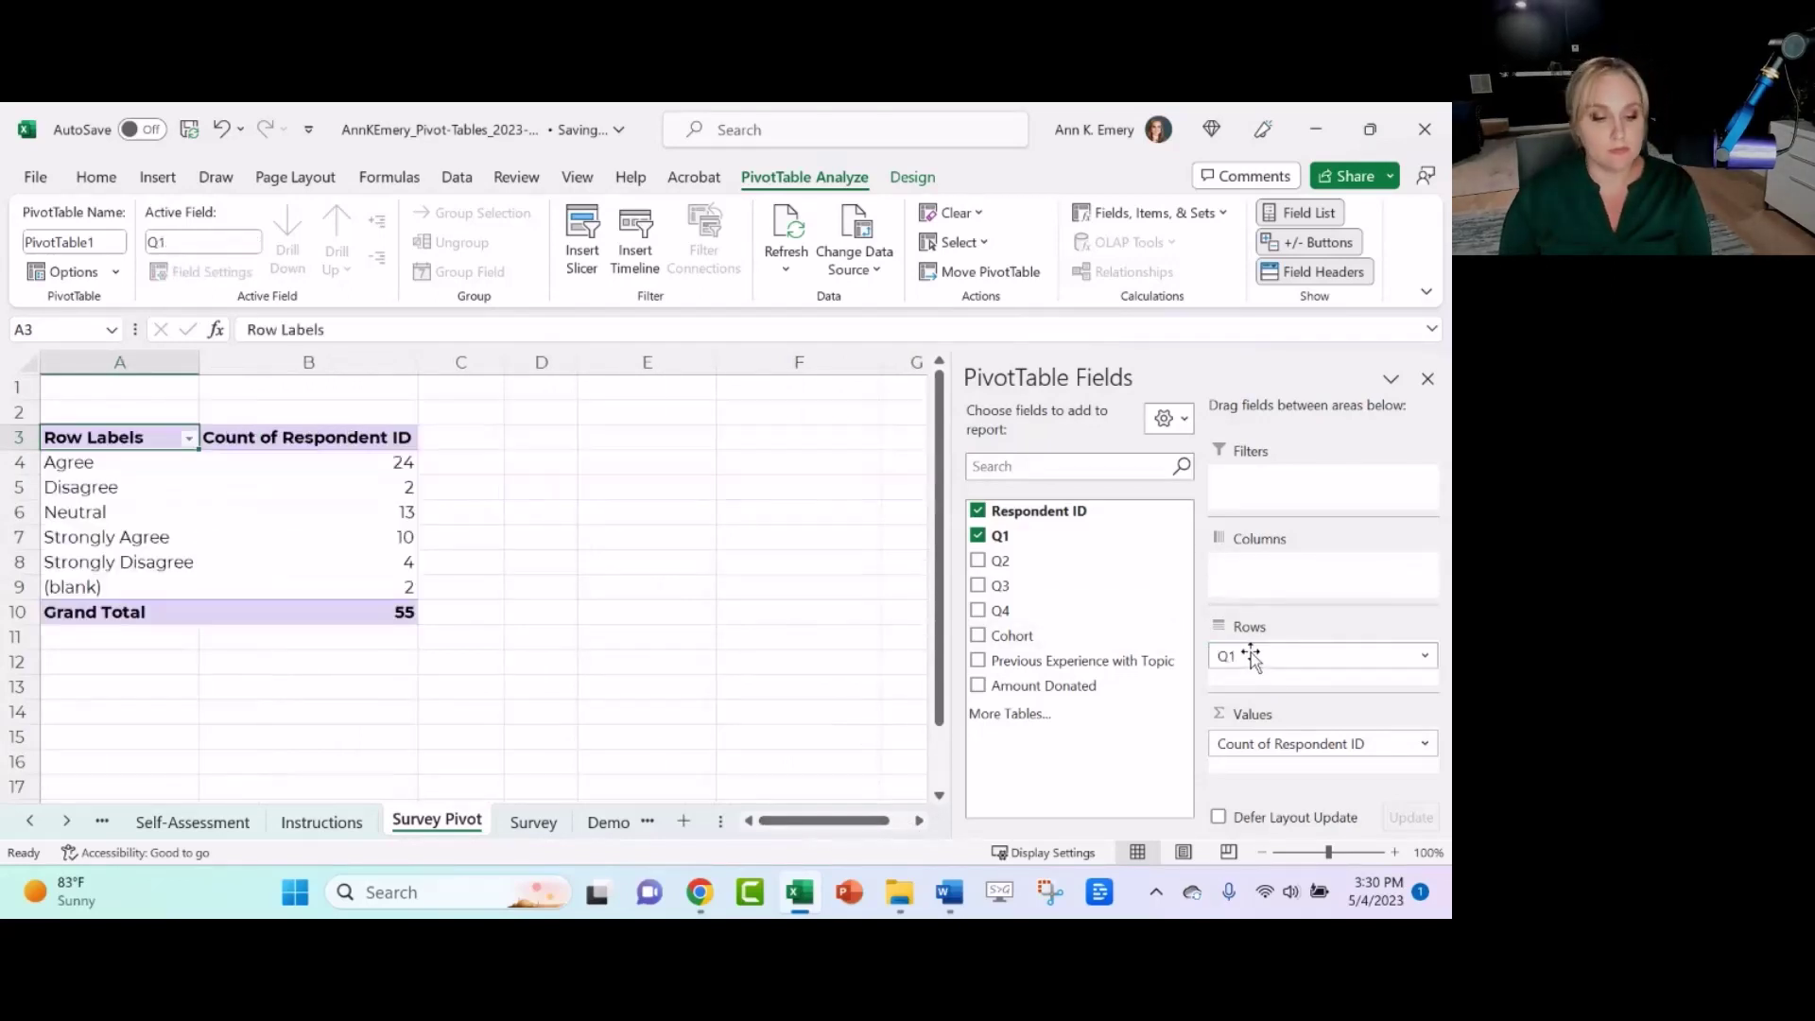
# - Following the "Try cross-tabs, with two variables at a time" instruction, add Cohort to the Survey Pivot table's Columns alongside Q1 in Rows
pyautogui.click(348, 823)
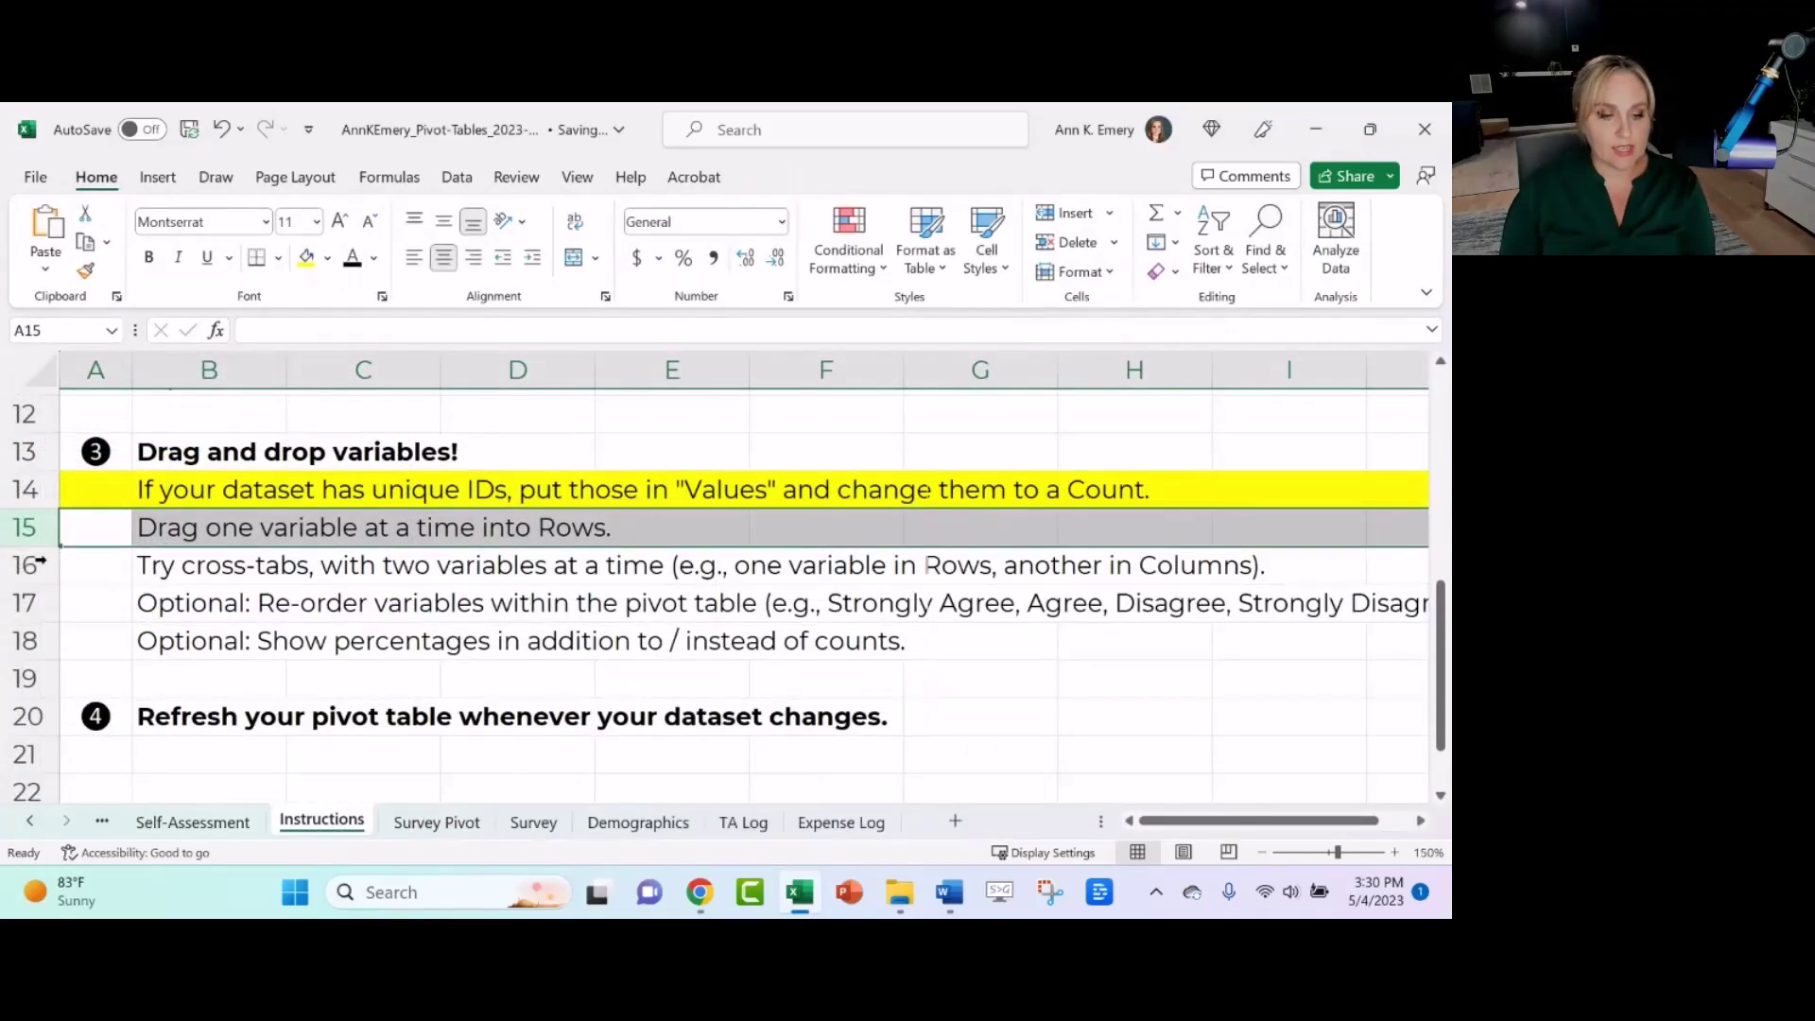
pyautogui.click(26, 565)
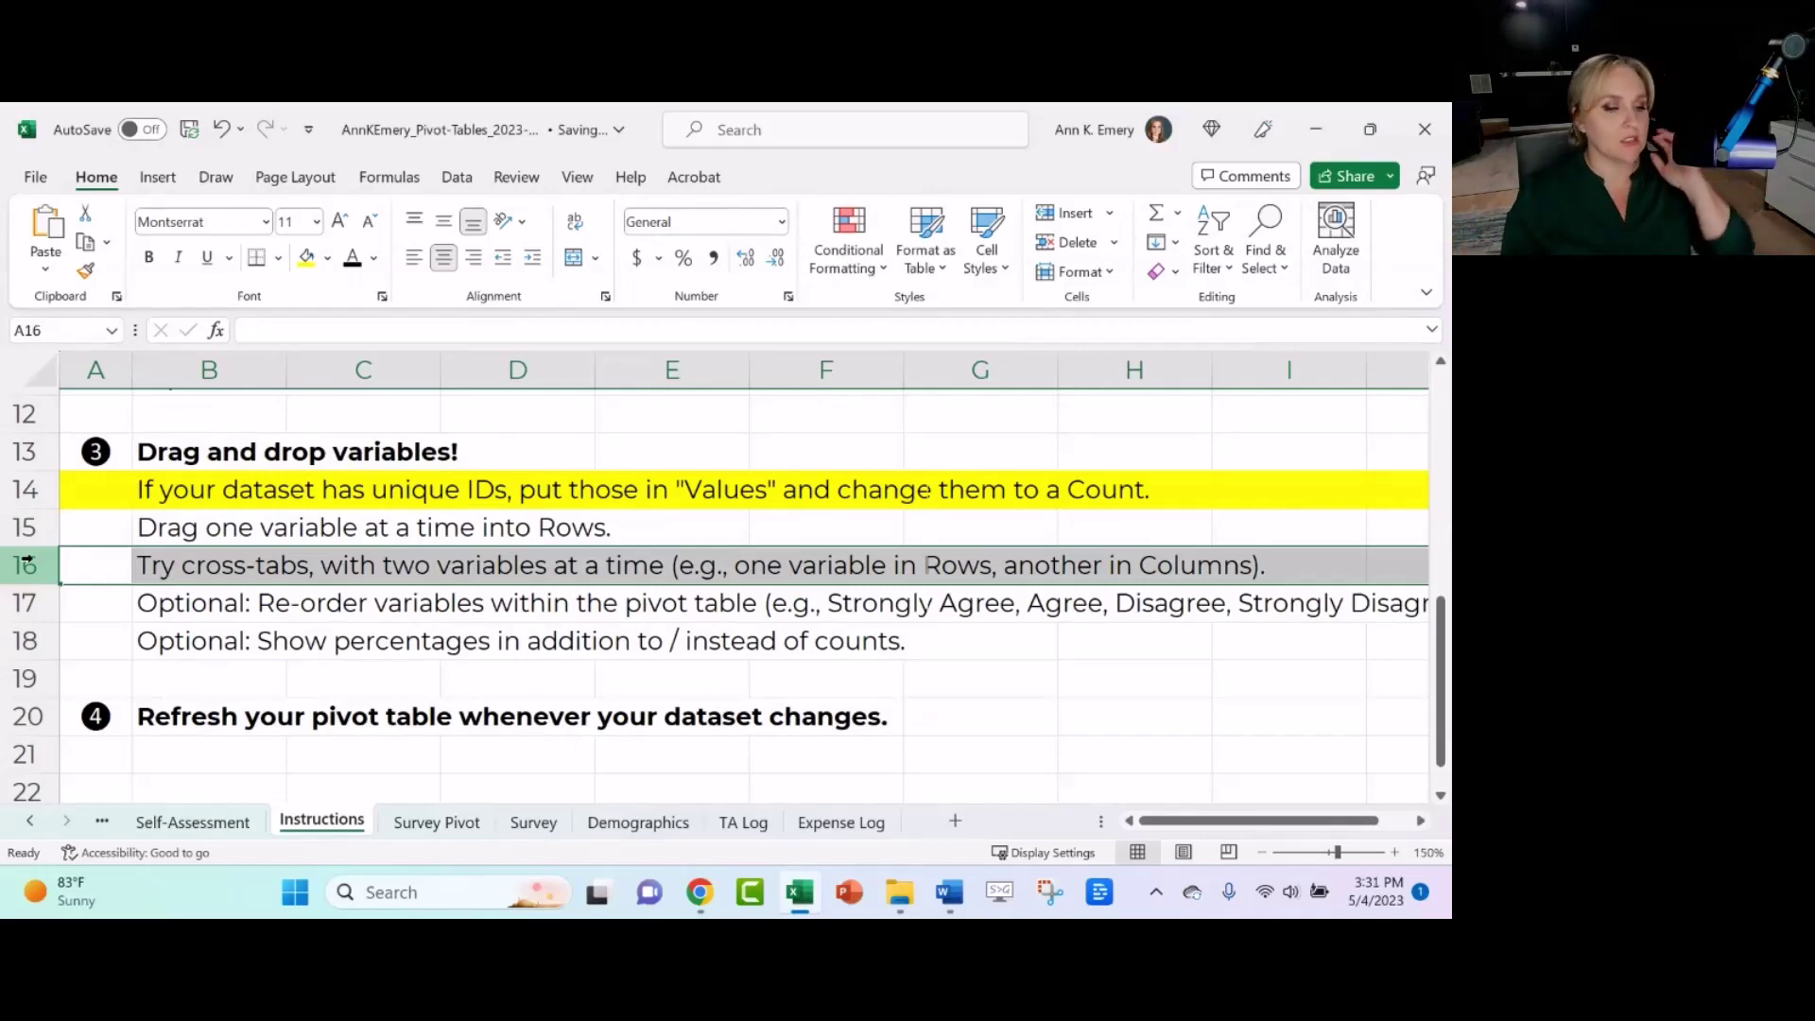
pyautogui.click(430, 827)
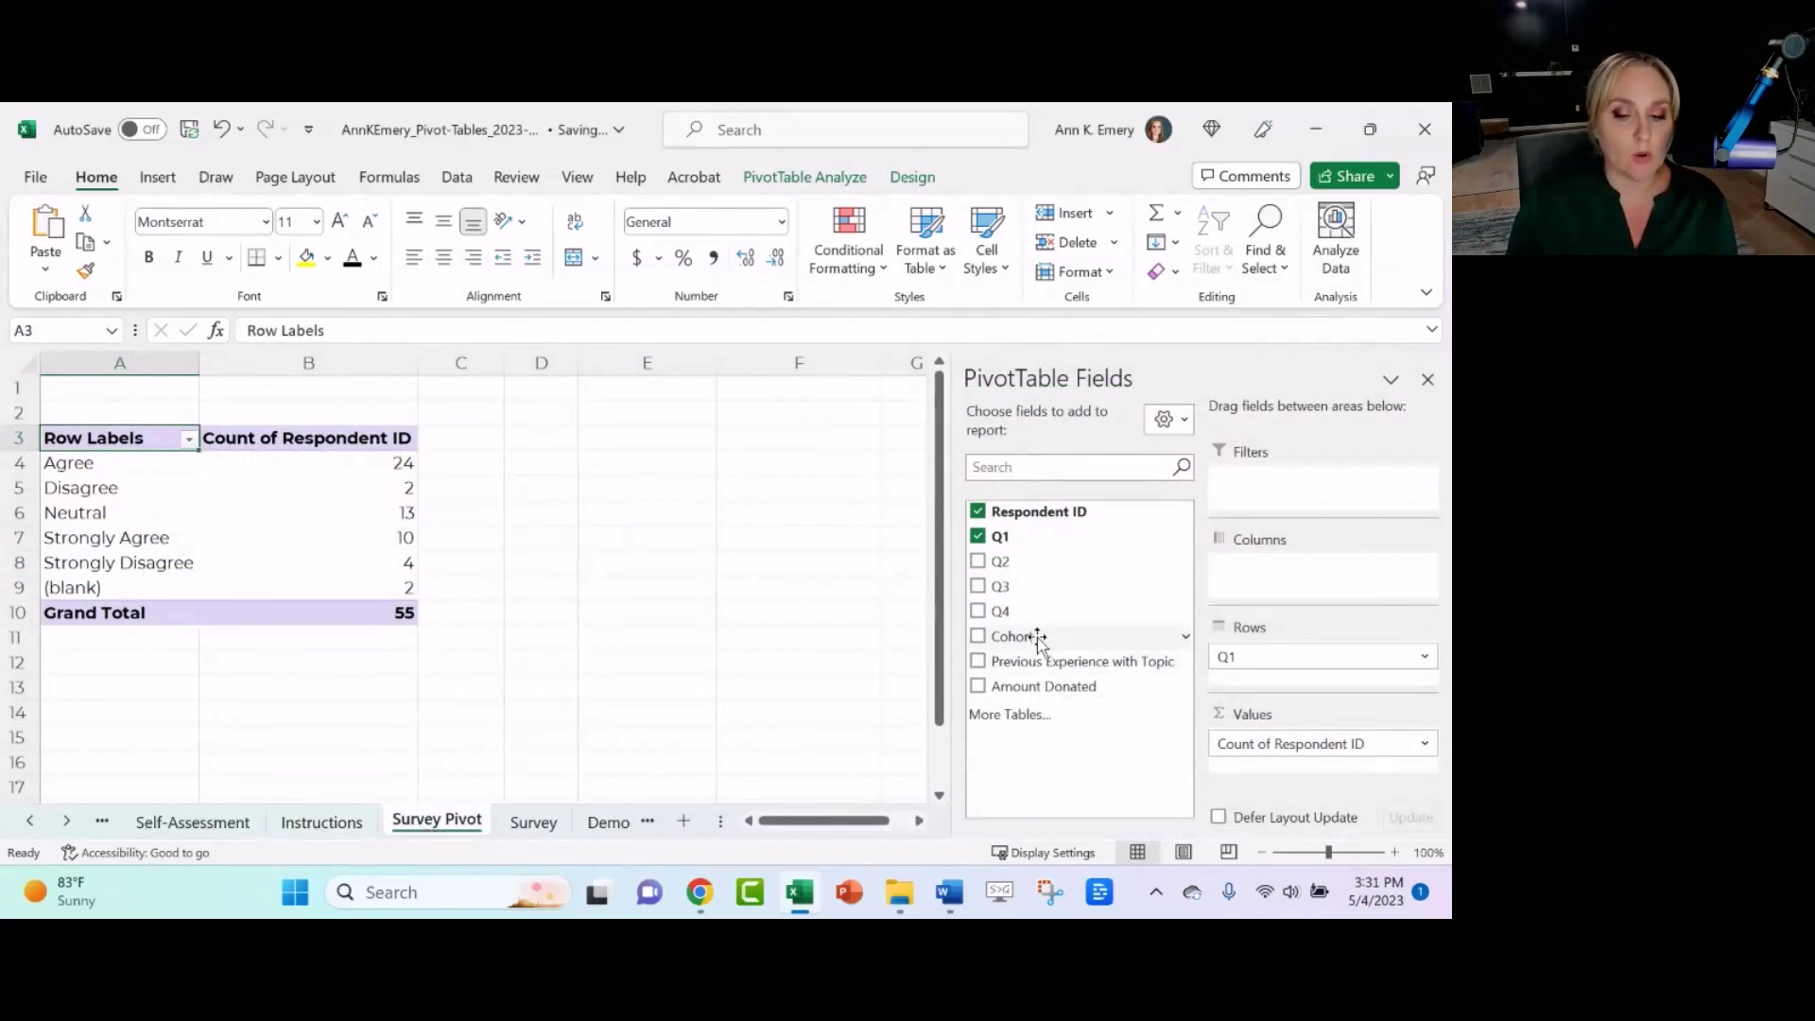
pyautogui.moveTo(1037, 642); pyautogui.dragTo(1281, 593)
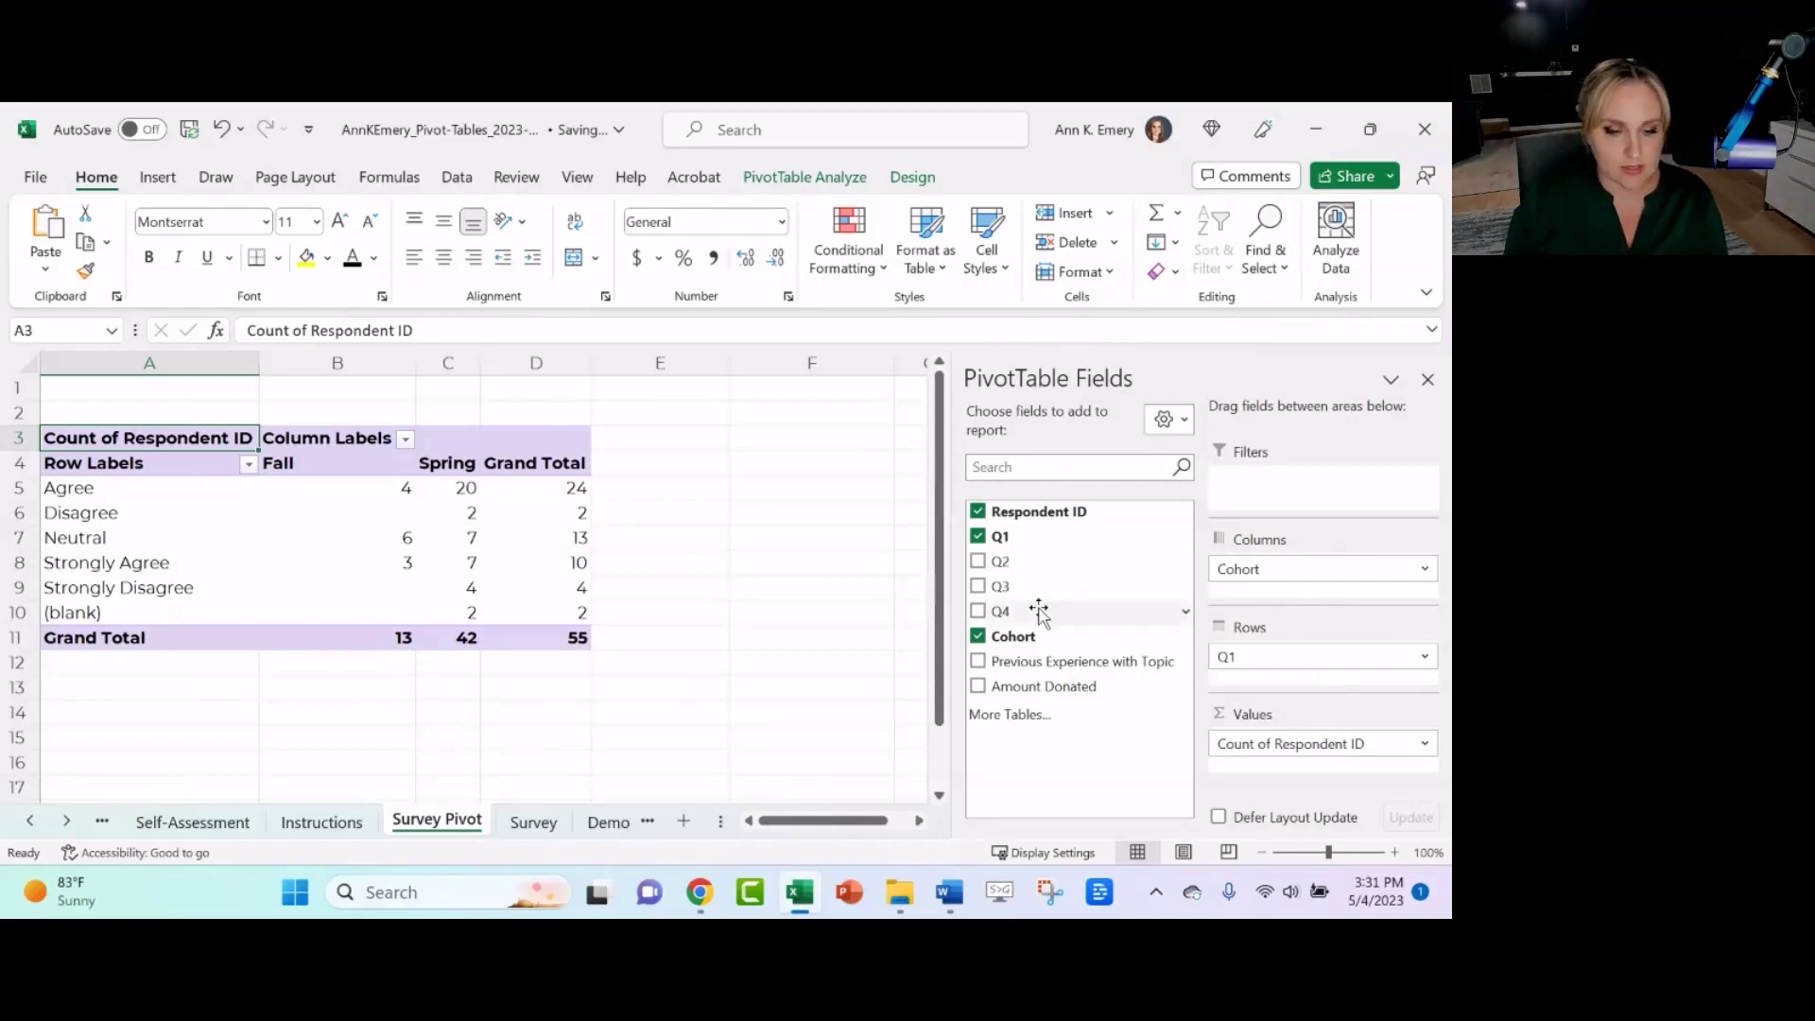
# - Examine the Agree row's counts for Fall, Spring and Grand Total in the cross-tab
pyautogui.click(339, 488)
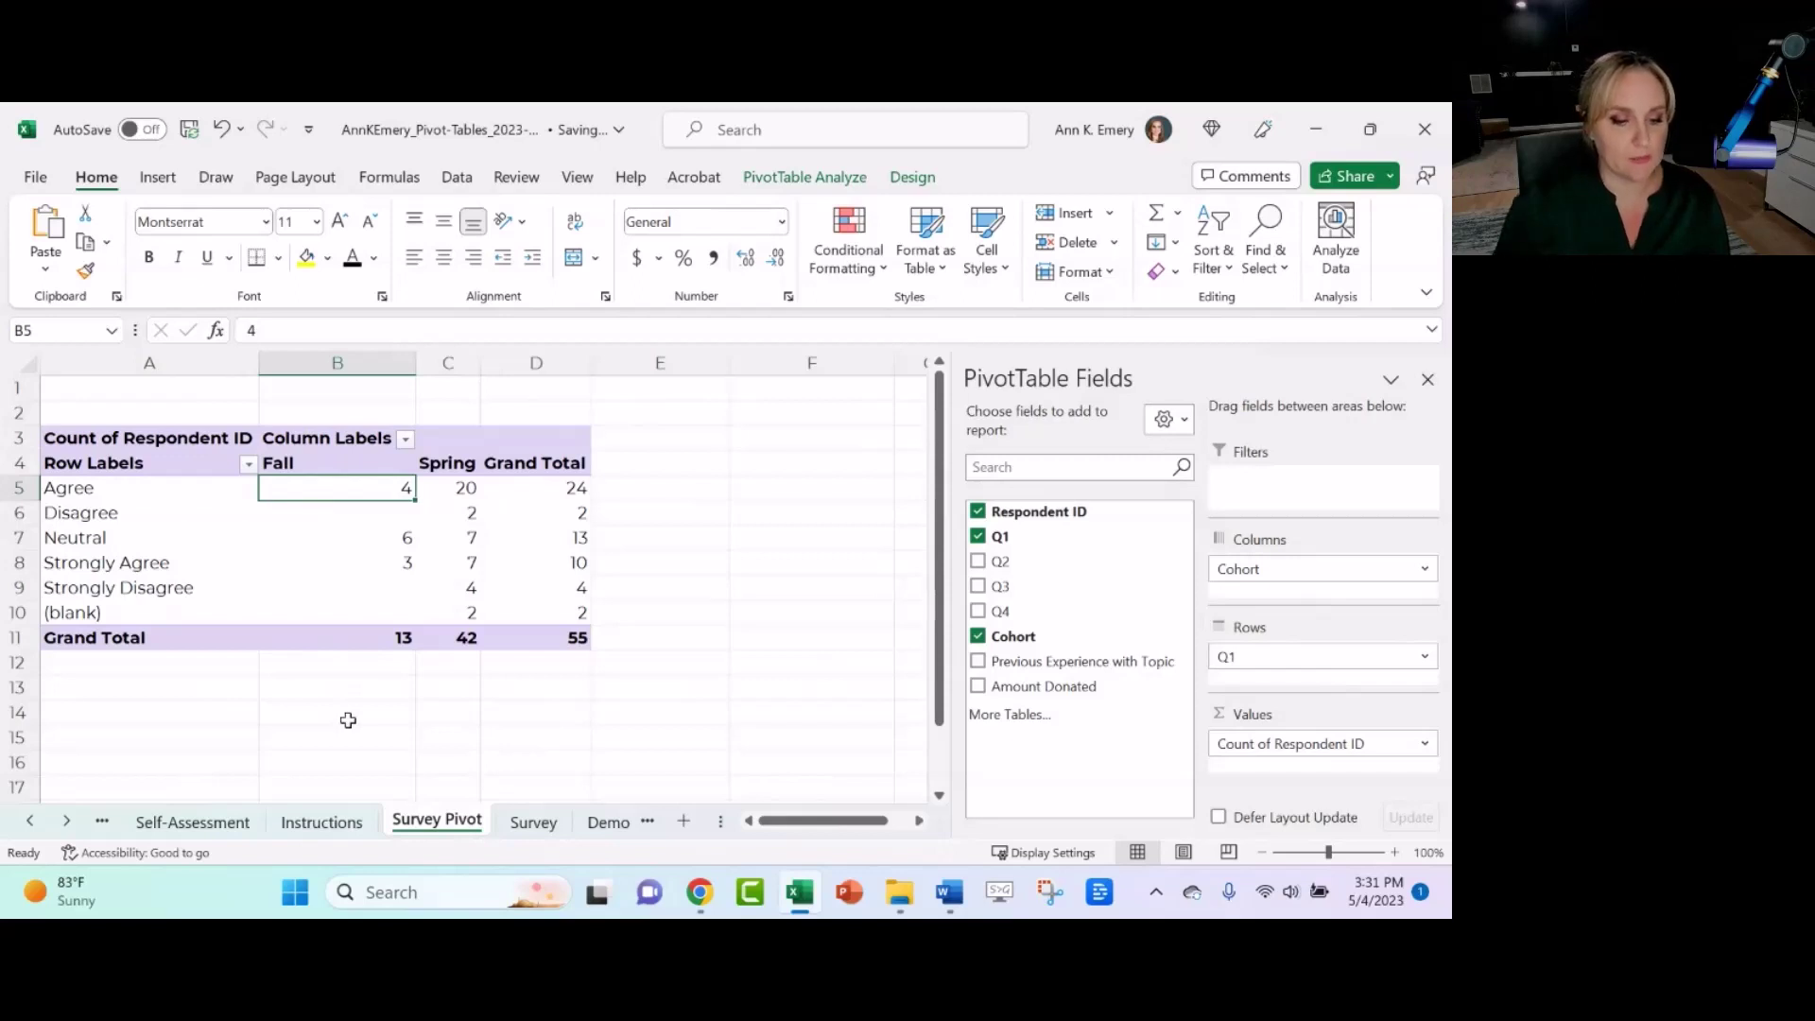
pyautogui.click(465, 487)
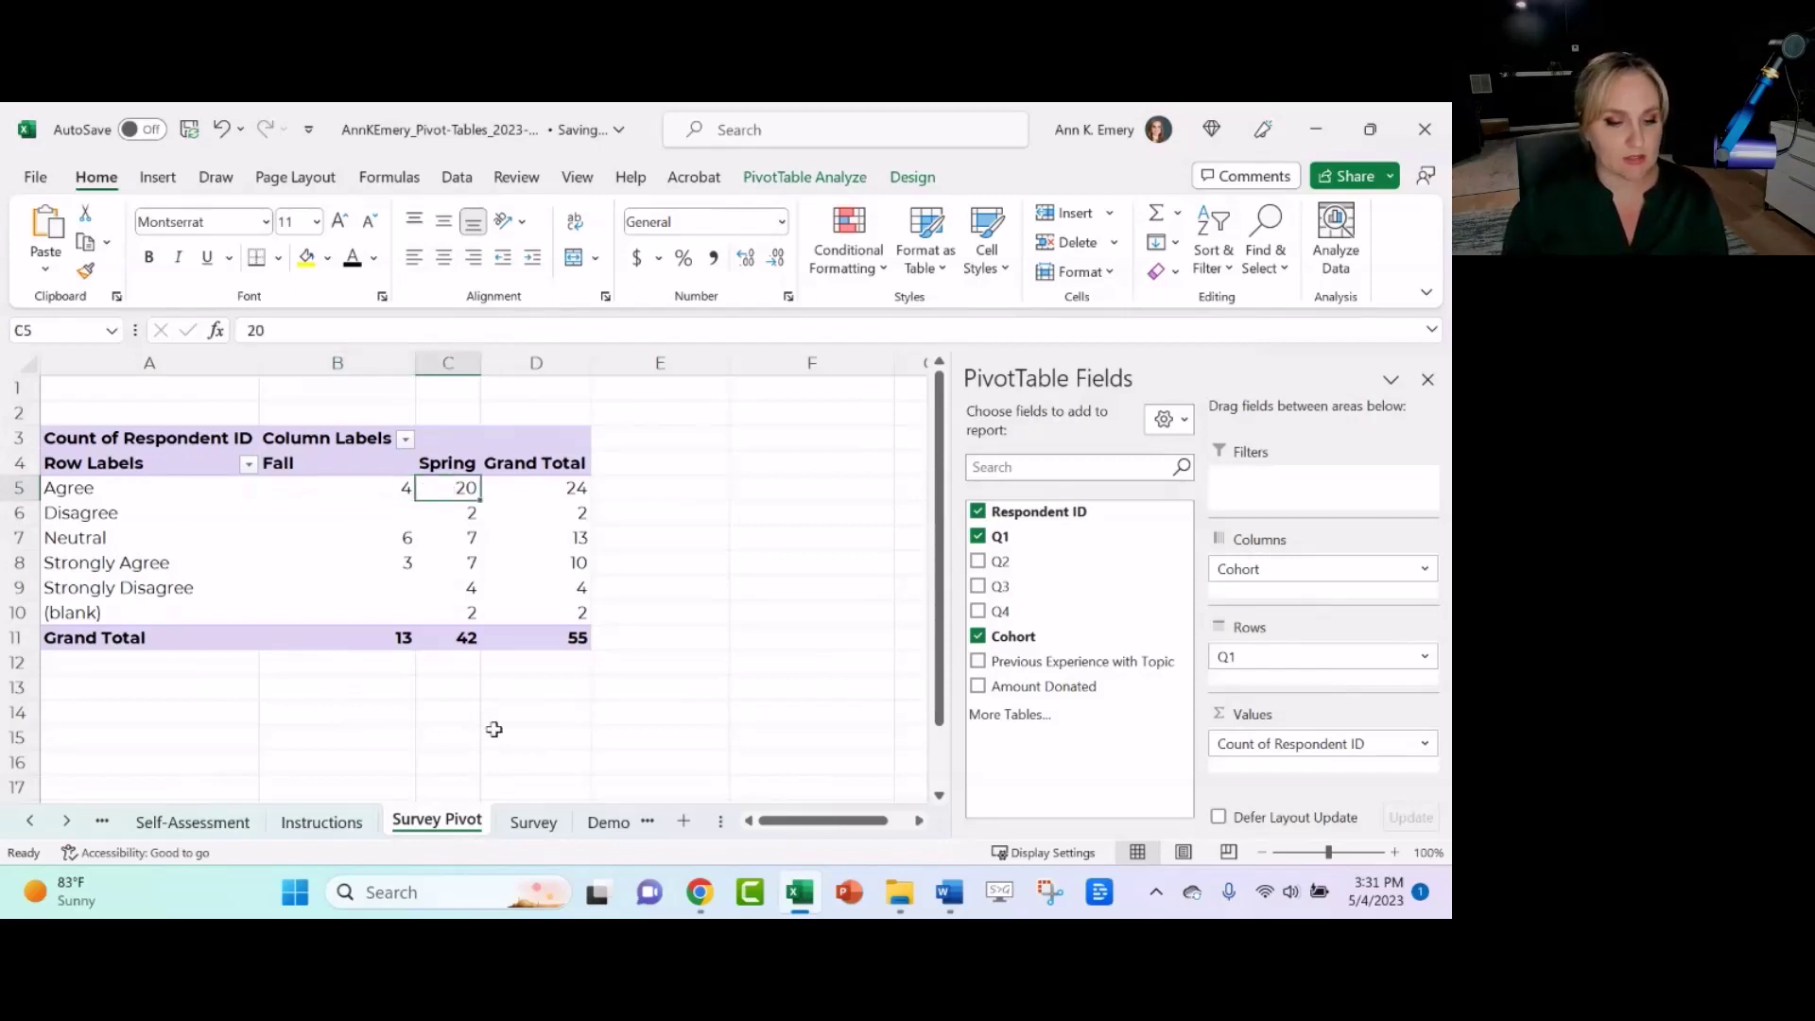
pyautogui.click(528, 487)
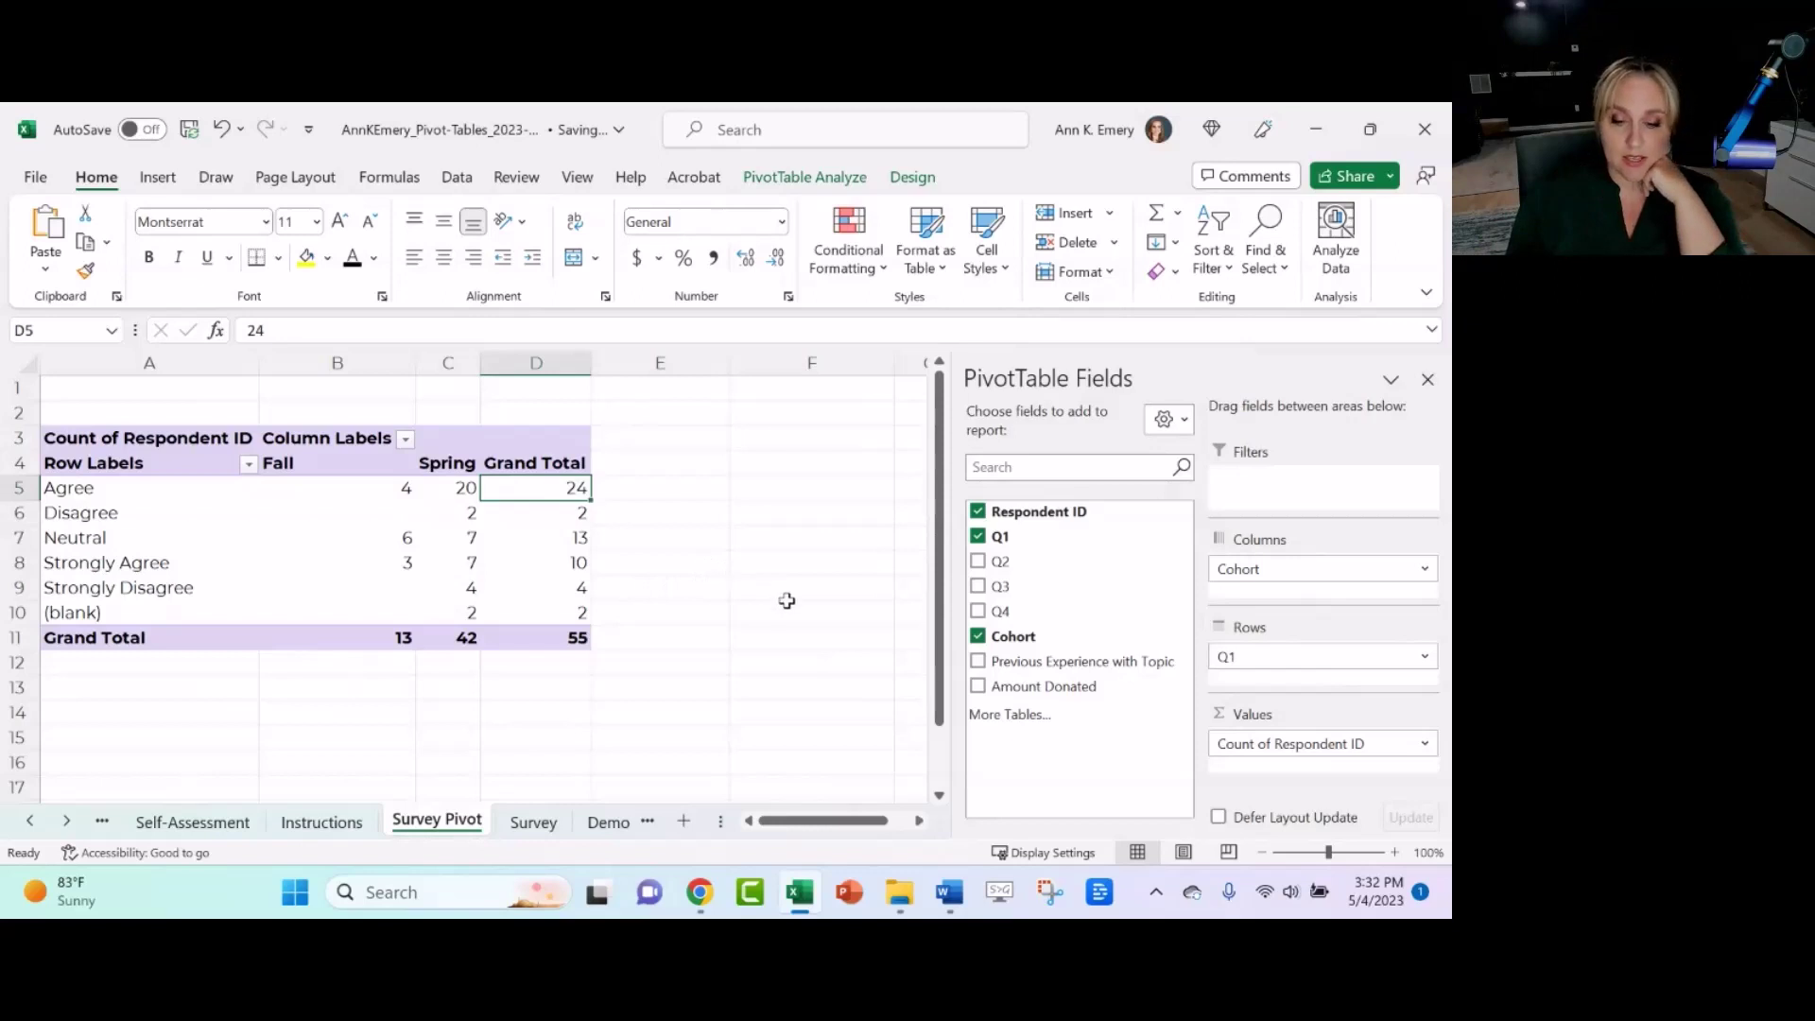
# - Add Previous Experience with Topic below Cohort in Columns and examine its High, Low, Medium and (blank) categories under Fall
pyautogui.moveTo(1048, 662); pyautogui.dragTo(1312, 610)
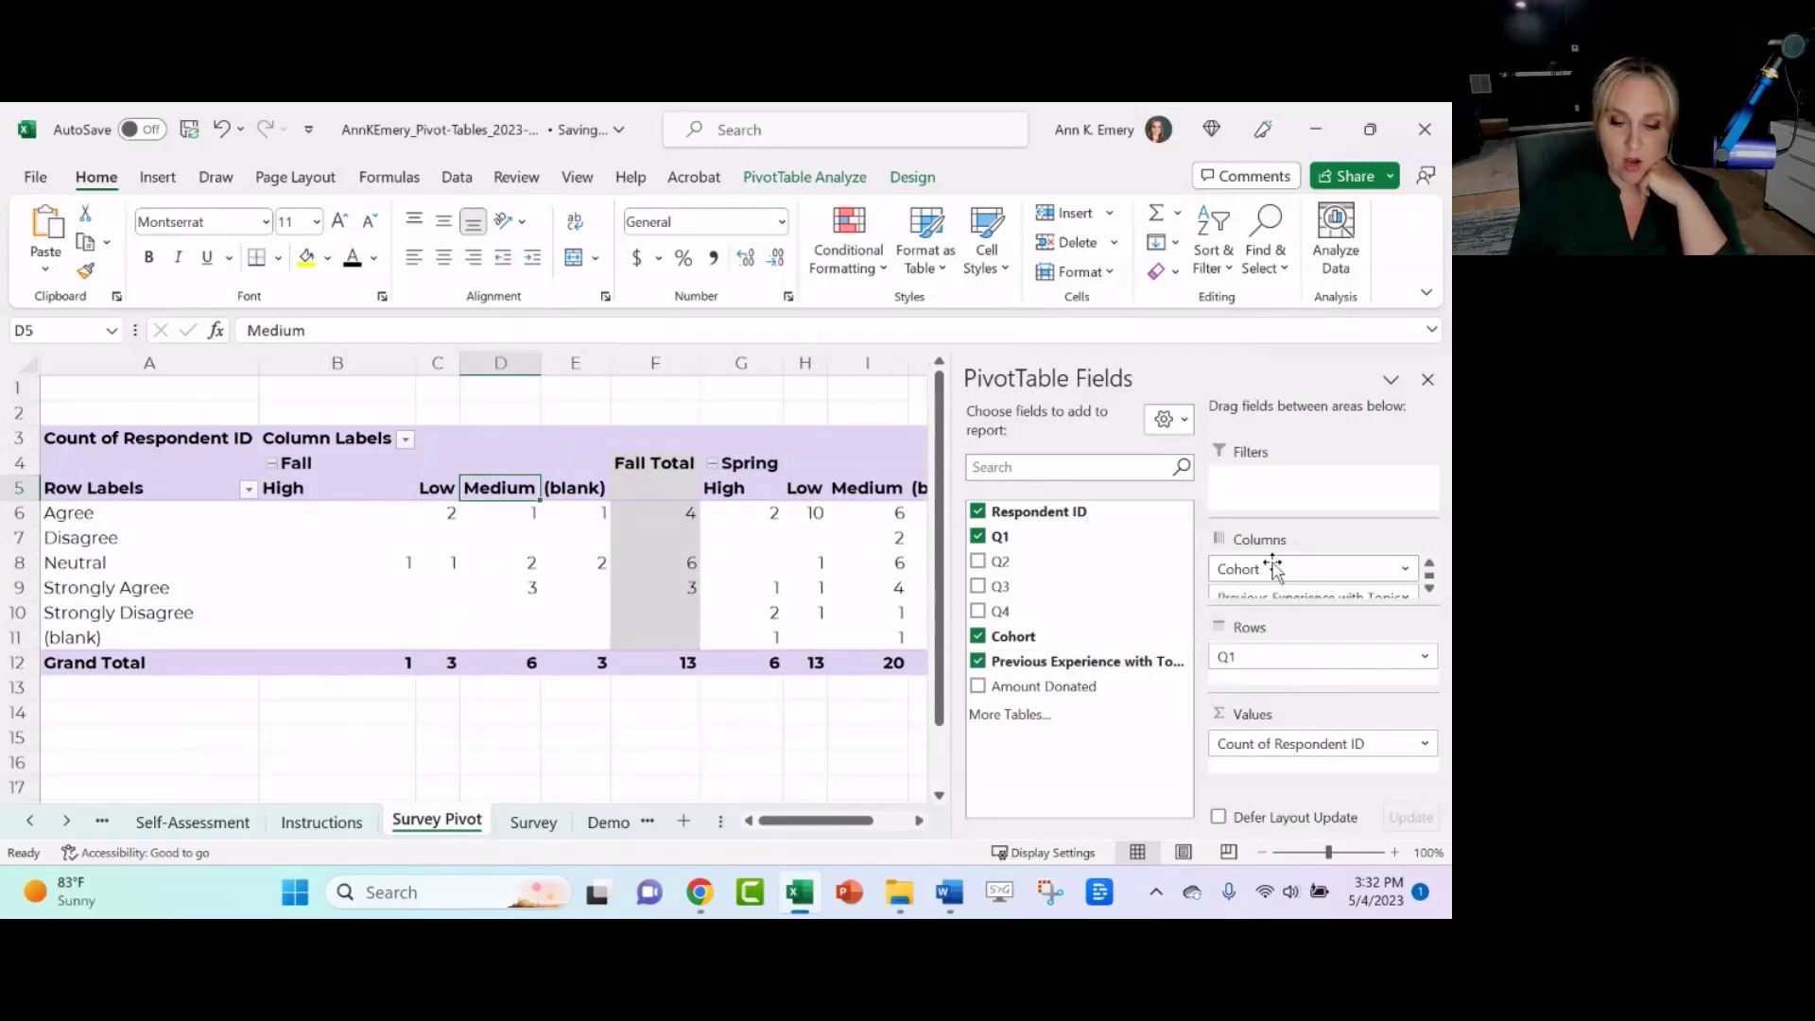
pyautogui.click(334, 461)
pyautogui.moveTo(333, 461); pyautogui.dragTo(664, 469)
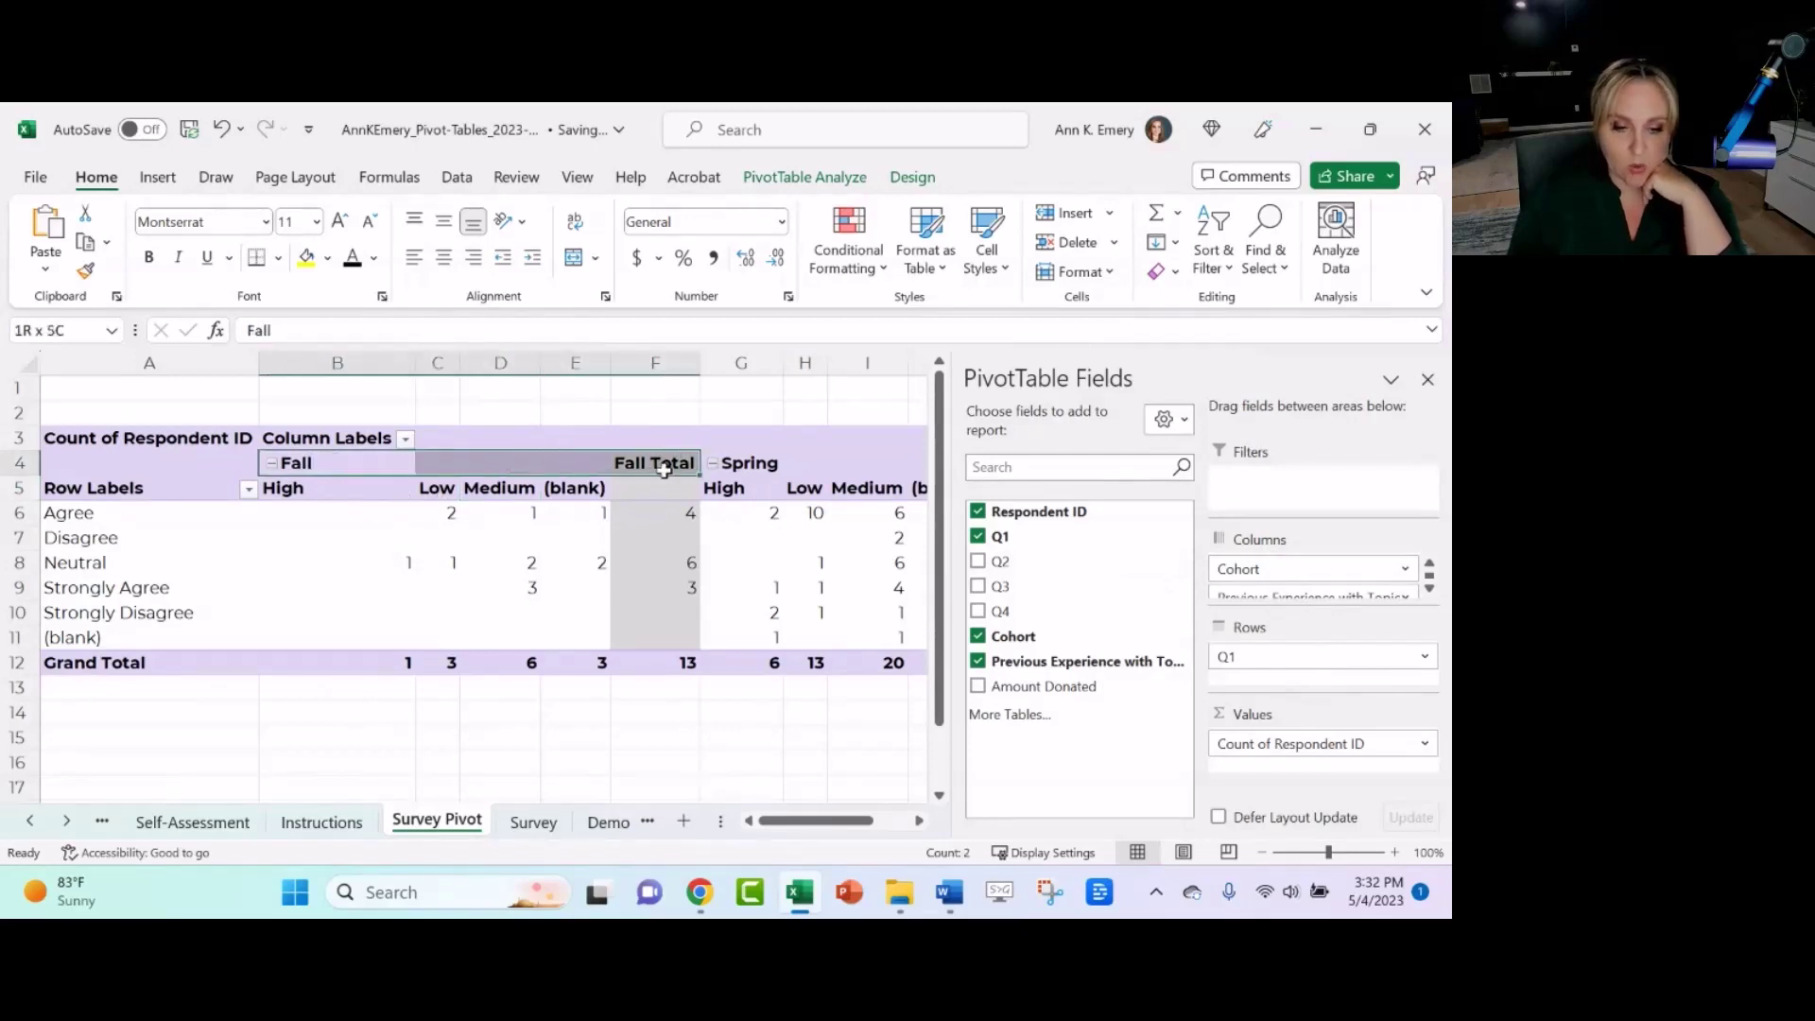
pyautogui.moveTo(309, 499); pyautogui.dragTo(676, 490)
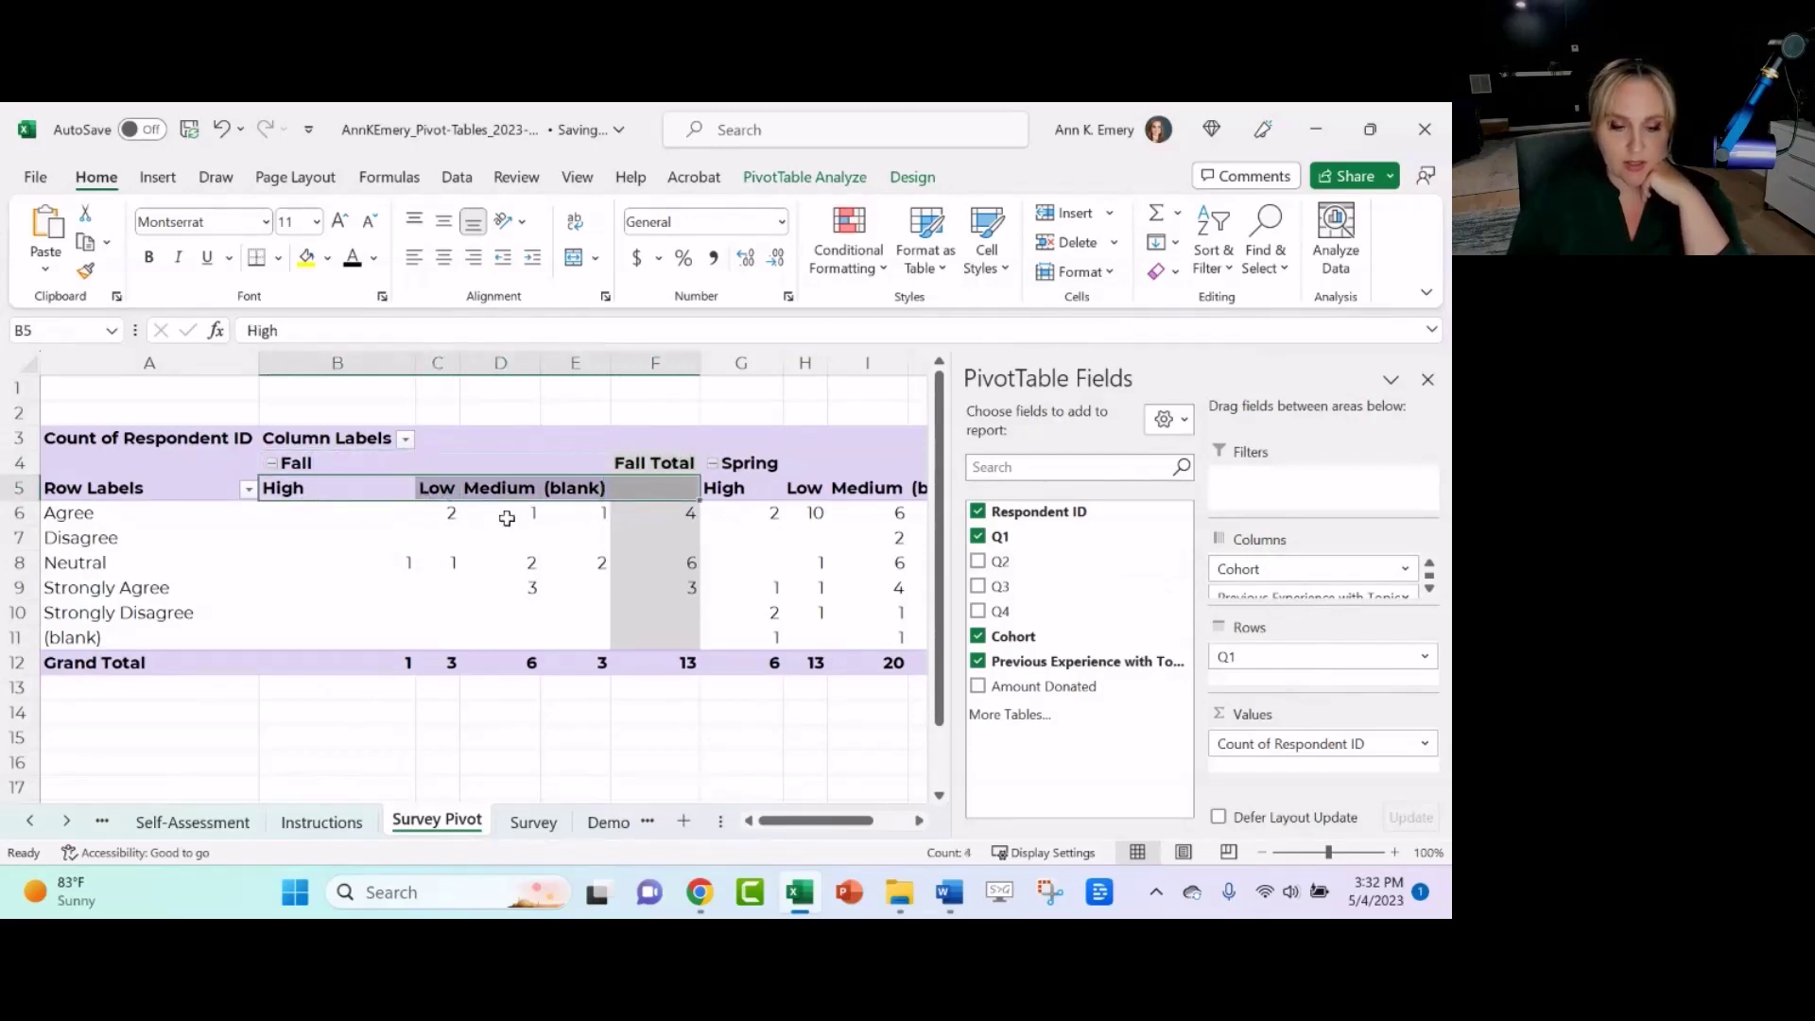
pyautogui.click(438, 513)
# - Move Cohort from Columns to Rows above Q1, and add Amount Donated to Columns
pyautogui.moveTo(1317, 568); pyautogui.dragTo(1319, 653)
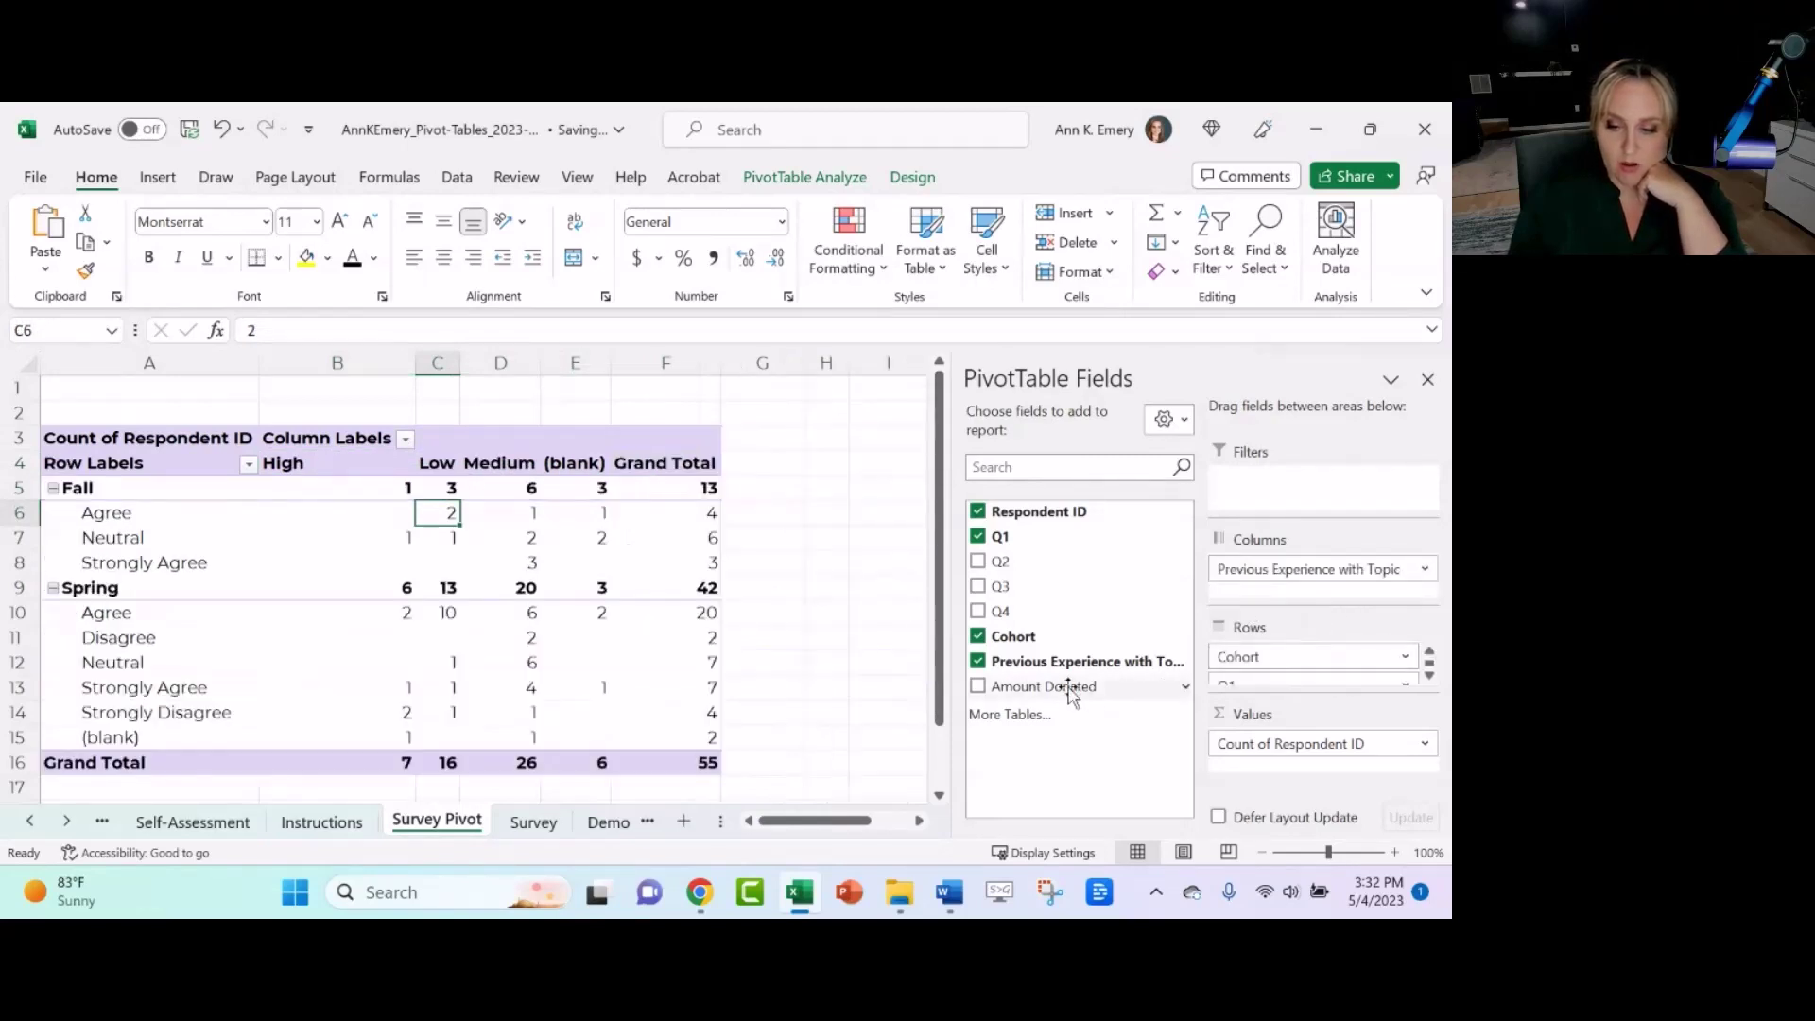
pyautogui.moveTo(1071, 693); pyautogui.dragTo(1284, 603)
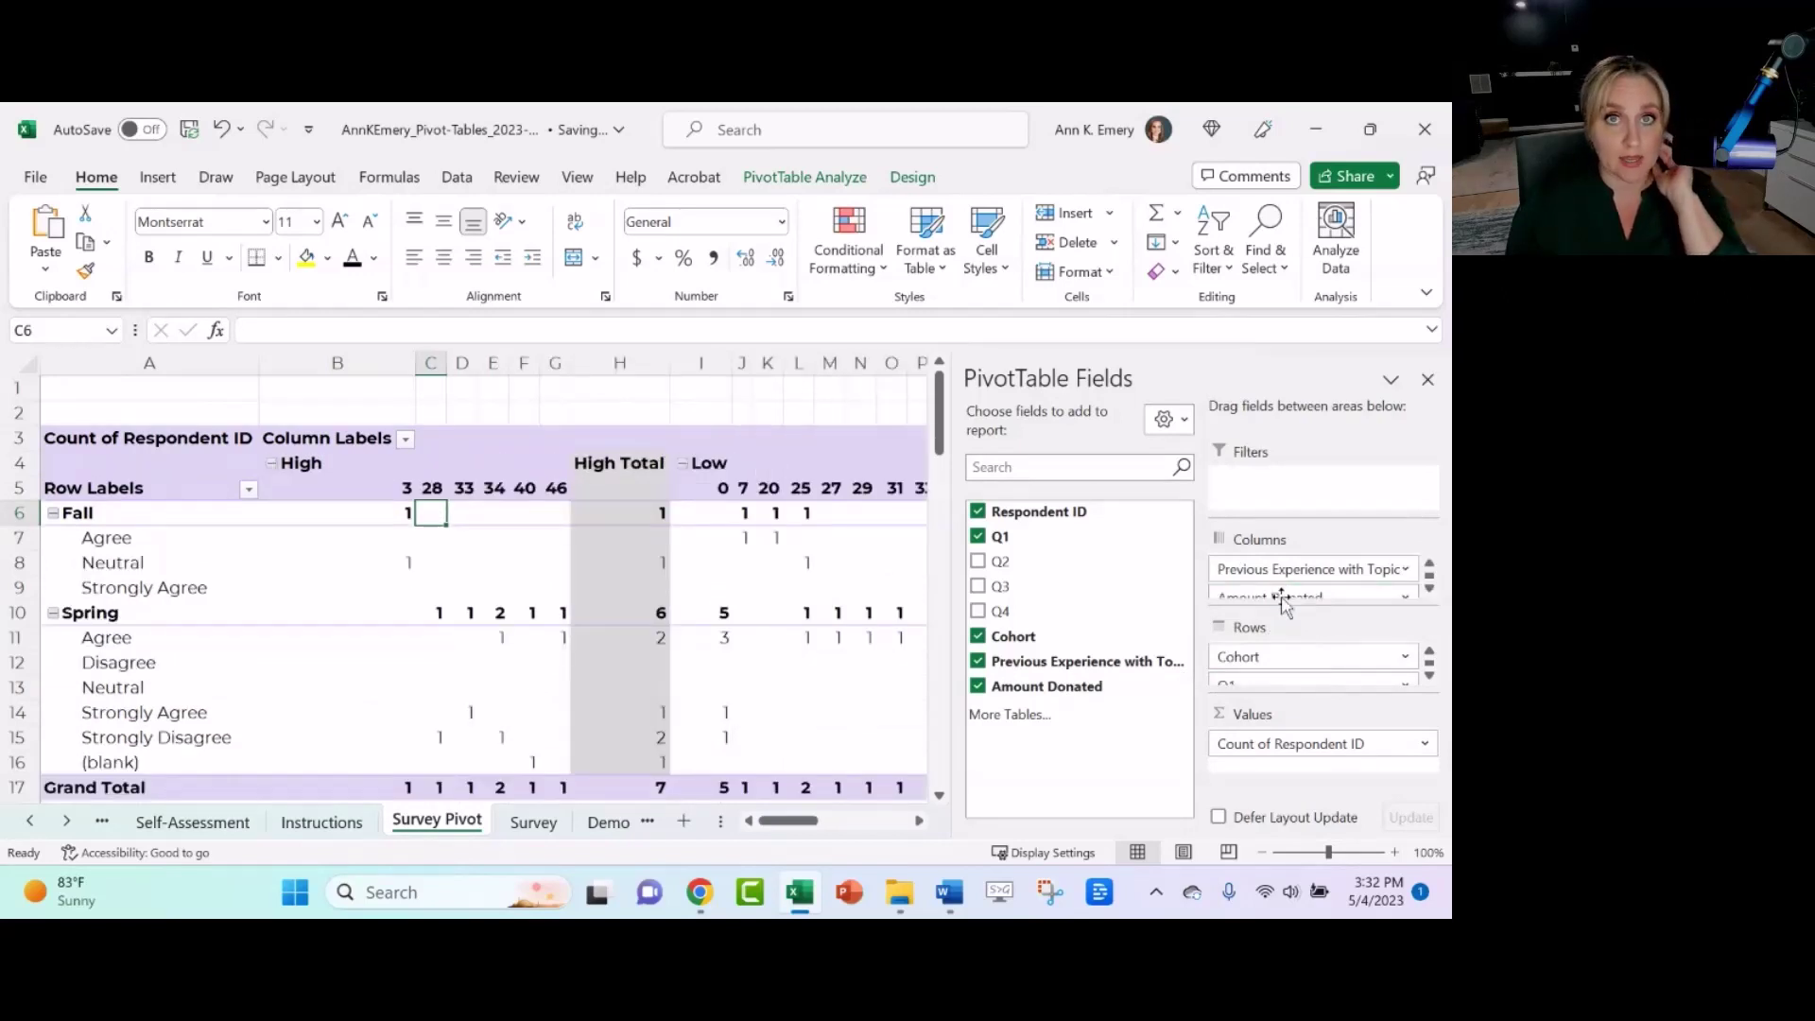
# - Remove Amount Donated and Previous Experience with Topic from the pivot table, and place Cohort and Q1 together in Columns
pyautogui.moveTo(1283, 604); pyautogui.dragTo(1130, 591)
pyautogui.moveTo(1262, 681); pyautogui.dragTo(1121, 653)
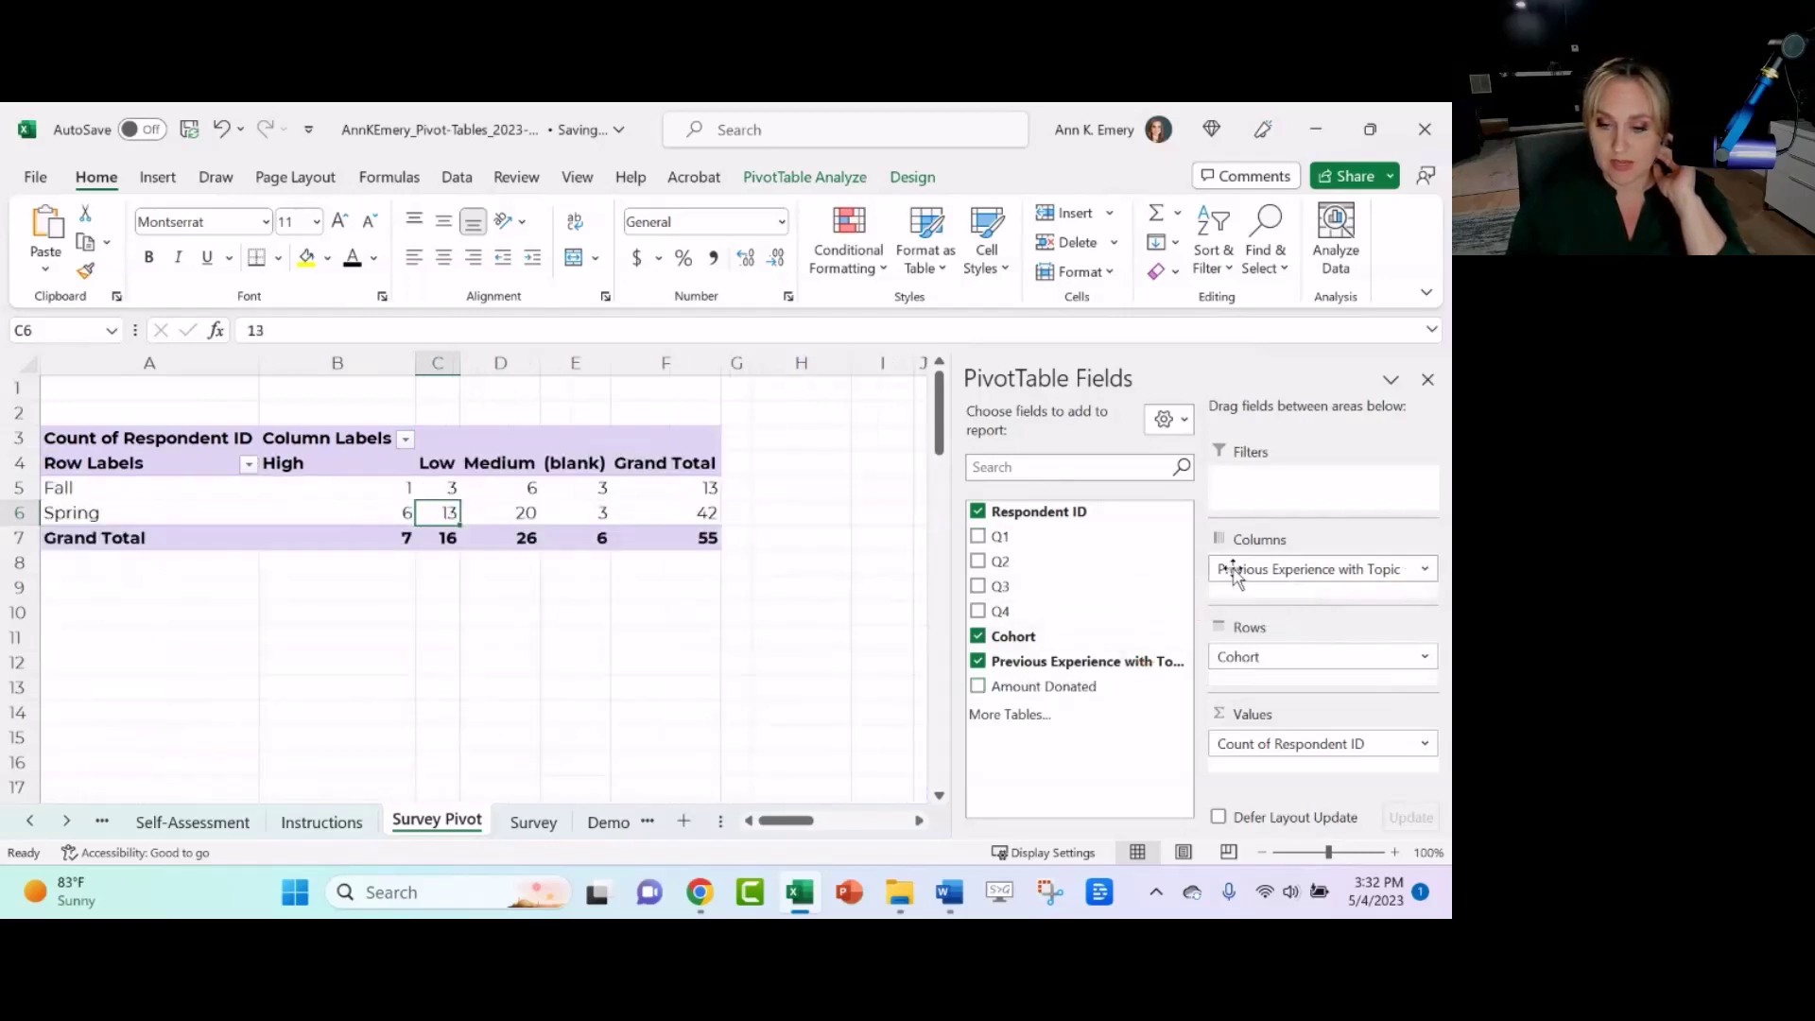
pyautogui.moveTo(1229, 569); pyautogui.dragTo(1269, 579)
pyautogui.moveTo(1281, 656); pyautogui.dragTo(1298, 572)
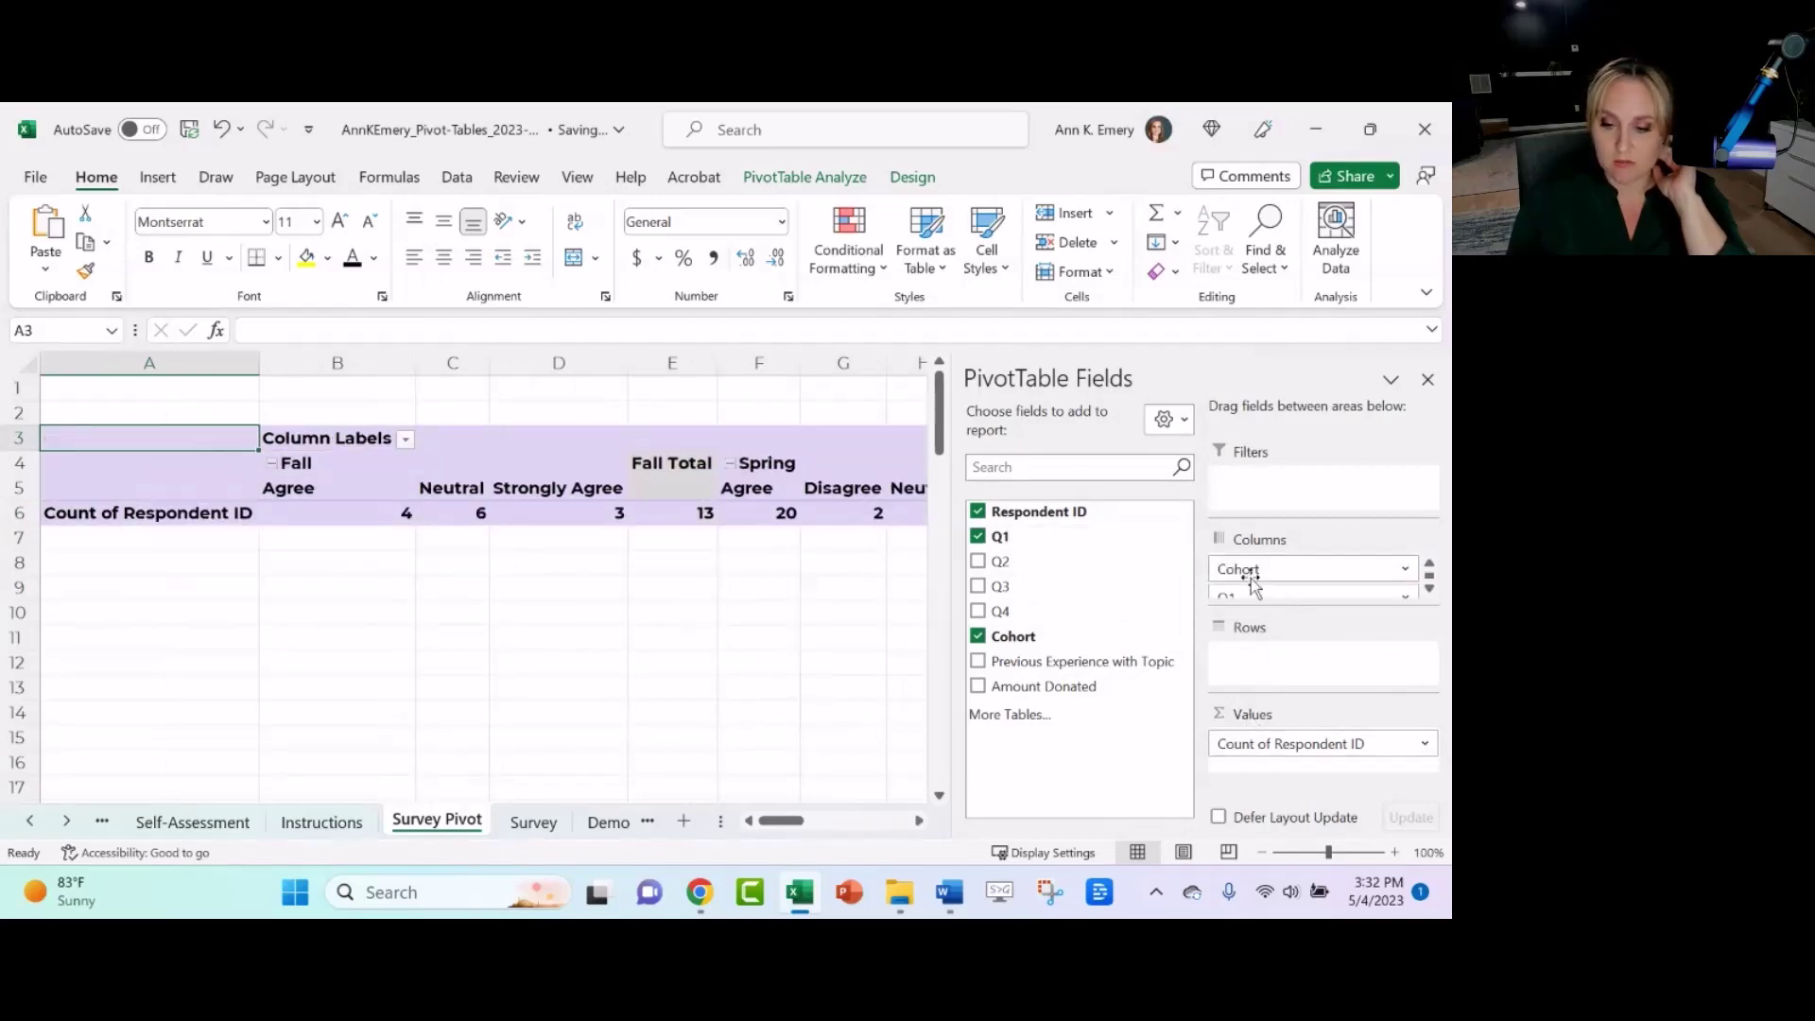
# - Move Cohort and Q1 to Rows with Q1 nested under Cohort, and examine the Fall and Spring groups
pyautogui.moveTo(1248, 572); pyautogui.dragTo(1284, 673)
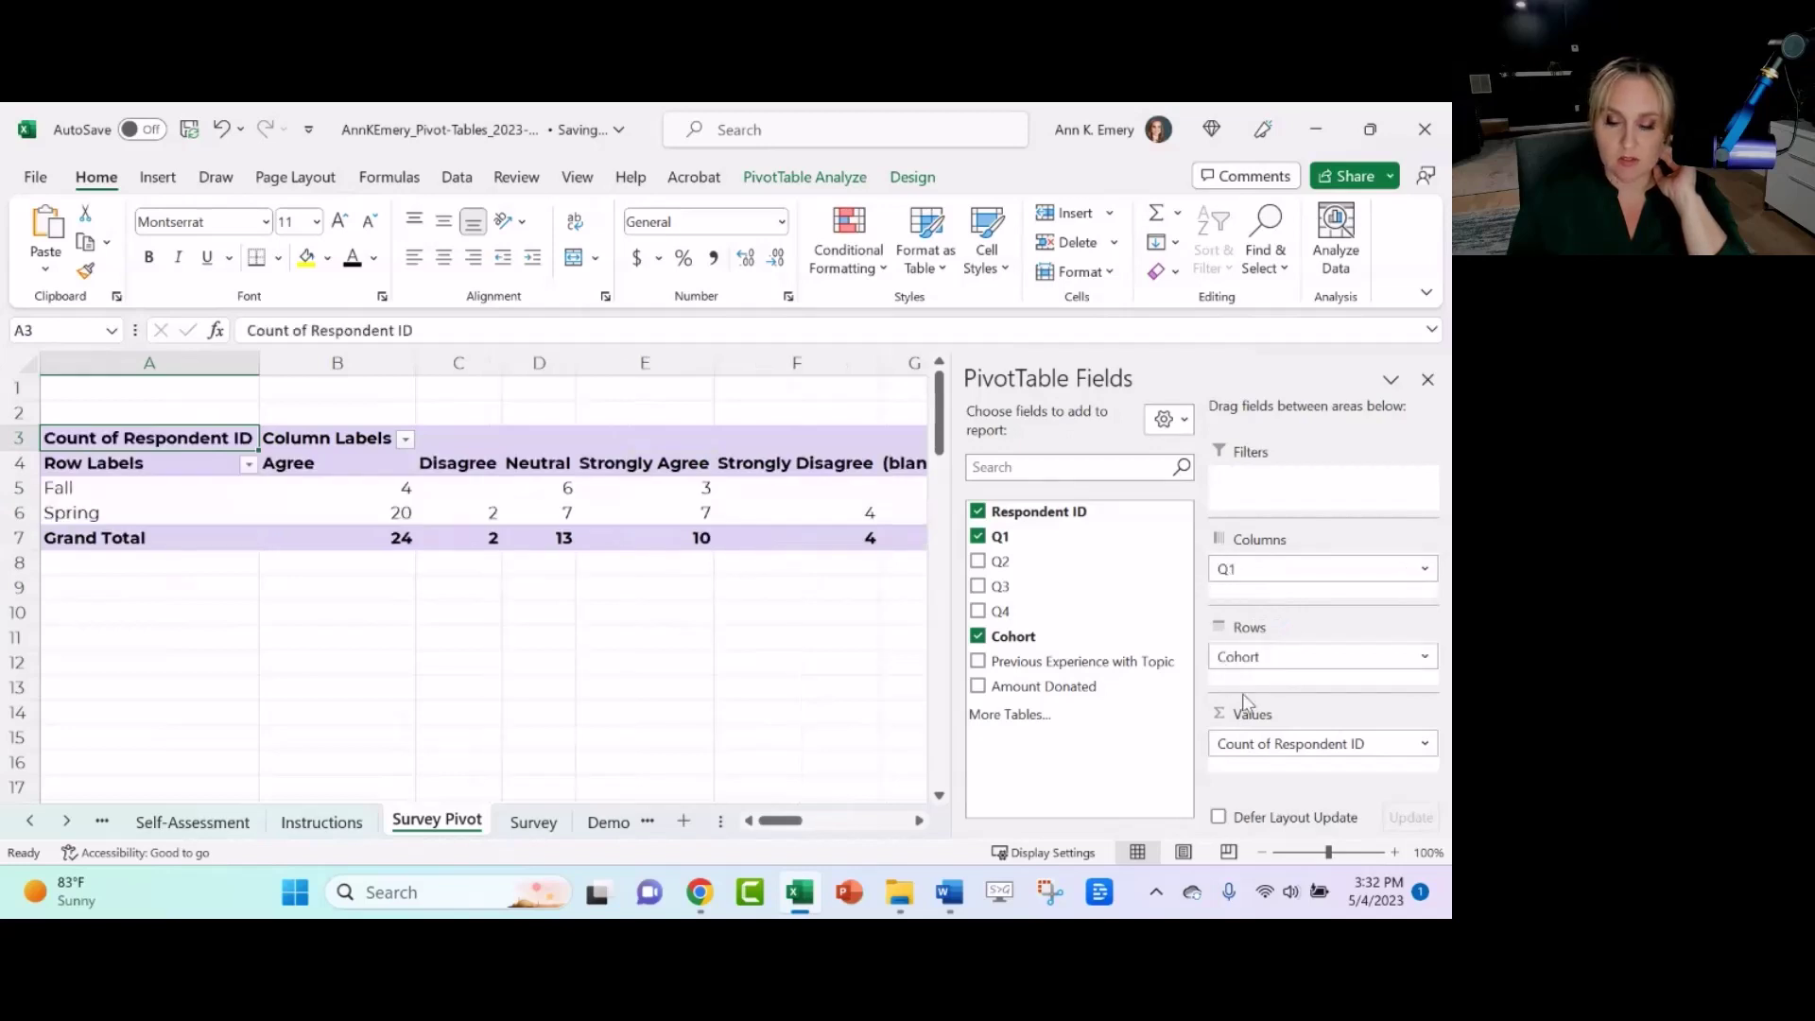
pyautogui.moveTo(1268, 568); pyautogui.dragTo(1281, 678)
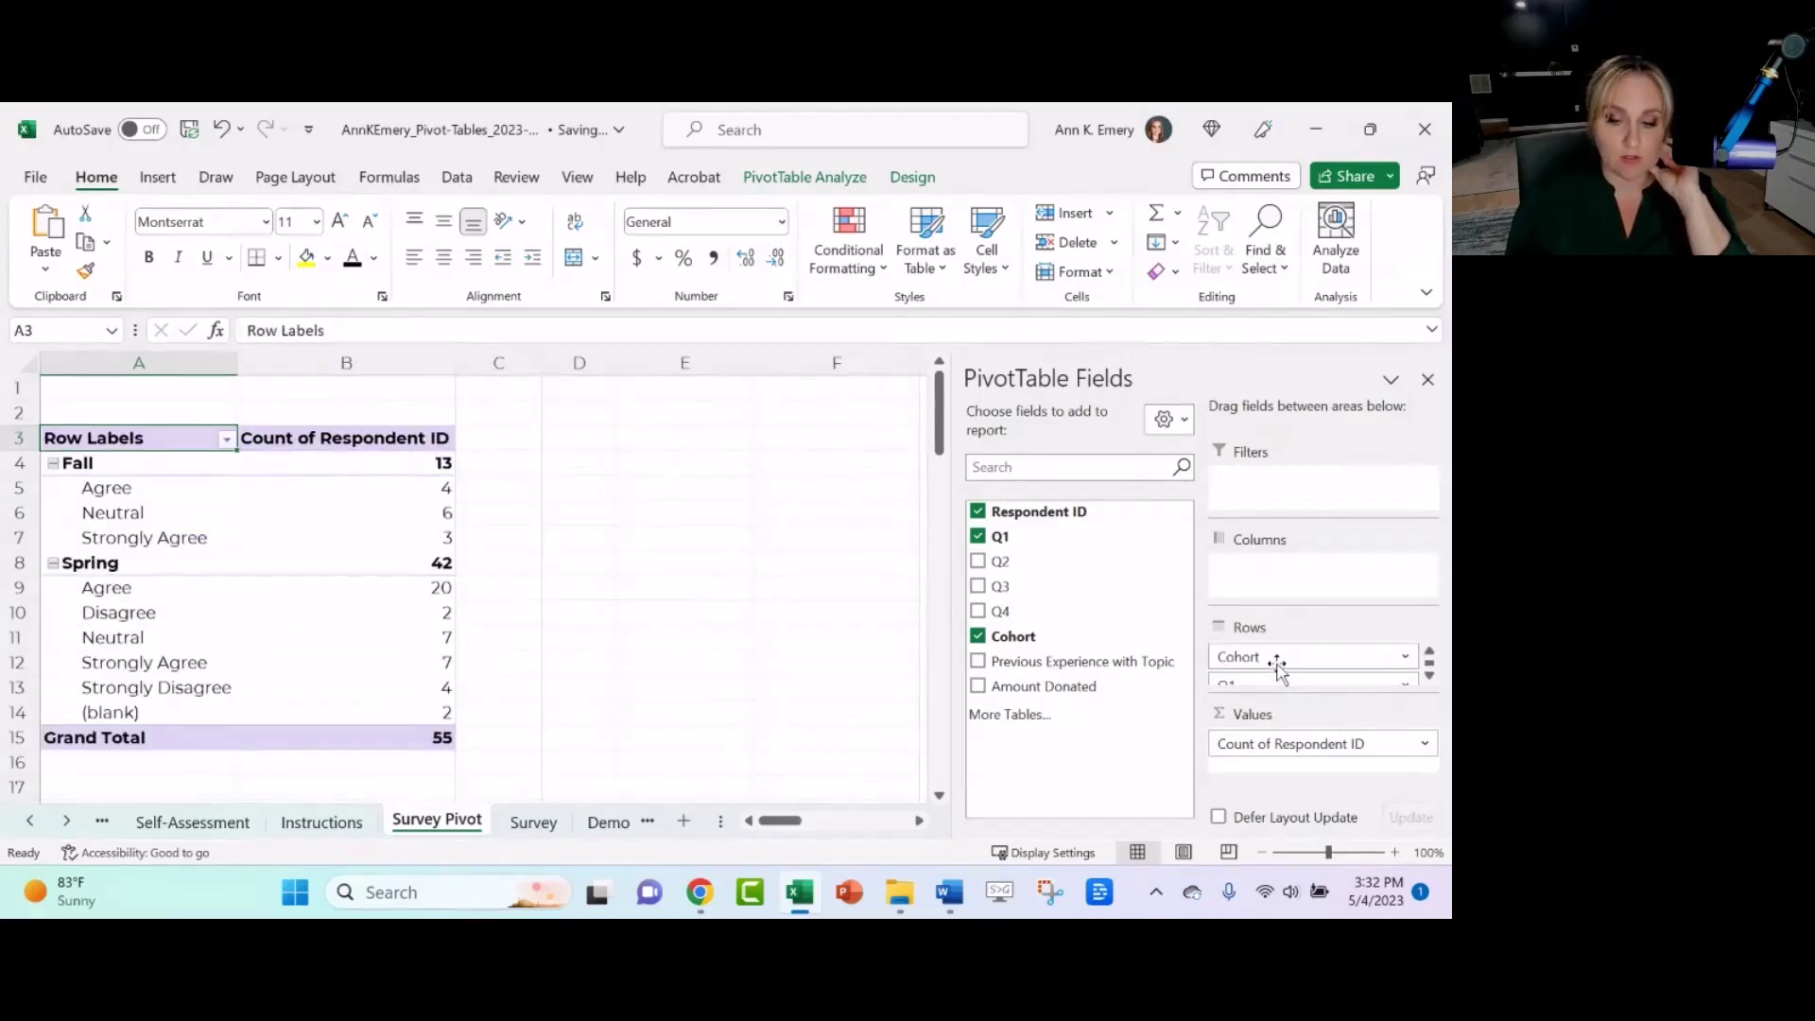
pyautogui.click(20, 462)
pyautogui.moveTo(20, 488); pyautogui.dragTo(20, 695)
pyautogui.click(20, 563)
# - Restore the cross-tab layout with Q1 in Rows and Cohort in Columns
pyautogui.moveTo(1241, 683); pyautogui.dragTo(1287, 567)
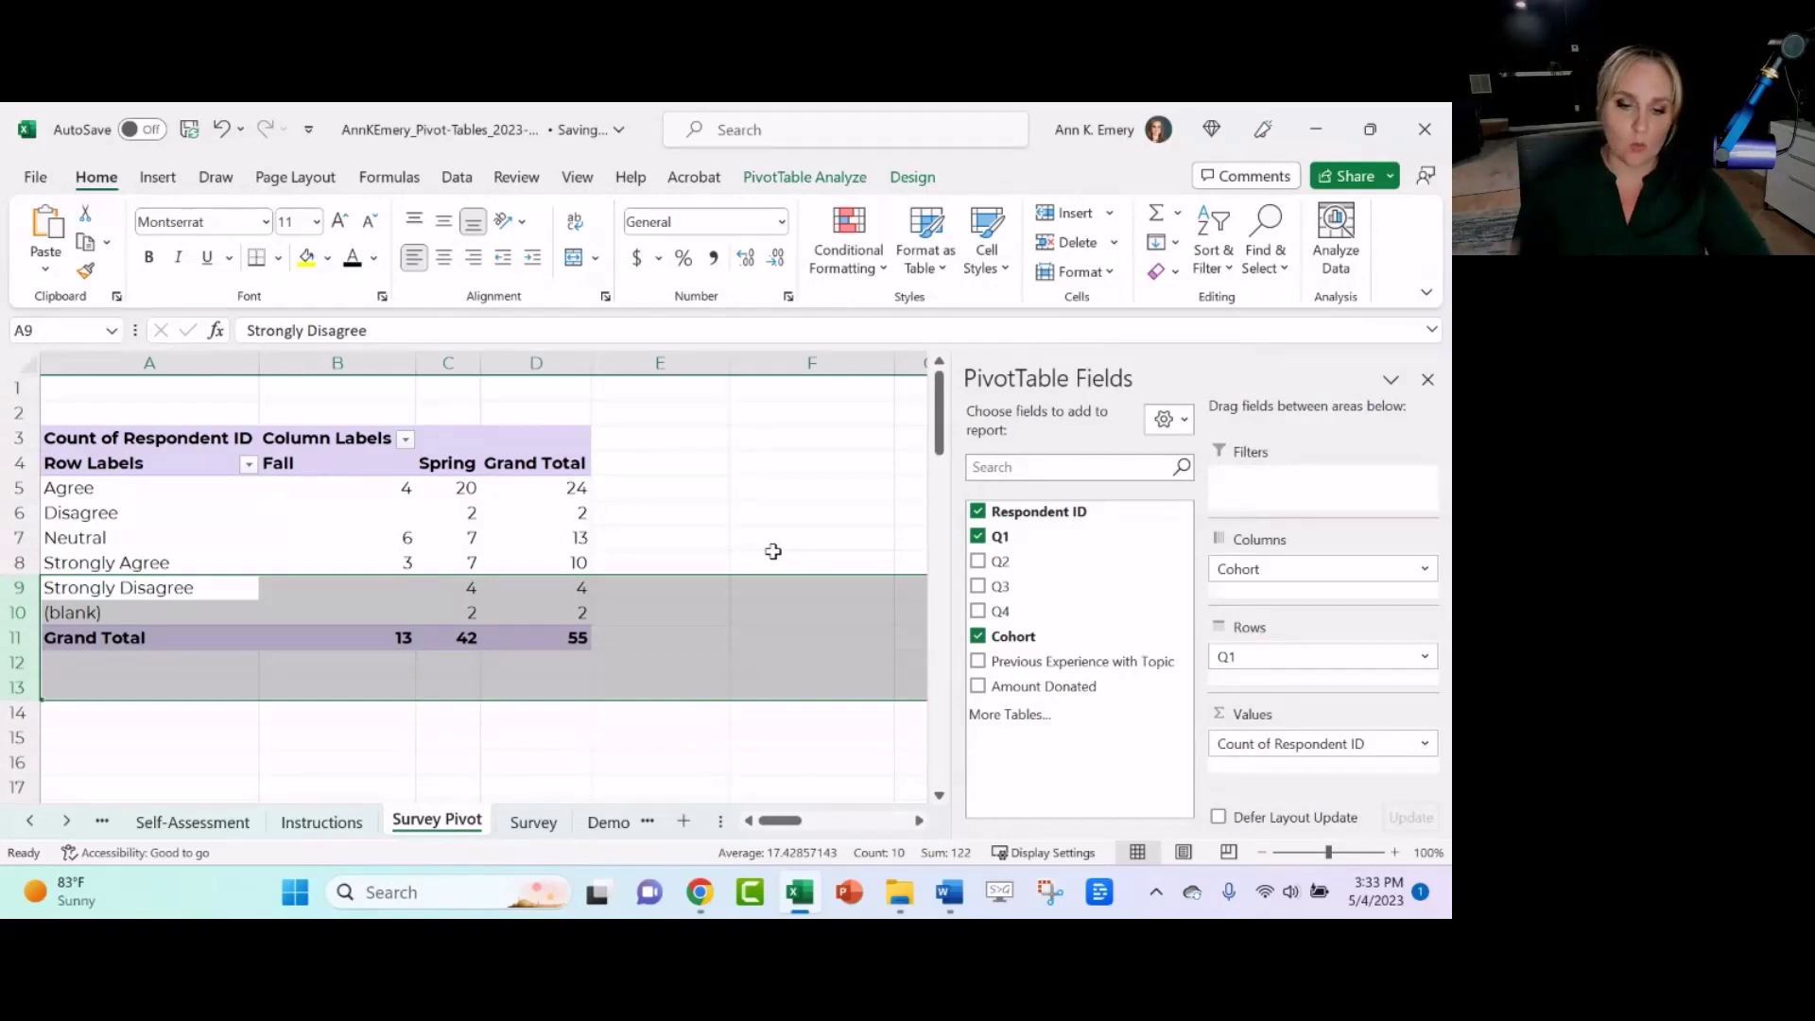
pyautogui.click(770, 489)
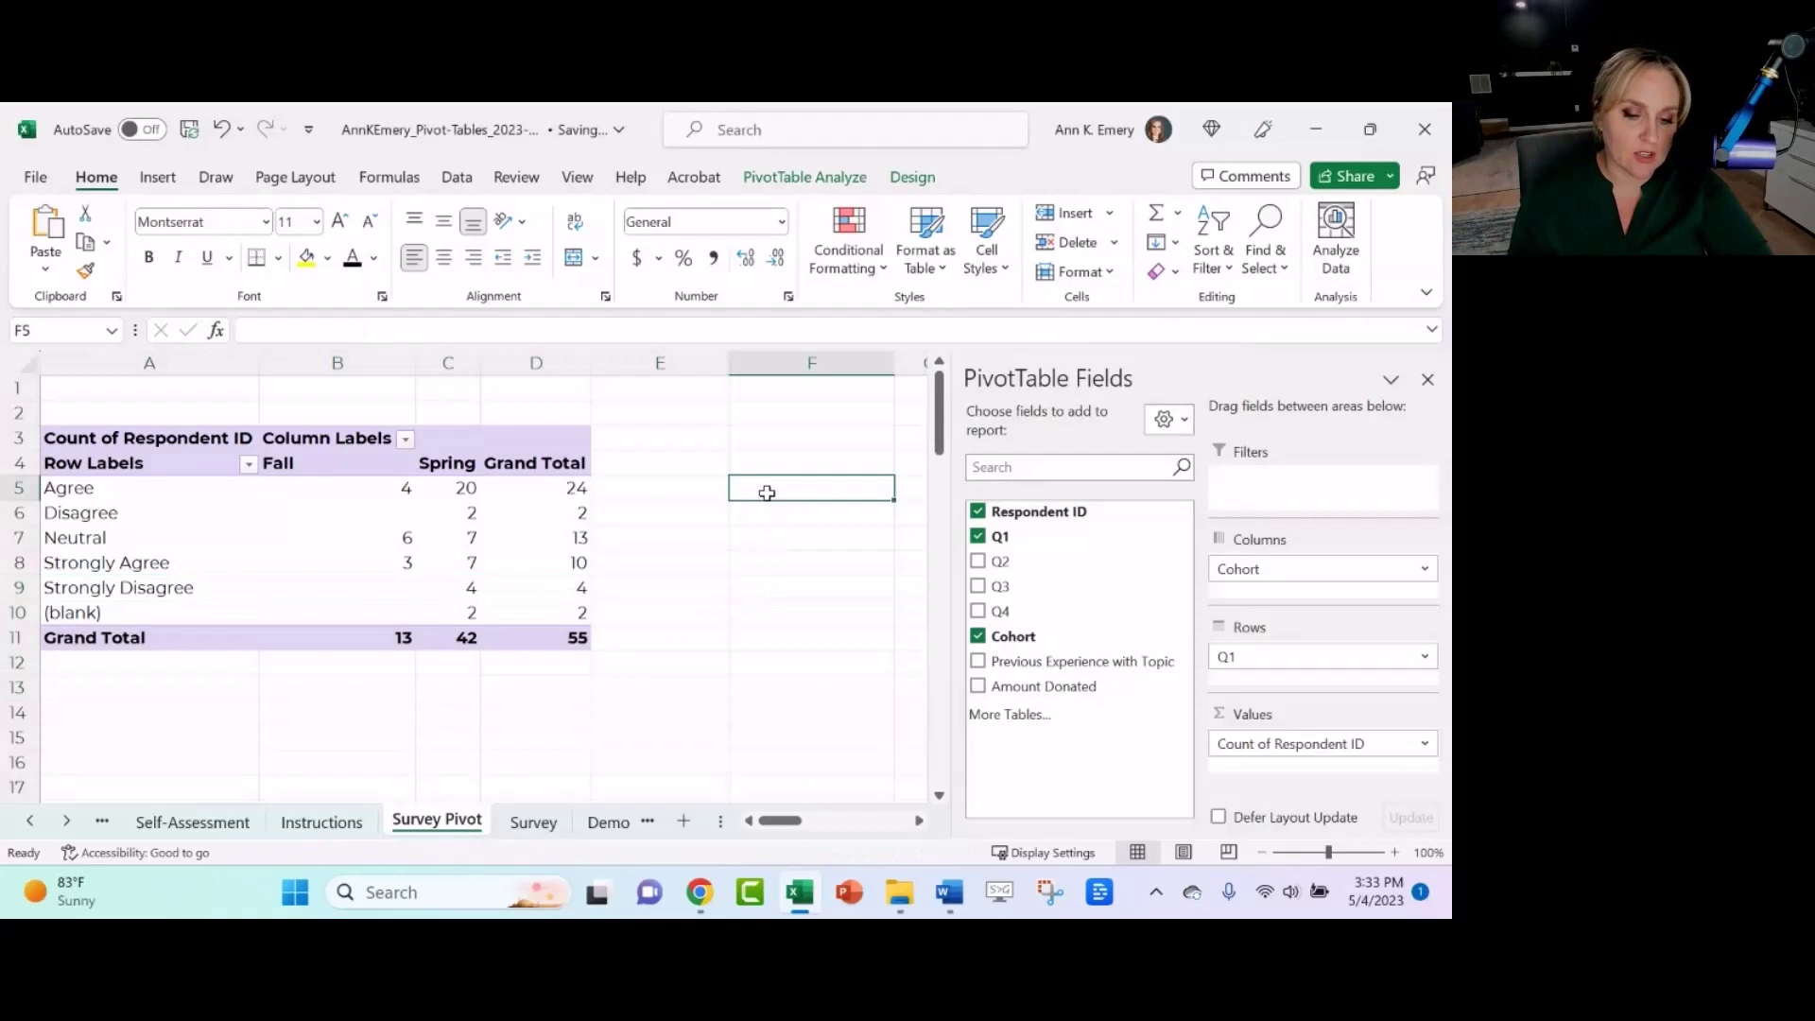
# - Compare selecting cells outside and inside the pivot table to see when the PivotTable Fields list is shown
pyautogui.click(762, 686)
pyautogui.click(464, 713)
pyautogui.click(798, 501)
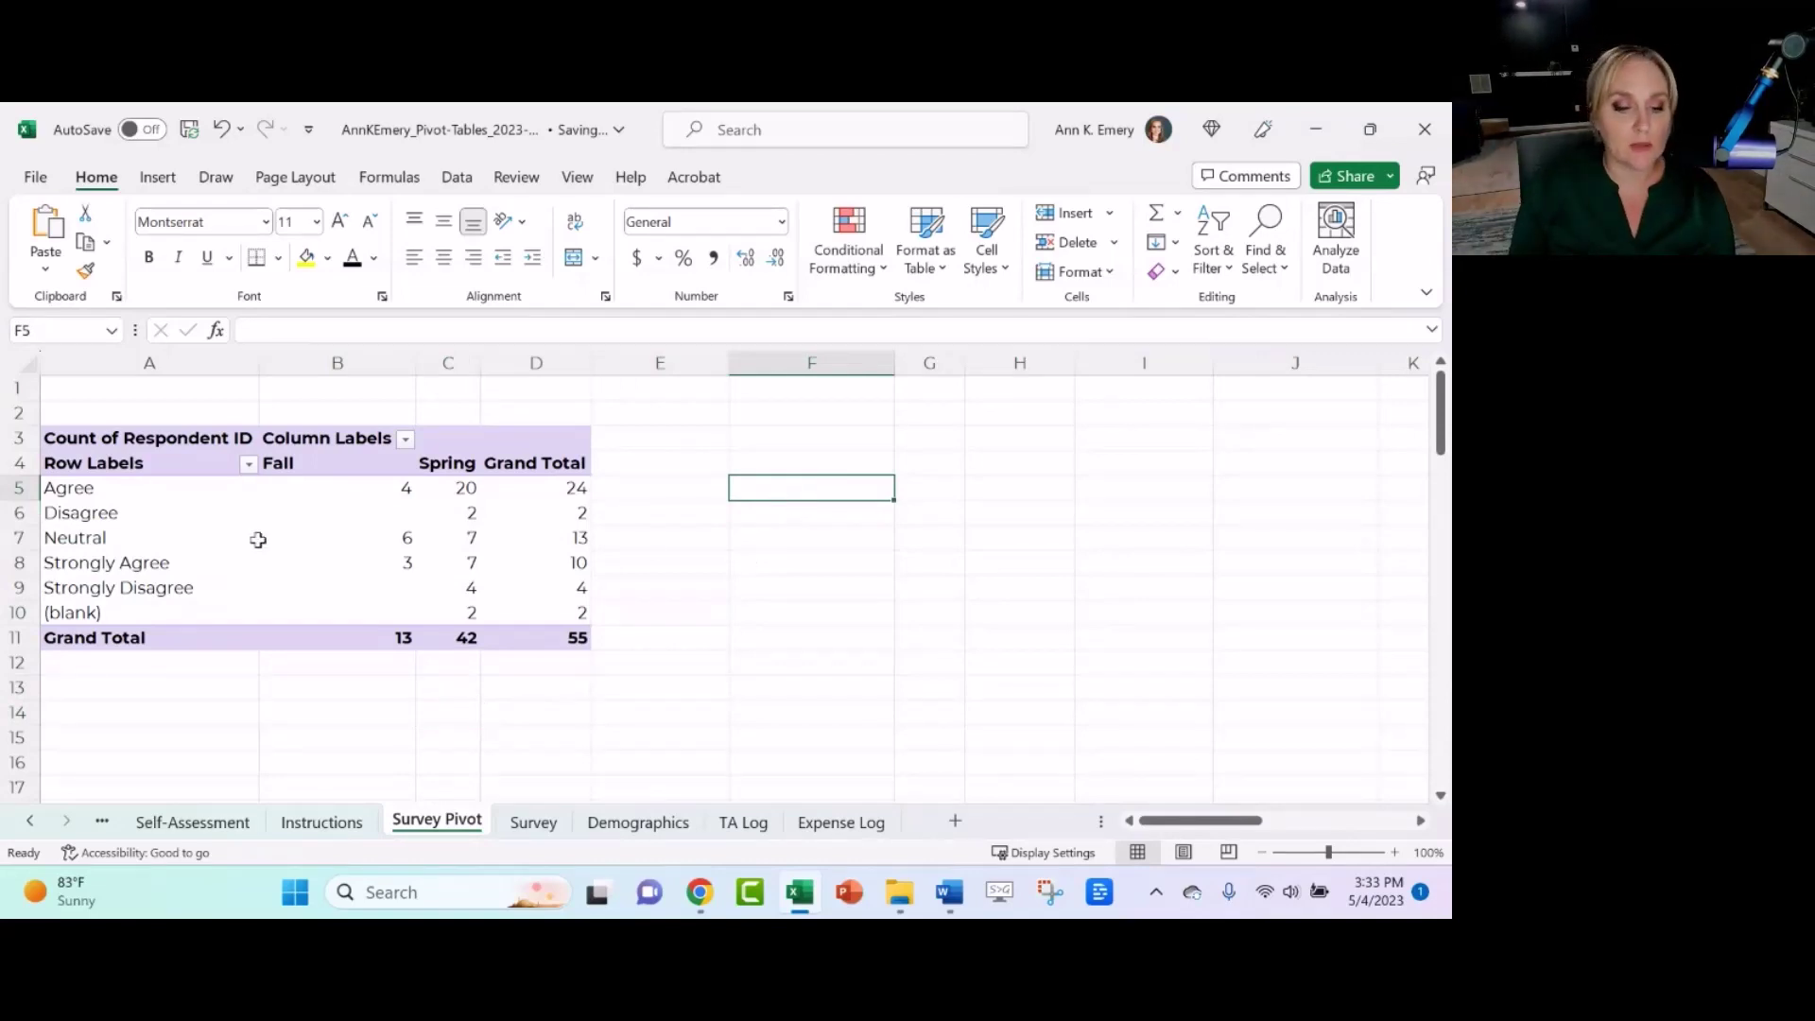
pyautogui.click(228, 537)
pyautogui.click(147, 490)
pyautogui.click(321, 511)
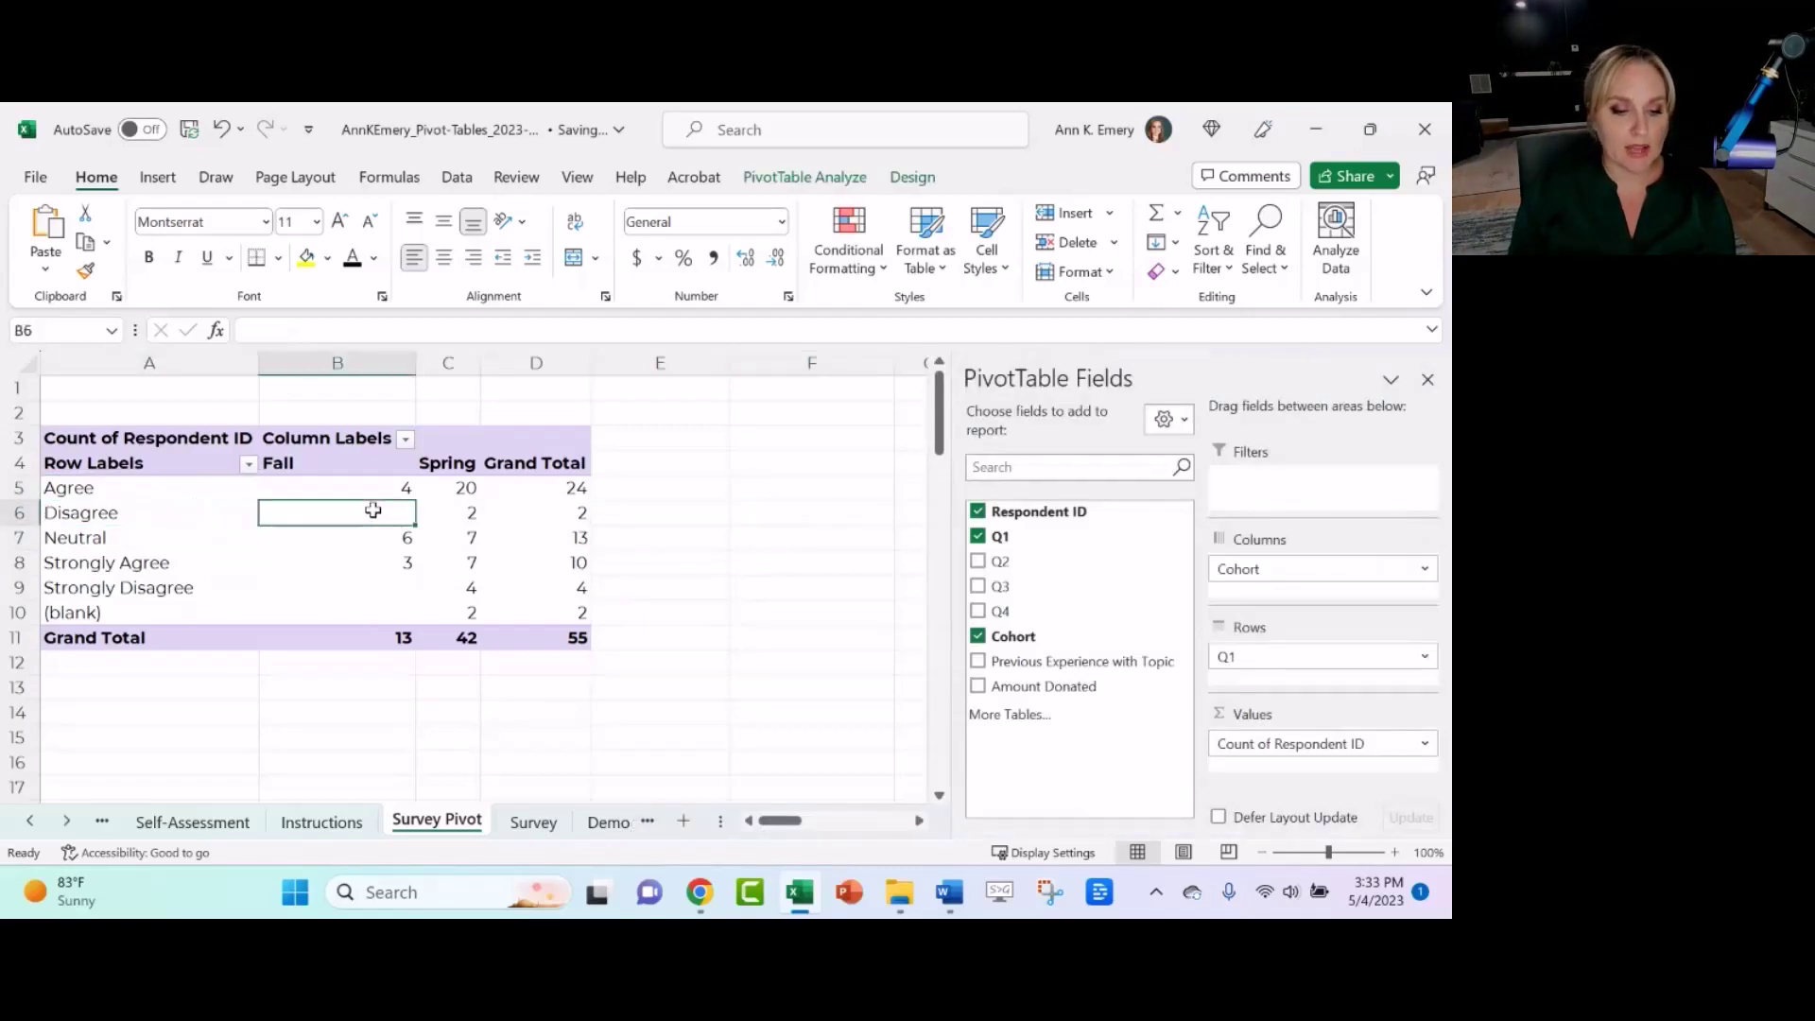
# - Look over the Strongly Agree row and the Q1 response labels, and bring up the pivot table analysis tools
pyautogui.click(346, 561)
pyautogui.click(193, 562)
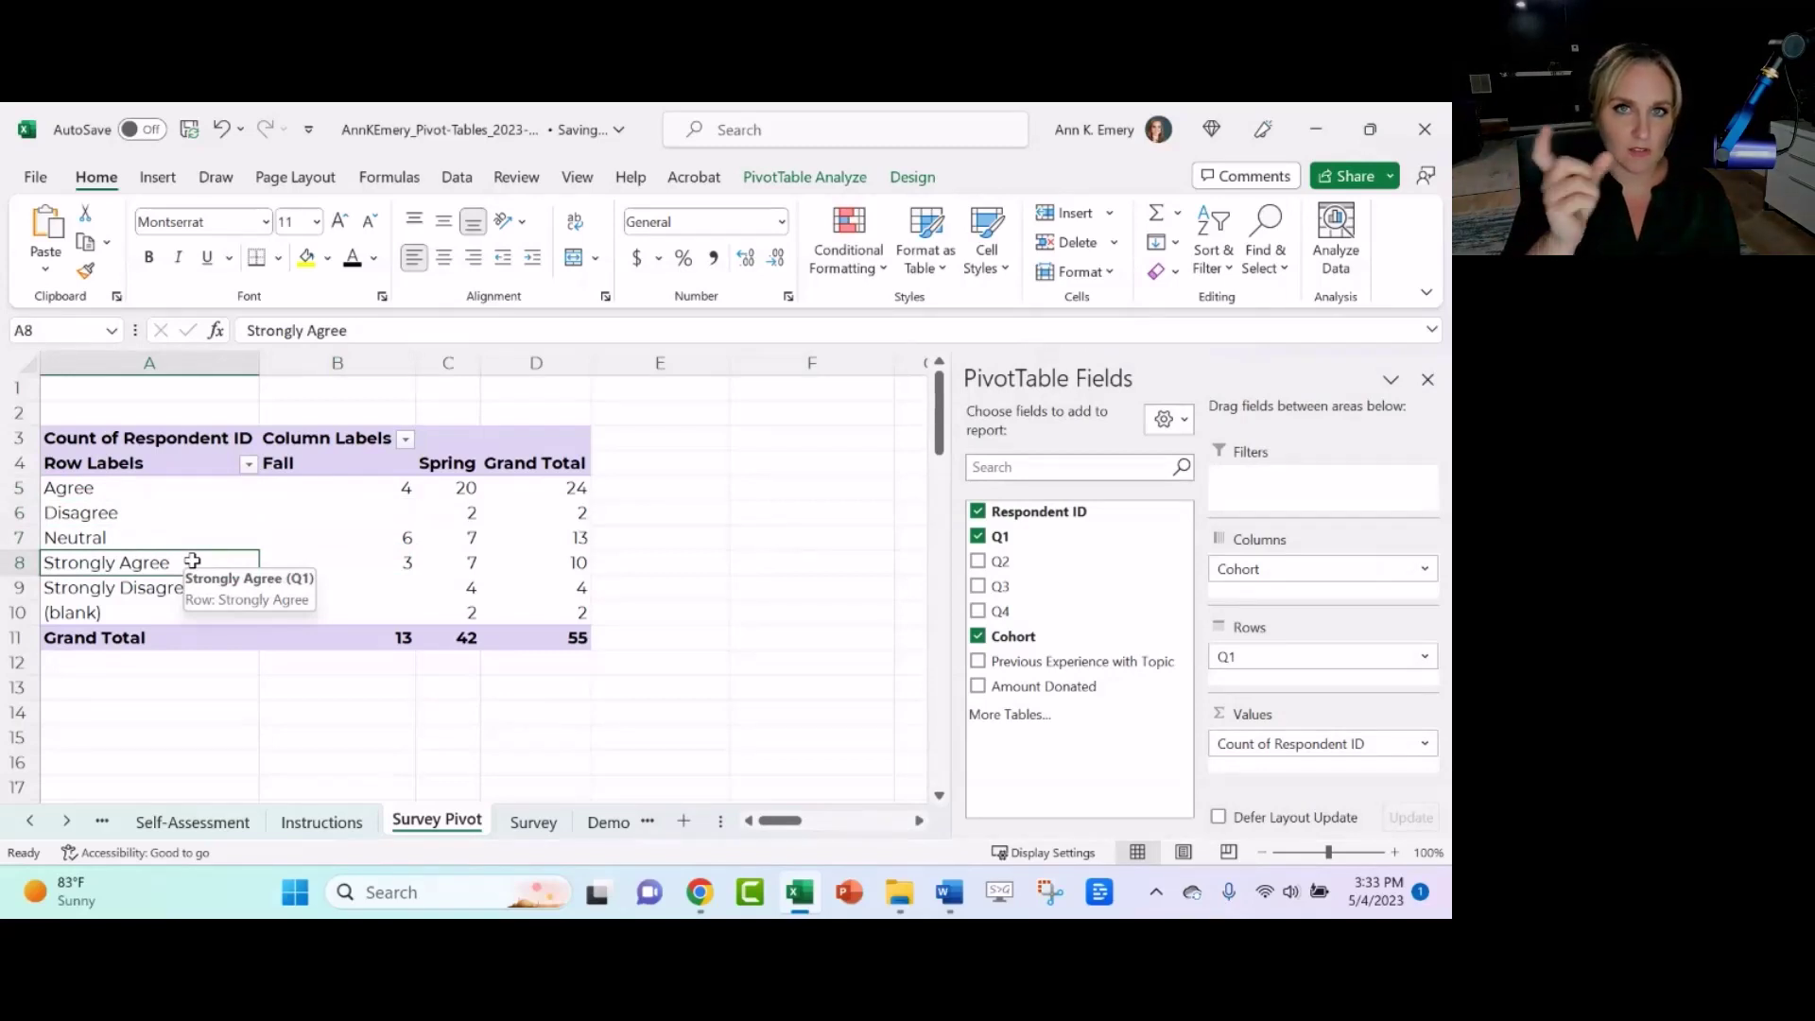
pyautogui.click(190, 713)
pyautogui.click(203, 540)
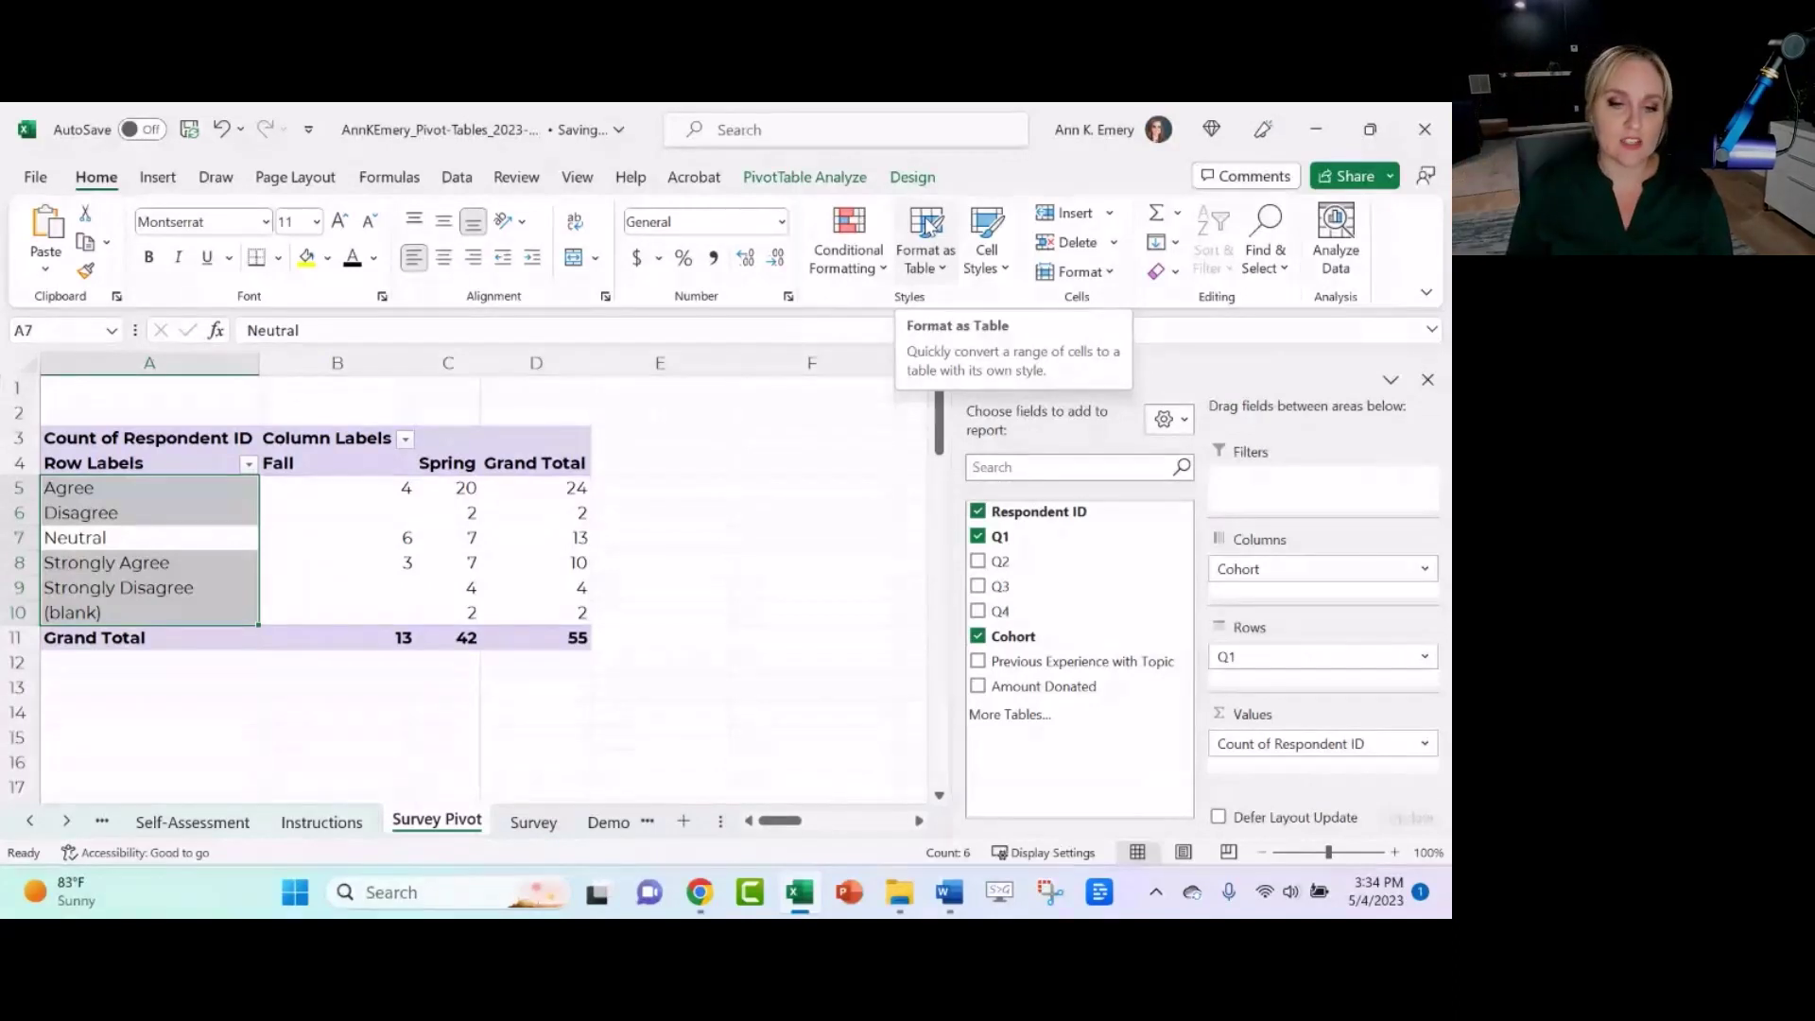
pyautogui.click(799, 179)
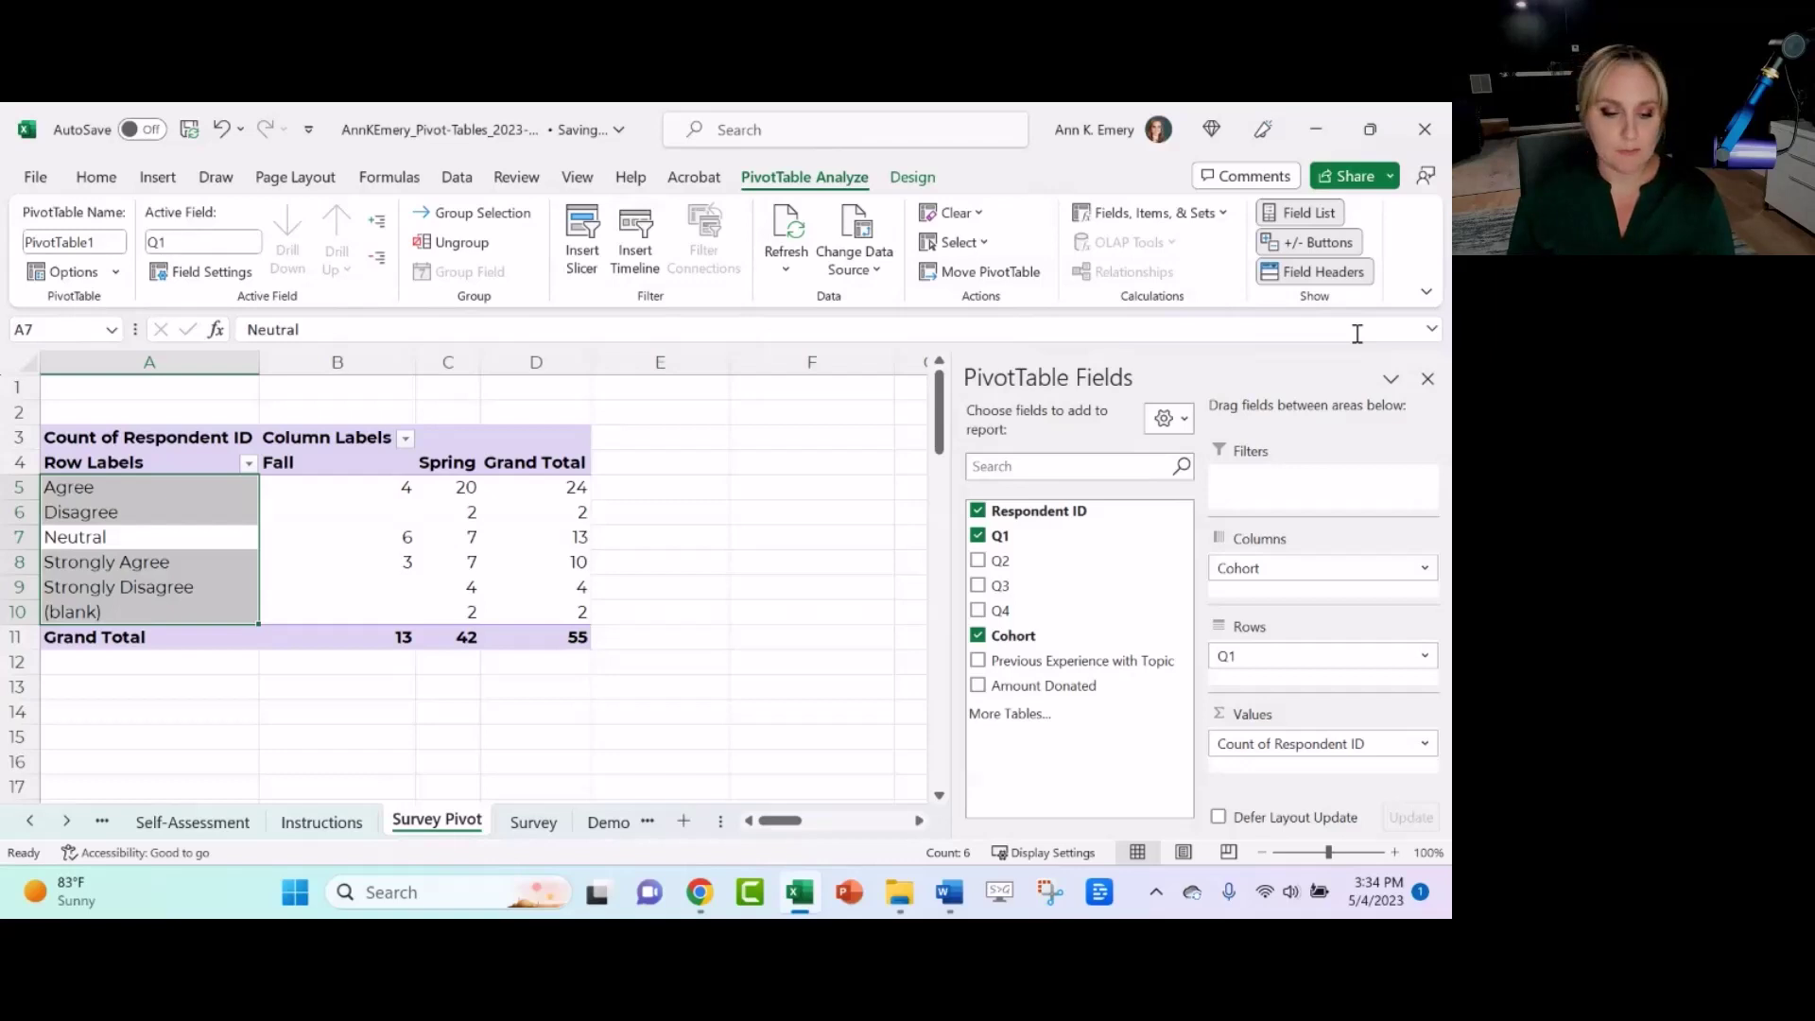
# - Review the instruction about re-ordering variables in row 17 of the Instructions sheet and examine the Q1 response labels on Survey Pivot
pyautogui.click(321, 822)
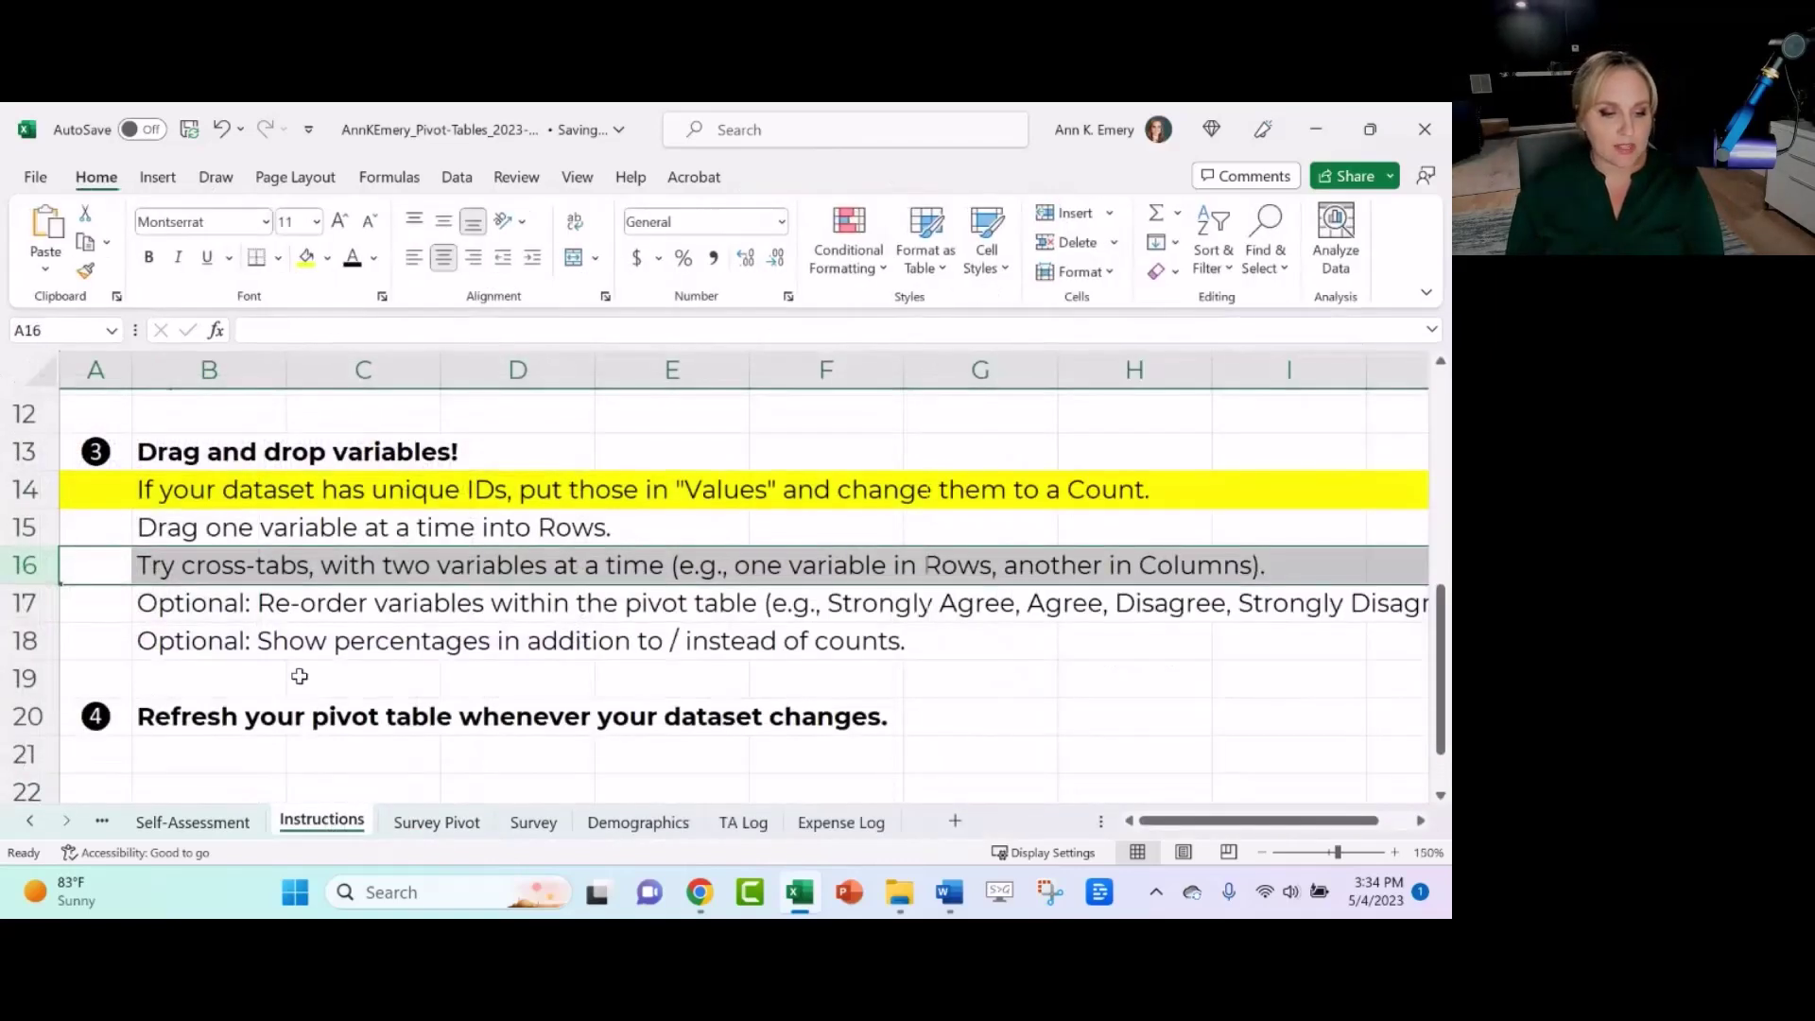
pyautogui.click(15, 605)
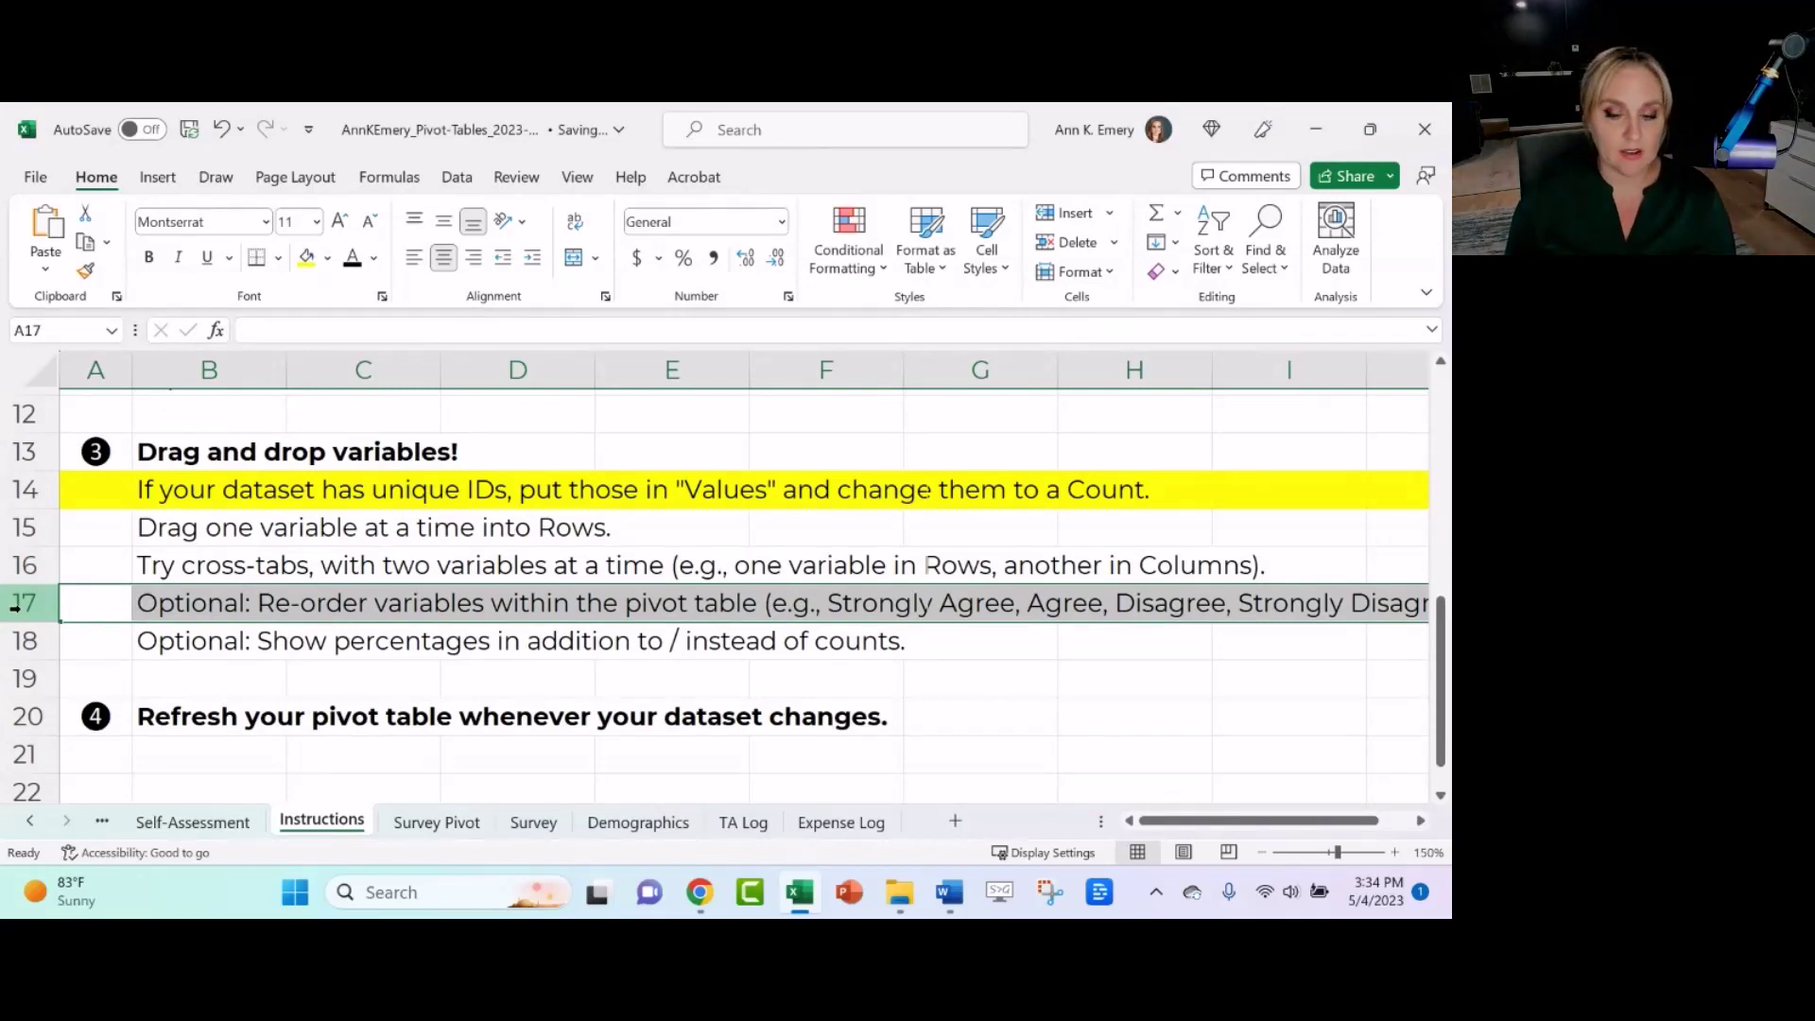
pyautogui.click(541, 832)
pyautogui.click(438, 823)
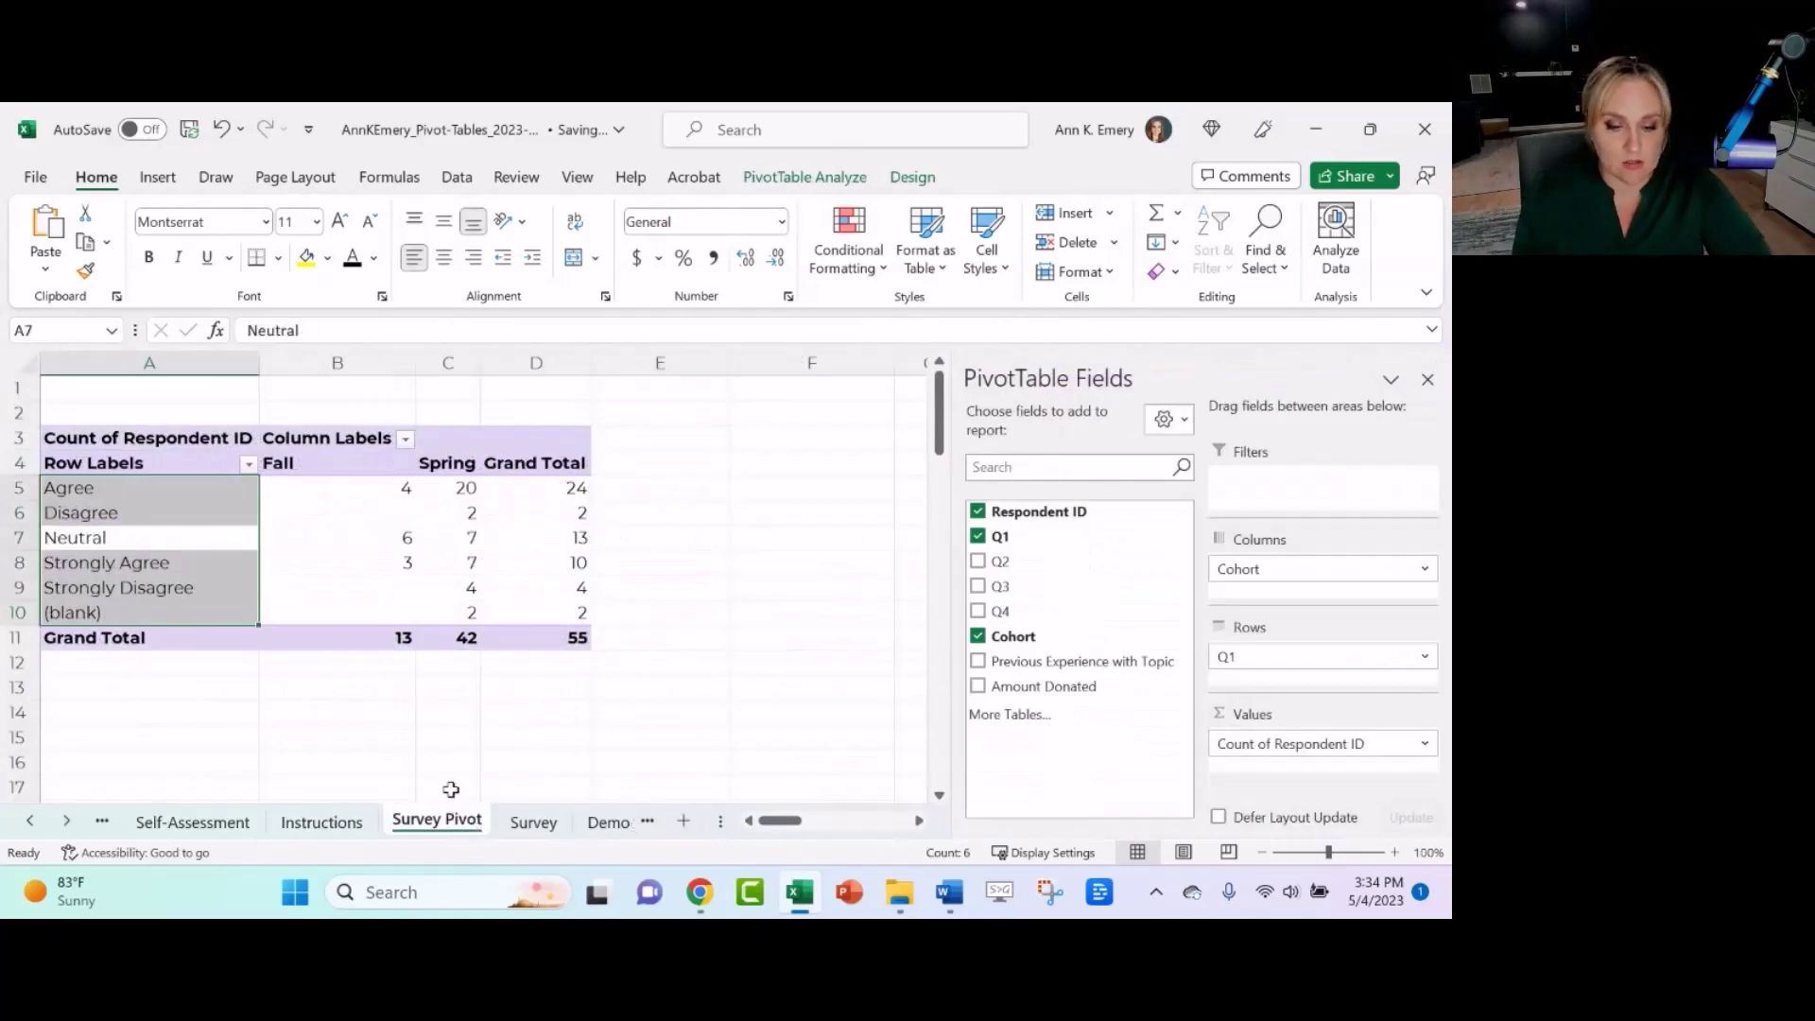
pyautogui.click(133, 487)
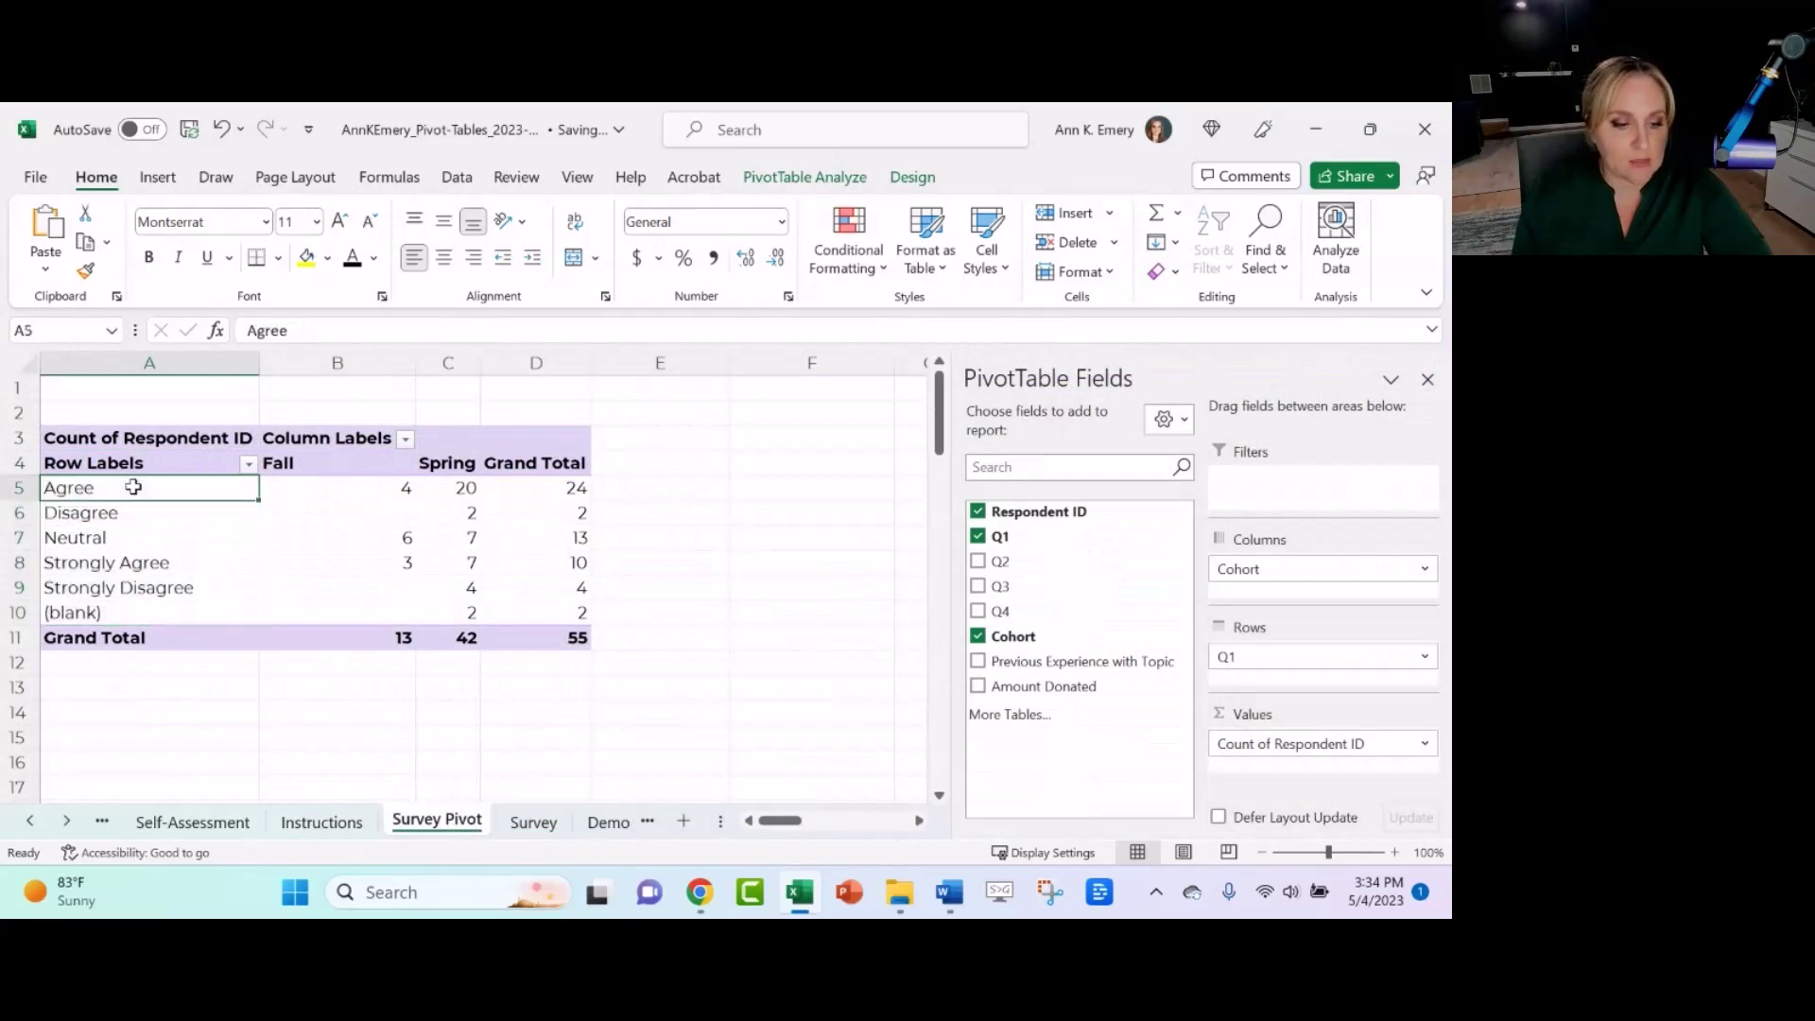
pyautogui.moveTo(133, 487); pyautogui.dragTo(146, 614)
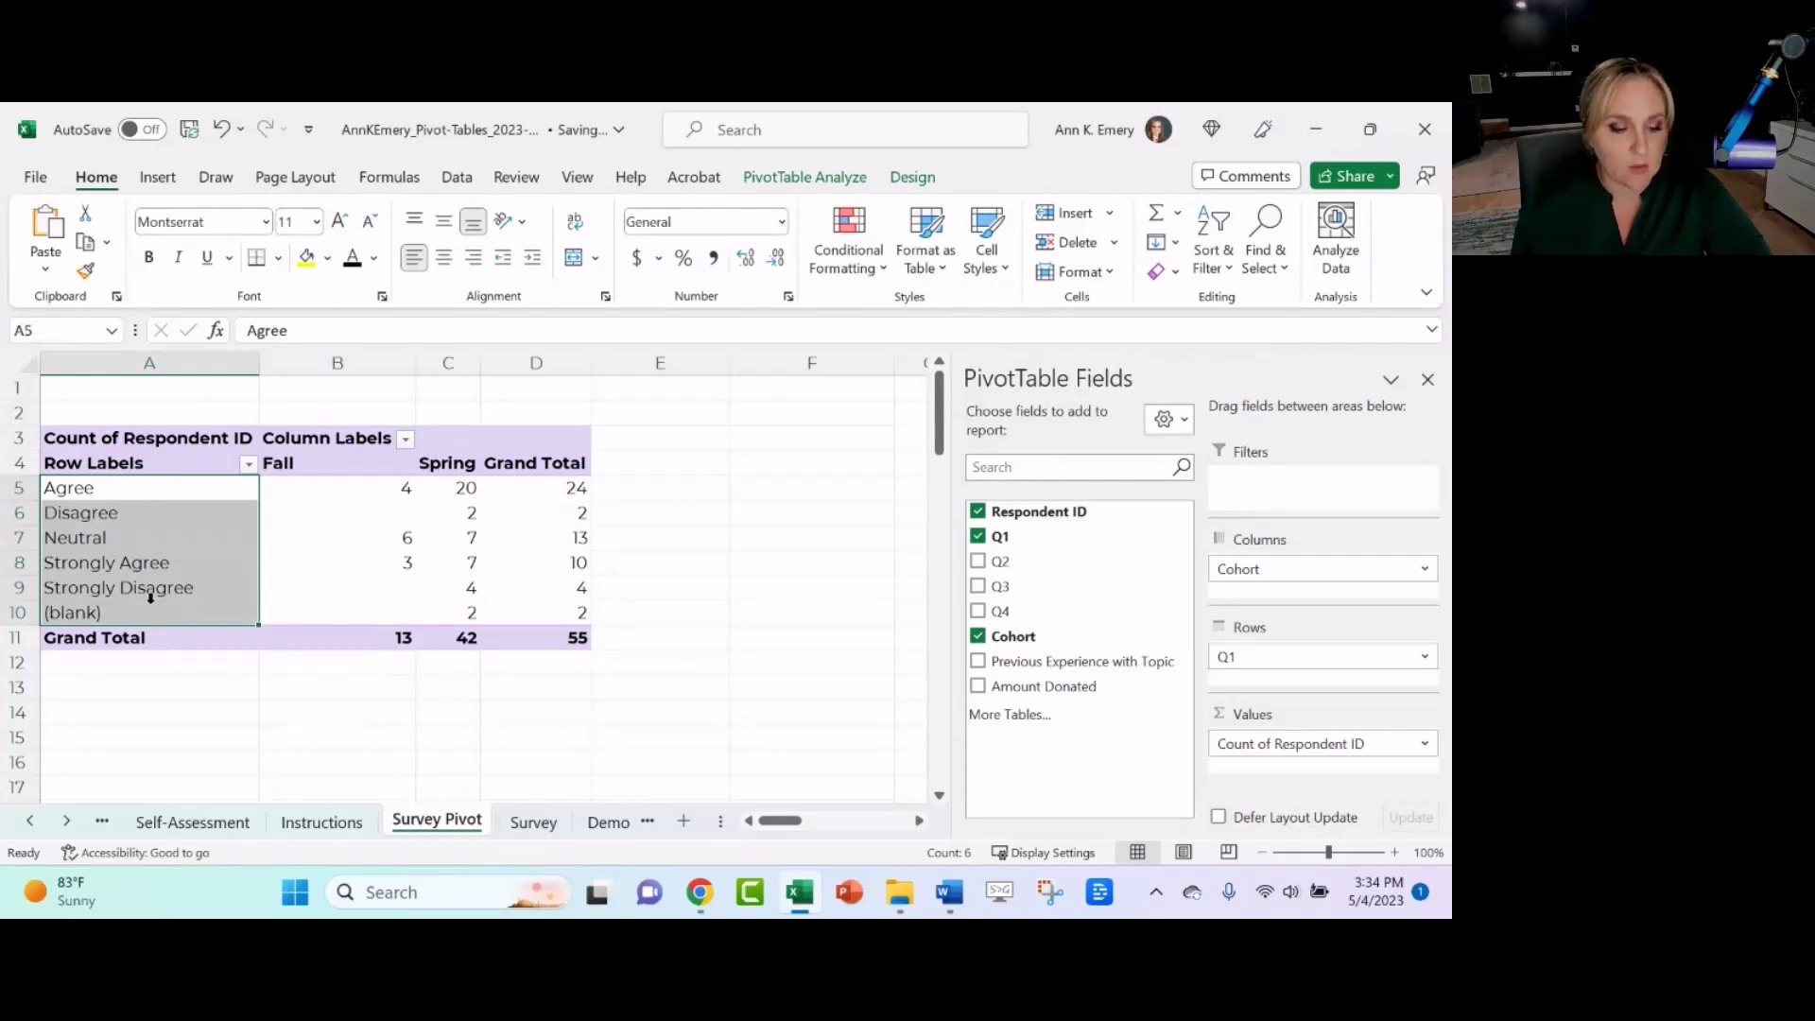
# - Re-order the Q1 response rows in the pivot table, moving Strongly Agree above Agree and Neutral above Disagree
pyautogui.click(175, 563)
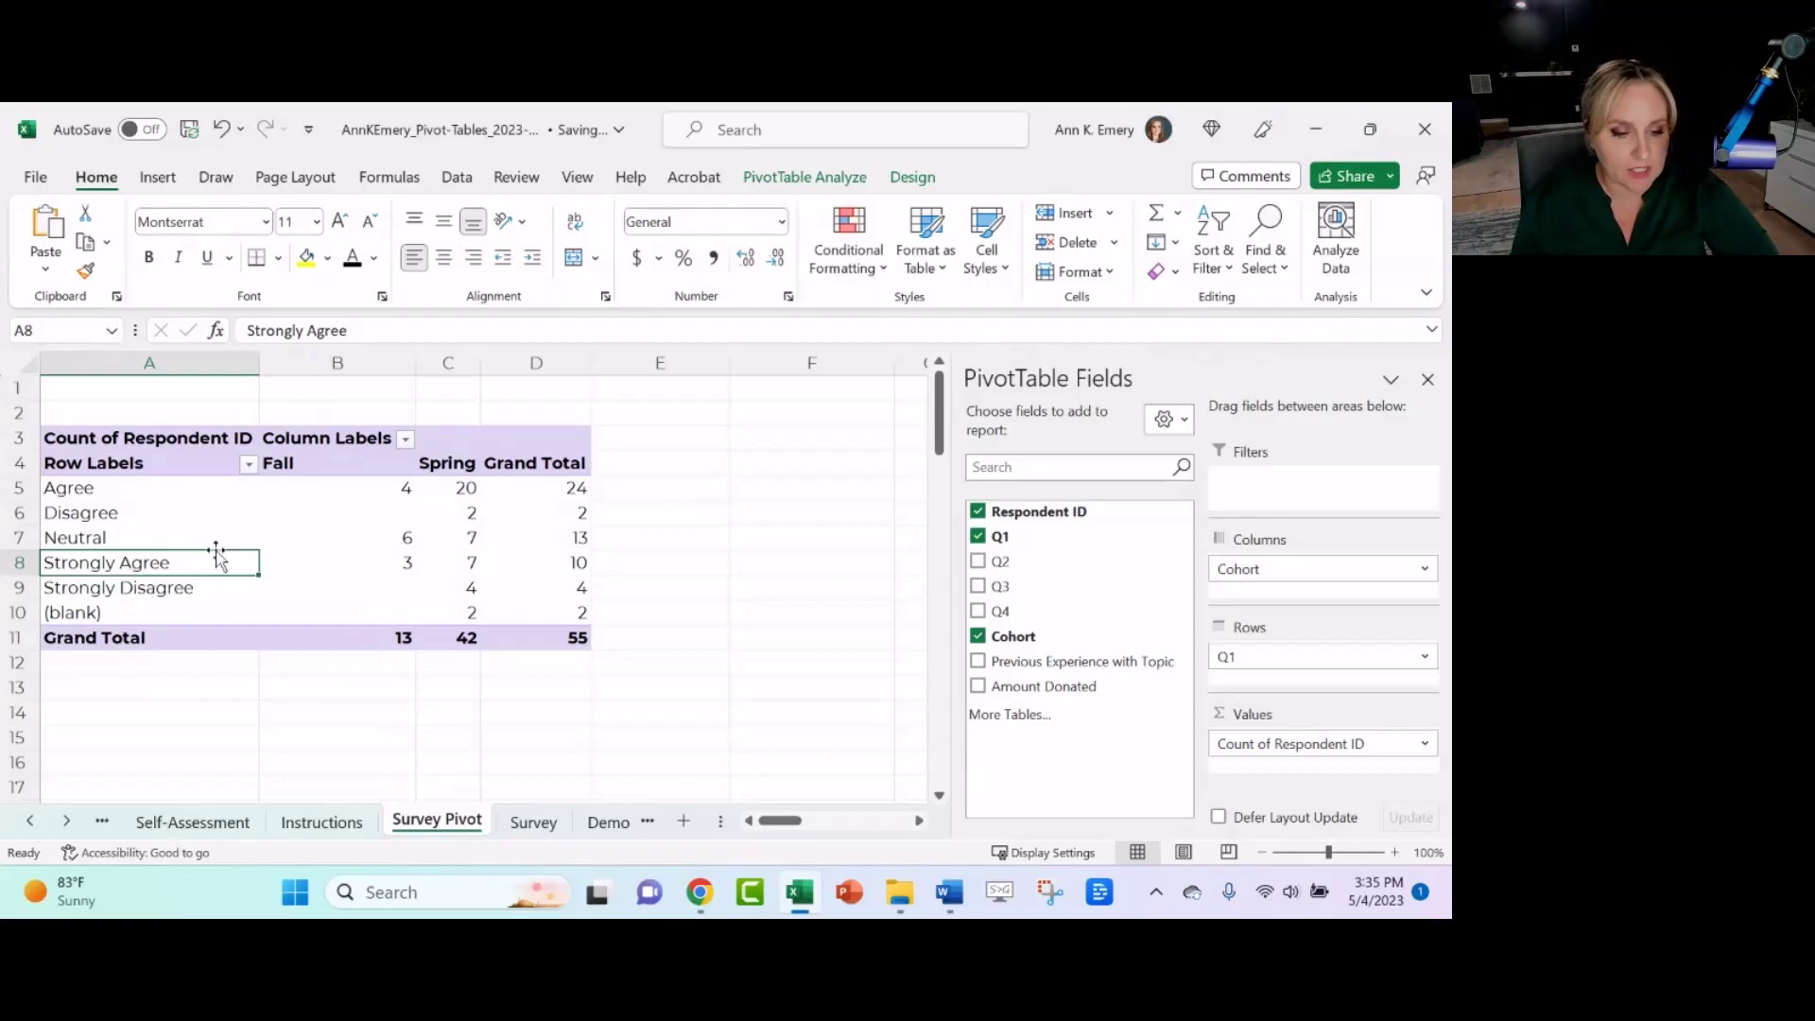
pyautogui.moveTo(217, 556); pyautogui.dragTo(200, 488)
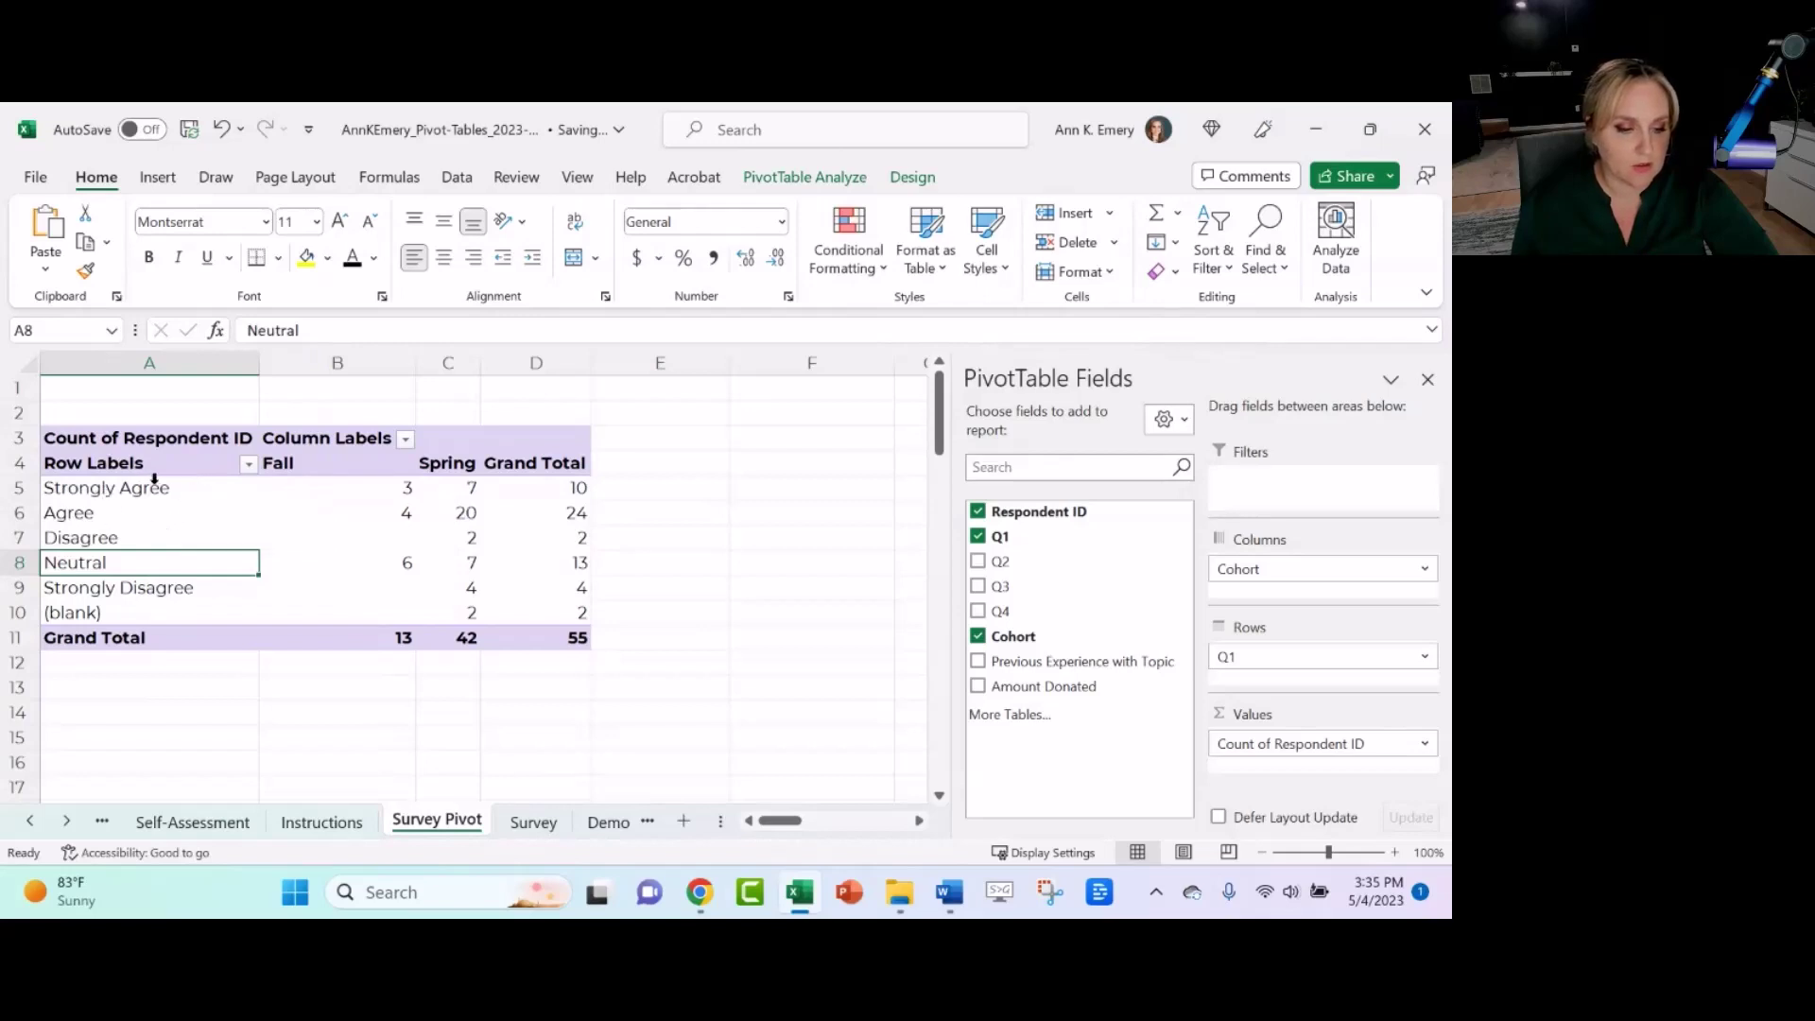
pyautogui.click(154, 484)
pyautogui.click(162, 513)
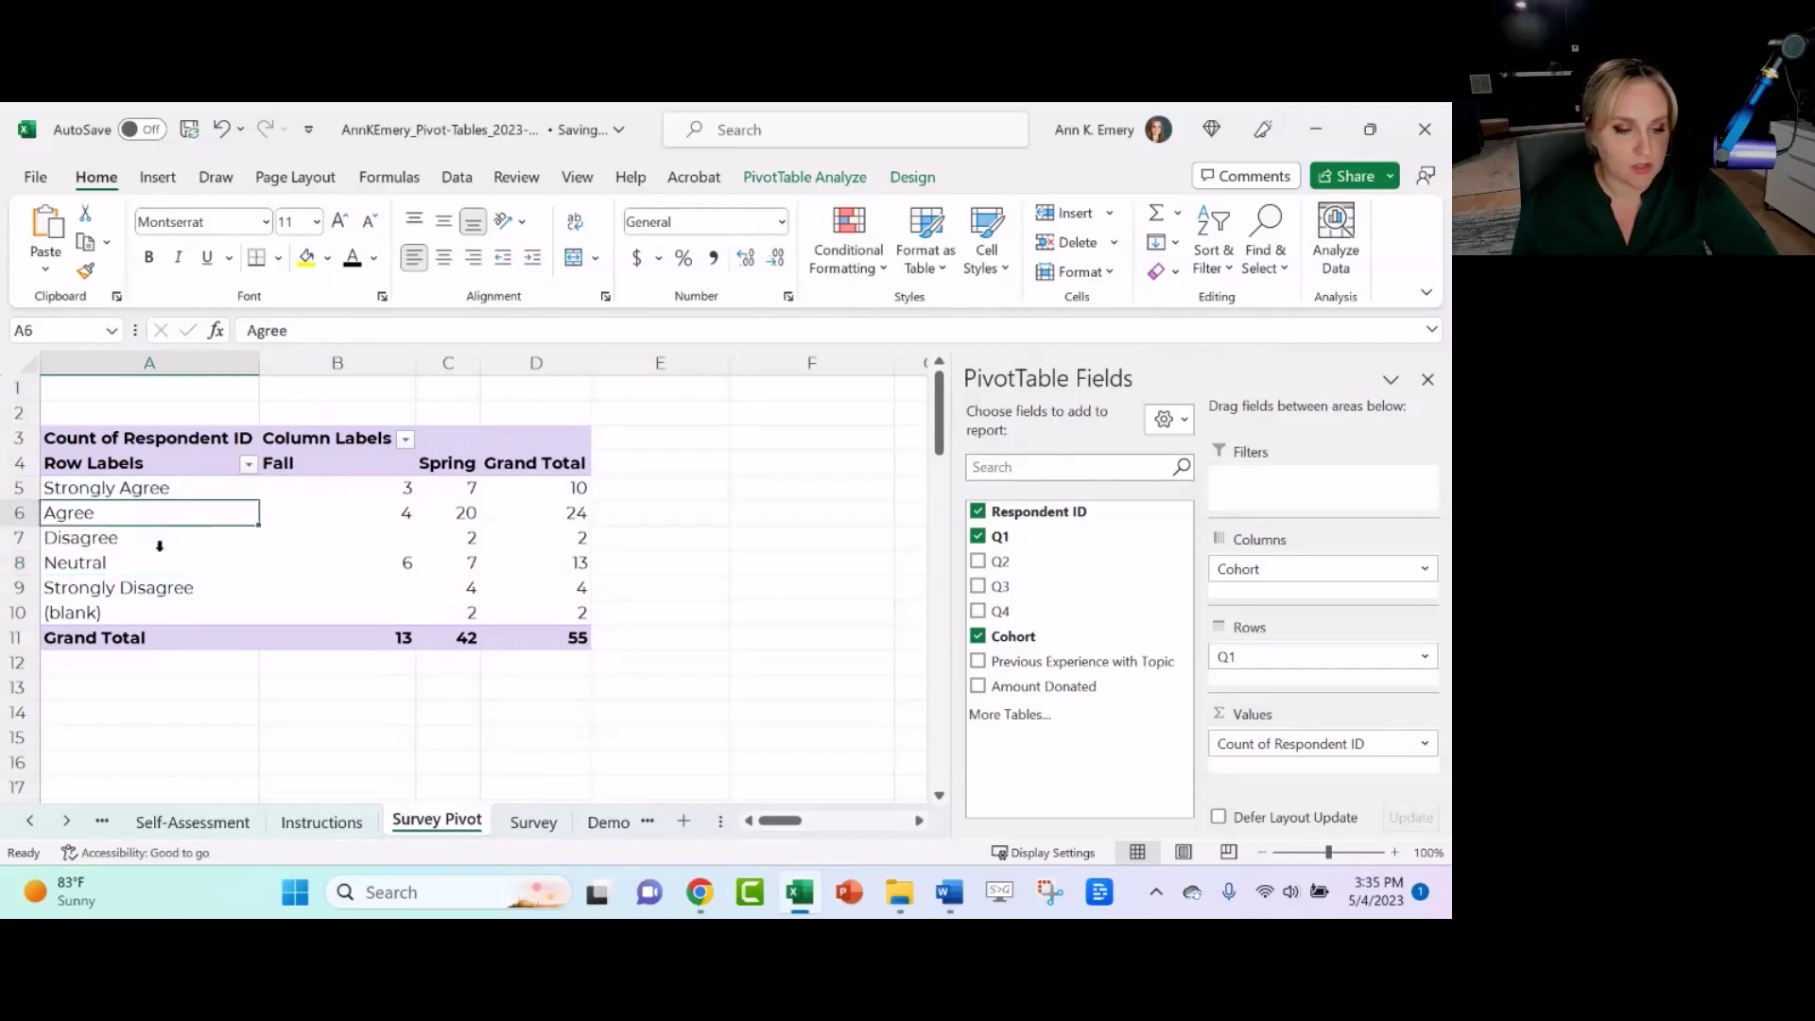
pyautogui.click(160, 552)
pyautogui.click(165, 570)
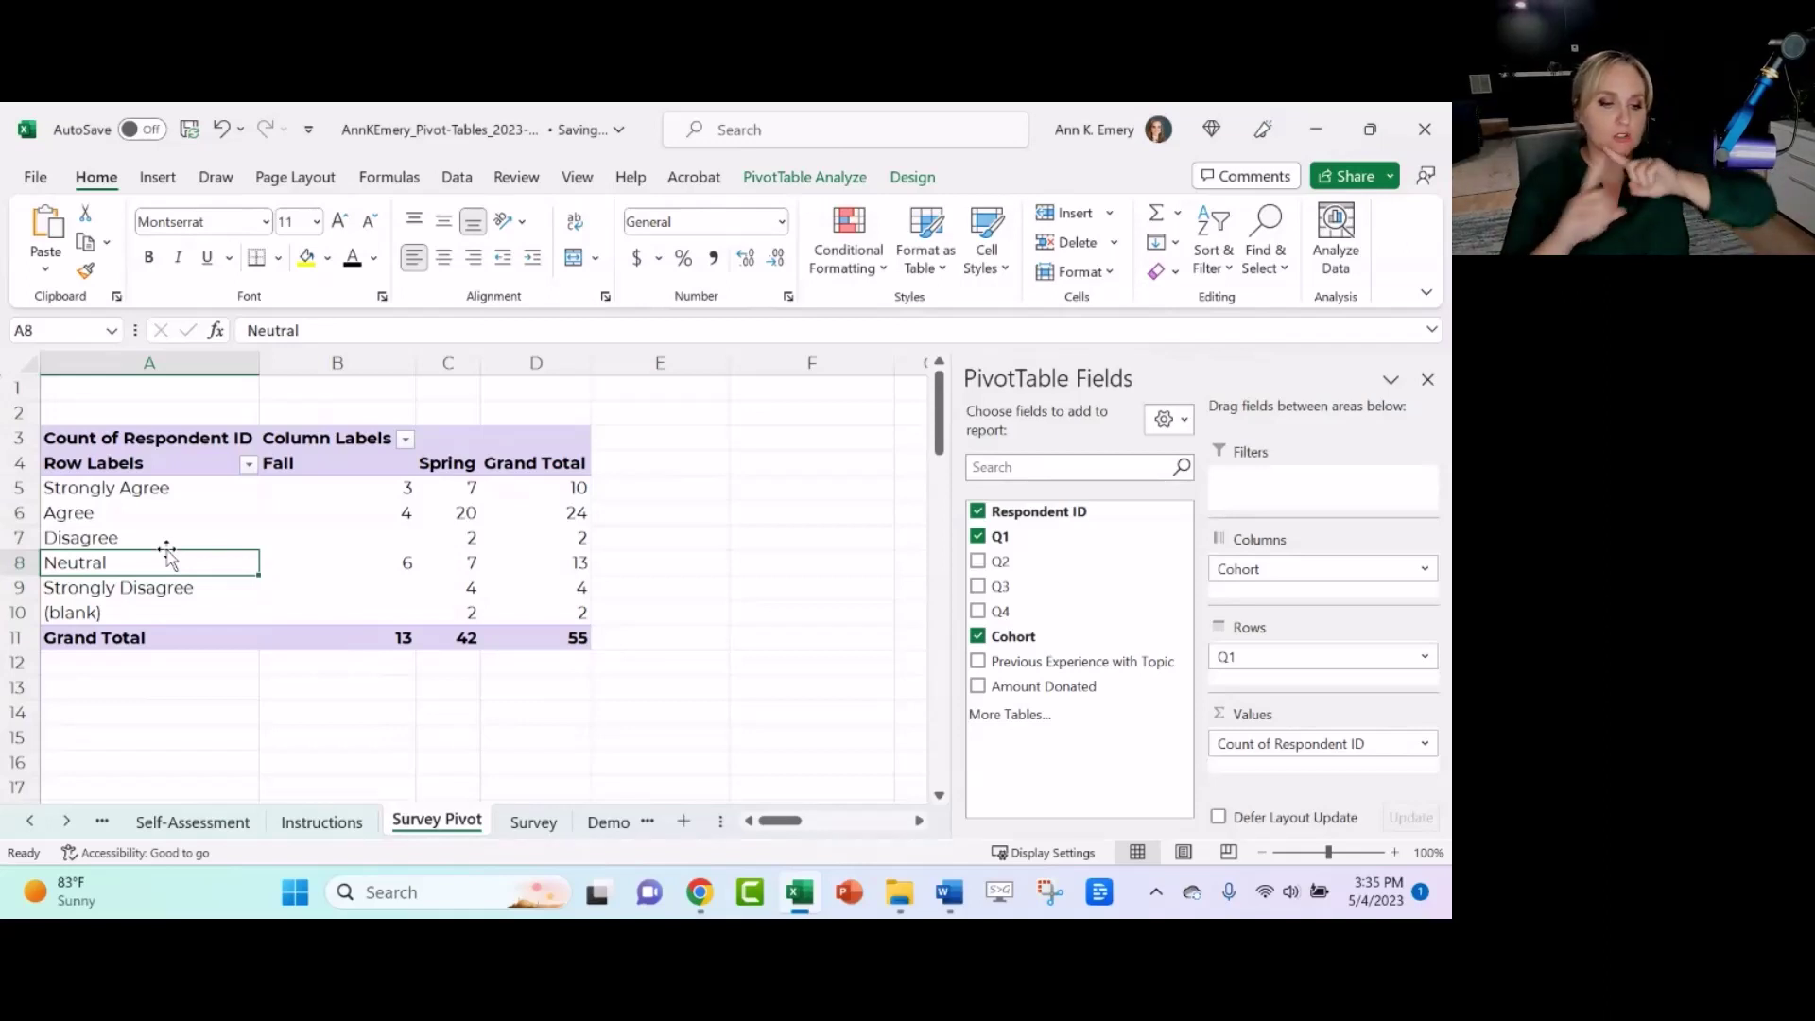
pyautogui.moveTo(167, 551); pyautogui.dragTo(178, 535)
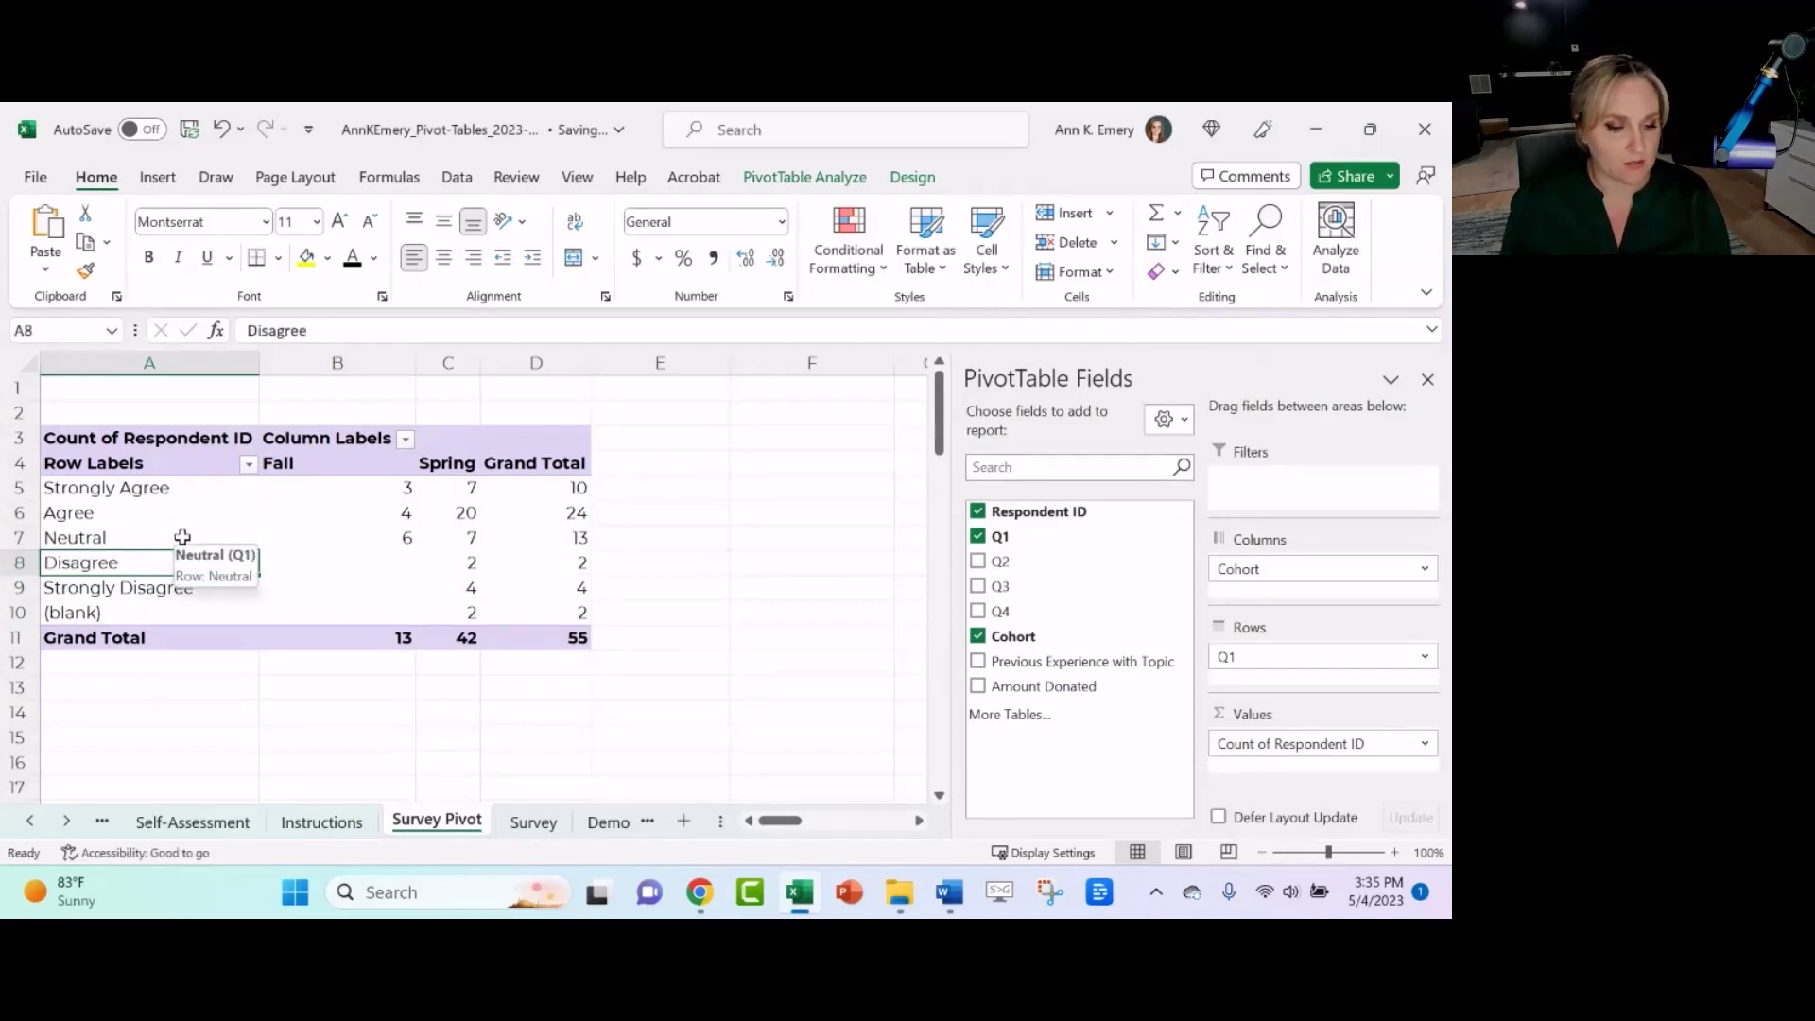
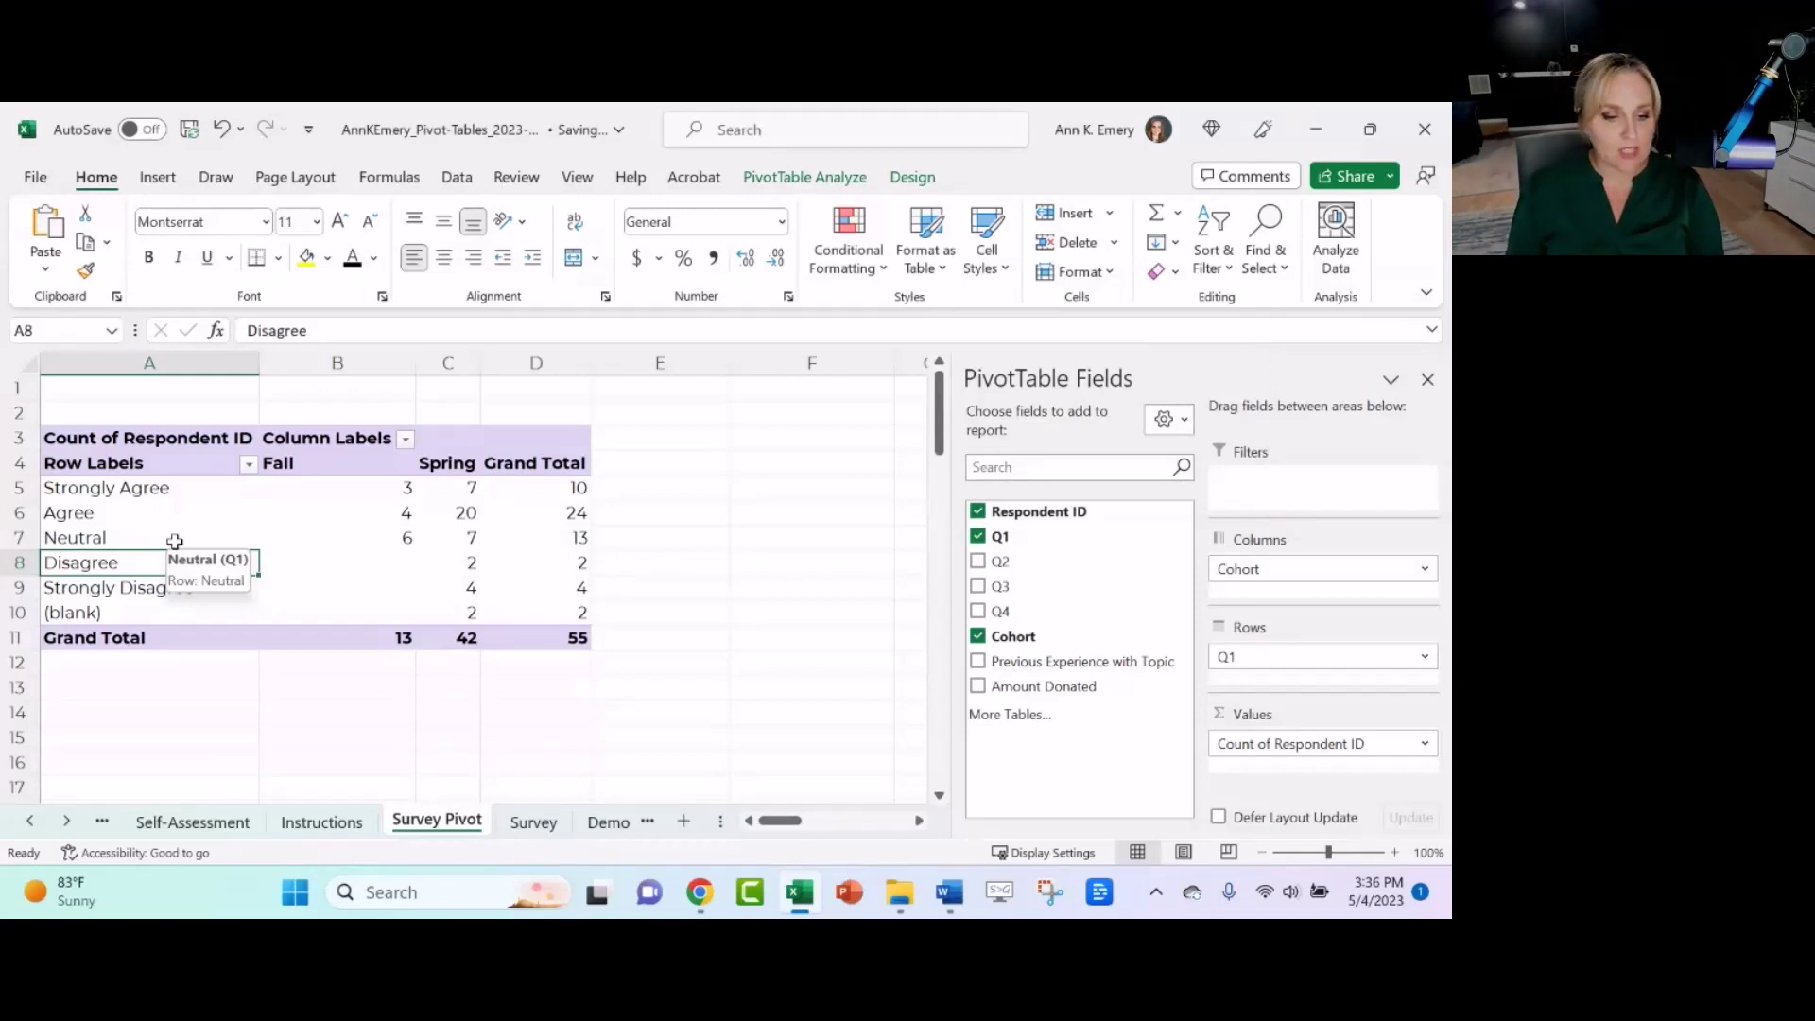
# - Review the instruction about showing percentages in row 18 of the Instructions sheet and examine the Fall and Spring counts on Survey Pivot
pyautogui.click(350, 822)
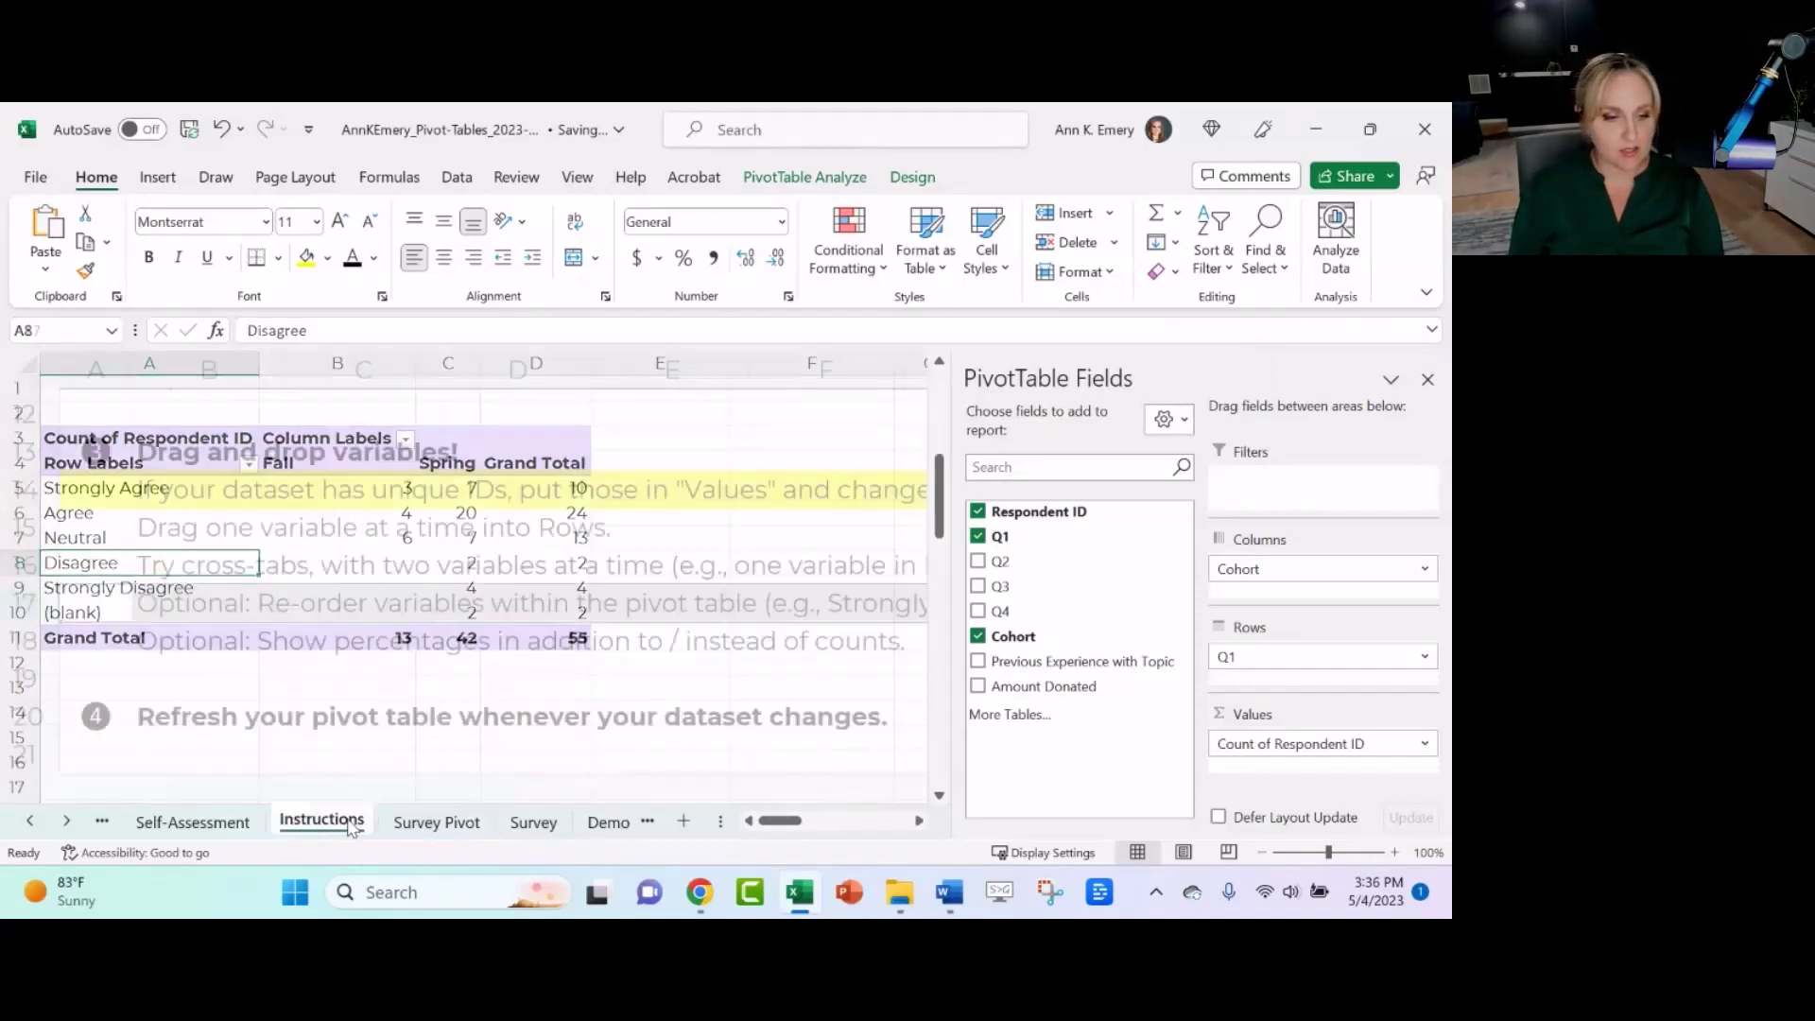
pyautogui.click(27, 641)
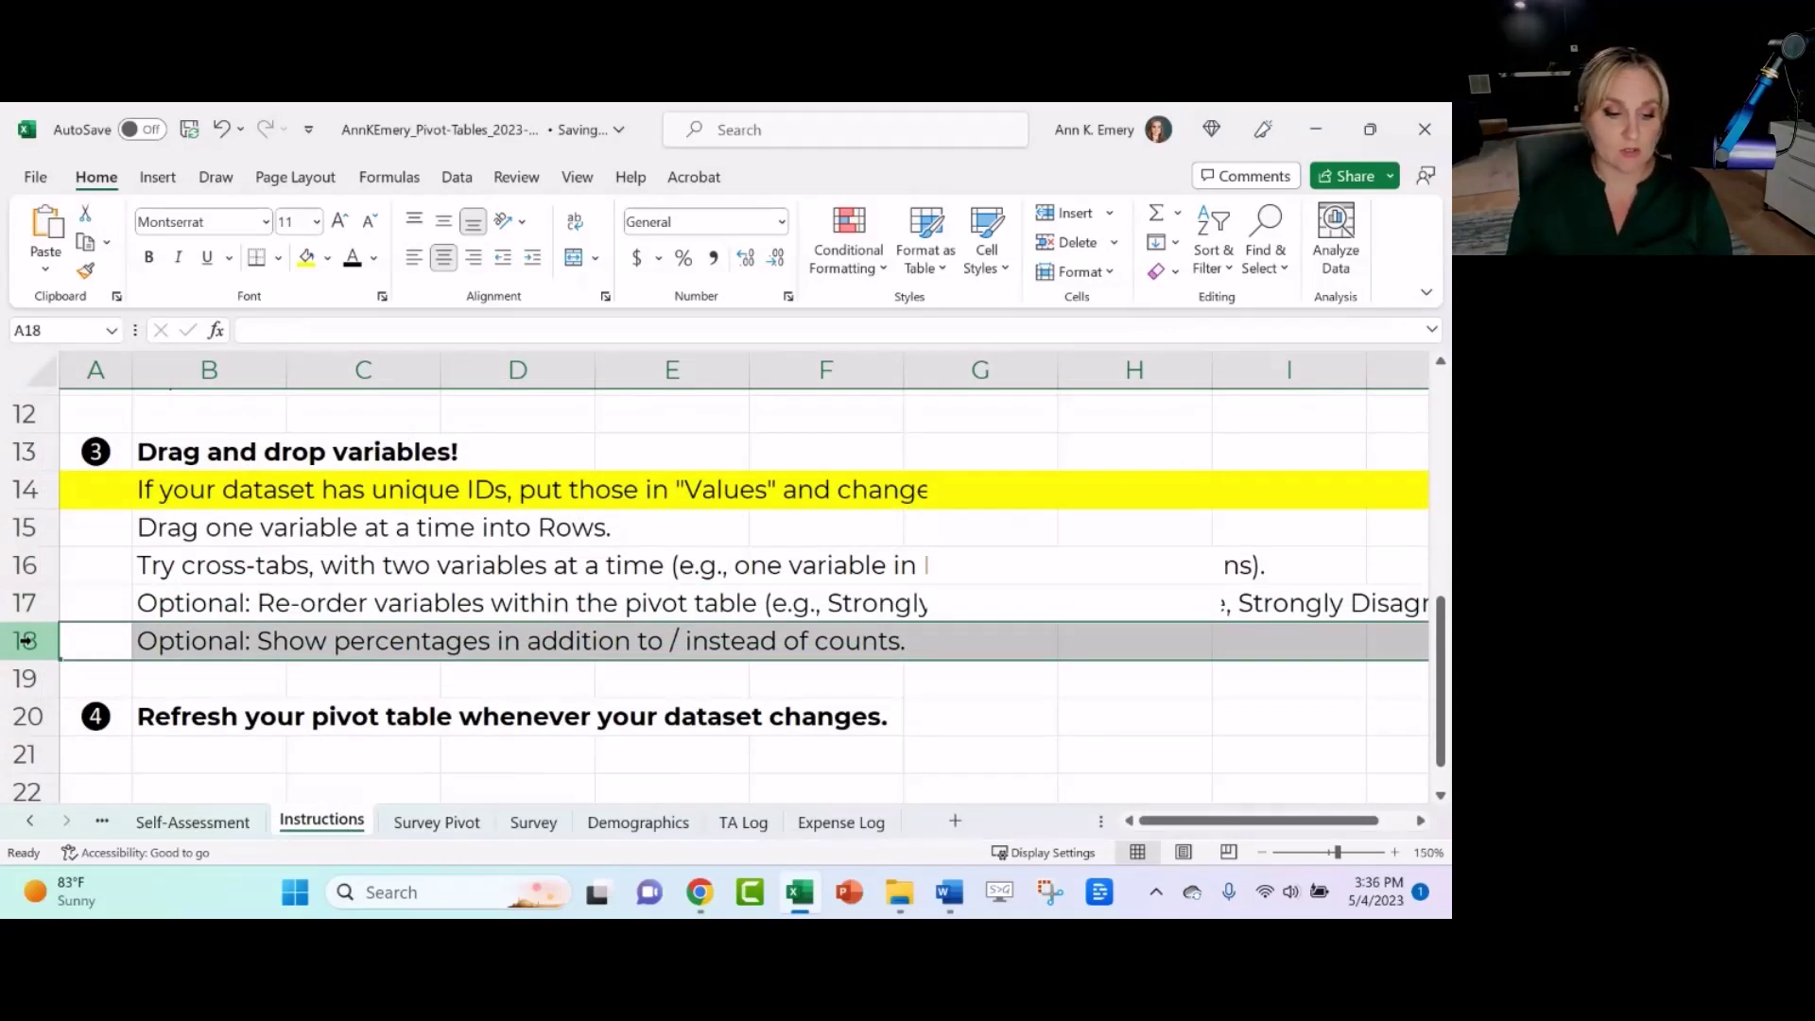
pyautogui.click(432, 828)
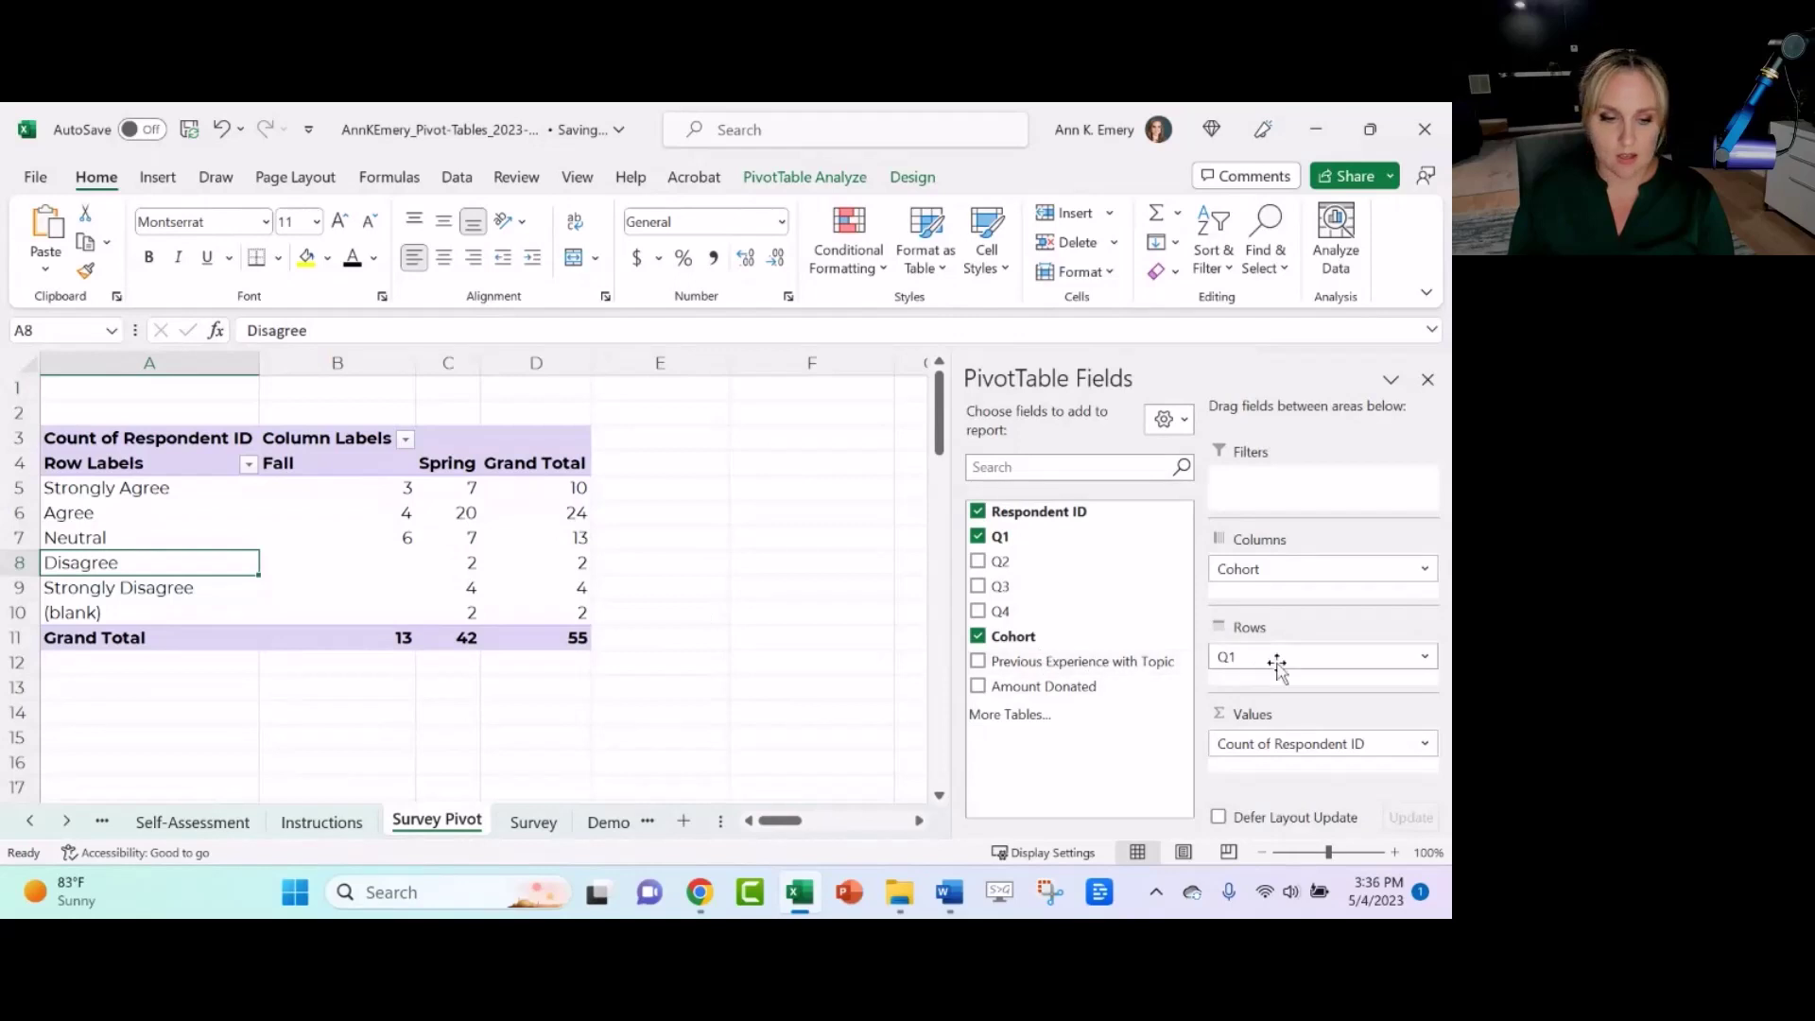
pyautogui.click(312, 483)
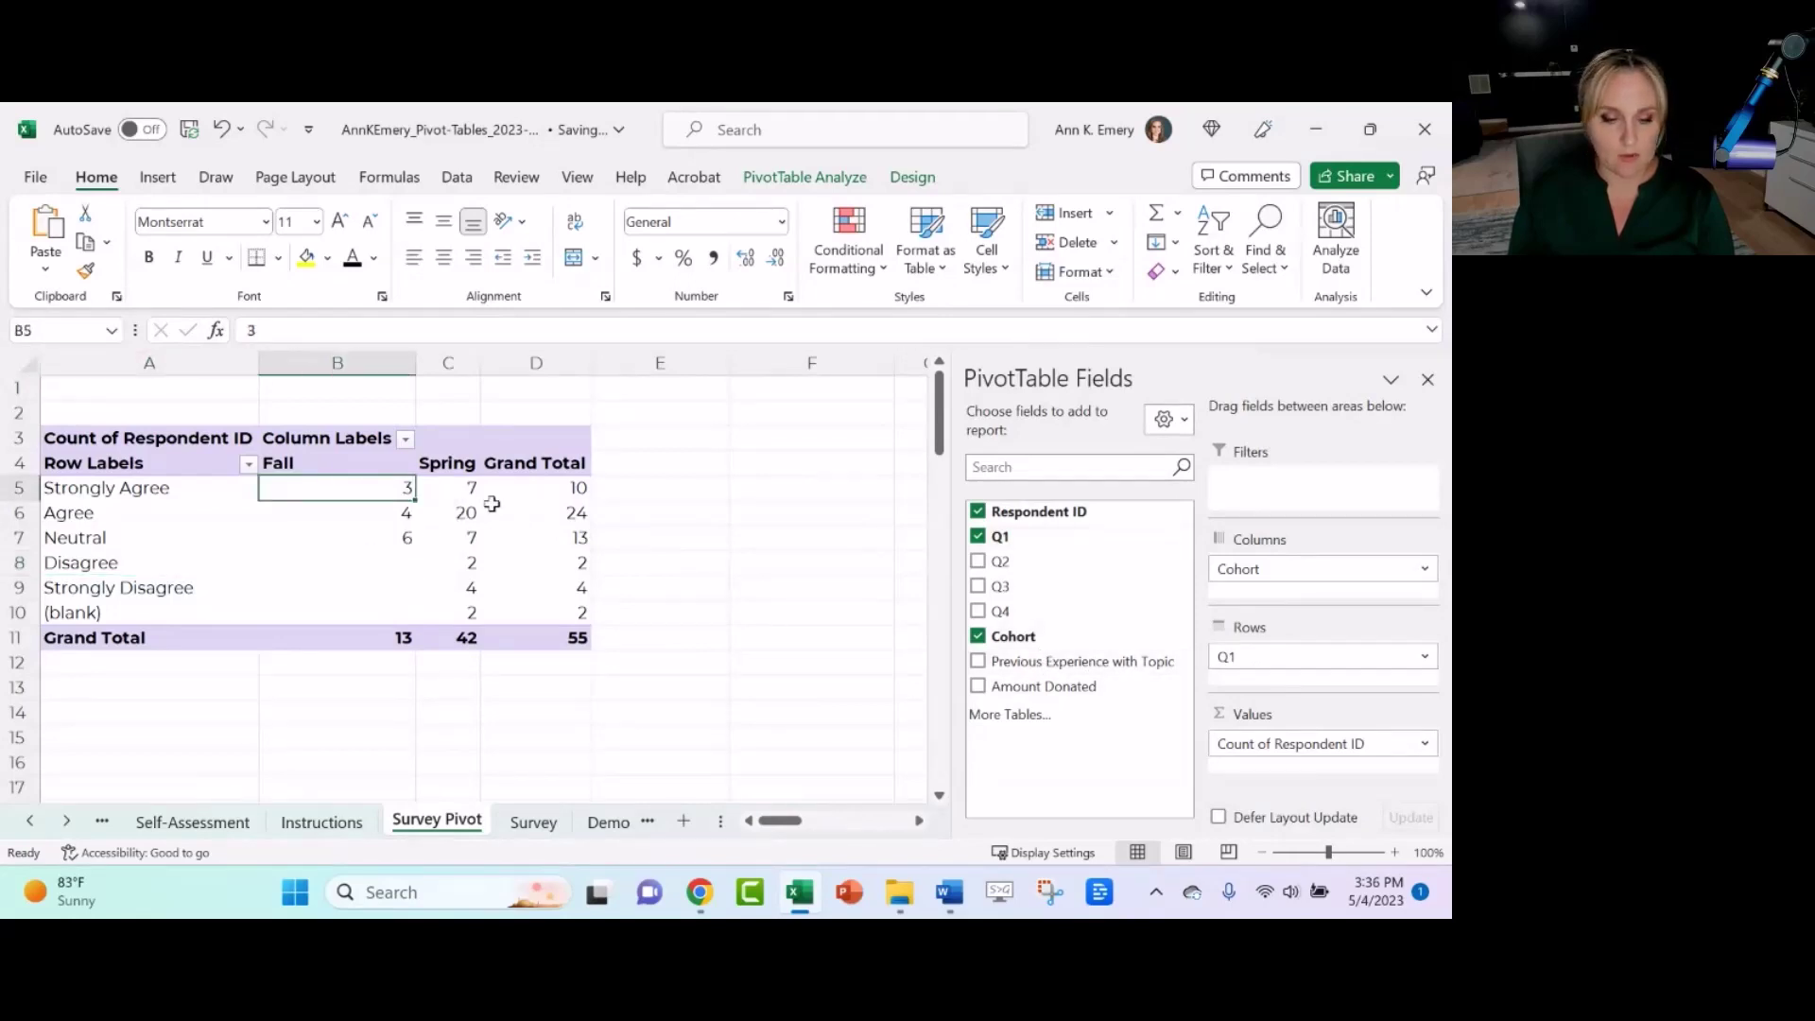
pyautogui.click(362, 460)
pyautogui.click(452, 465)
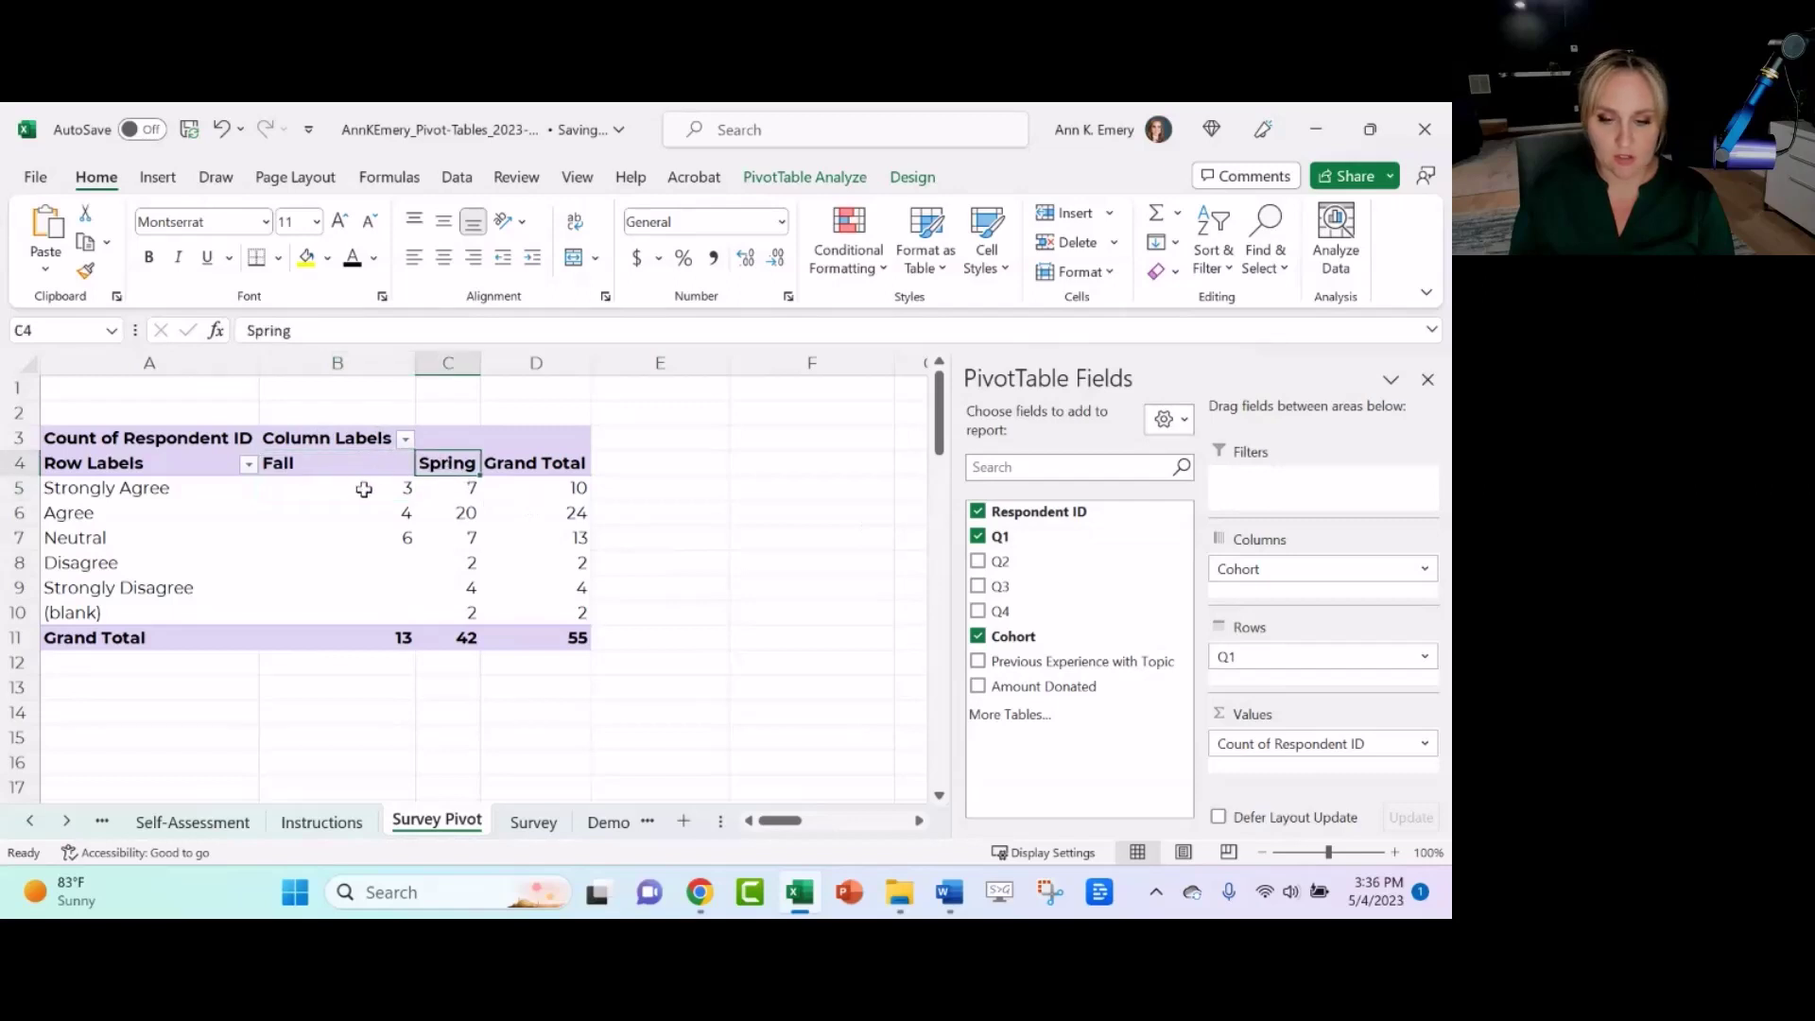
pyautogui.click(364, 491)
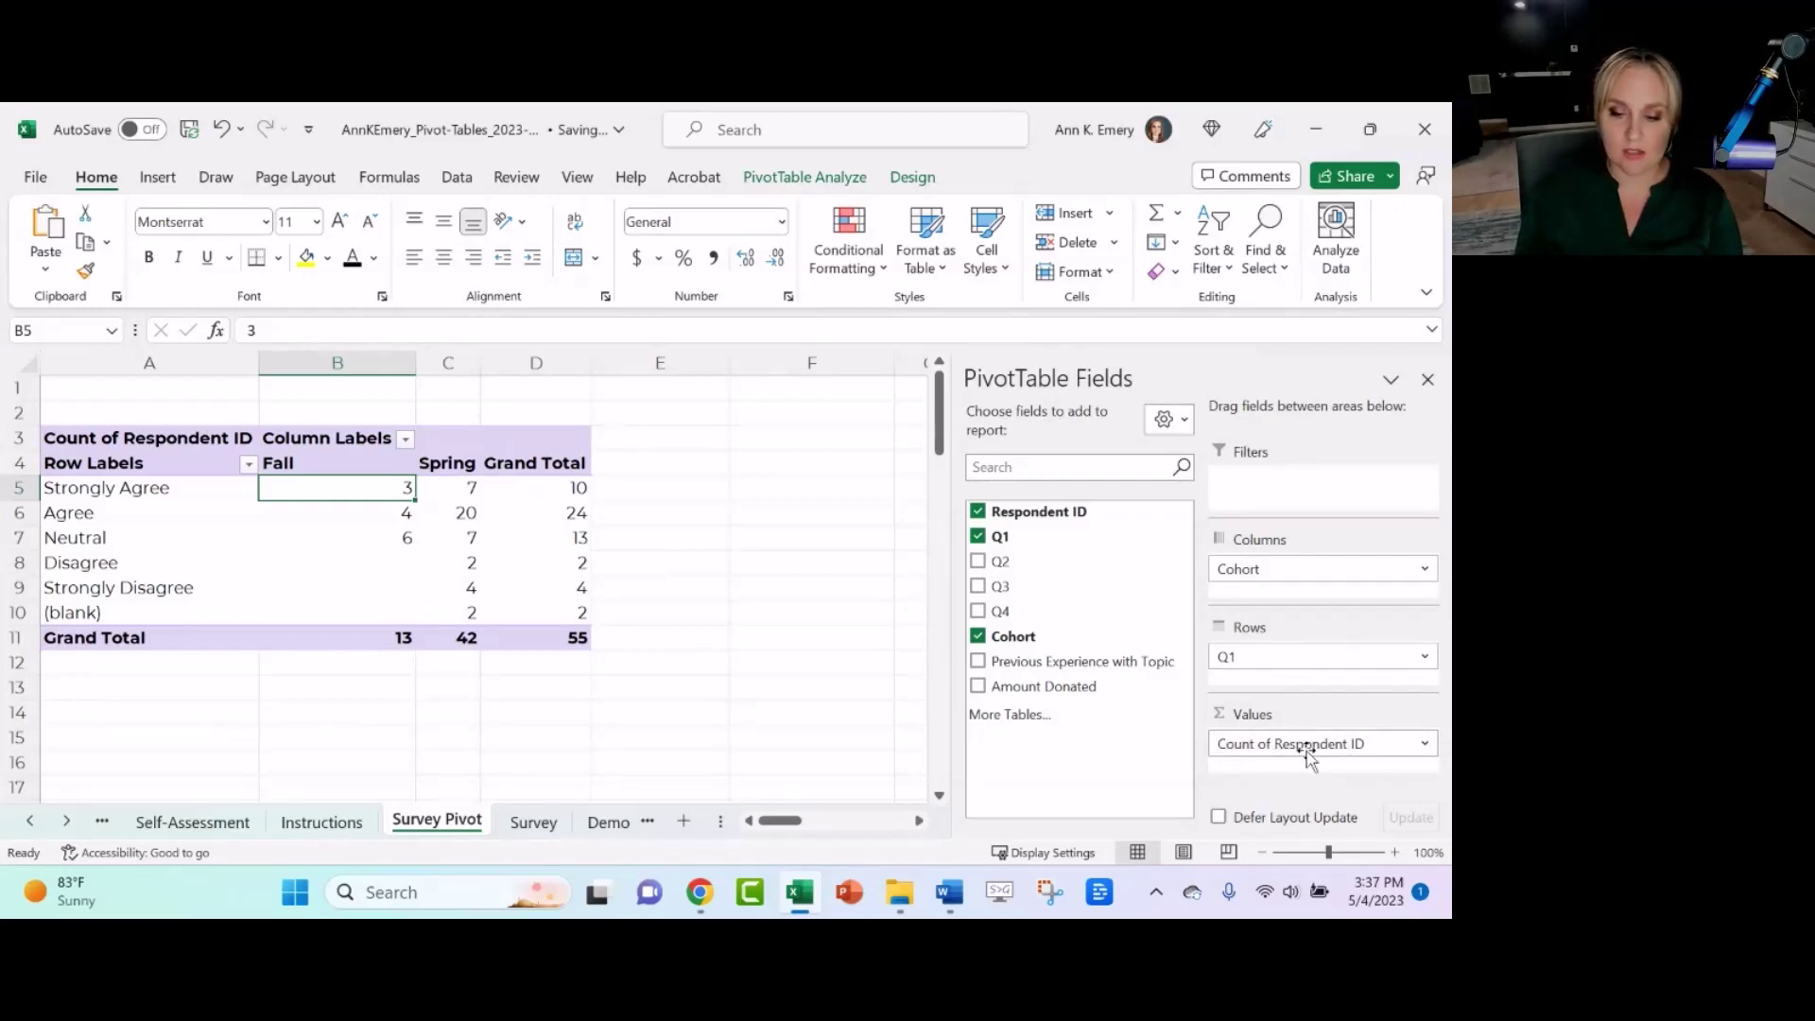
# - Show the Count of Respondent ID values as % of Grand Total in the pivot table
pyautogui.click(1426, 747)
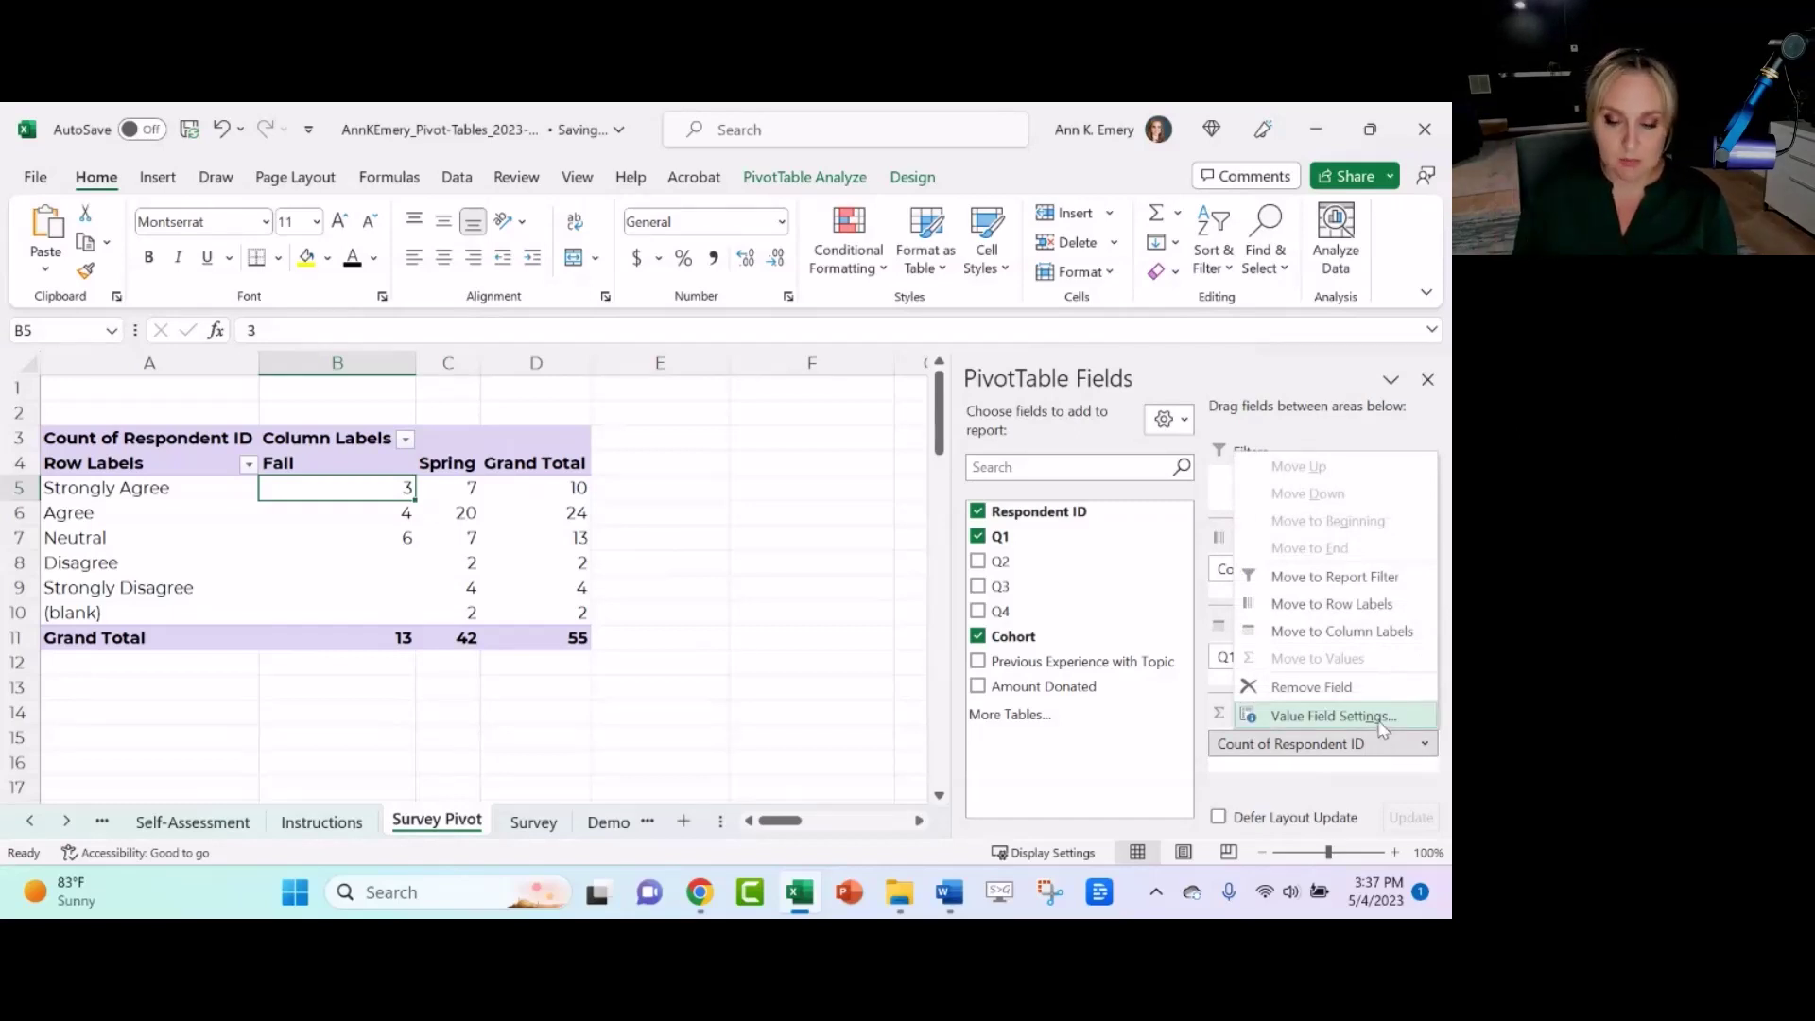
pyautogui.click(1333, 716)
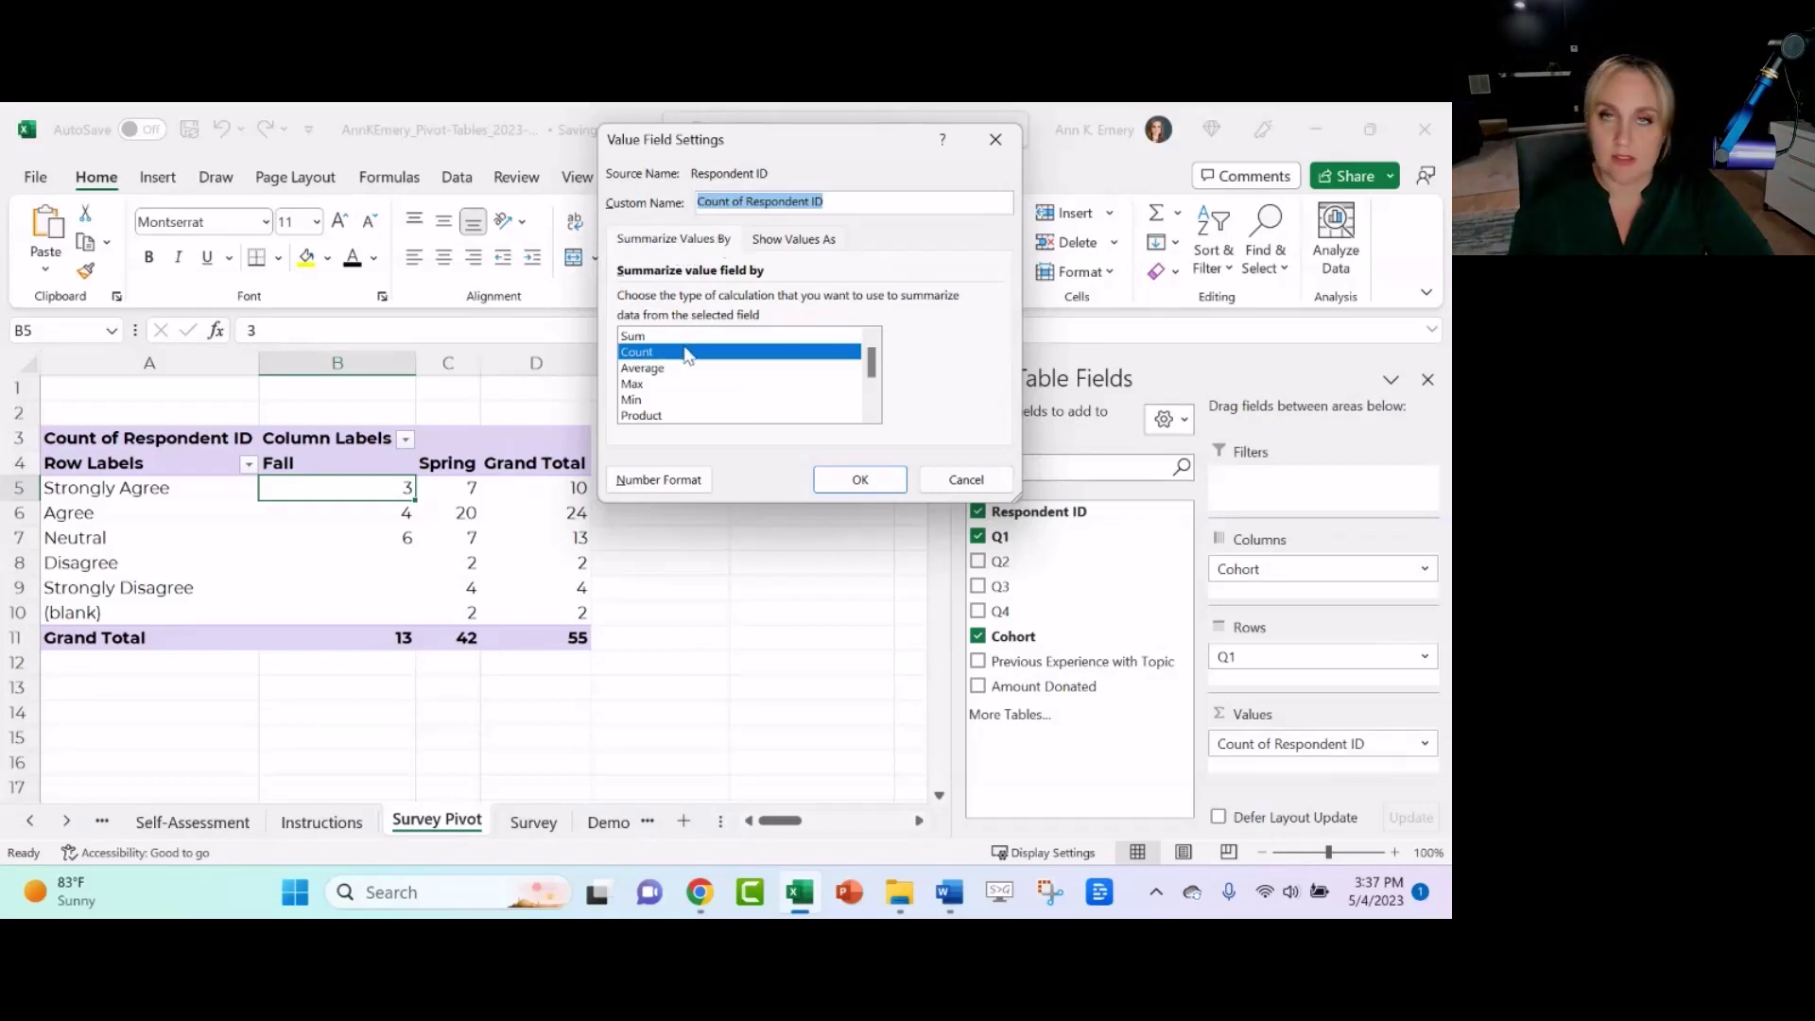
pyautogui.click(788, 241)
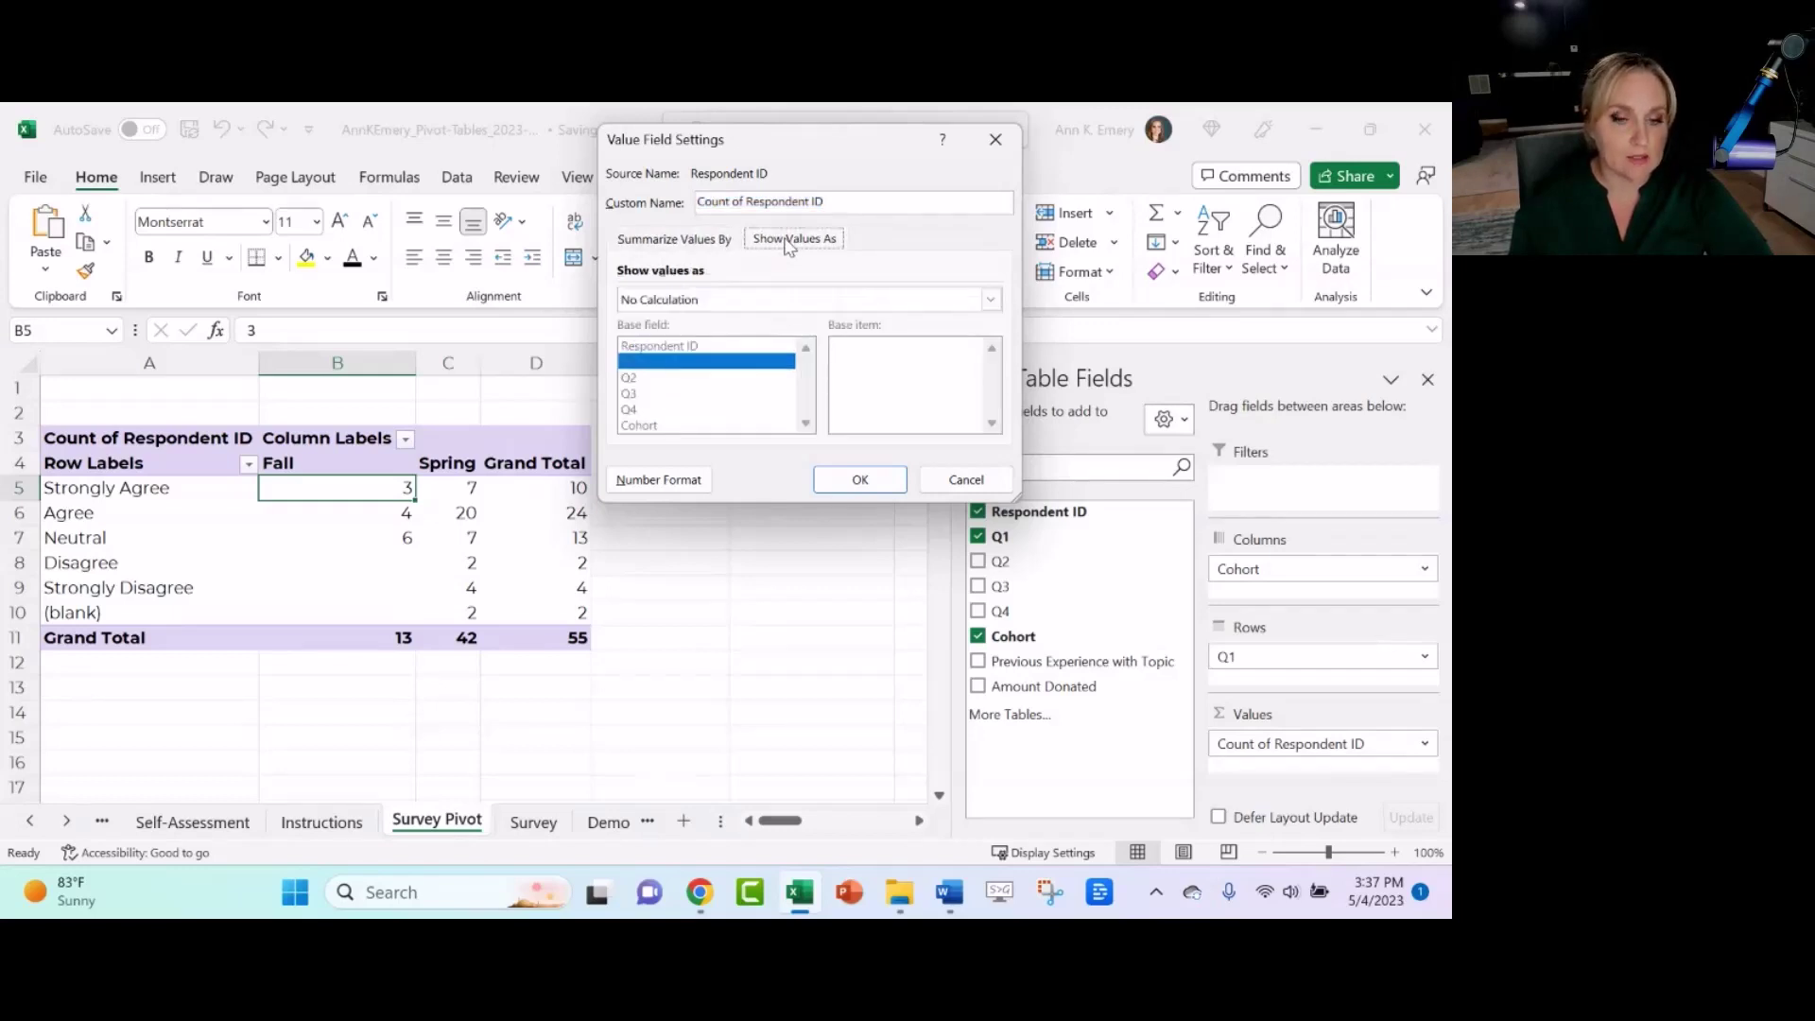
pyautogui.click(768, 300)
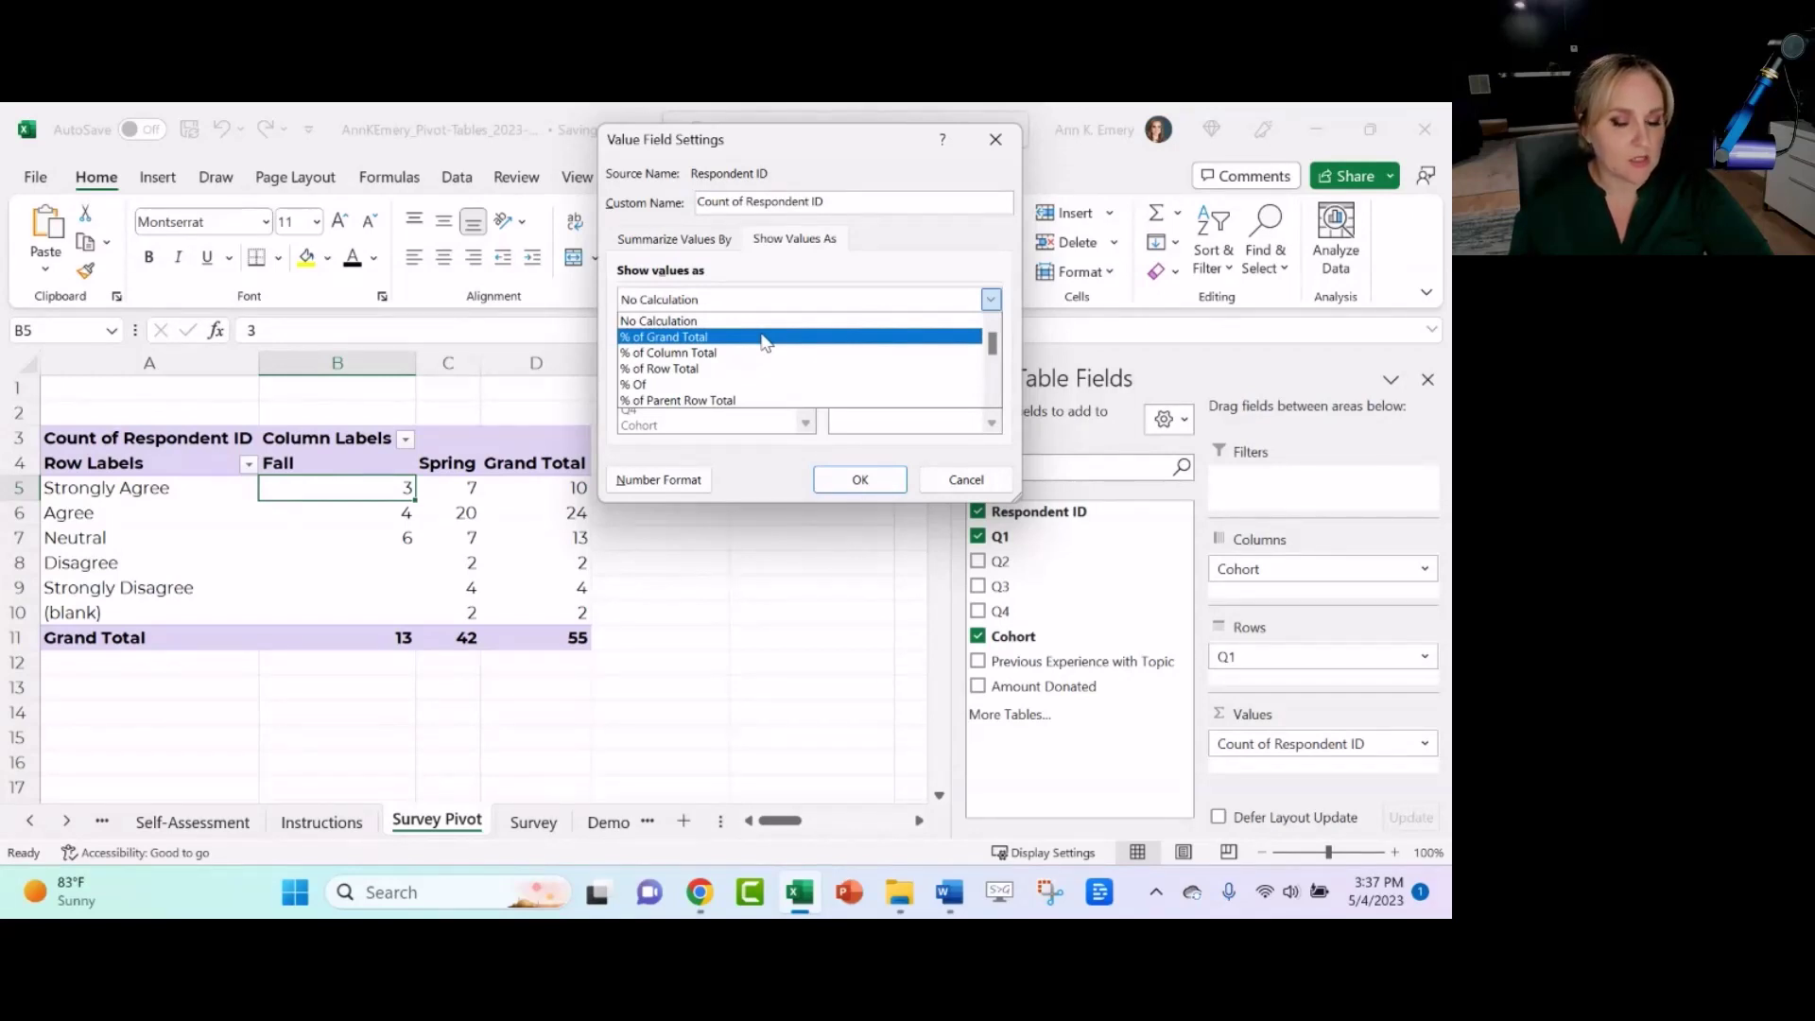
pyautogui.click(690, 339)
pyautogui.click(847, 484)
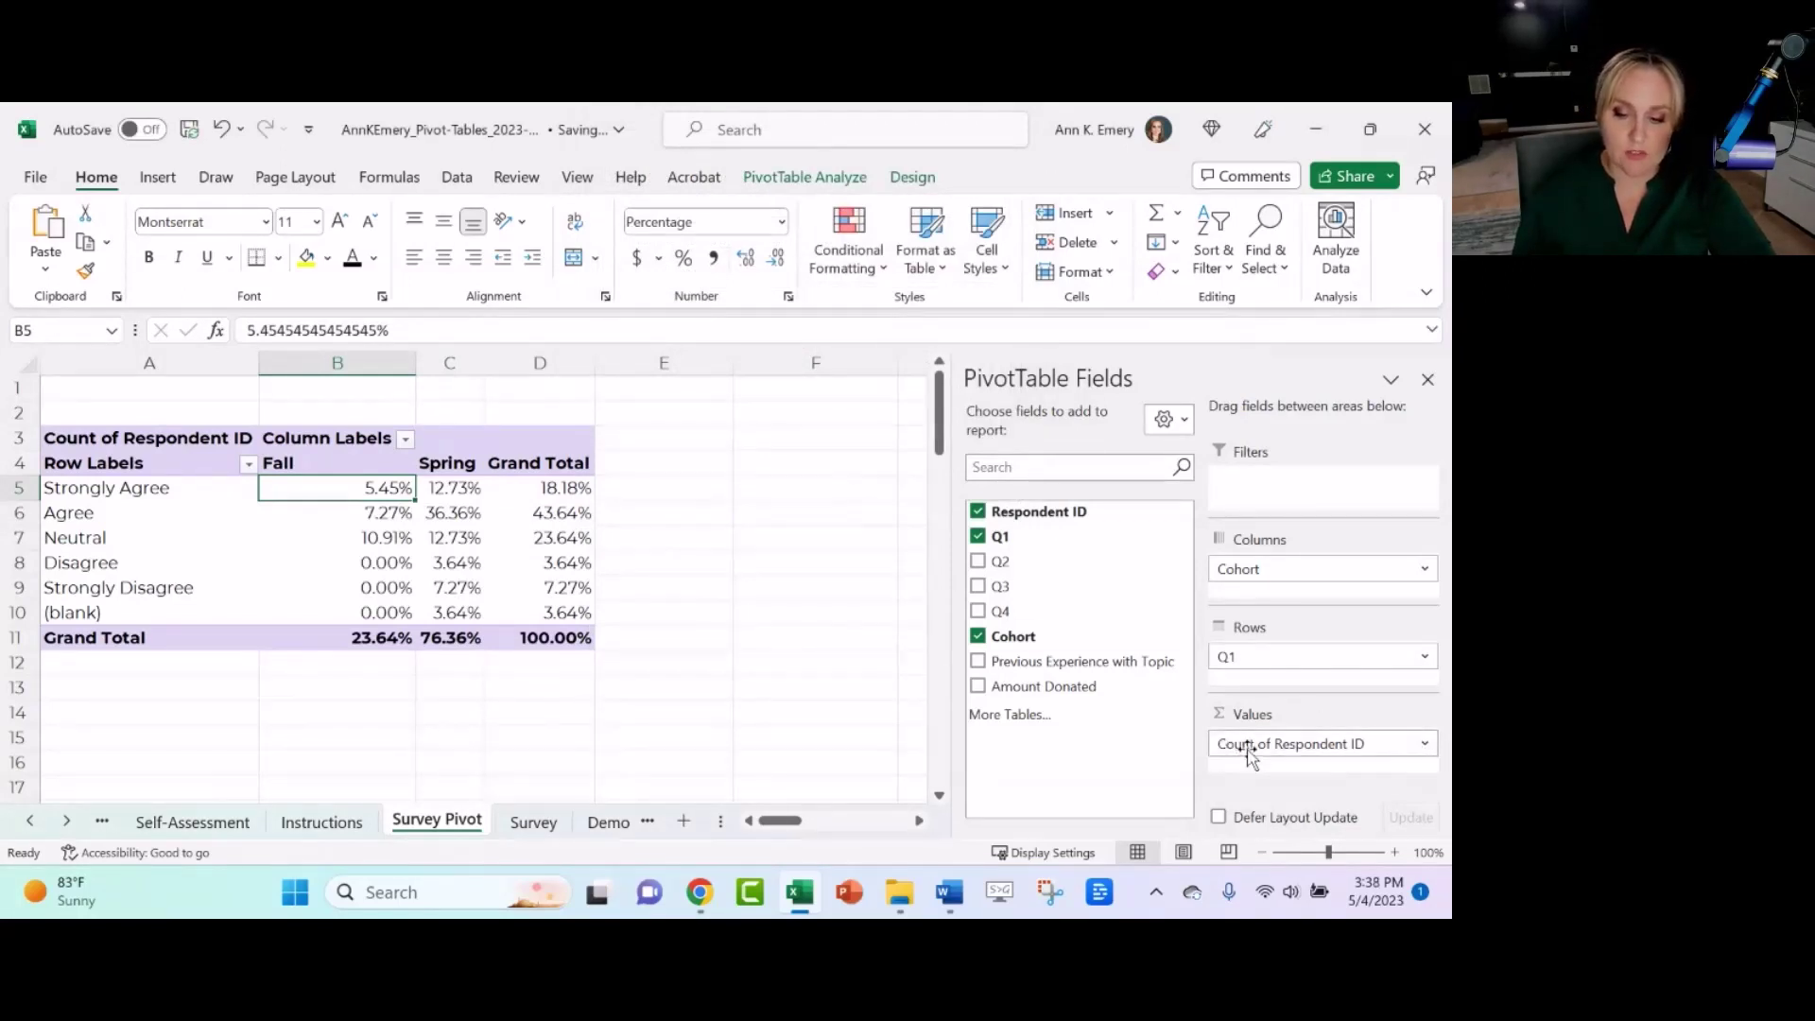
# - Check how Show Values As is set in the value field settings for Count of Respondent ID
pyautogui.click(1423, 746)
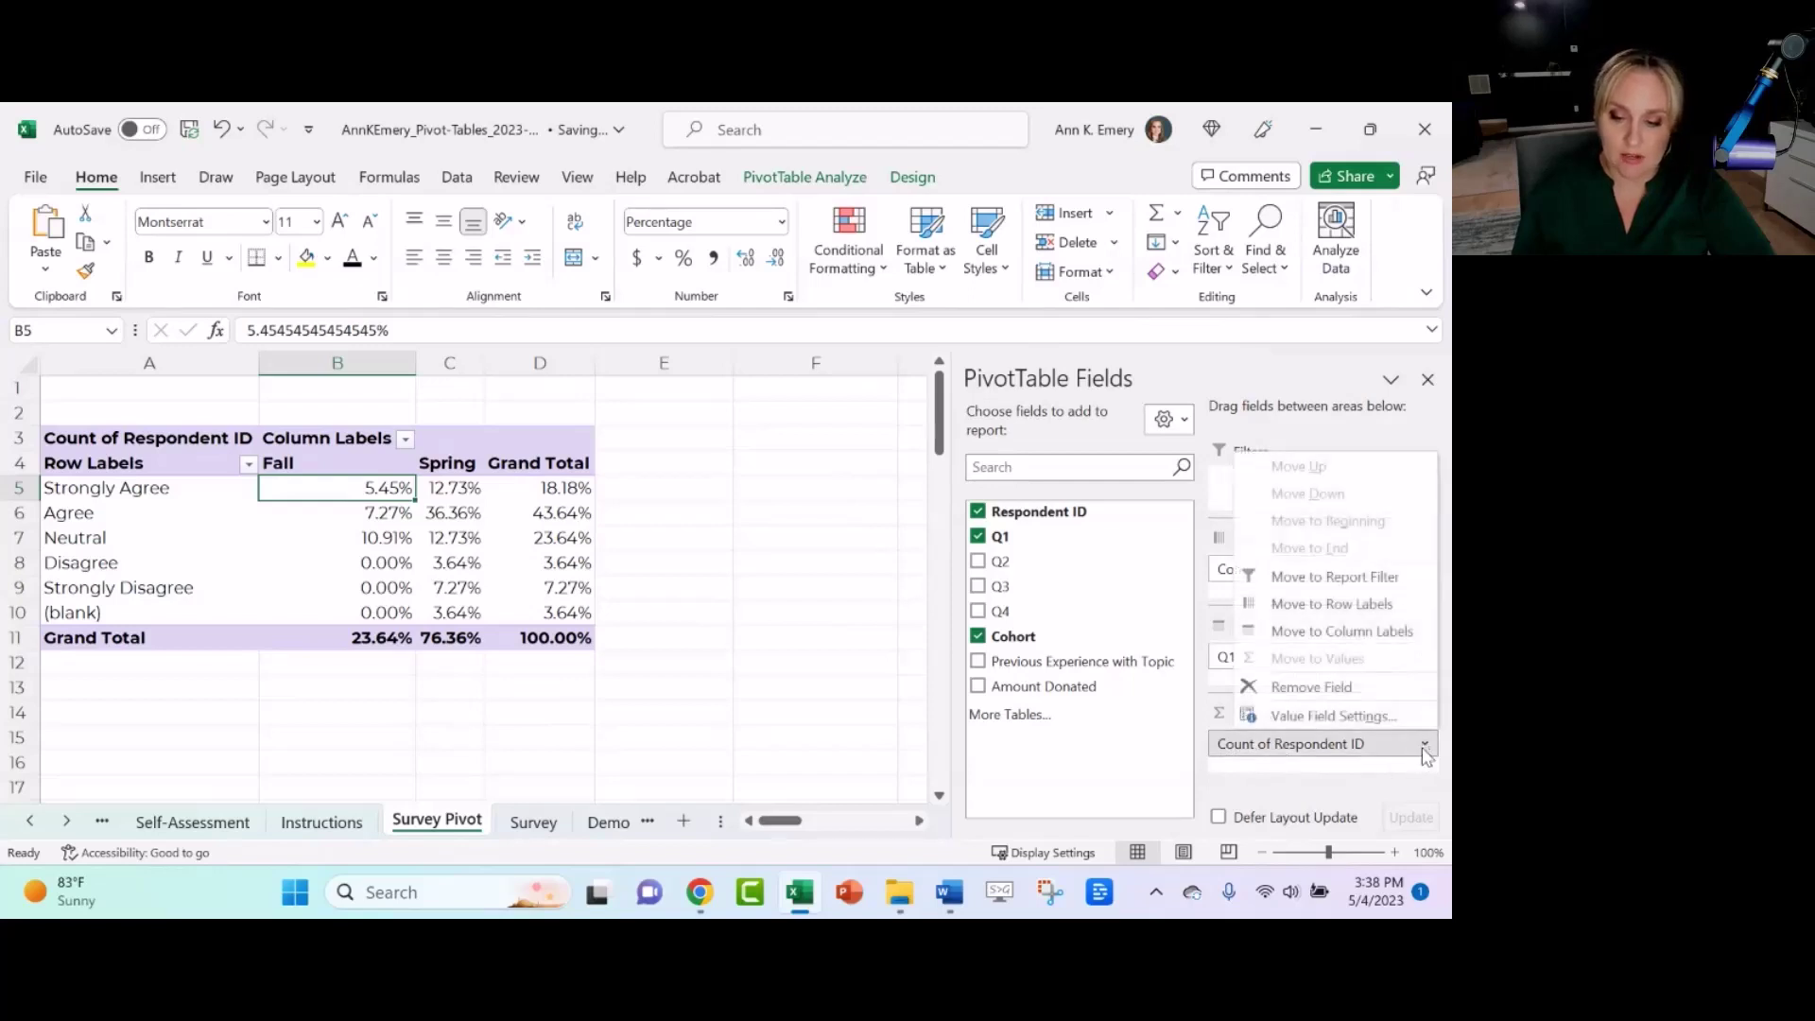
pyautogui.click(1408, 720)
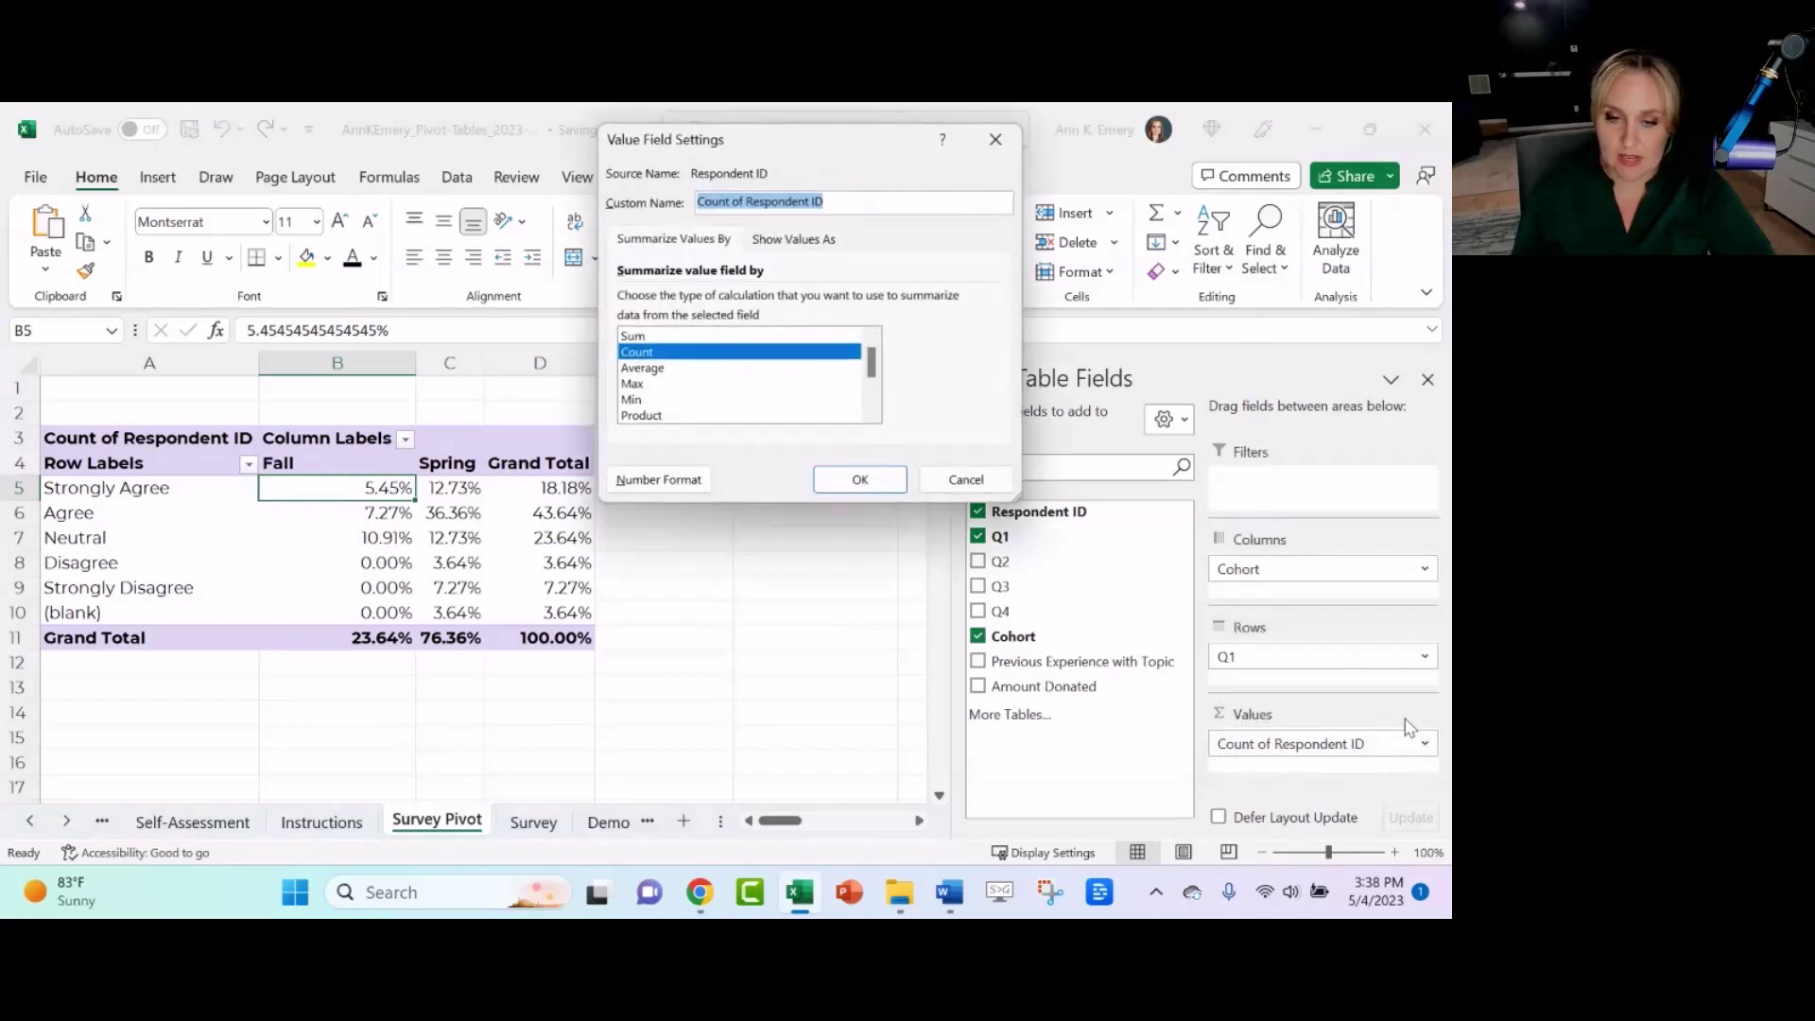
pyautogui.click(821, 241)
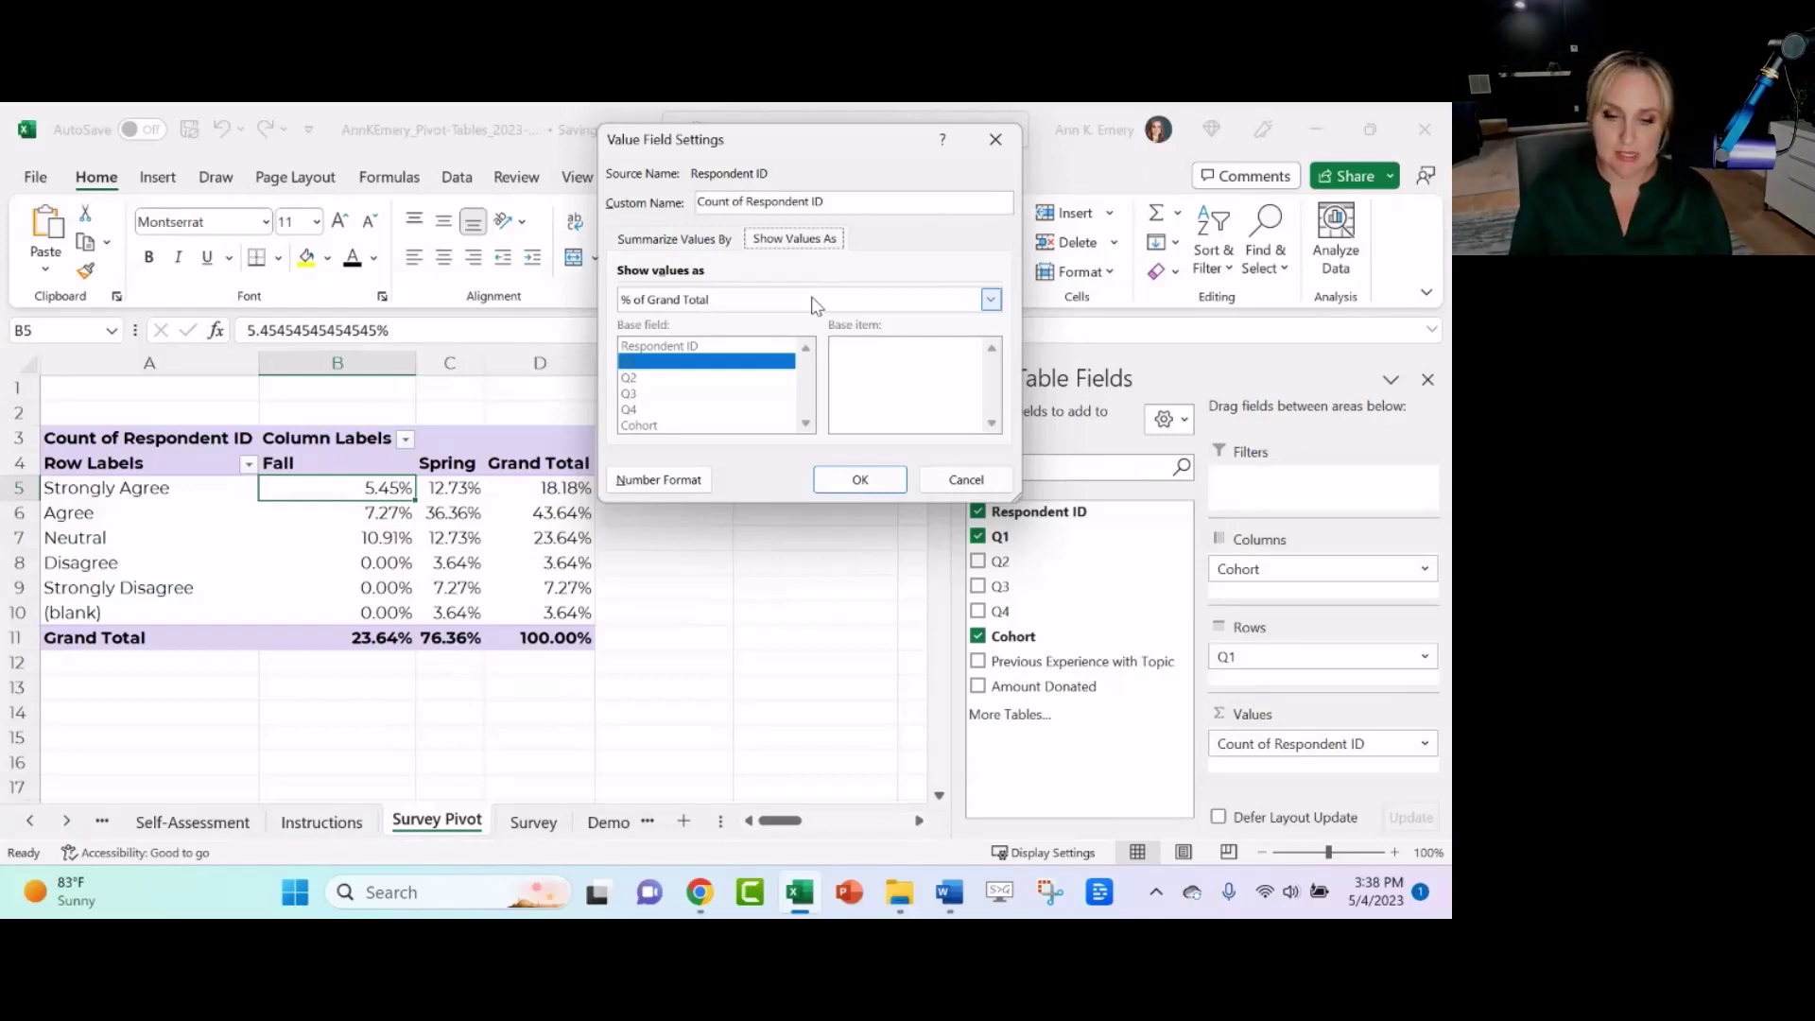
pyautogui.click(860, 479)
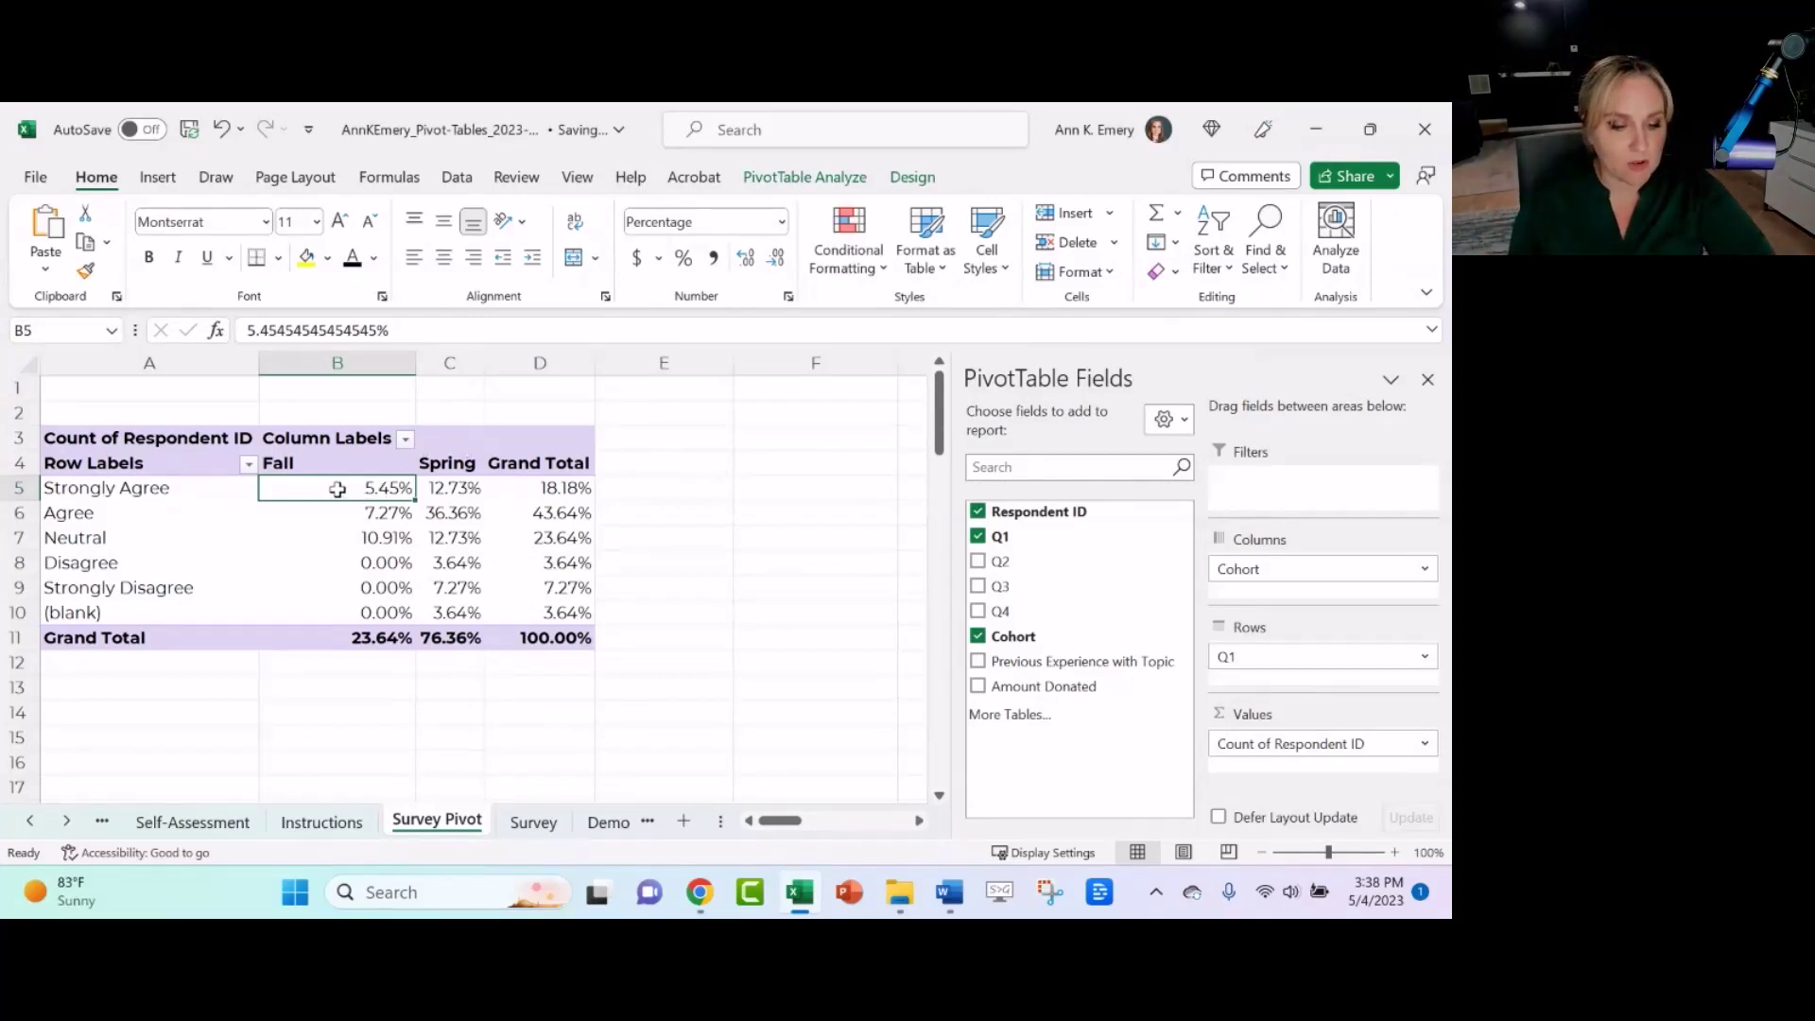
# - Format the pivot table percentages in B5:D11, including the grand totals, with no decimal places
pyautogui.moveTo(338, 489); pyautogui.dragTo(539, 633)
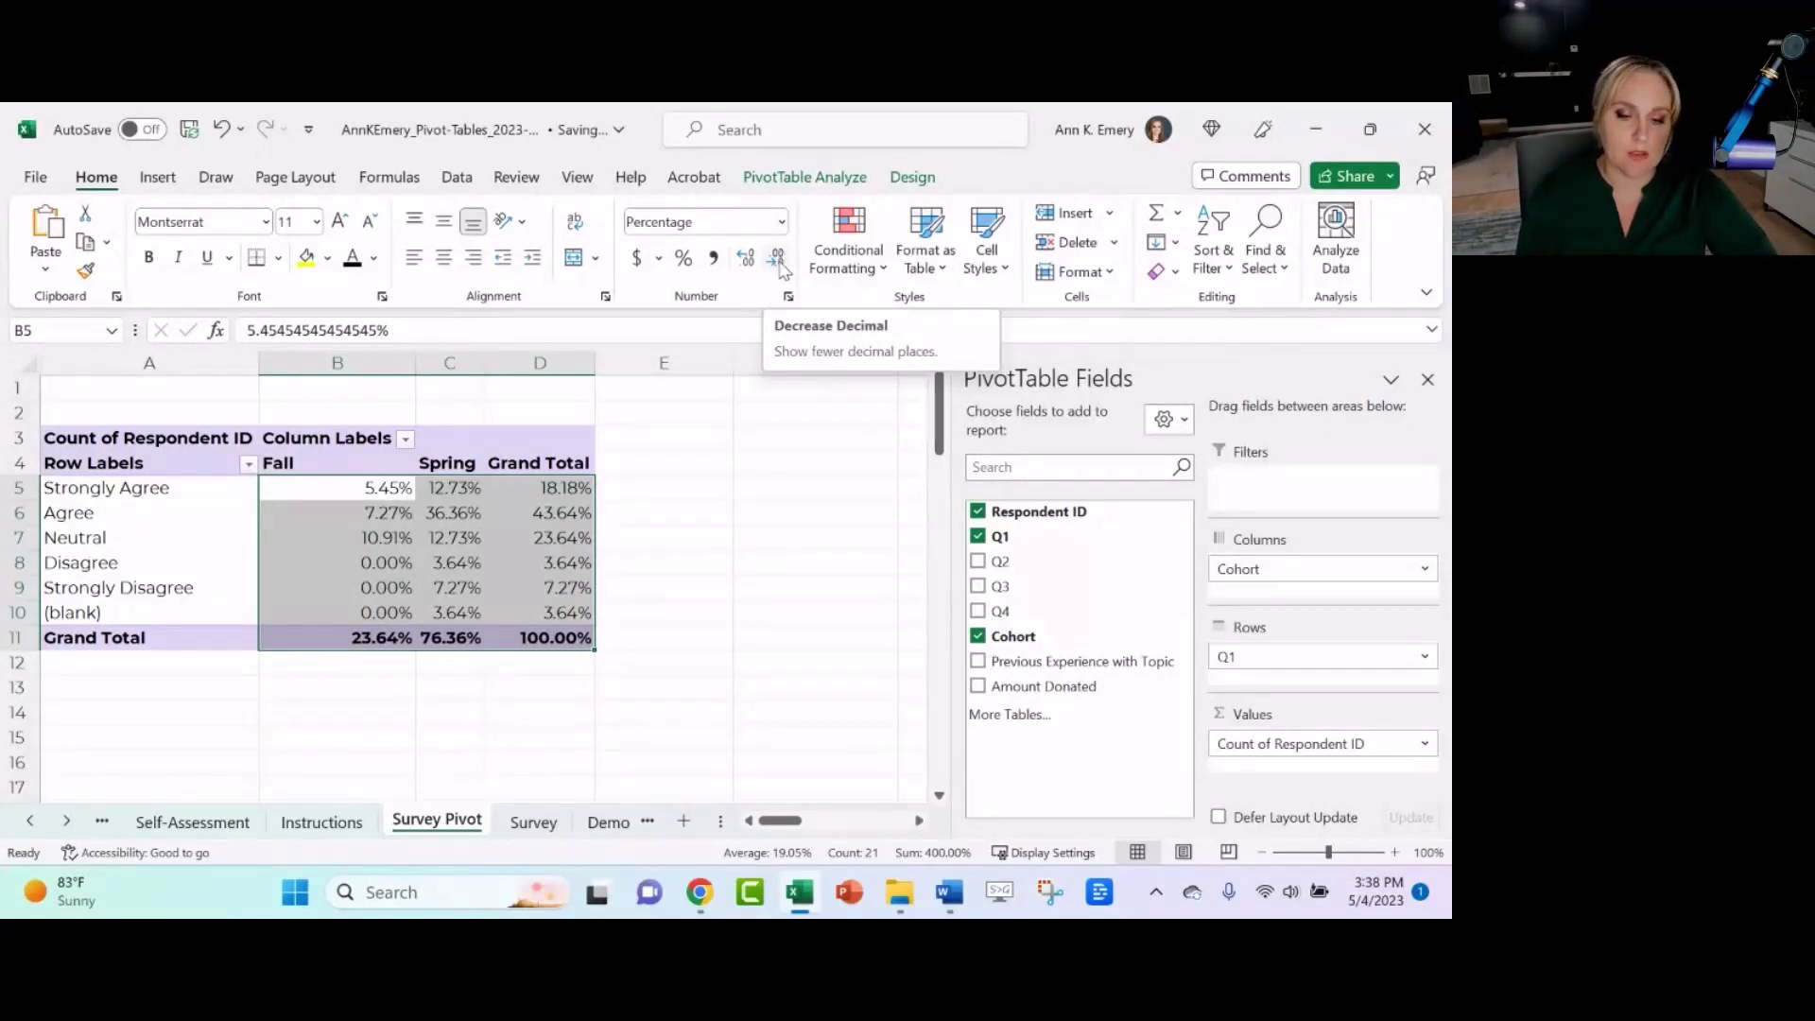
pyautogui.click(778, 261)
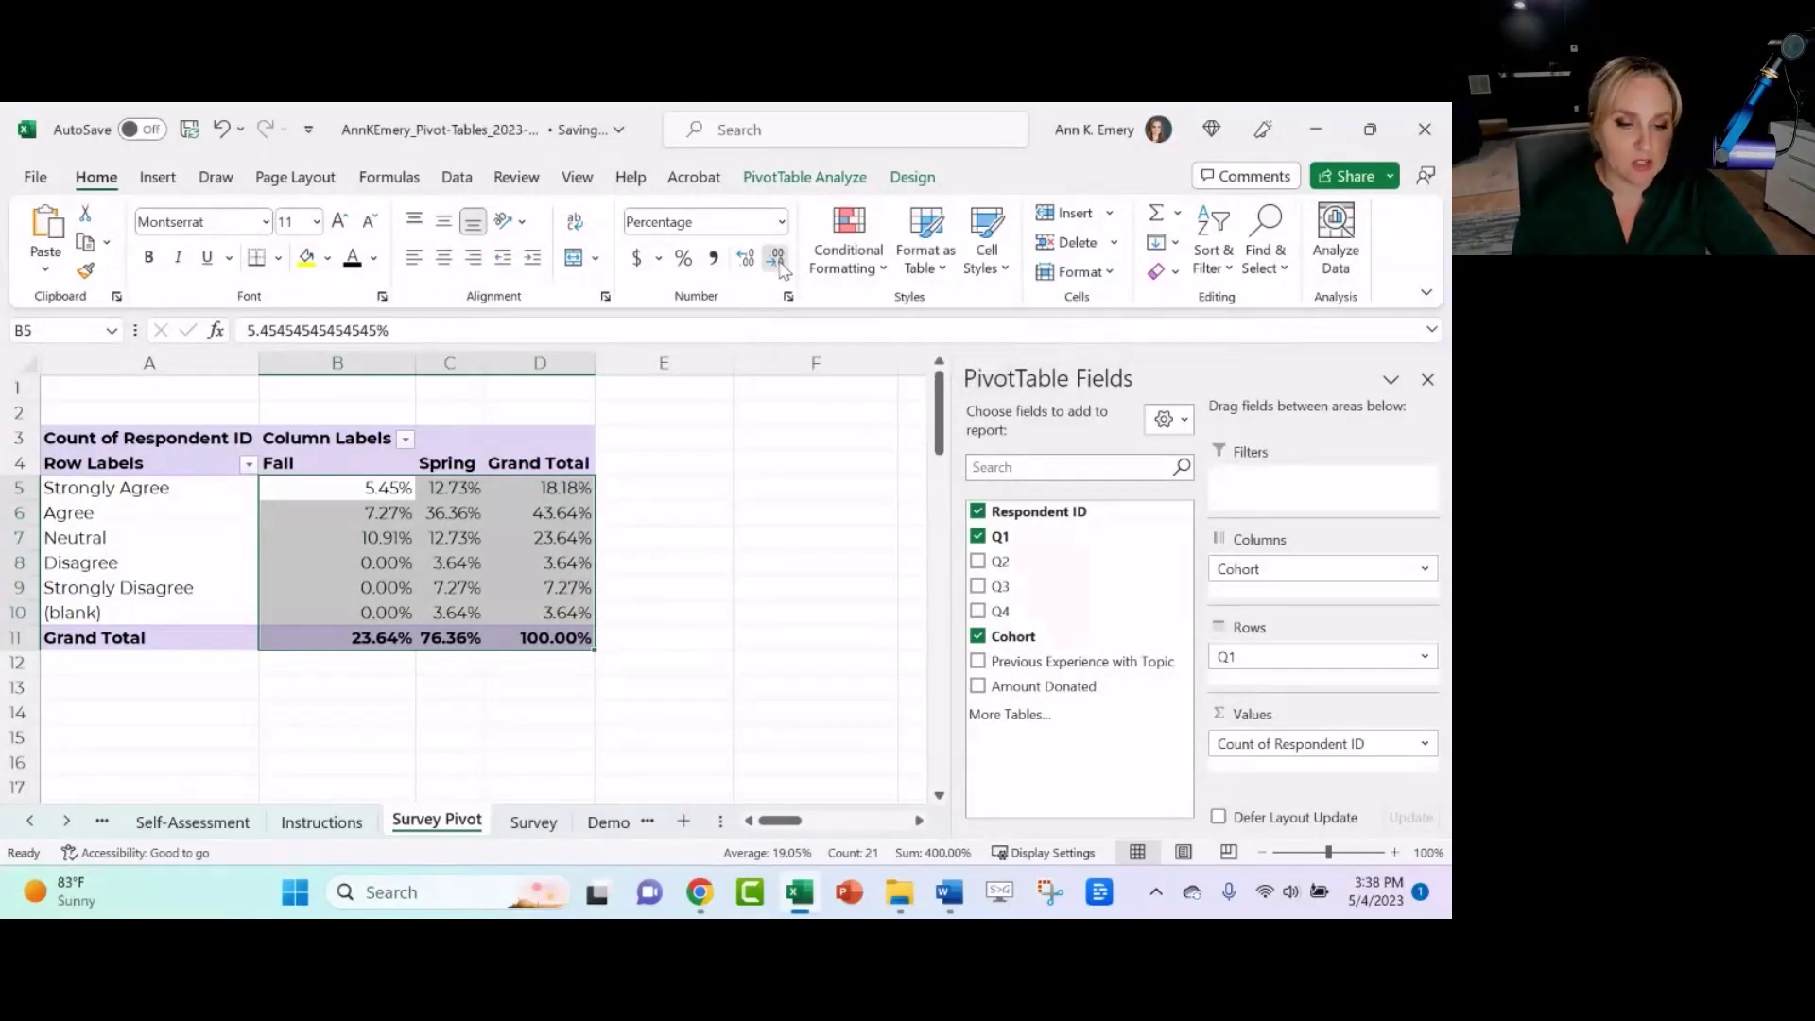
pyautogui.click(777, 261)
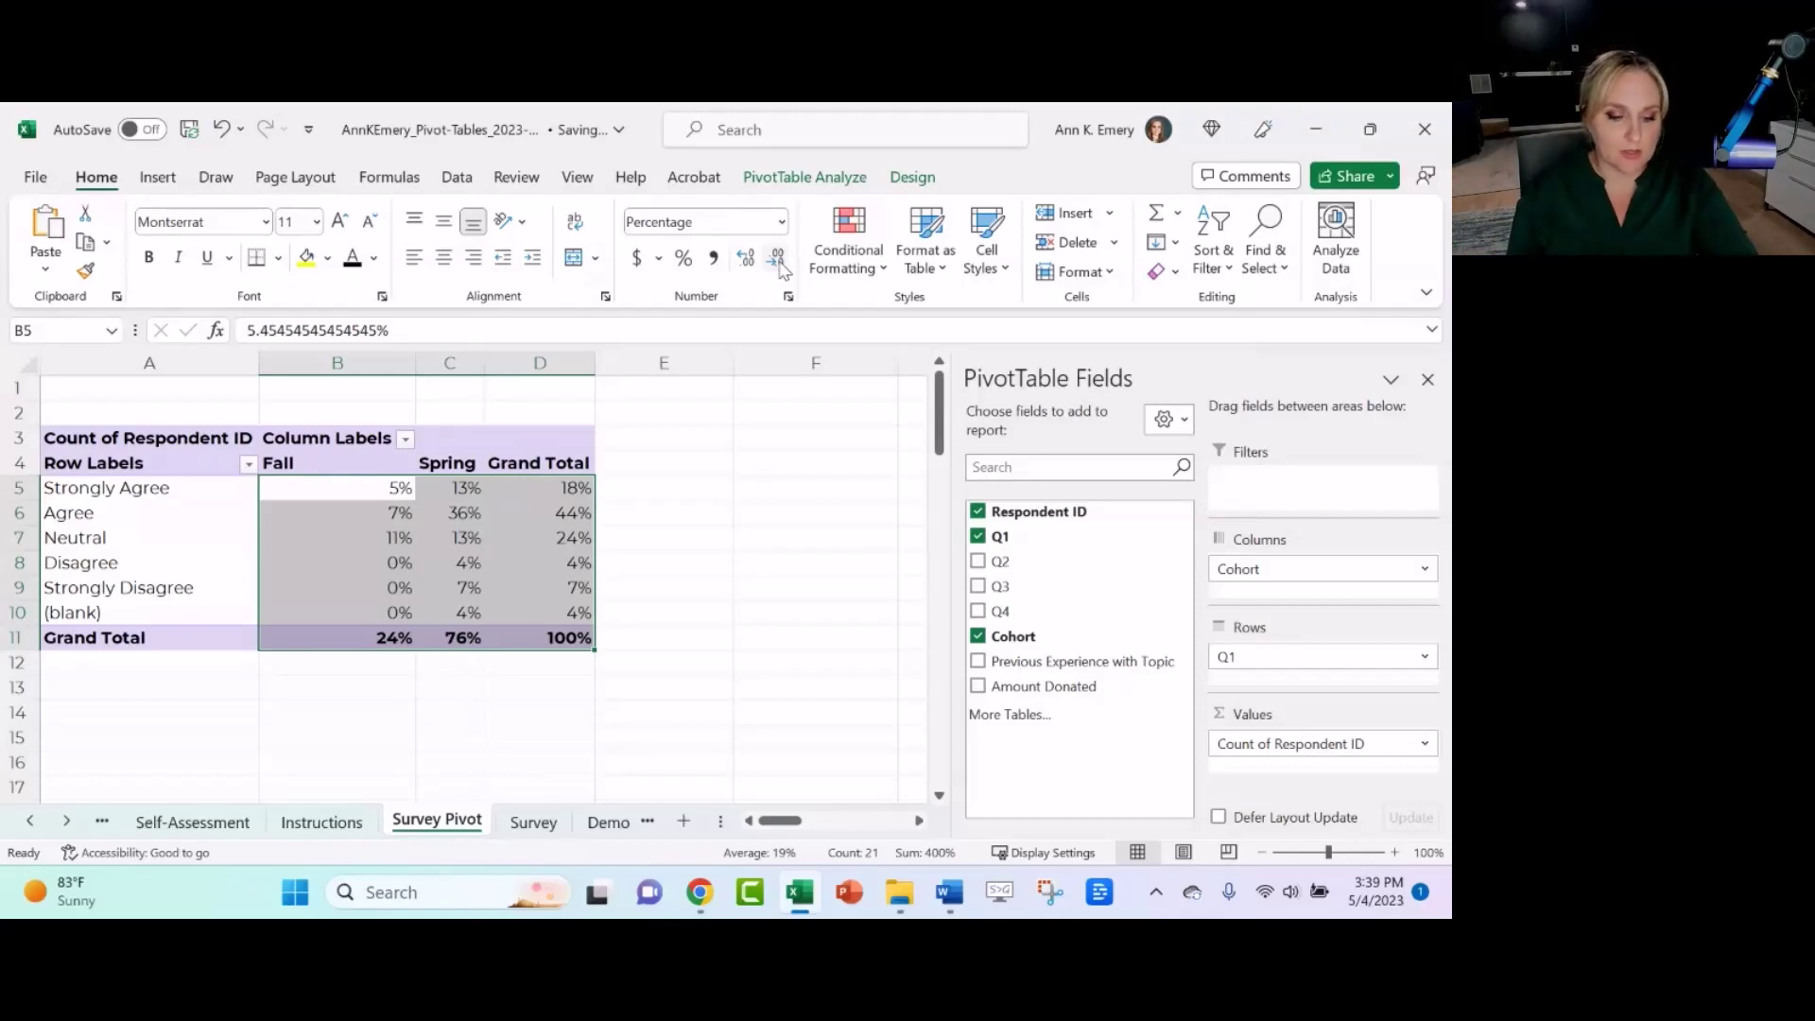
# - On the Survey sheet, enter the labels Fall, Spring and Total in cells A59 to A61 below the data
pyautogui.click(532, 822)
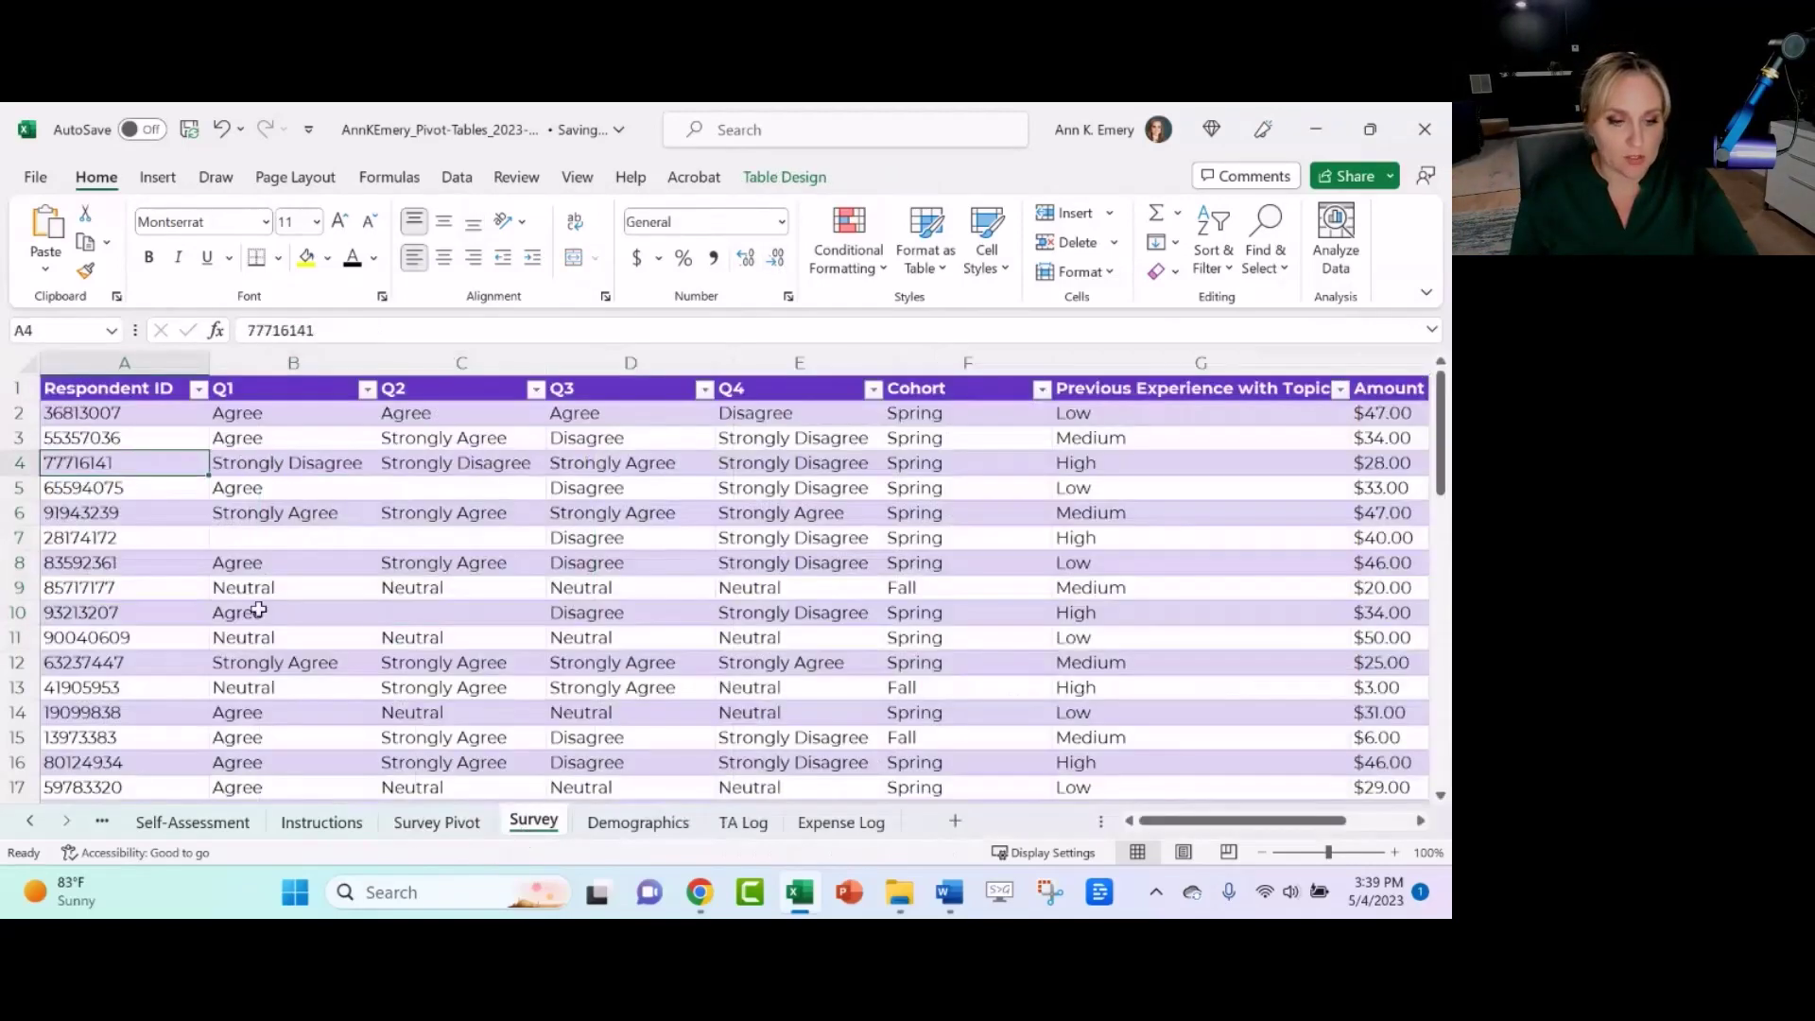
pyautogui.scroll(-18, 202, 567)
pyautogui.scroll(2, 199, 592)
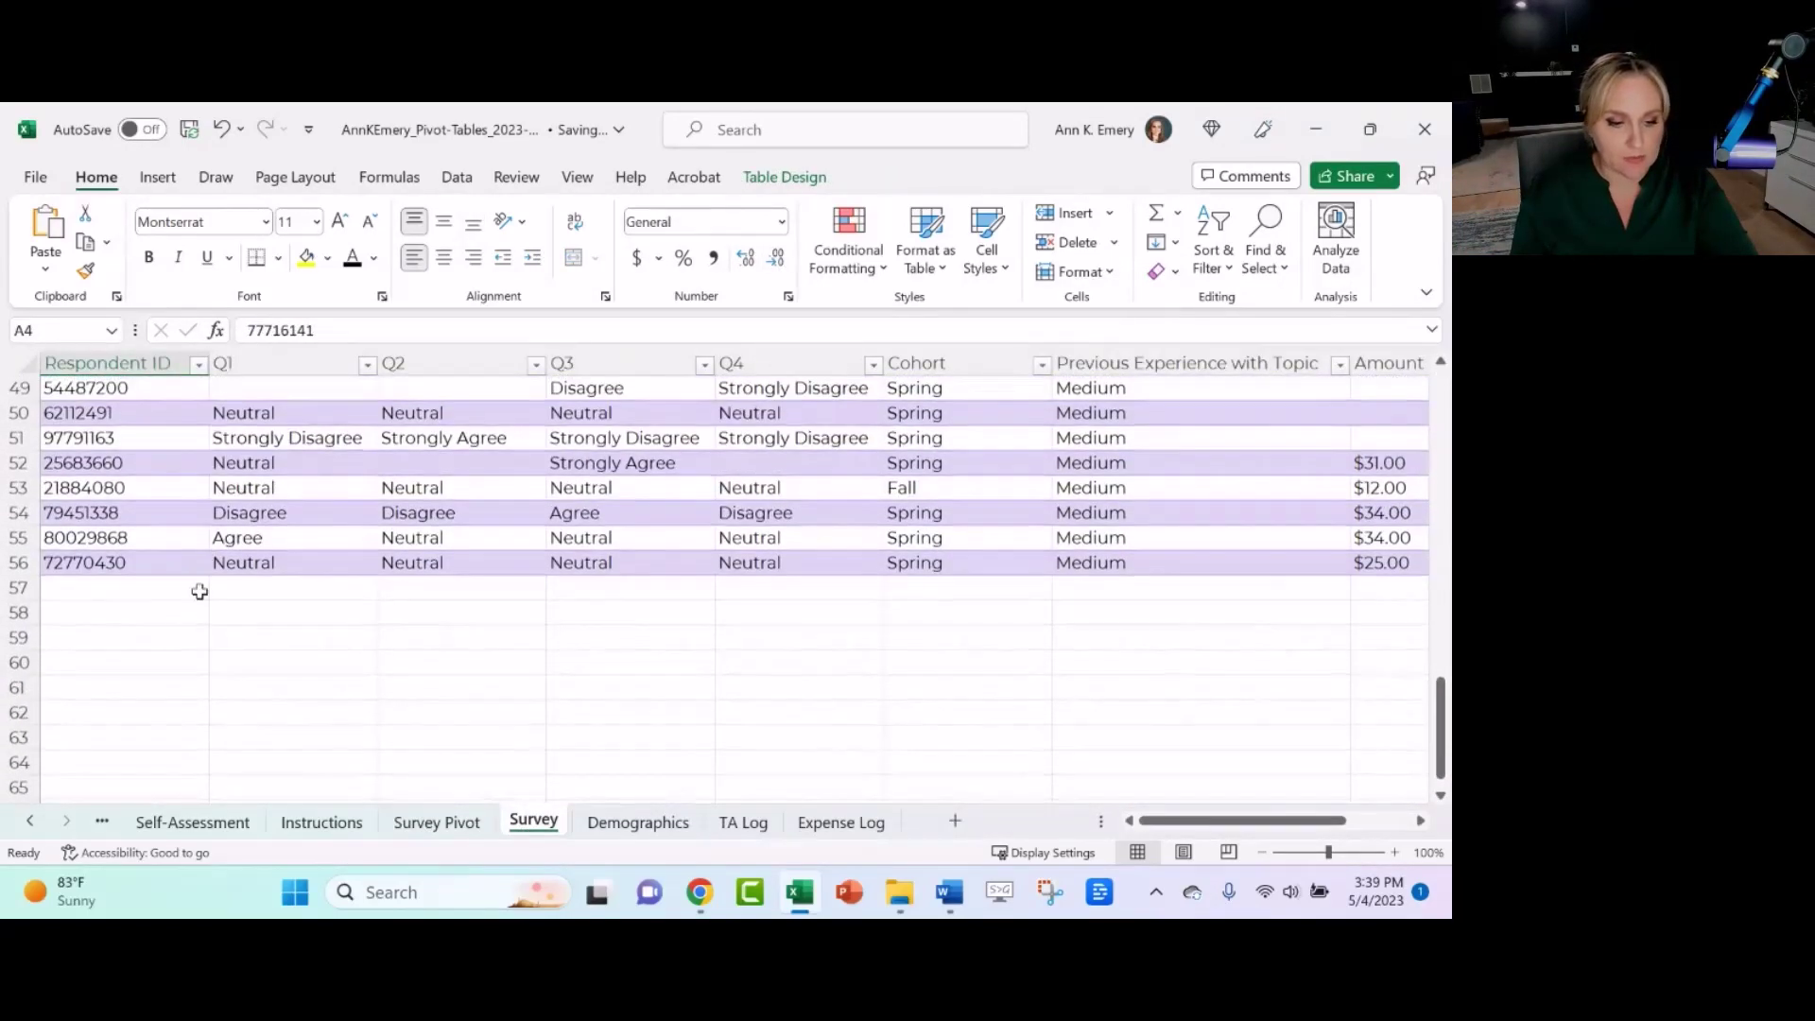
pyautogui.click(182, 631)
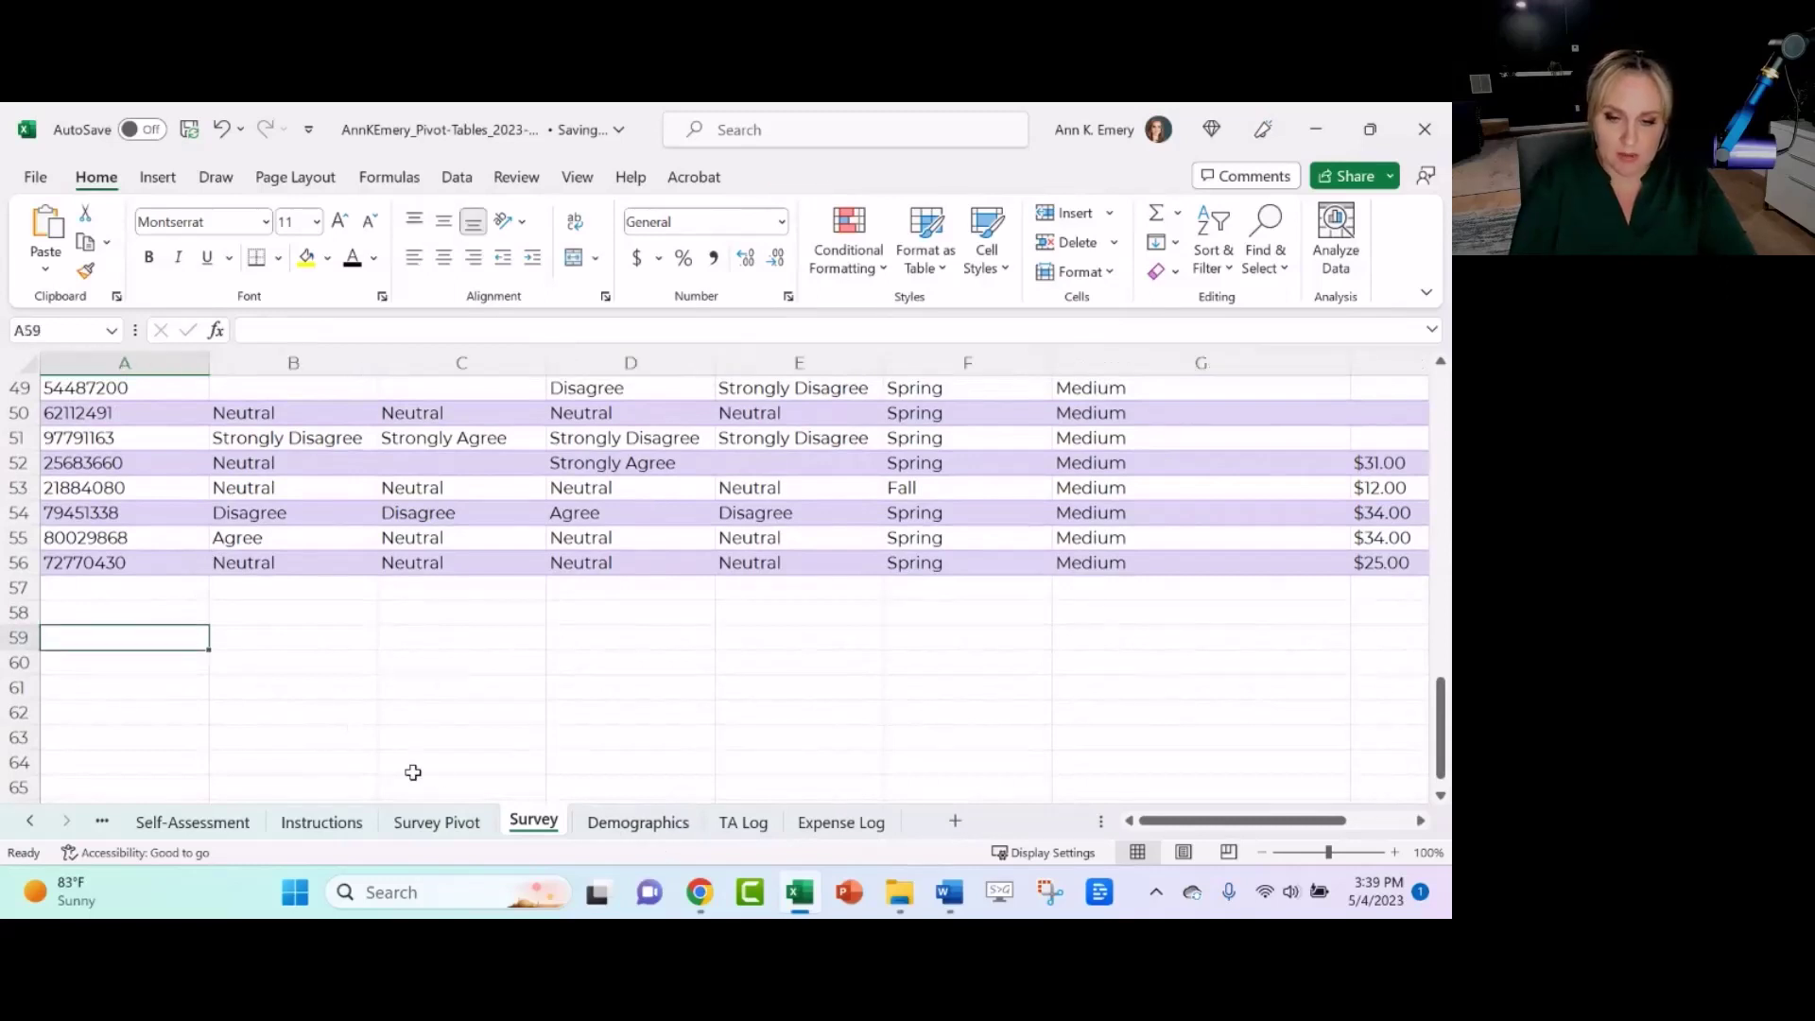
pyautogui.write('Fall')
pyautogui.press('Return')
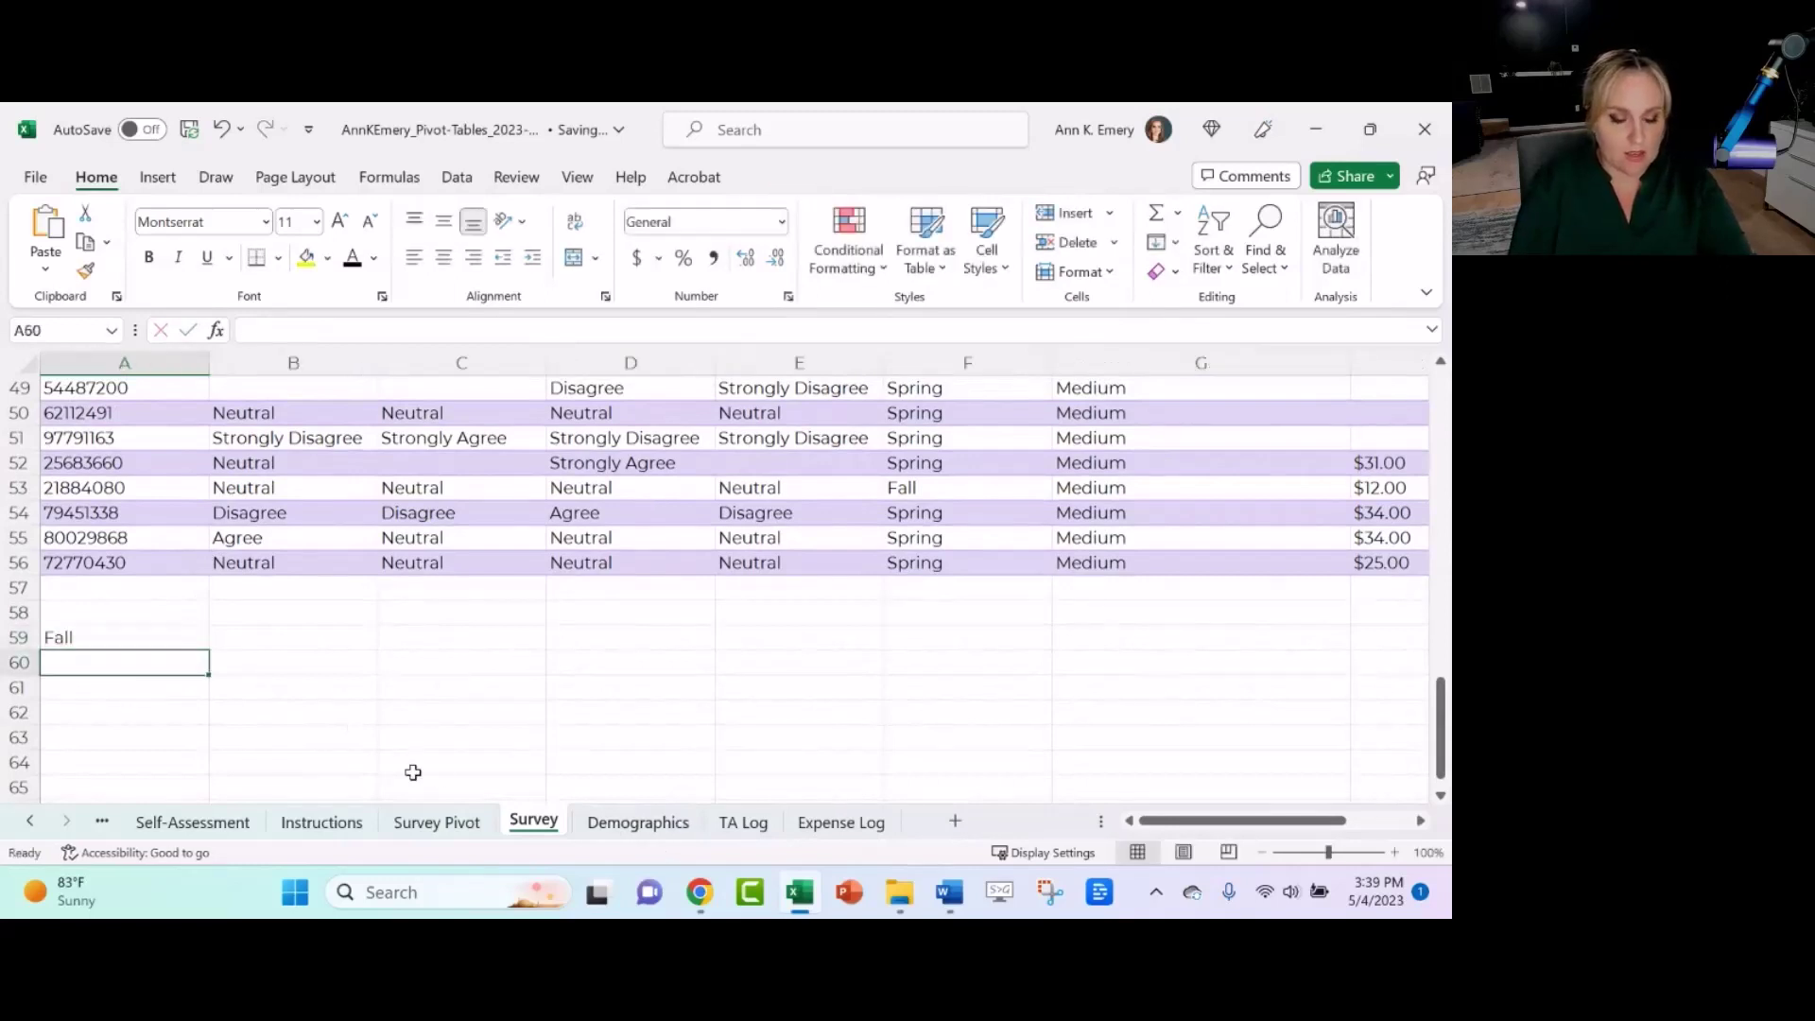
pyautogui.write('Spring')
pyautogui.press('Return')
pyautogui.write('Total')
pyautogui.press('Tab')
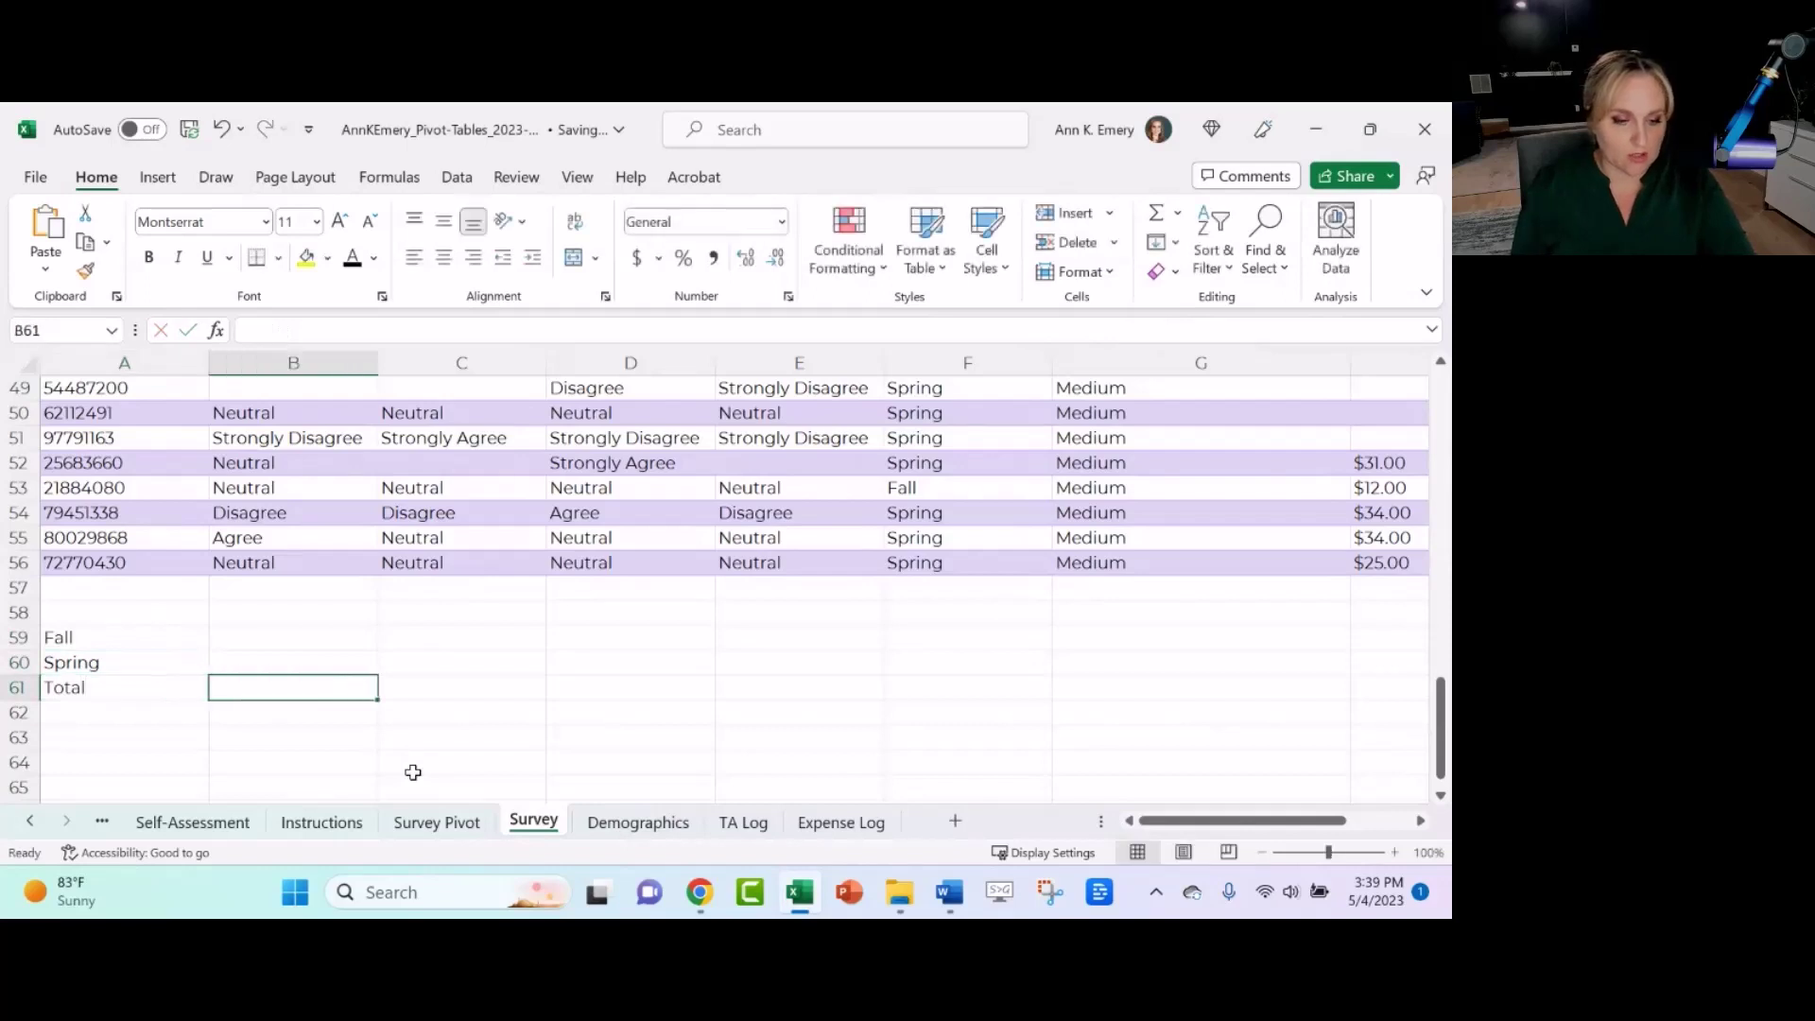
# - Add the heading Counts in A58 above the labels and the heading Percentages in A63
pyautogui.click(88, 613)
pyautogui.write('Counts')
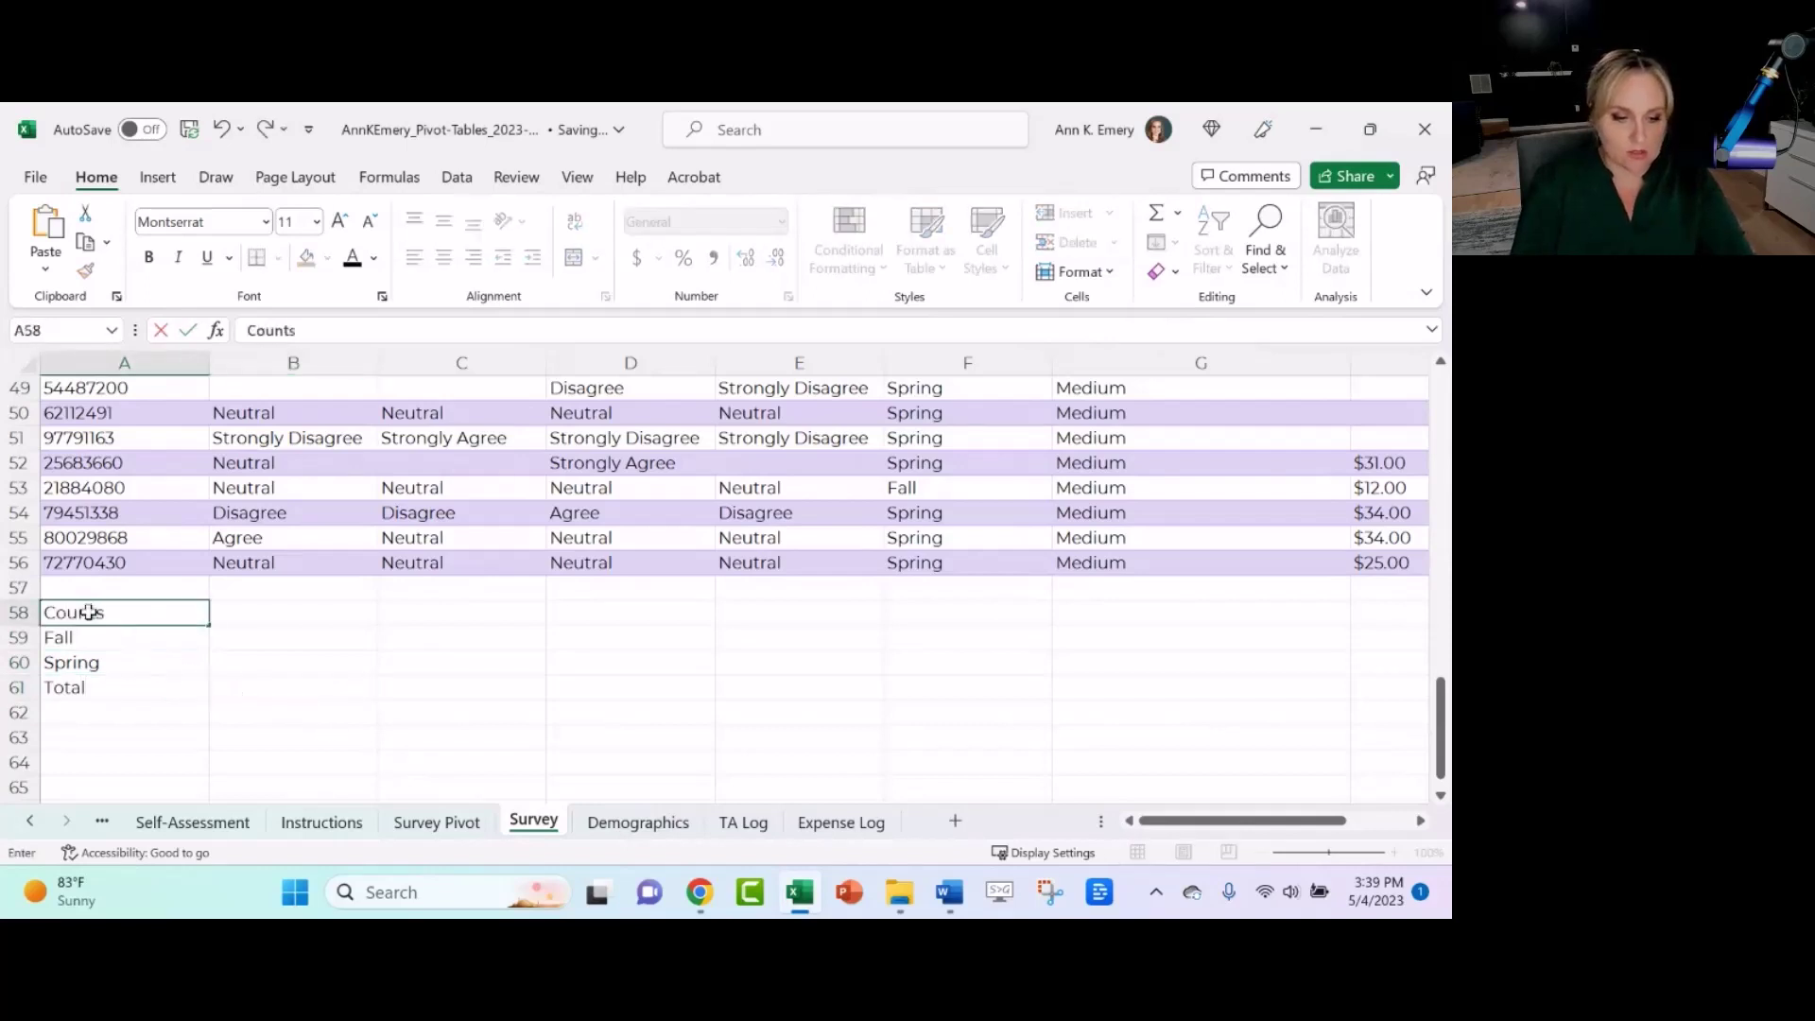
pyautogui.press('Return')
pyautogui.press('Return')
pyautogui.press('Return')
pyautogui.press('Return')
pyautogui.press('Return')
pyautogui.write('Percentages')
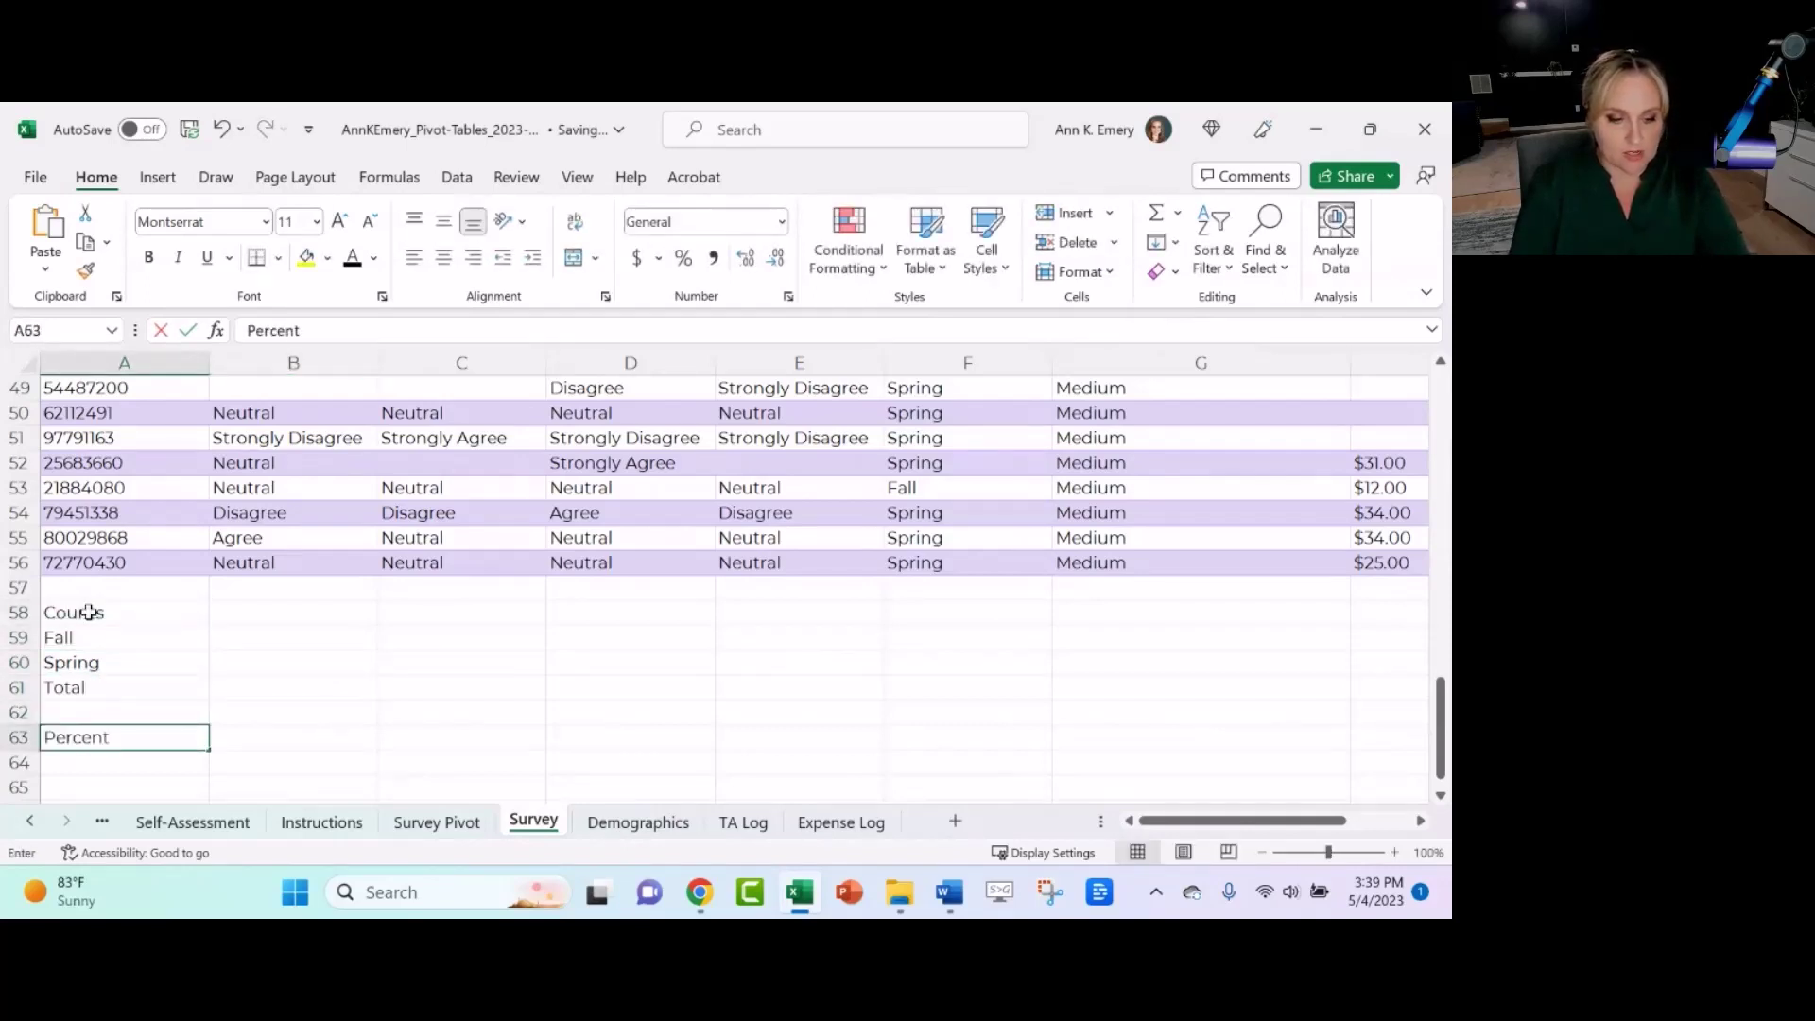
pyautogui.press('Return')
# - Copy the Fall, Spring and Total labels from A59:A61 to the cells under Percentages, starting at A64
pyautogui.moveTo(126, 639); pyautogui.dragTo(122, 686)
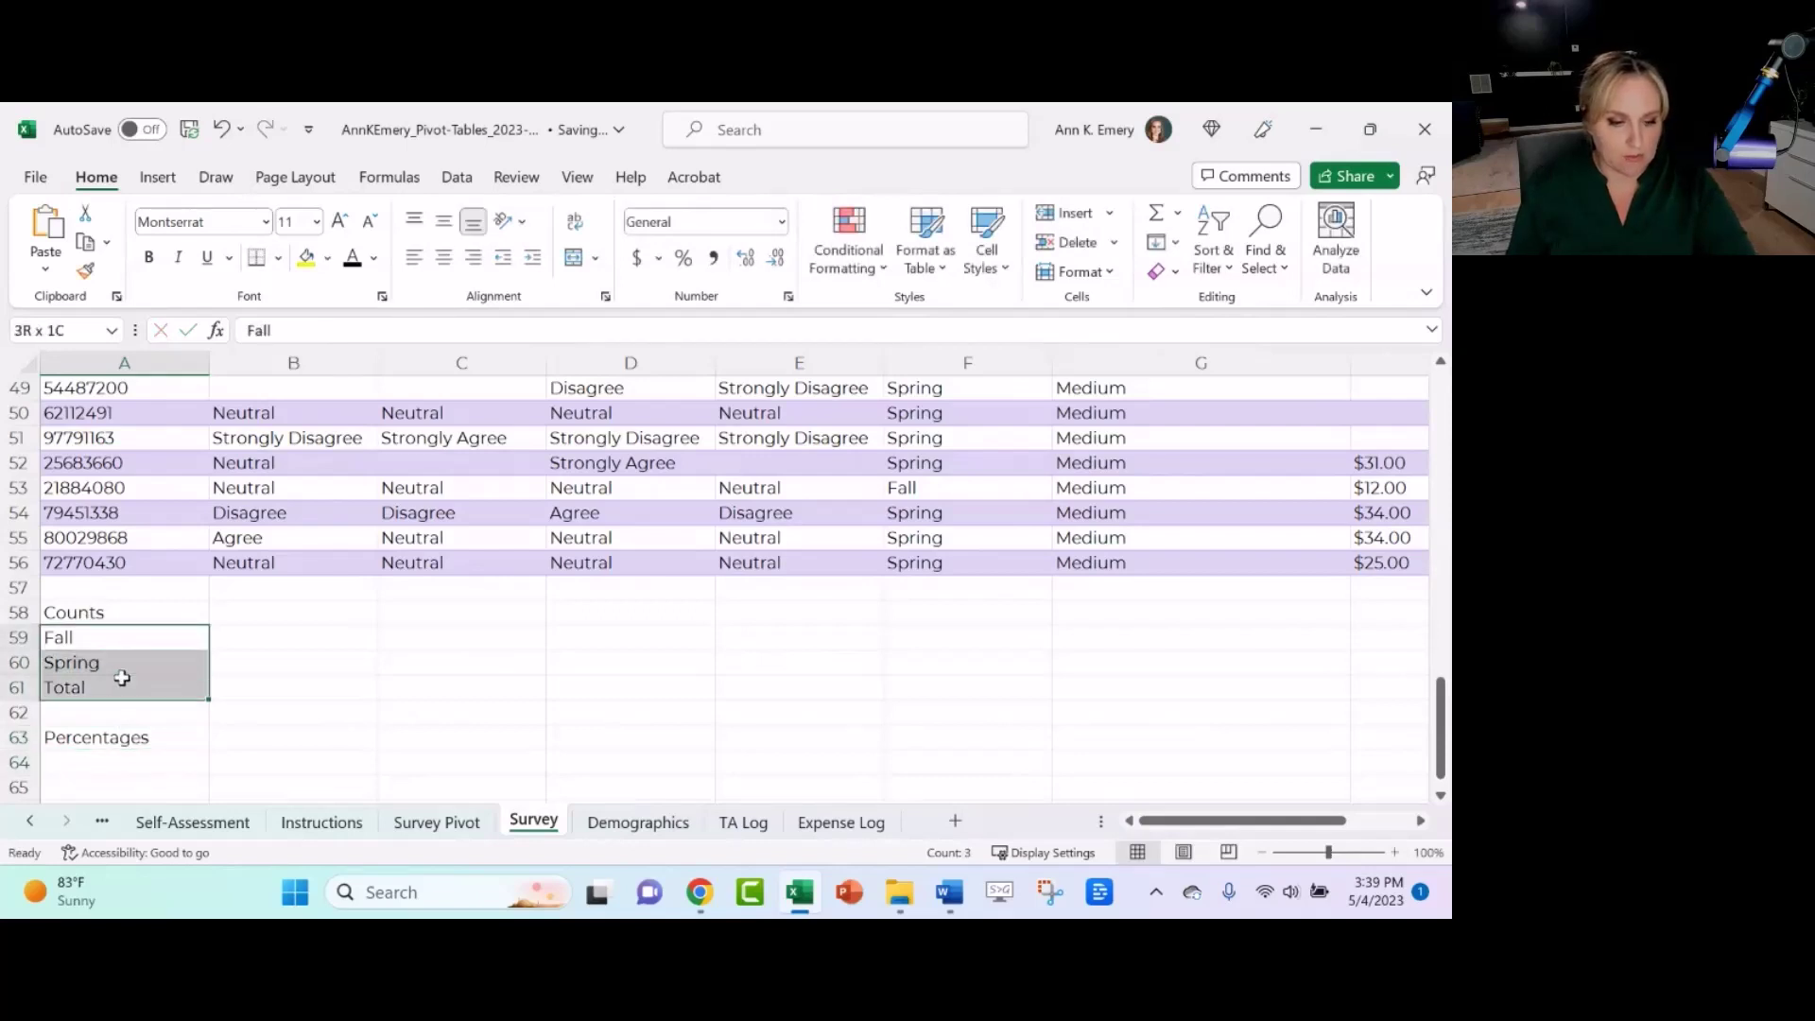
pyautogui.hotkey('ctrl', 'c')
pyautogui.hotkey('ctrl', 'v')
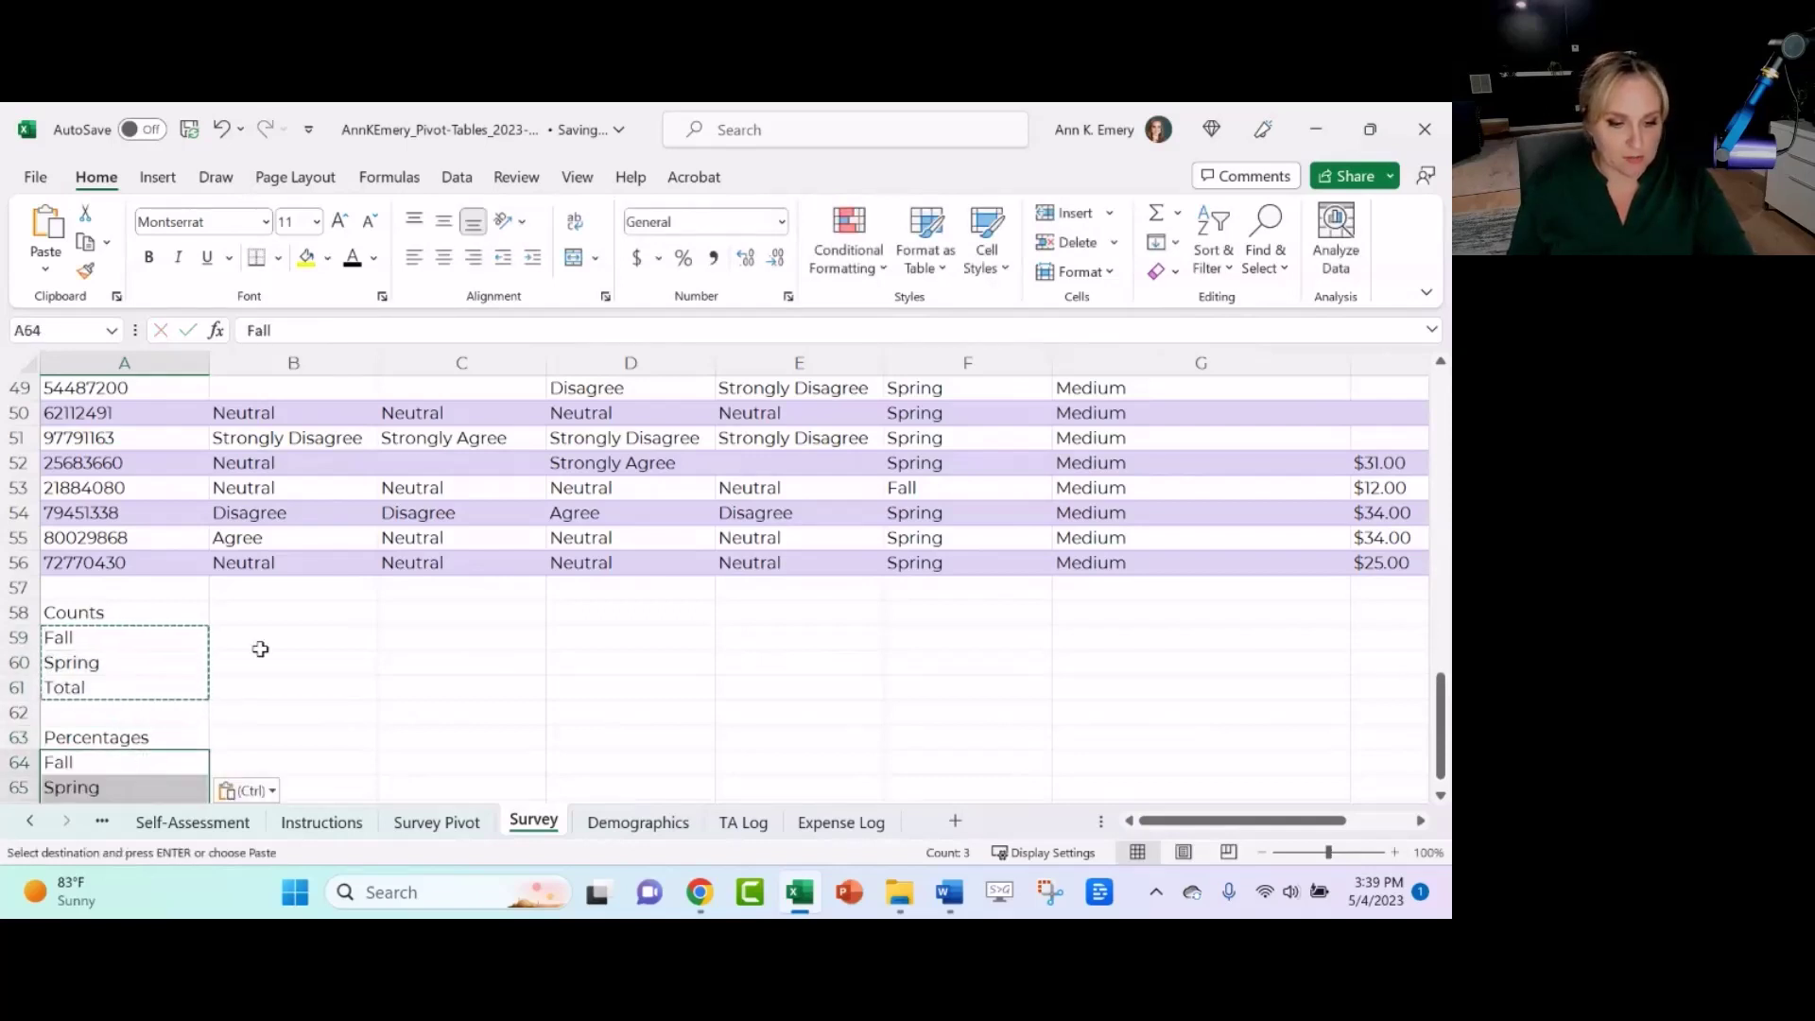
pyautogui.click(262, 637)
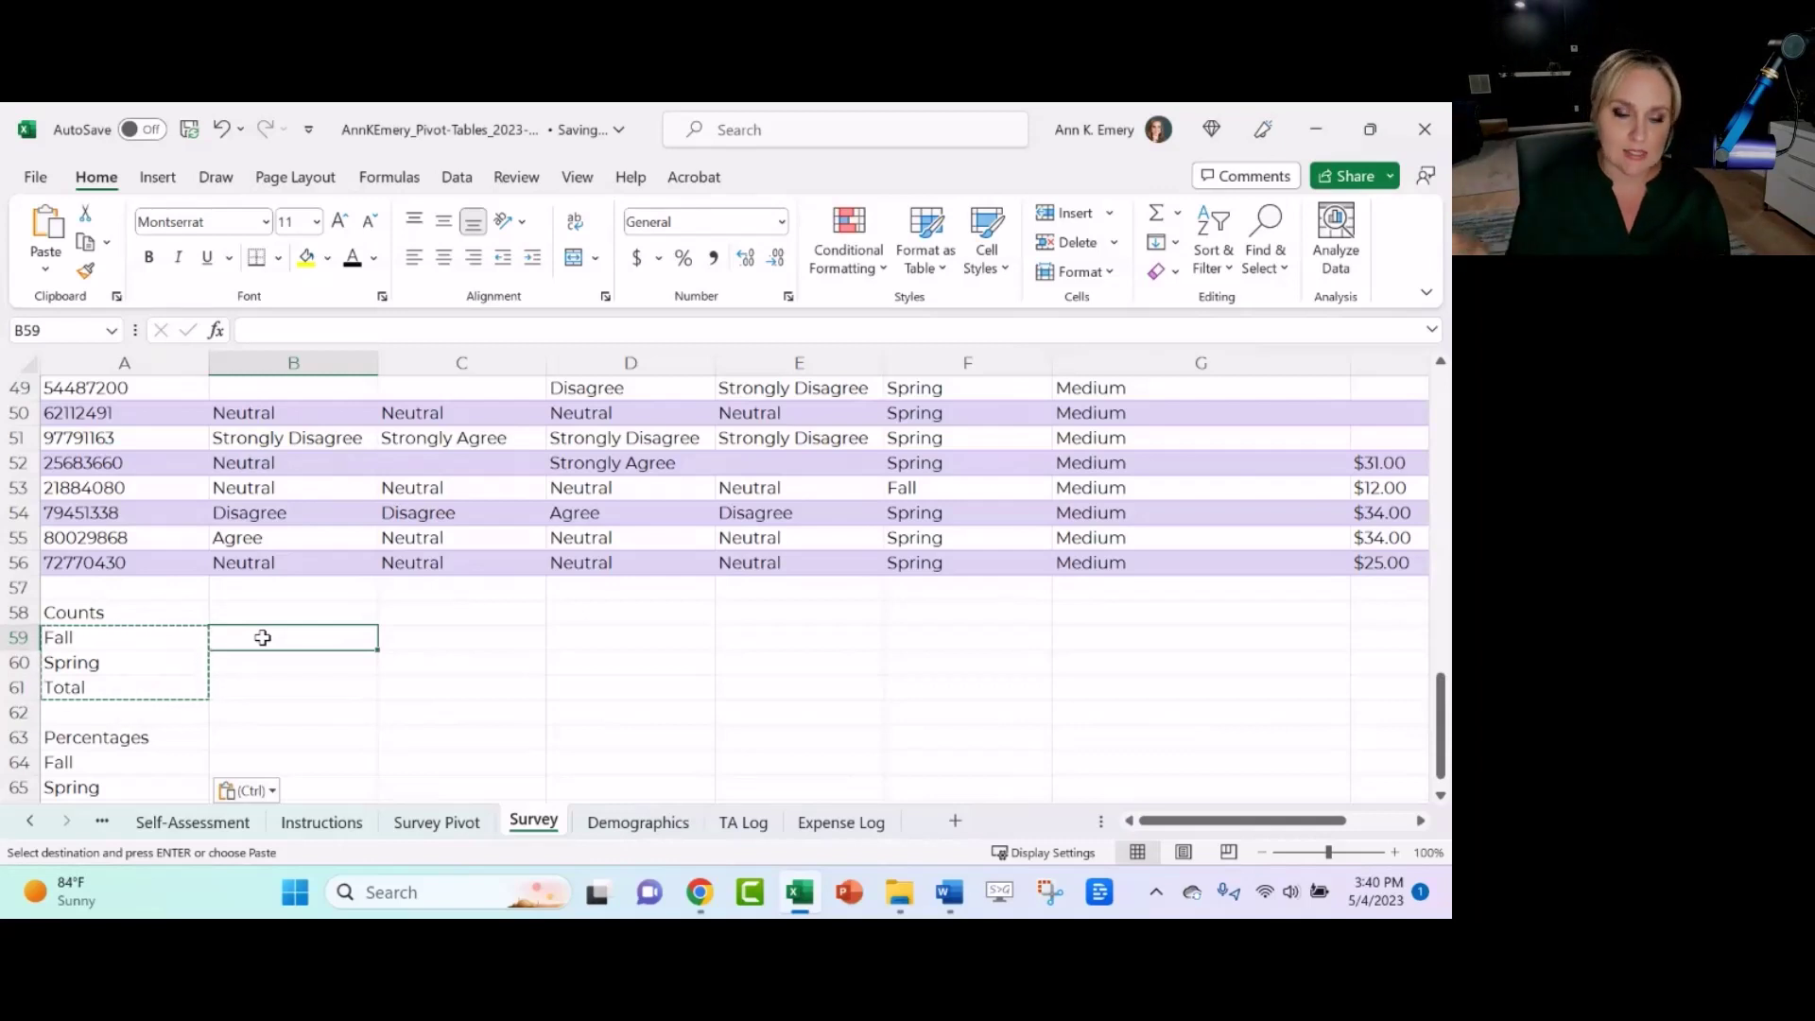
pyautogui.press('Escape')
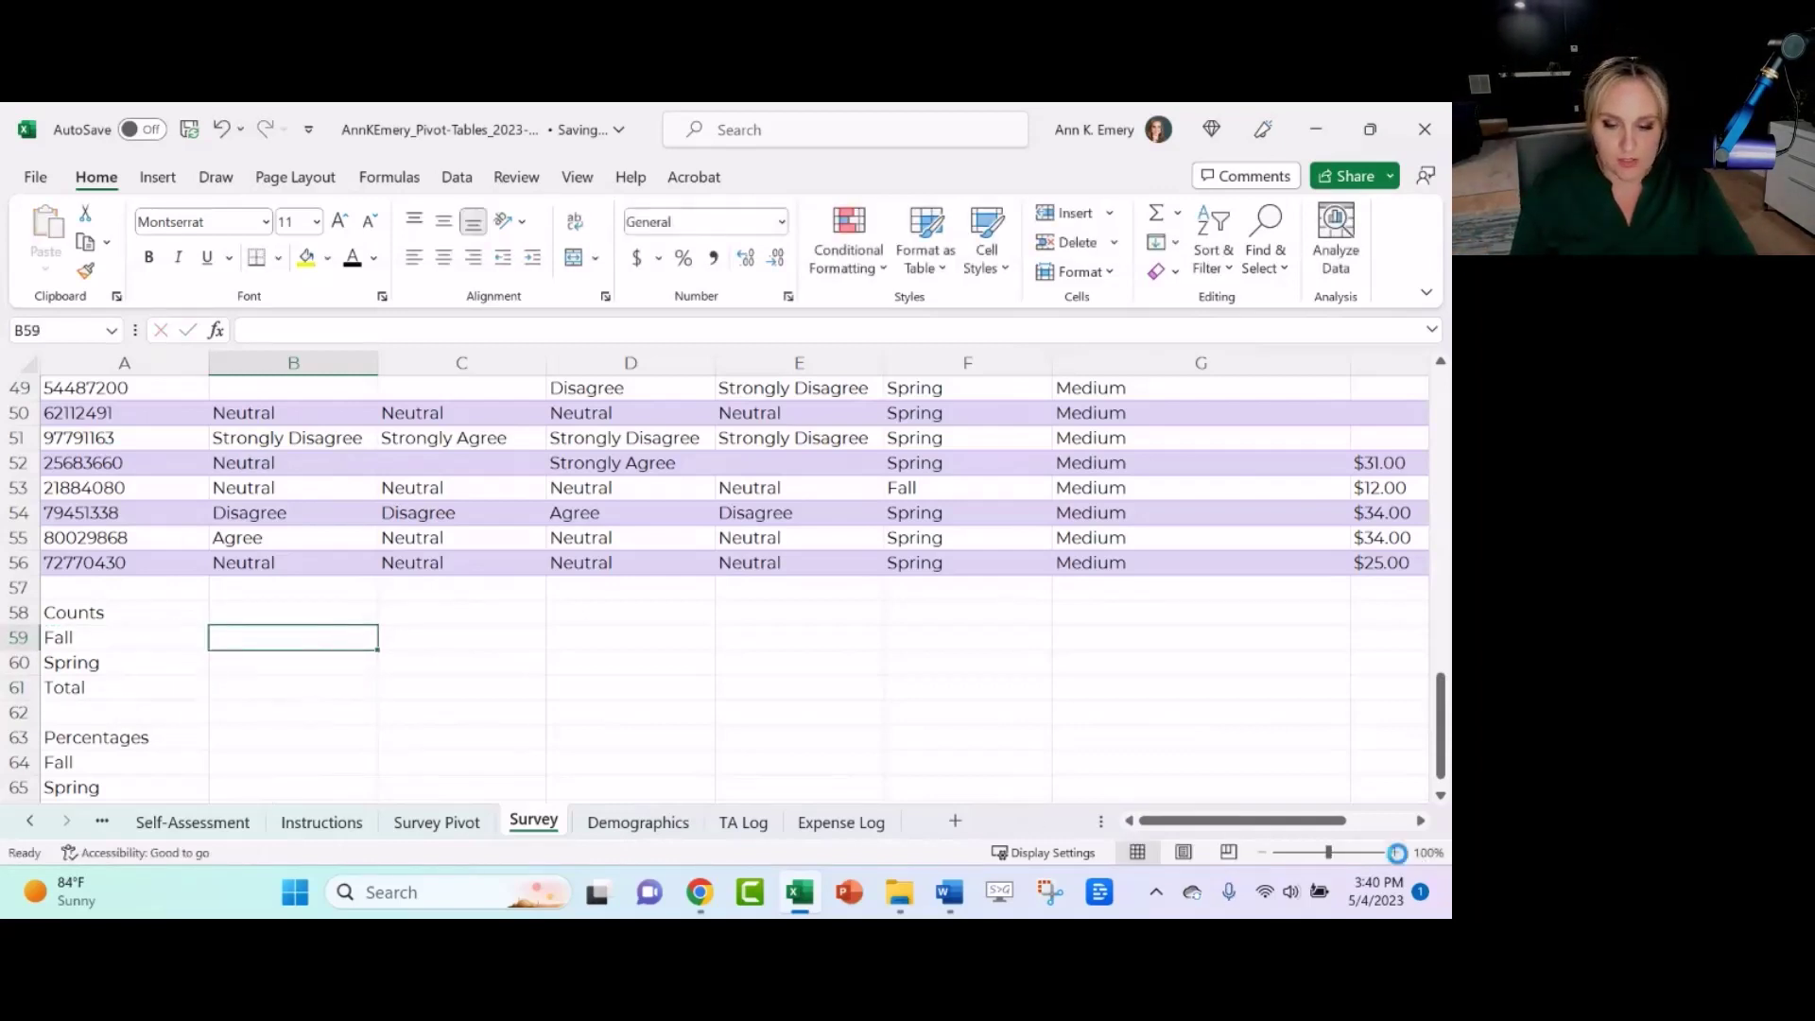
pyautogui.click(1394, 851)
pyautogui.moveTo(1192, 821); pyautogui.dragTo(1172, 825)
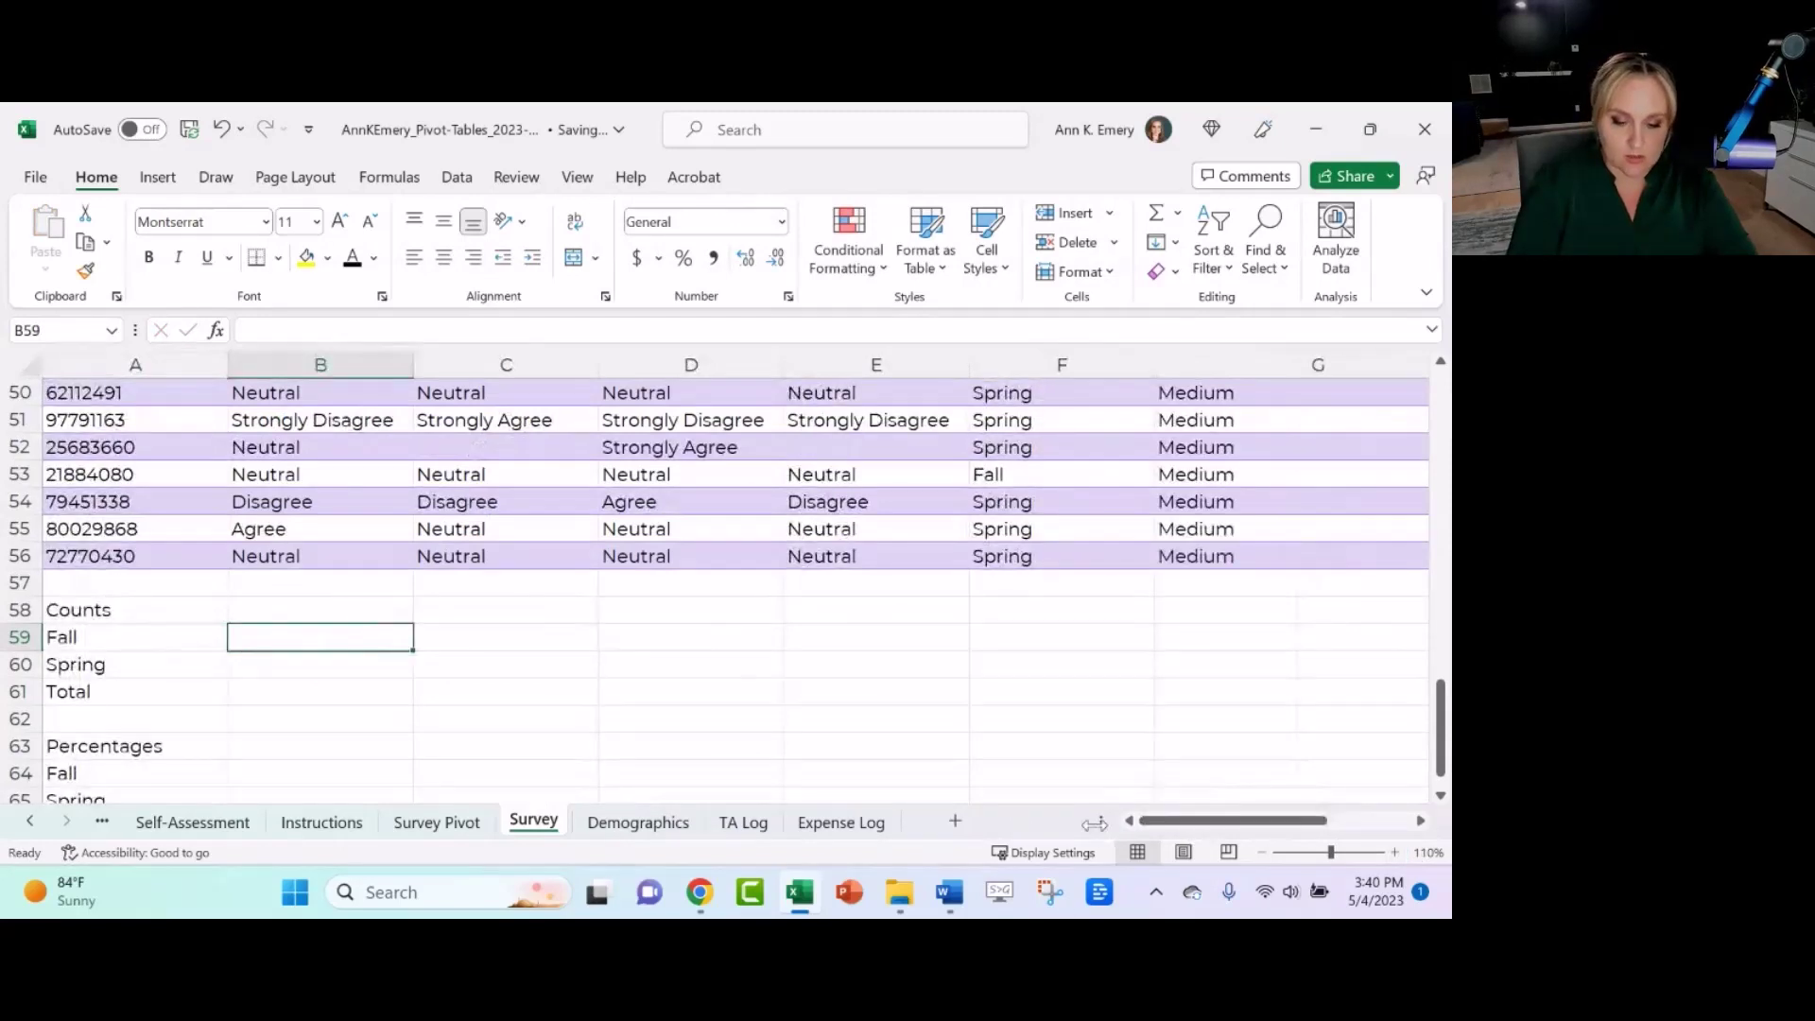
pyautogui.write('=countifs(')
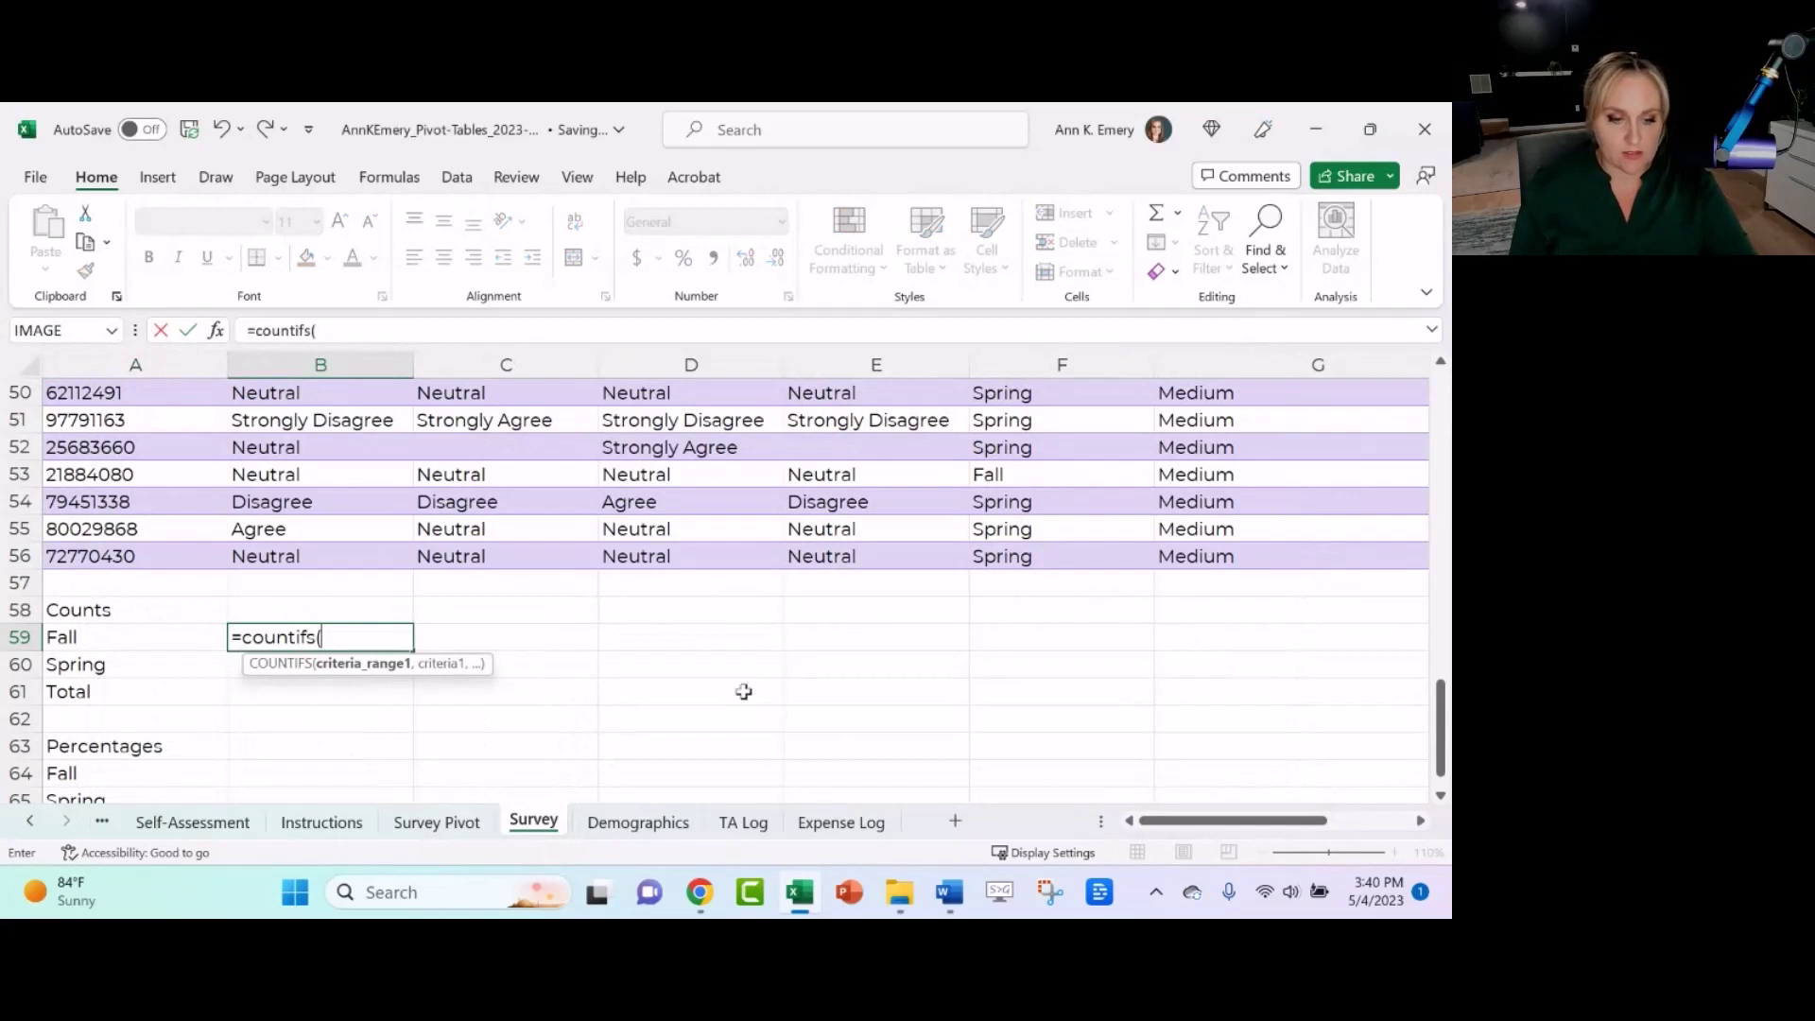
pyautogui.click(325, 551)
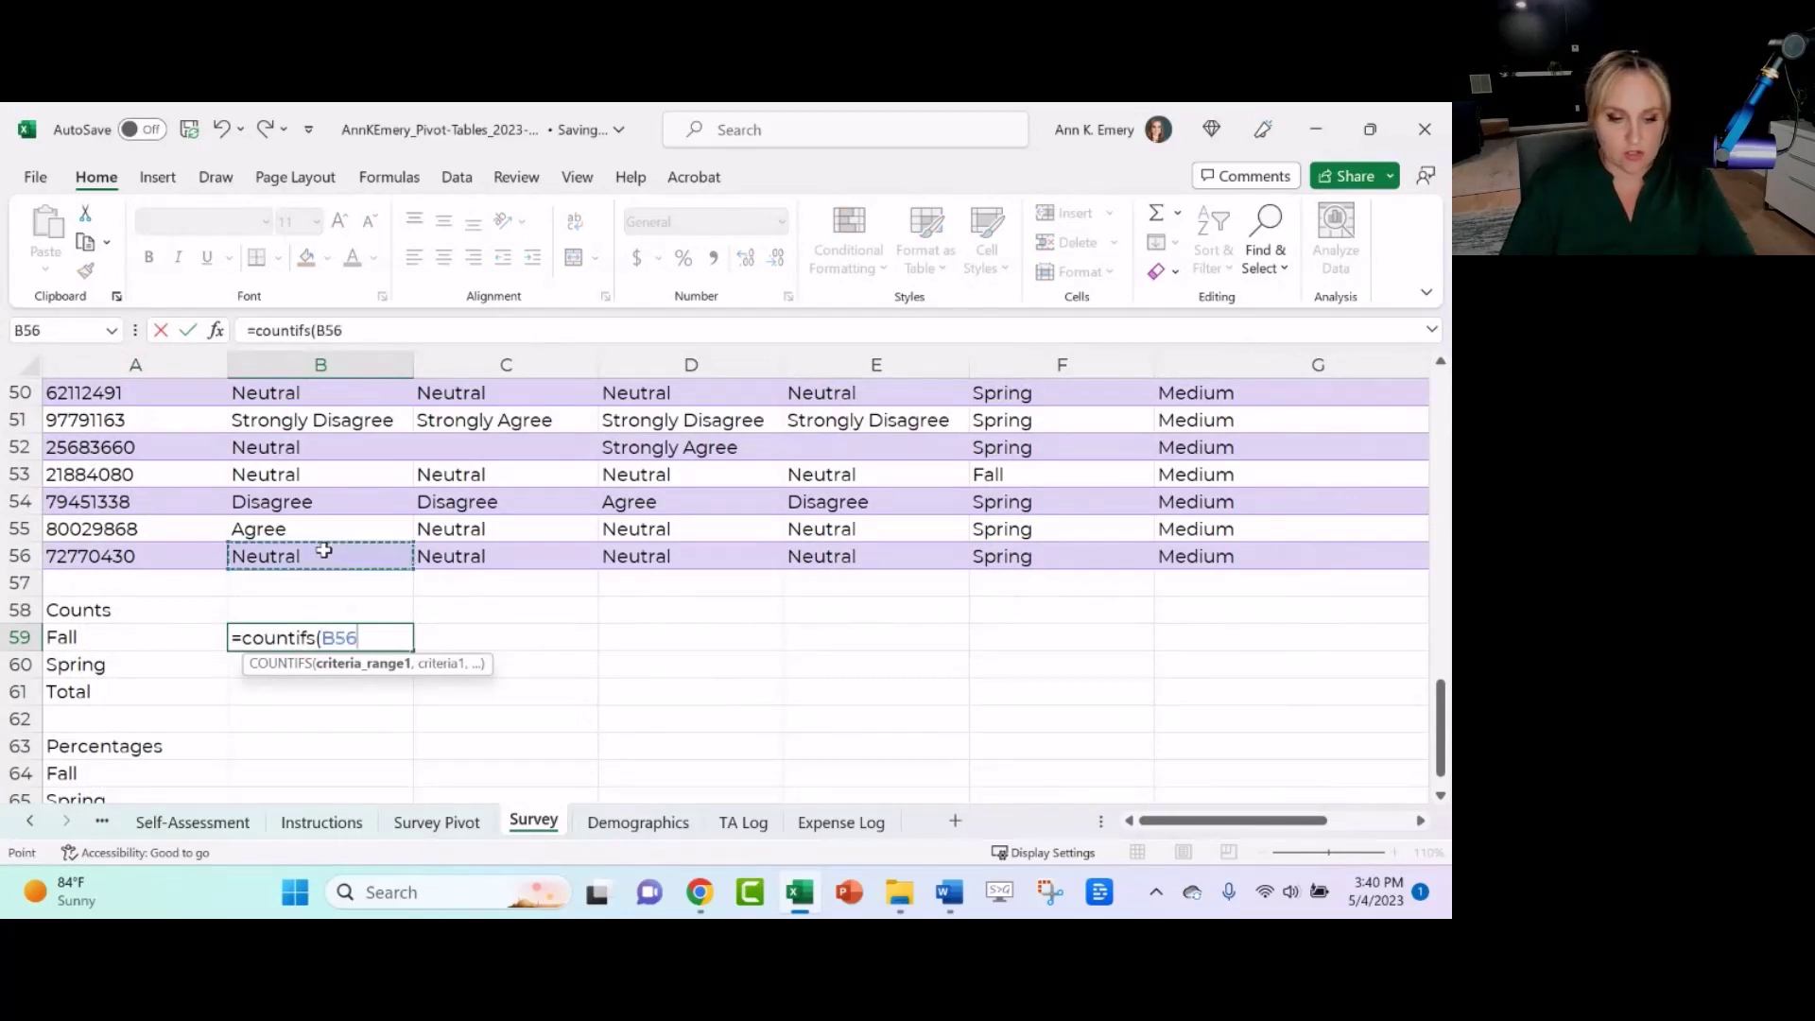
pyautogui.press('BackSpace')
pyautogui.press('BackSpace')
pyautogui.press('BackSpace')
pyautogui.press('BackSpace')
pyautogui.press('BackSpace')
pyautogui.press('BackSpace')
pyautogui.press('BackSpace')
pyautogui.press('BackSpace')
pyautogui.press('BackSpace')
pyautogui.press('BackSpace')
pyautogui.press('BackSpace')
pyautogui.press('BackSpace')
pyautogui.press('BackSpace')
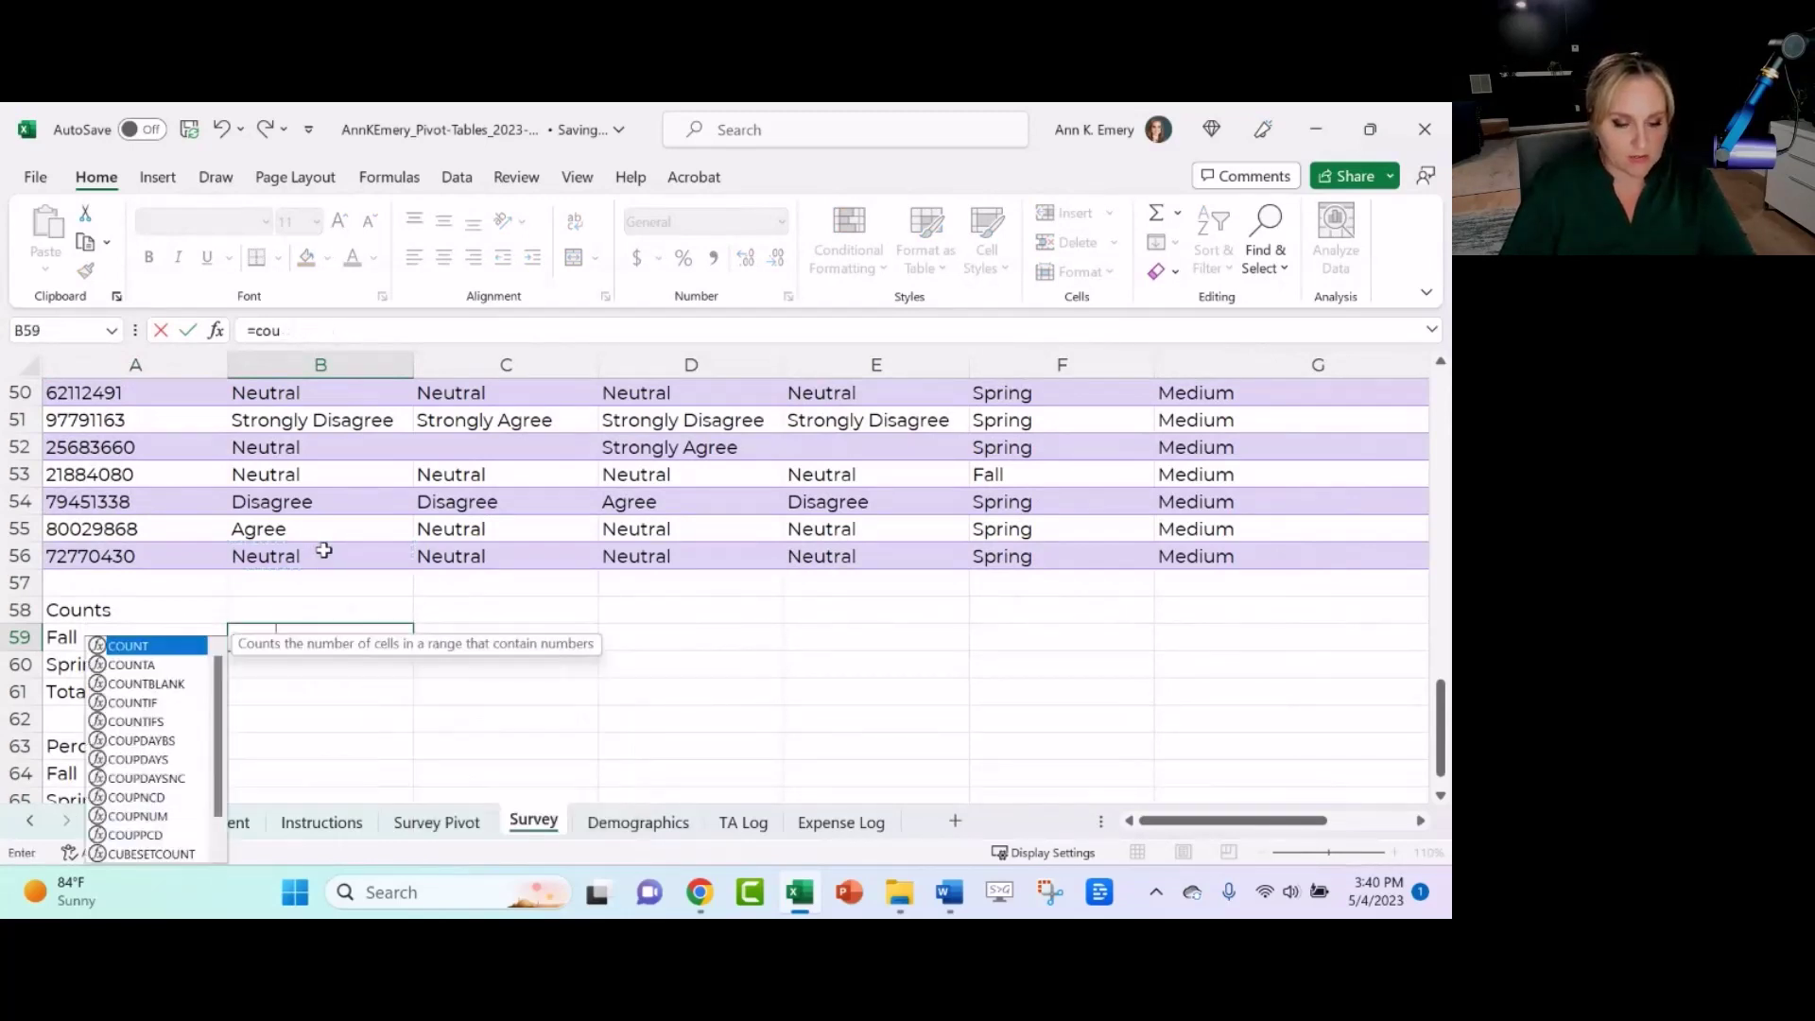
pyautogui.press('Return')
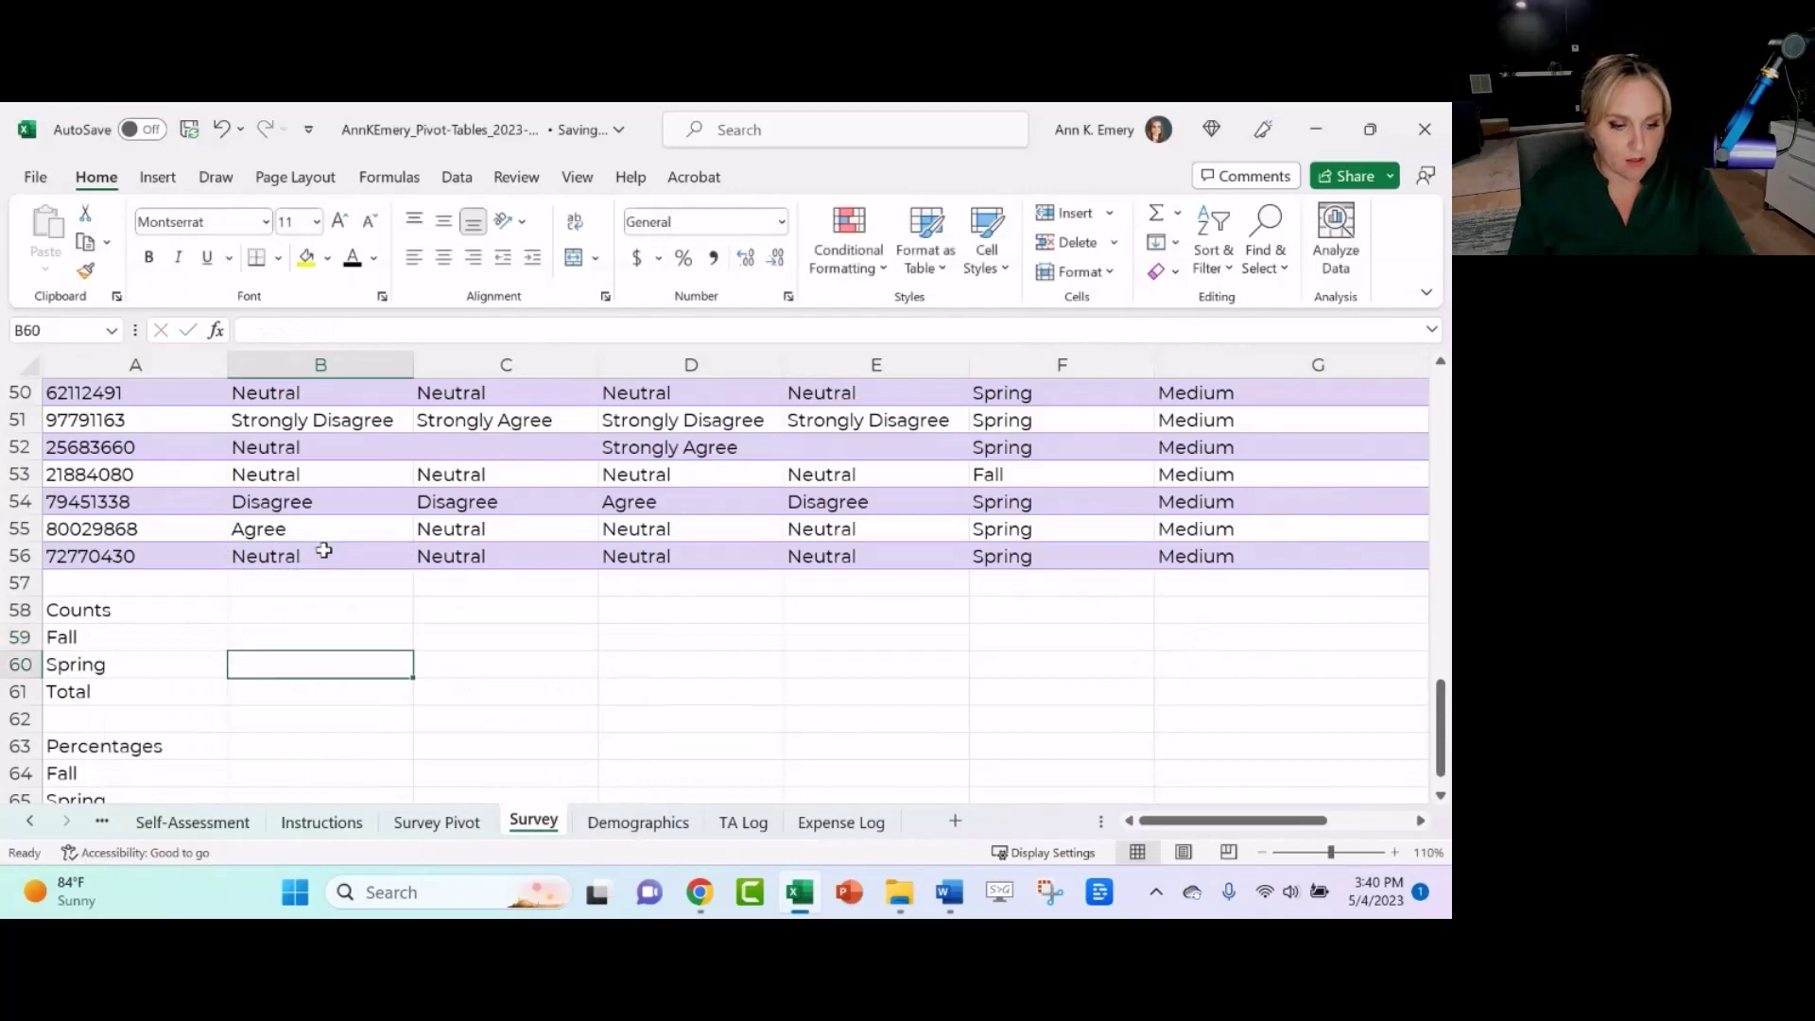
# - Insert five blank rows at row 60, between the Fall and Spring labels of the Counts section
pyautogui.click(20, 664)
pyautogui.click(1053, 215)
pyautogui.click(1052, 215)
pyautogui.click(1052, 216)
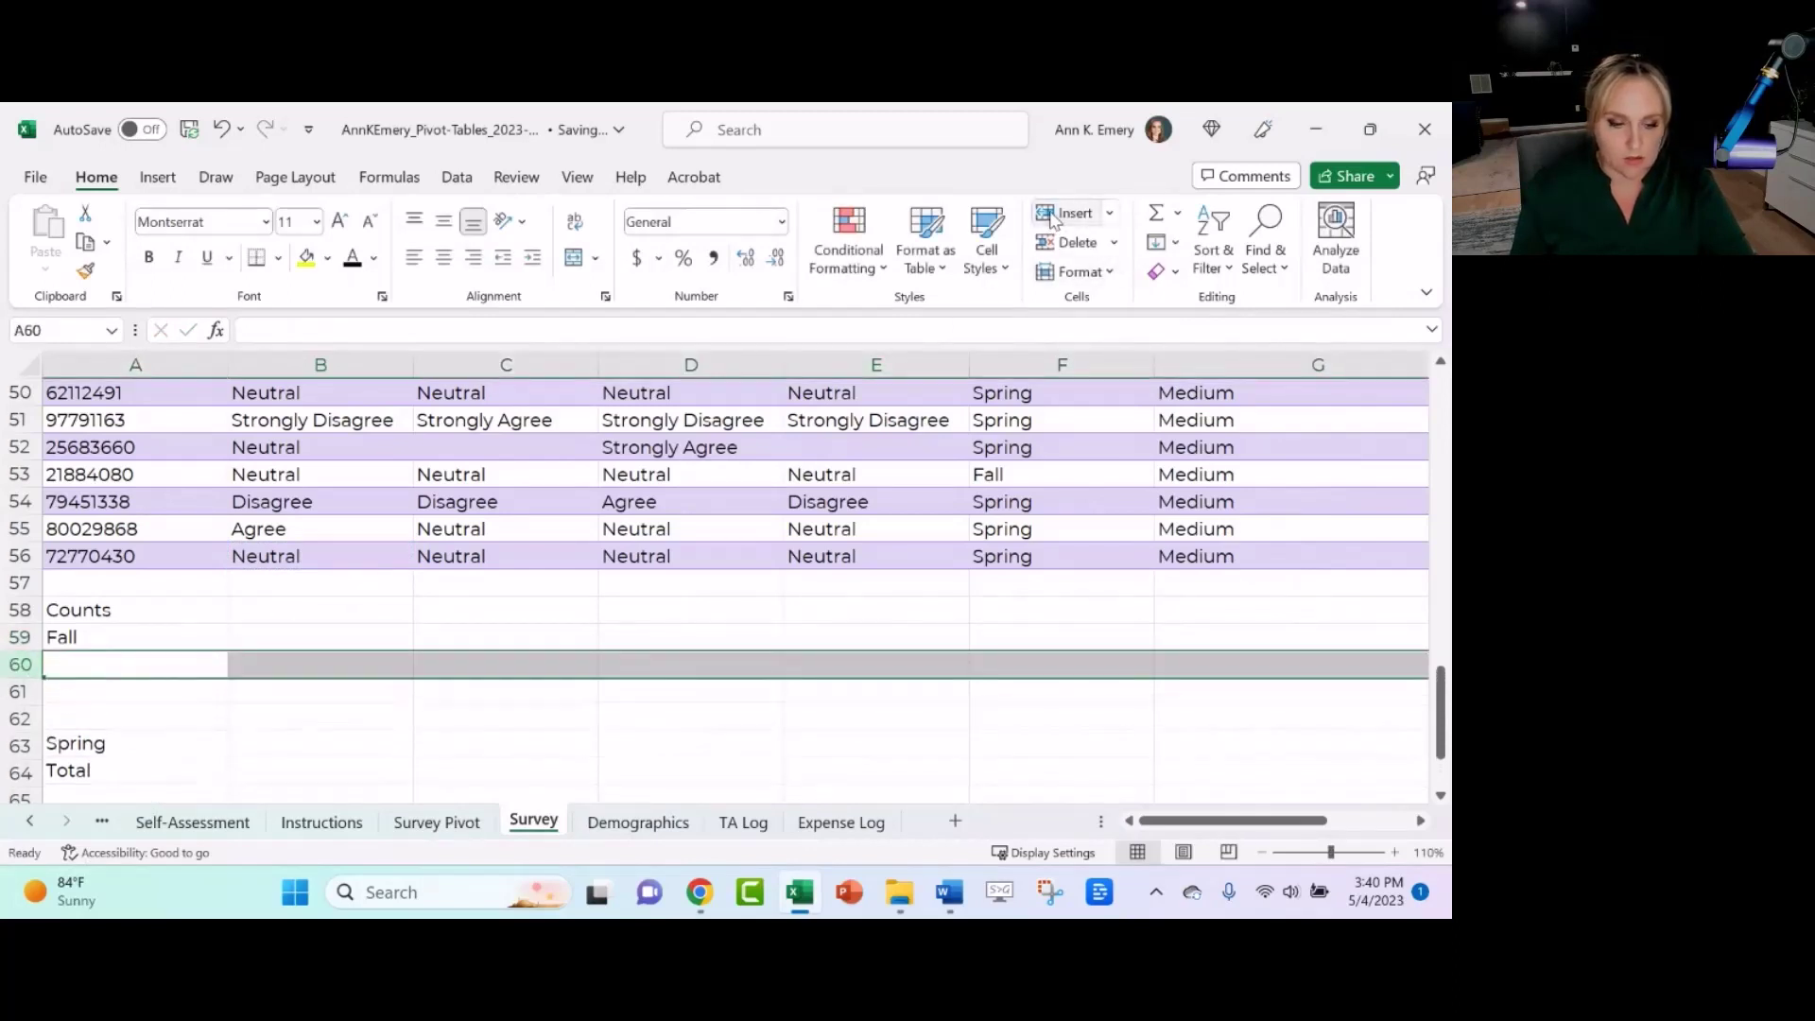
pyautogui.click(1053, 215)
pyautogui.click(1053, 216)
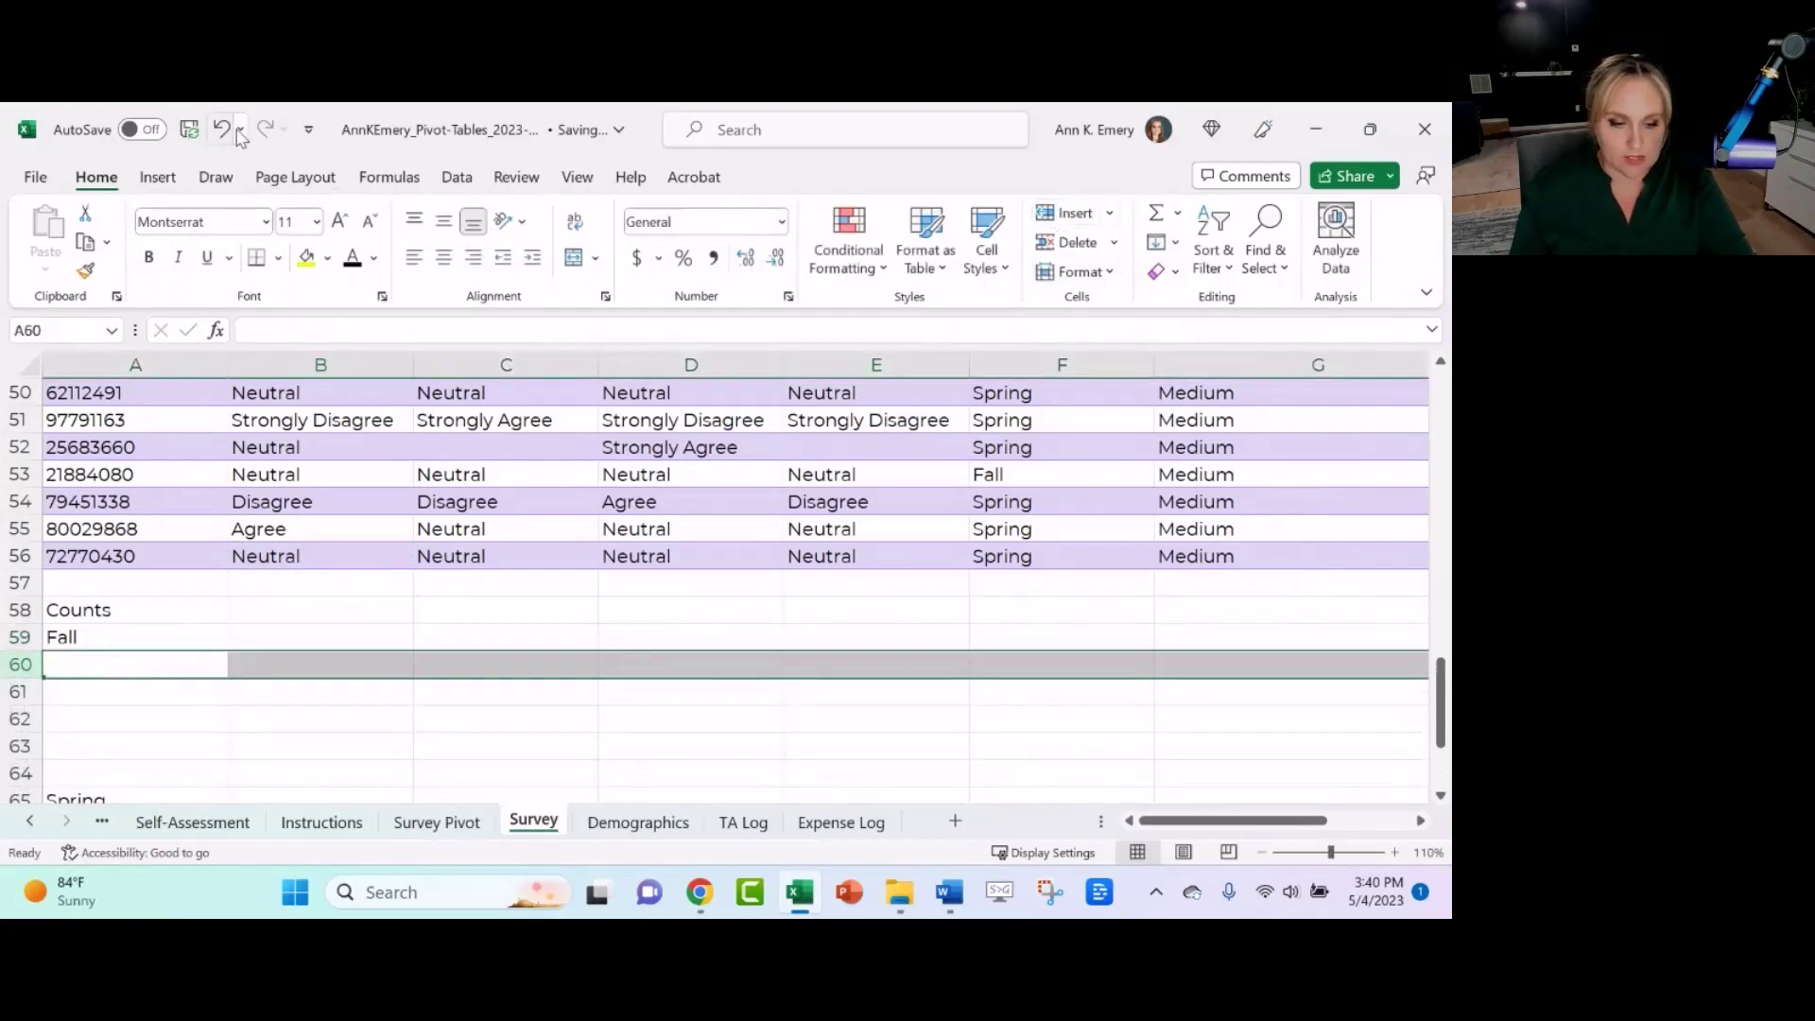
# - Enter the response categories Strongly Agree, Agree, Neutral, Disagree and Strongly Disagree in A60 to A64 under Fall
pyautogui.click(184, 665)
pyautogui.write('Strongl')
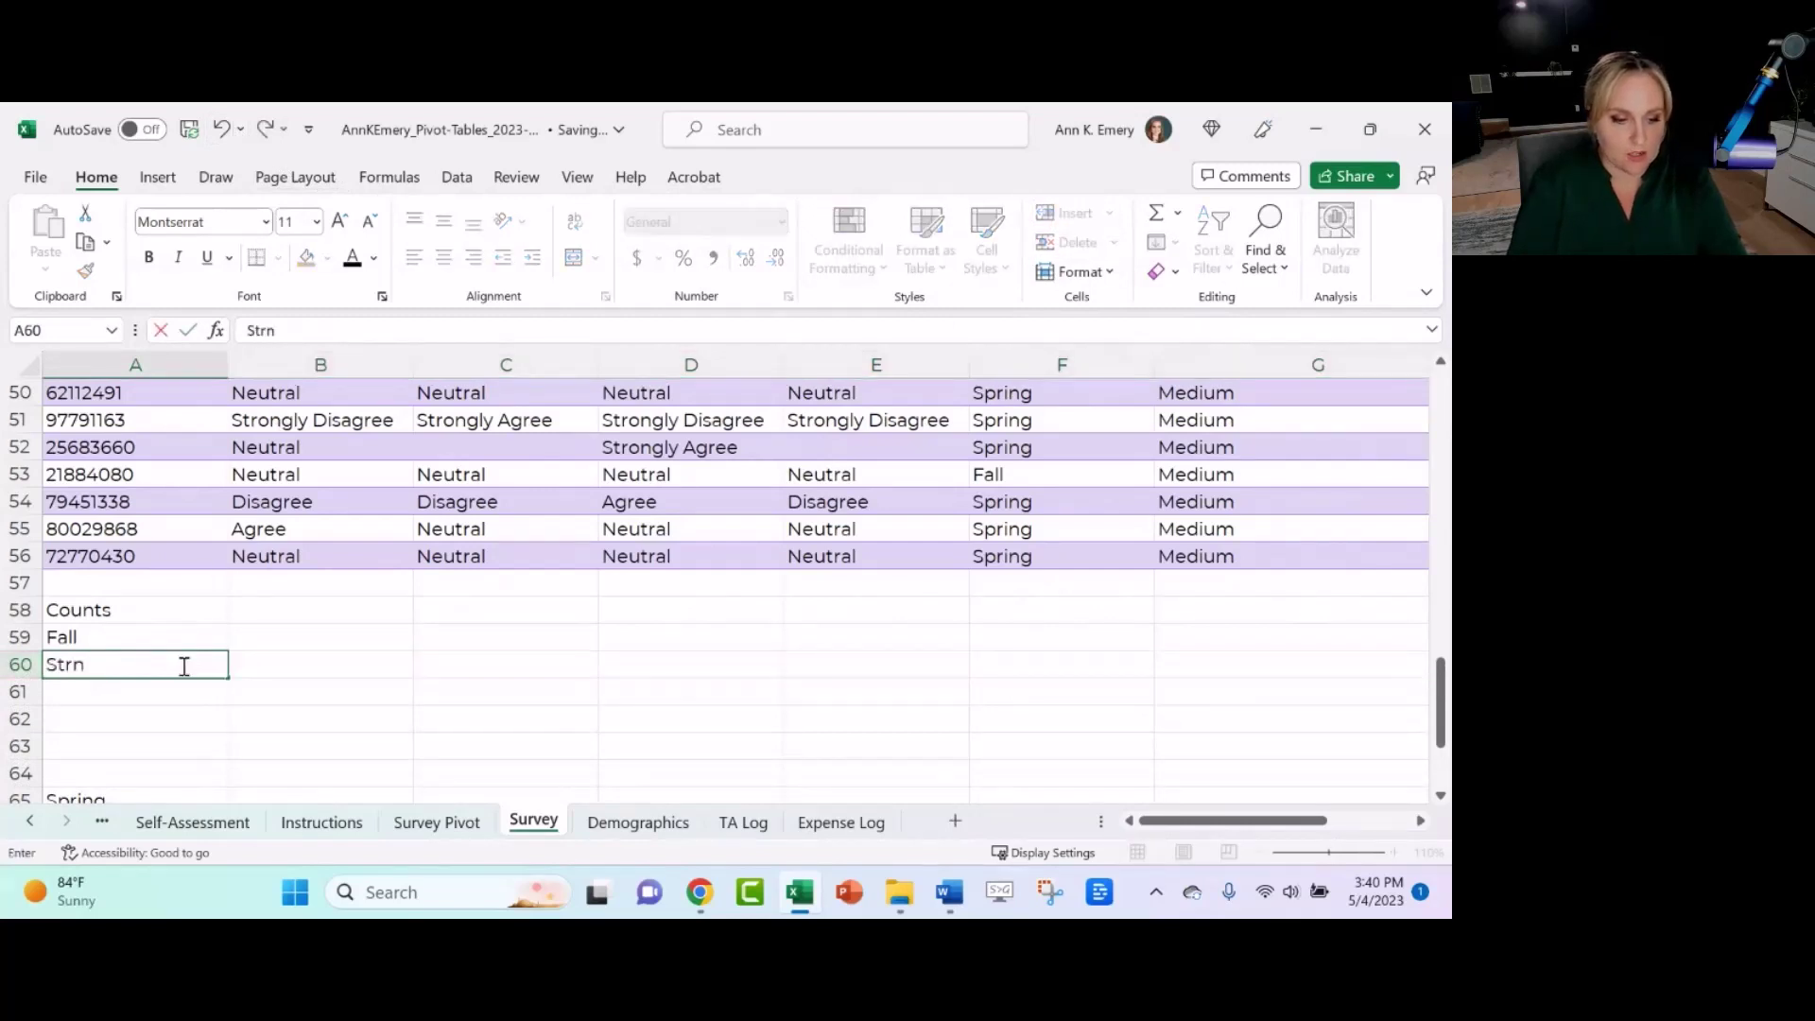
pyautogui.write('y A')
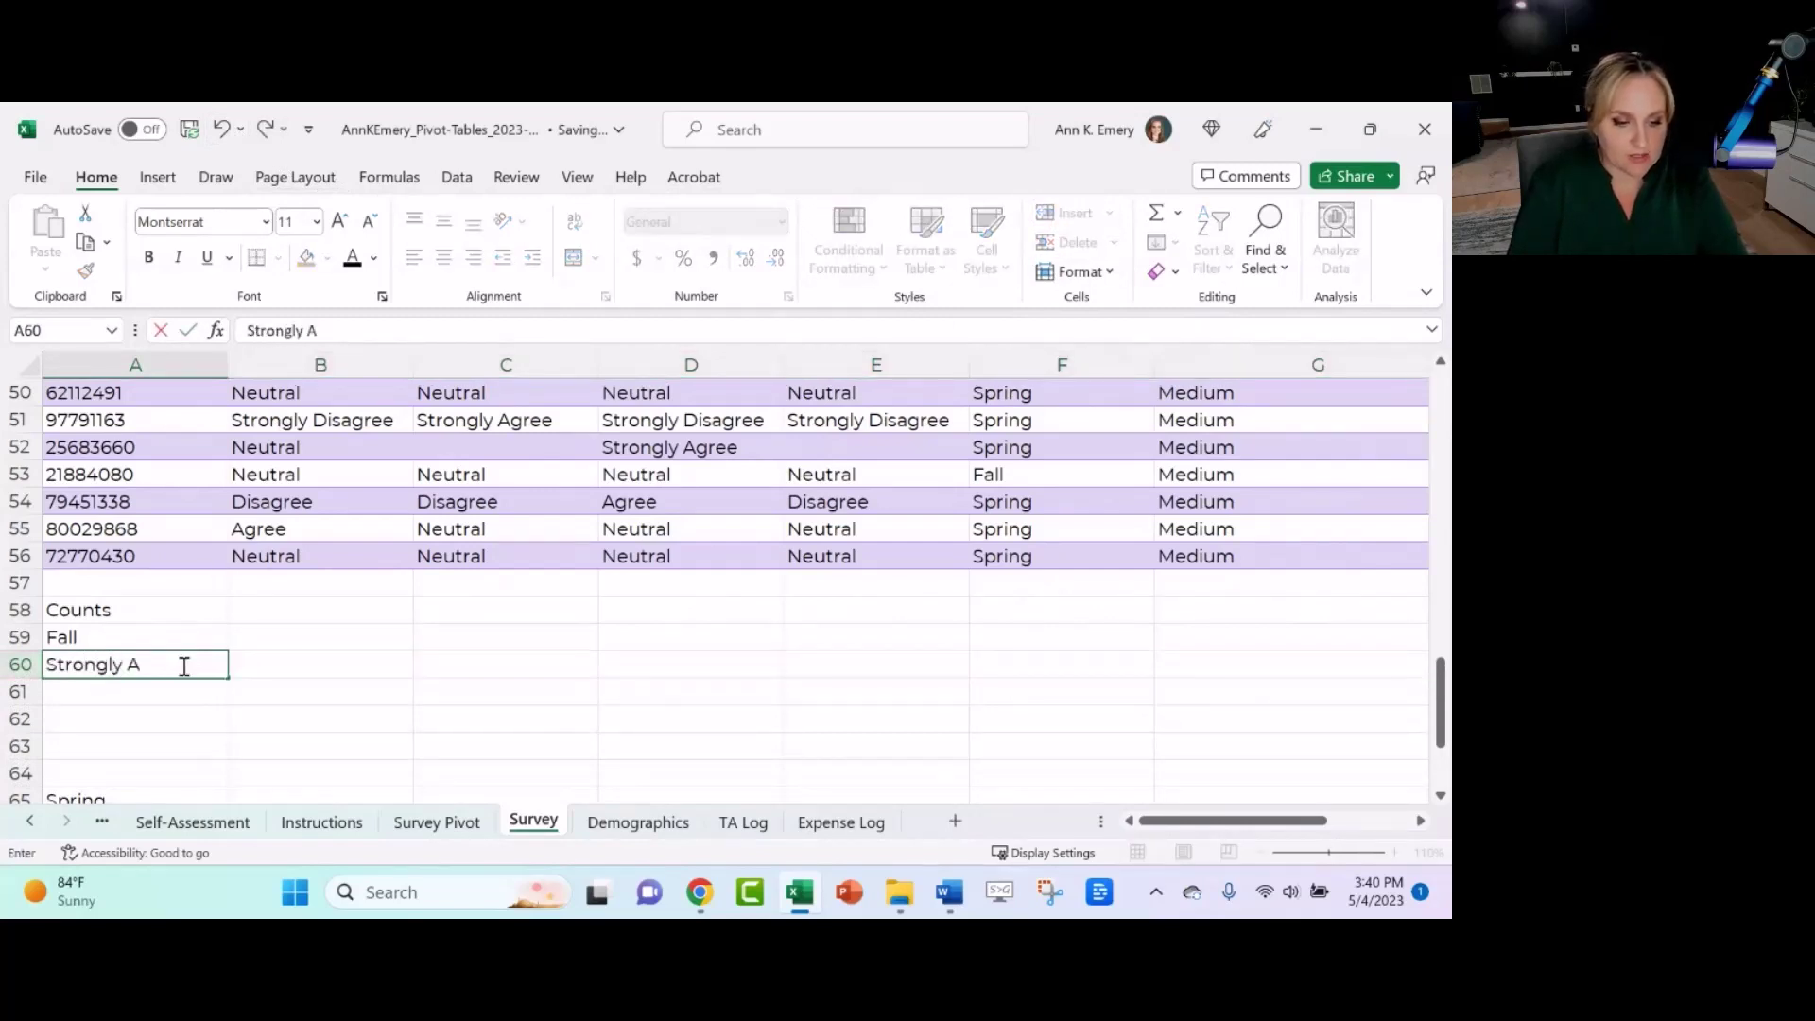
pyautogui.write('gree')
pyautogui.press('Return')
pyautogui.write('Agree')
pyautogui.press('Return')
pyautogui.write('Ne')
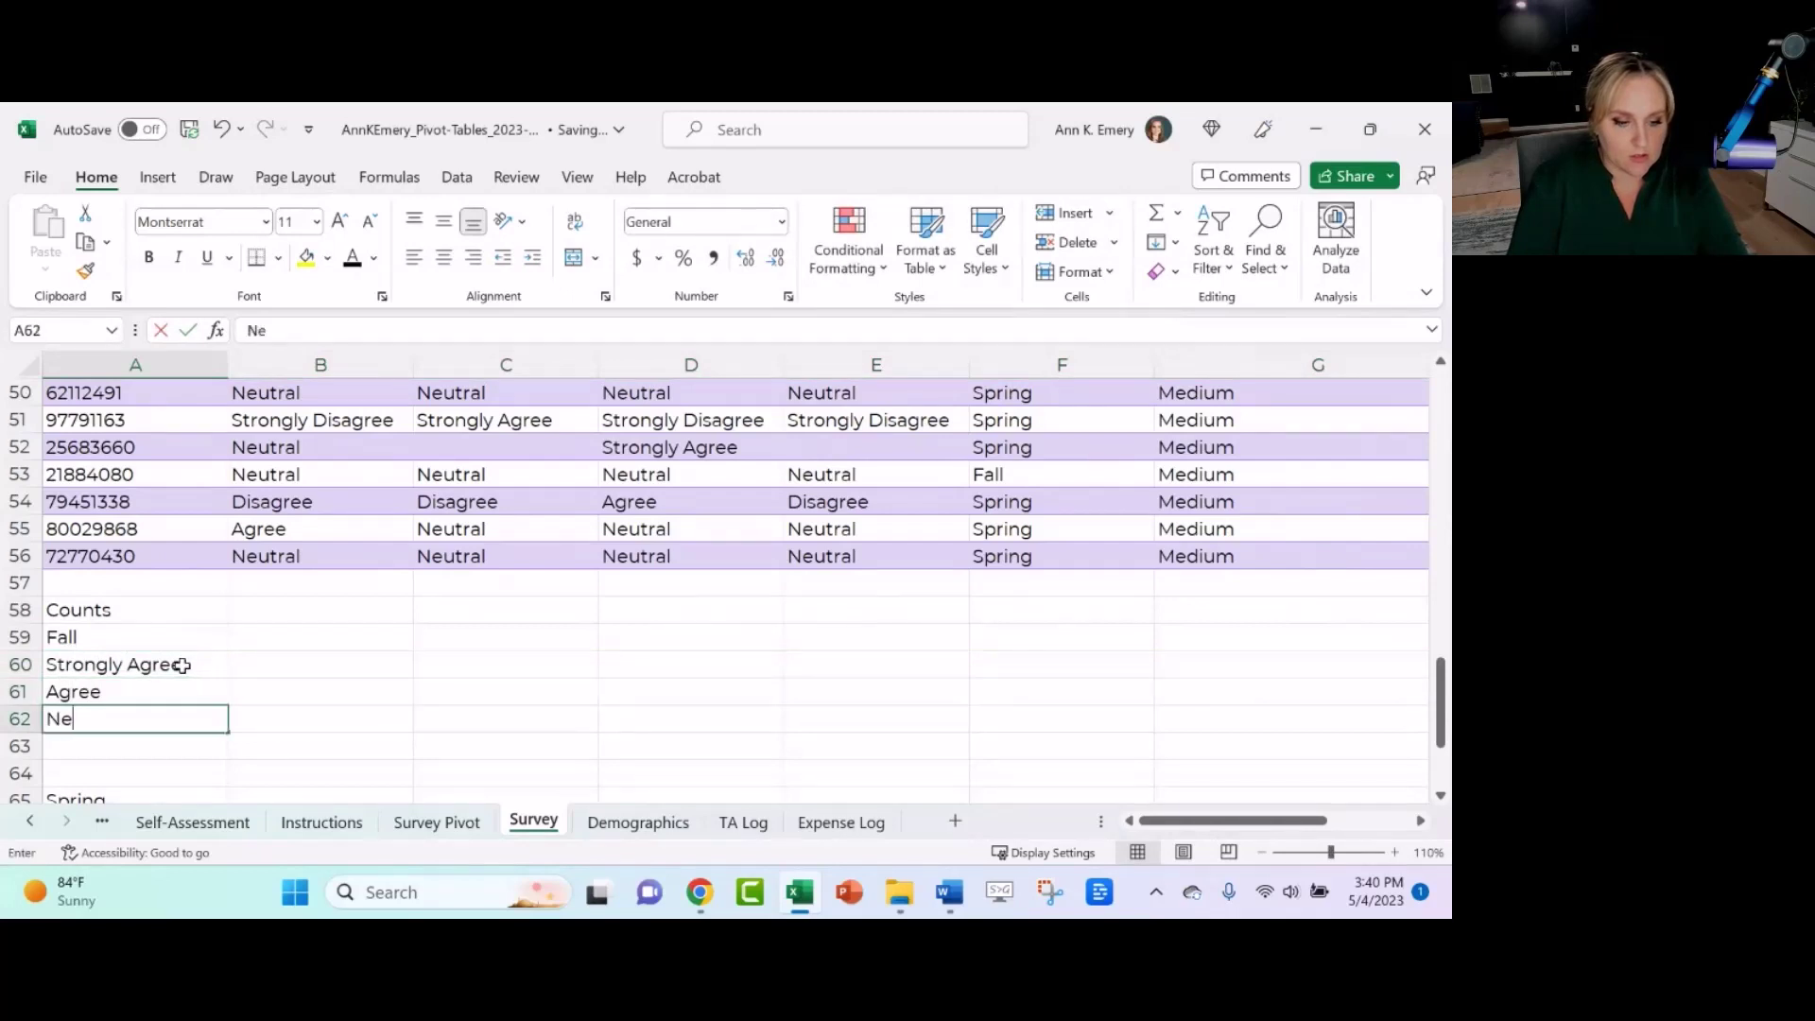
pyautogui.write('utral')
pyautogui.press('Return')
pyautogui.write('Disagree')
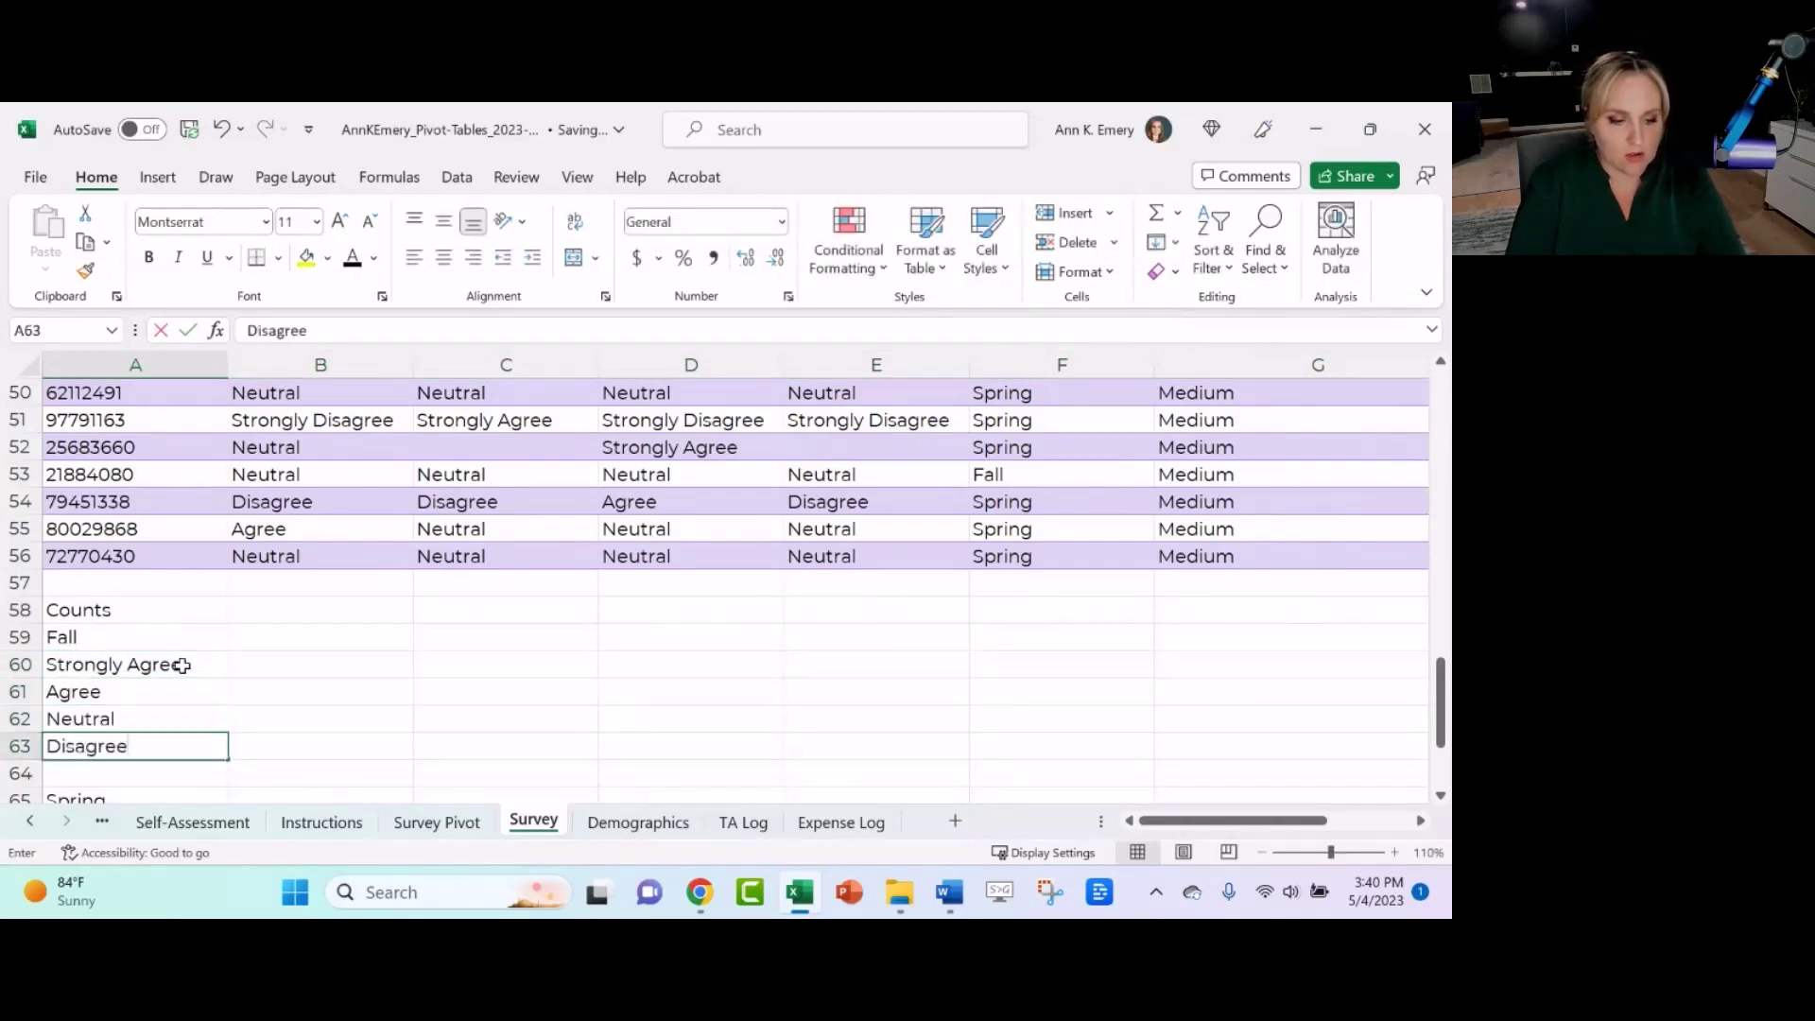
pyautogui.press('Return')
pyautogui.write('Strongly ')
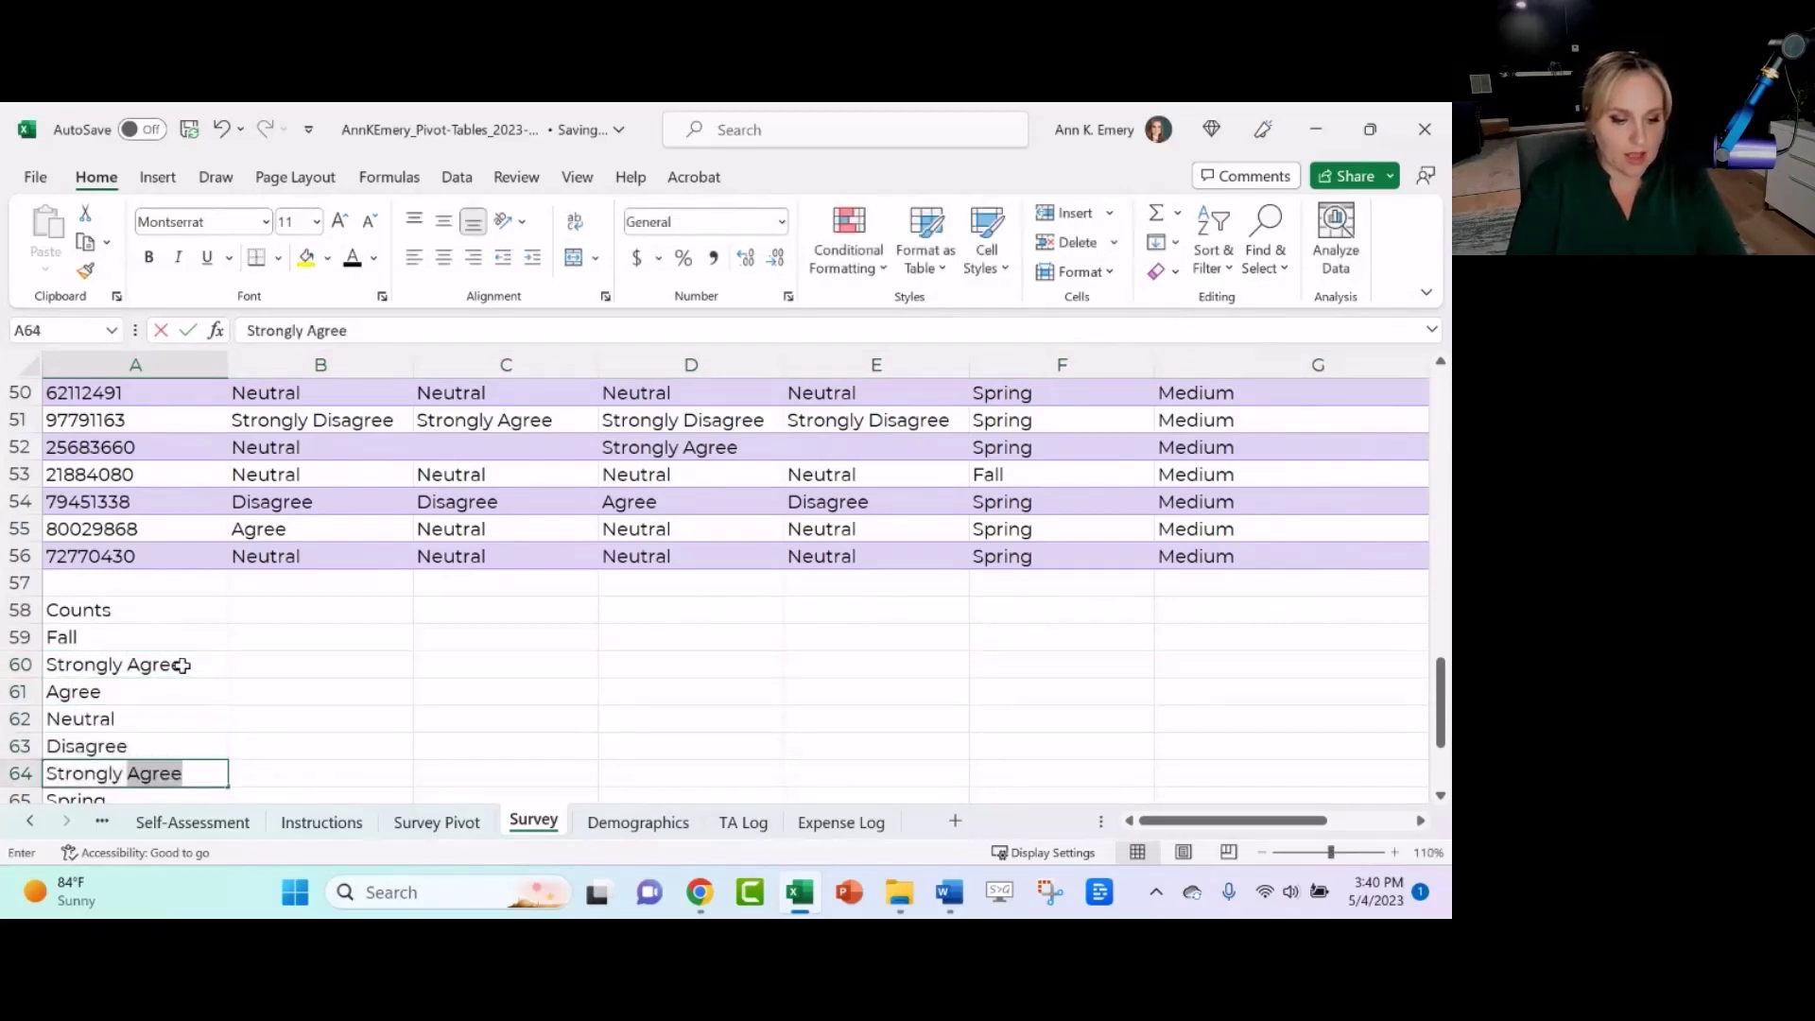
pyautogui.write('Disagree')
pyautogui.press('Return')
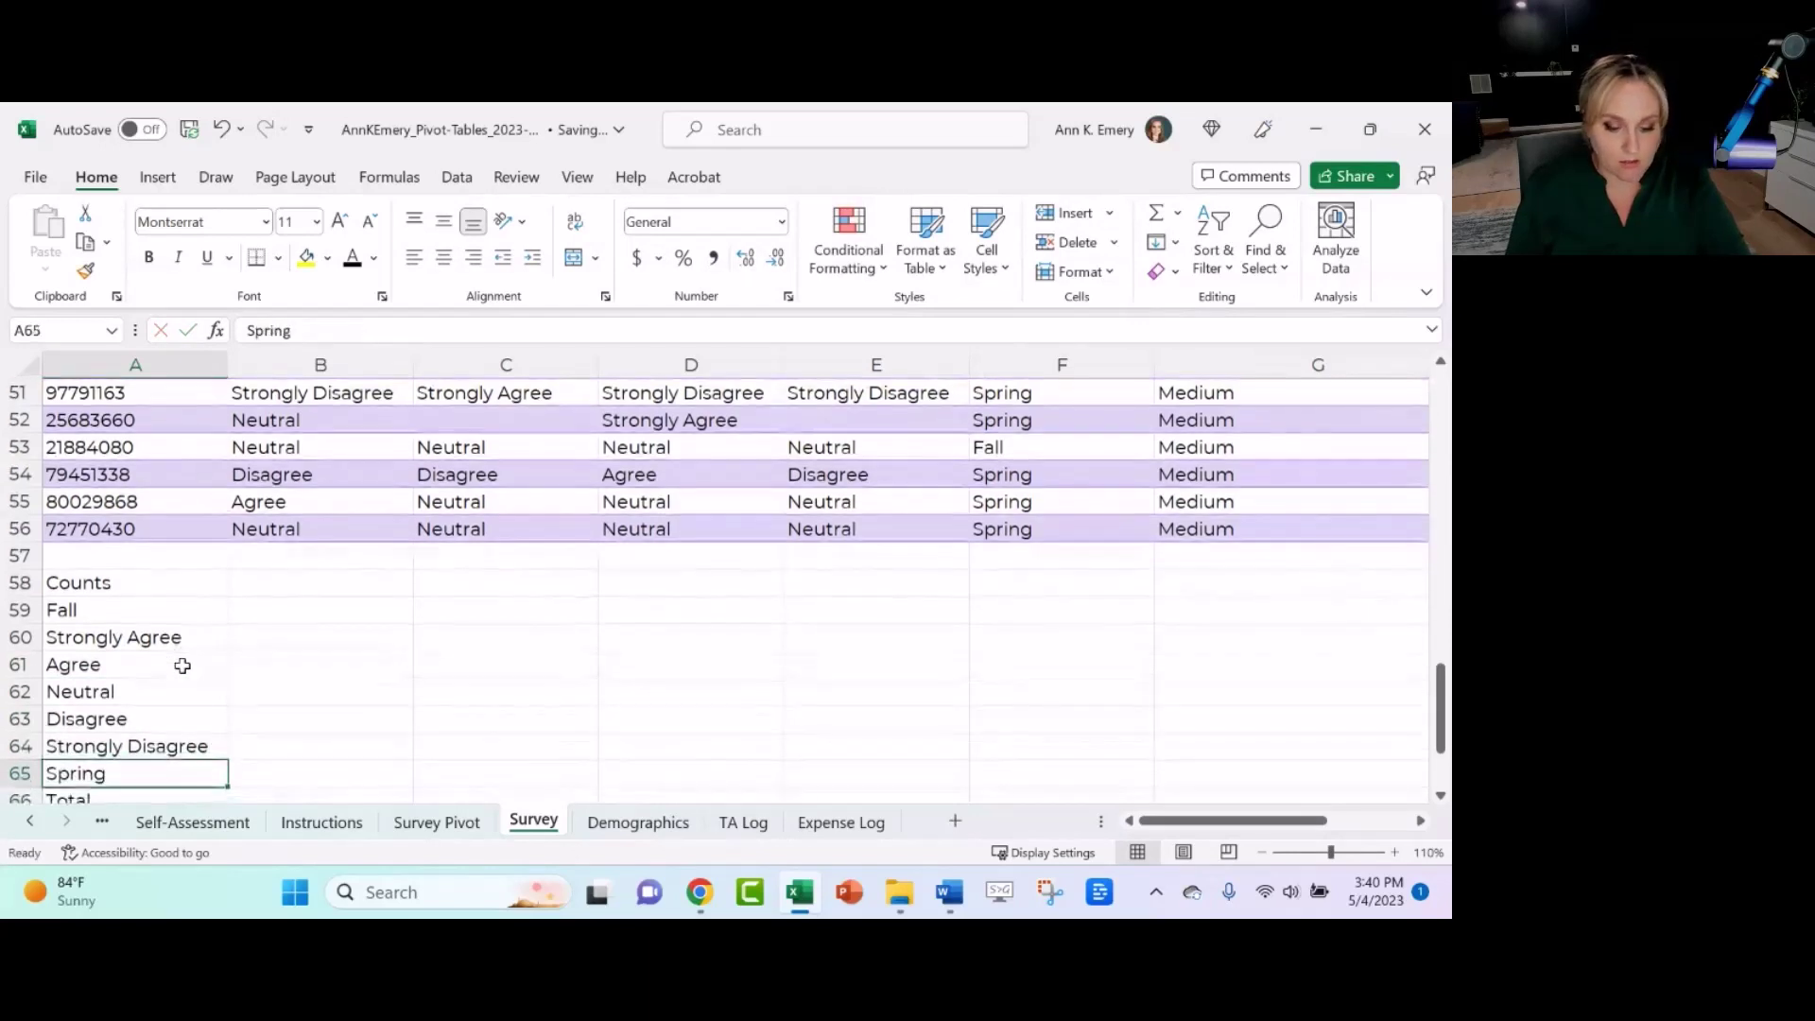
# - Make the Fall label in A59 bold and indent the five response categories in A60:A64
pyautogui.click(175, 617)
pyautogui.hotkey('ctrl', 'b')
pyautogui.moveTo(184, 637); pyautogui.dragTo(187, 750)
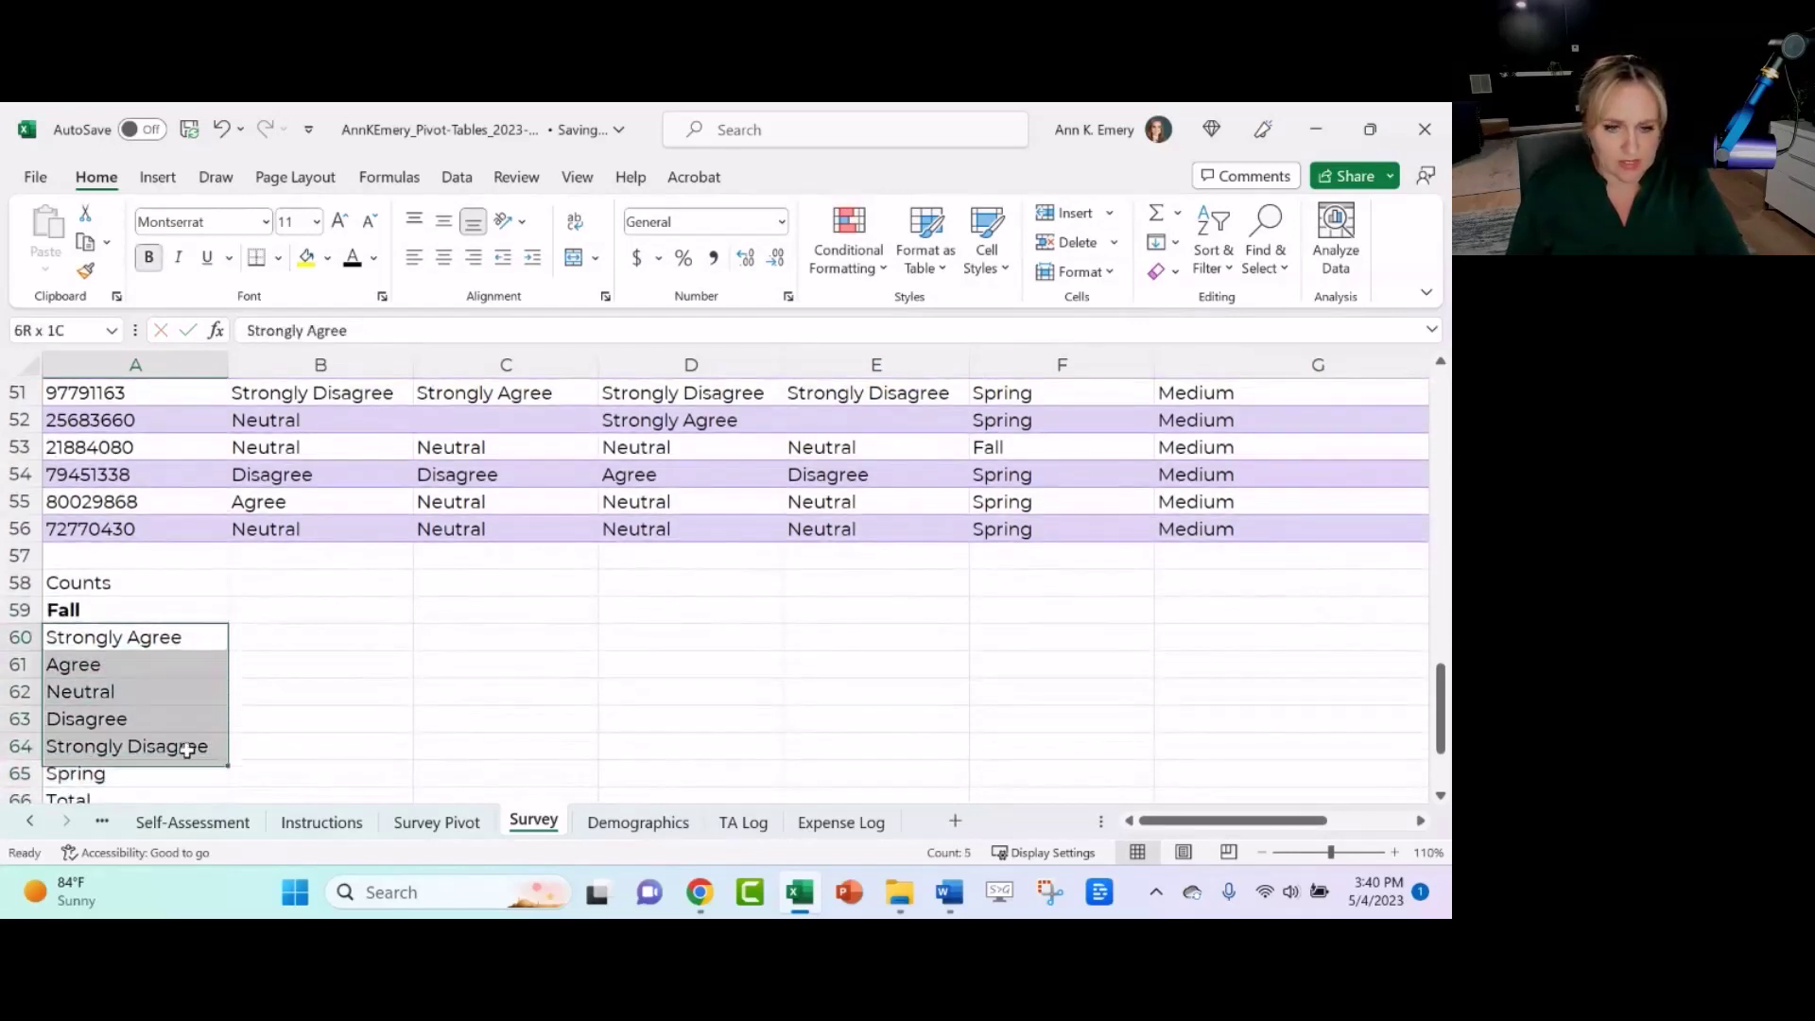
pyautogui.click(533, 258)
# - Start a COUNTIFS formula in B60 with the table's whole Q1 column as the first criteria range
pyautogui.click(349, 636)
pyautogui.write('=countifs(')
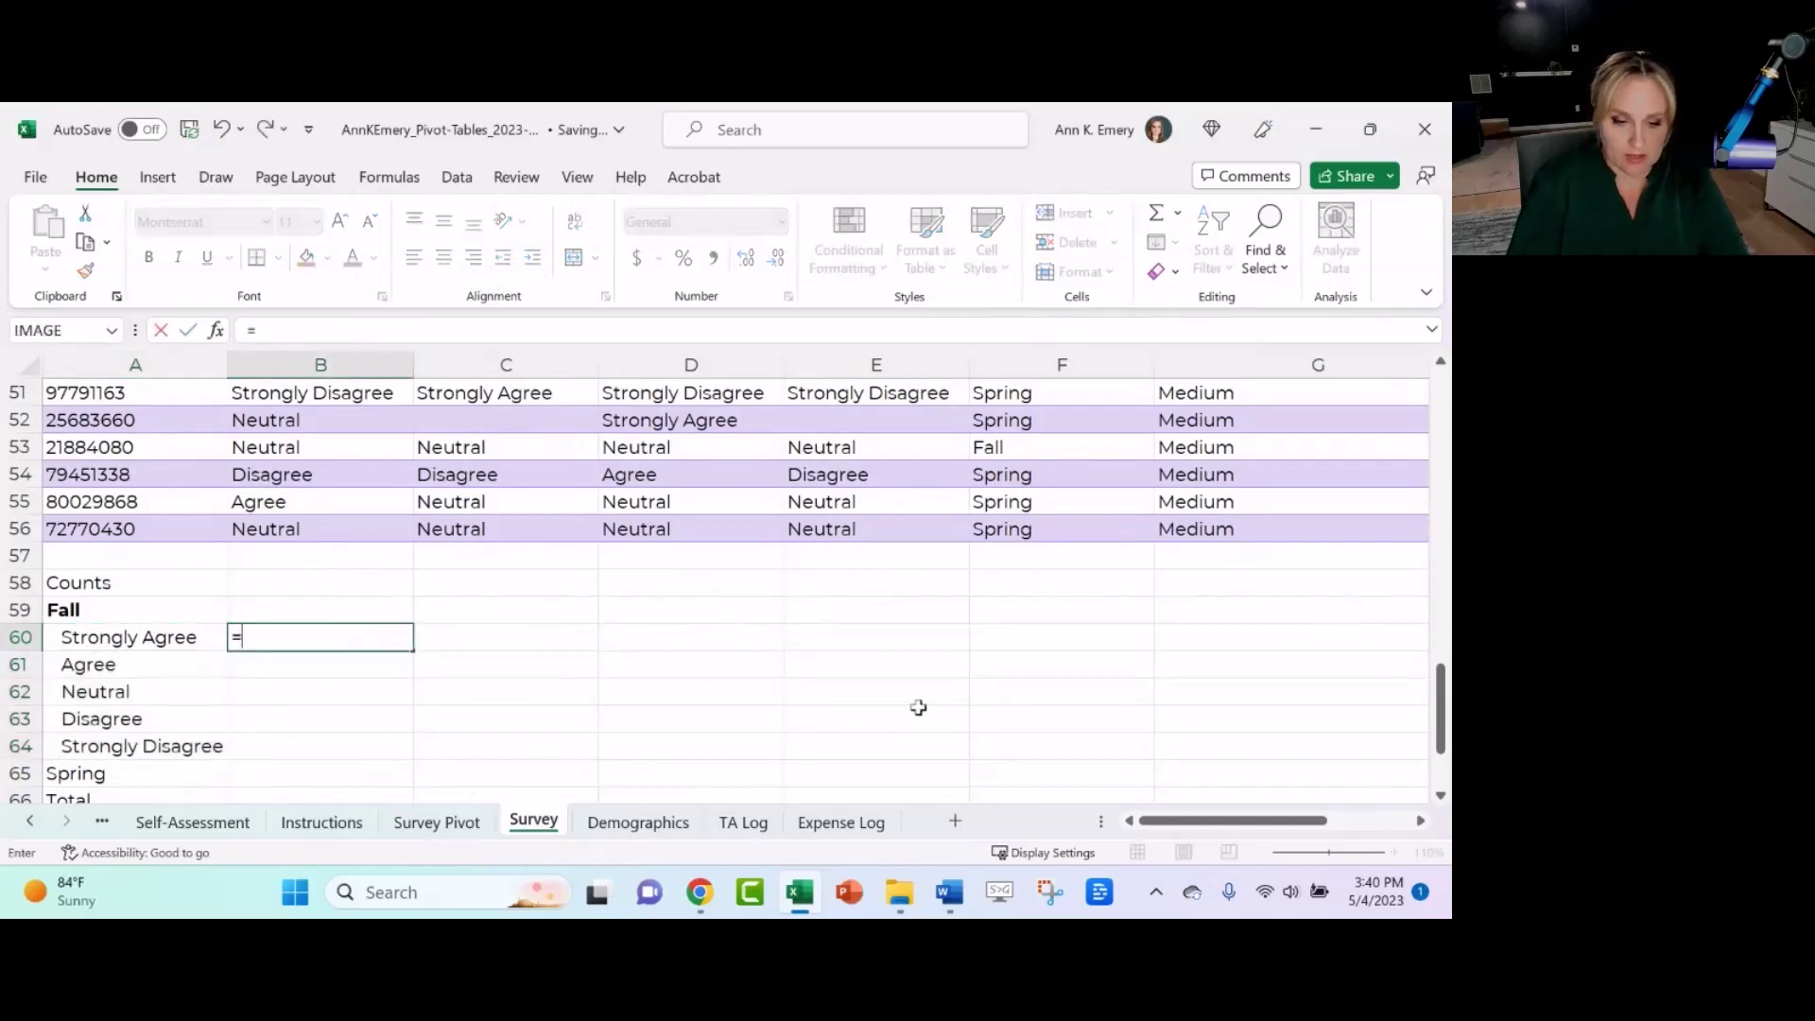
pyautogui.press('Up')
pyautogui.press('Up')
pyautogui.press('Up')
pyautogui.press('Up')
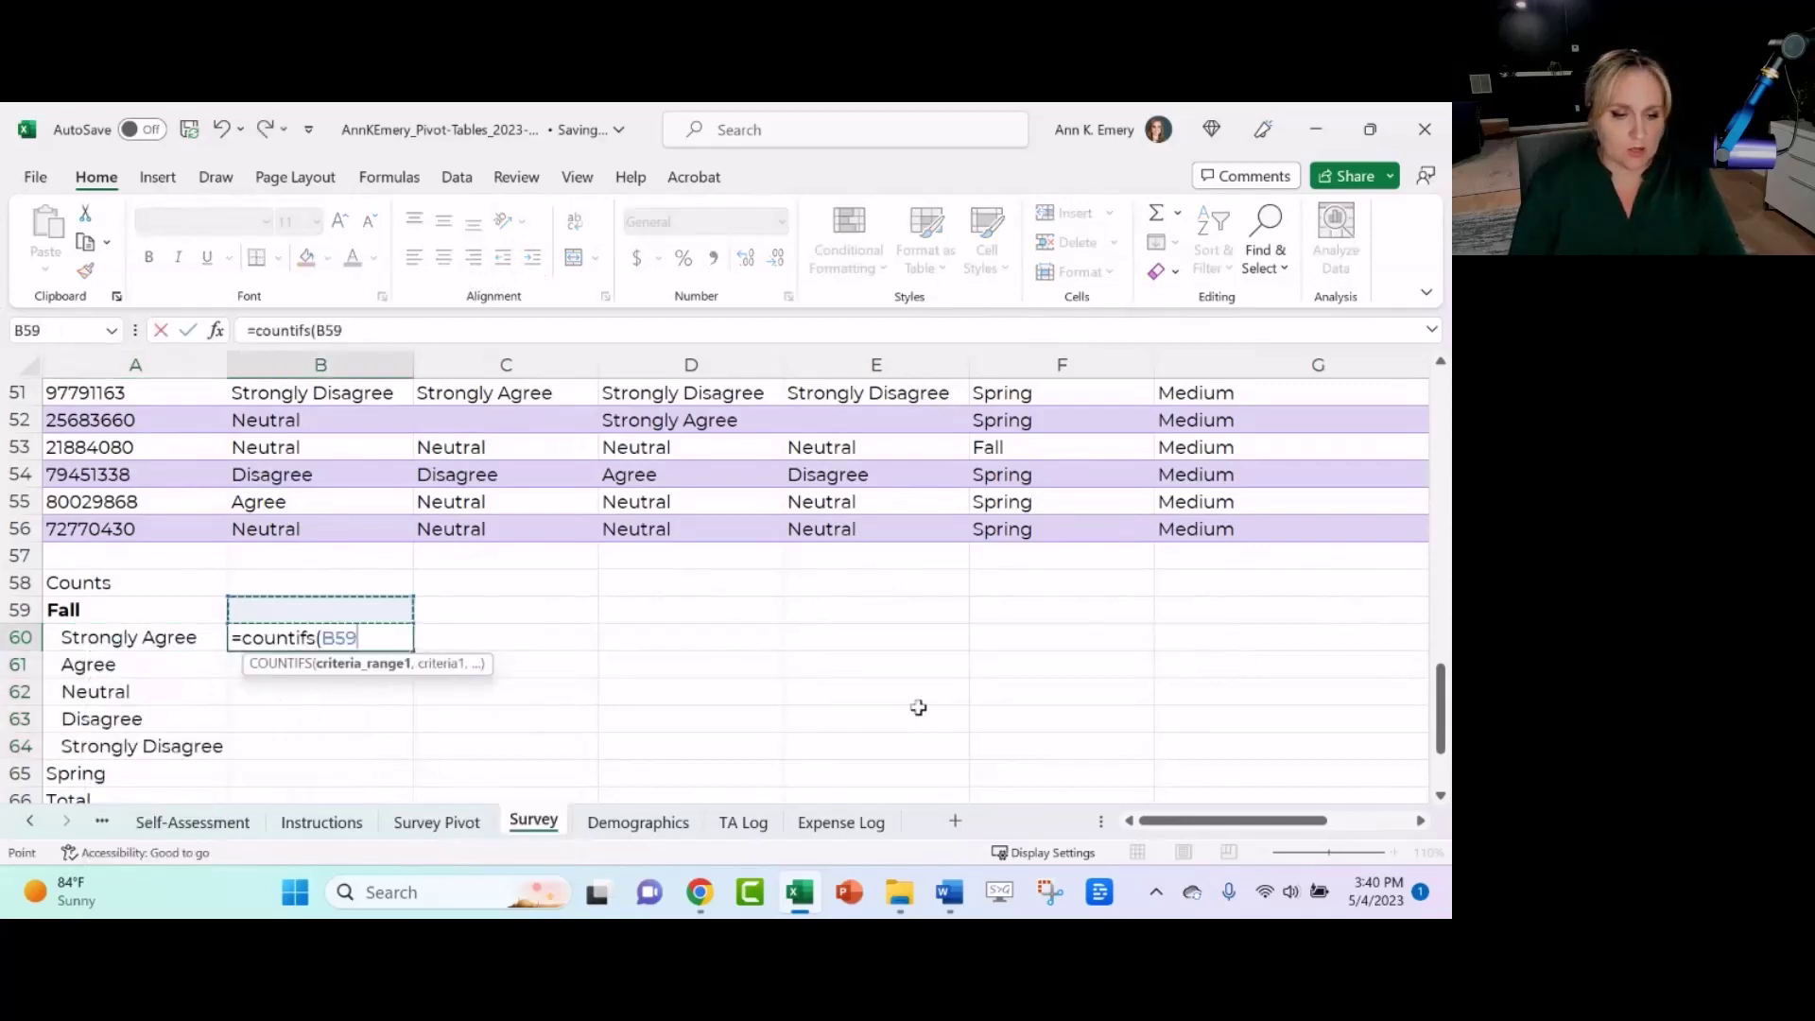
pyautogui.hotkey('shift', 'Up')
pyautogui.hotkey('shift', 'Up')
pyautogui.hotkey('shift', 'Up')
pyautogui.hotkey('shift', 'Up')
pyautogui.hotkey('shift', 'Up')
pyautogui.hotkey('shift', 'Up')
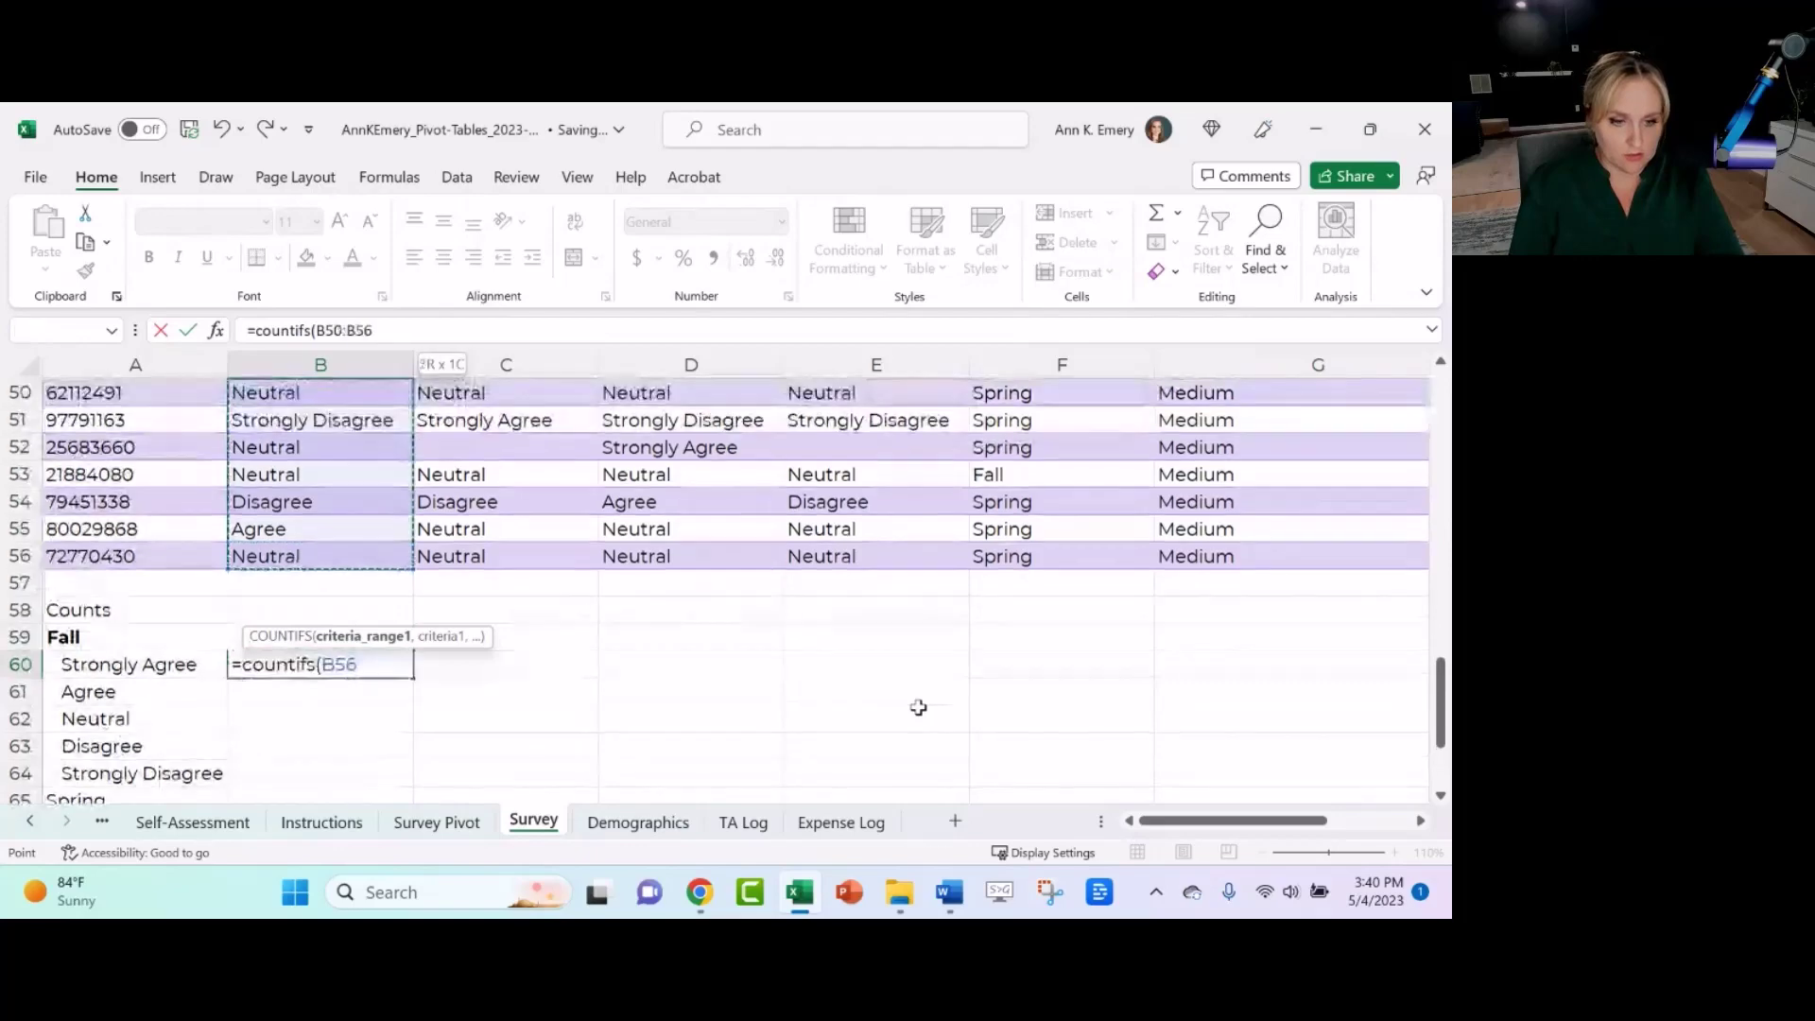
pyautogui.hotkey('shift', 'Up')
pyautogui.hotkey('shift', 'Up')
pyautogui.hotkey('shift', 'Up')
pyautogui.hotkey('shift', 'Up')
pyautogui.hotkey('shift', 'Up')
pyautogui.hotkey('shift', 'Up')
pyautogui.hotkey('shift', 'Up')
pyautogui.hotkey('shift', 'Up')
pyautogui.hotkey('shift', 'Up')
pyautogui.hotkey('shift', 'Up')
pyautogui.hotkey('shift', 'Up')
pyautogui.hotkey('shift', 'Up')
pyautogui.hotkey('shift', 'Up')
pyautogui.hotkey('shift', 'Up')
pyautogui.hotkey('shift', 'Up')
pyautogui.hotkey('shift', 'Up')
pyautogui.hotkey('shift', 'Up')
pyautogui.hotkey('shift', 'Up')
pyautogui.hotkey('shift', 'Up')
pyautogui.hotkey('shift', 'Up')
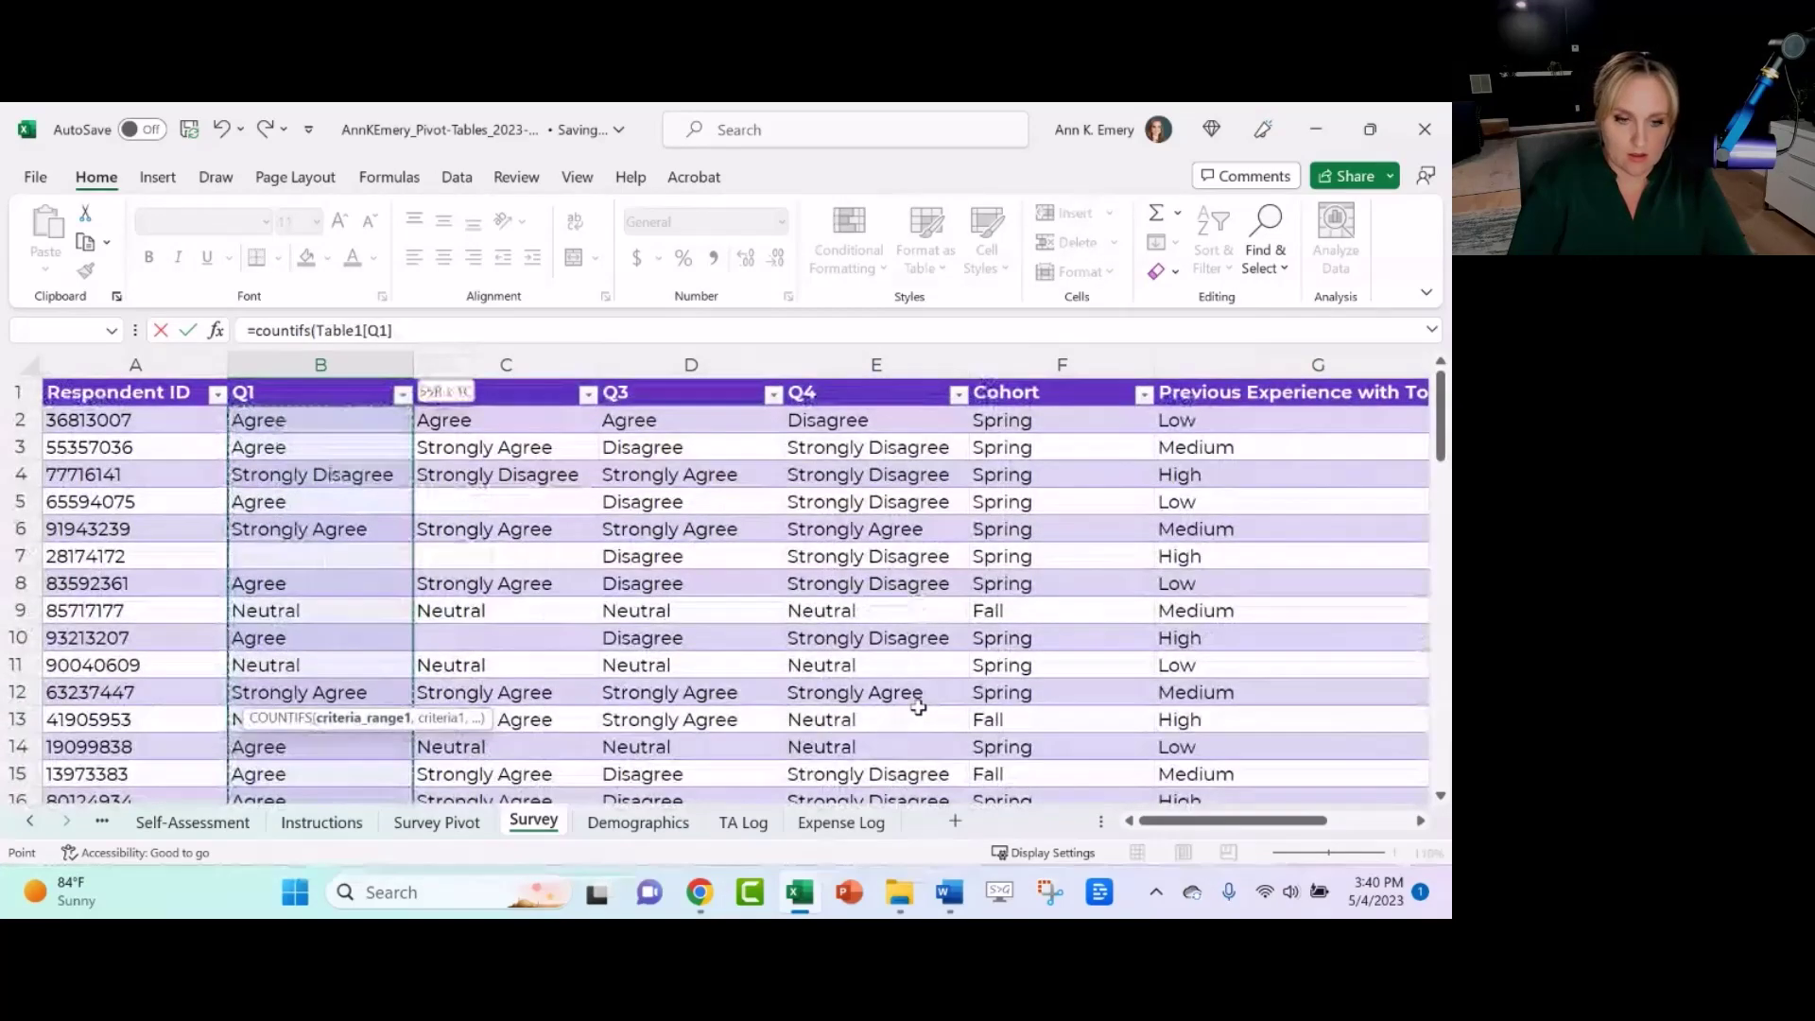
pyautogui.write(',')
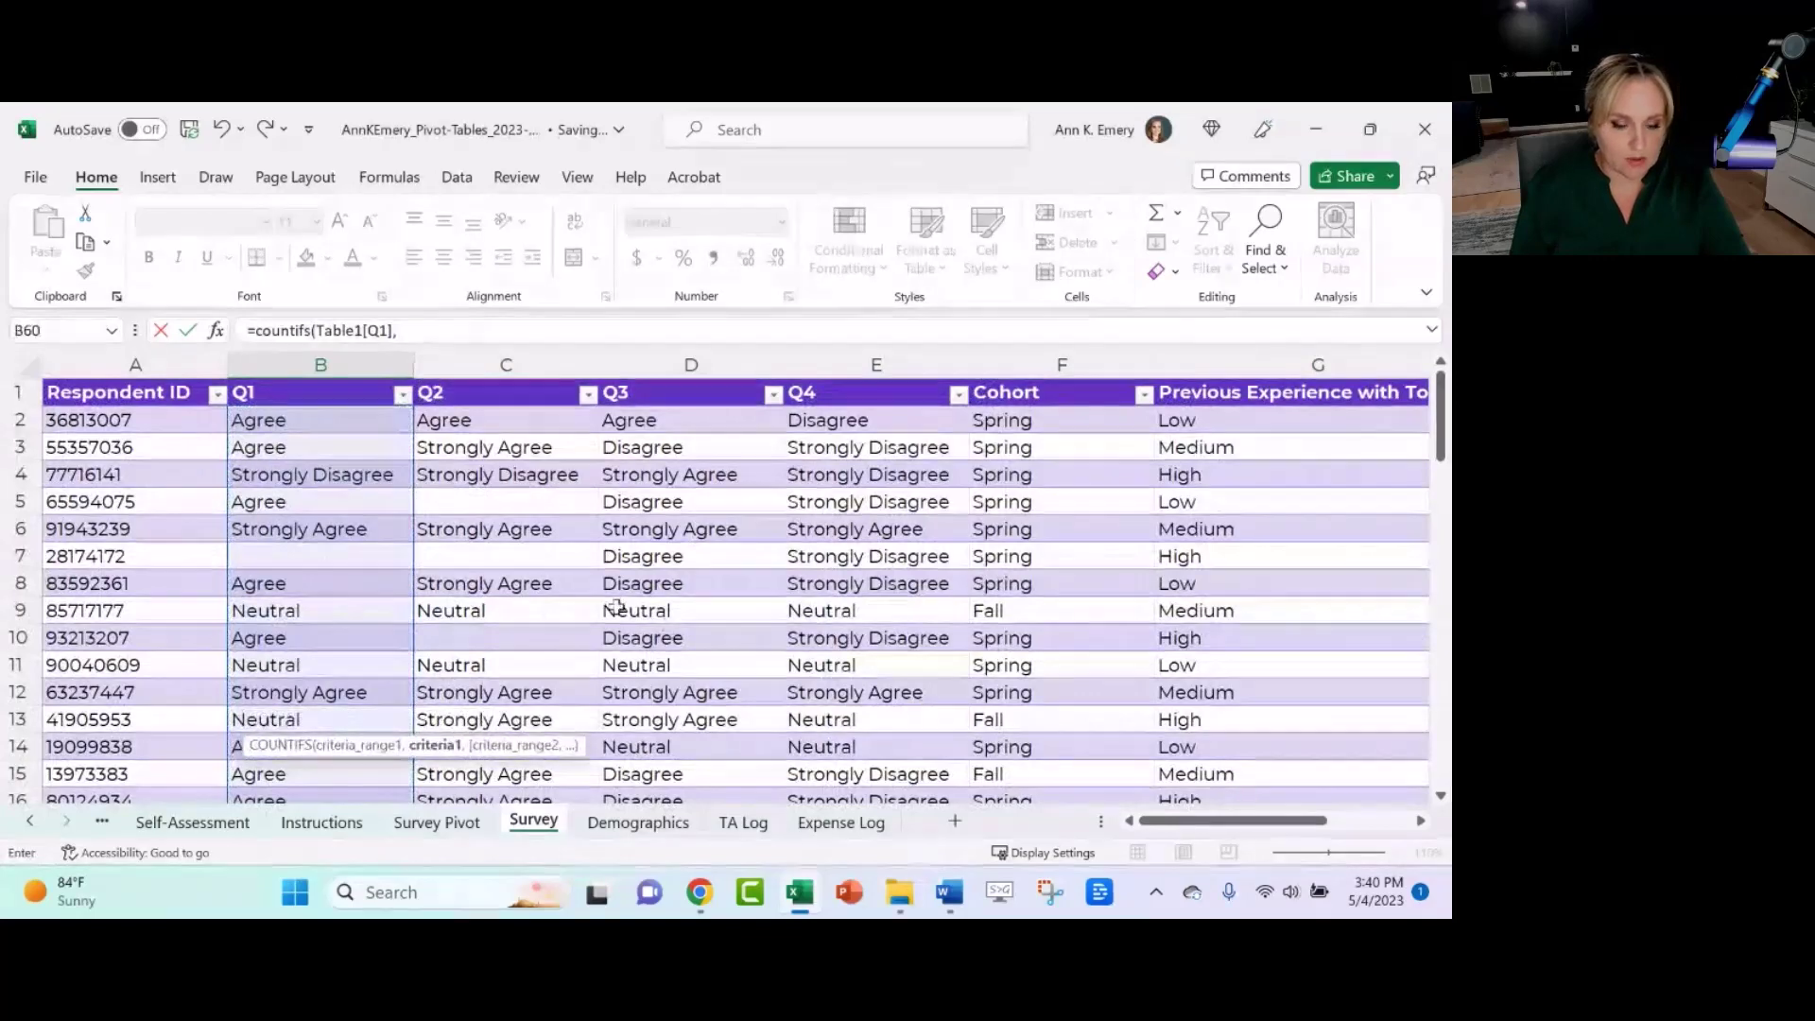
# - Continue the B60 COUNTIFS with A60 as first criterion, the table's whole Cohort column as second range, and A59 as second criterion
pyautogui.scroll(-17, 312, 559)
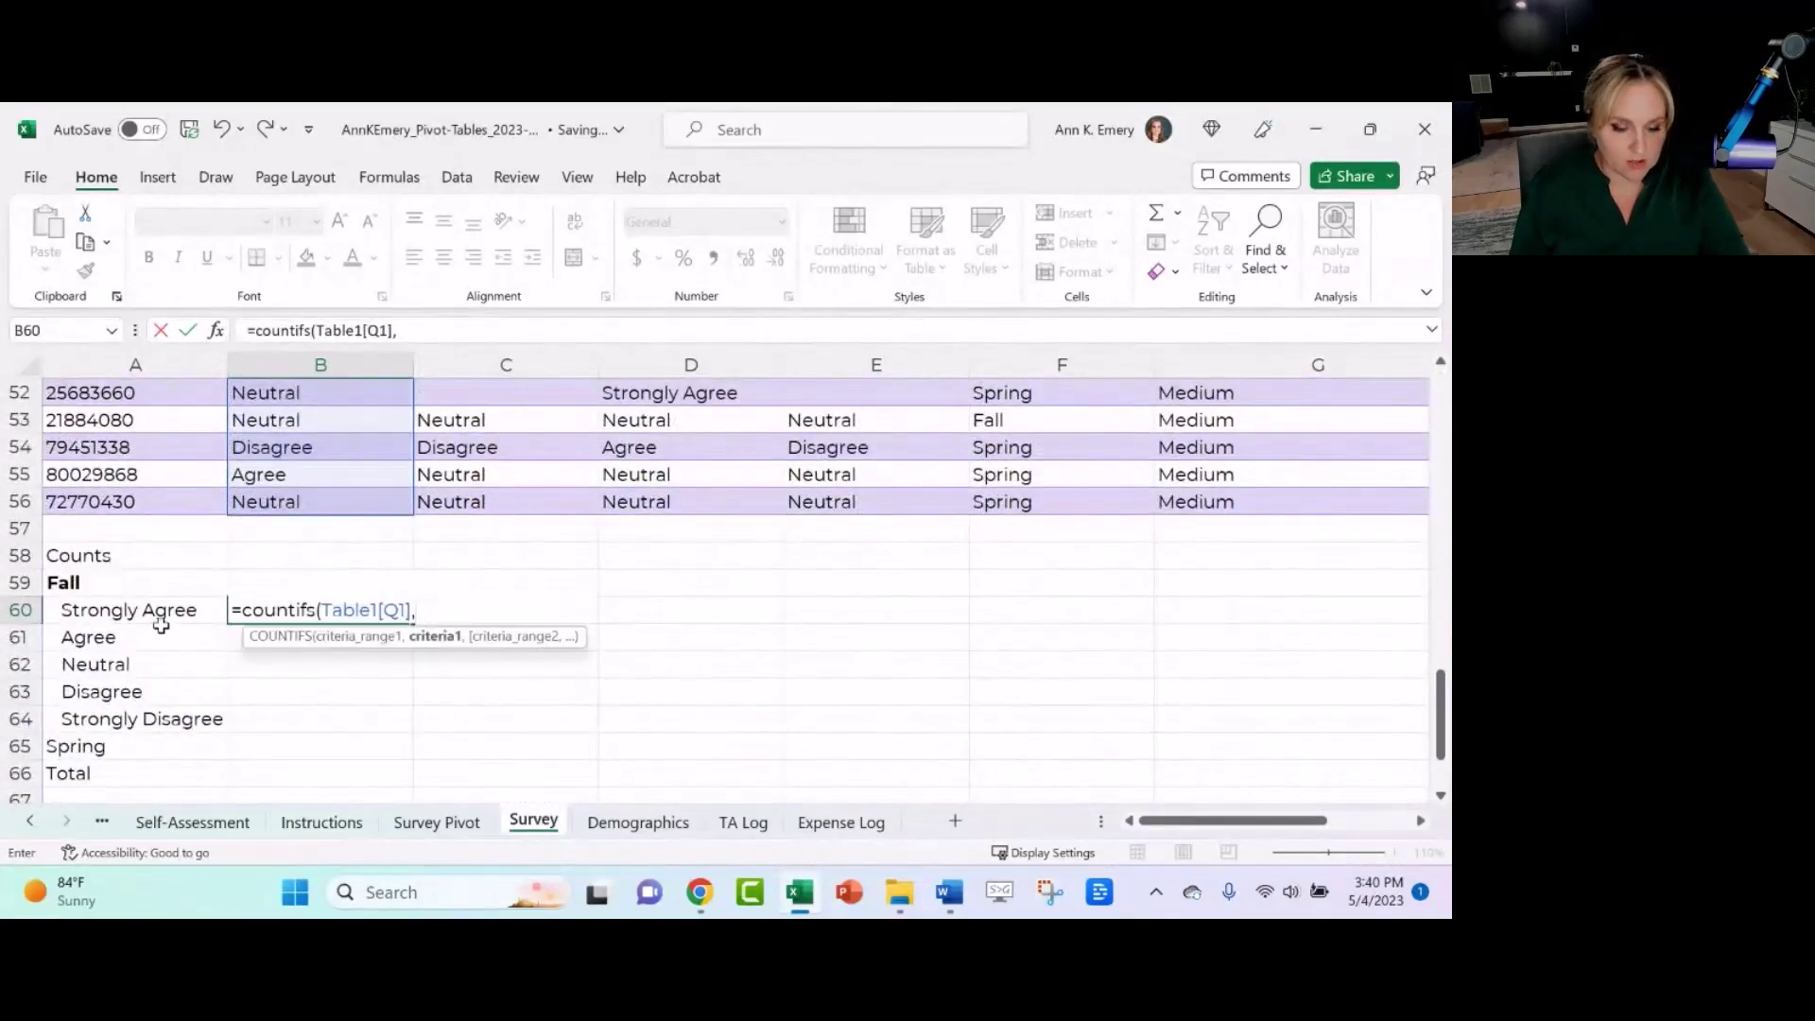
pyautogui.click(156, 611)
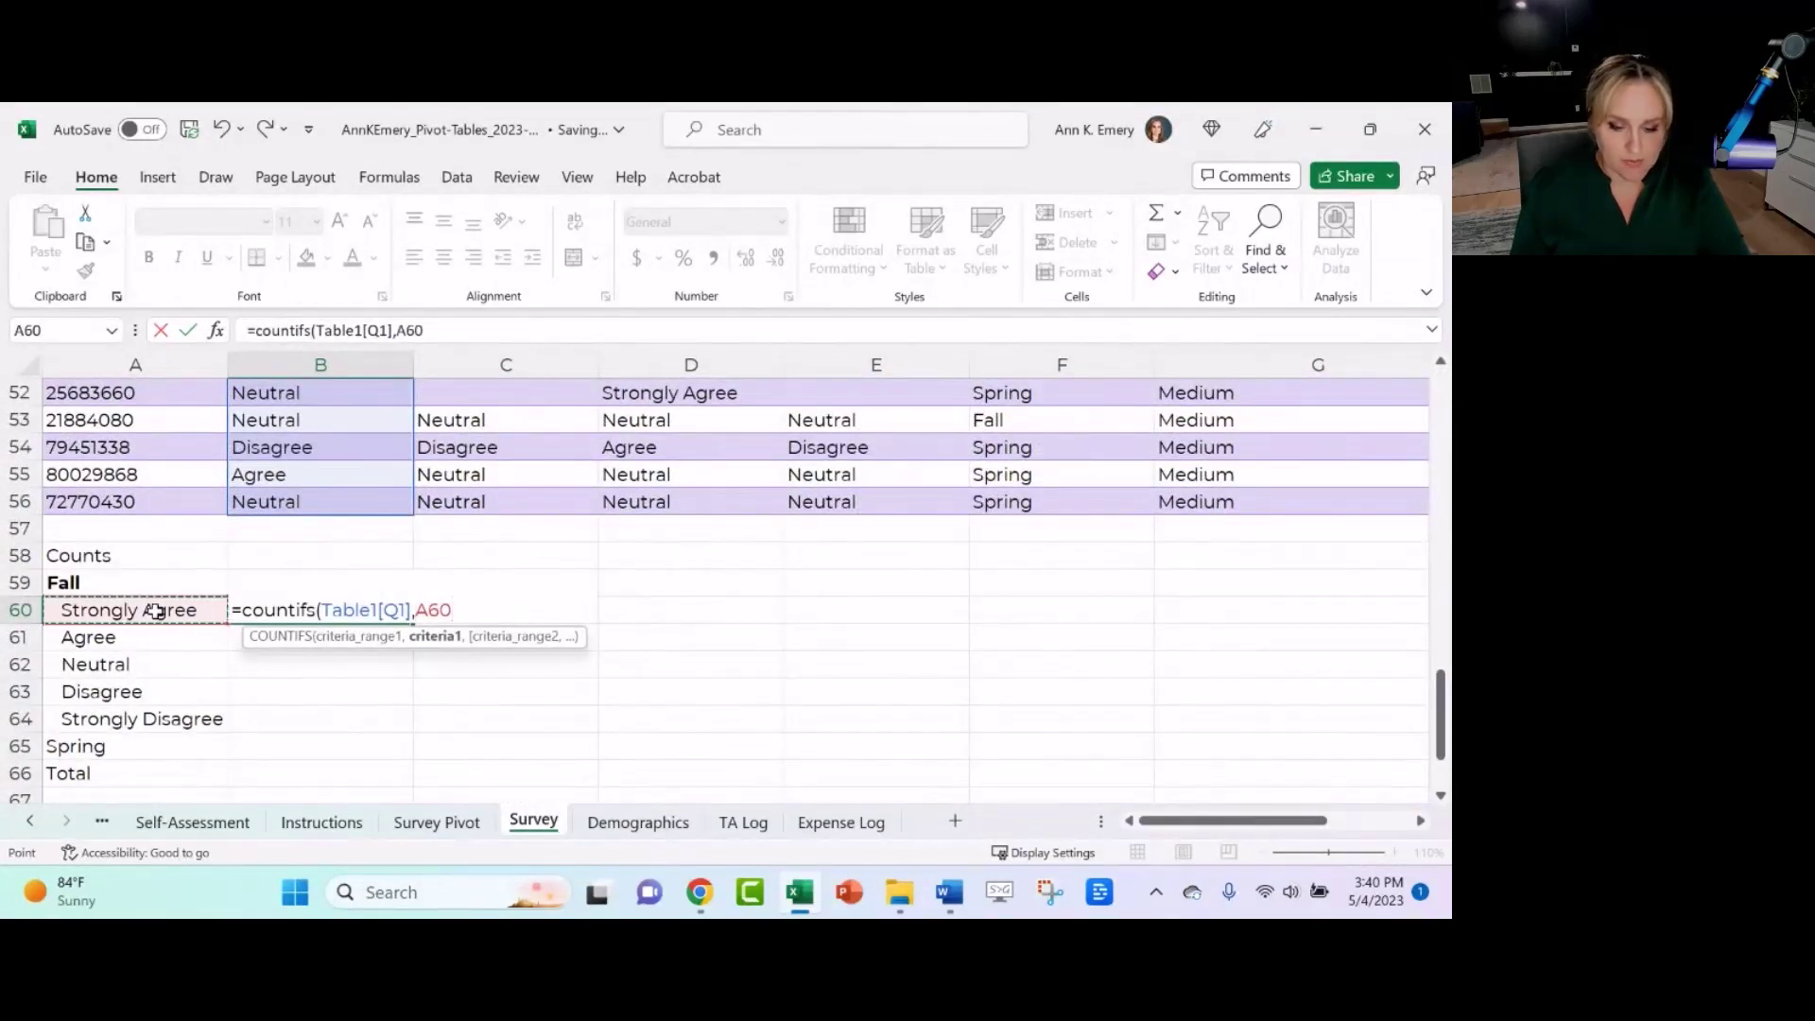
pyautogui.write(',')
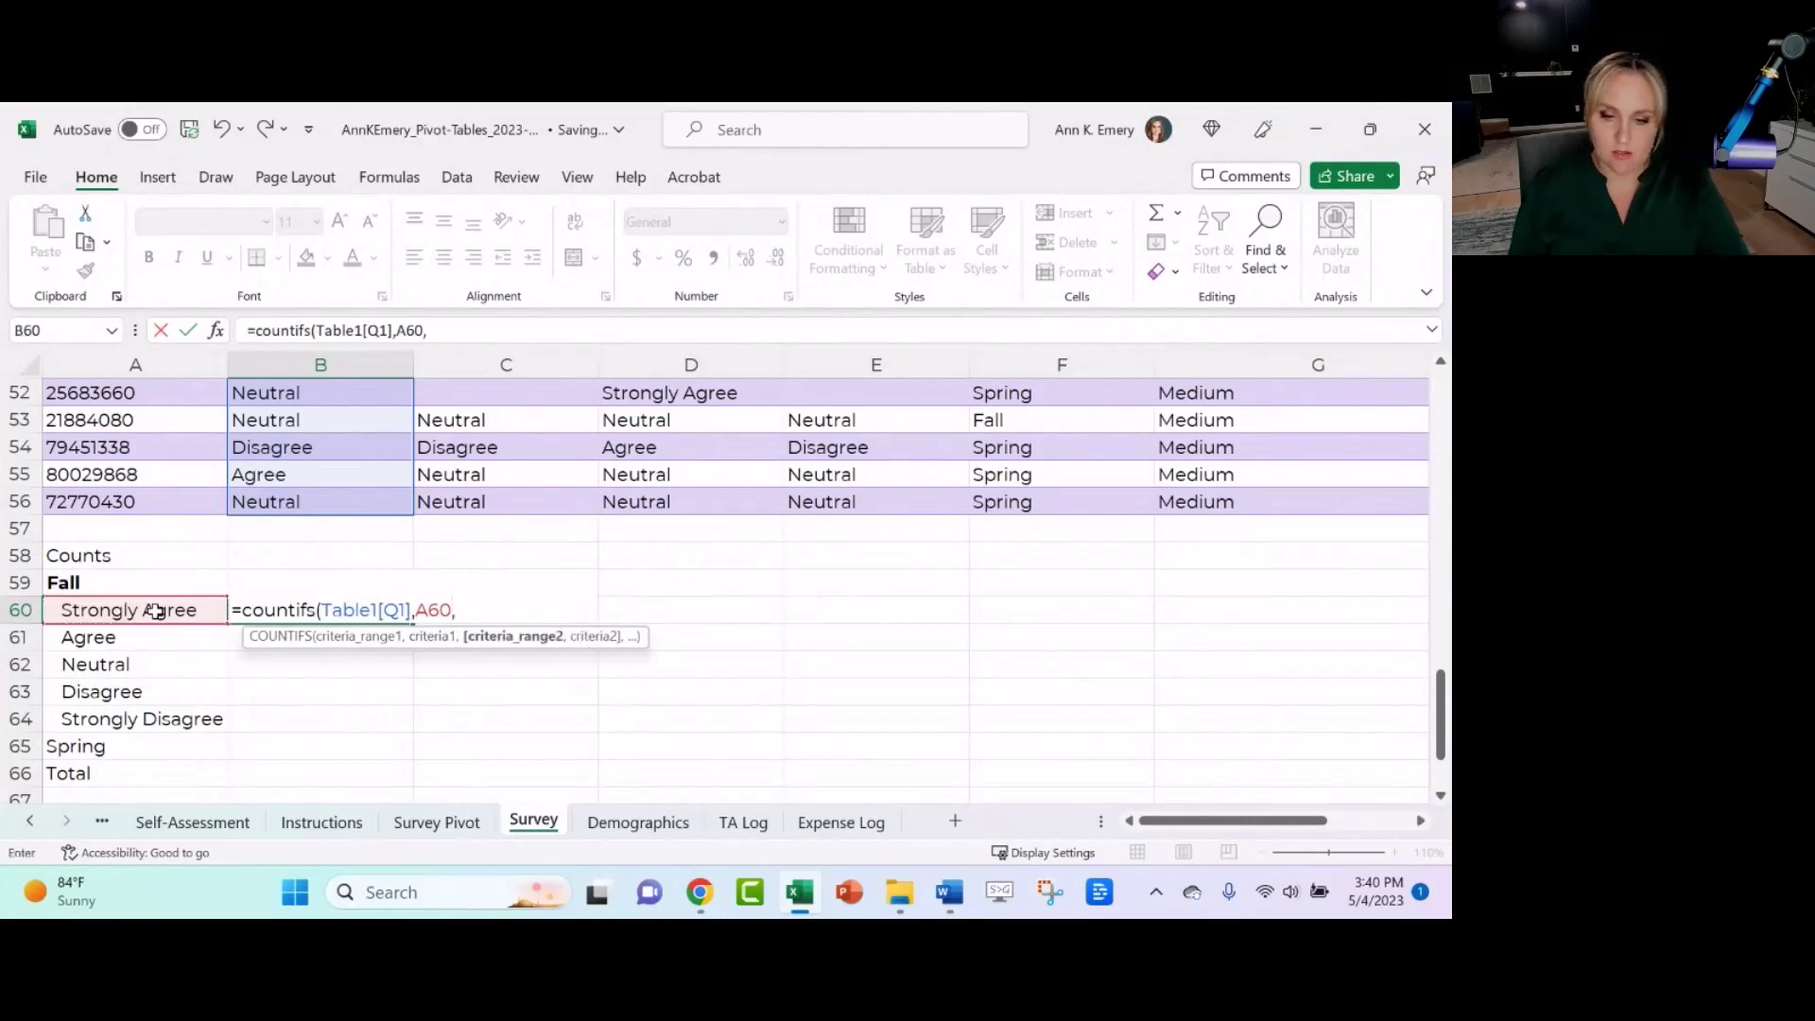
pyautogui.click(1065, 506)
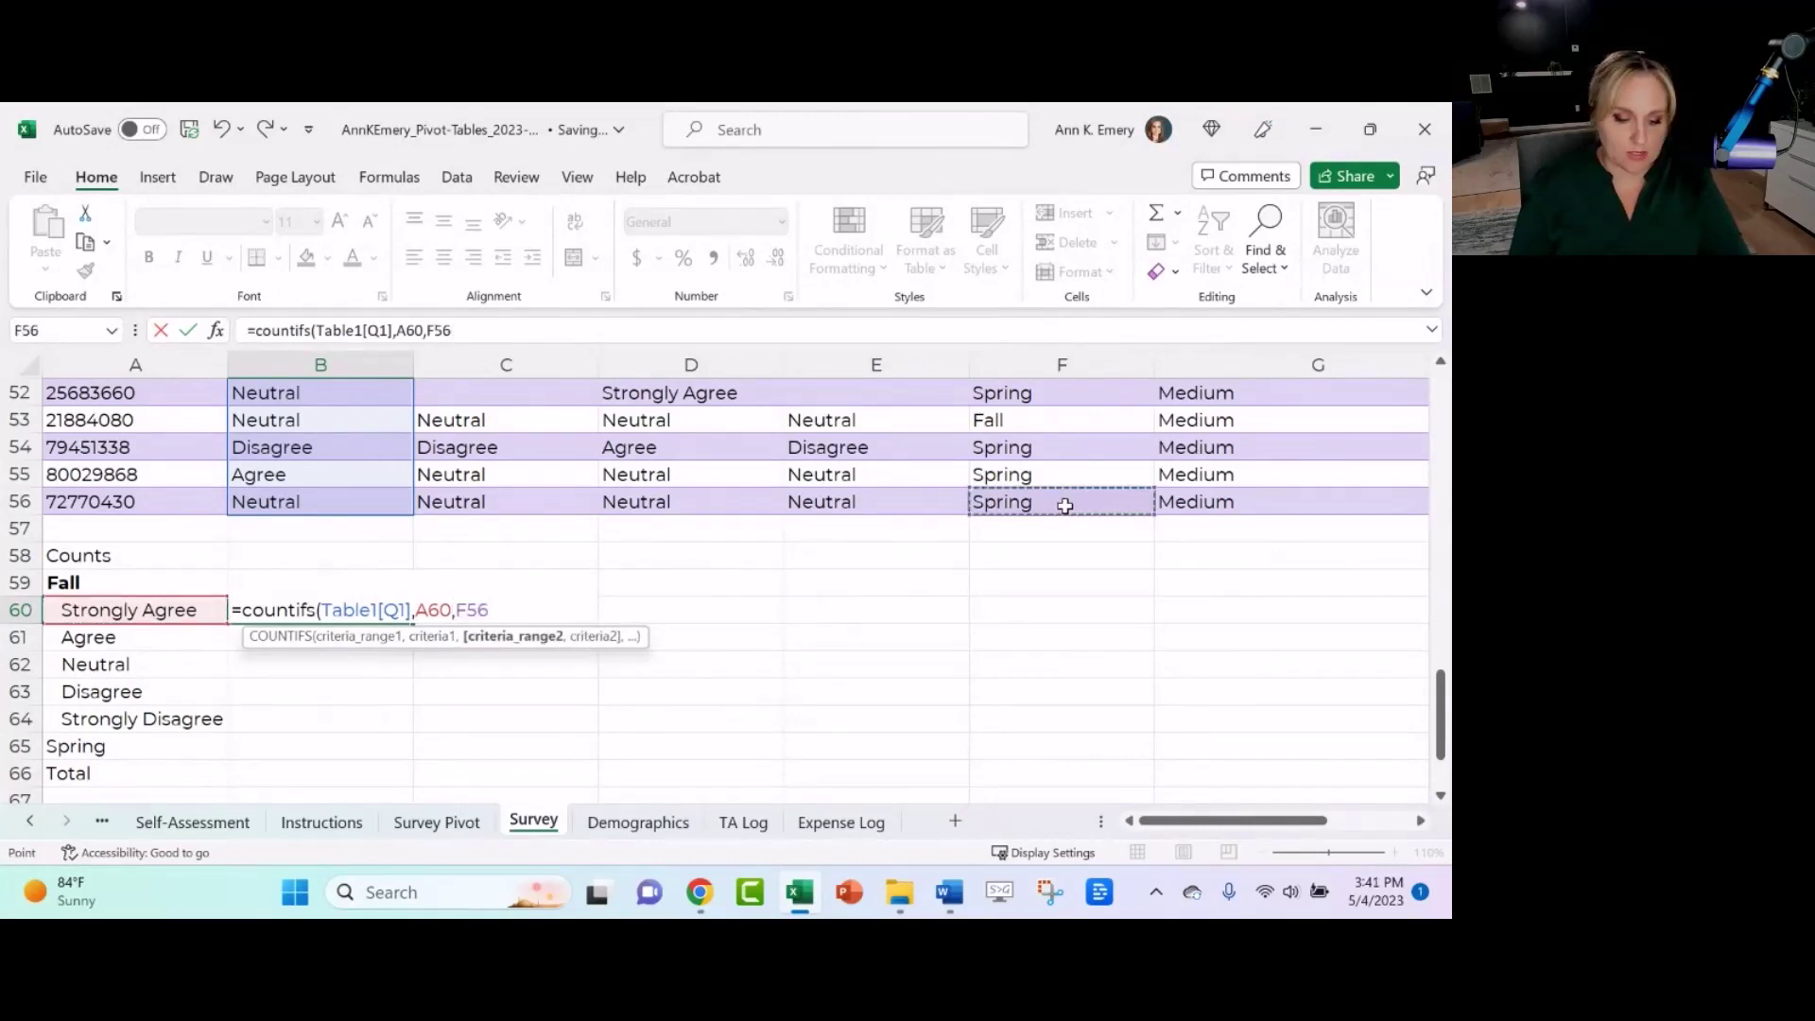
pyautogui.hotkey('ctrl', 'shift', 'Up')
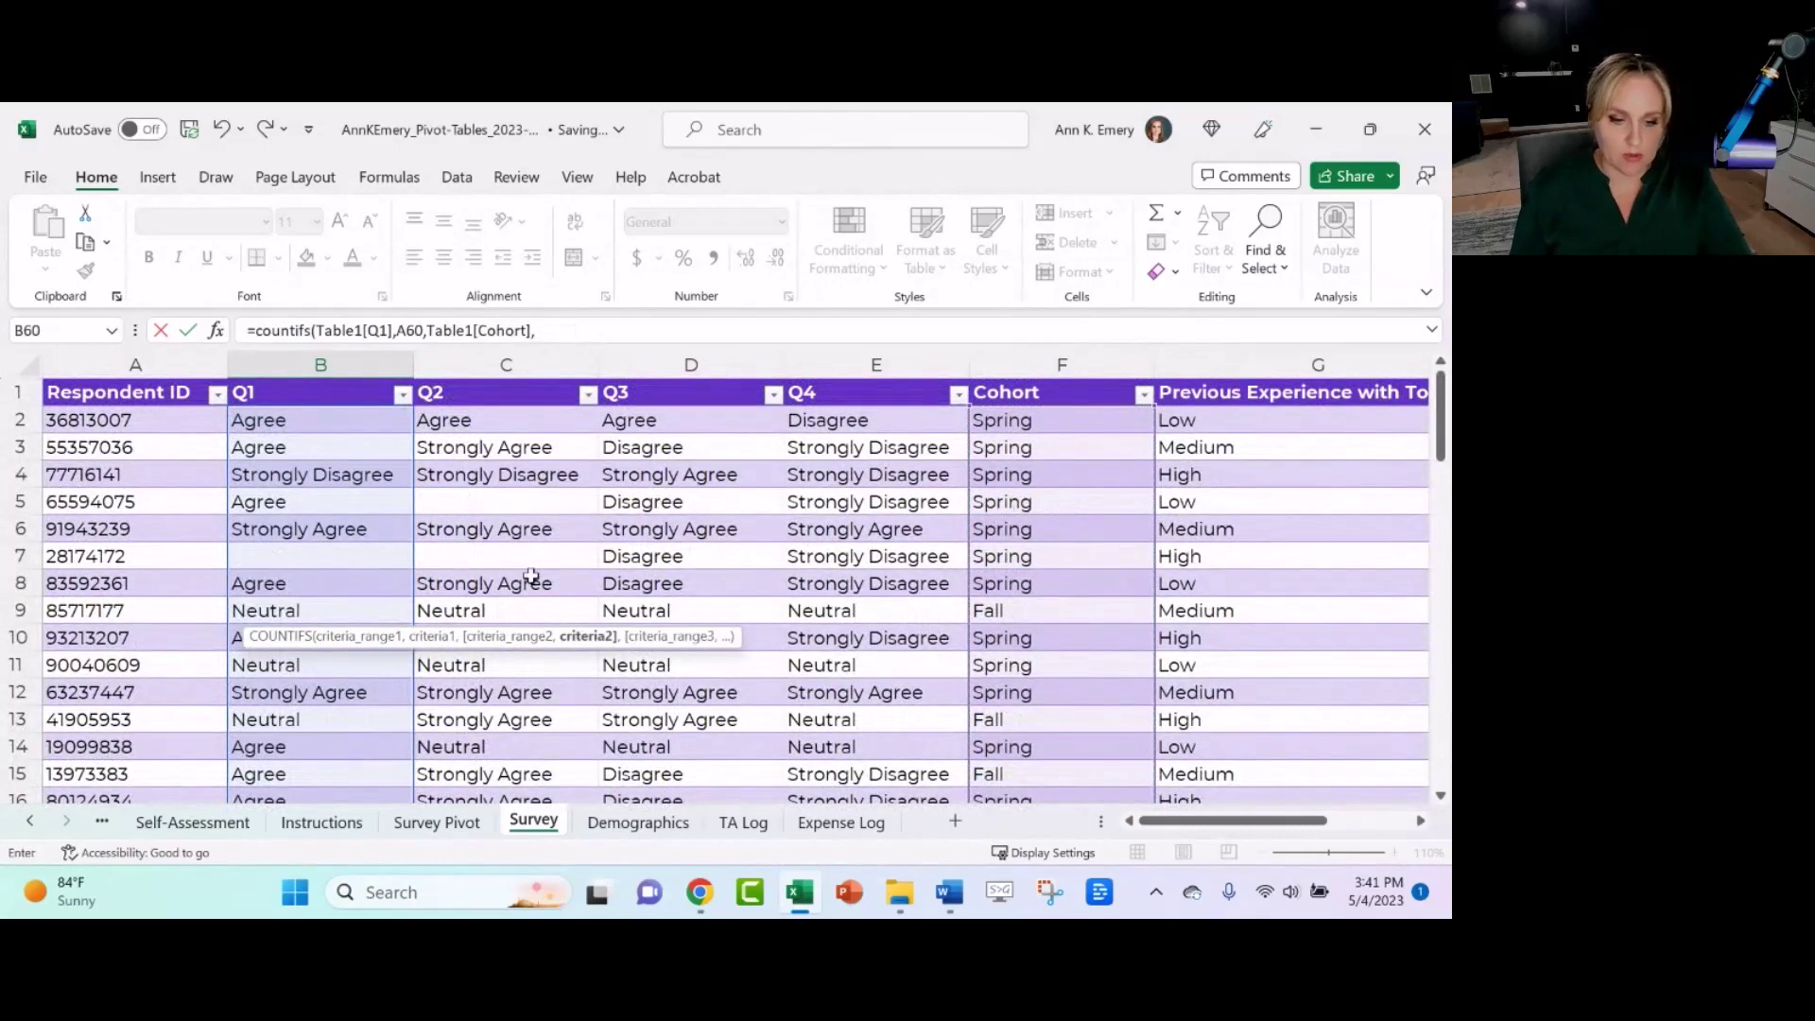
pyautogui.write(',')
pyautogui.scroll(-1, 538, 581)
pyautogui.click(125, 502)
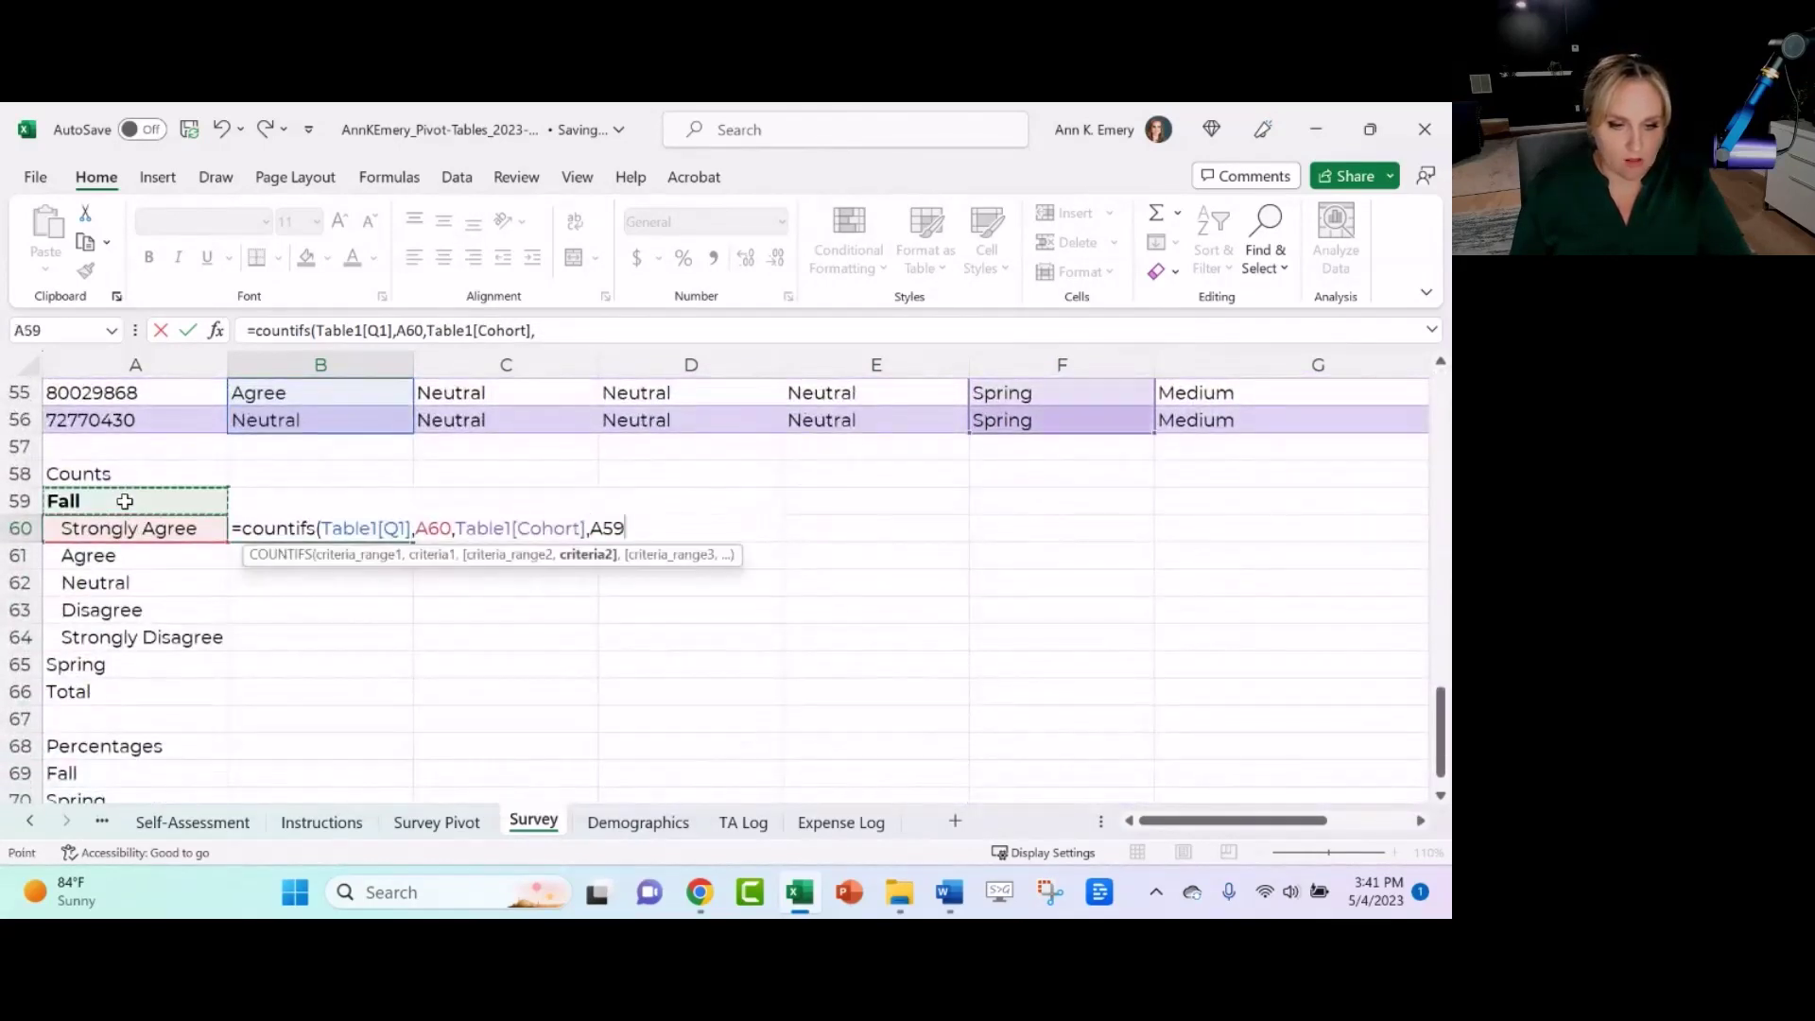
# - Anchor the COUNTIFS criteria as $A60 and $A$59, complete the formula in B60, and fill it down to B64
pyautogui.click(535, 329)
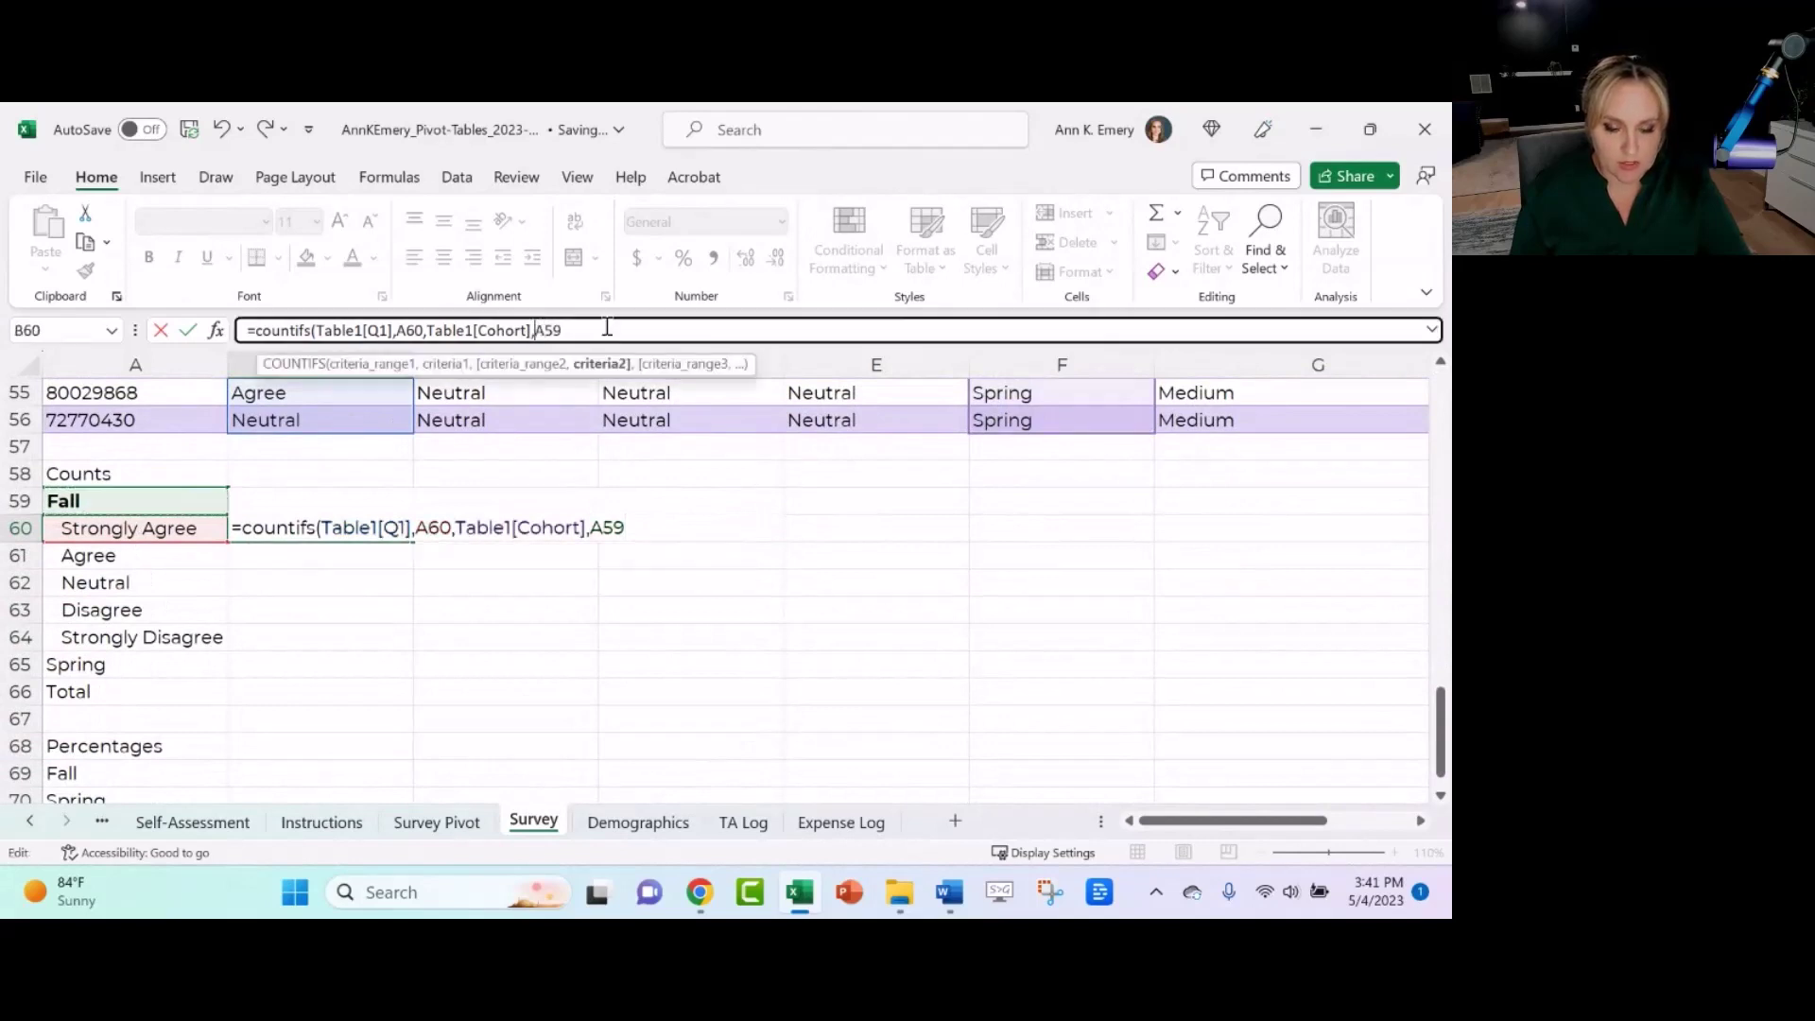
pyautogui.write('$')
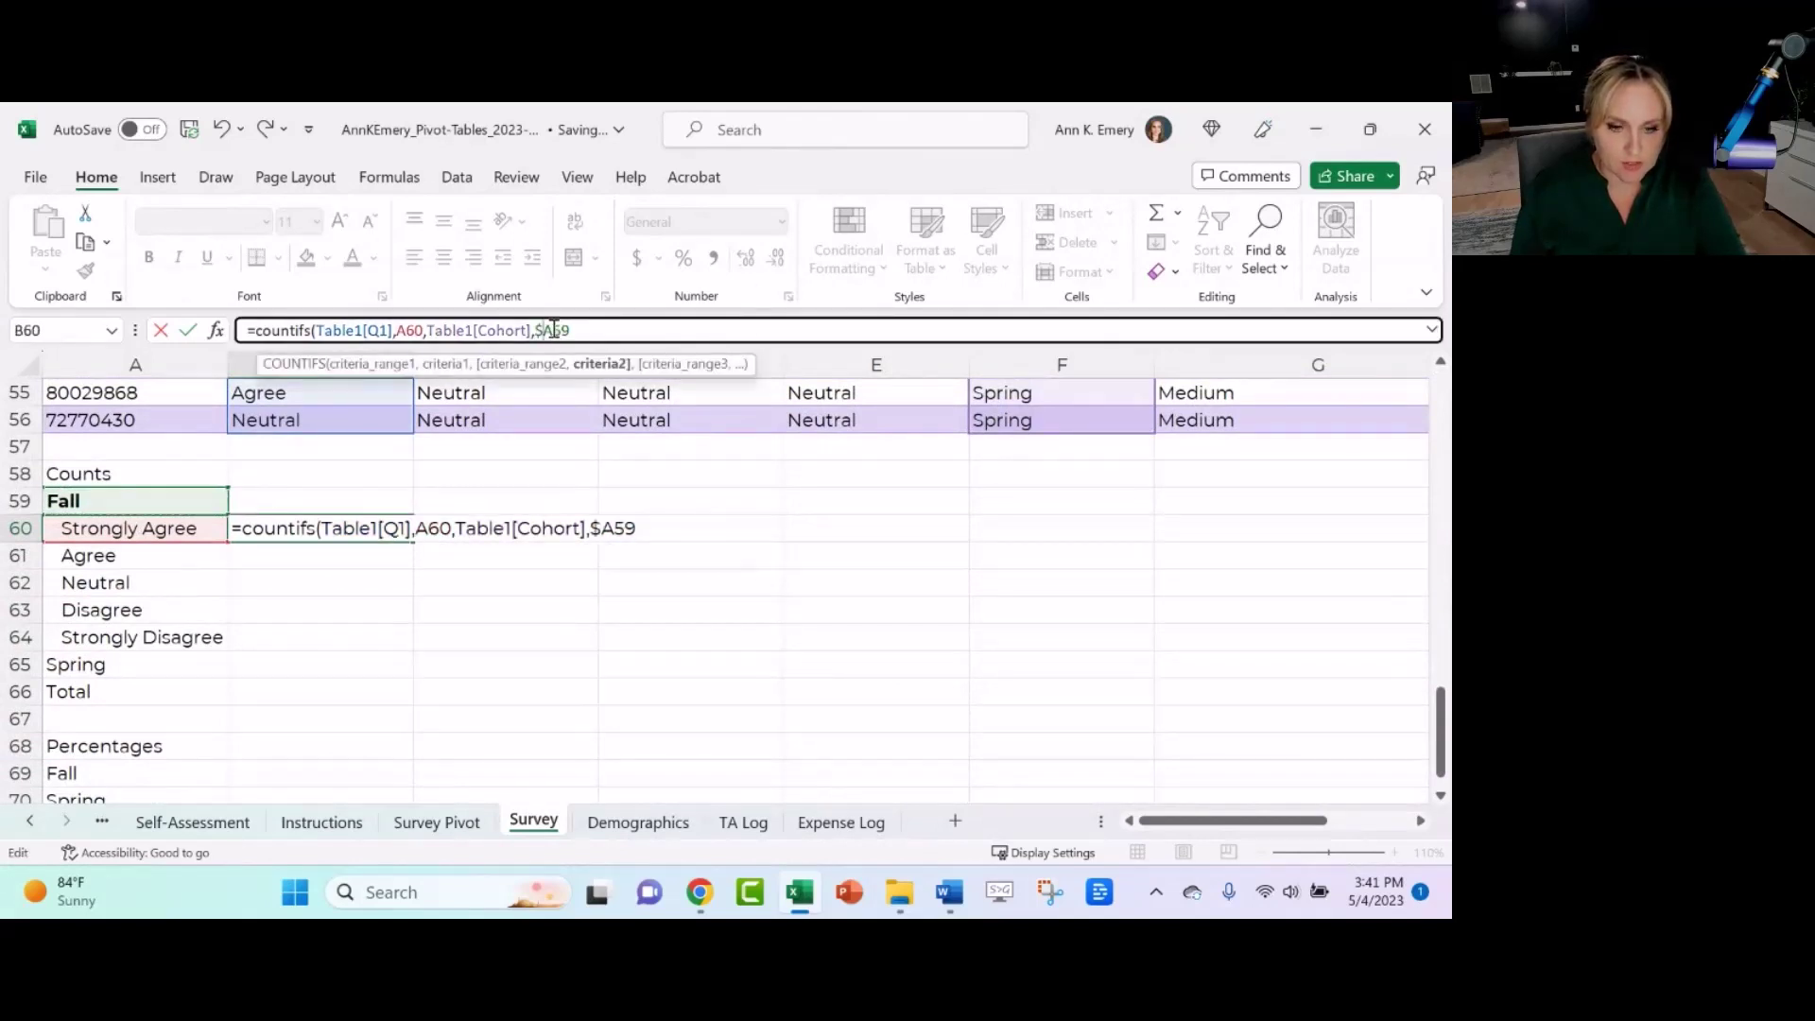
pyautogui.click(553, 330)
pyautogui.write('$')
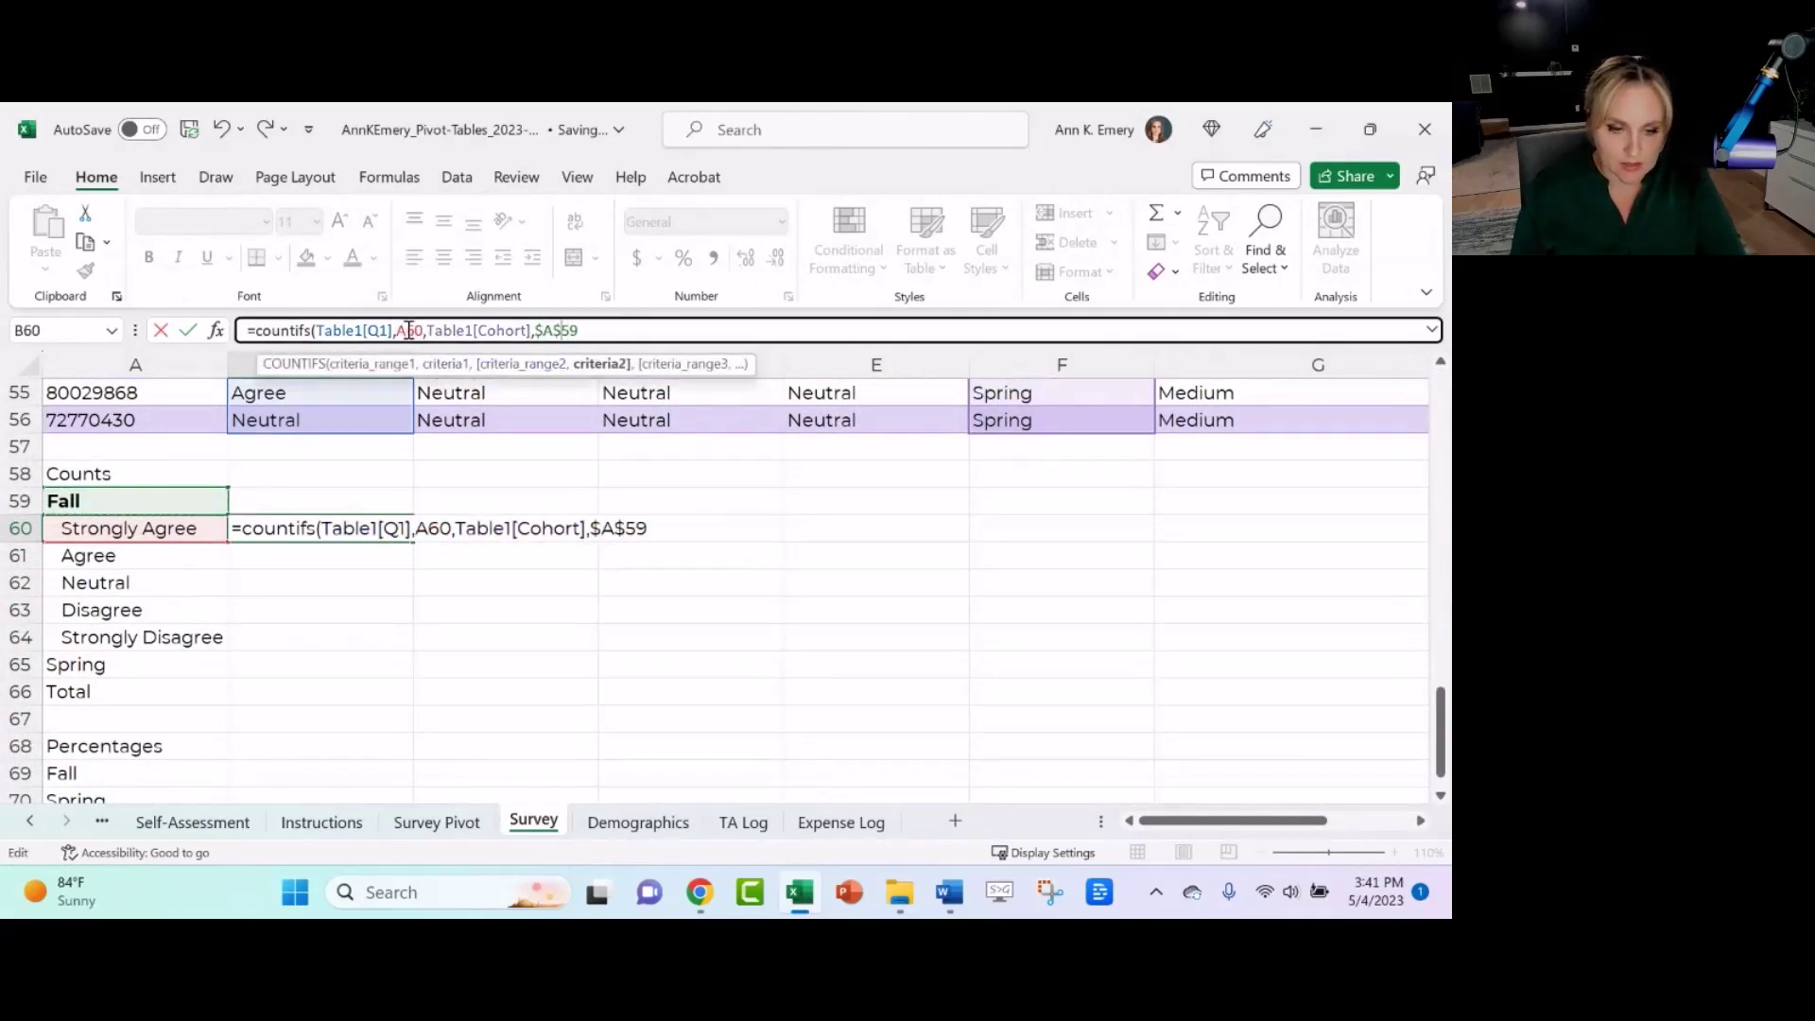
pyautogui.click(396, 330)
pyautogui.write('$59')
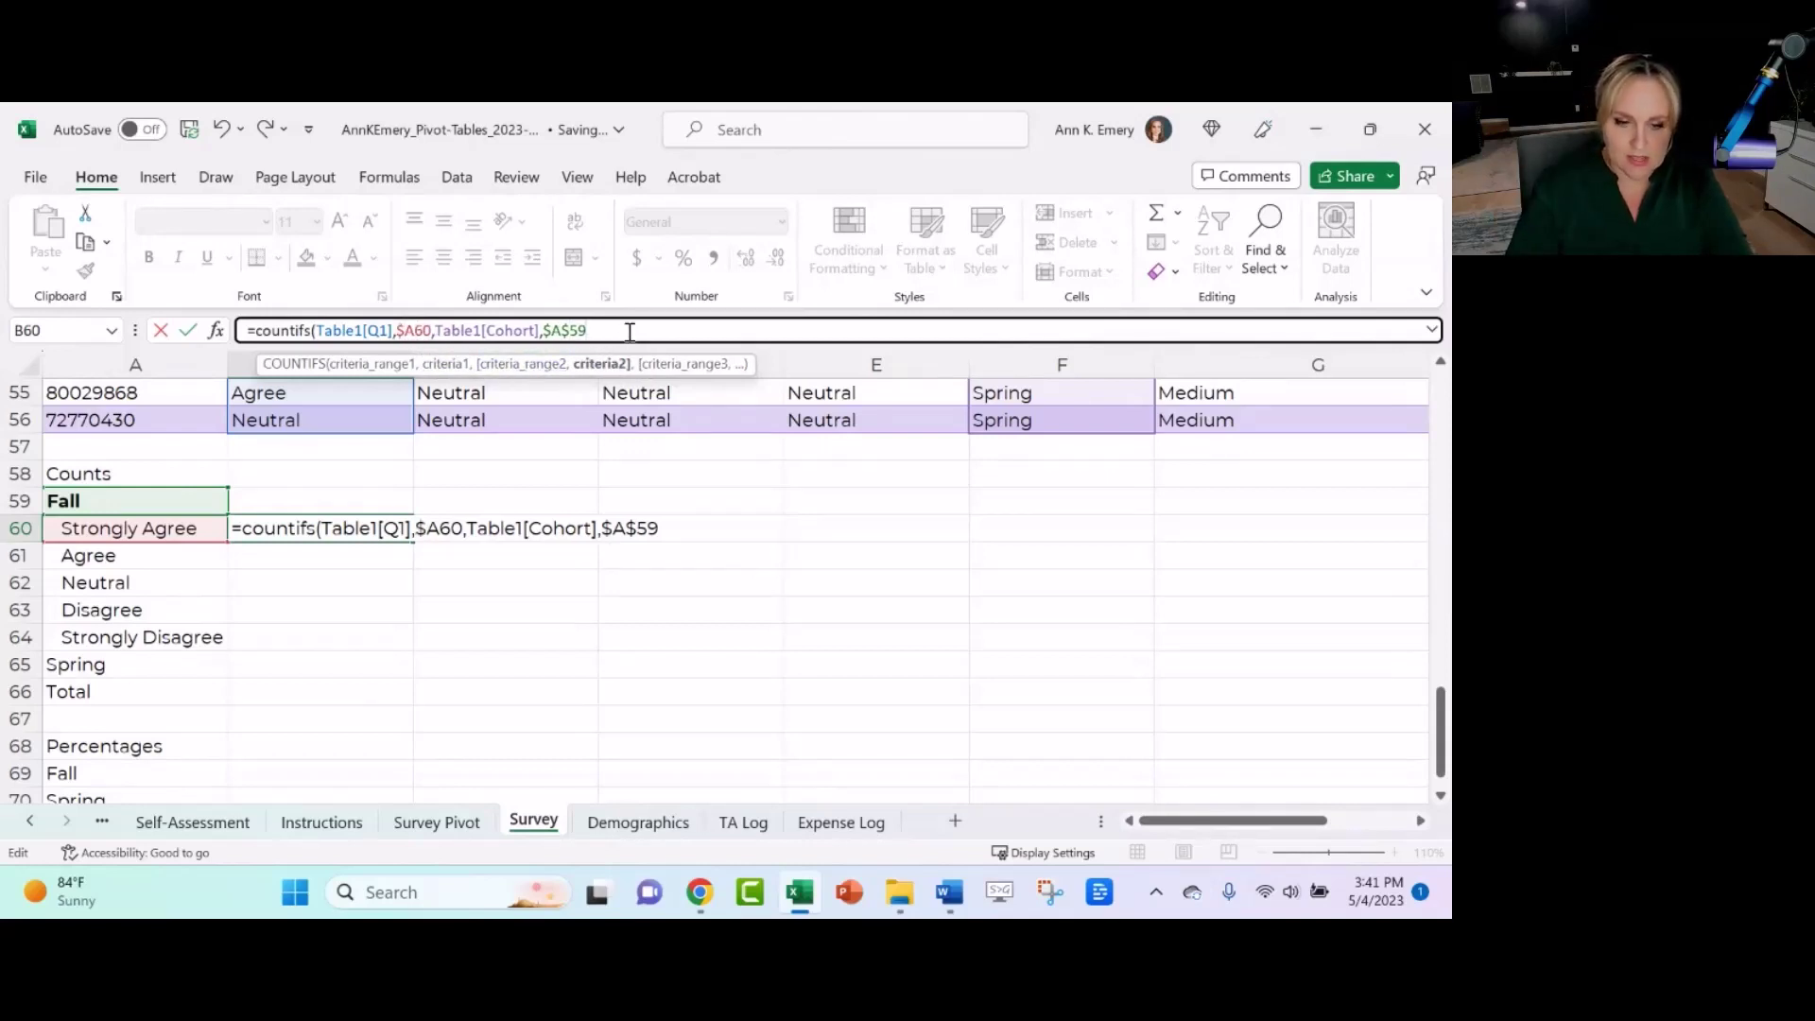
pyautogui.write(')')
pyautogui.press('Return')
pyautogui.press('Up')
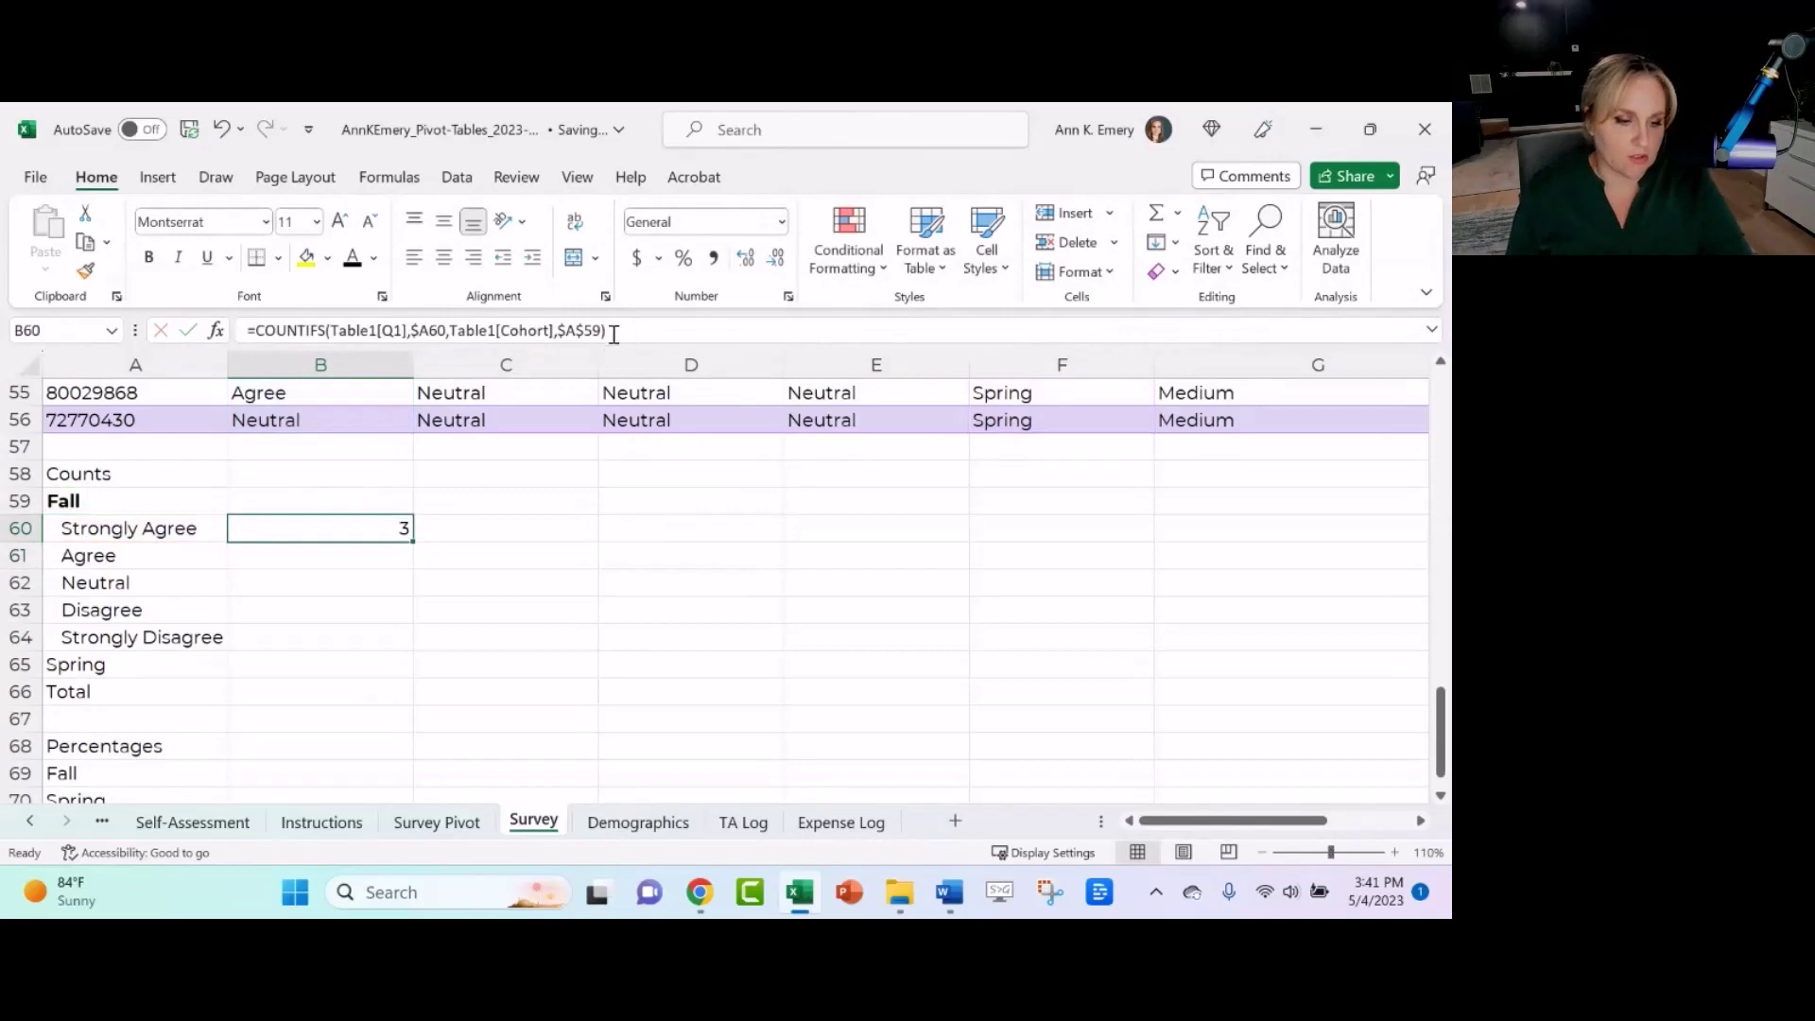
pyautogui.moveTo(413, 542); pyautogui.dragTo(414, 652)
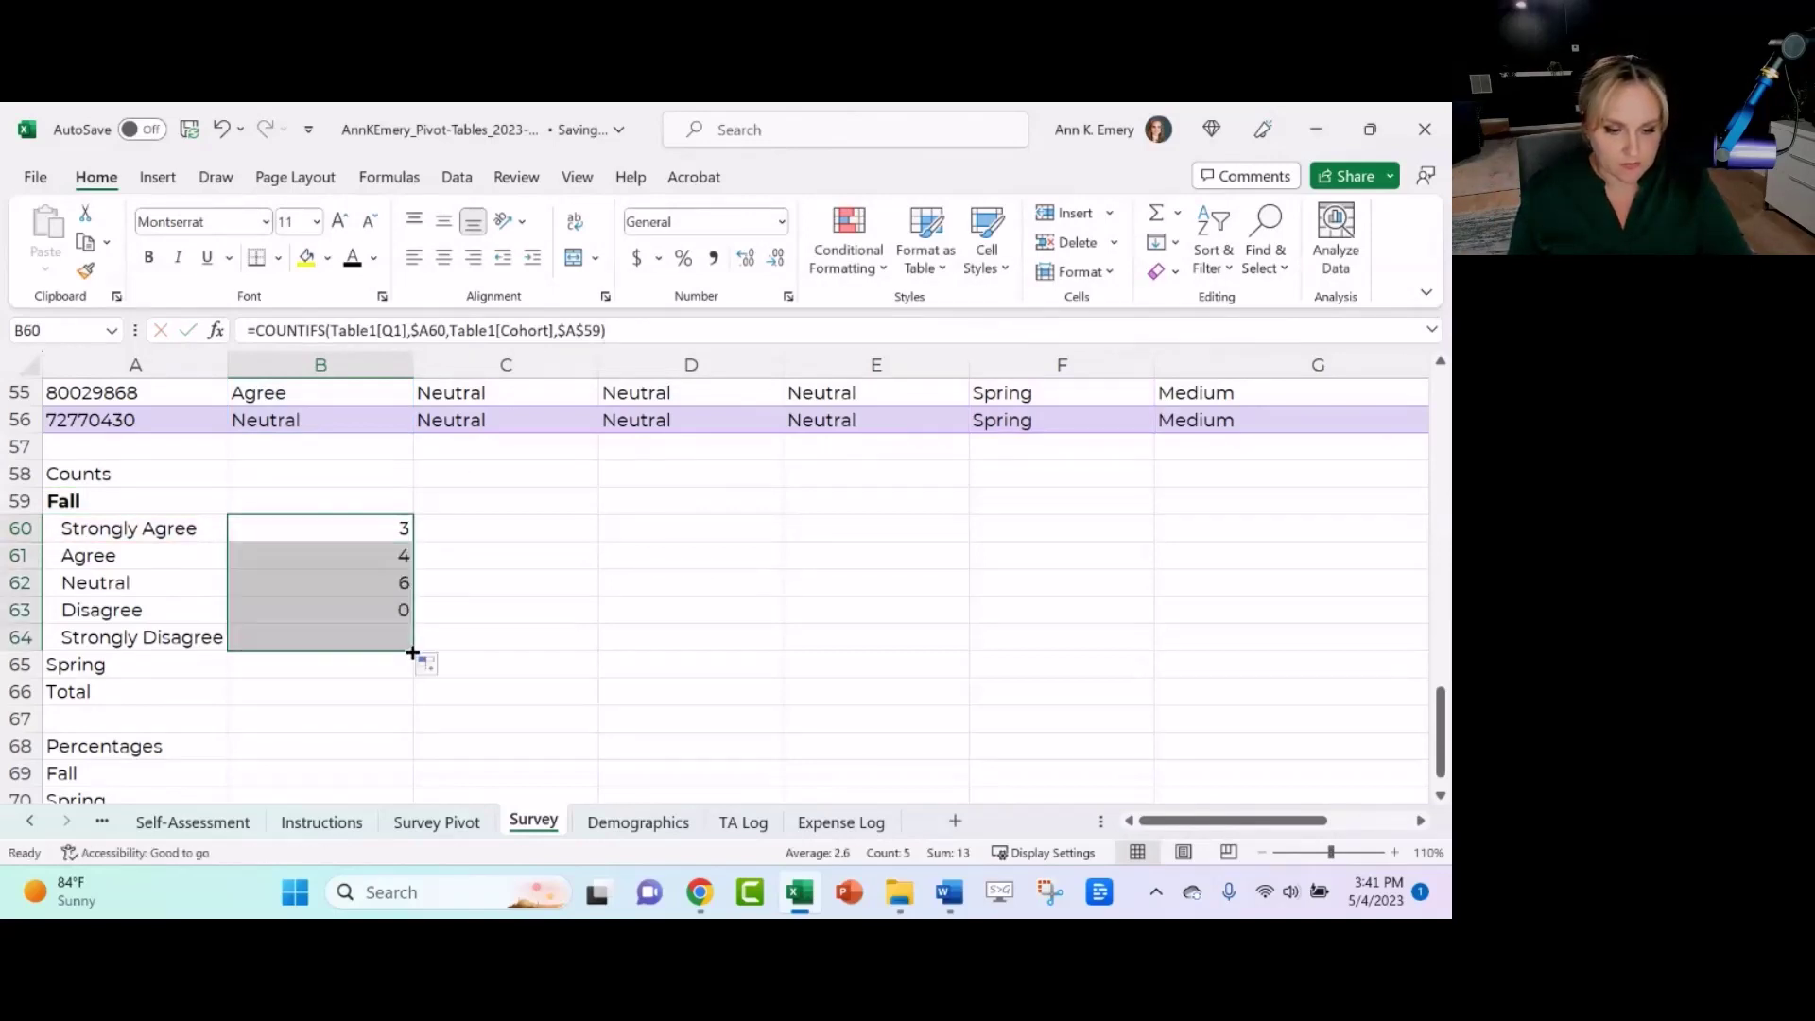
# - Enter a SUM of the five Fall counts in B60:B64 in the Total row, cell B66
pyautogui.click(352, 697)
pyautogui.write('=sum(')
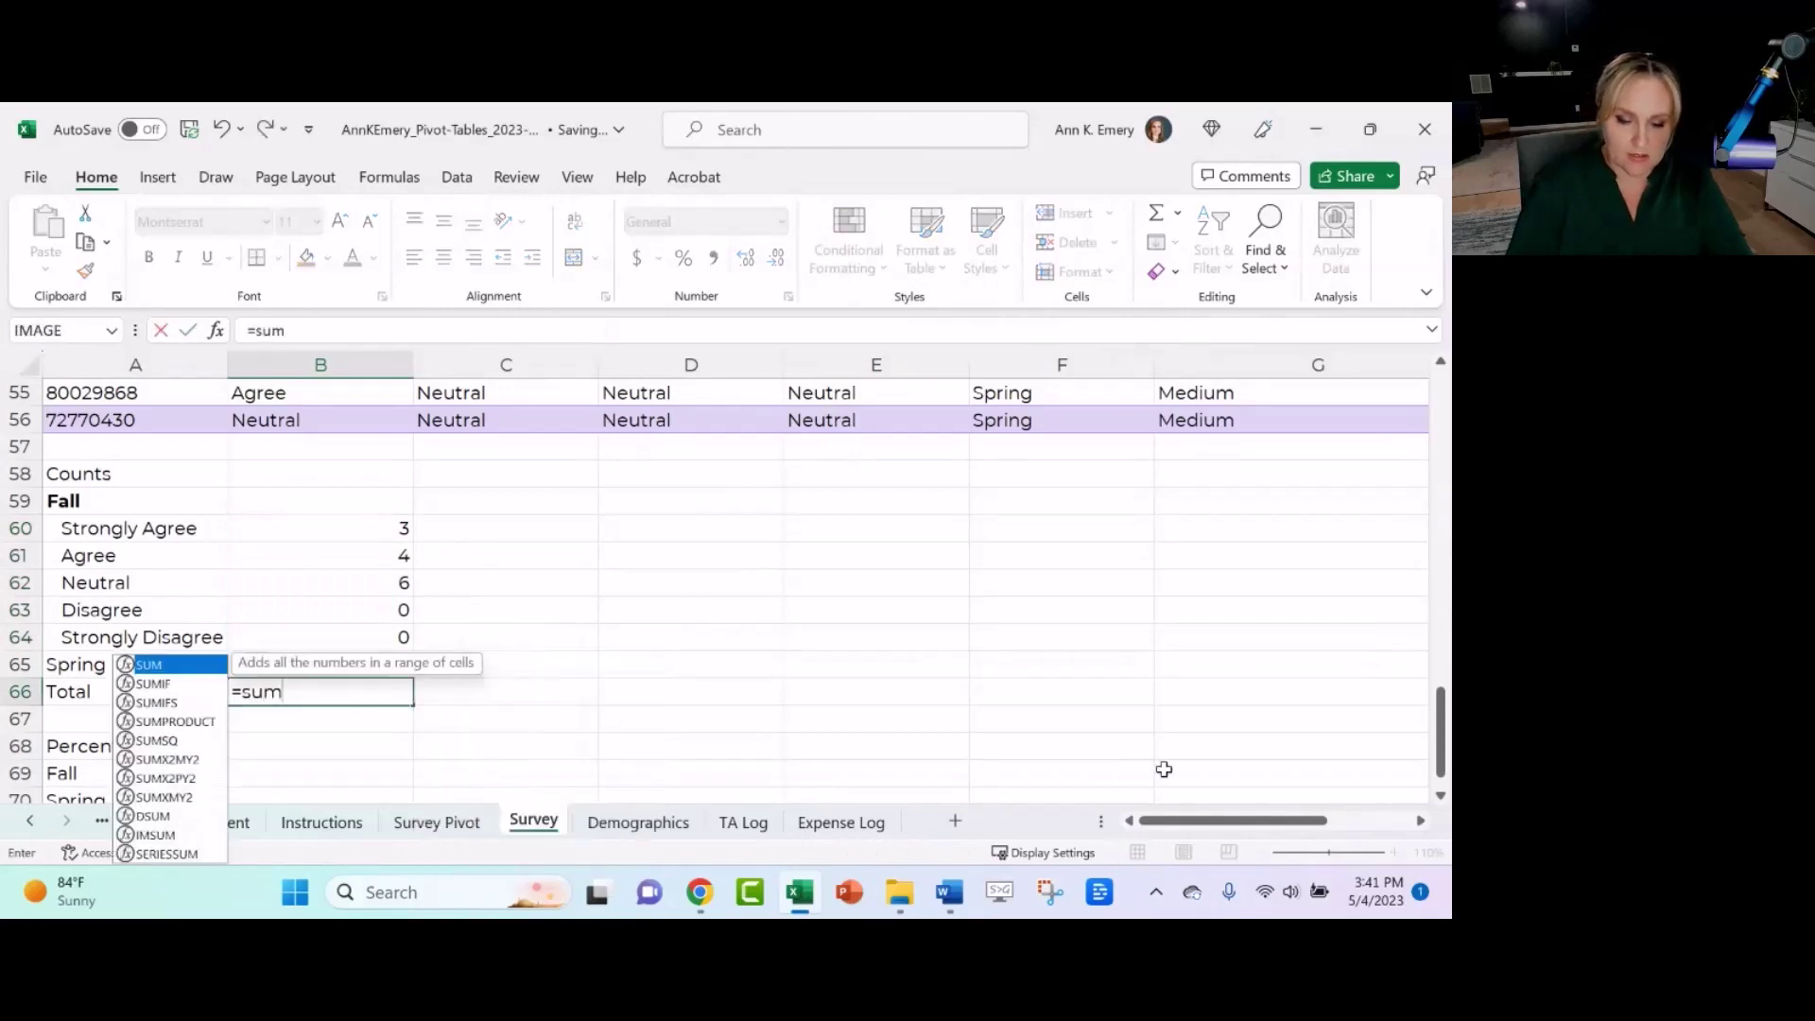
pyautogui.press('Up')
pyautogui.press('Up')
pyautogui.hotkey('shift', 'Up')
pyautogui.hotkey('shift', 'Up')
pyautogui.hotkey('shift', 'Up')
pyautogui.hotkey('shift', 'Up')
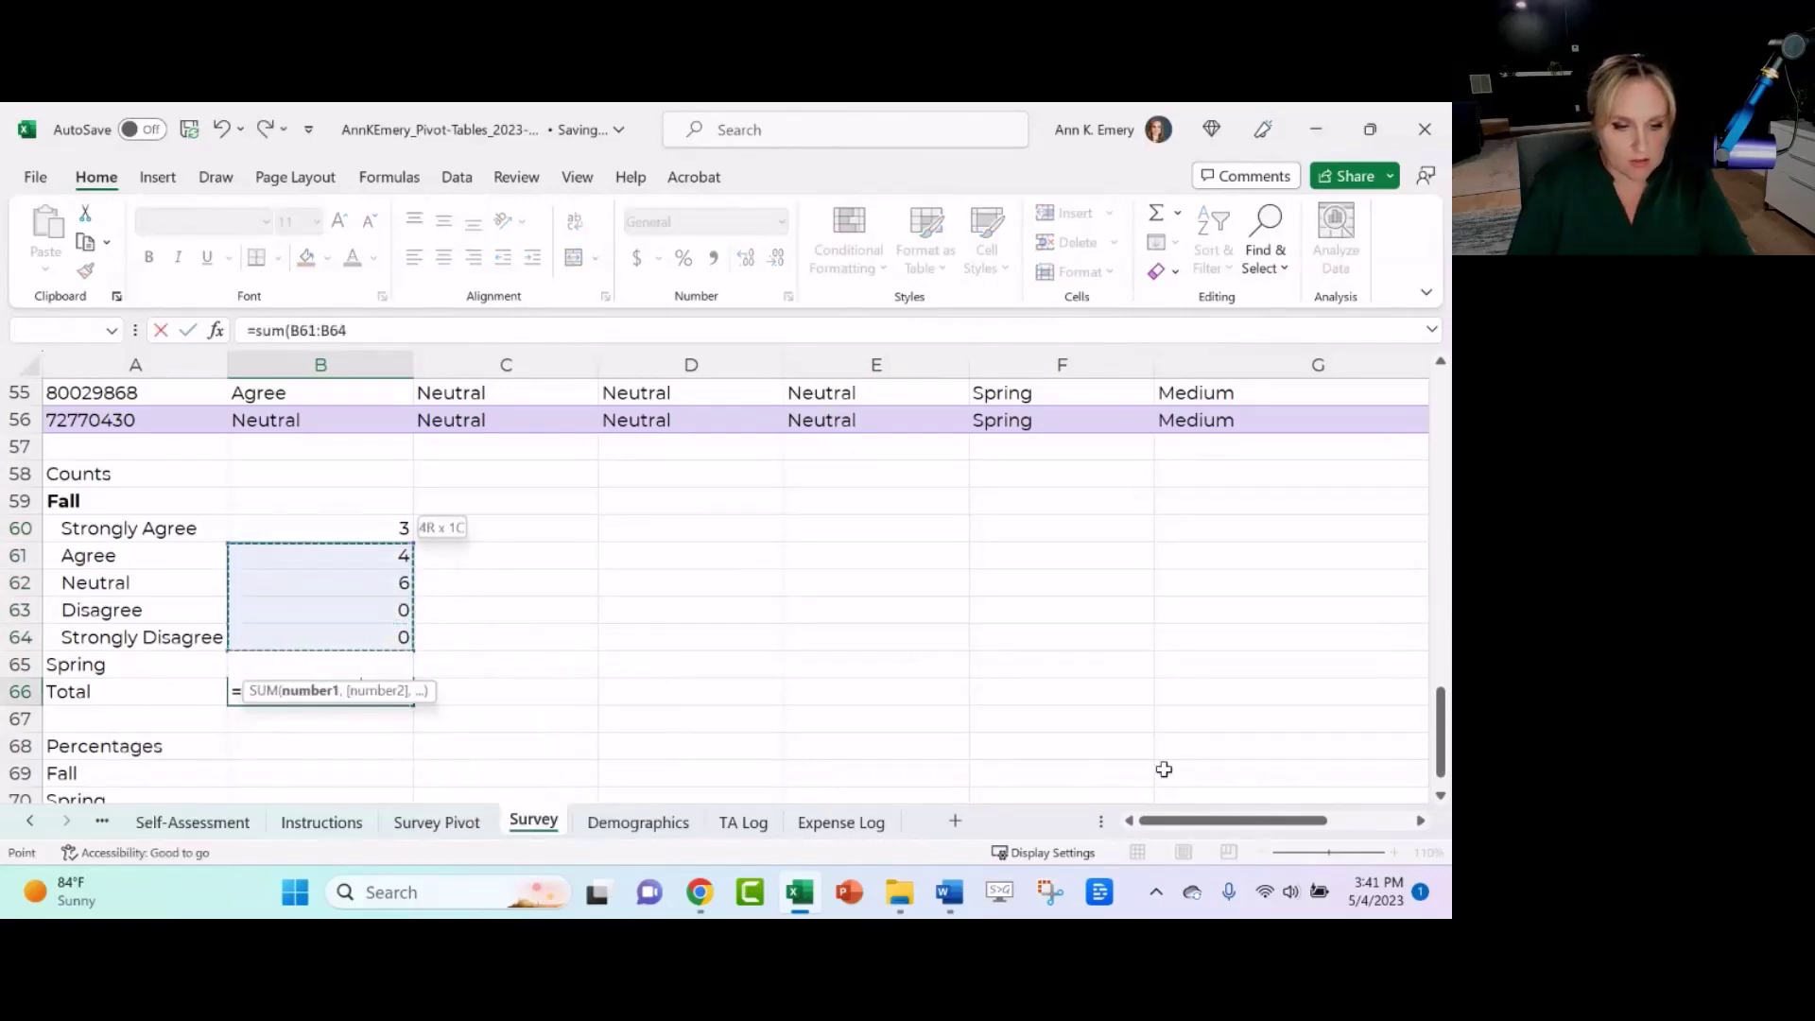
pyautogui.press('Return')
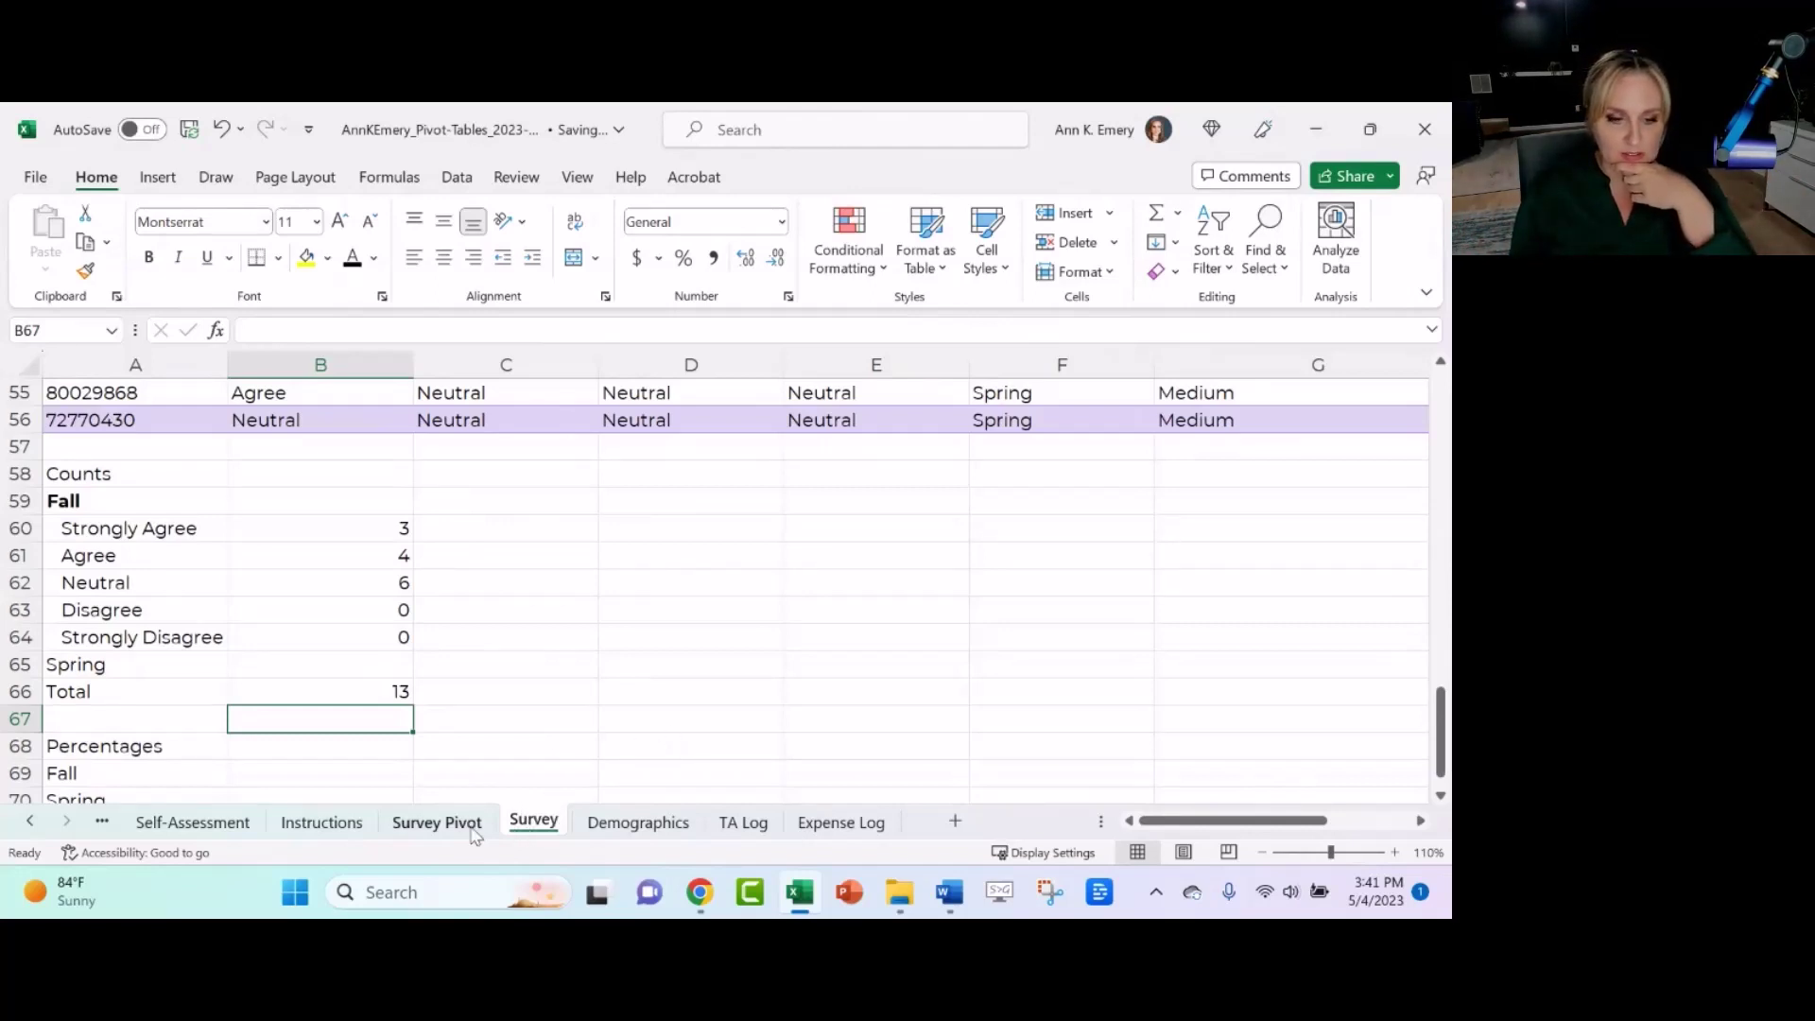
# - Apply the Green - White color scale to the Fall and Spring percentages in B5:C10 of the Survey Pivot sheet
pyautogui.click(371, 527)
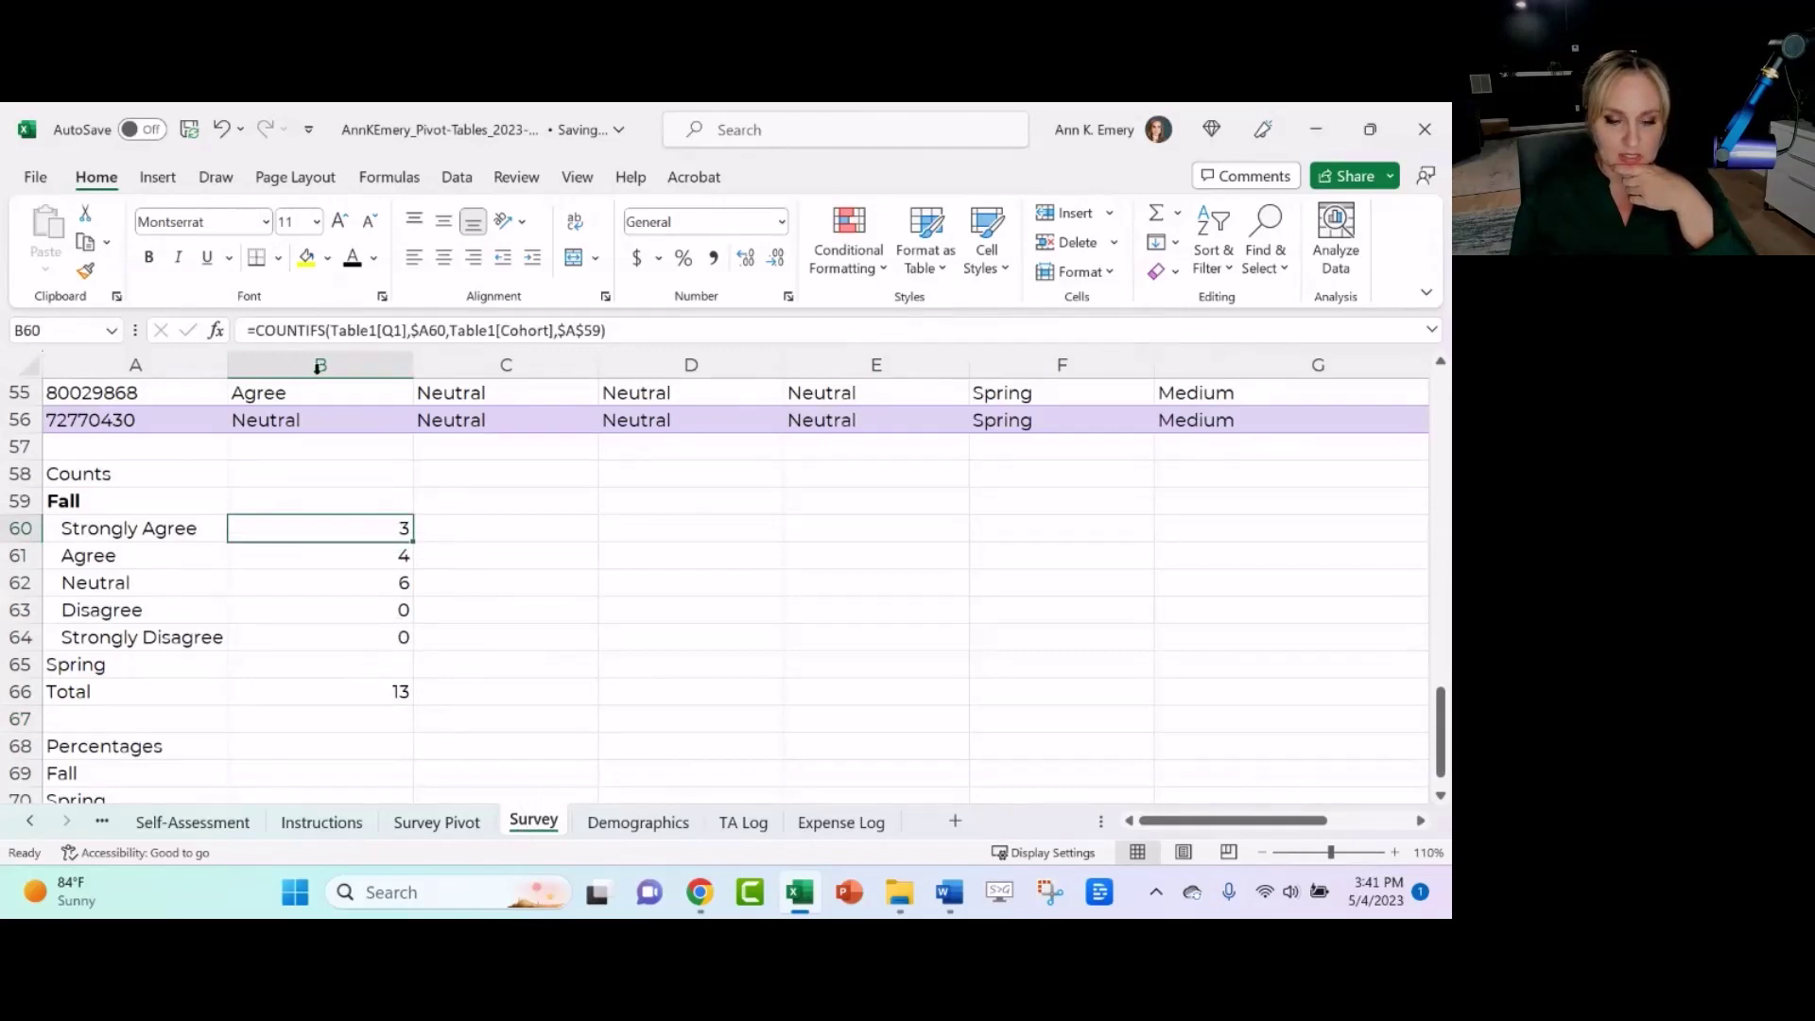
pyautogui.click(465, 826)
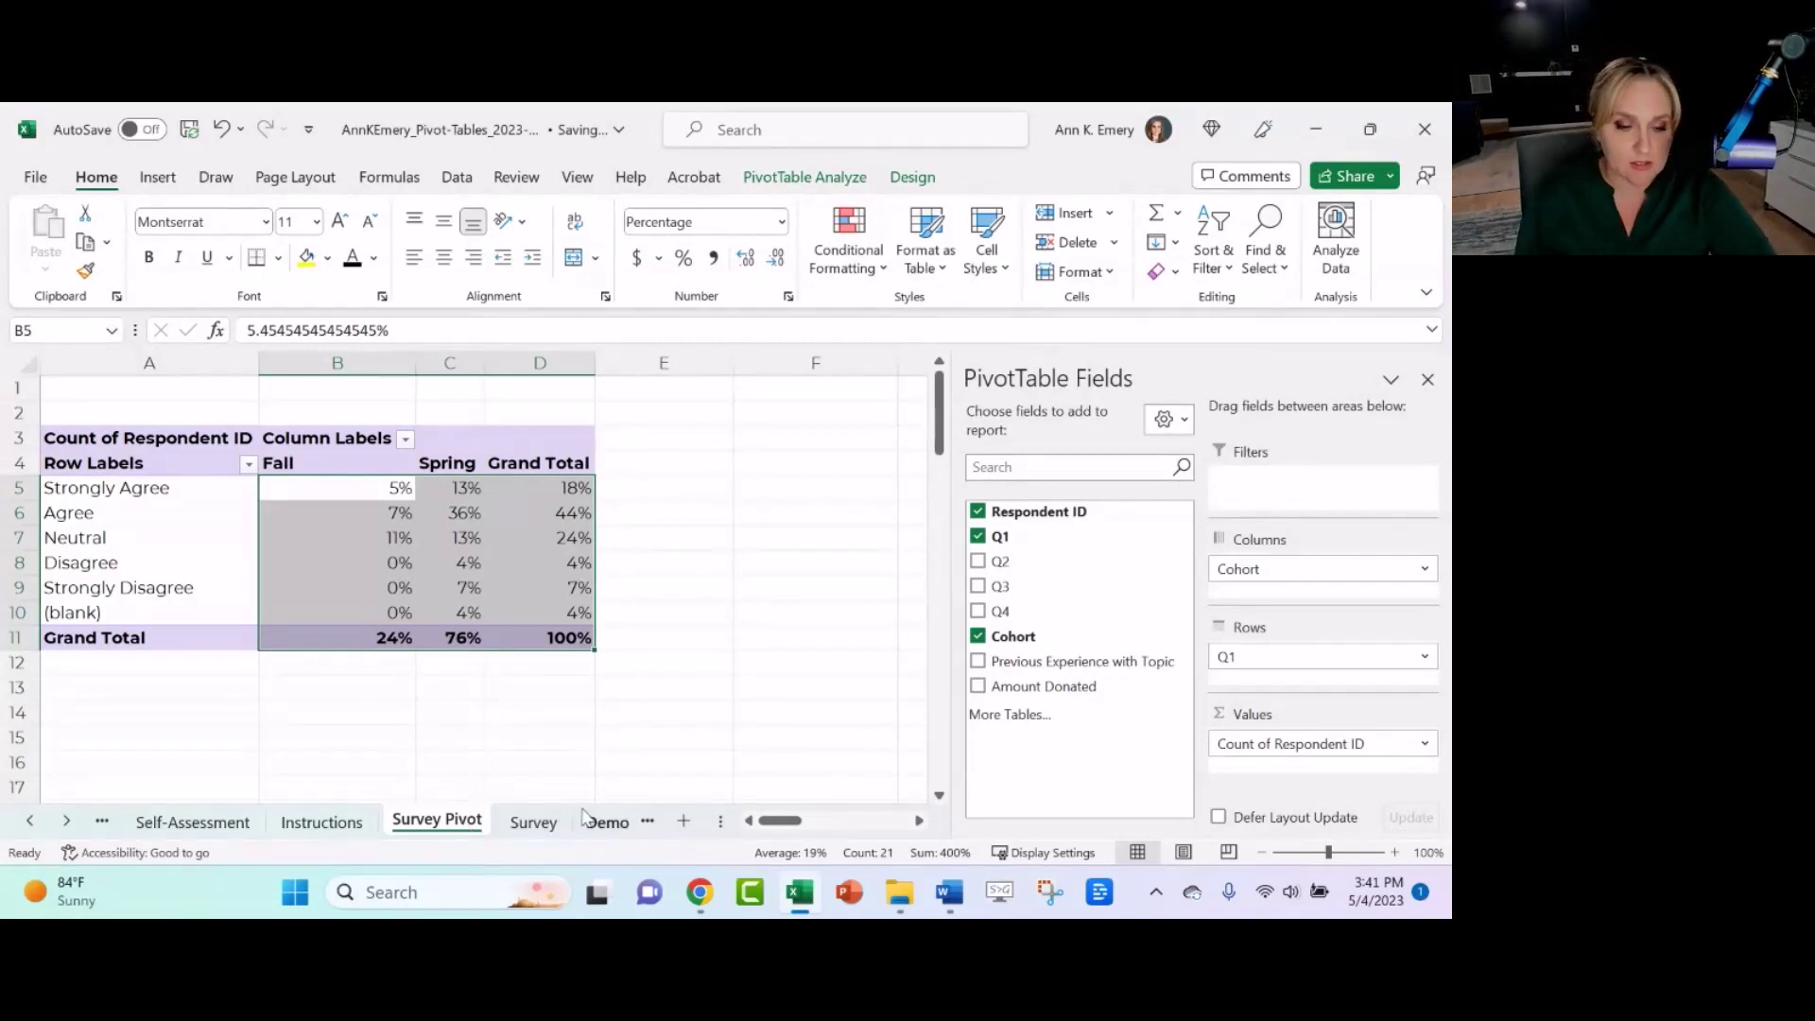
pyautogui.click(365, 489)
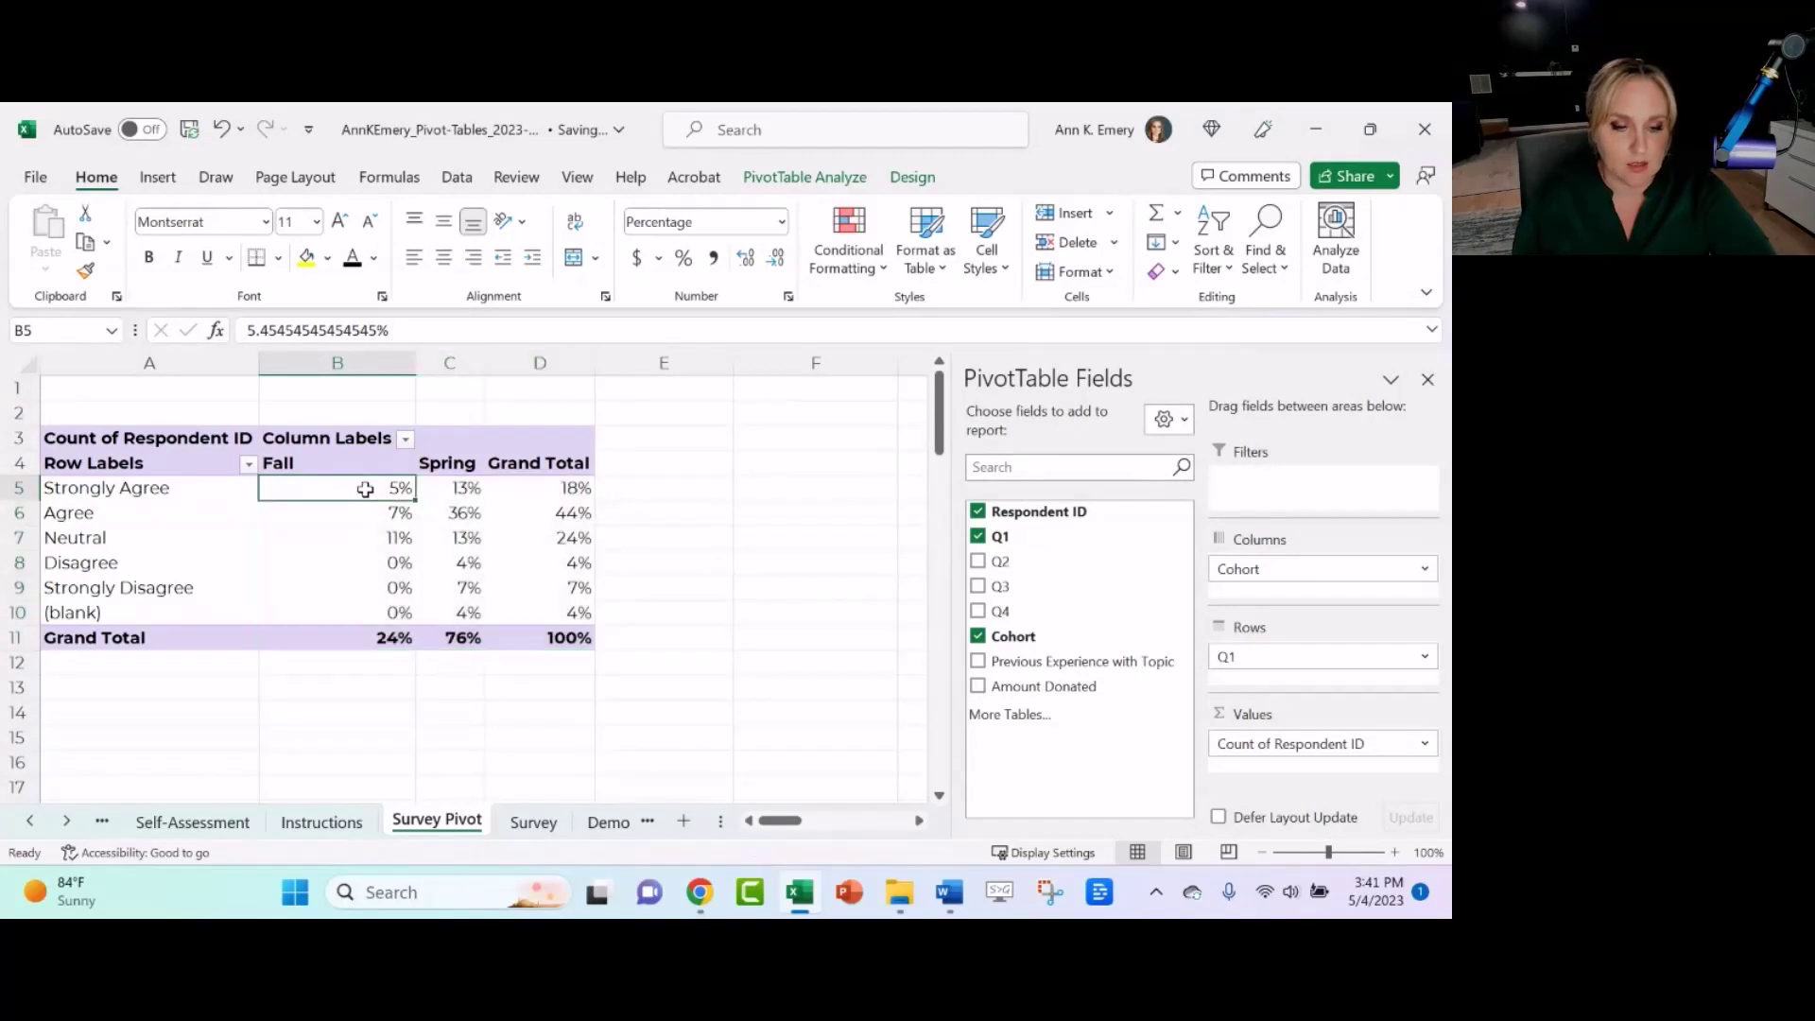
pyautogui.moveTo(365, 489); pyautogui.dragTo(465, 619)
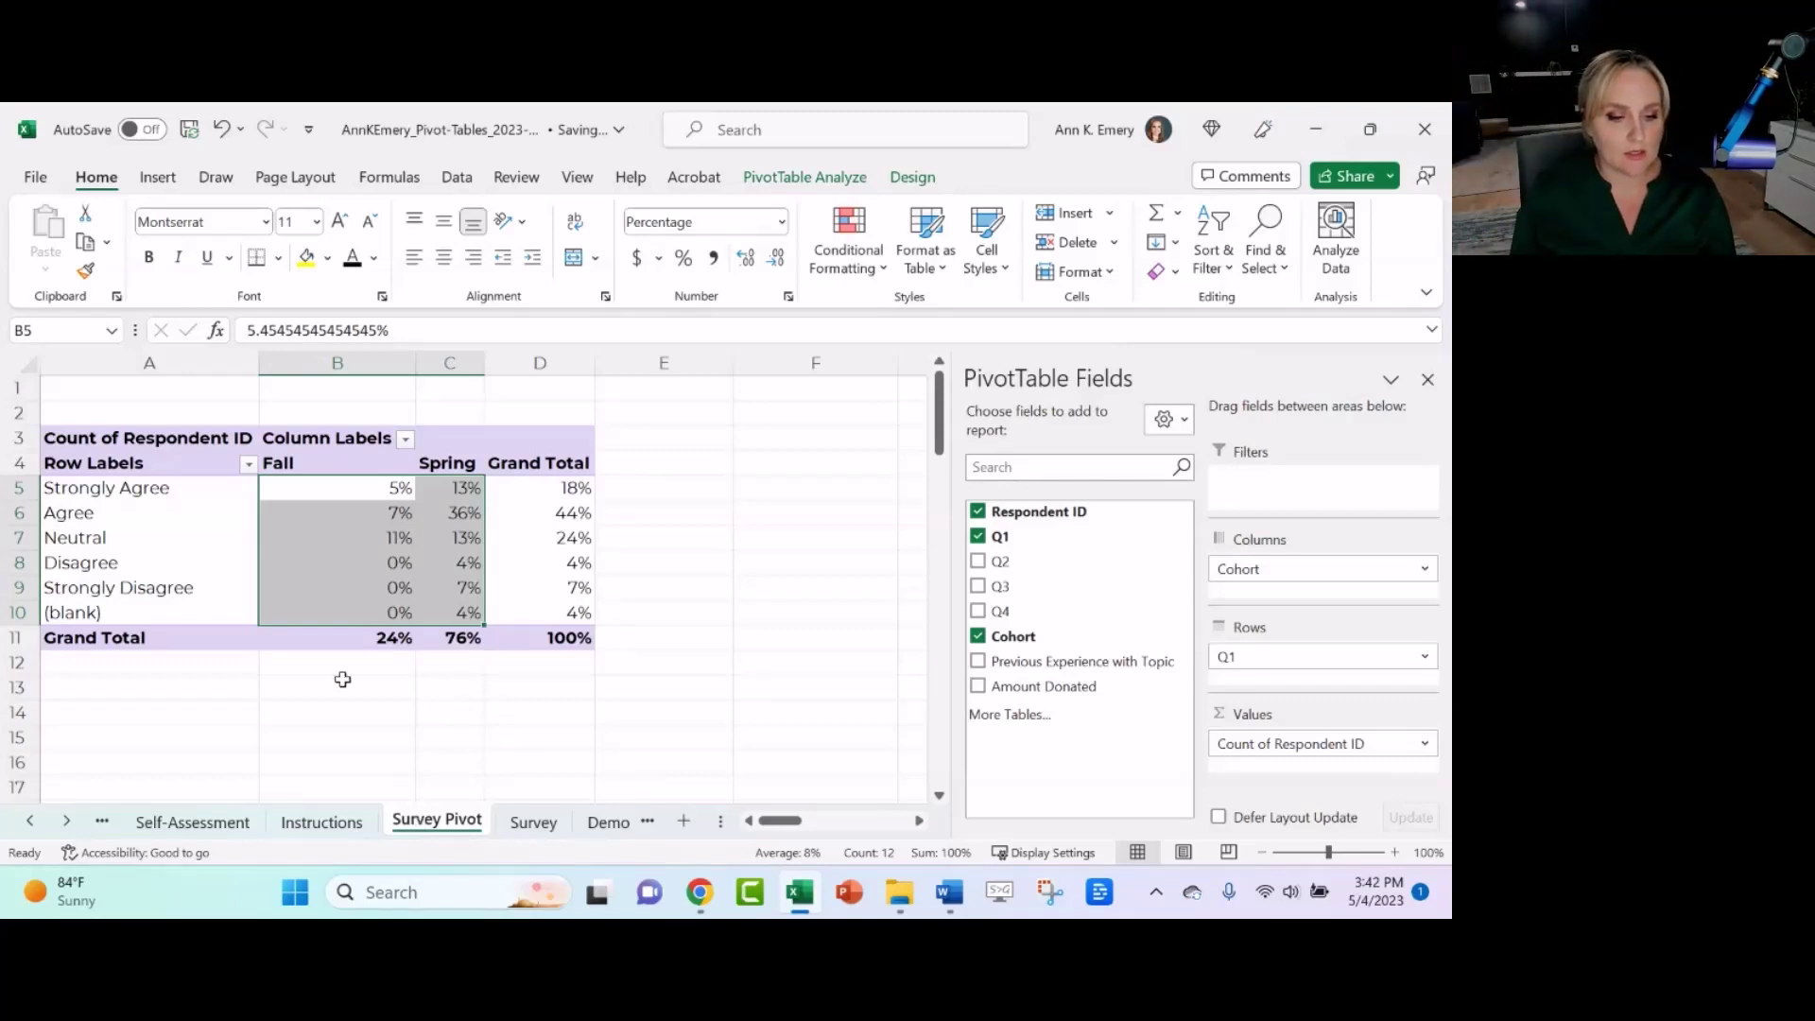
pyautogui.click(381, 487)
pyautogui.moveTo(381, 487); pyautogui.dragTo(430, 604)
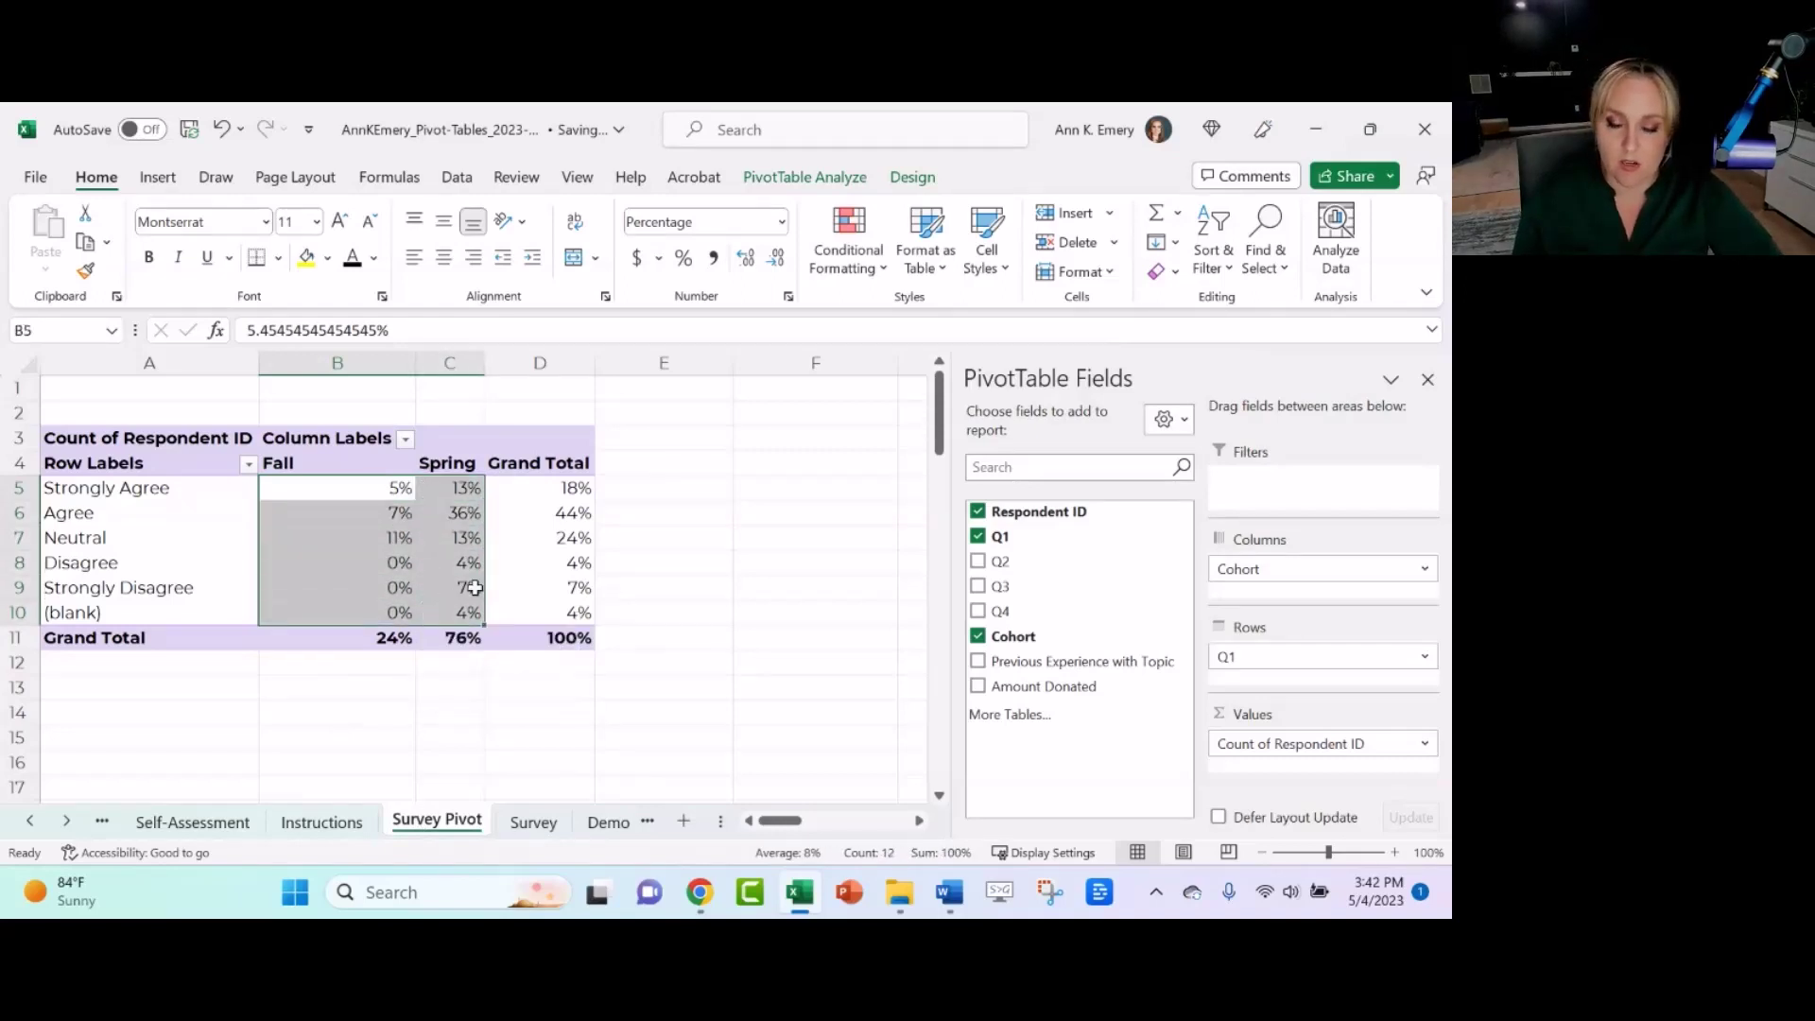
pyautogui.click(828, 270)
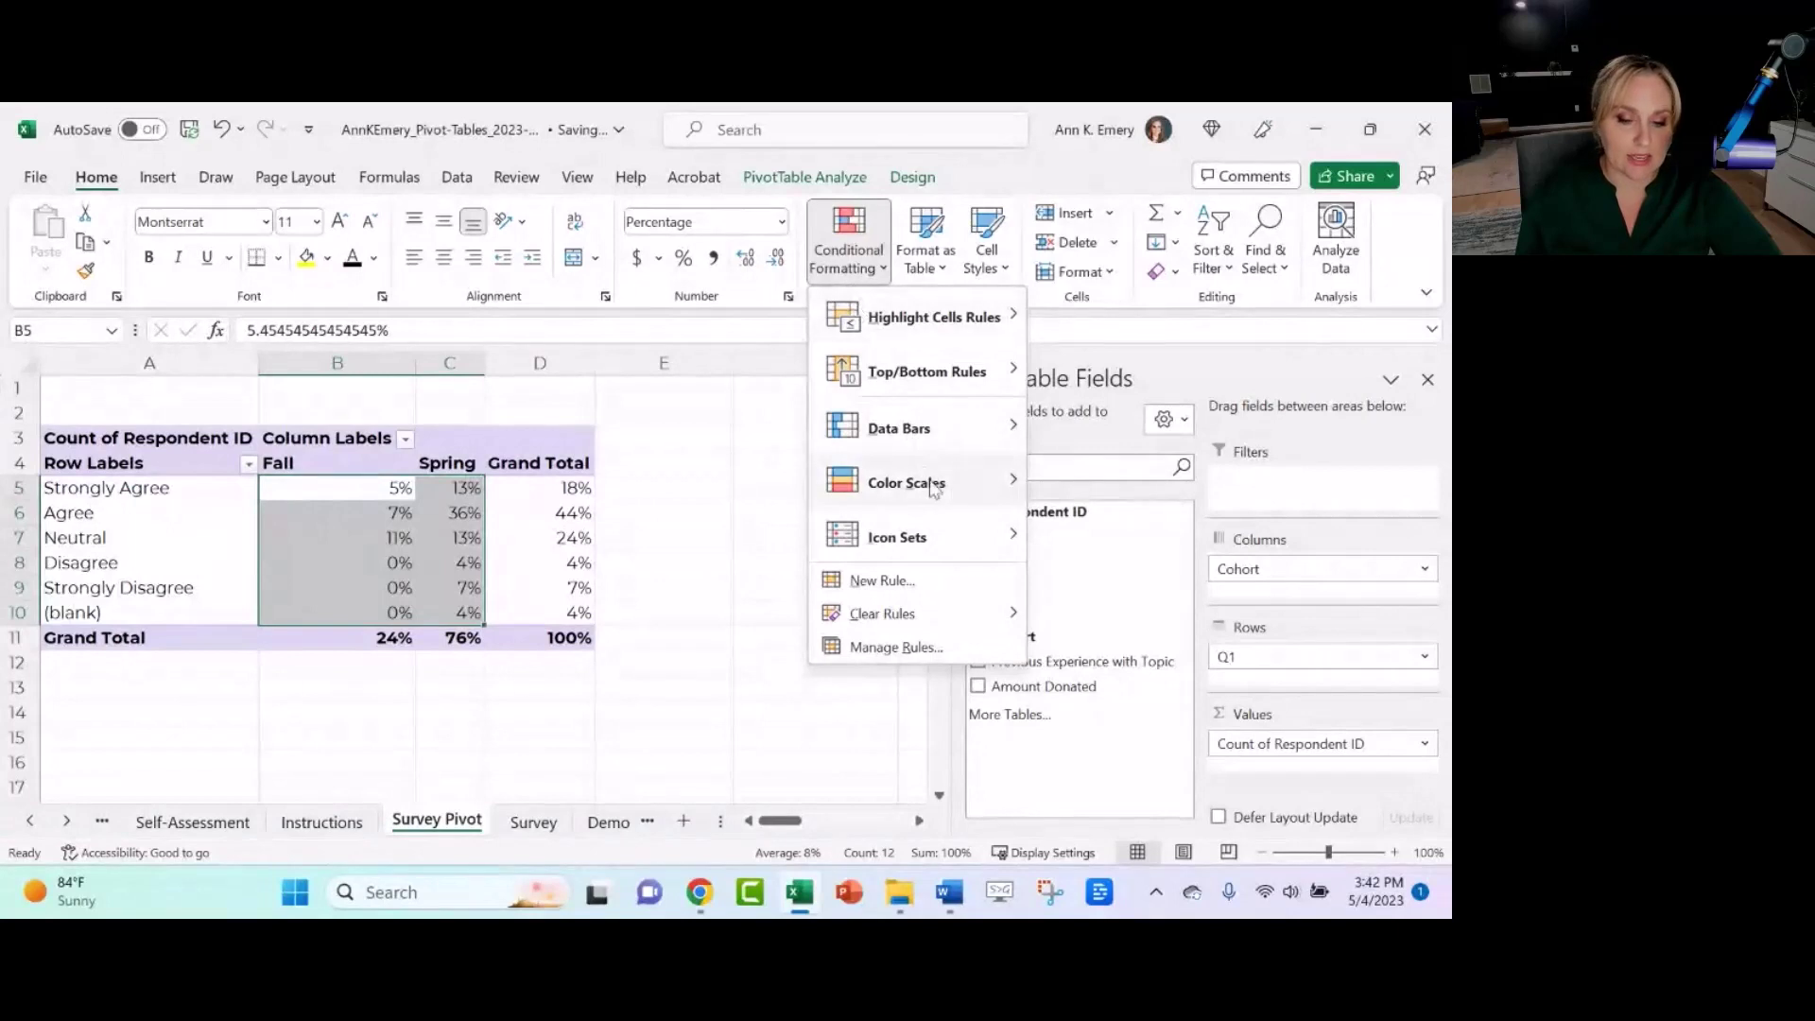
pyautogui.moveTo(934, 486)
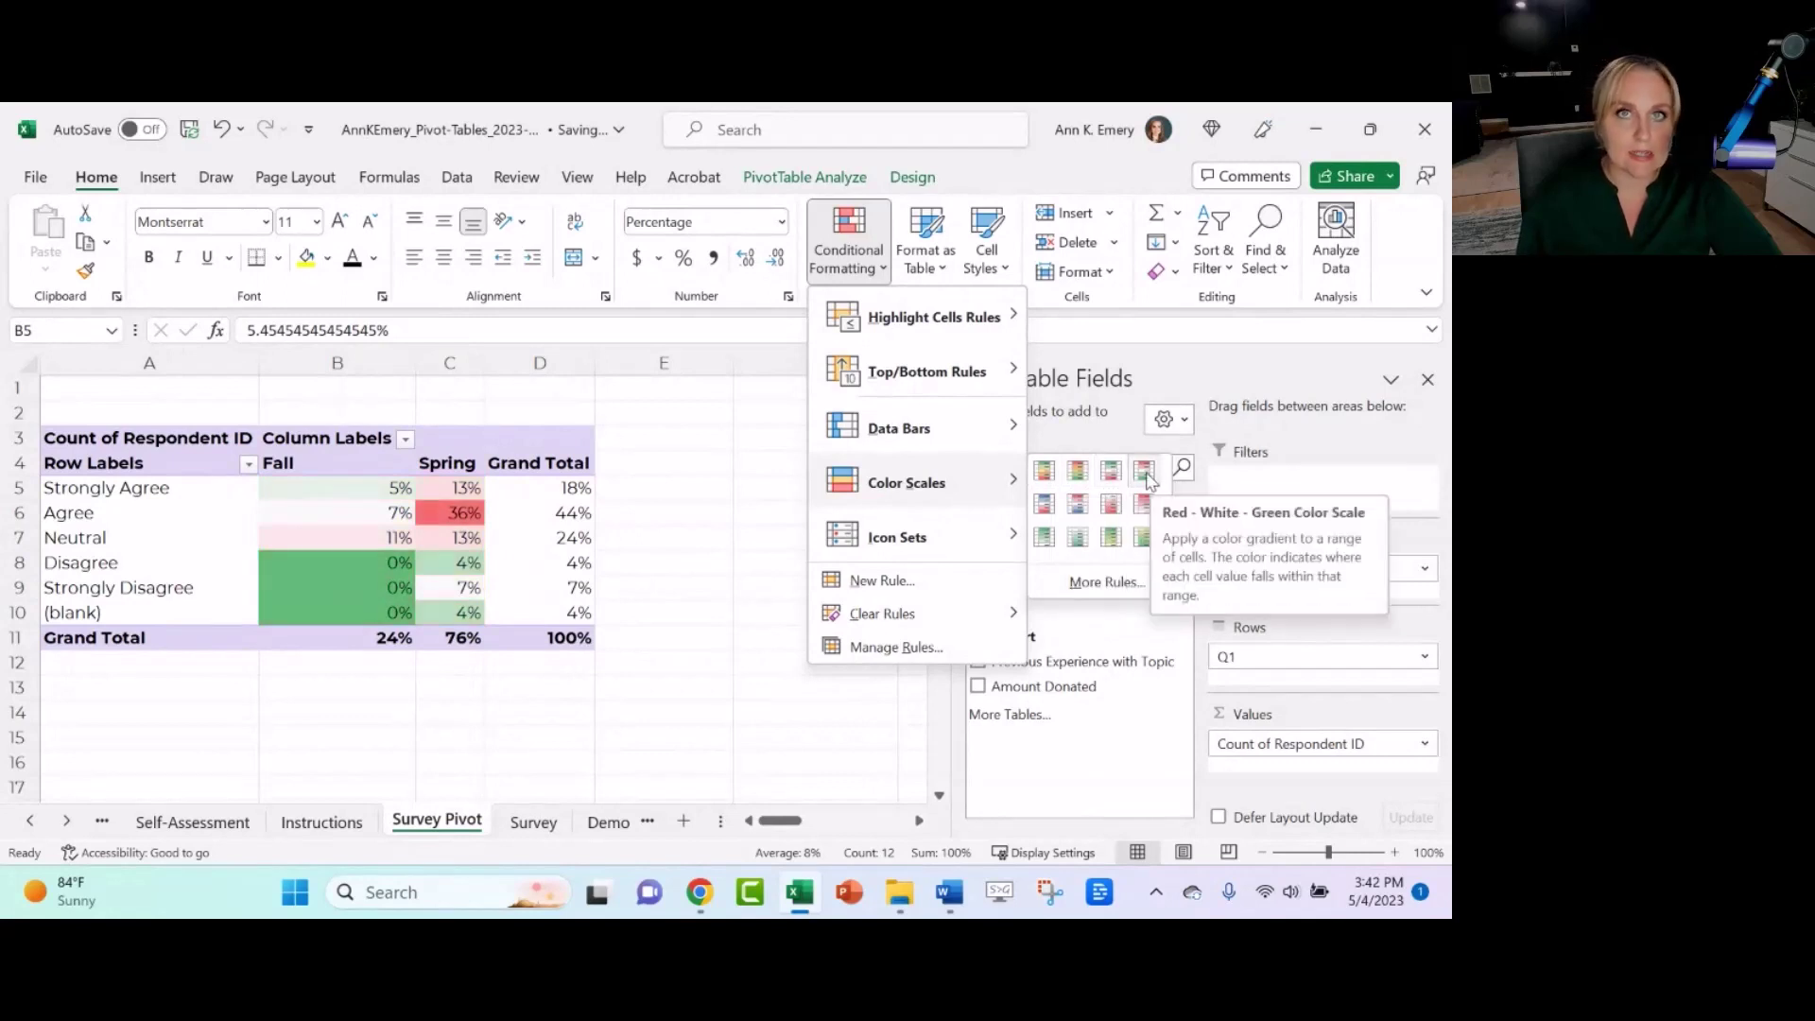
pyautogui.click(1044, 537)
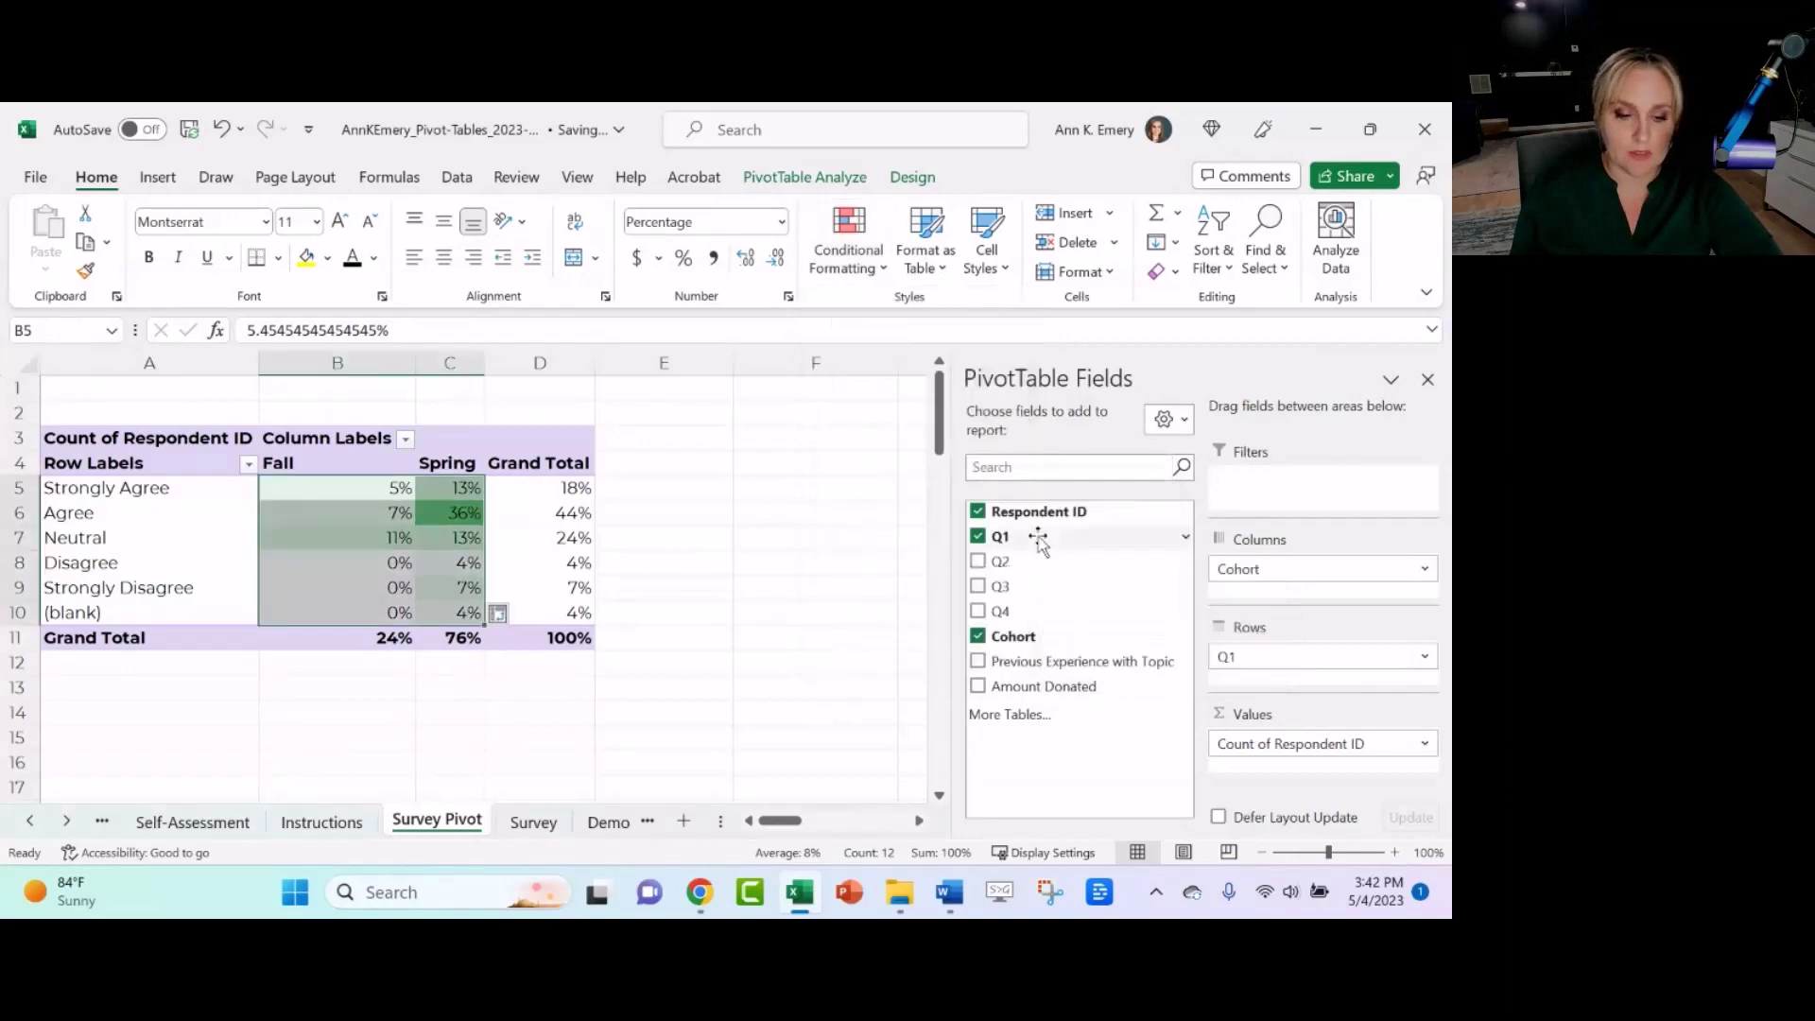
pyautogui.click(366, 494)
pyautogui.moveTo(365, 493); pyautogui.dragTo(454, 614)
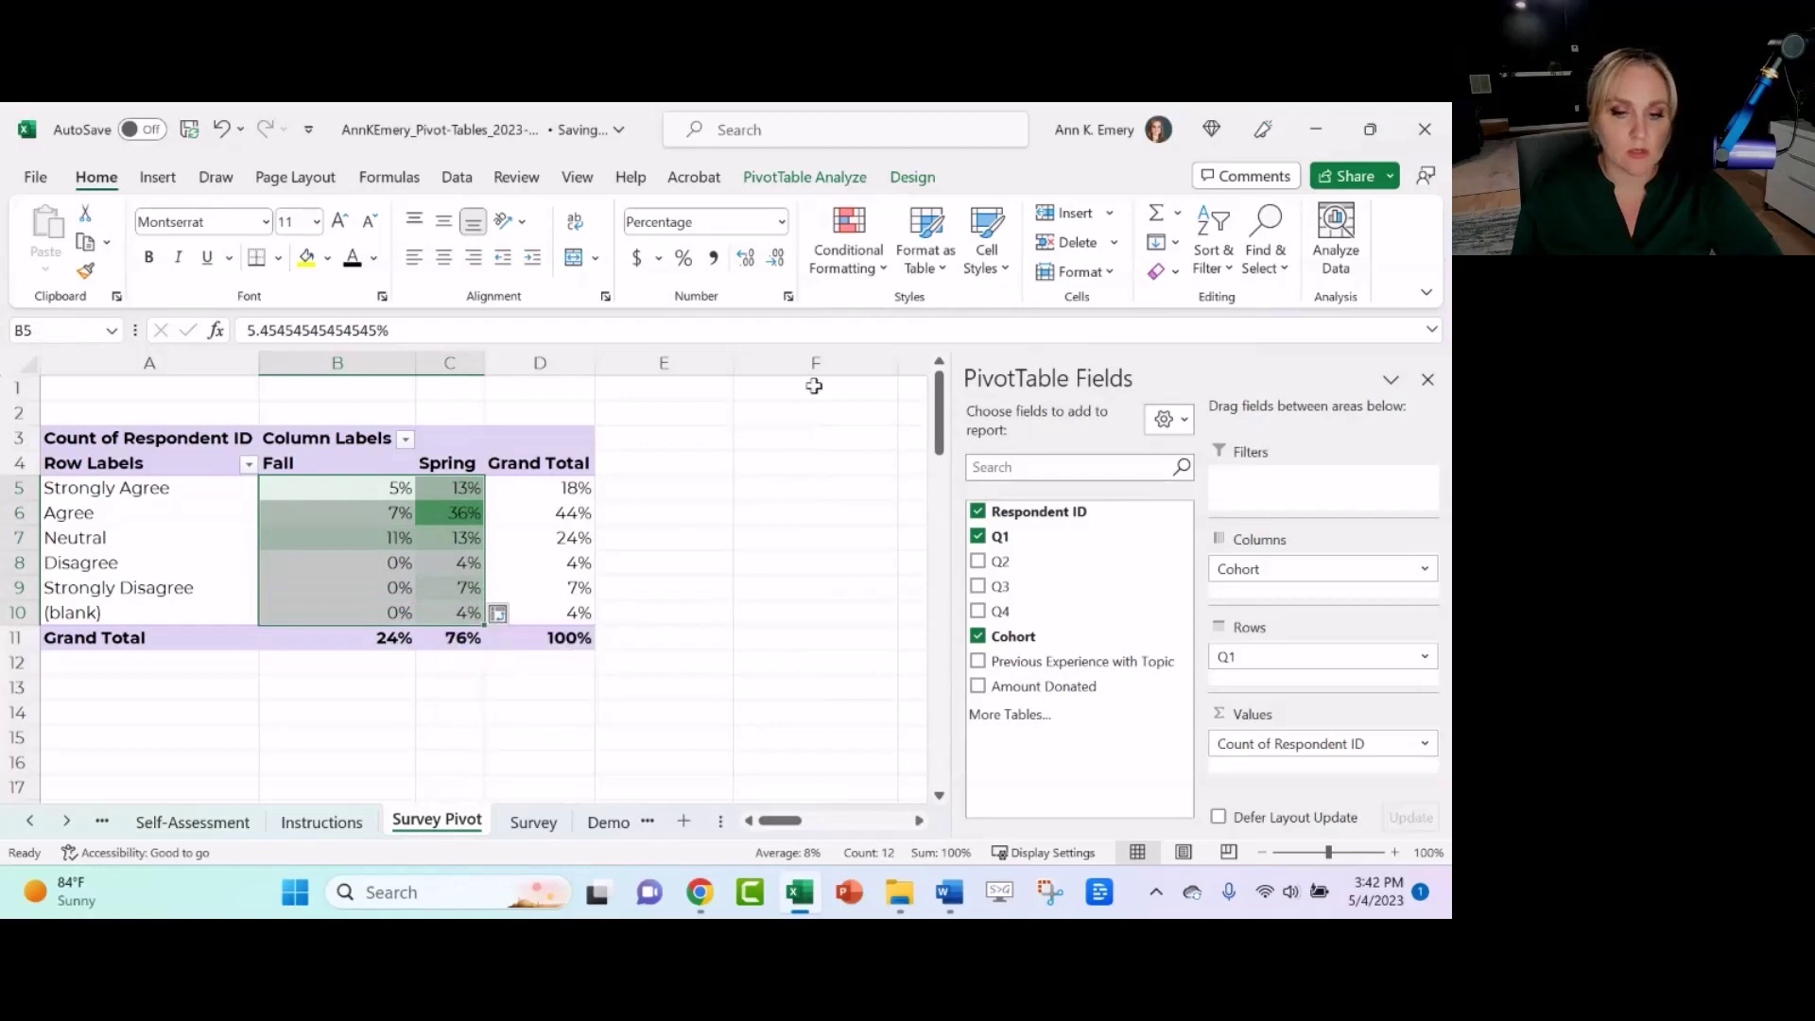
pyautogui.click(848, 241)
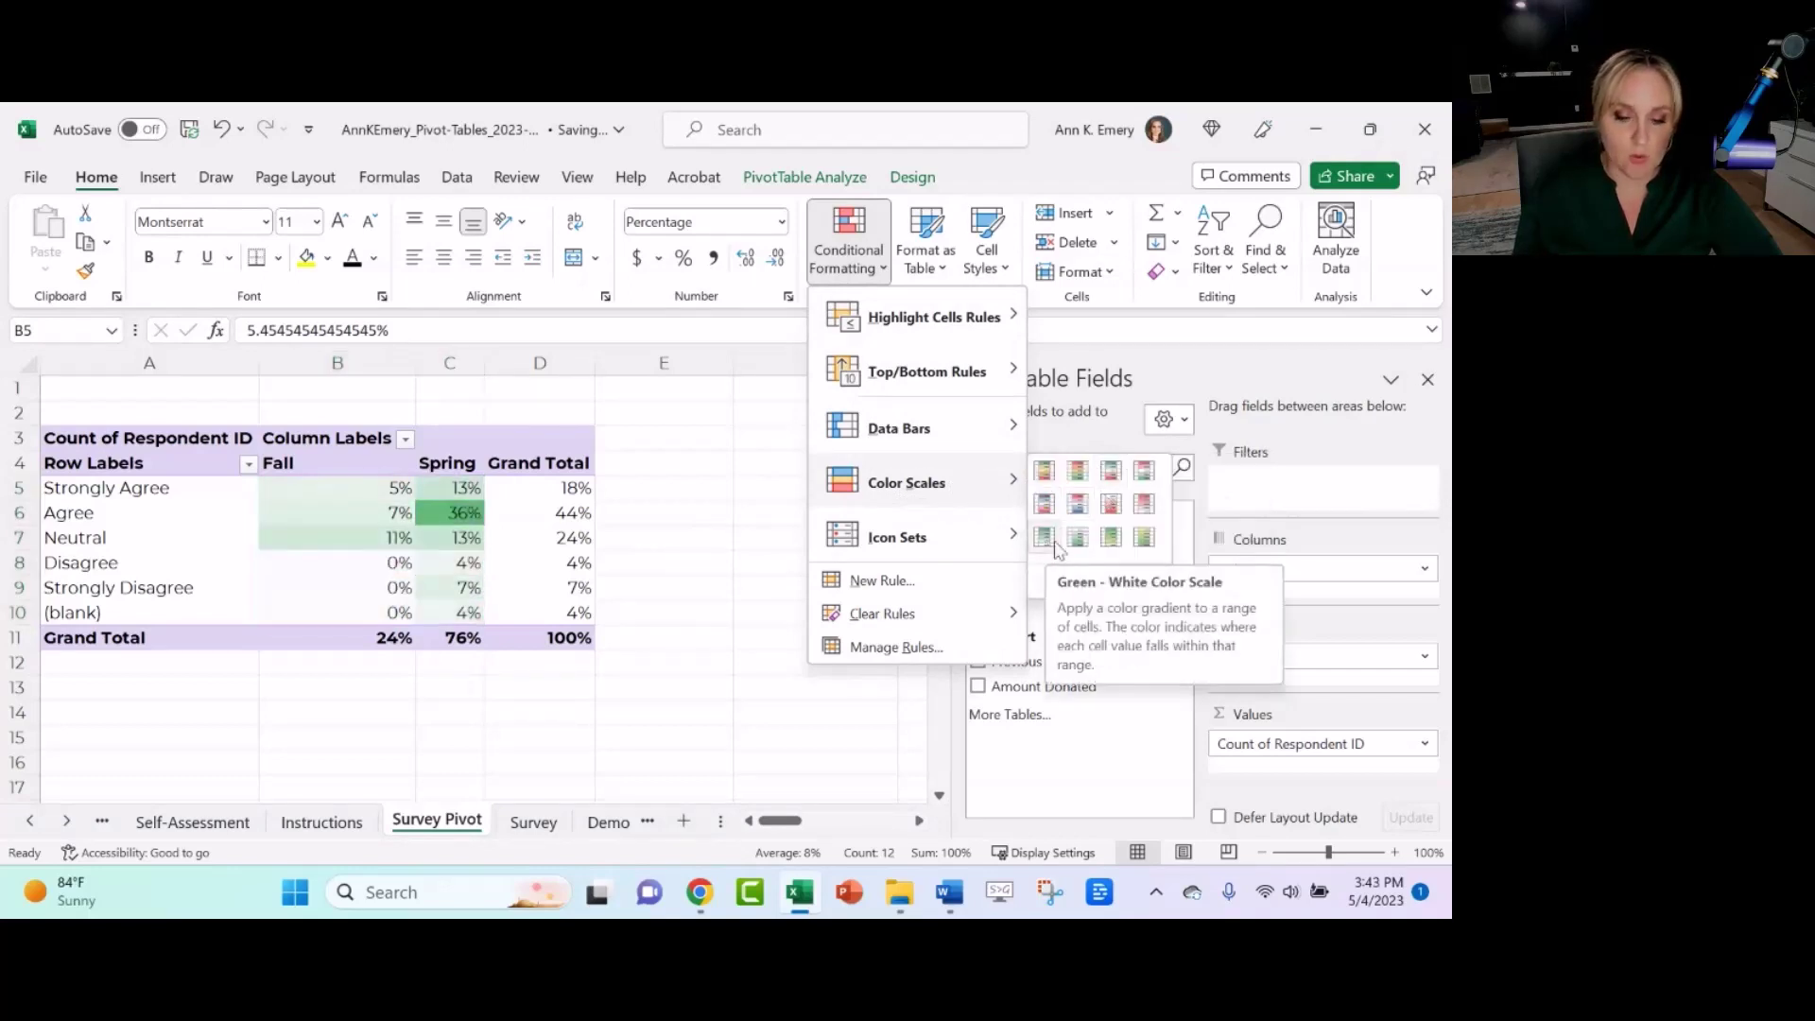
pyautogui.click(683, 513)
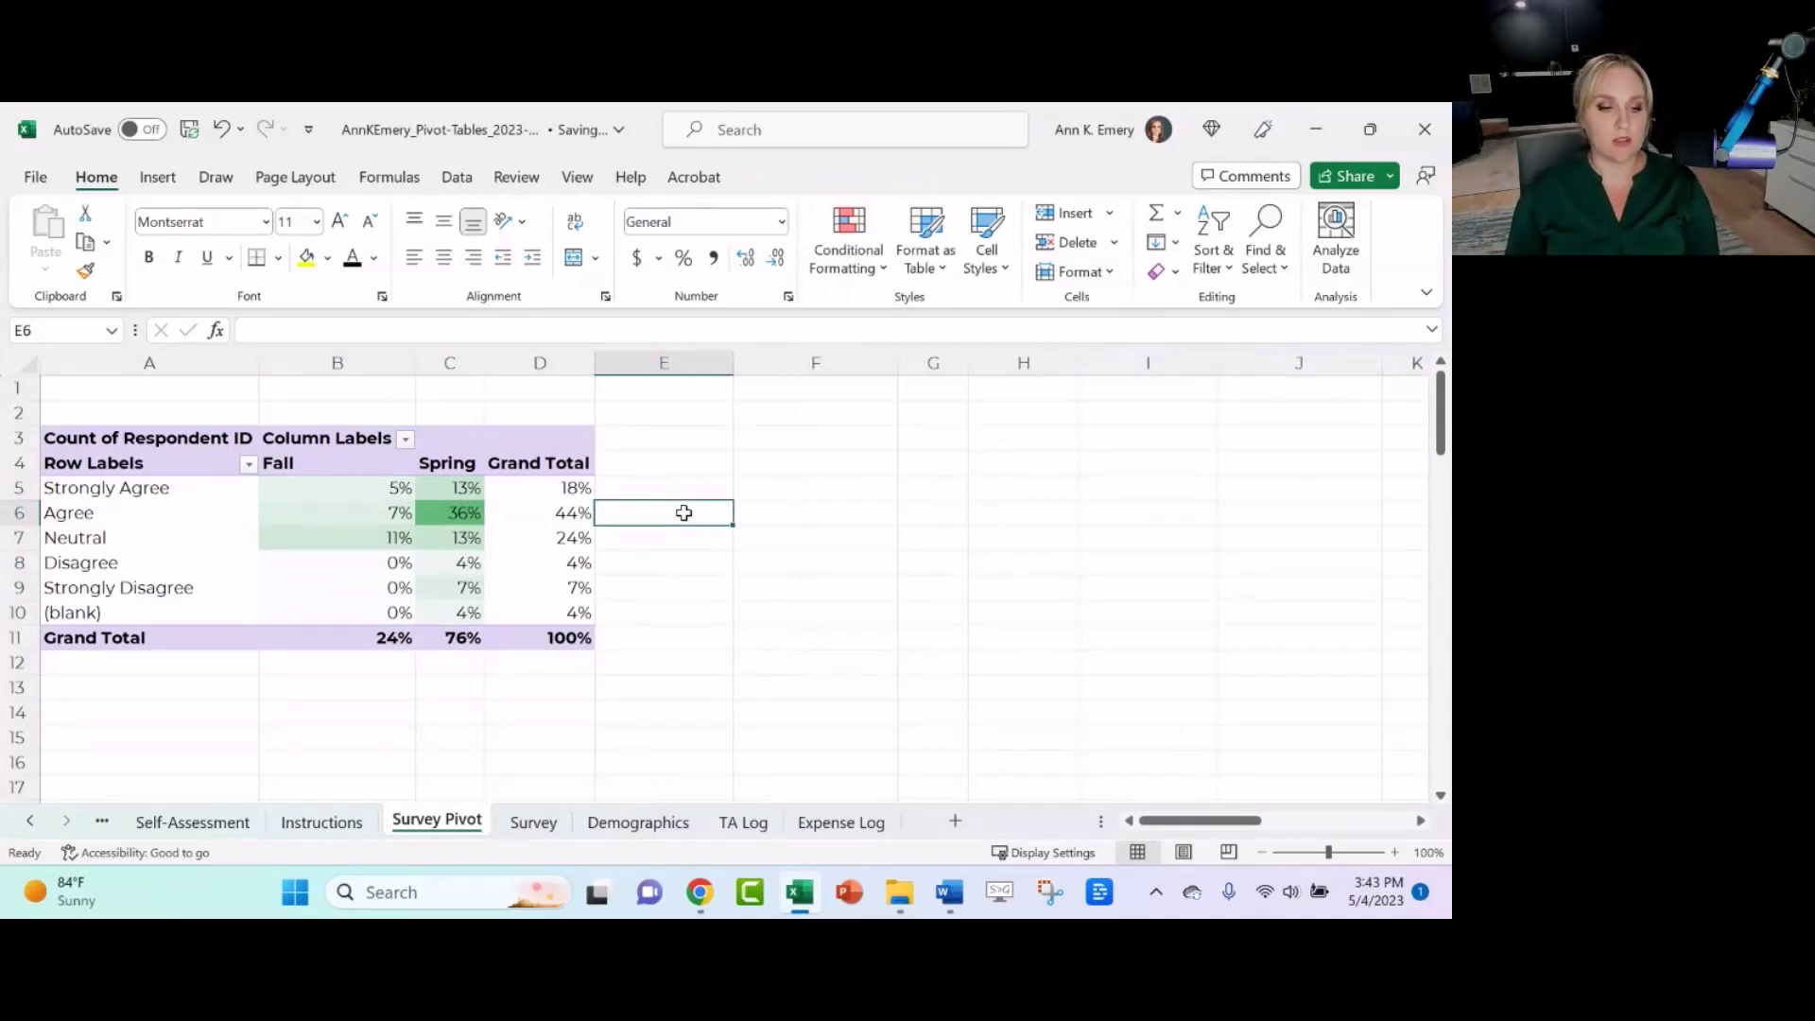
pyautogui.click(434, 516)
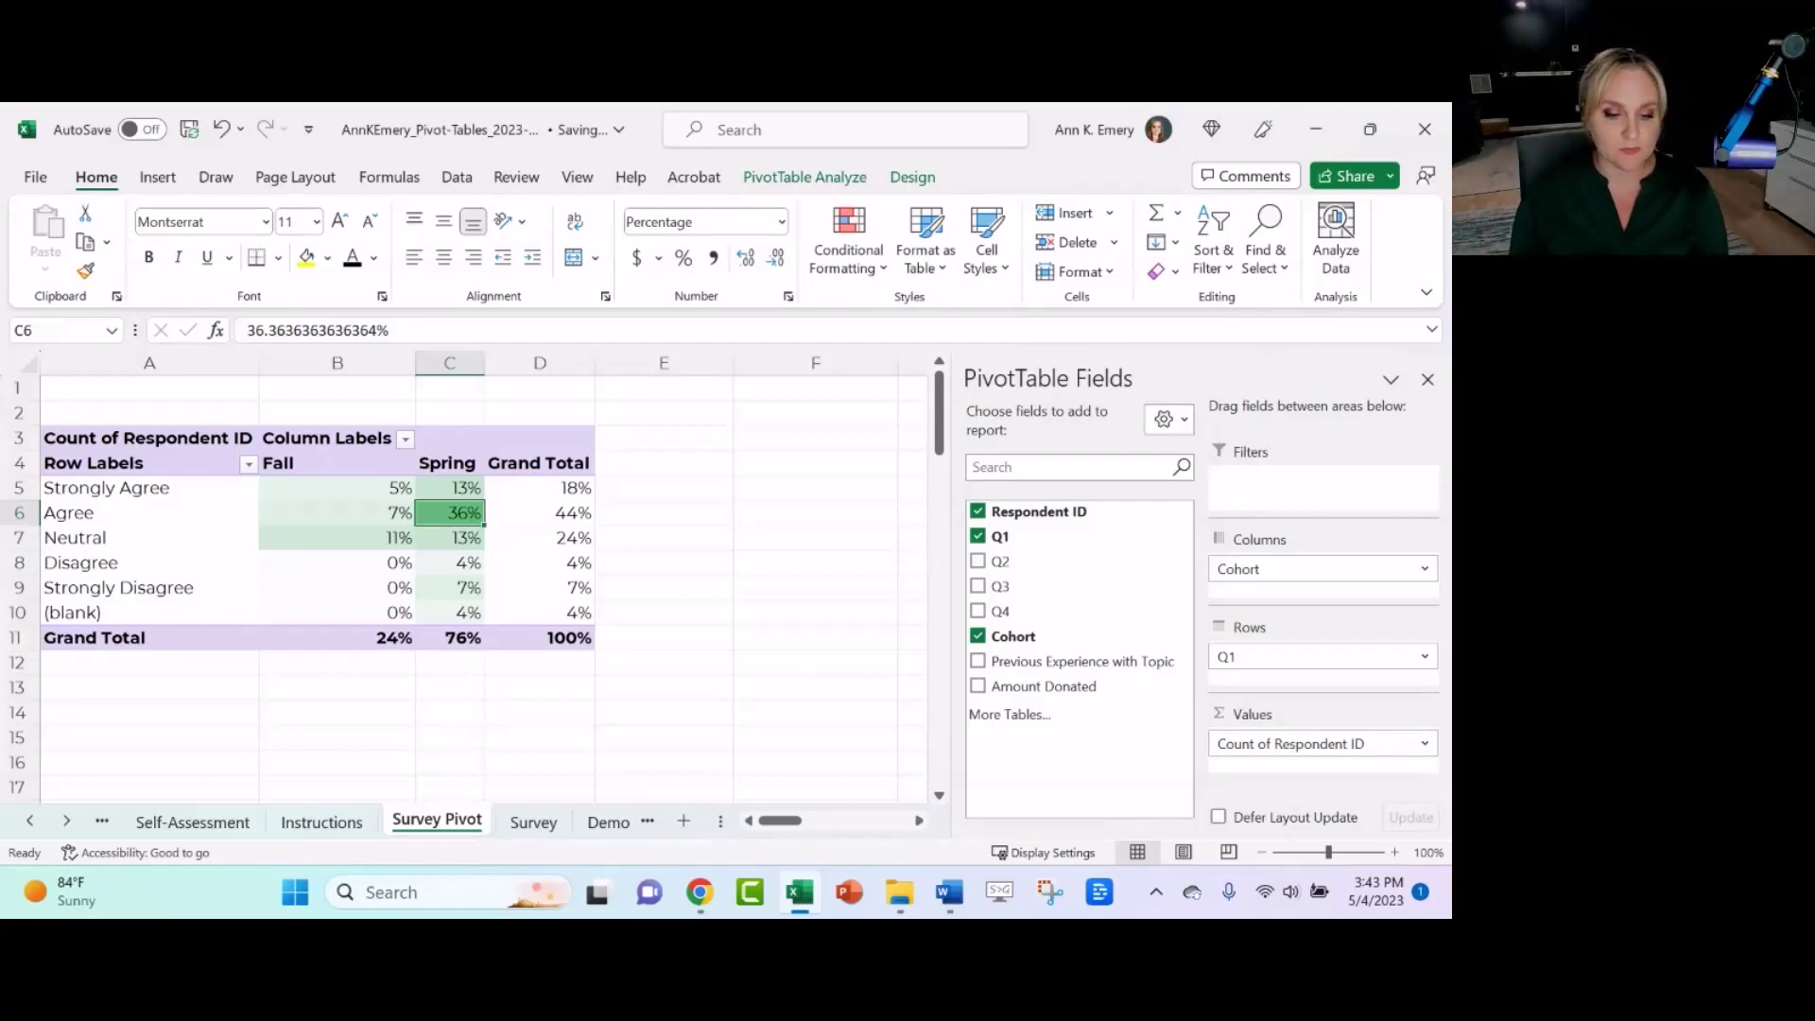
# - Review the pivot table refresh instruction in row 20 of the Instructions sheet, and compare the Survey and Survey Pivot sheets
pyautogui.click(322, 822)
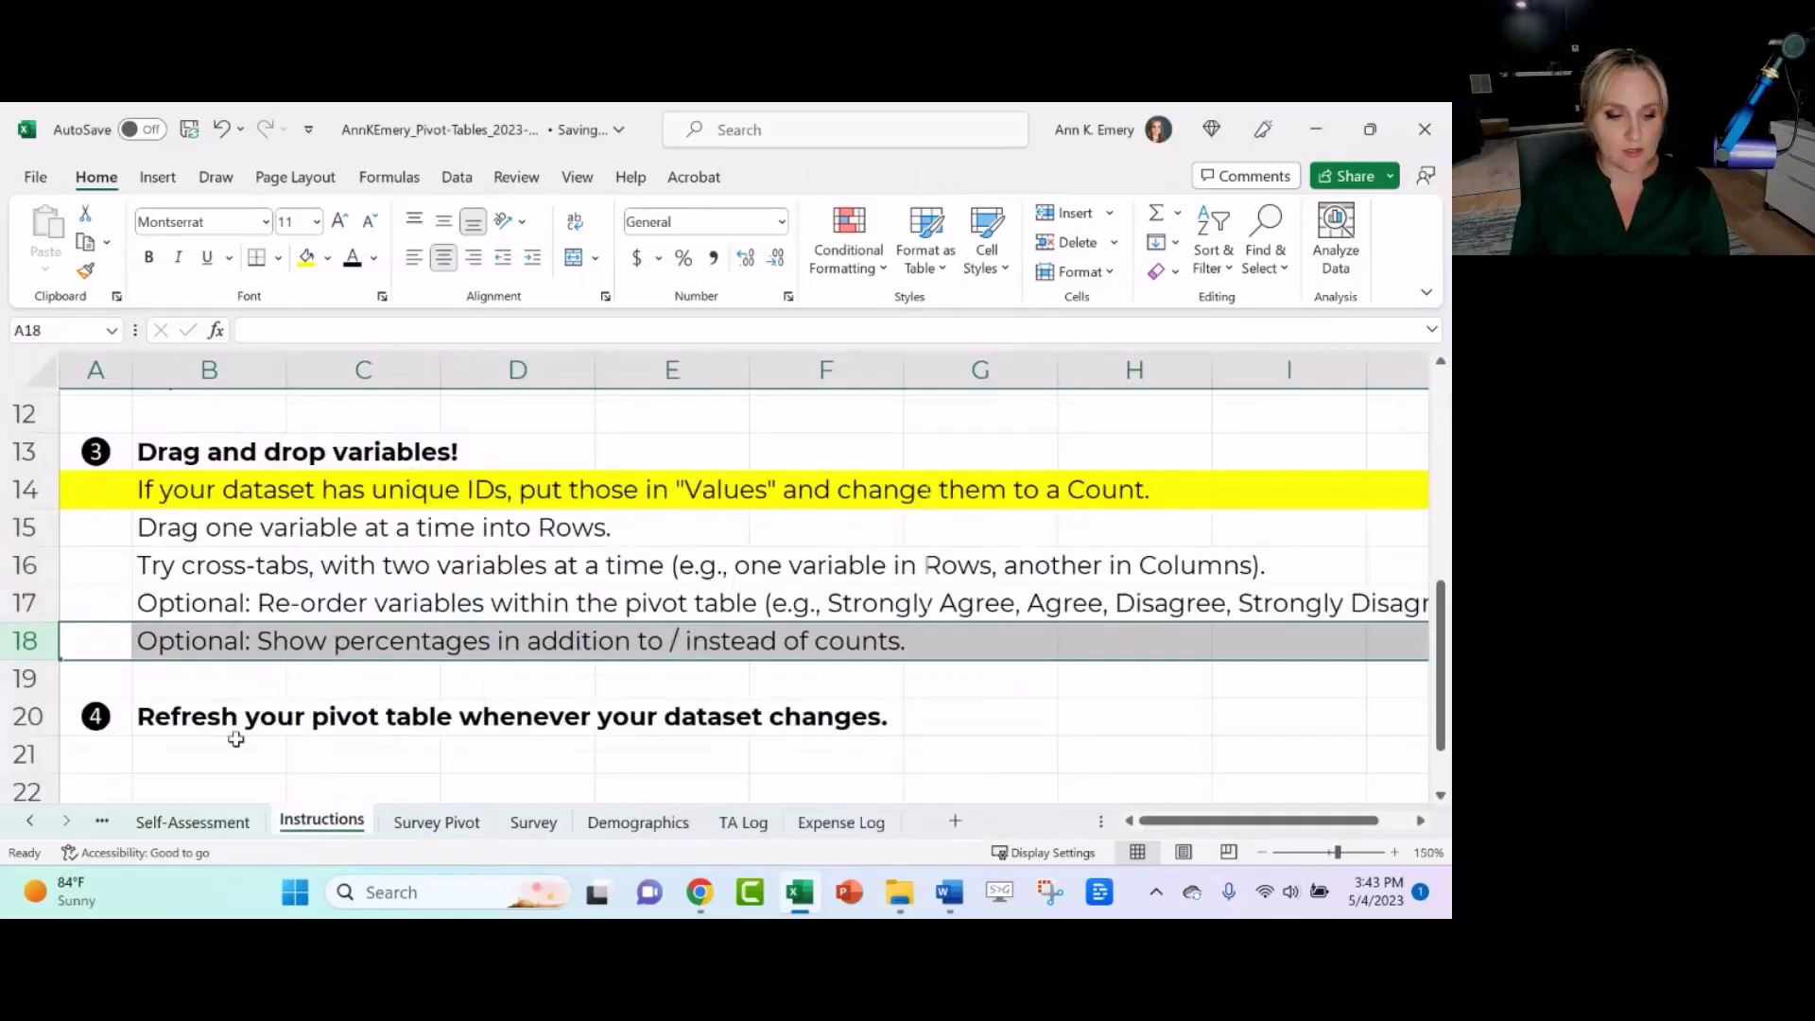
pyautogui.click(20, 715)
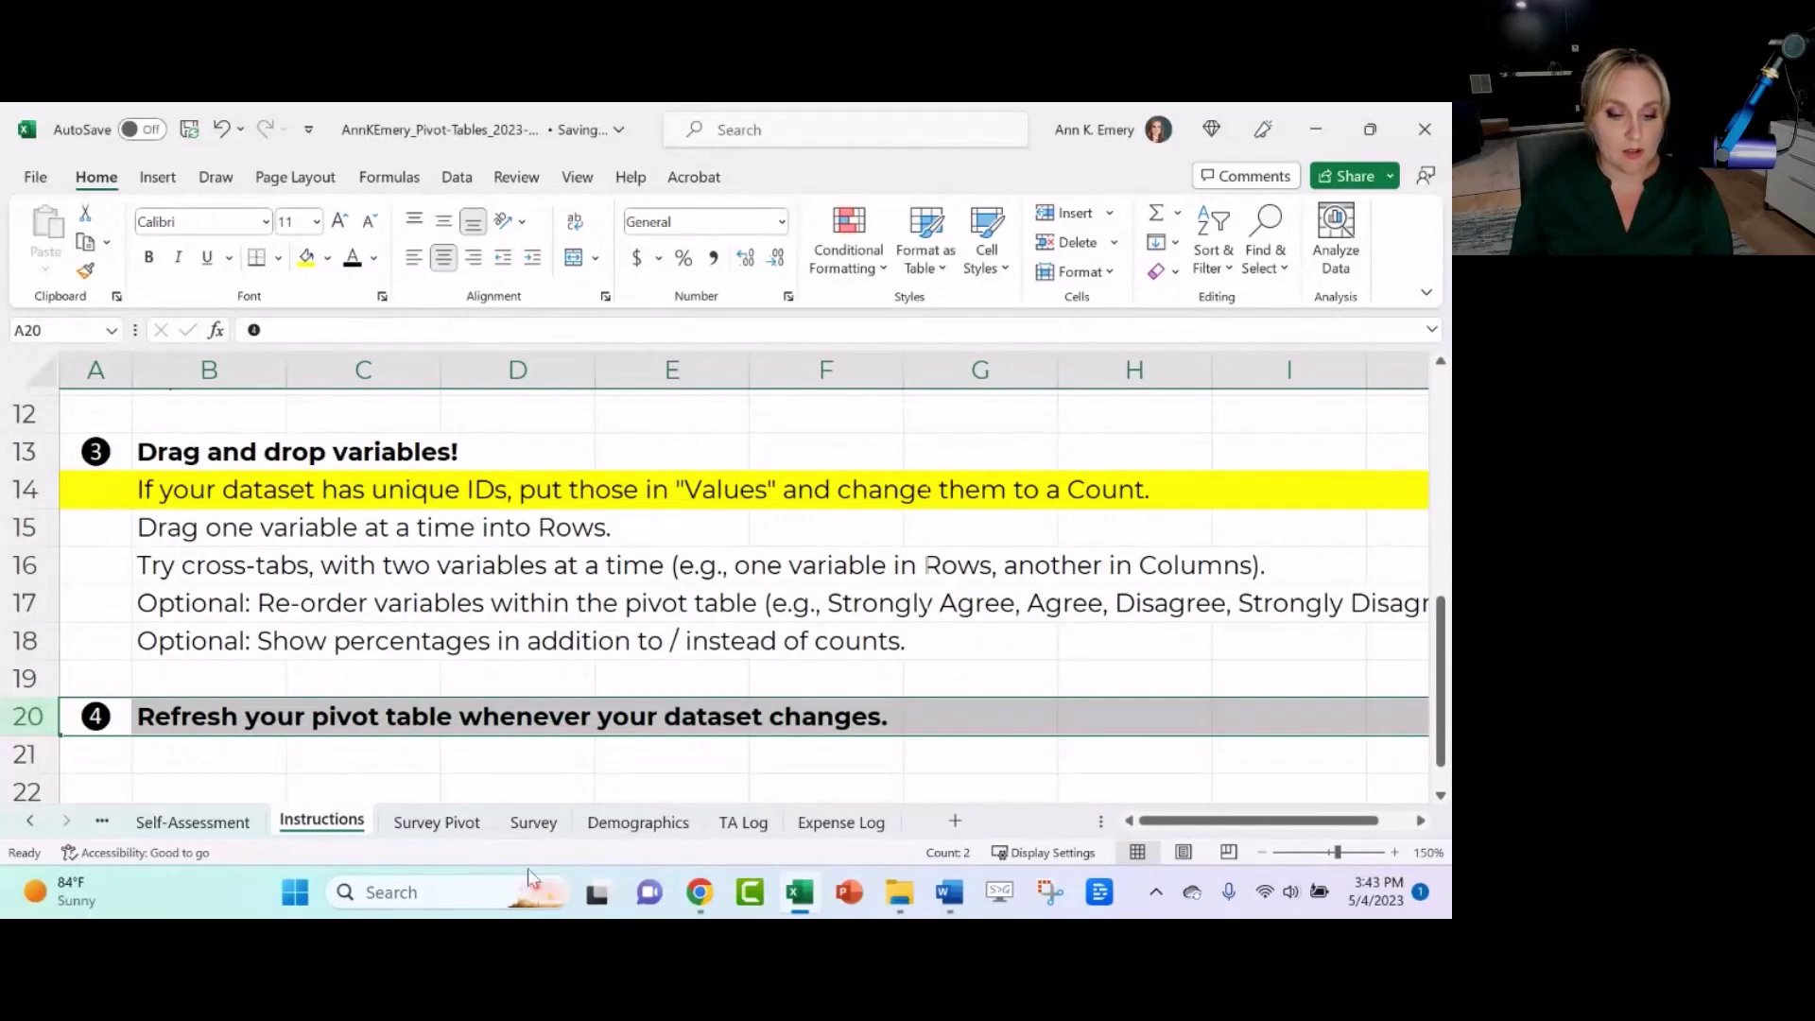
pyautogui.click(543, 832)
pyautogui.scroll(6, 528, 585)
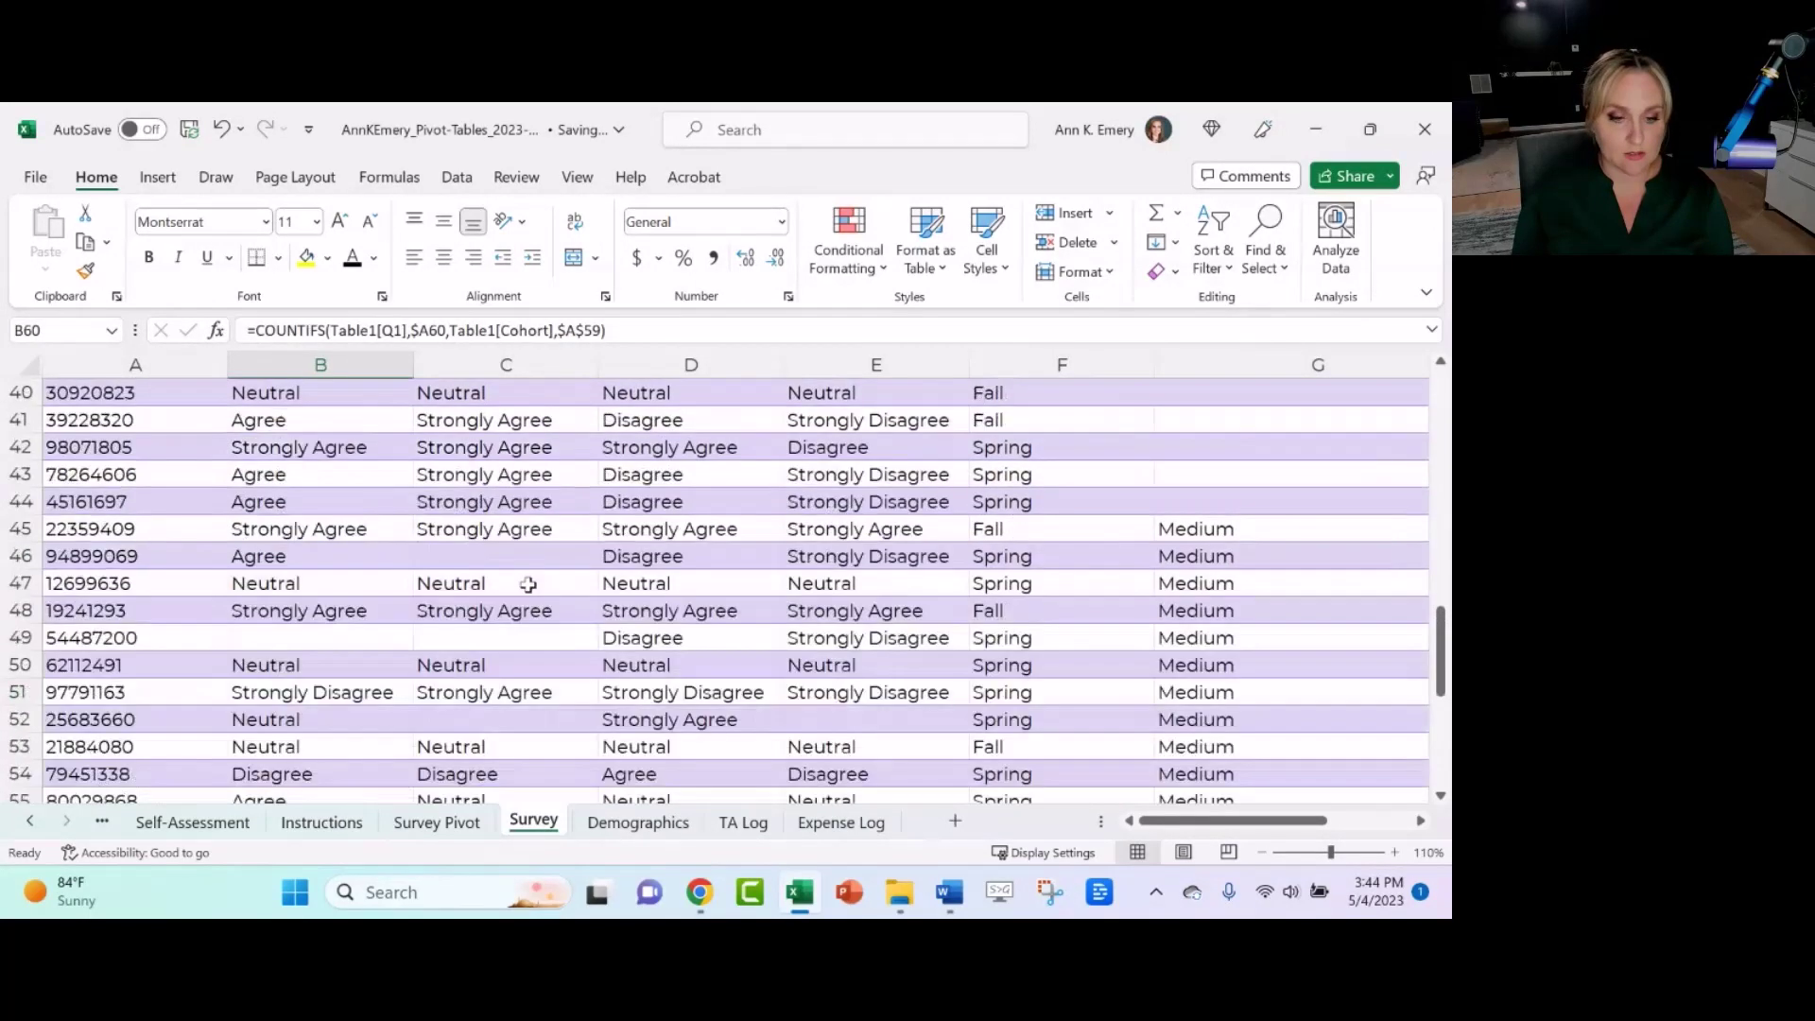
pyautogui.click(444, 824)
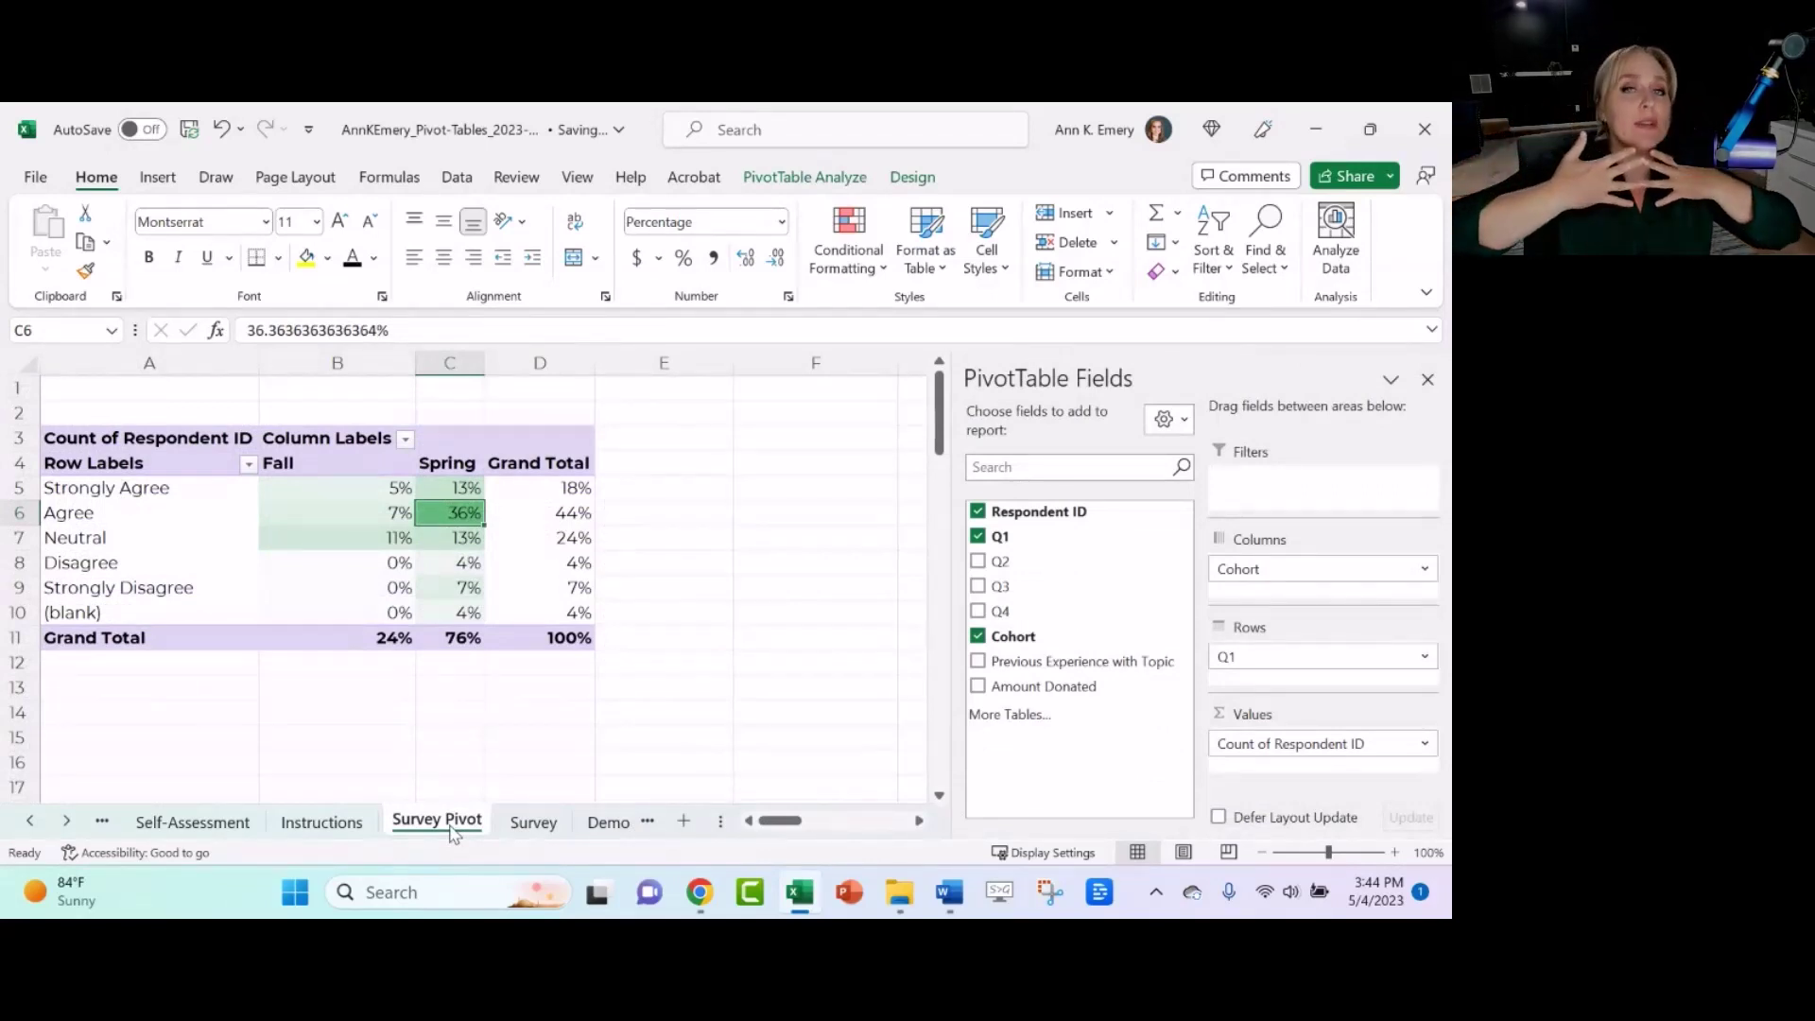
pyautogui.click(531, 824)
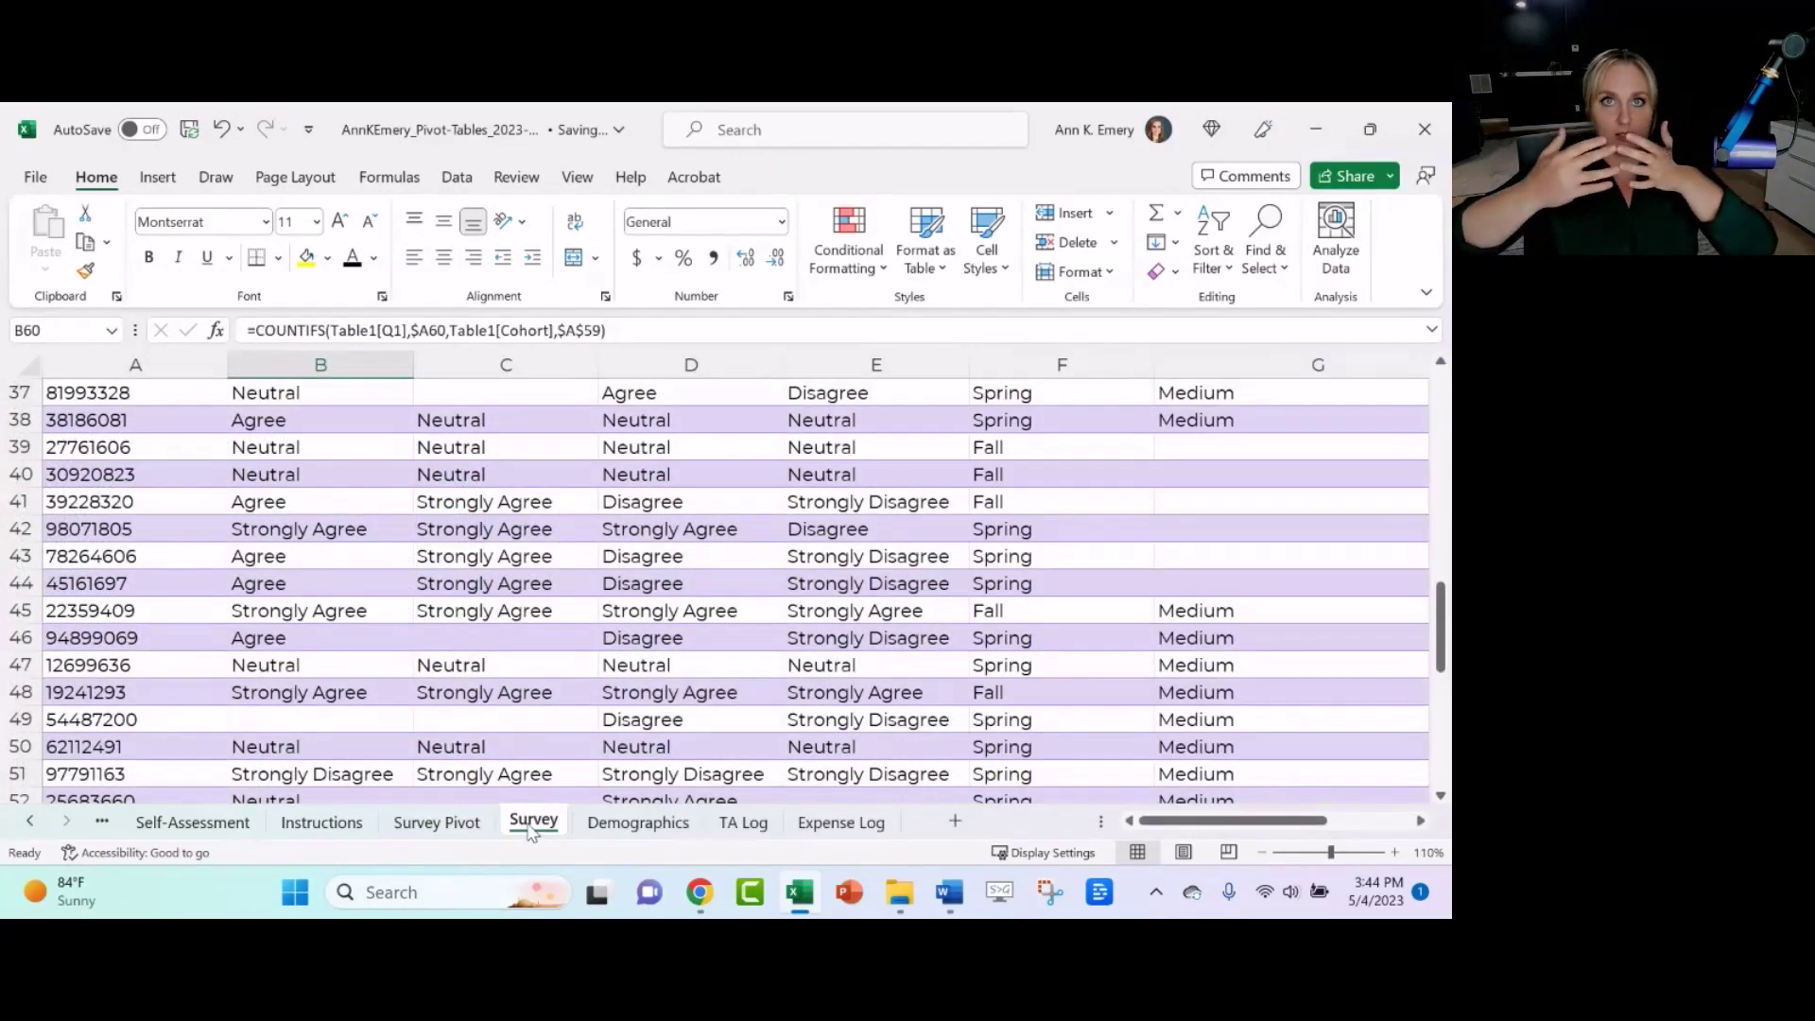
# - Copy the Strongly Disagree response from B4 of the Survey sheet and paste it over the Q1 responses from B5 down
pyautogui.scroll(12, 443, 654)
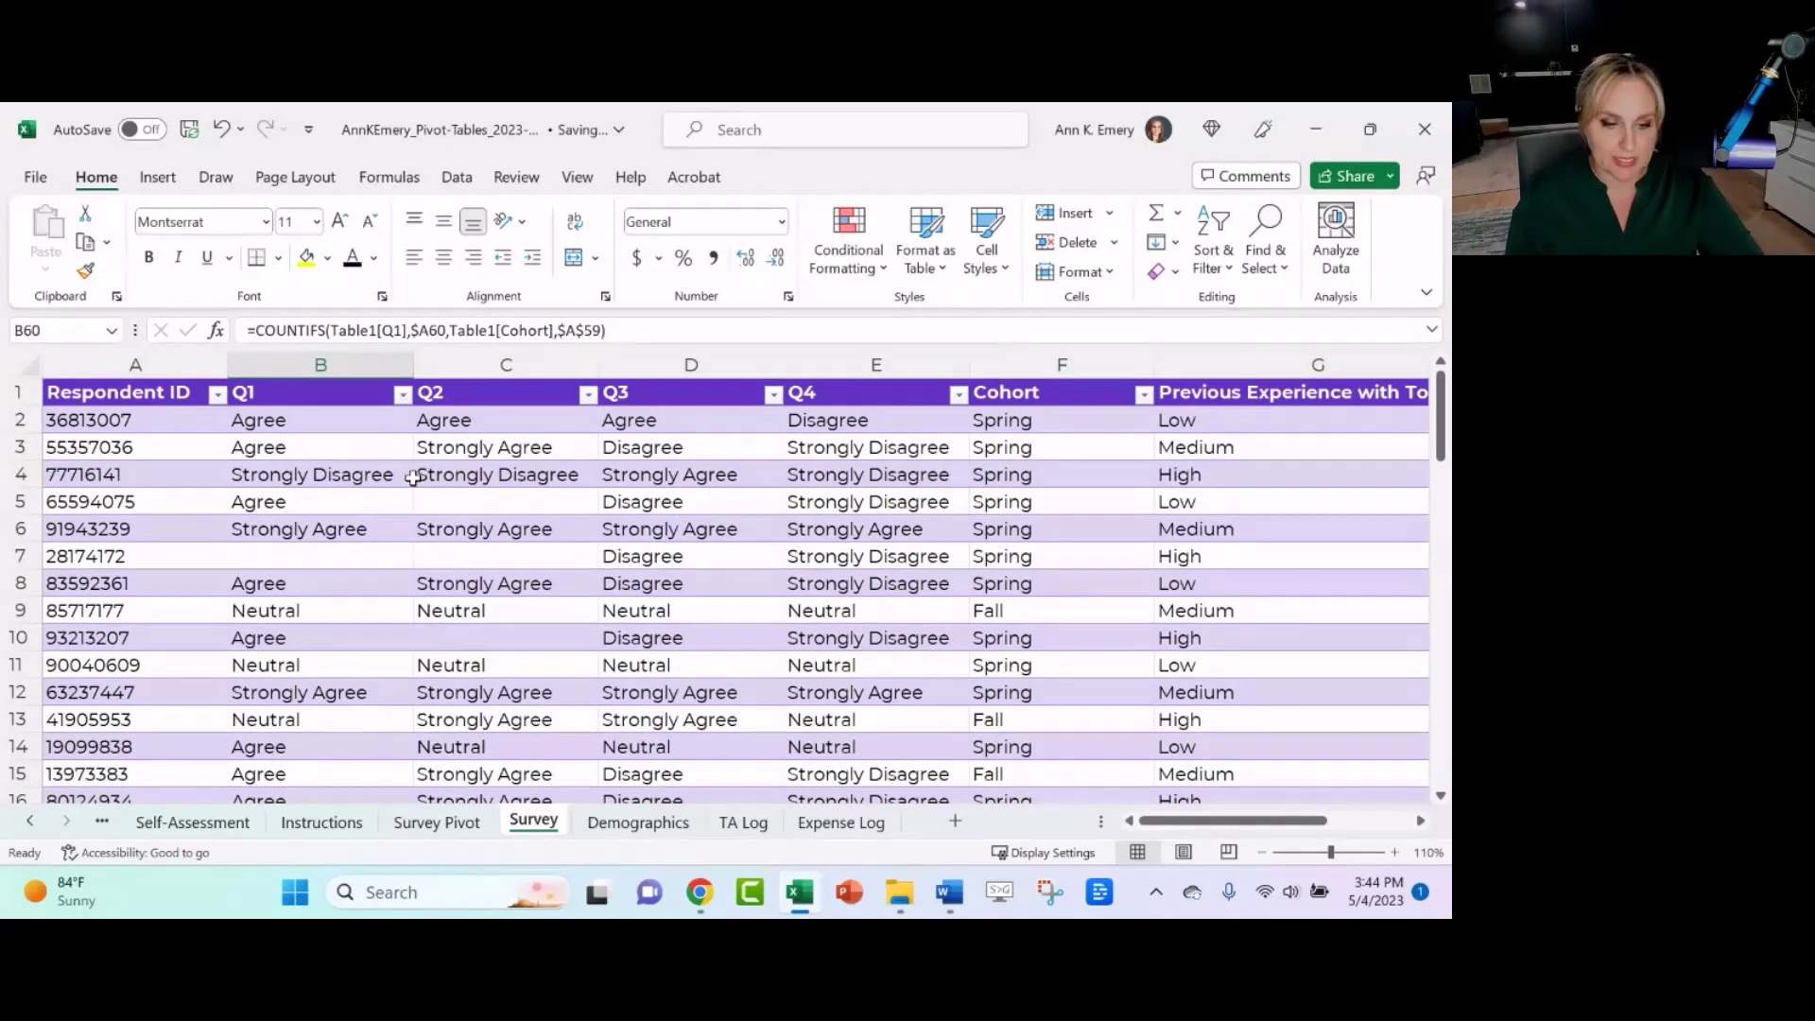
pyautogui.click(370, 466)
pyautogui.hotkey('ctrl', 'c')
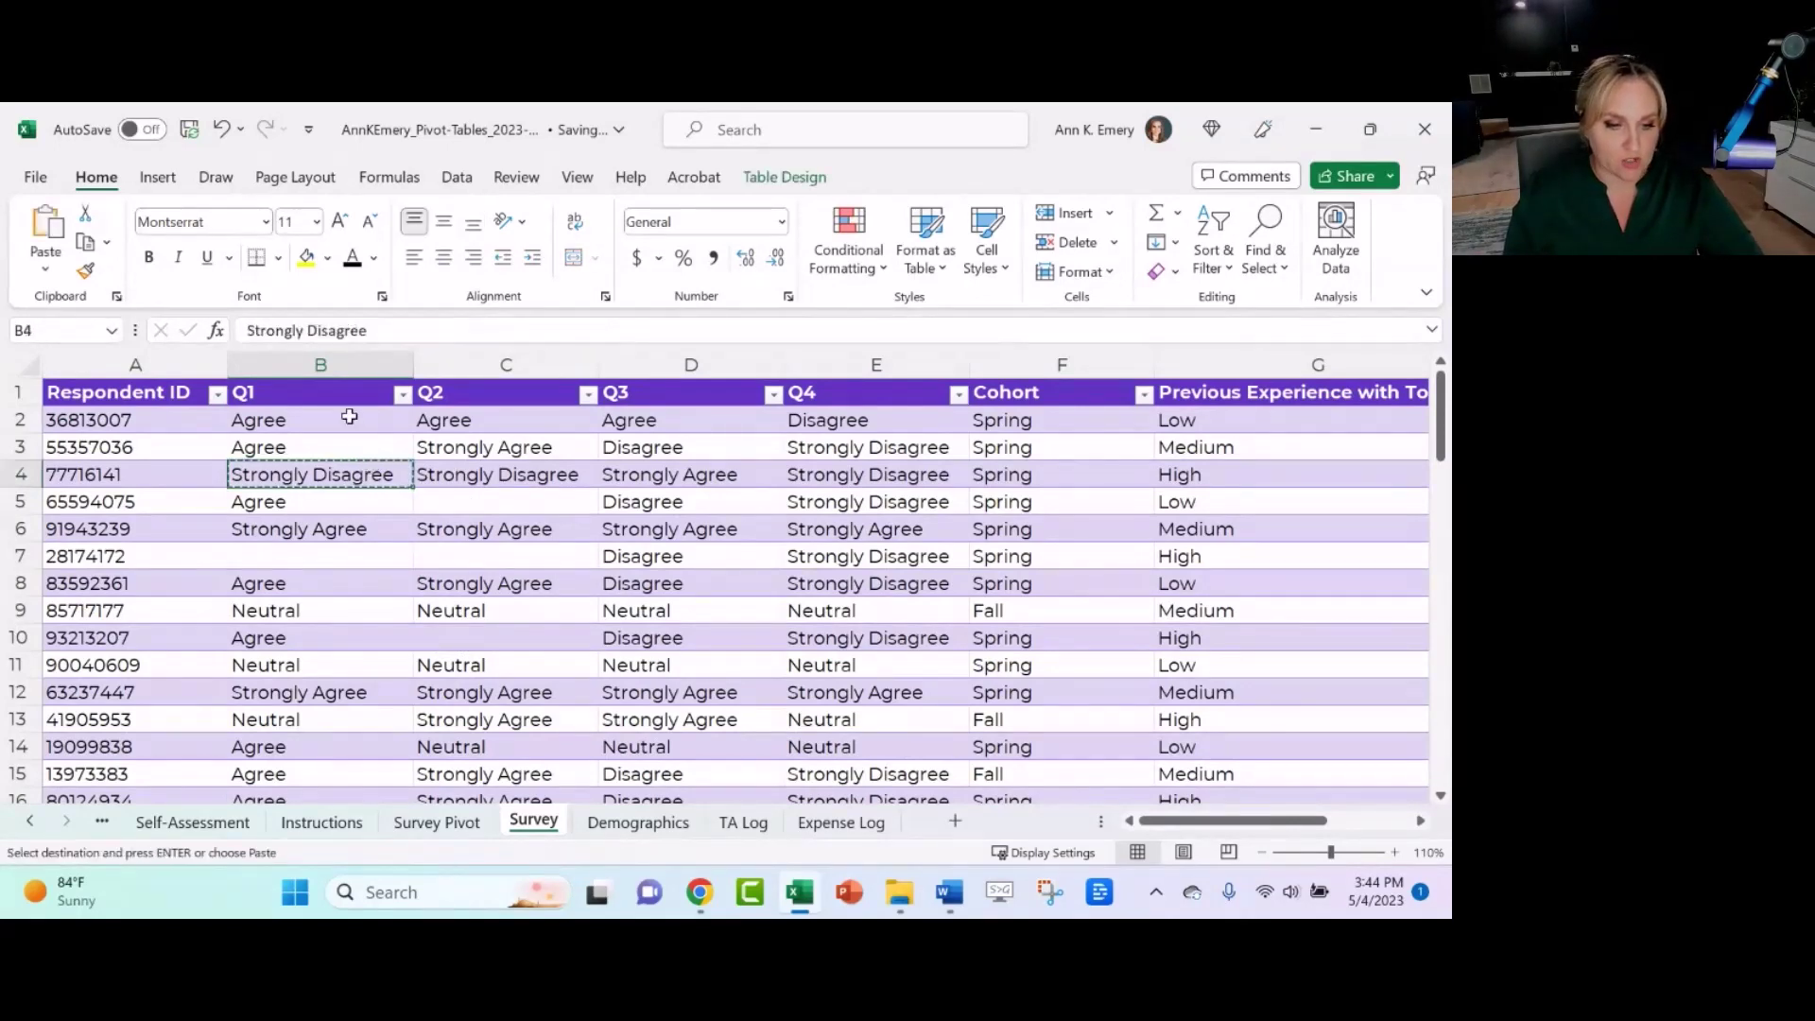
pyautogui.moveTo(348, 417); pyautogui.dragTo(373, 656)
pyautogui.click(356, 475)
pyautogui.click(356, 502)
pyautogui.hotkey('ctrl', 'v')
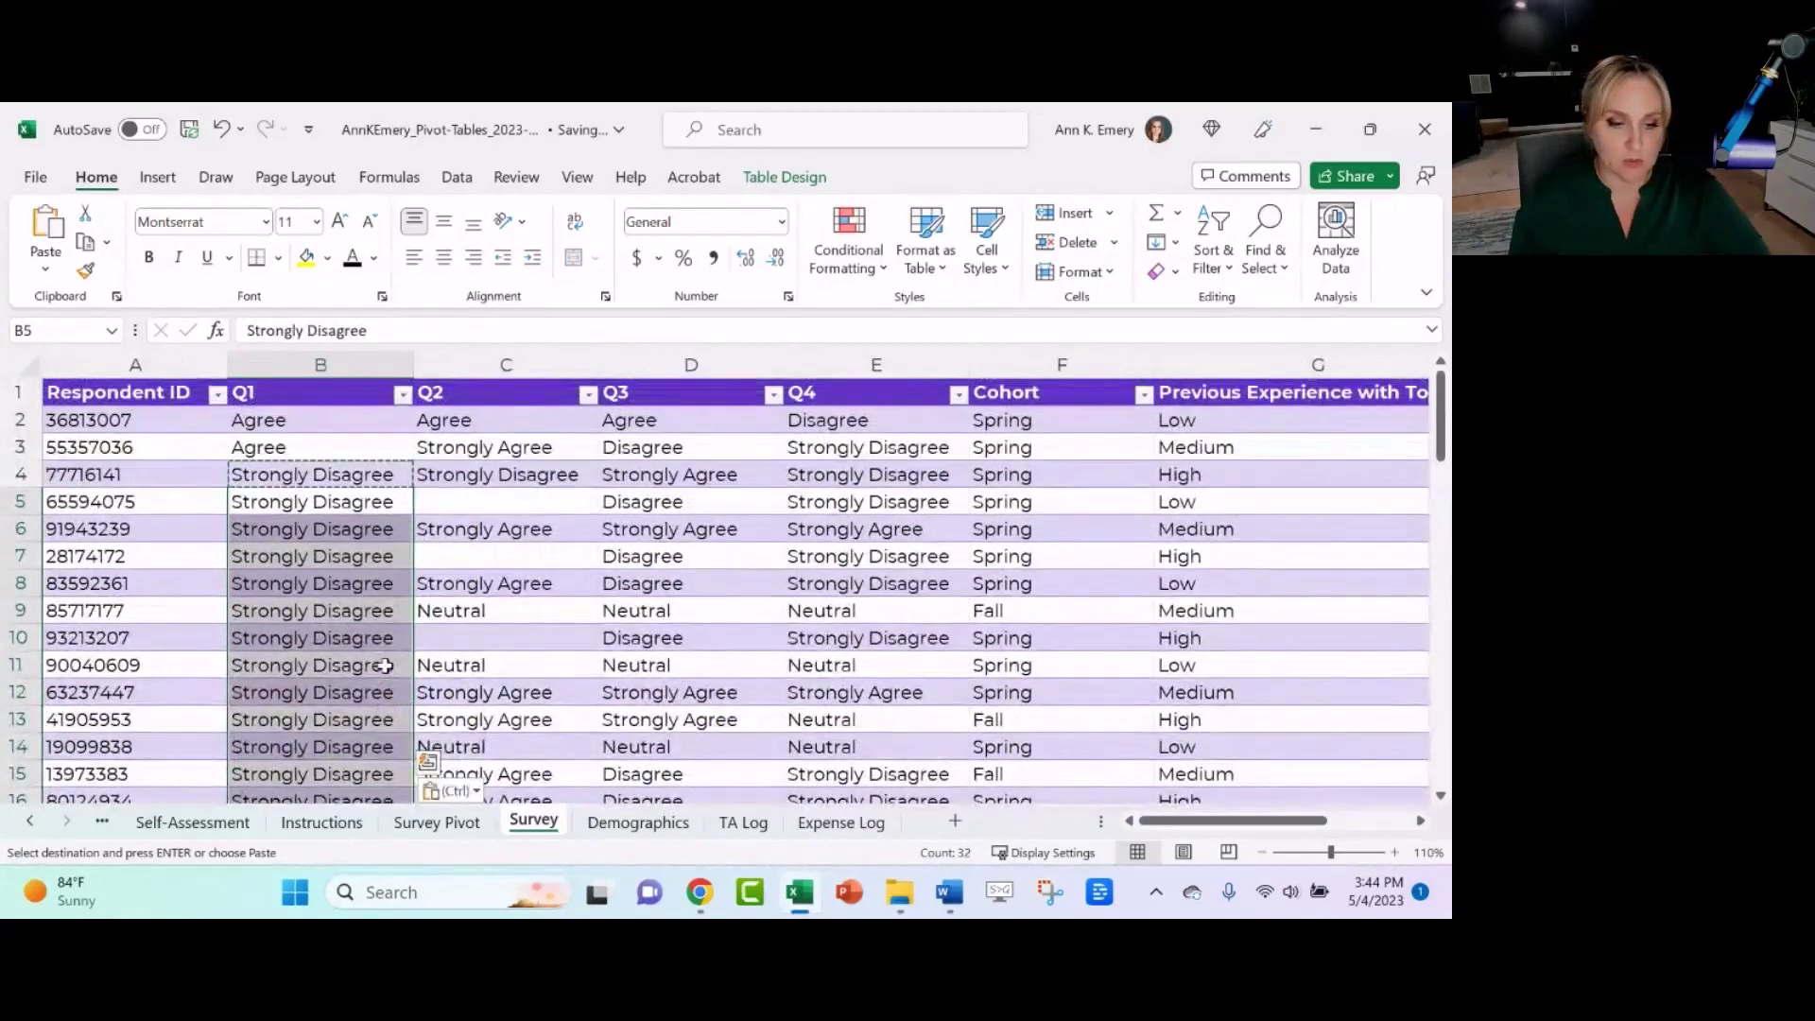
# - Fill Strongly Disagree from B4 further down the Q1 column of the survey table, and return to the Survey Pivot sheet
pyautogui.moveTo(354, 474); pyautogui.dragTo(350, 770)
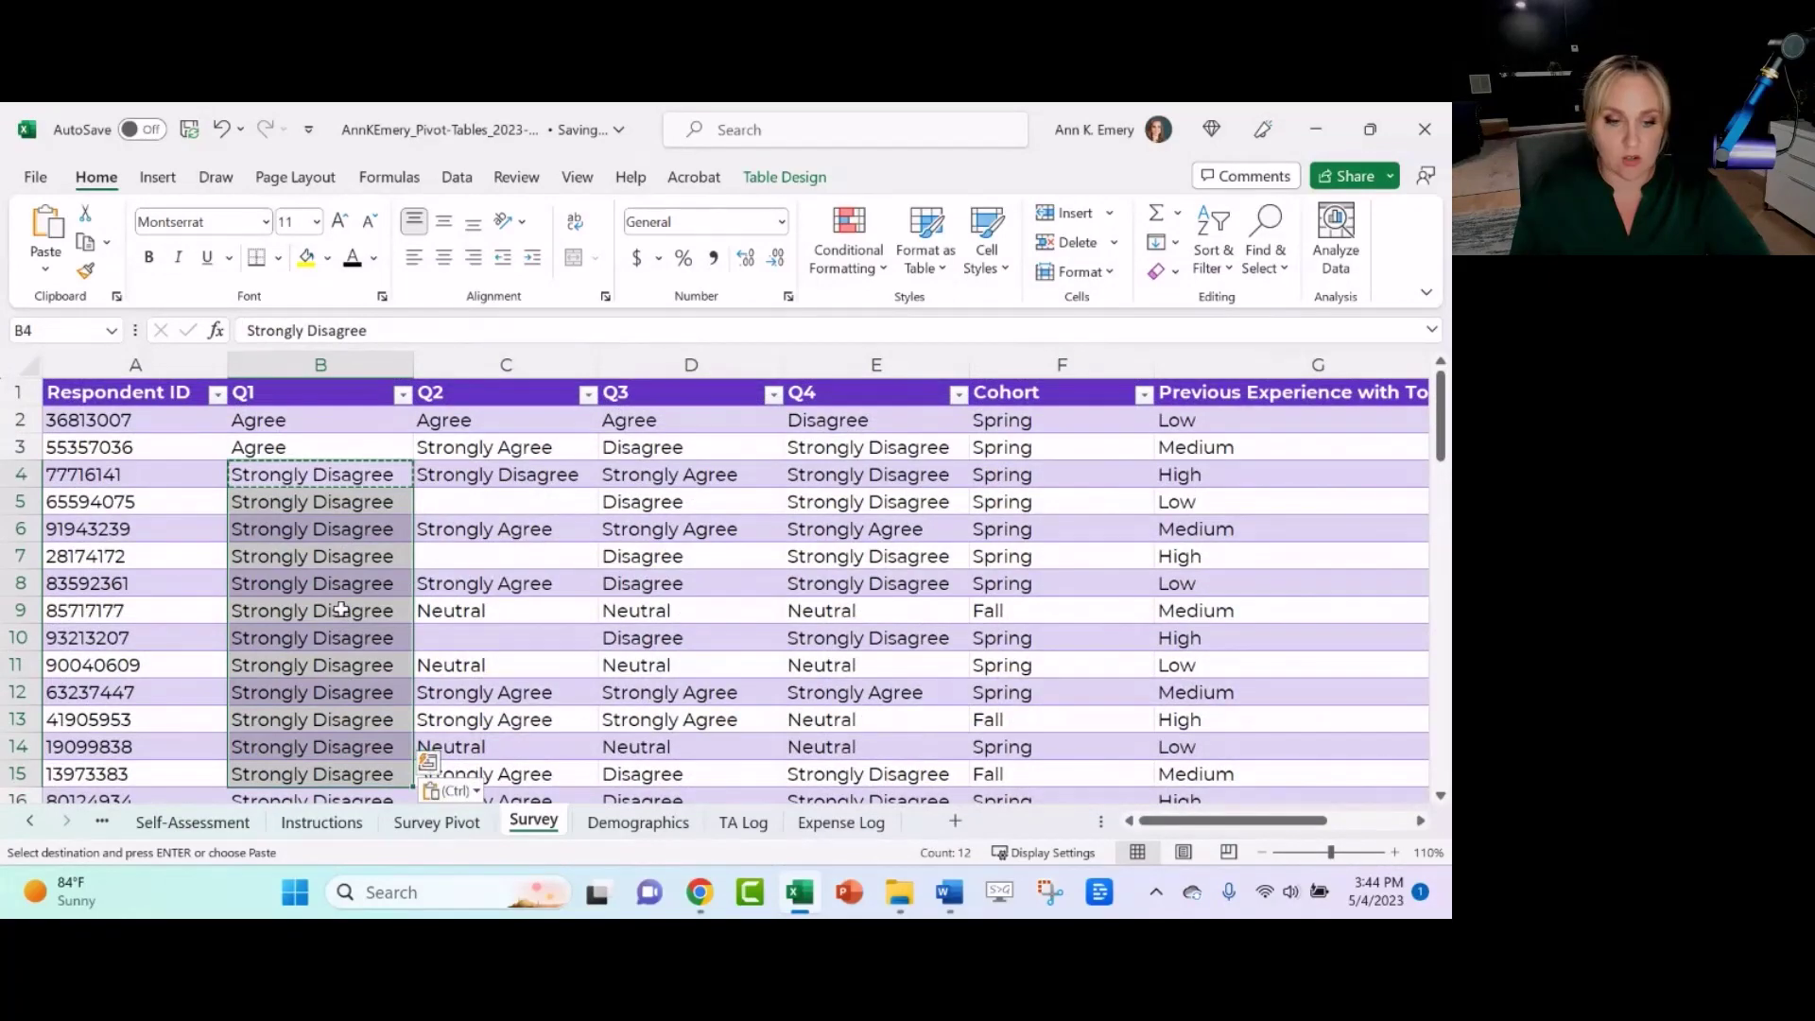
pyautogui.scroll(-1, 341, 609)
pyautogui.scroll(-3, 322, 628)
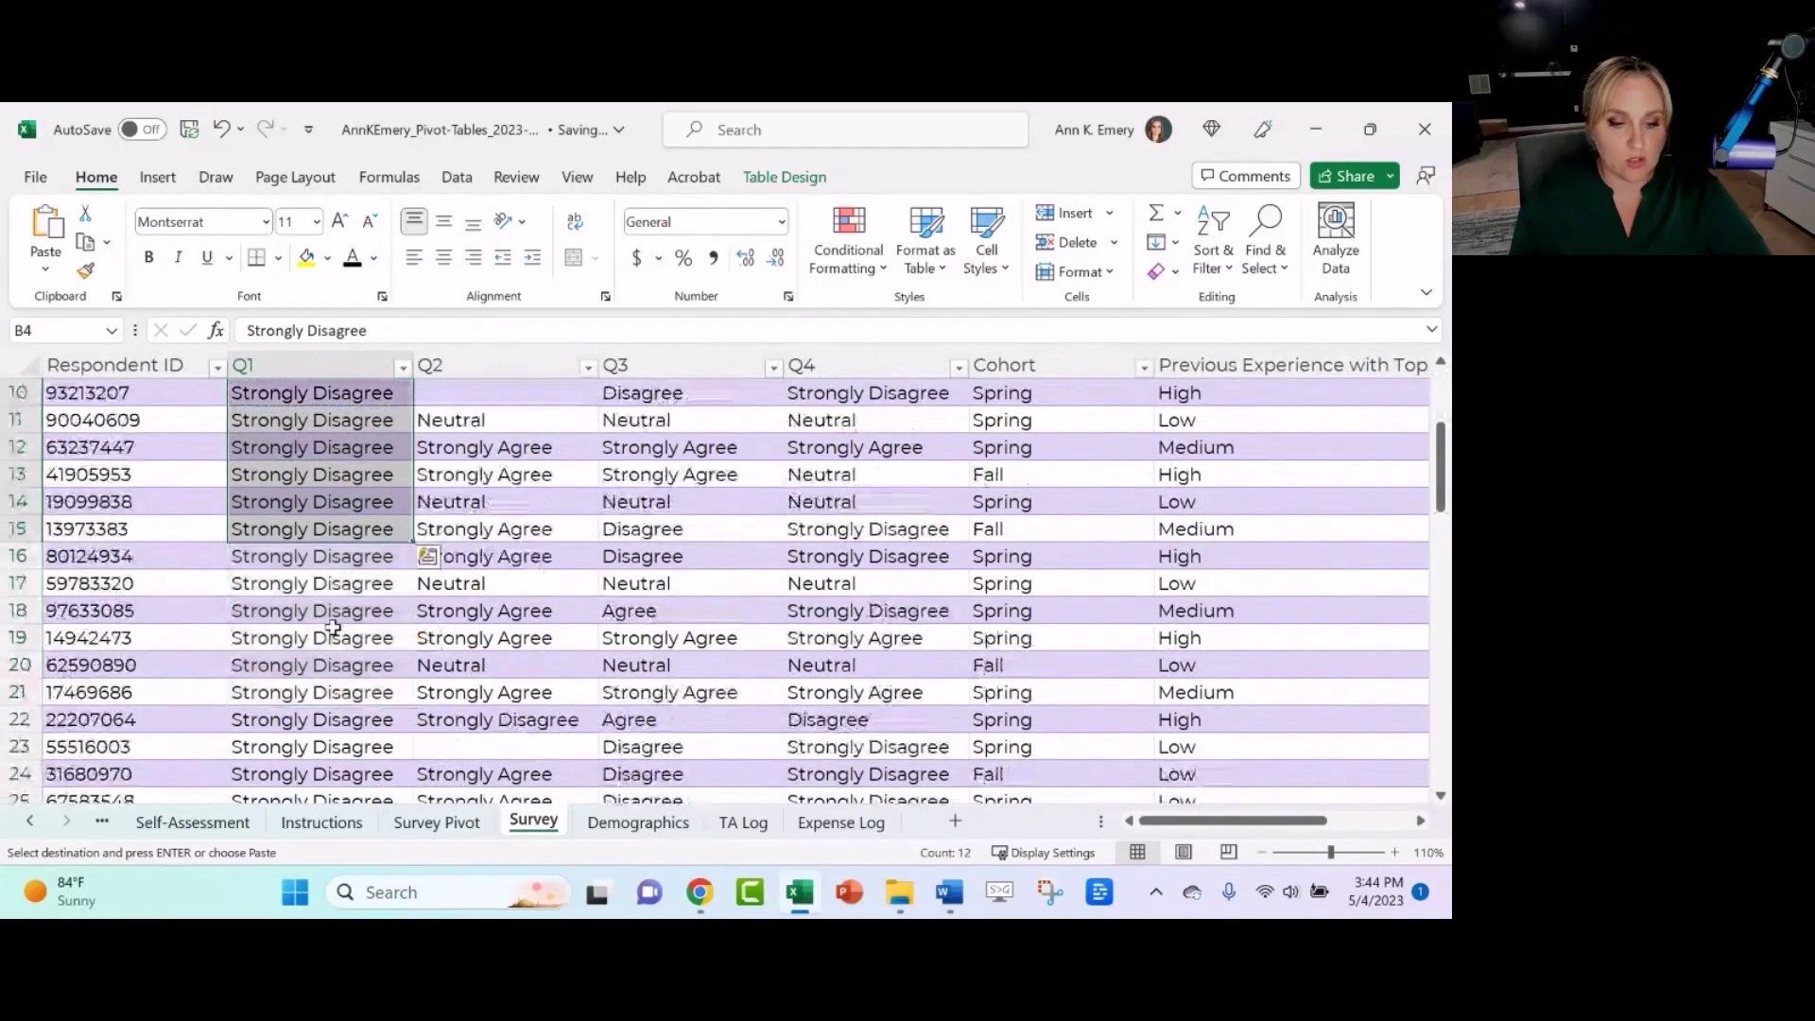
pyautogui.moveTo(412, 460); pyautogui.dragTo(394, 716)
pyautogui.scroll(13, 388, 666)
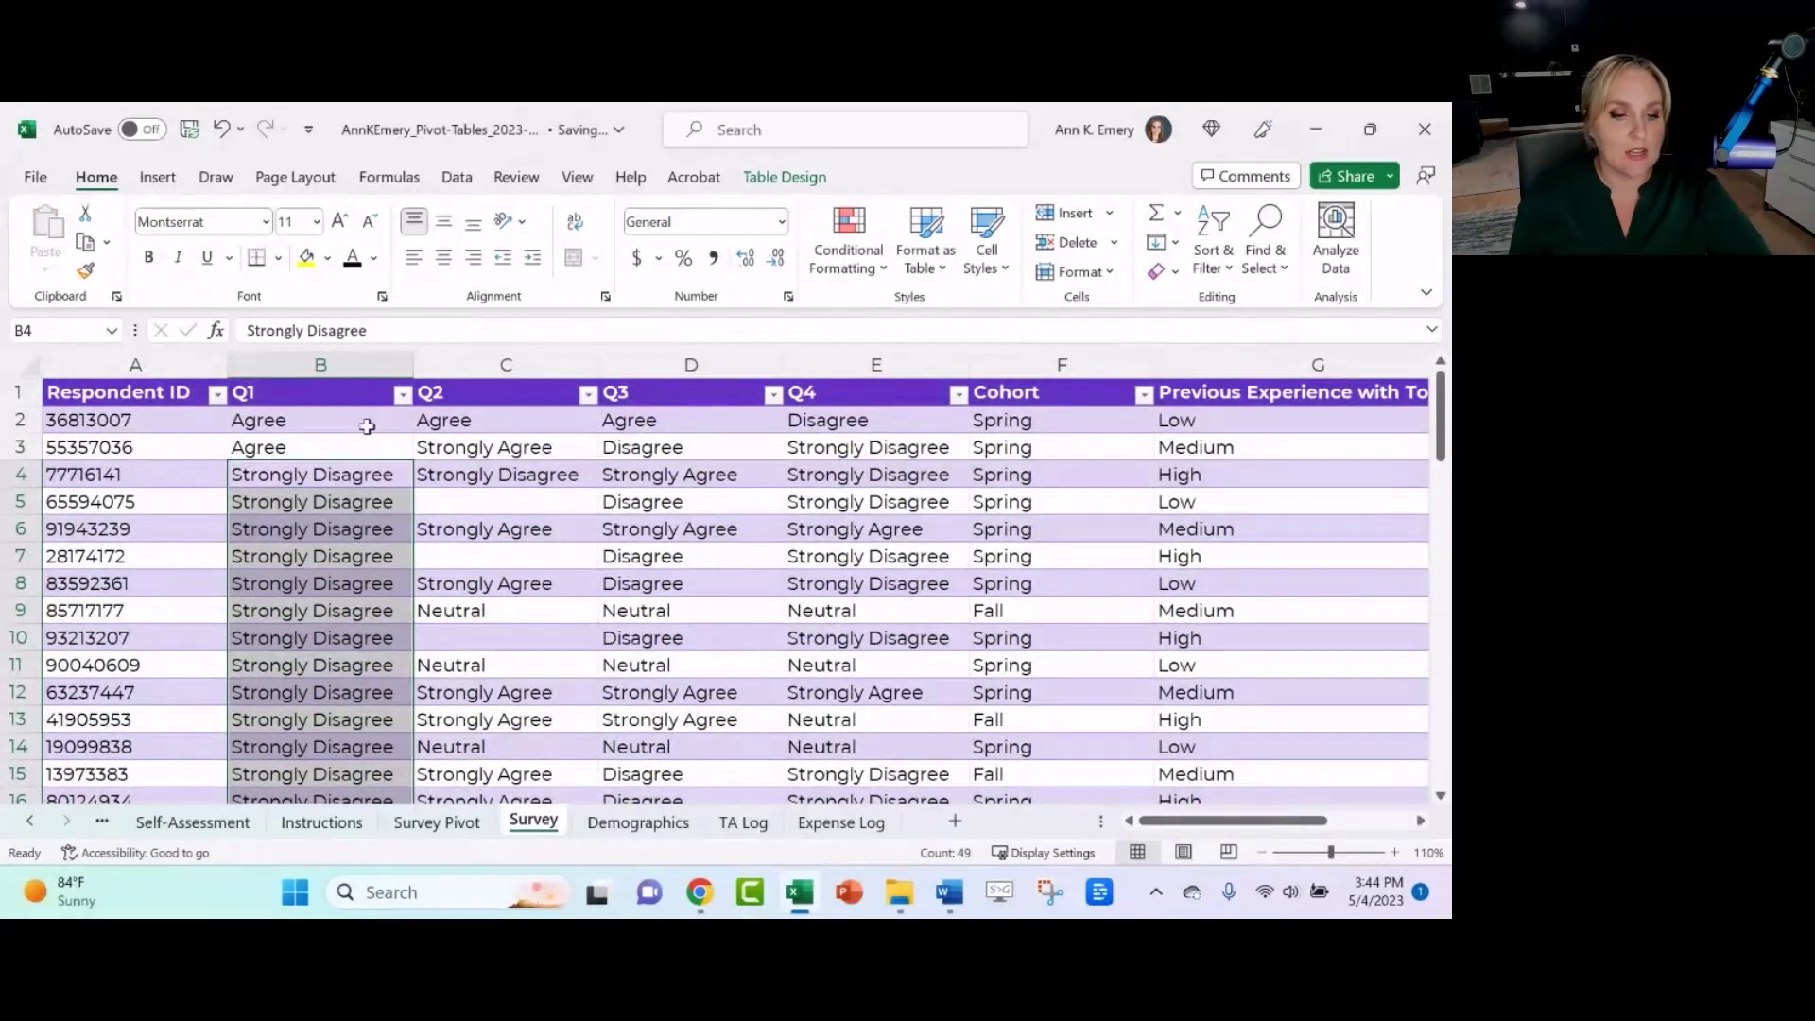
pyautogui.click(335, 363)
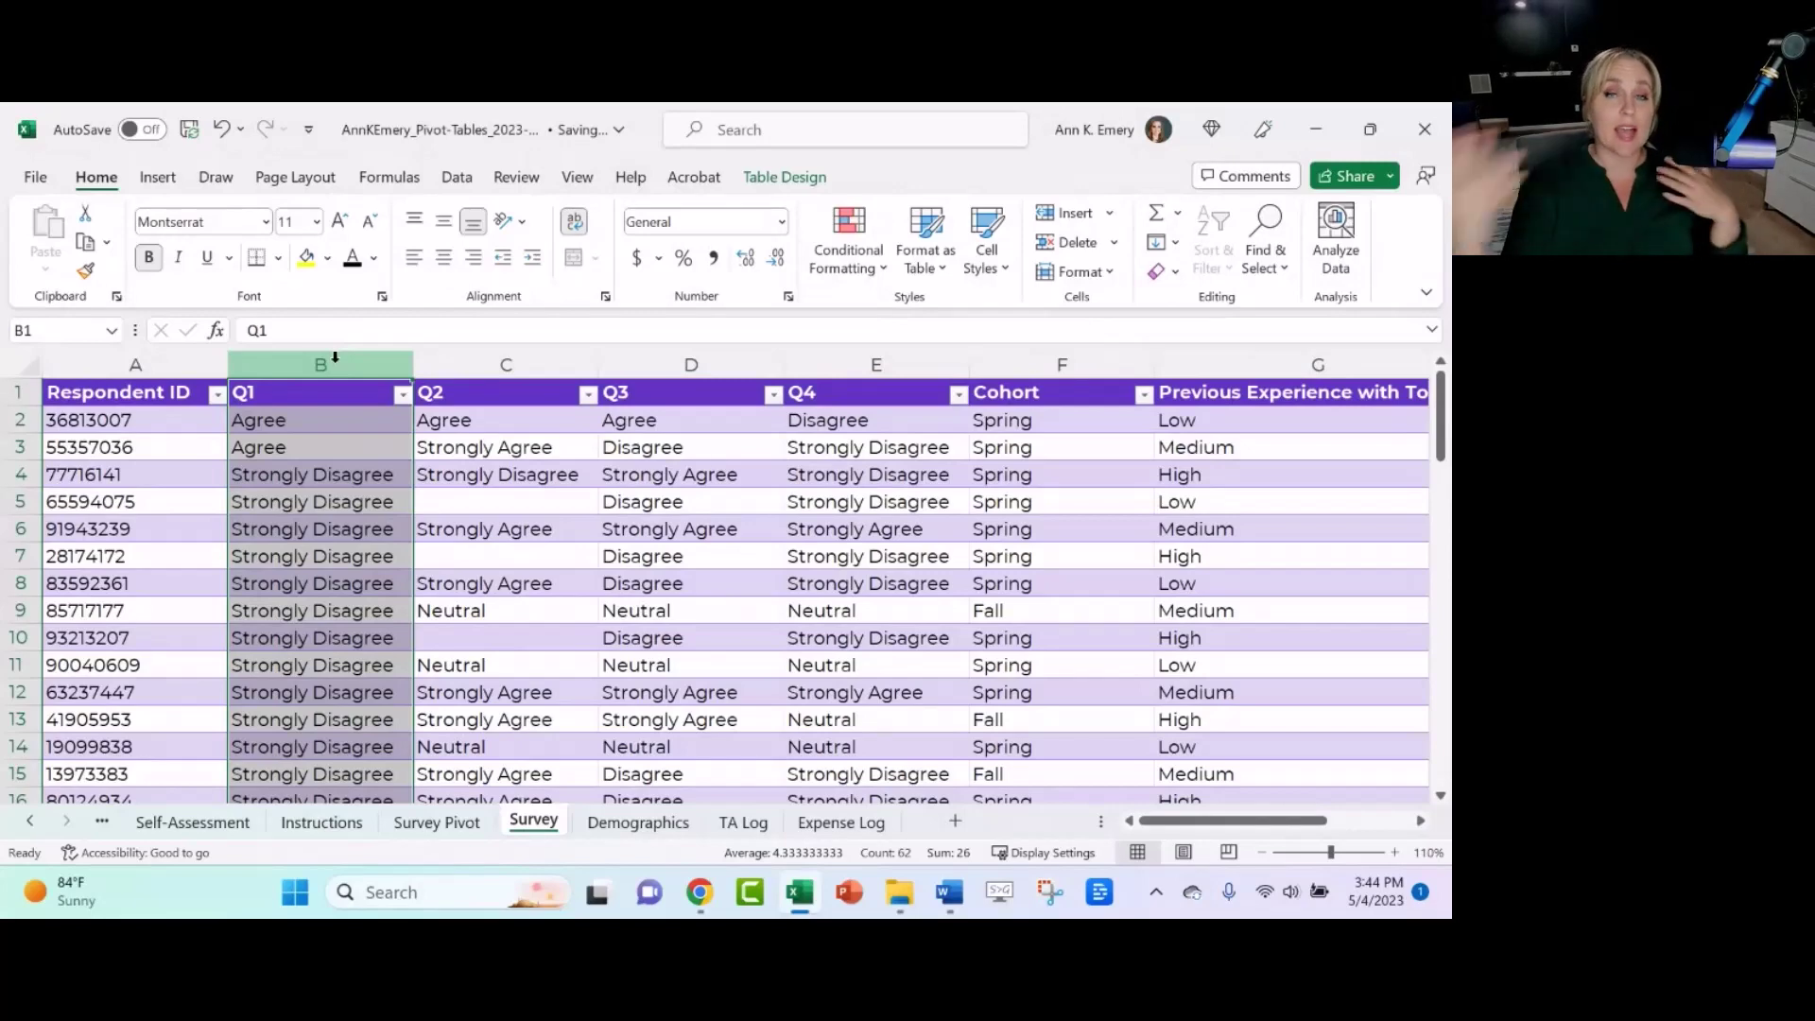
pyautogui.click(459, 832)
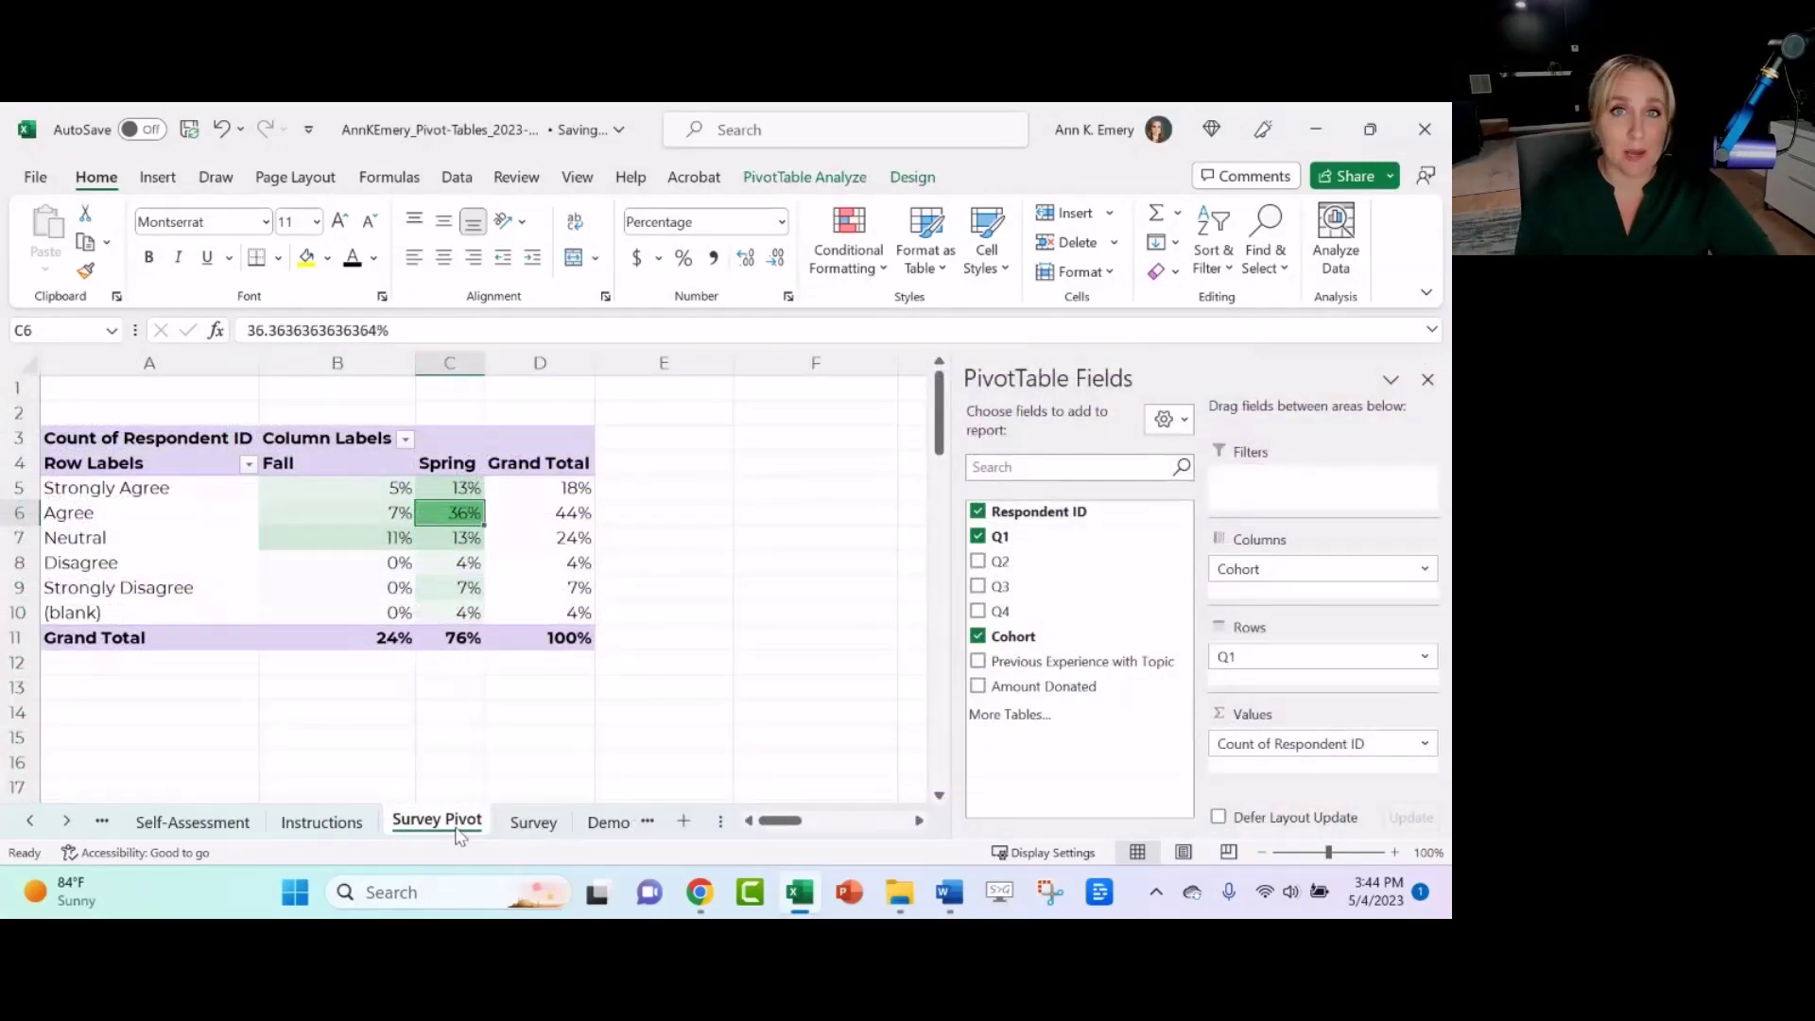